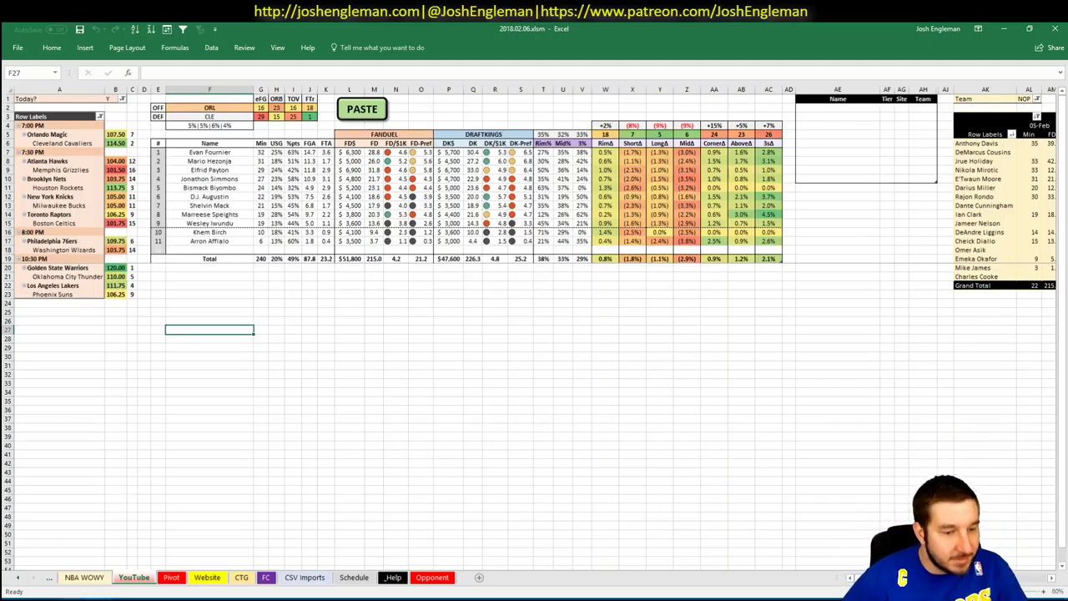
# - Switch to the FanDuel contest scoring page in the browser and check Bradley Beal's score breakdown in the own lineup
pyautogui.hotkey('alt', 'Tab')
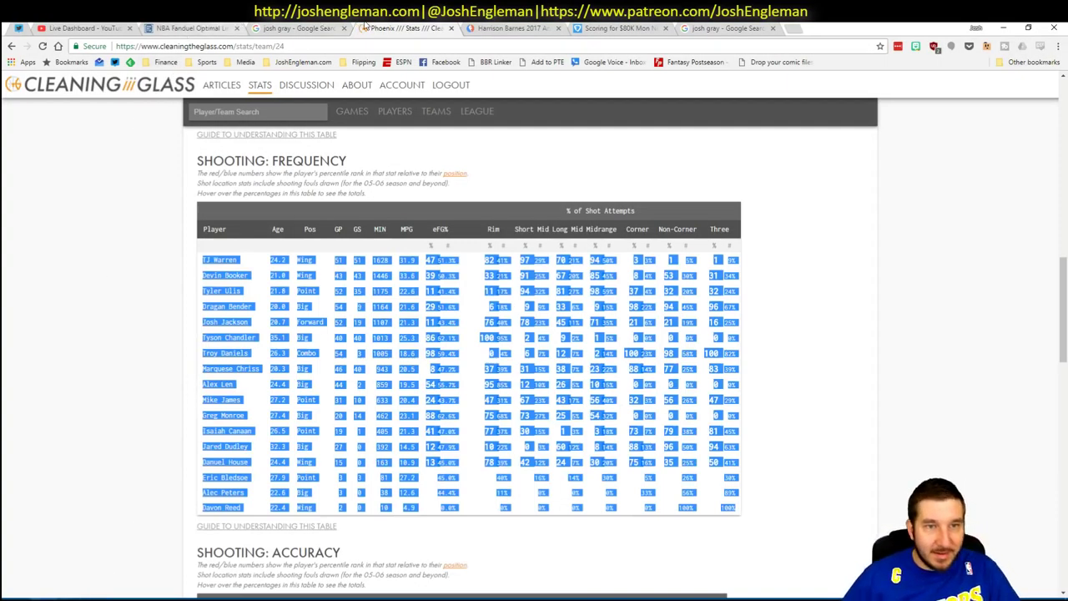
pyautogui.click(648, 27)
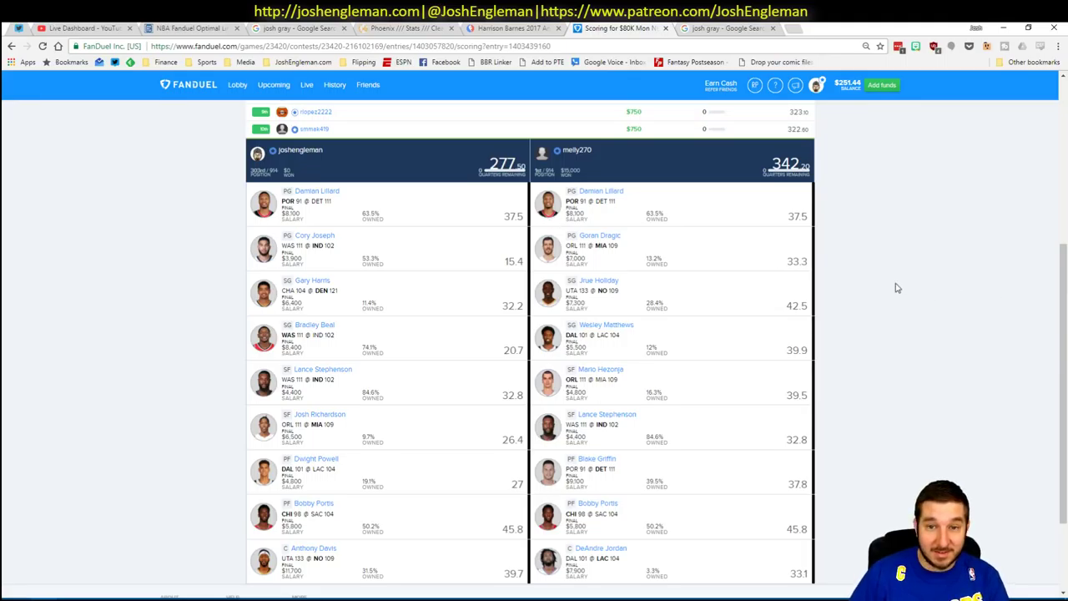
pyautogui.moveTo(1063, 335); pyautogui.dragTo(1062, 339)
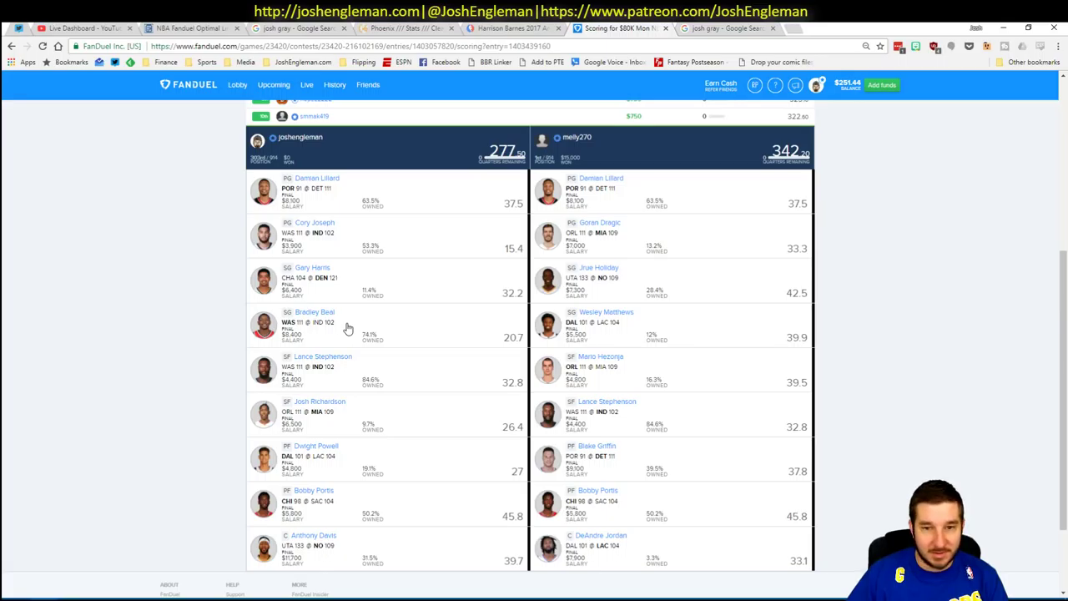
pyautogui.click(410, 317)
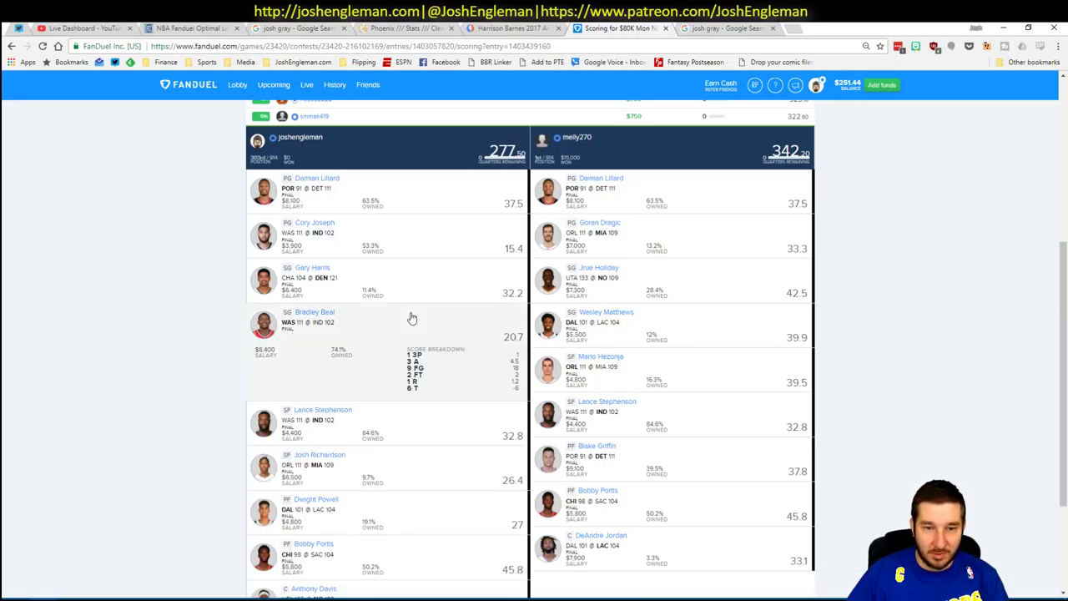
pyautogui.click(411, 318)
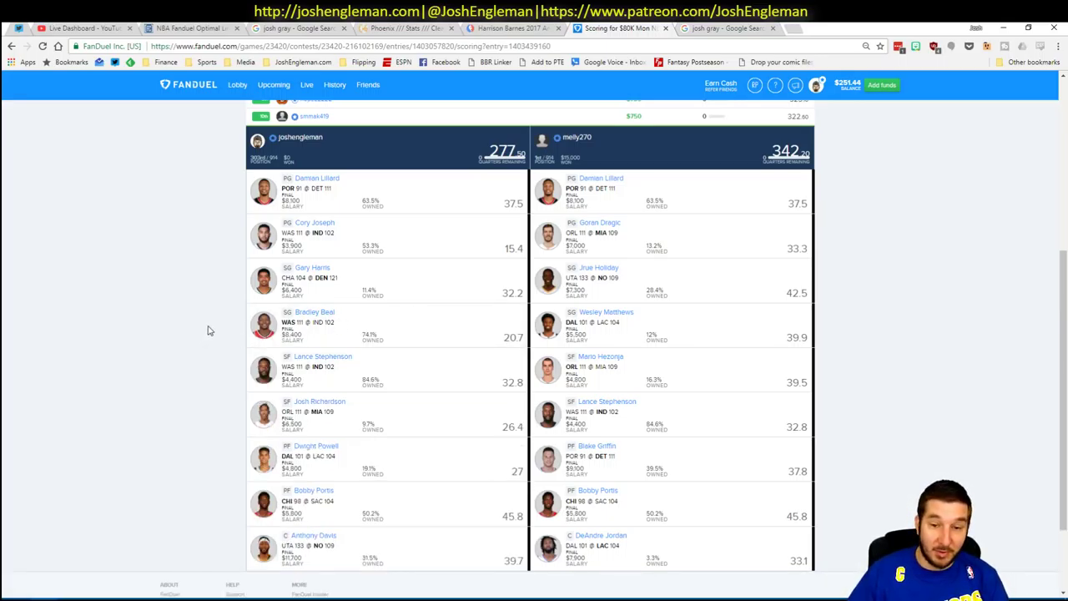
# - Check Josh Richardson's score breakdown in the own lineup and review the rest of the roster
pyautogui.click(444, 415)
pyautogui.click(444, 415)
pyautogui.scroll(-2, 159, 396)
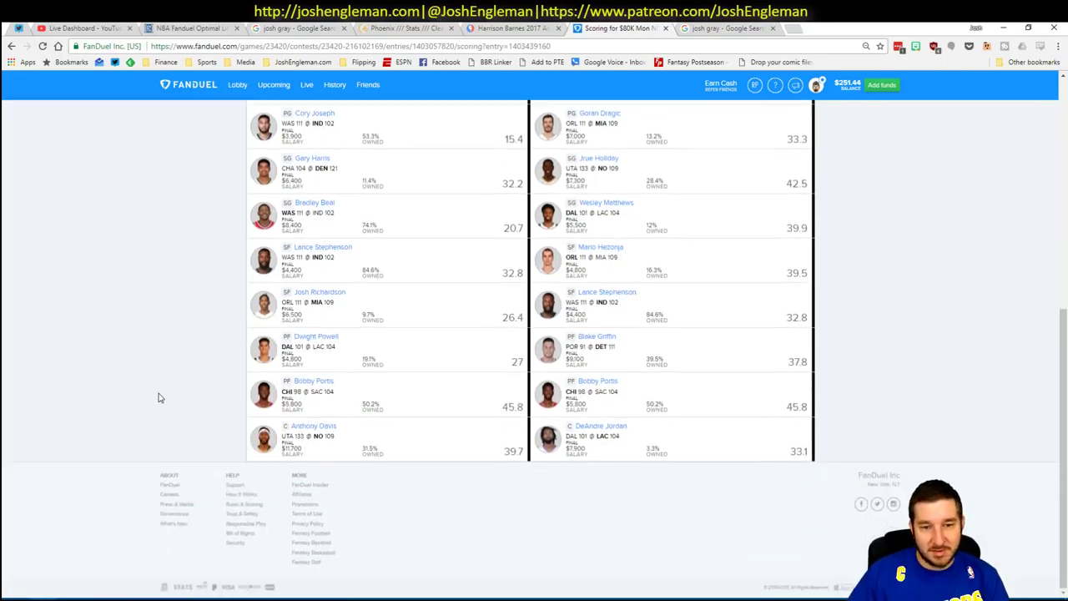
pyautogui.scroll(2, 163, 395)
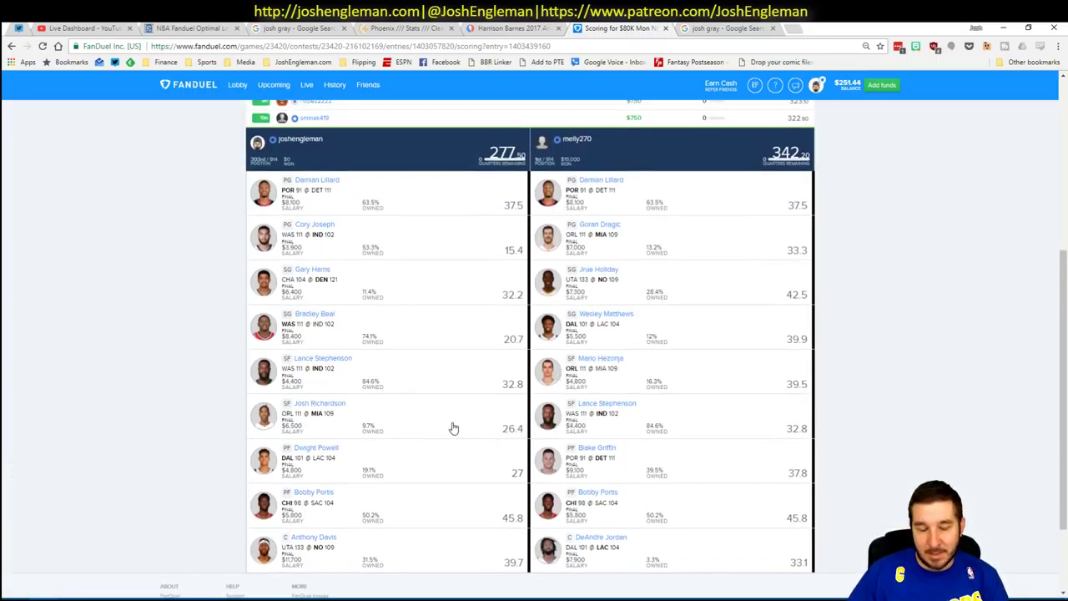
pyautogui.click(404, 420)
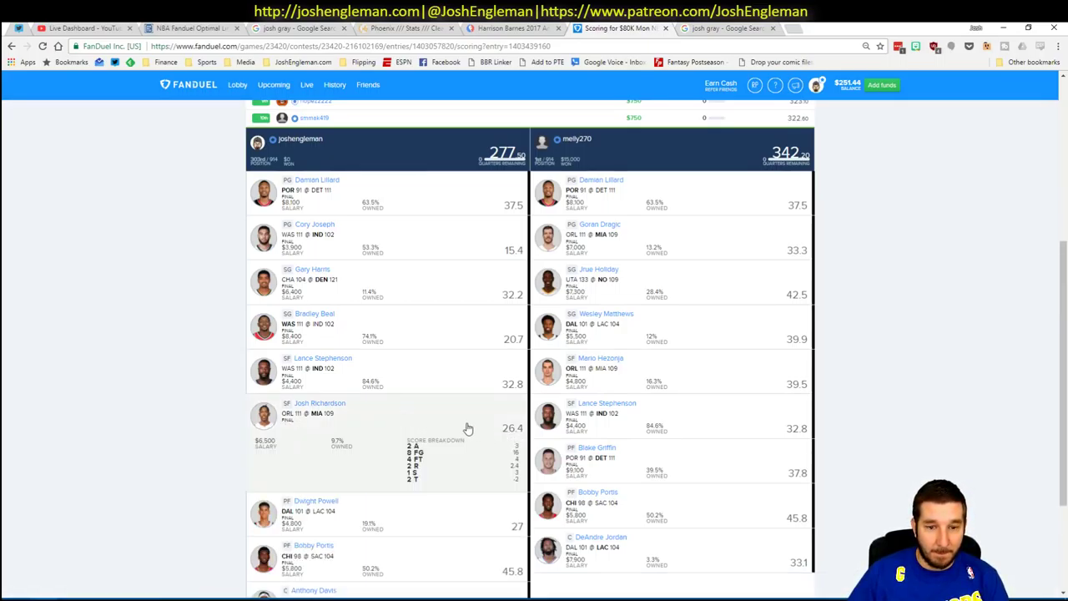
pyautogui.click(401, 422)
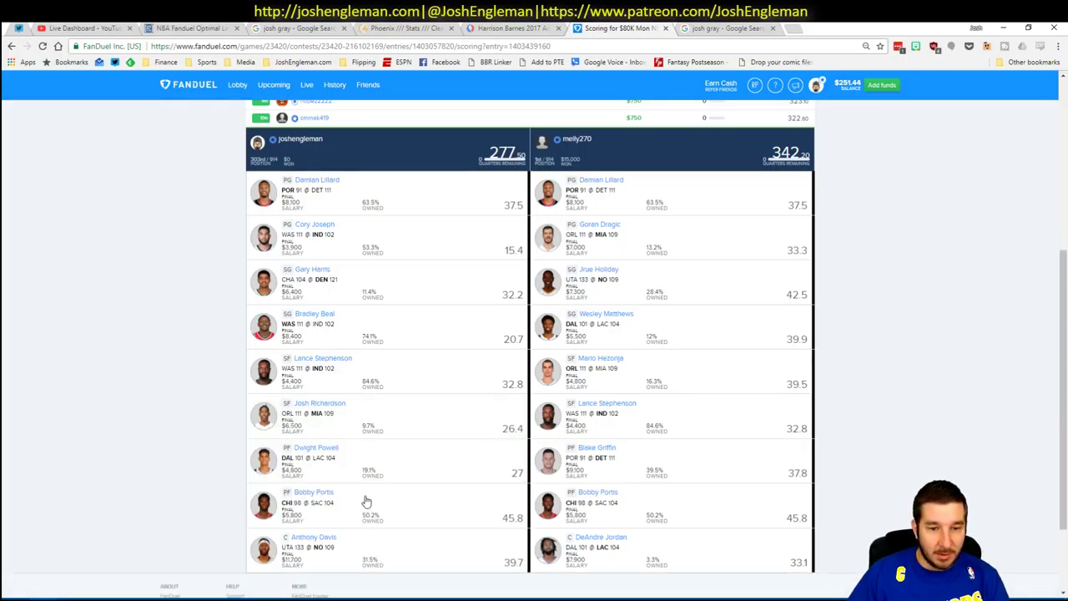
# - Check the score breakdowns of Bobby Portis and Anthony Davis in the own lineup
pyautogui.click(442, 509)
pyautogui.click(443, 509)
pyautogui.scroll(-1, 225, 447)
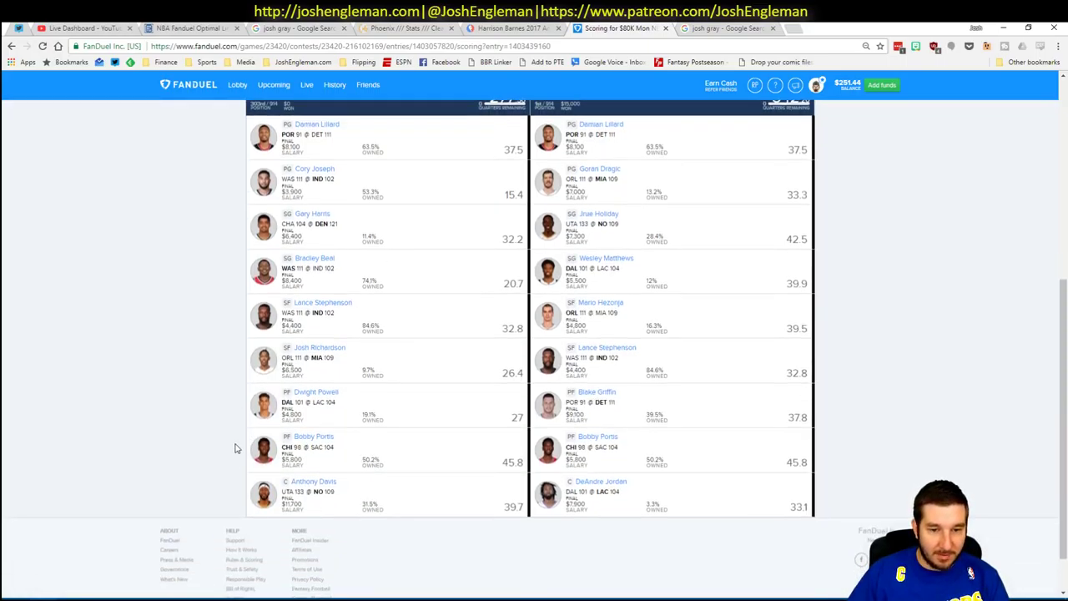
pyautogui.click(417, 486)
pyautogui.click(429, 493)
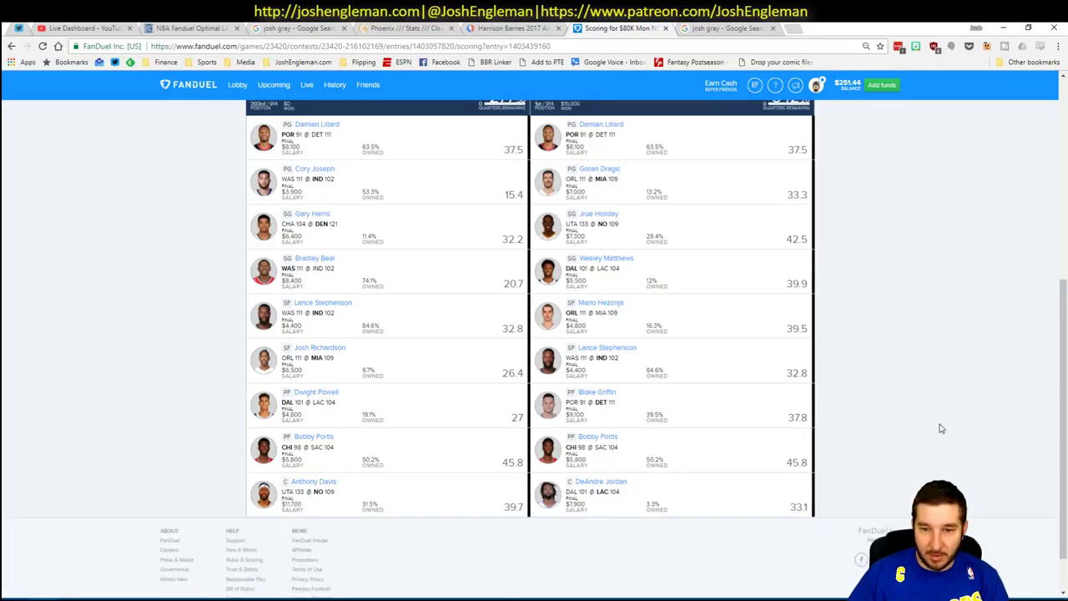
pyautogui.scroll(1, 911, 420)
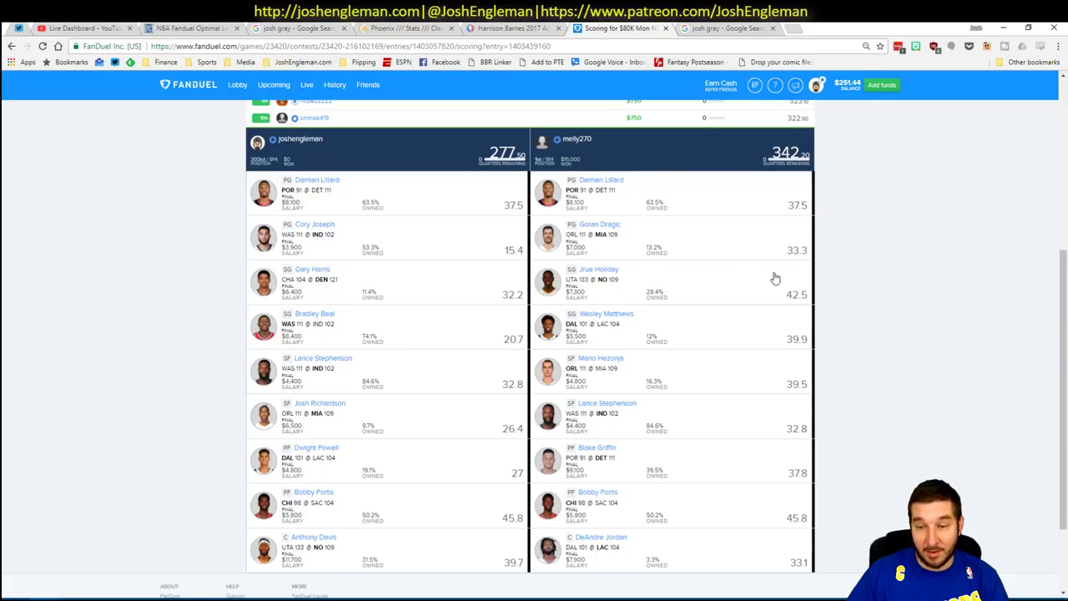
# - Go to page 2 of the contest leaderboard and compare the 13th-place lineup with the own entry
pyautogui.scroll(3, 890, 265)
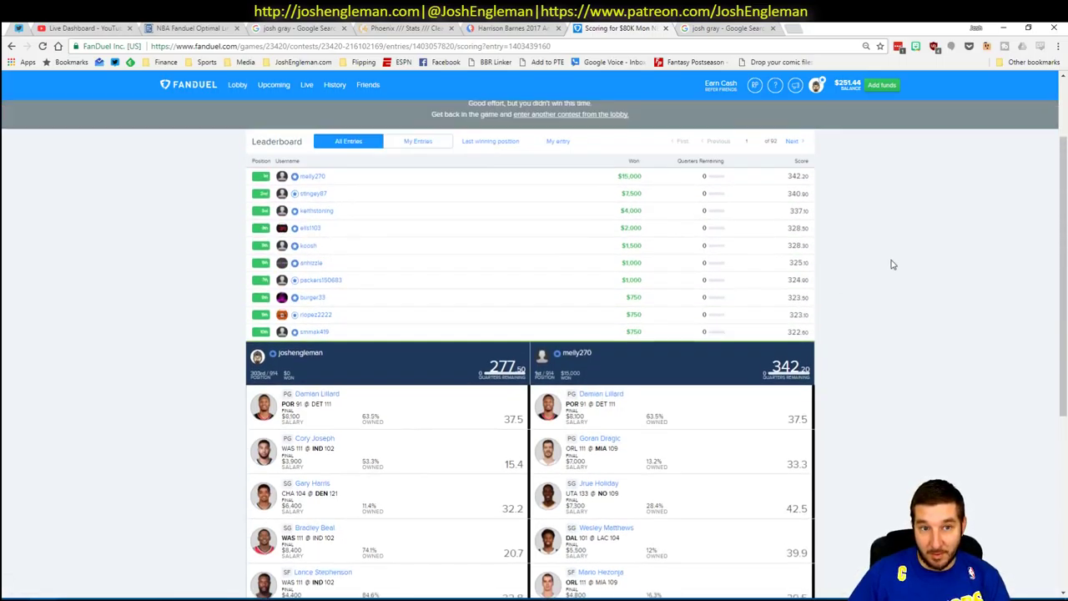
pyautogui.click(792, 149)
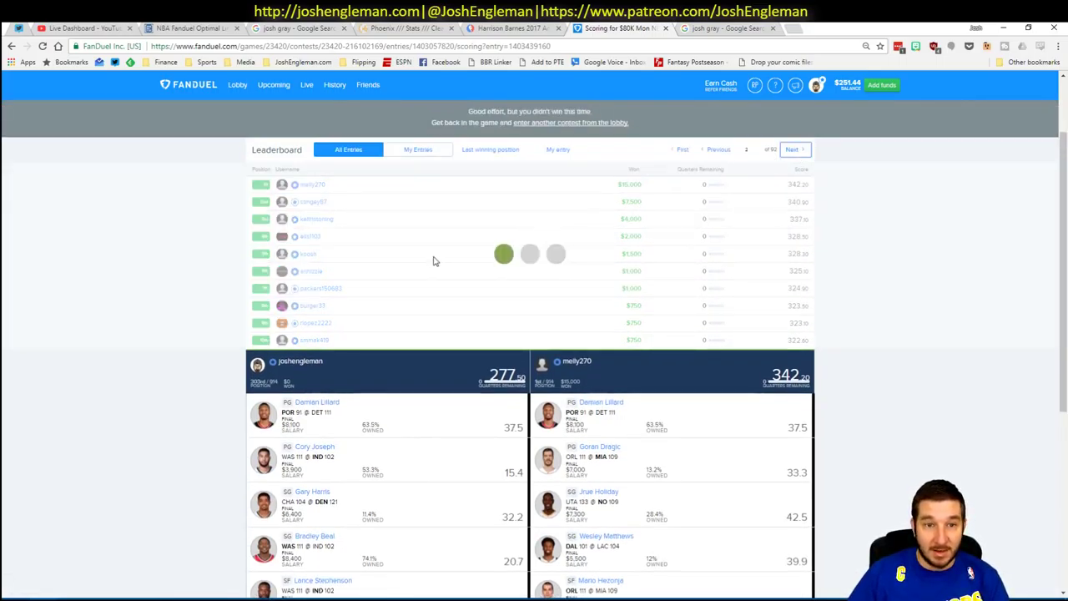
pyautogui.click(362, 227)
pyautogui.scroll(-3, 903, 275)
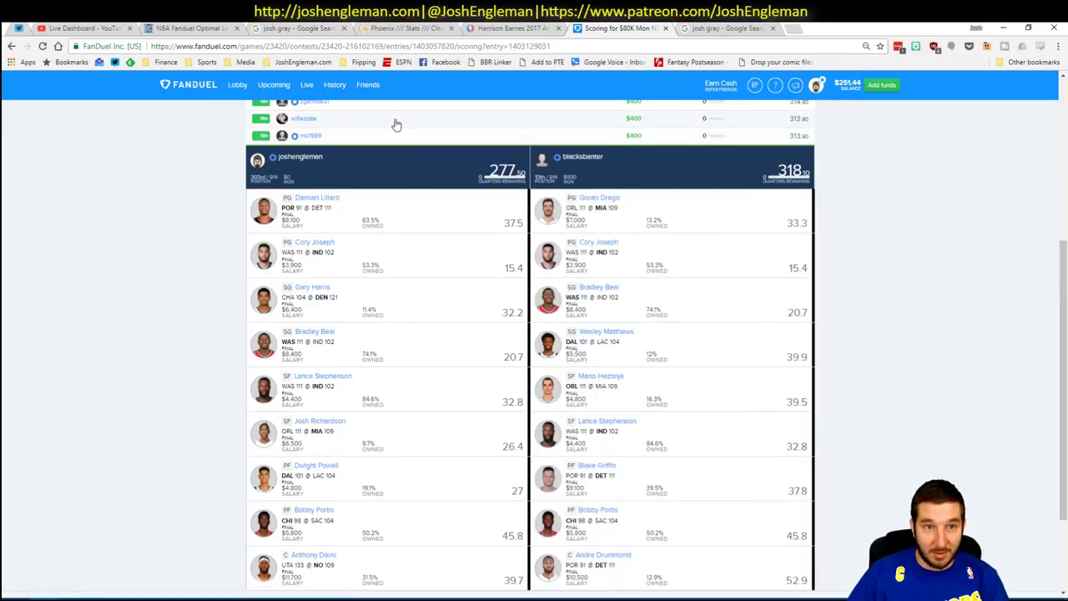
# - Open the 16th-place entry from the leaderboard and compare its lineup with the own entry
pyautogui.click(393, 122)
pyautogui.scroll(3, 520, 181)
pyautogui.click(520, 181)
pyautogui.scroll(-5, 826, 249)
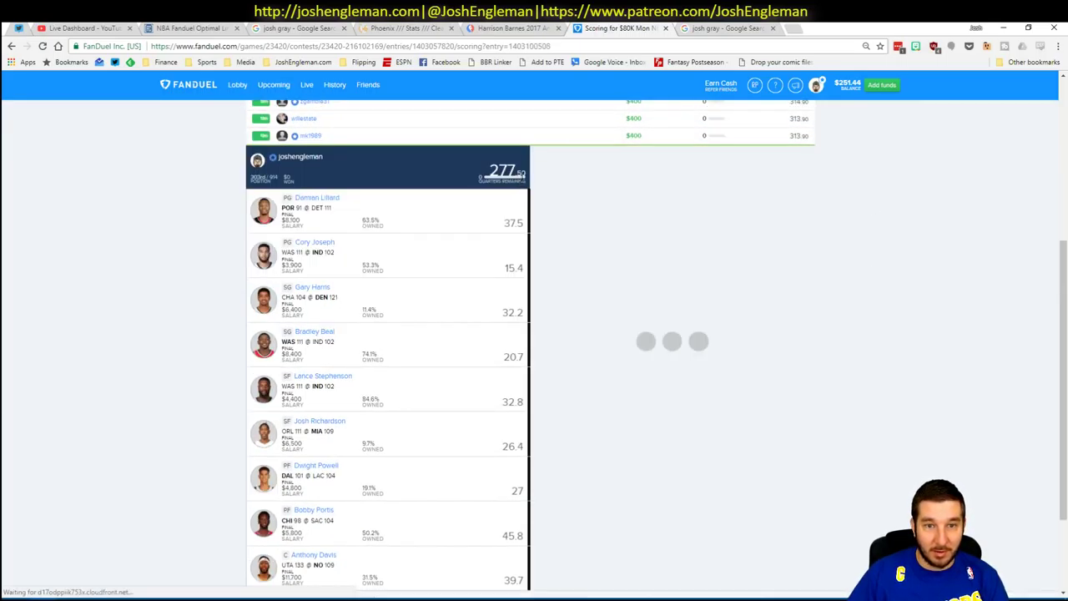
pyautogui.scroll(1, 842, 249)
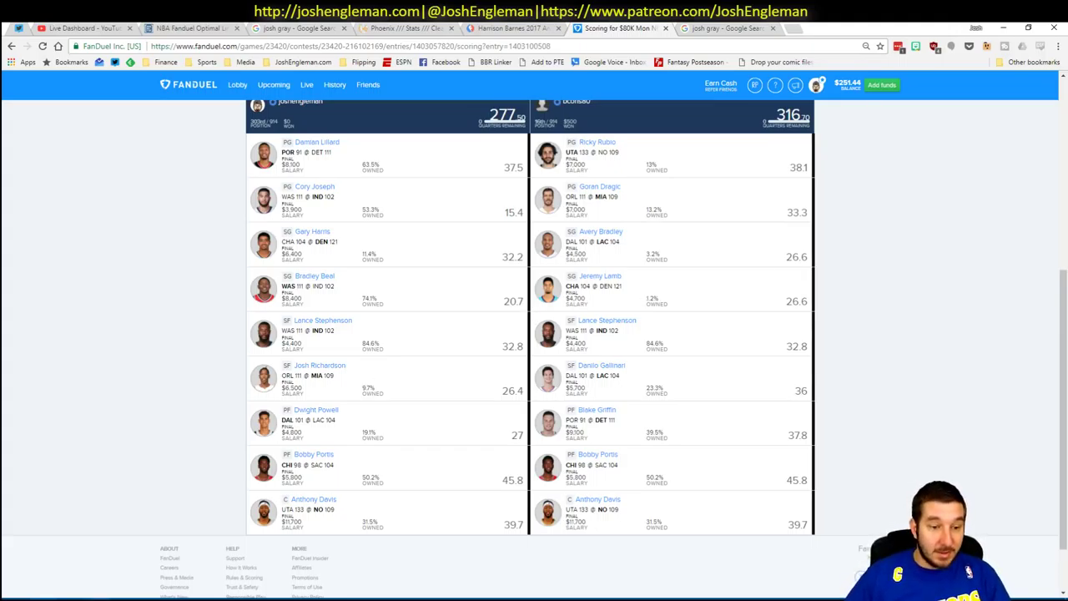
pyautogui.moveTo(1061, 317); pyautogui.dragTo(1062, 297)
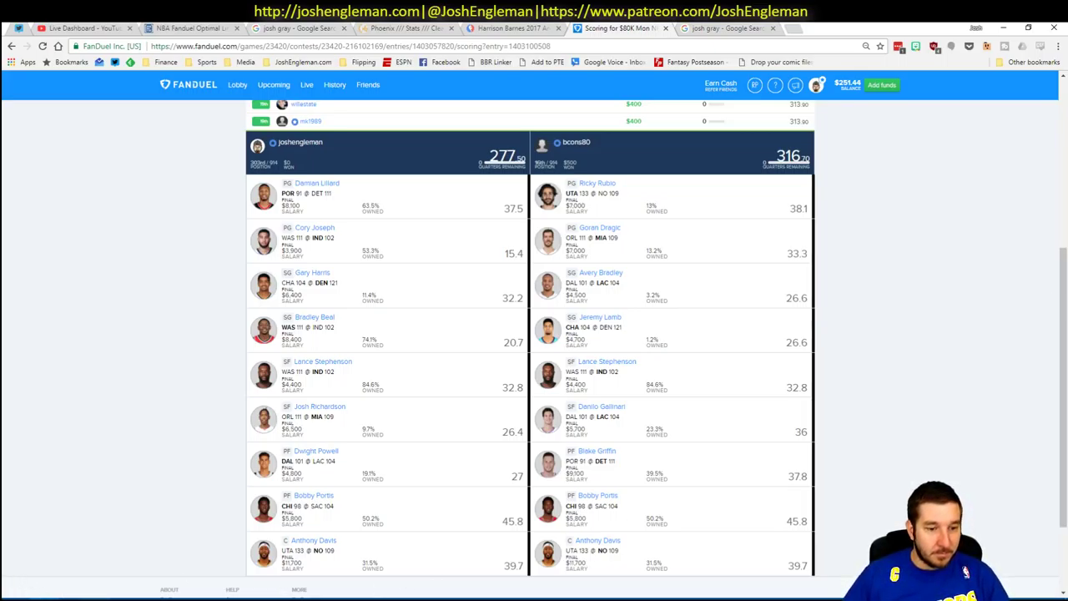
# - Switch to the 2018.02.06 Excel workbook and set the player pivot table's Team filter to ORL
pyautogui.hotkey('alt', 'Tab')
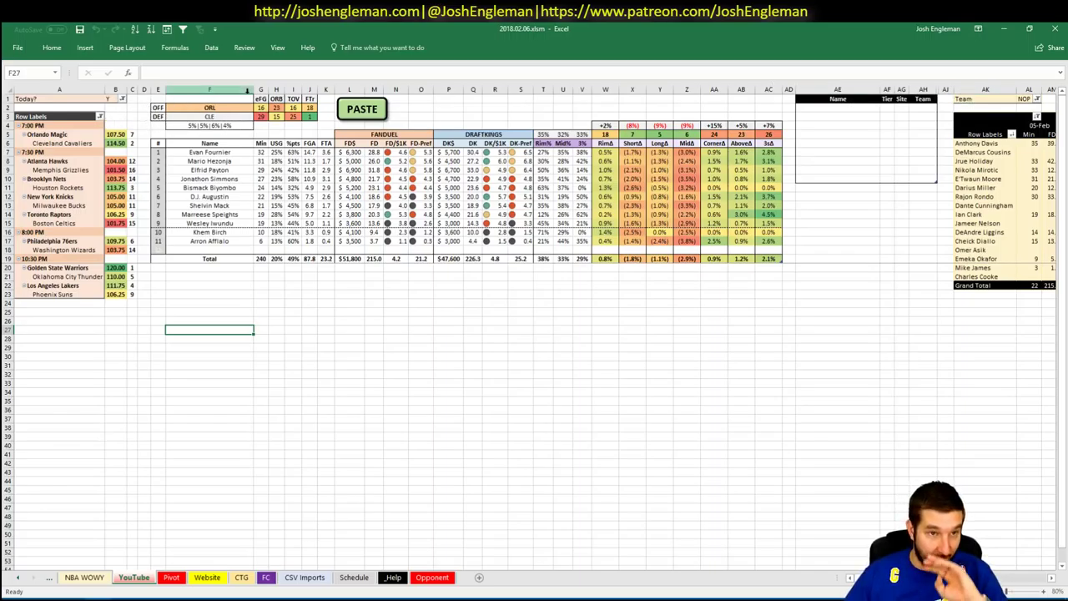
pyautogui.click(848, 108)
pyautogui.click(1024, 100)
pyautogui.write('ORL')
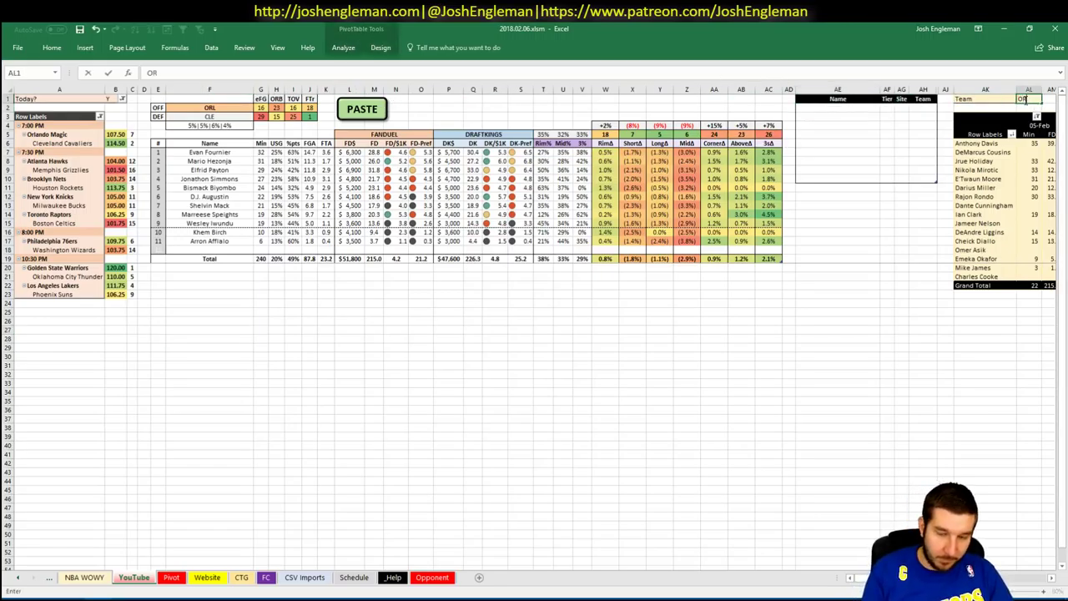
pyautogui.press('Return')
pyautogui.press('Return')
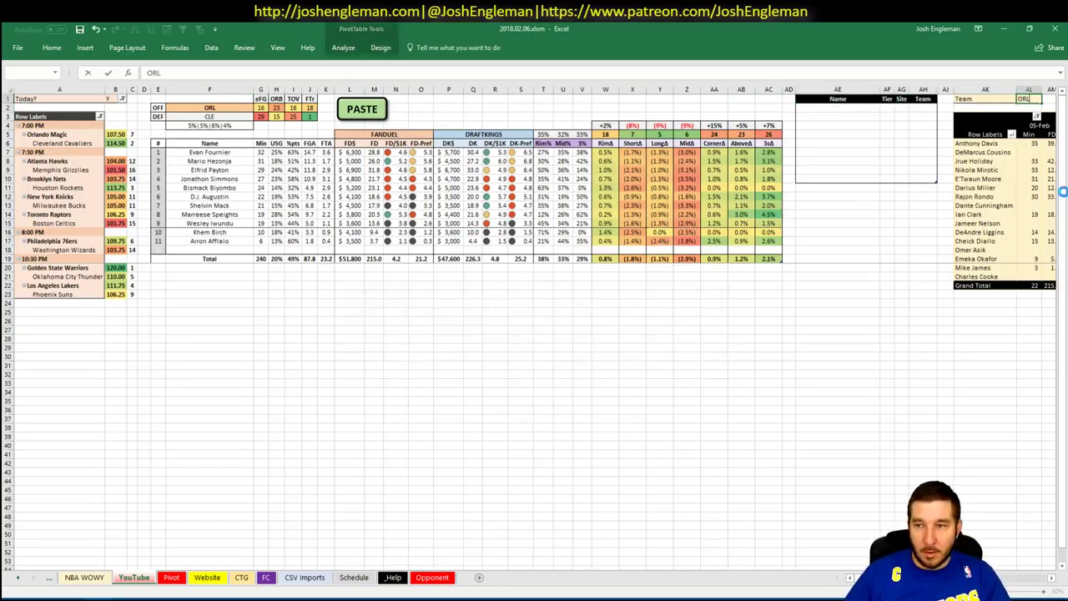
pyautogui.rightClick(990, 153)
pyautogui.click(965, 184)
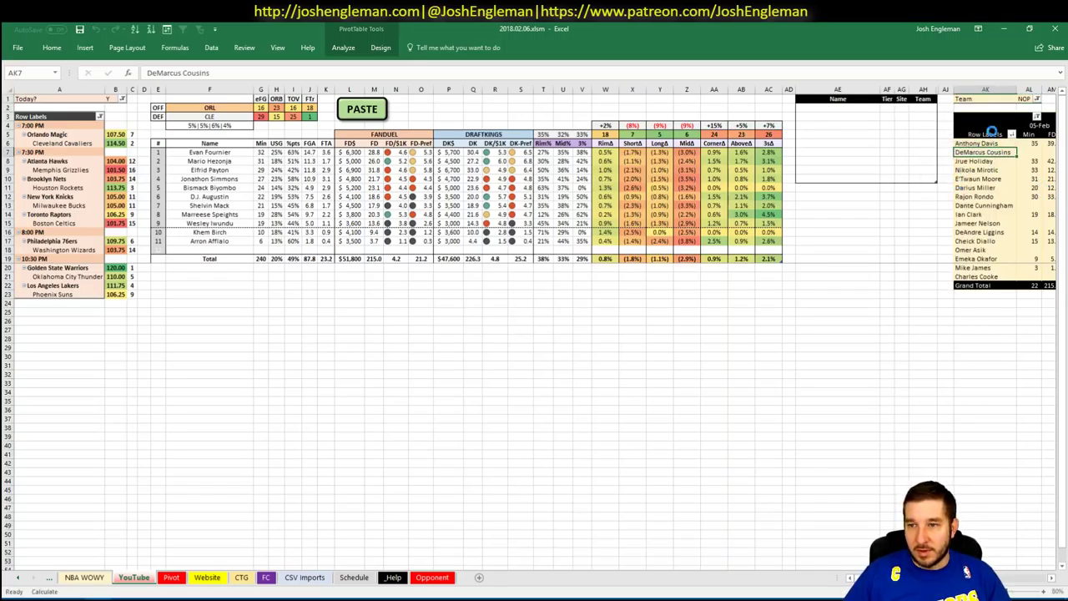
pyautogui.click(1022, 98)
pyautogui.write('ORL')
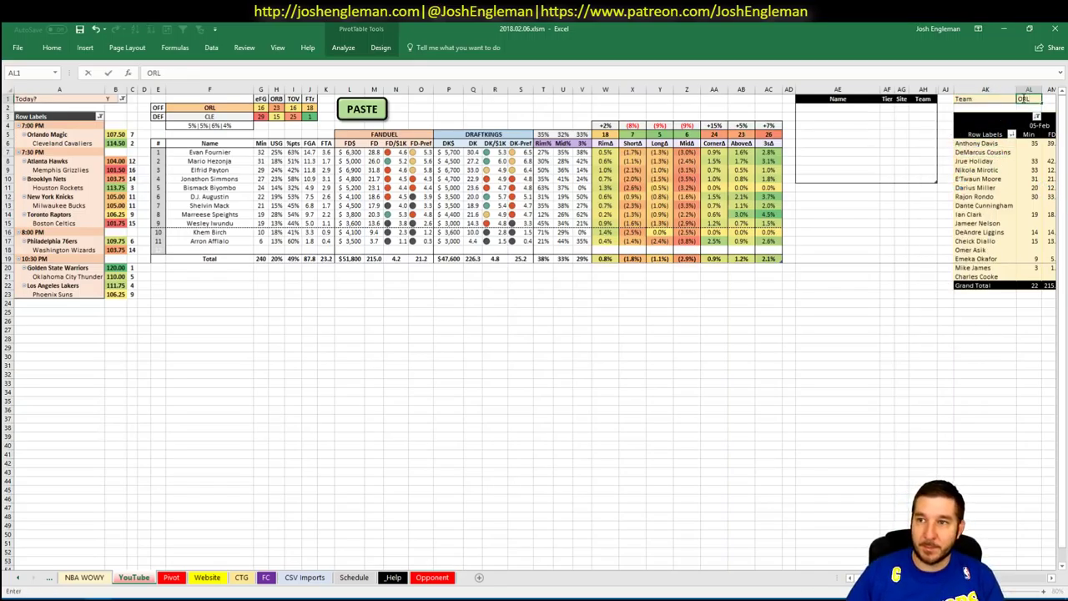
# - Enter Evan Fournier as the first name in the empty Name, Tier, Site and Team table
pyautogui.click(837, 109)
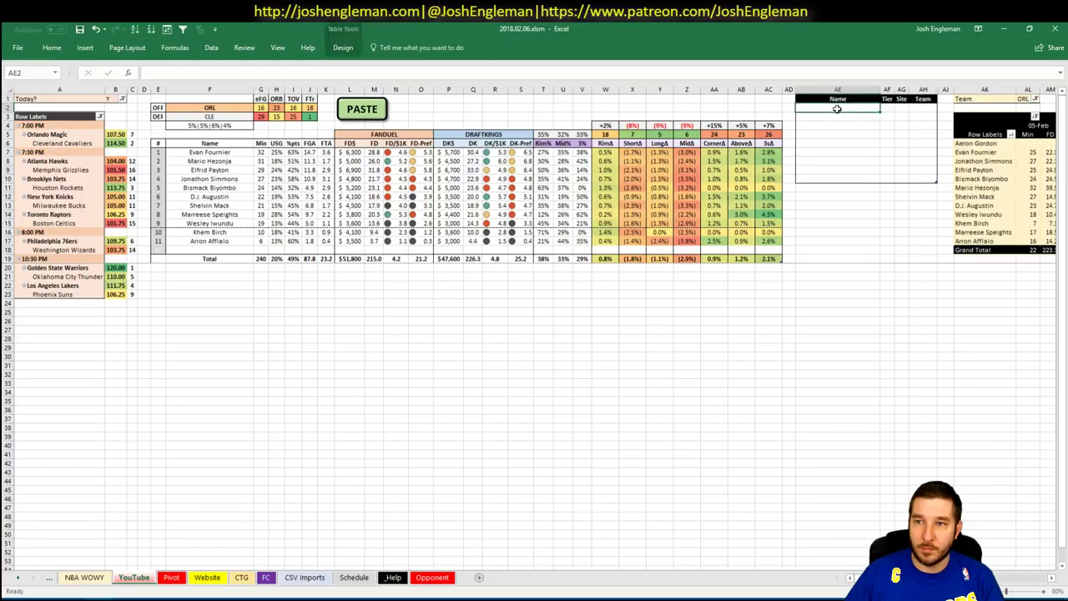
pyautogui.write('Evan Fournier')
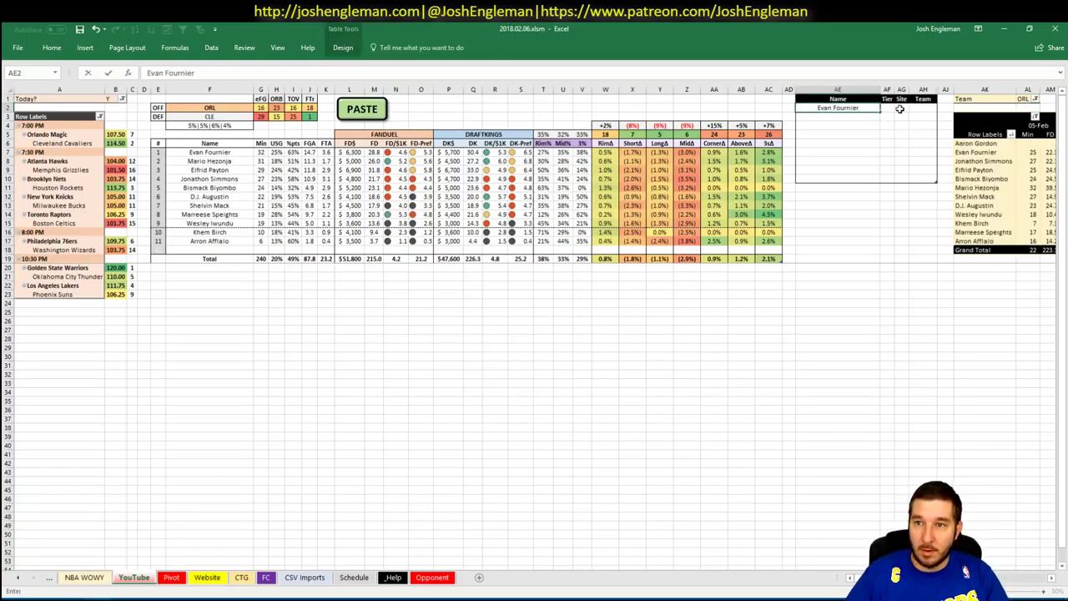
pyautogui.press('Tab')
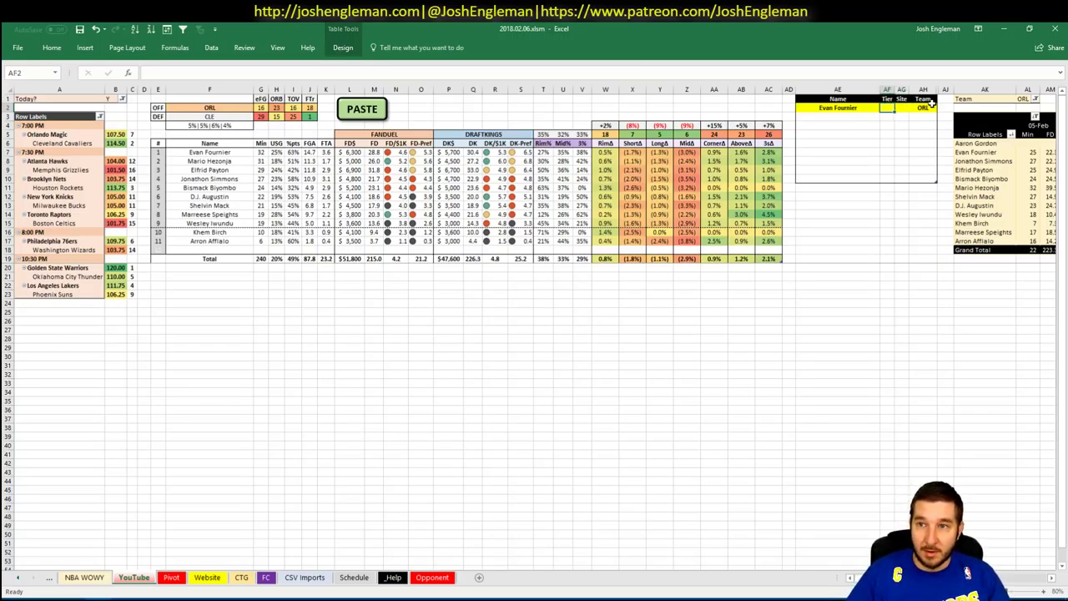
pyautogui.press('Right')
pyautogui.write('3')
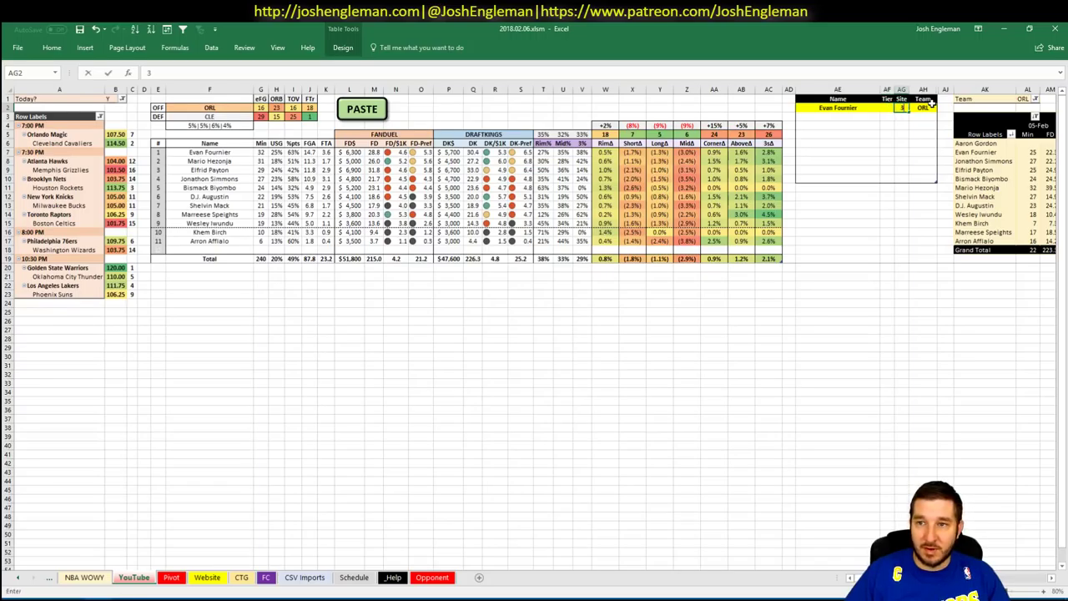
pyautogui.press('Return')
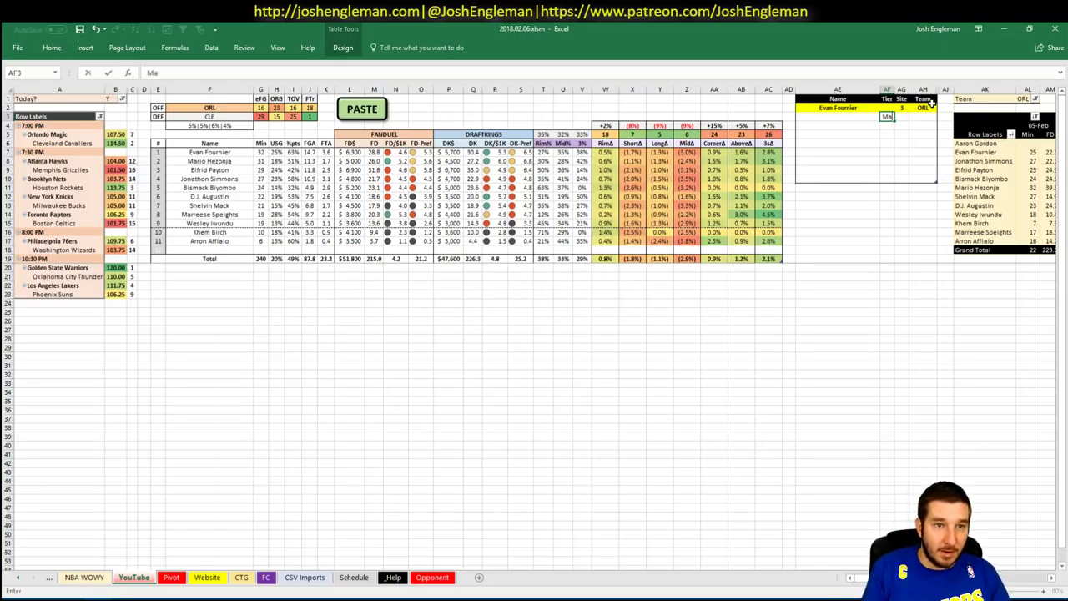
pyautogui.press('Up')
pyautogui.press('Left')
pyautogui.press('Down')
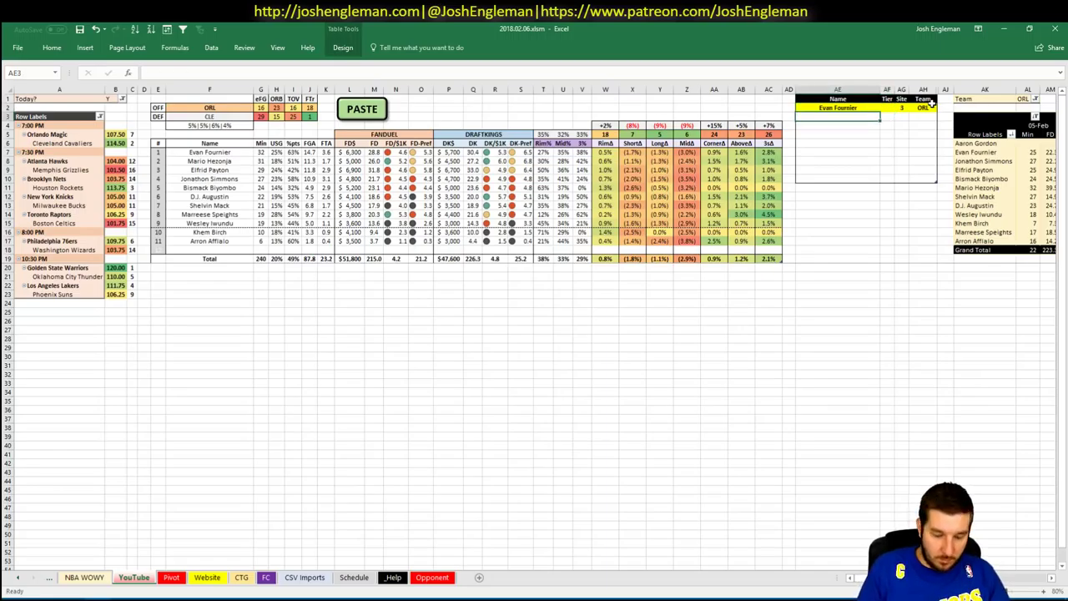
pyautogui.write('Mario')
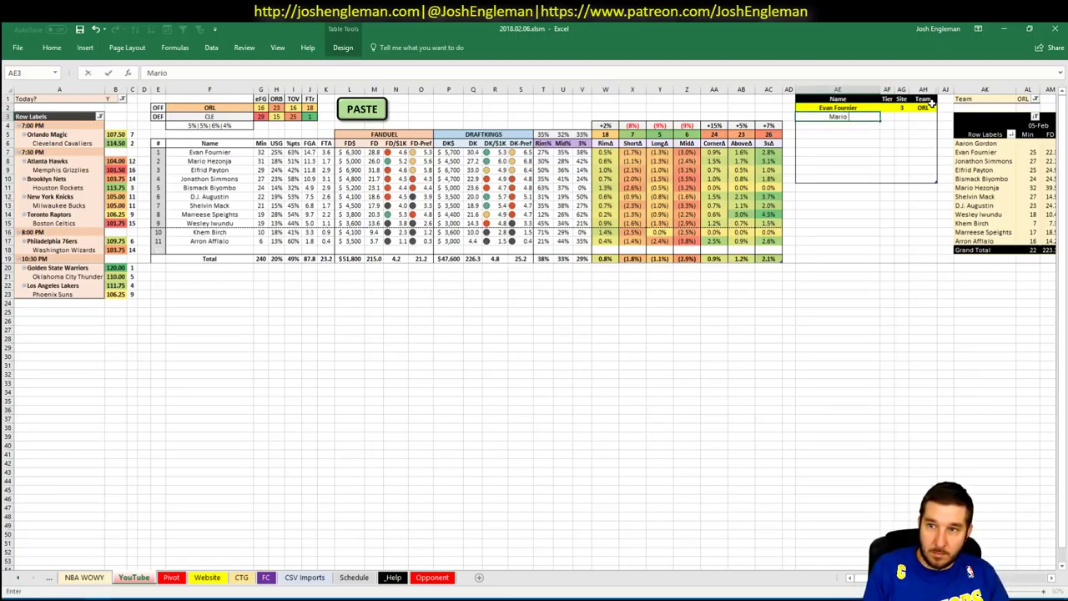
pyautogui.press('Escape')
# - Set Evan Fournier's Tier to 3 and clear the entry in his Site cell
pyautogui.press('Up')
pyautogui.press('Right')
pyautogui.write('3')
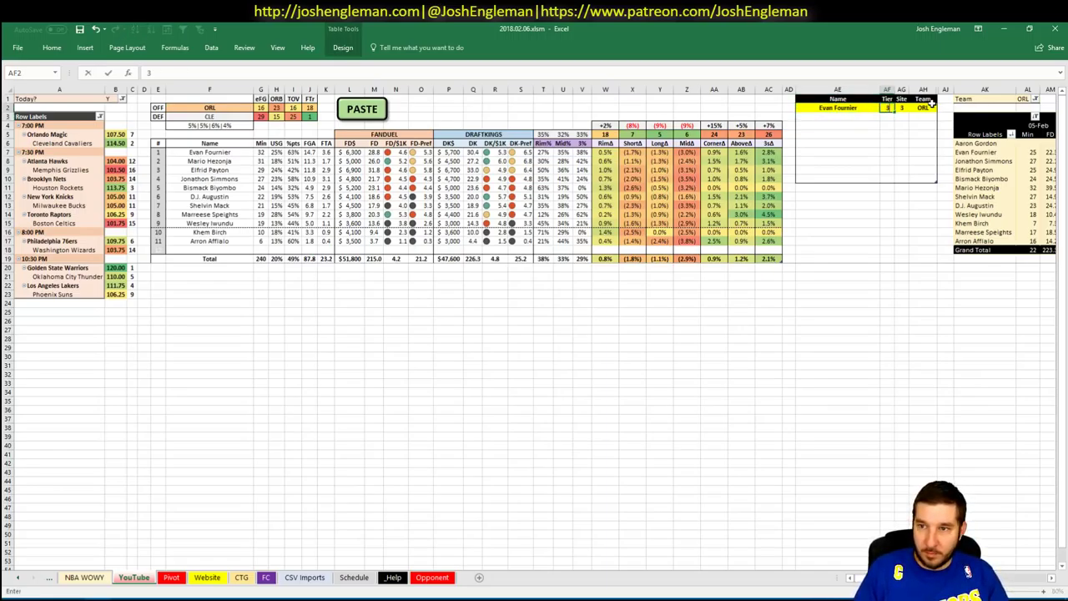
pyautogui.press('Return')
pyautogui.press('Up')
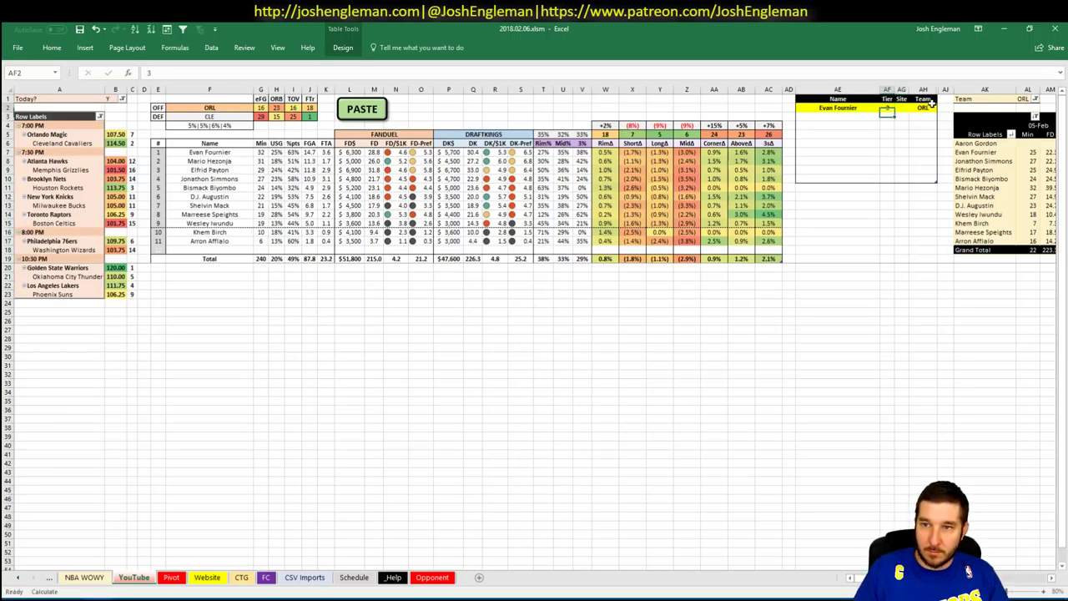
# - Add Mario Hezonja on the row below Evan Fournier with Tier 3
pyautogui.press('Left')
pyautogui.press('Down')
pyautogui.write('Mario Hez')
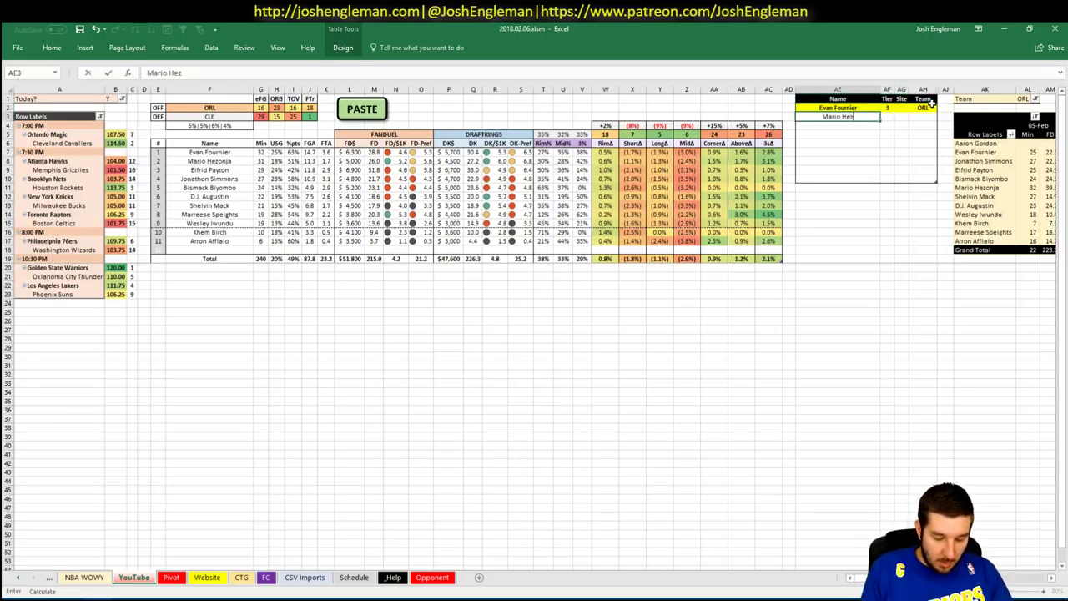
pyautogui.write('onja')
pyautogui.press('Tab')
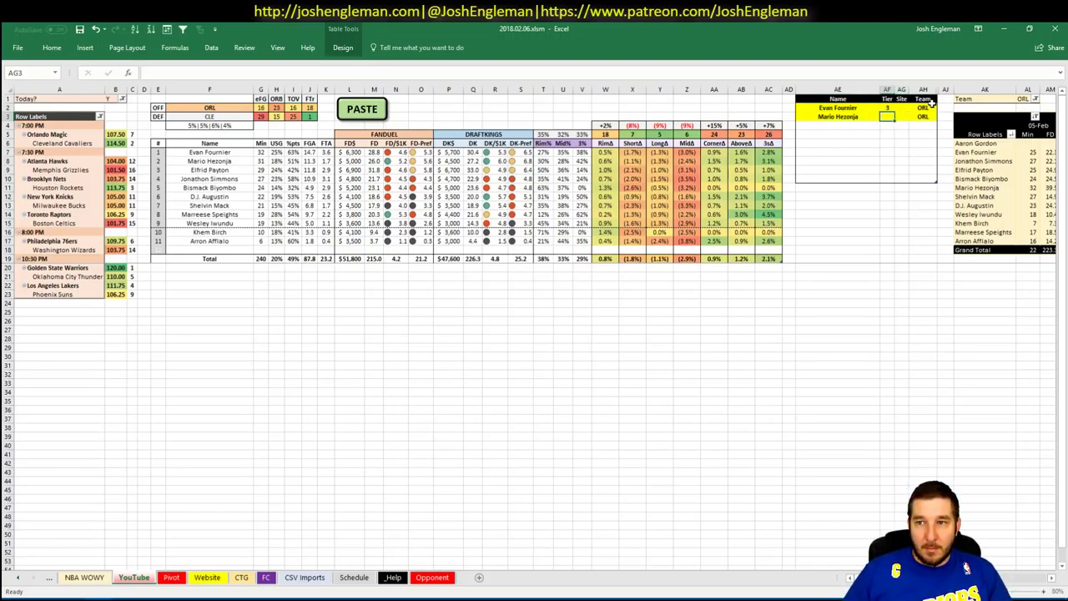
pyautogui.write('3')
pyautogui.press('Return')
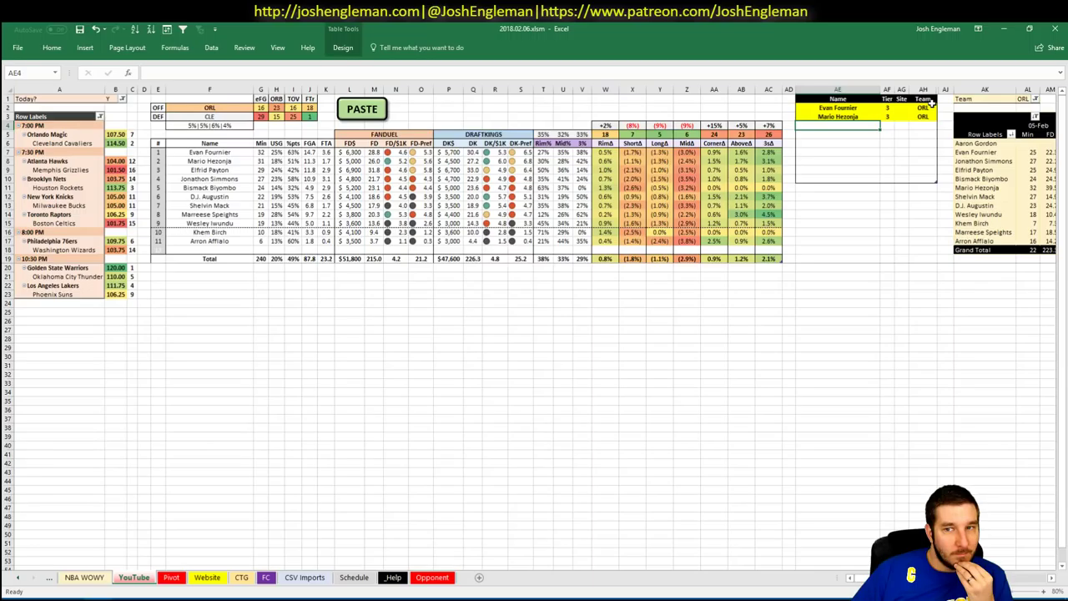
# - Change Mario Hezonja's Tier to 2 in the player picks table
pyautogui.press('Up')
pyautogui.press('Right')
pyautogui.write('2')
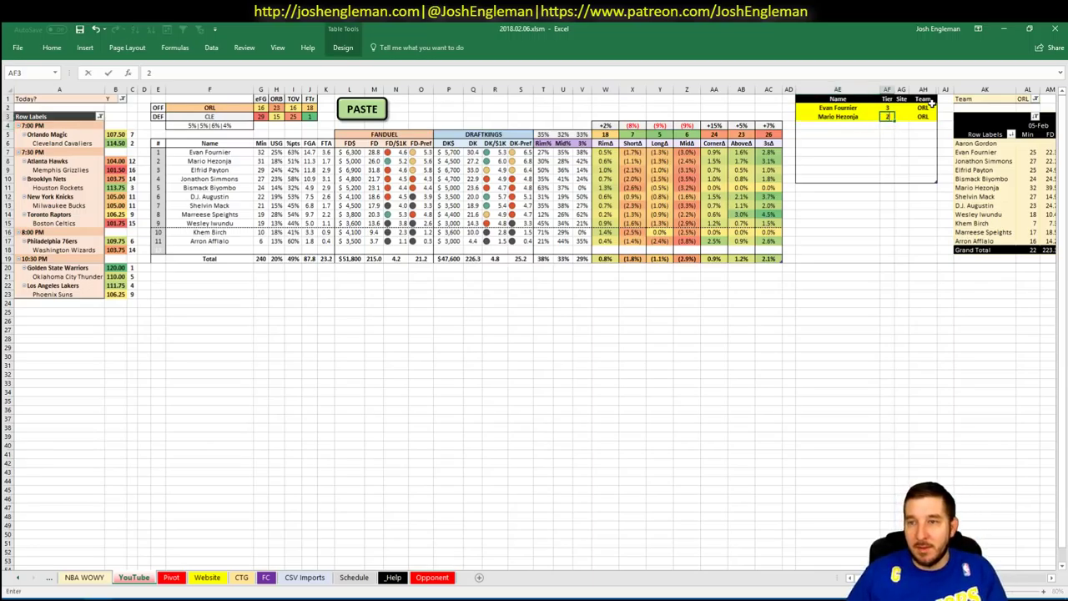
pyautogui.press('Return')
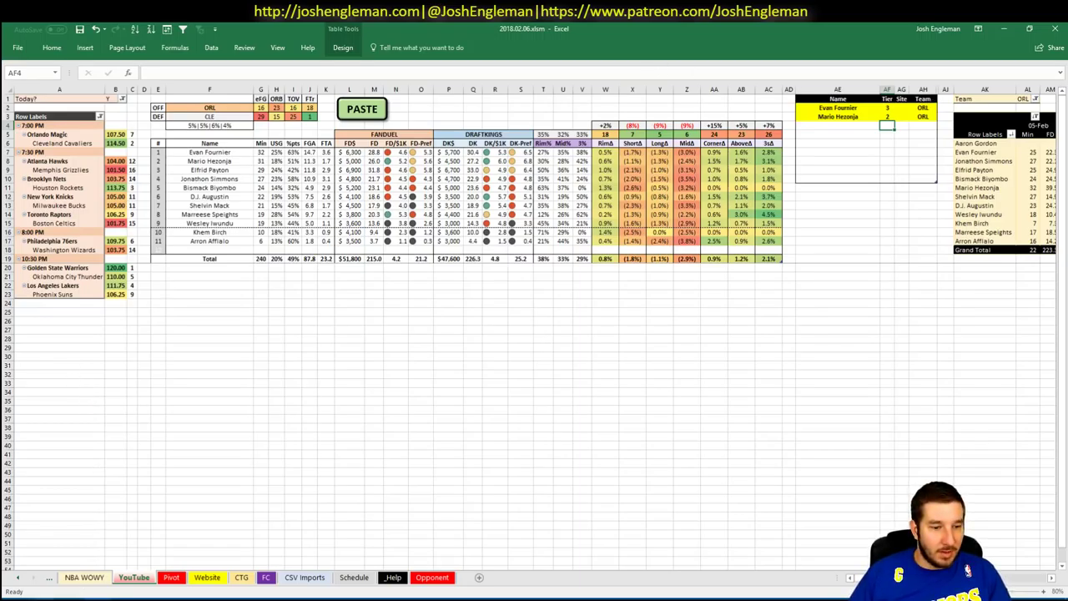
# - Switch to the browser and bring up the last open Google search page for josh gray
pyautogui.hotkey('alt', 'Tab')
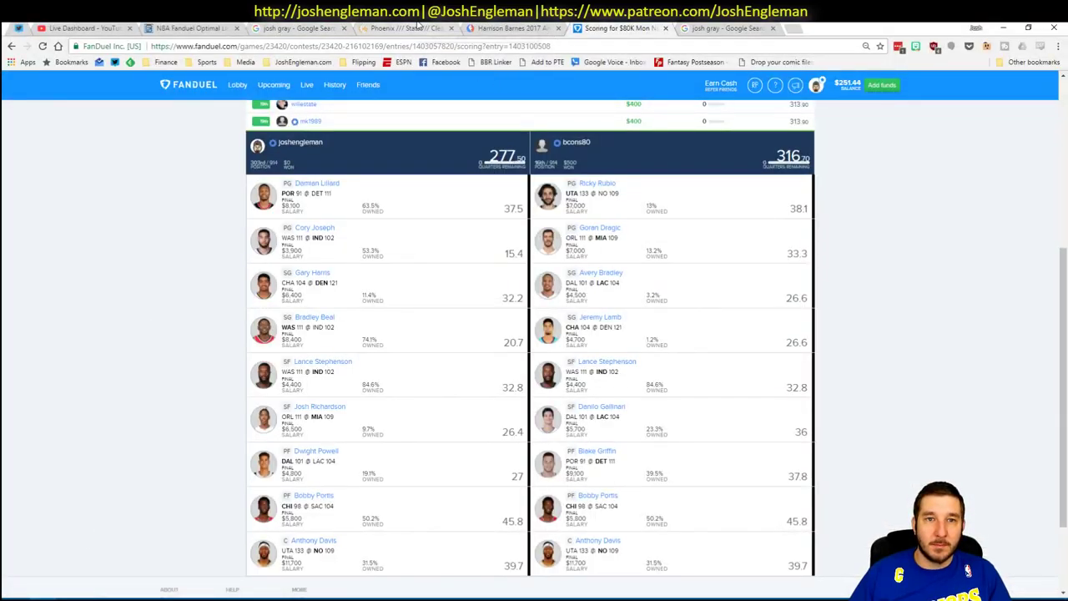
pyautogui.click(738, 28)
pyautogui.hotkey('ctrl', 'l')
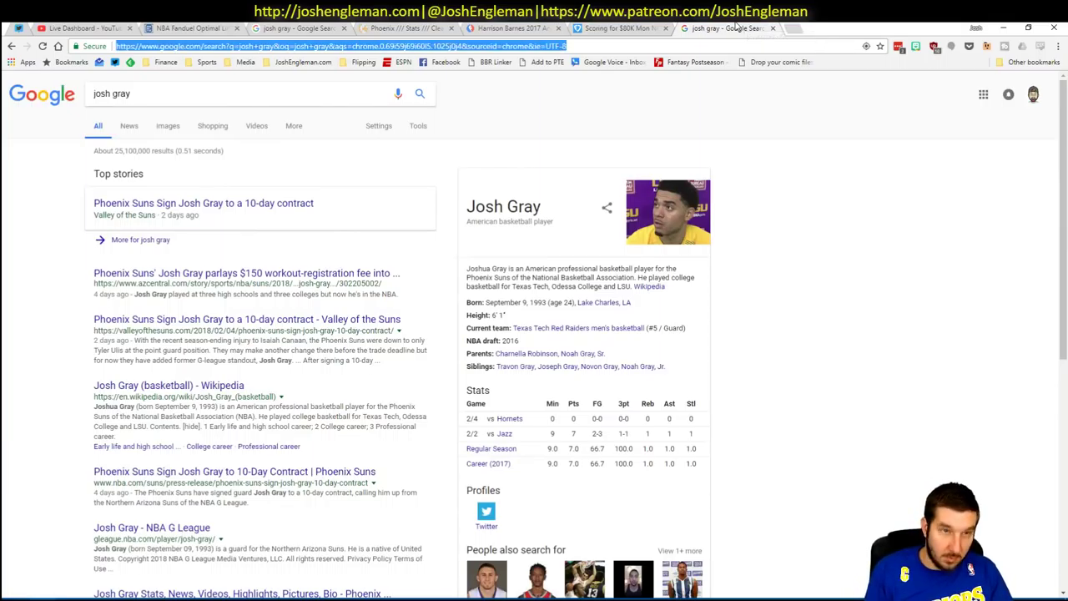
pyautogui.write('nbaw')
pyautogui.press('Return')
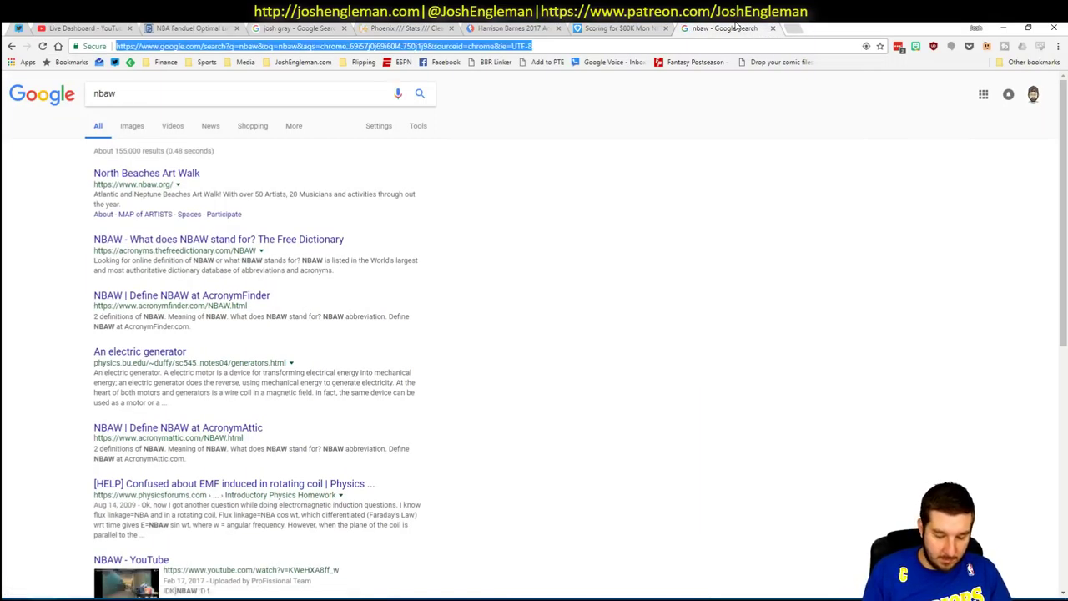
pyautogui.hotkey('ctrl', 'l')
pyautogui.write('nbawow')
pyautogui.press('Return')
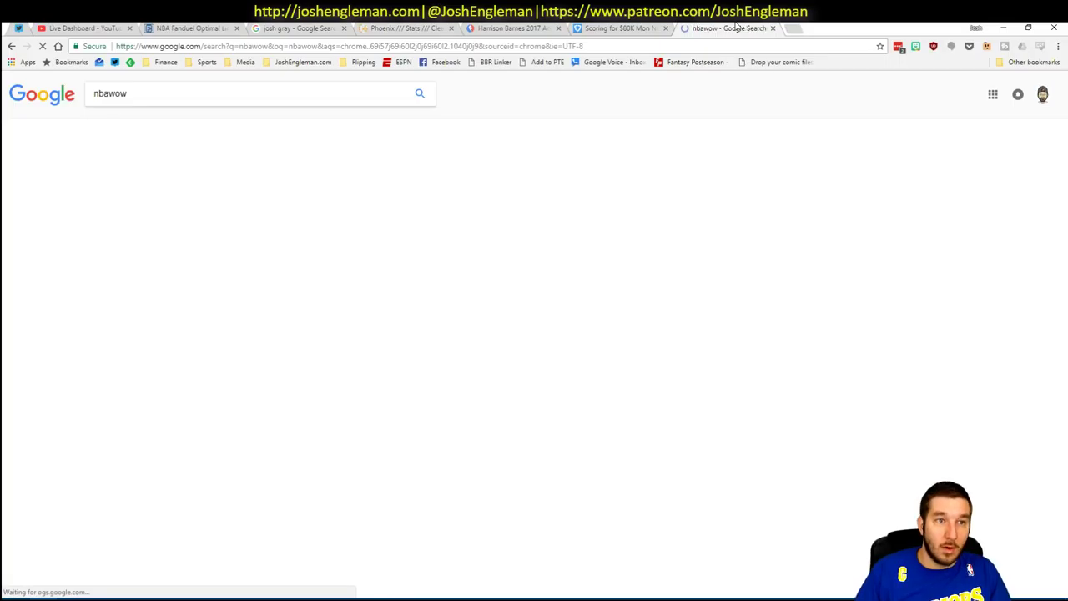
# - Open the nbawowy.com site in place of the Google search page
pyautogui.hotkey('ctrl', 'l')
pyautogui.write('n')
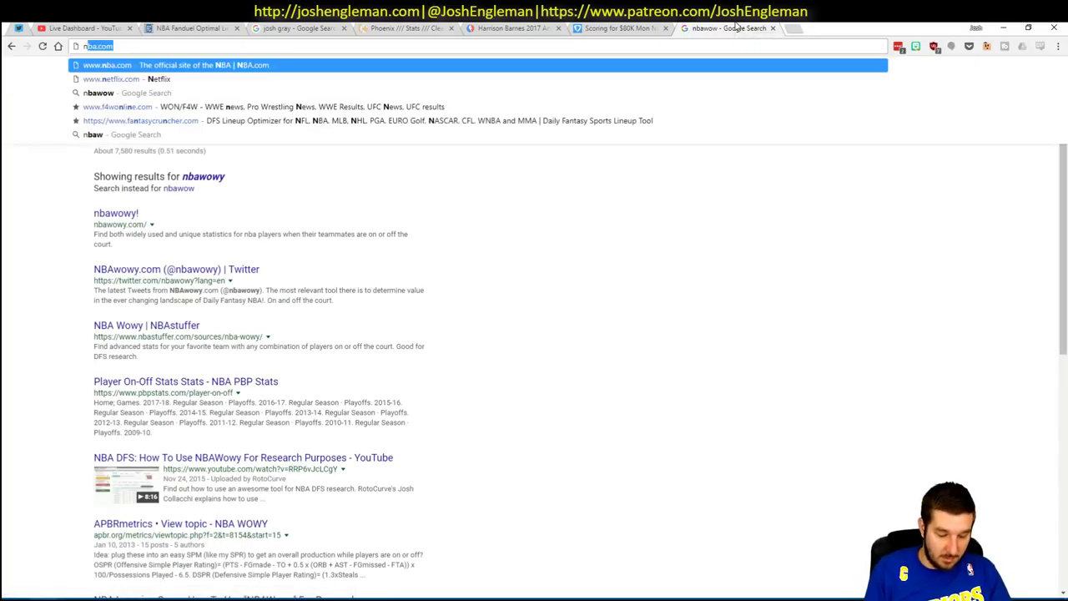
pyautogui.write('bawowy')
pyautogui.press('Return')
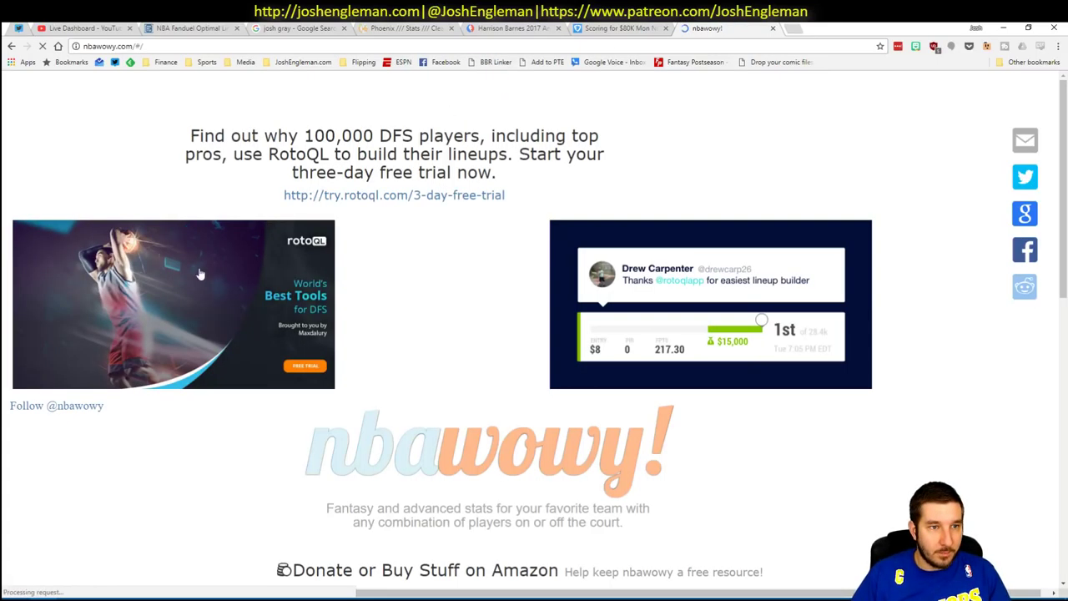
# - Choose Magic as the team in the nbawowy query form
pyautogui.scroll(-3, 364, 372)
pyautogui.click(128, 347)
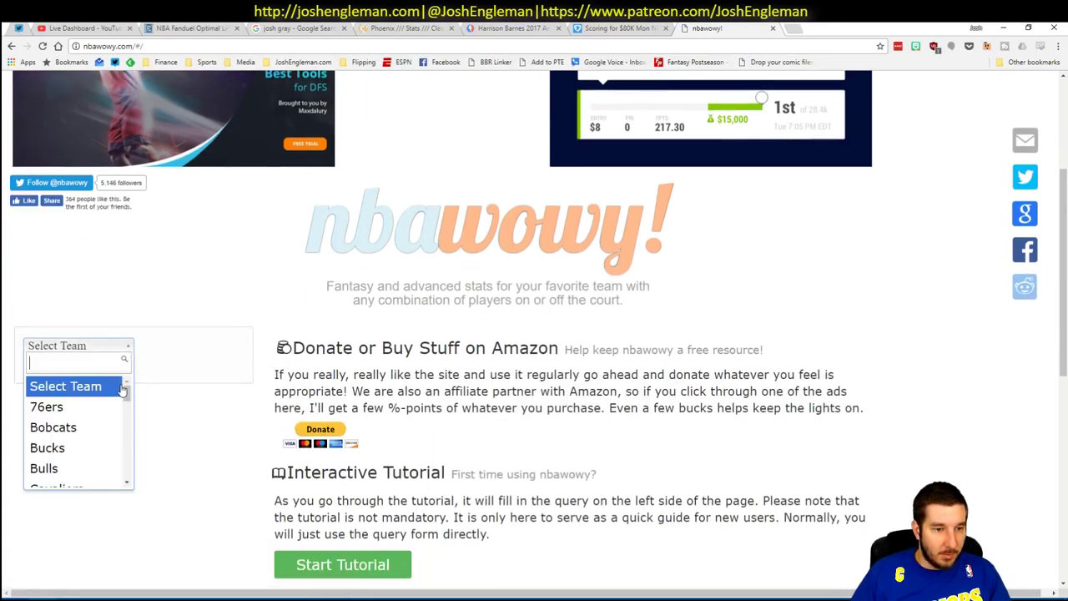
pyautogui.write('magic')
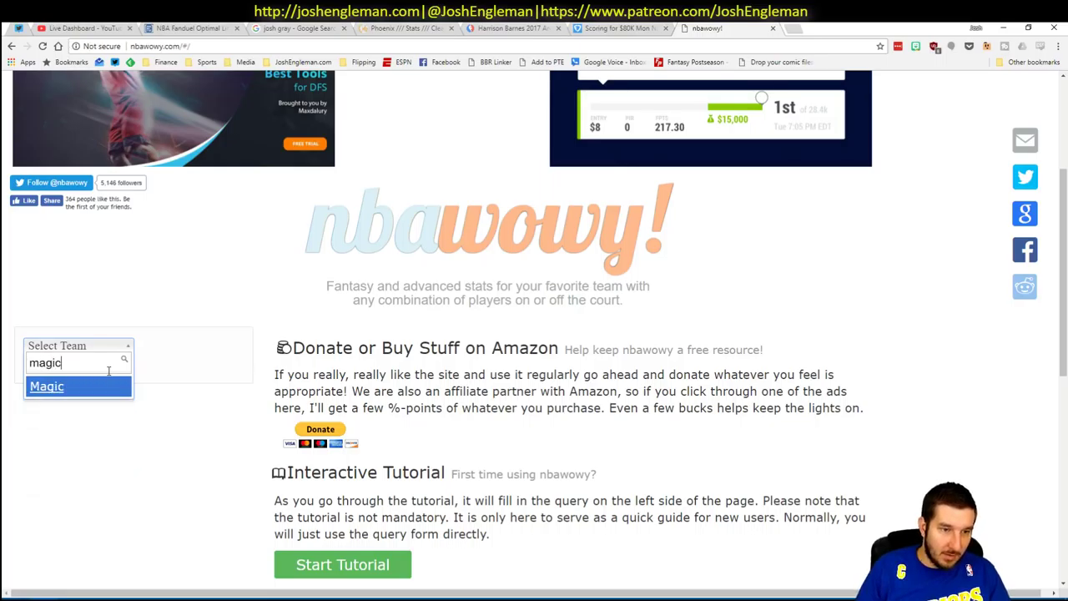
pyautogui.press('Return')
# - Set Aaron Gordon as the off-court player and submit the query to view the Magic shooting stats without him
pyautogui.click(132, 482)
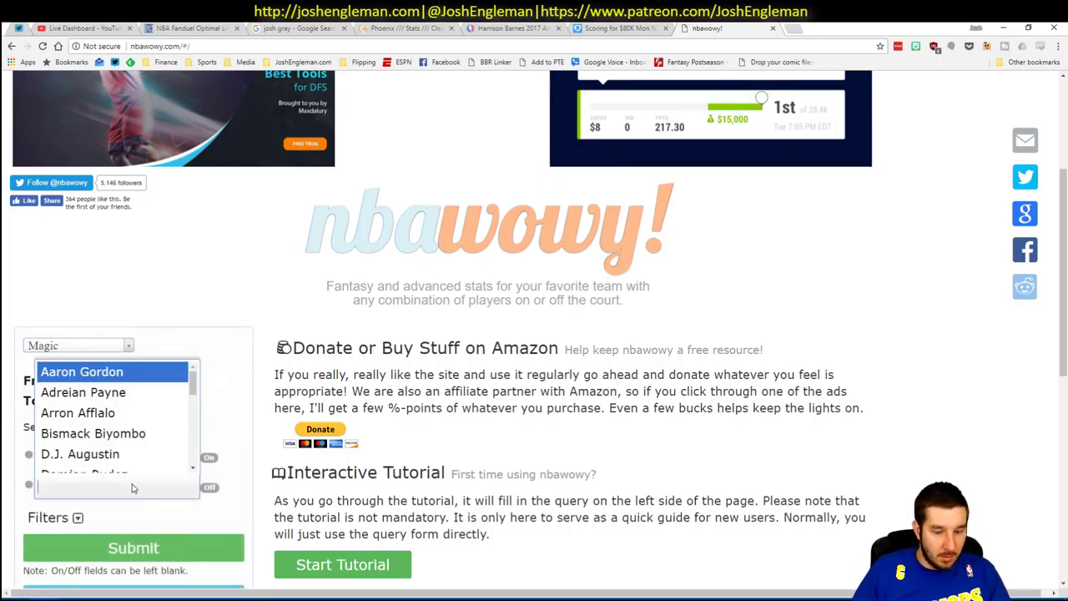
pyautogui.write('gor')
pyautogui.press('Return')
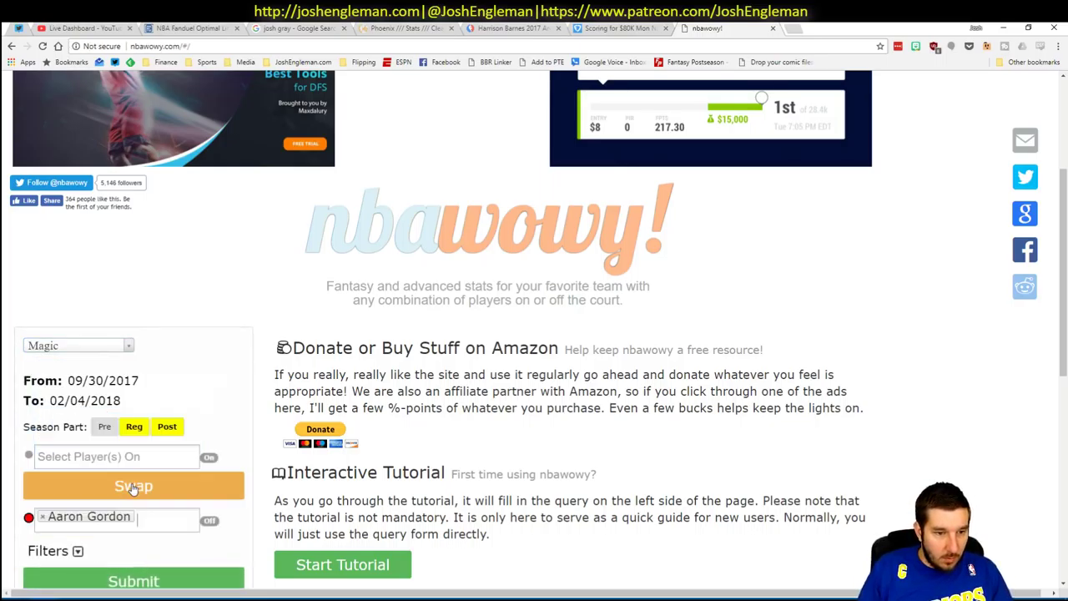
pyautogui.scroll(-2, 222, 506)
pyautogui.click(202, 479)
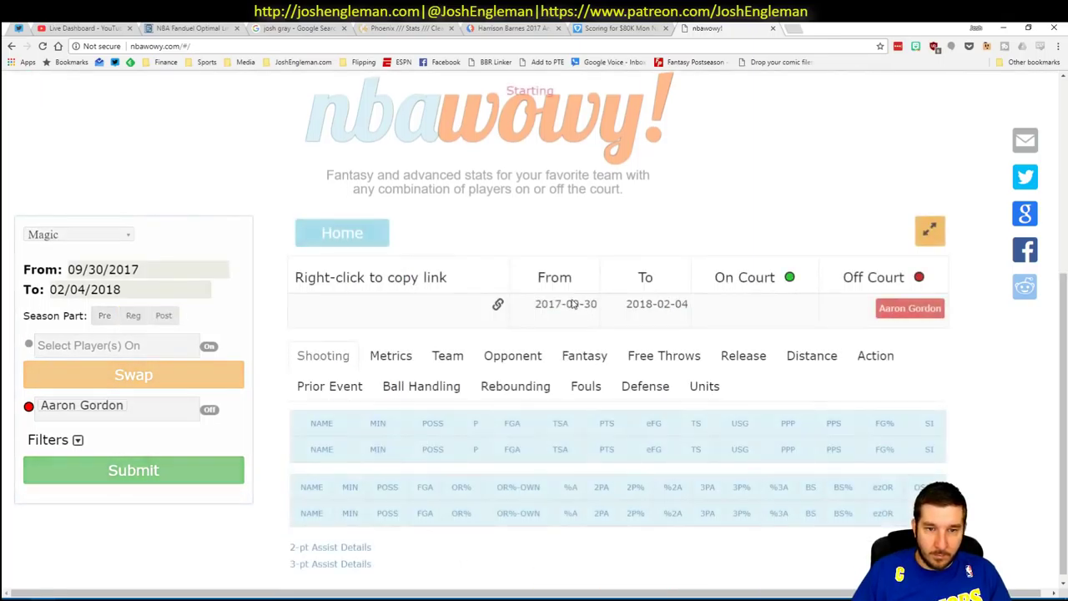
pyautogui.scroll(-2, 835, 312)
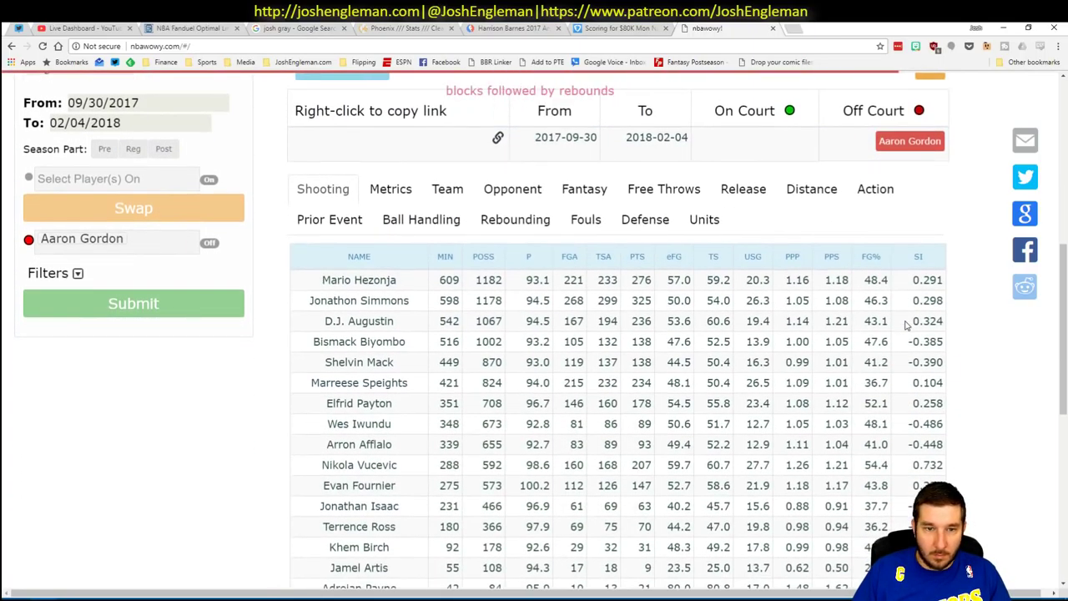
# - Switch back to the Excel workbook and set Mario Hezonja's USG to 19% on the Adjustments sheet
pyautogui.hotkey('alt', 'Tab')
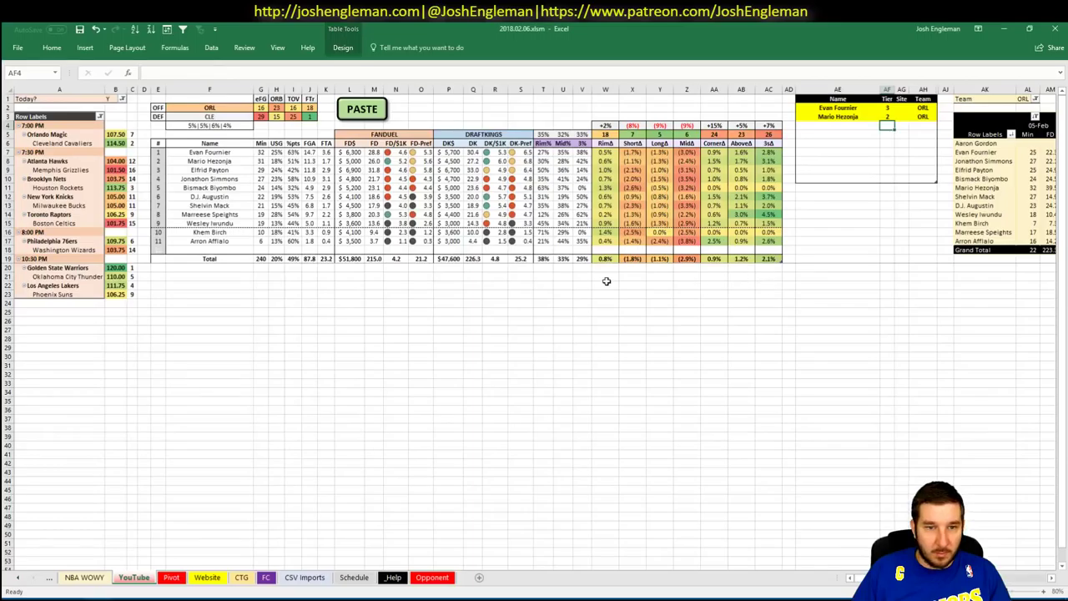
pyautogui.click(17, 577)
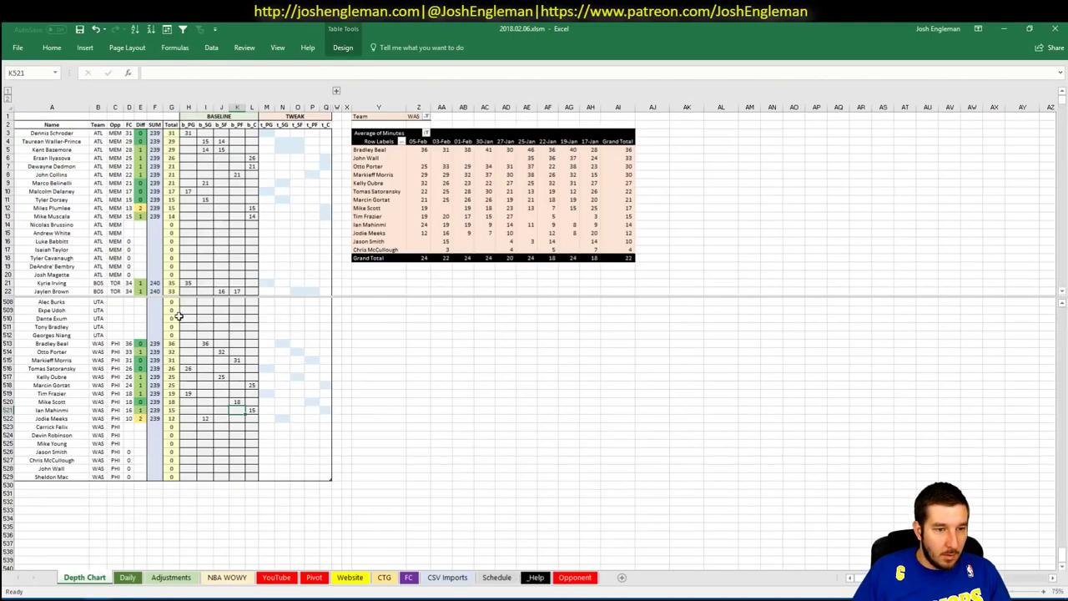
pyautogui.click(84, 578)
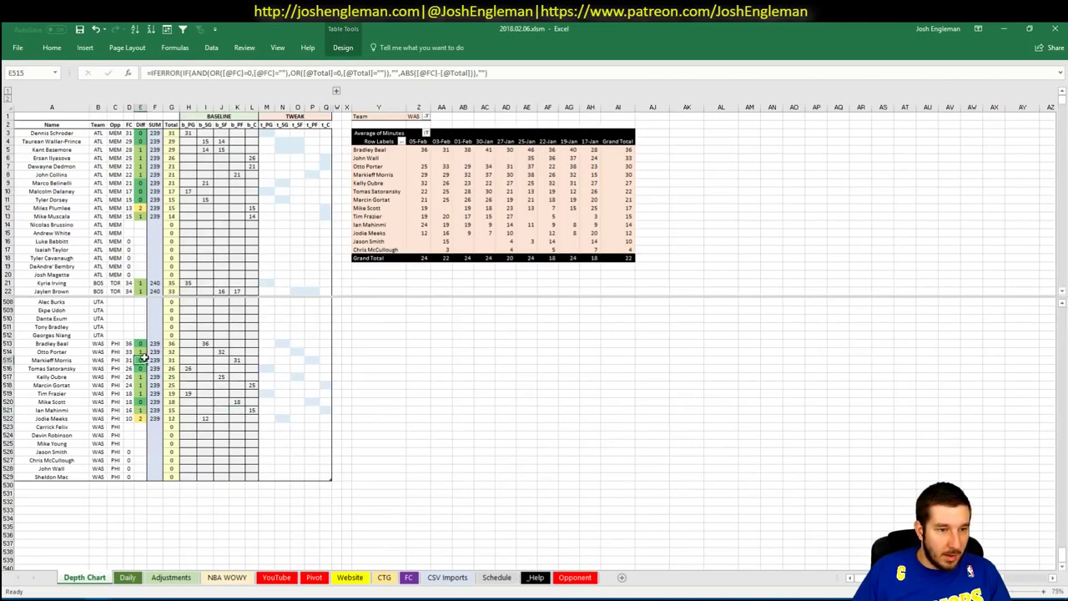
pyautogui.click(127, 577)
pyautogui.scroll(-20, 155, 474)
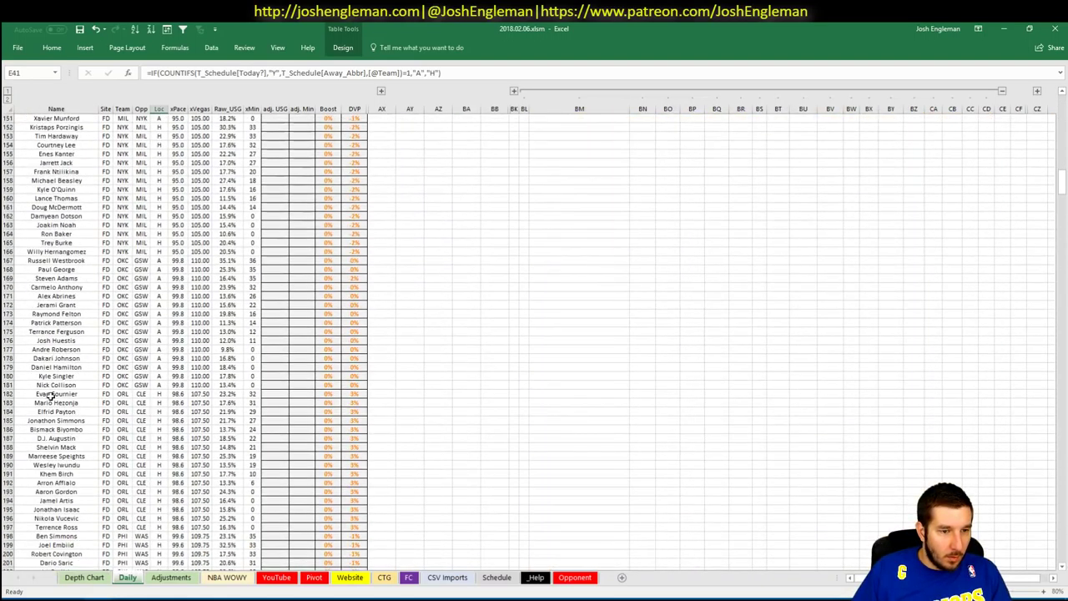
pyautogui.click(174, 577)
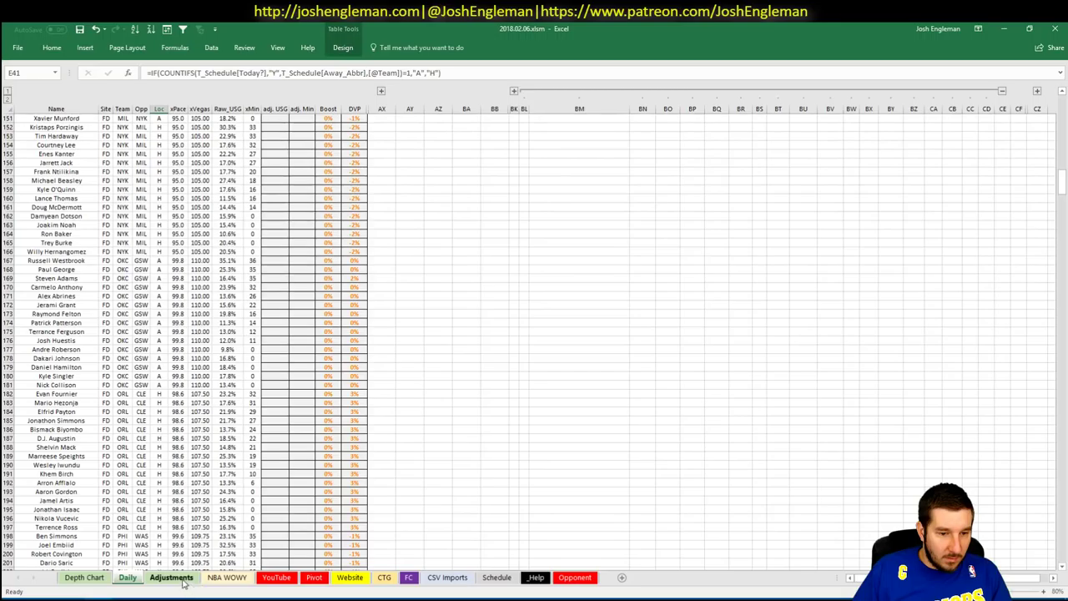
pyautogui.scroll(9, 79, 262)
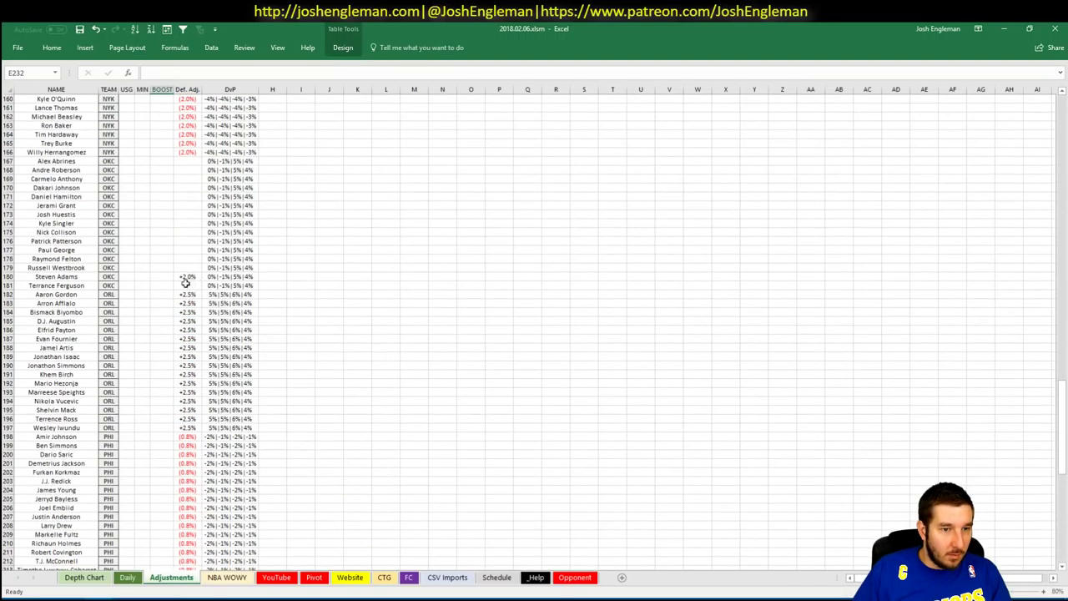
pyautogui.click(144, 382)
pyautogui.press('Left')
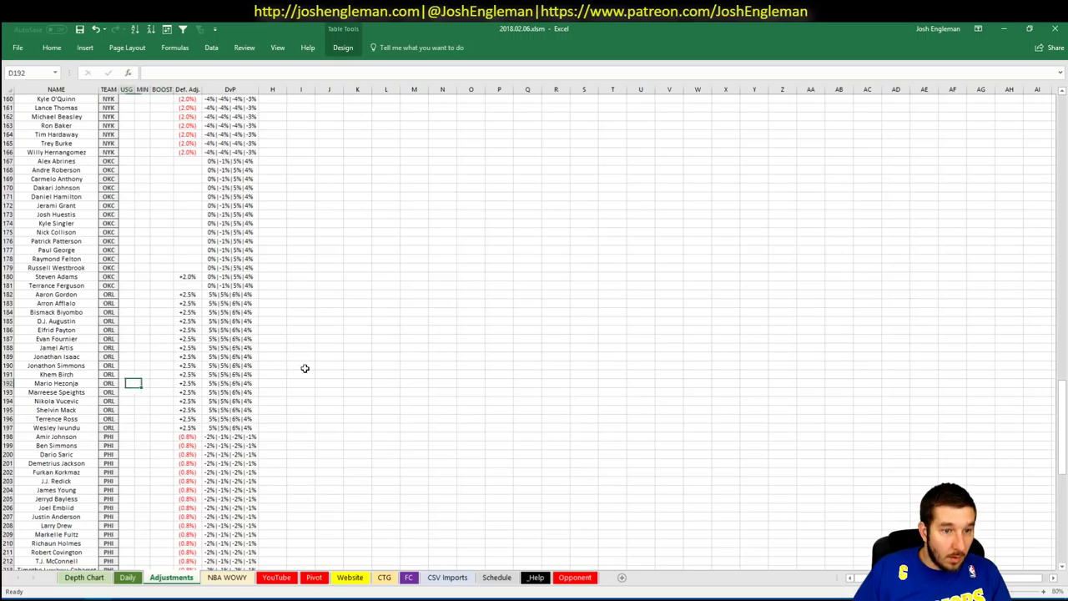
pyautogui.write('18%')
pyautogui.press('Return')
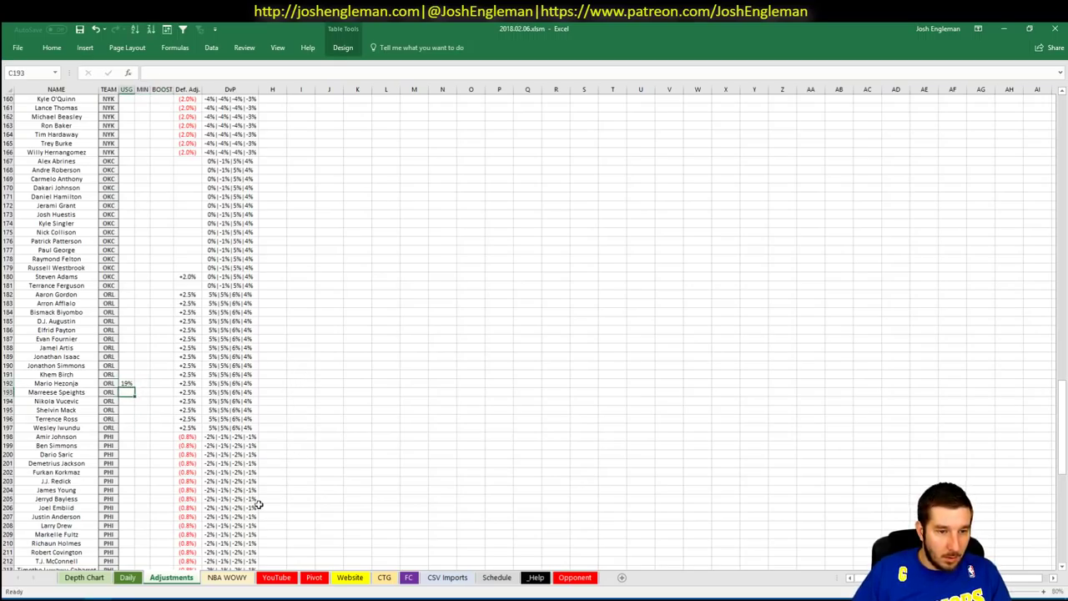
# - Return to the YouTube sheet by way of Daily and check Hezonja's USG and the Orlando players' recent minutes and FD points
pyautogui.click(244, 581)
pyautogui.click(127, 577)
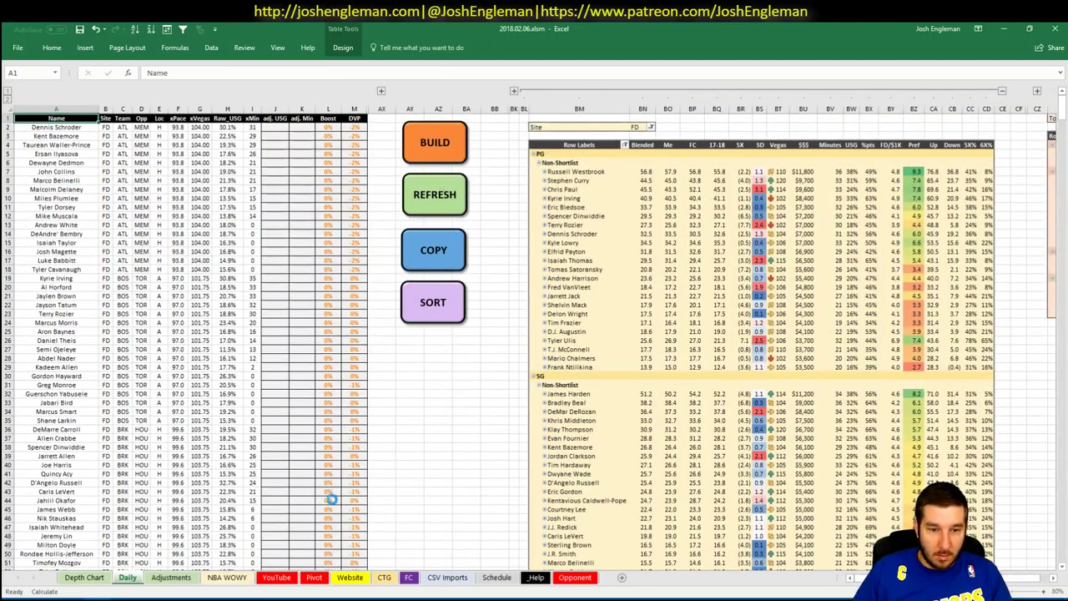
pyautogui.click(277, 578)
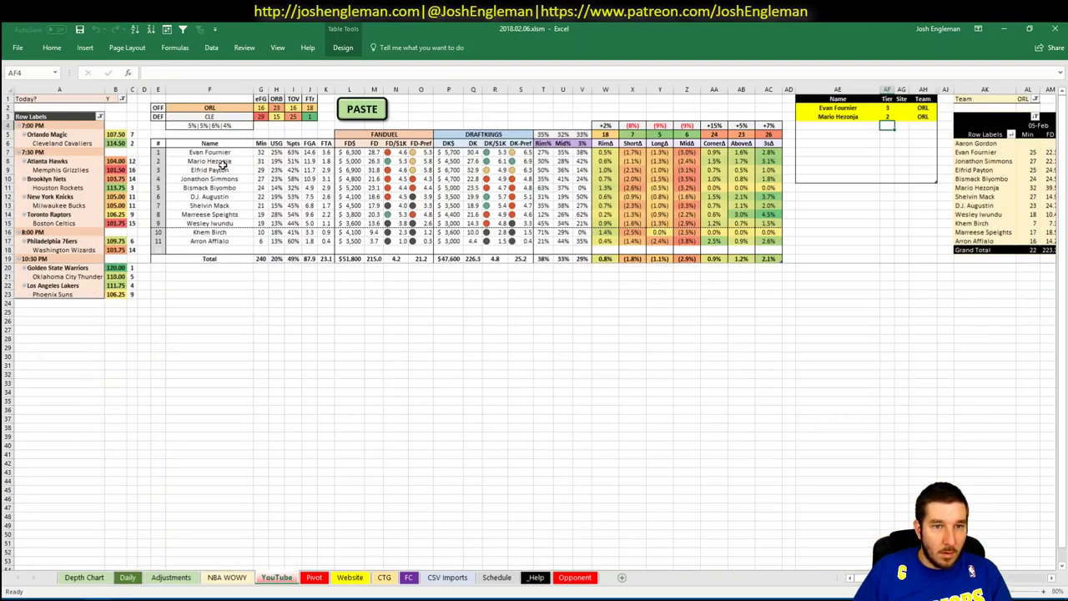
pyautogui.click(278, 162)
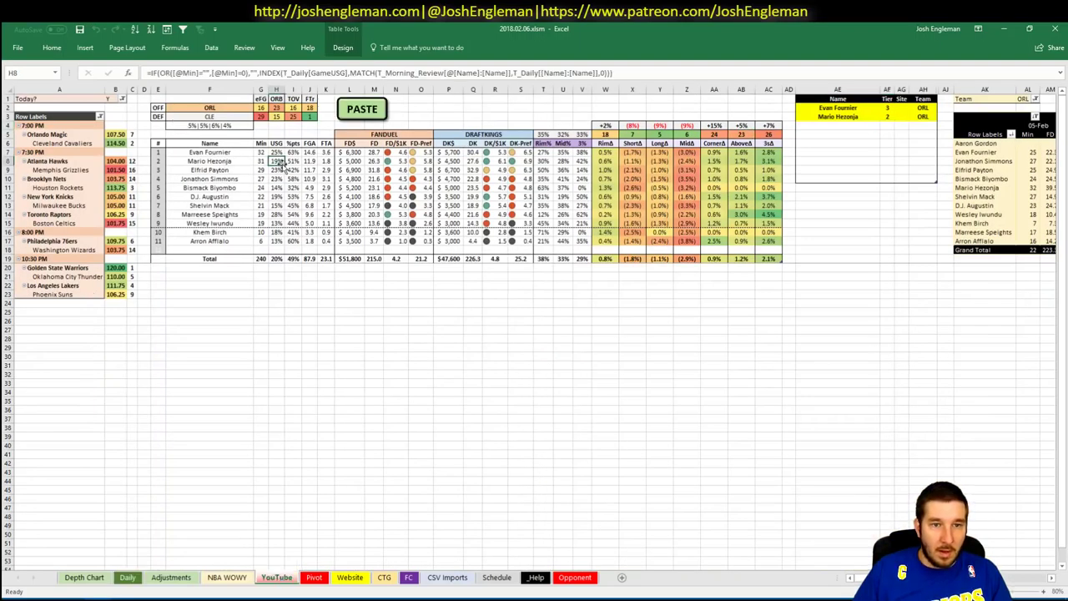
pyautogui.click(887, 117)
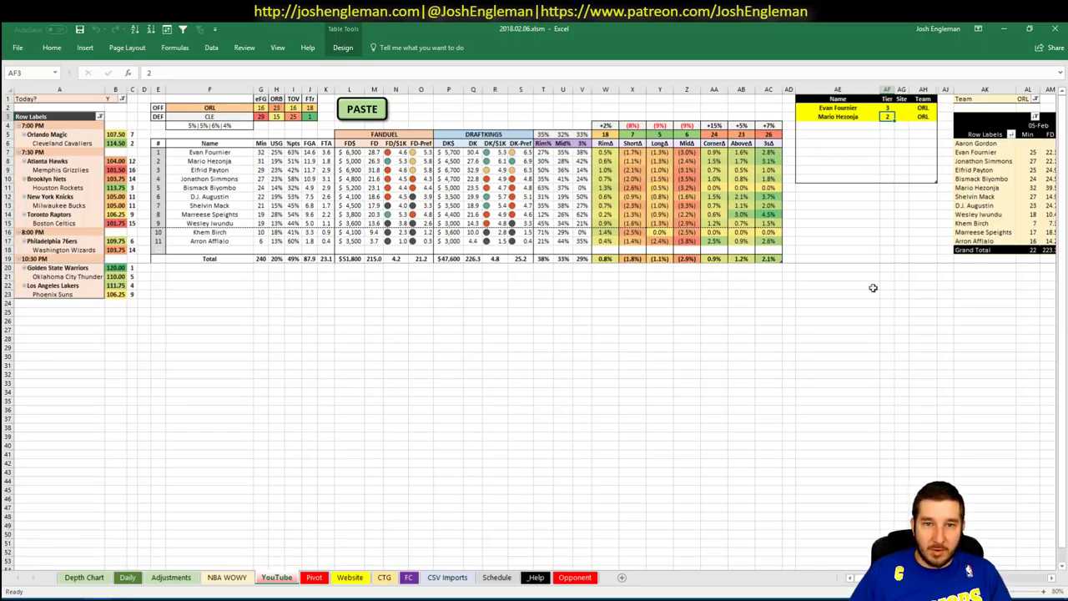
pyautogui.hscroll(7, 533, 334)
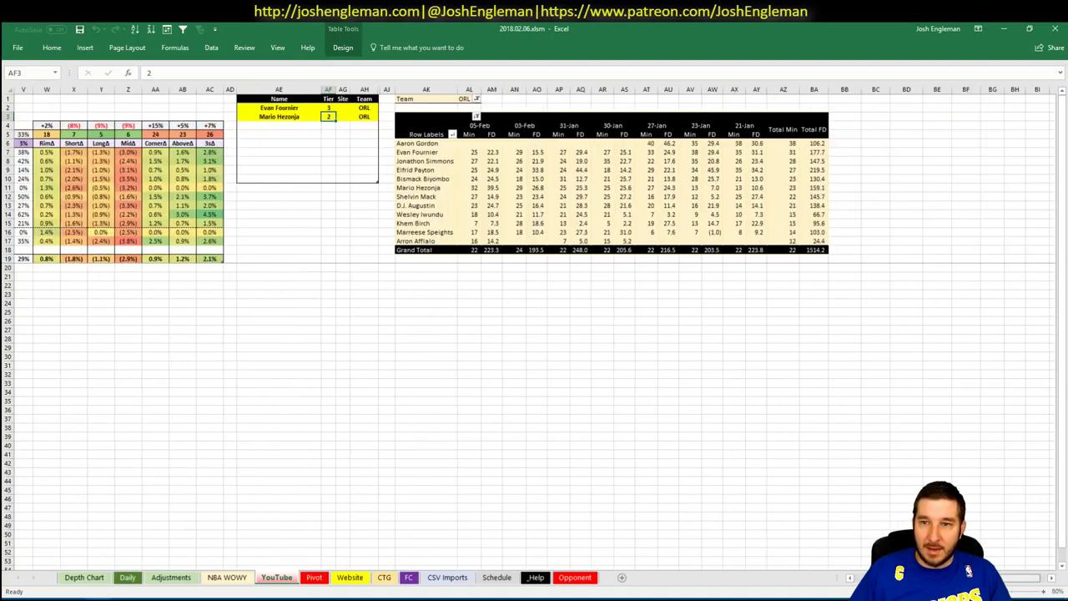
pyautogui.hscroll(-7, 799, 574)
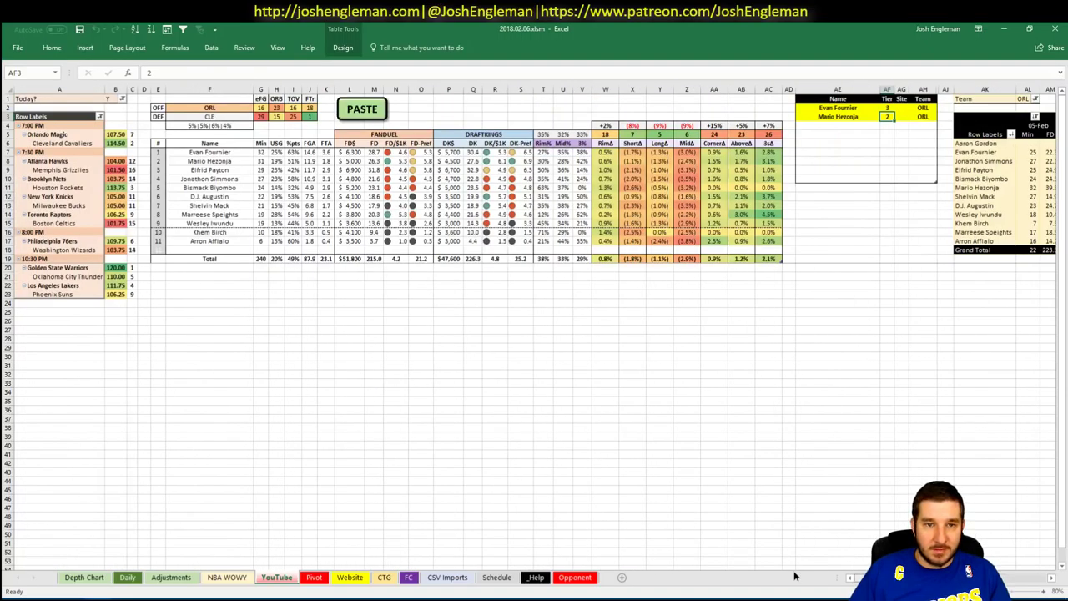
pyautogui.hscroll(7, 794, 575)
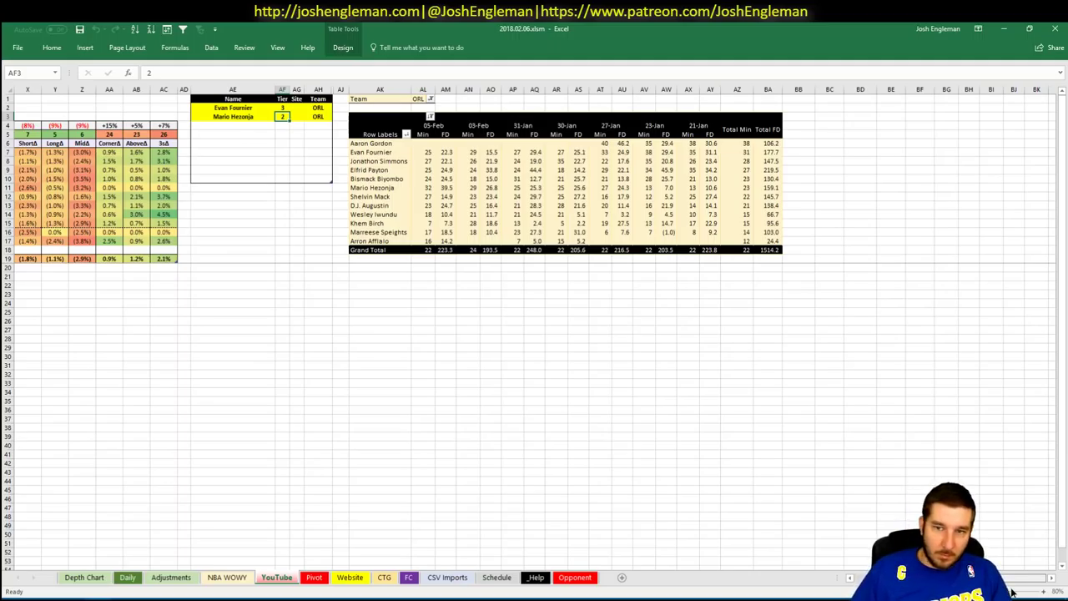
pyautogui.hscroll(-7, 525, 519)
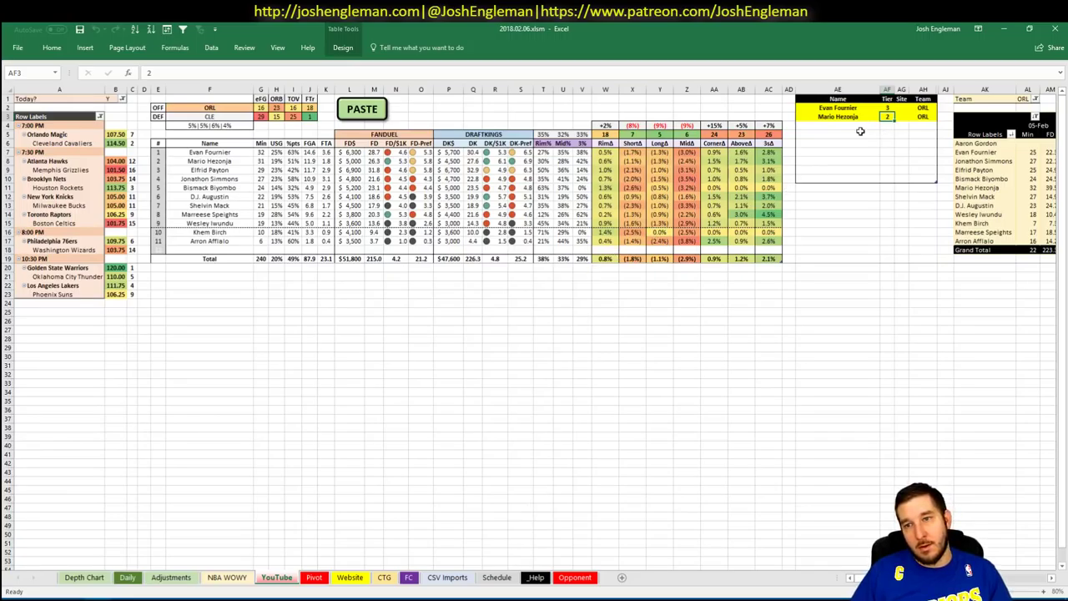
# - Add Elfrid Payton on the row below Mario Hezonja with Tier 4 and Site FD
pyautogui.click(861, 126)
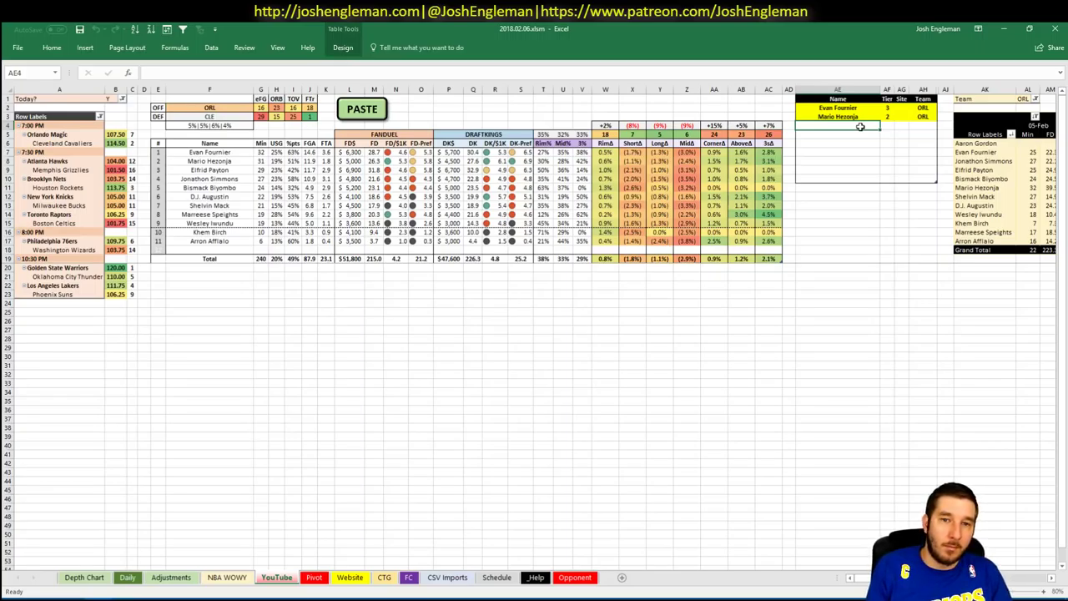
pyautogui.write('El')
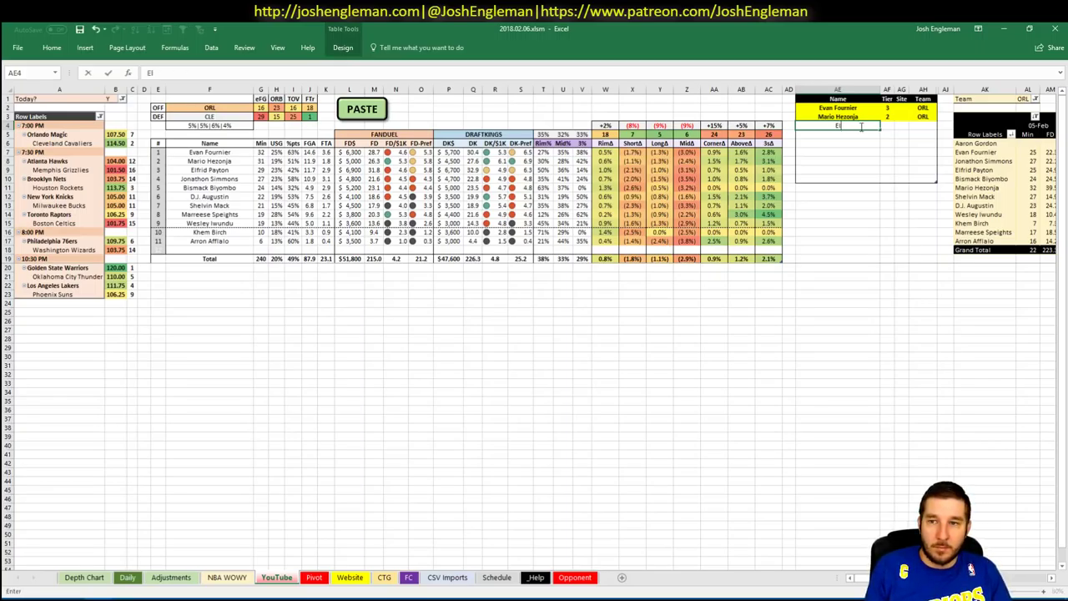
pyautogui.write('frid Payton')
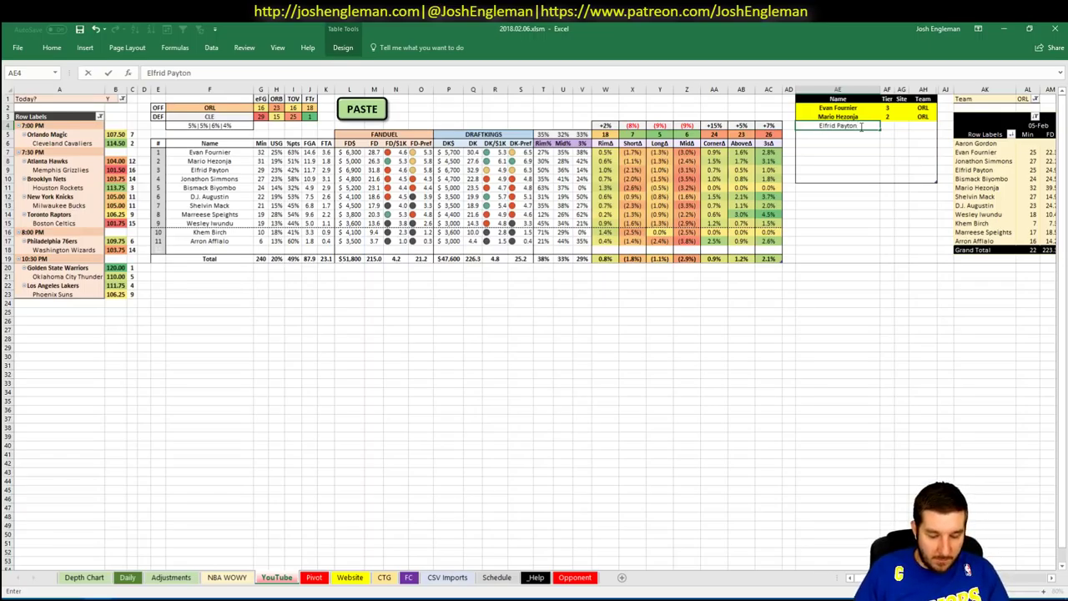
pyautogui.press('Tab')
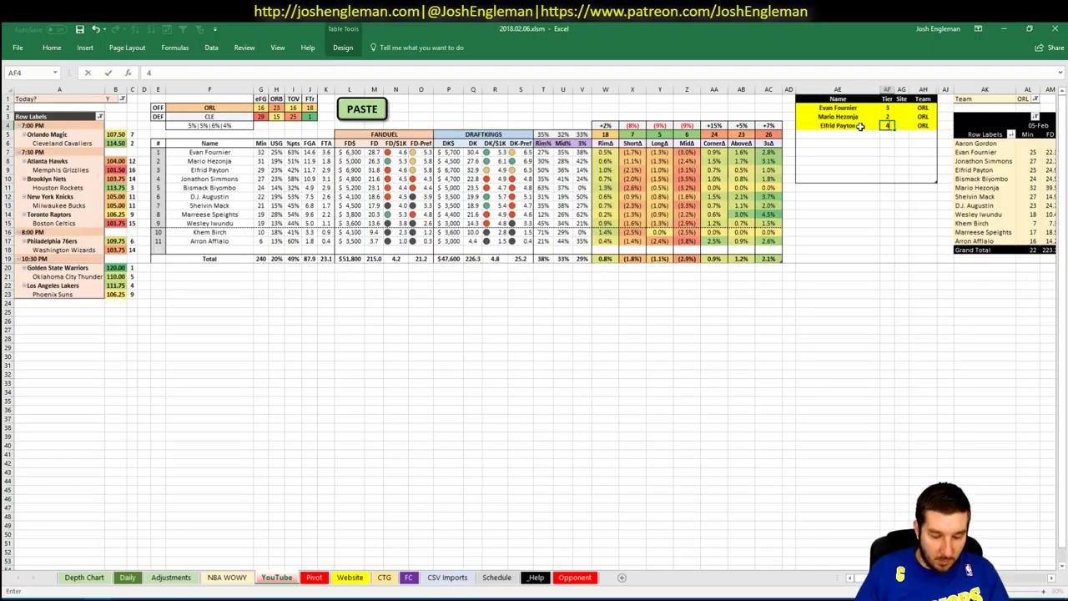
pyautogui.write('4')
pyautogui.press('Tab')
pyautogui.write('FD')
pyautogui.press('Return')
# - Add a second Elfrid Payton row directly below the first with Tier 3 and Site DK
pyautogui.write('Elfrid Payton')
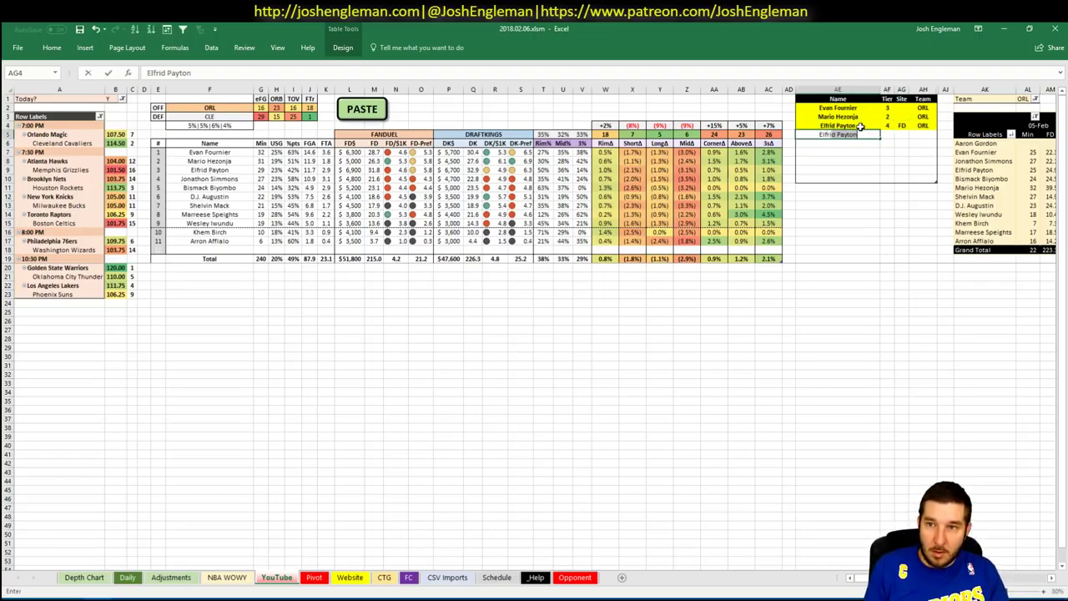
pyautogui.press('Tab')
pyautogui.write('3')
pyautogui.press('Tab')
pyautogui.write('DK')
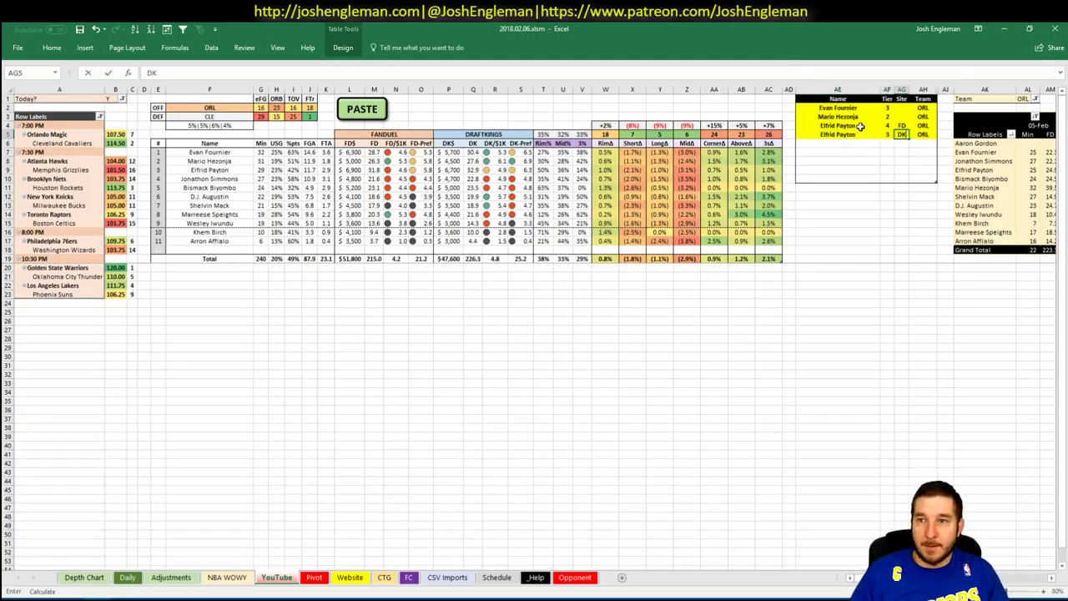
pyautogui.press('Return')
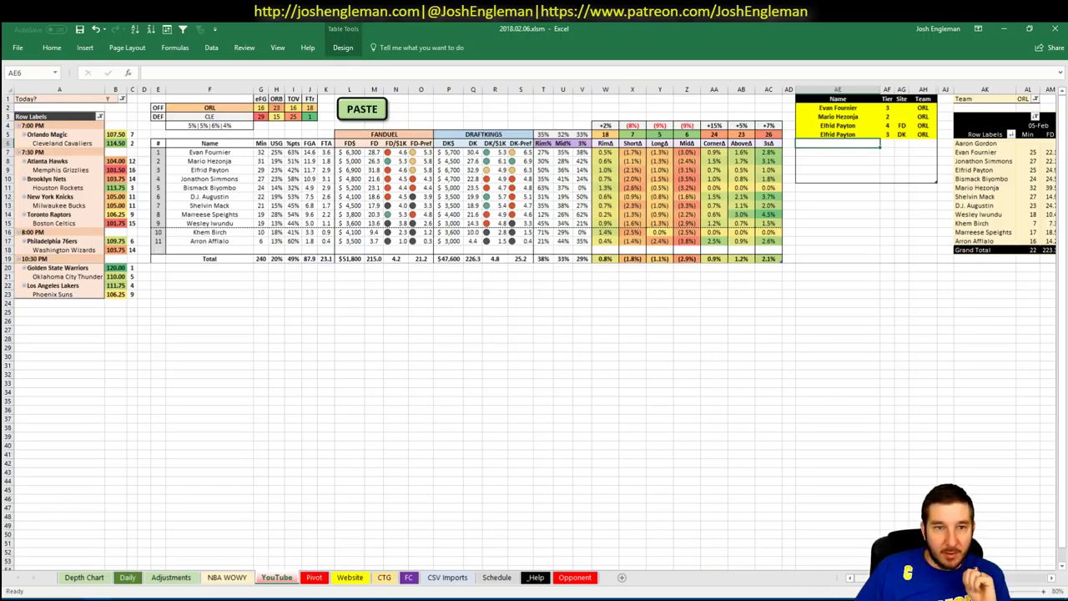
# - Check the Orlando players' recent minutes and FD points, and add Bismack Biyombo below the Elfrid Payton rows with Tier 4
pyautogui.hscroll(3, 534, 334)
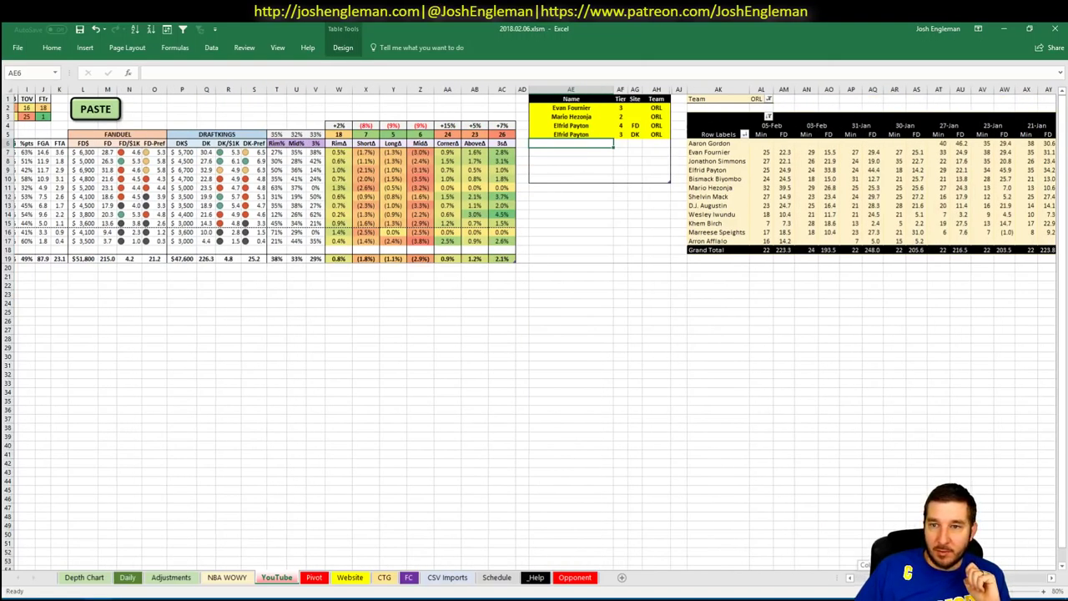
pyautogui.hscroll(-3, 843, 579)
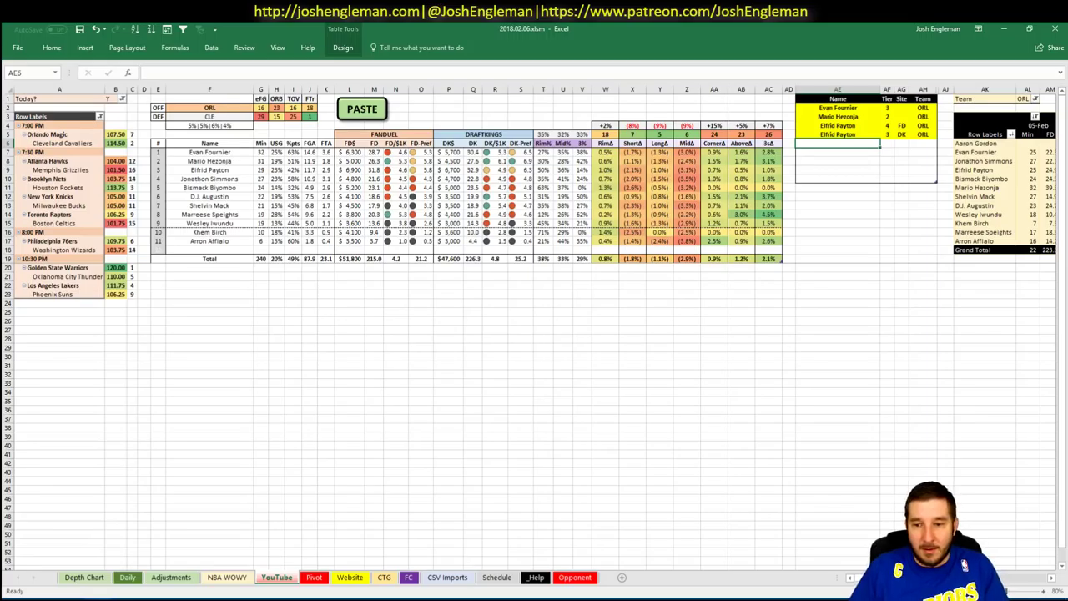
pyautogui.hscroll(6, 534, 325)
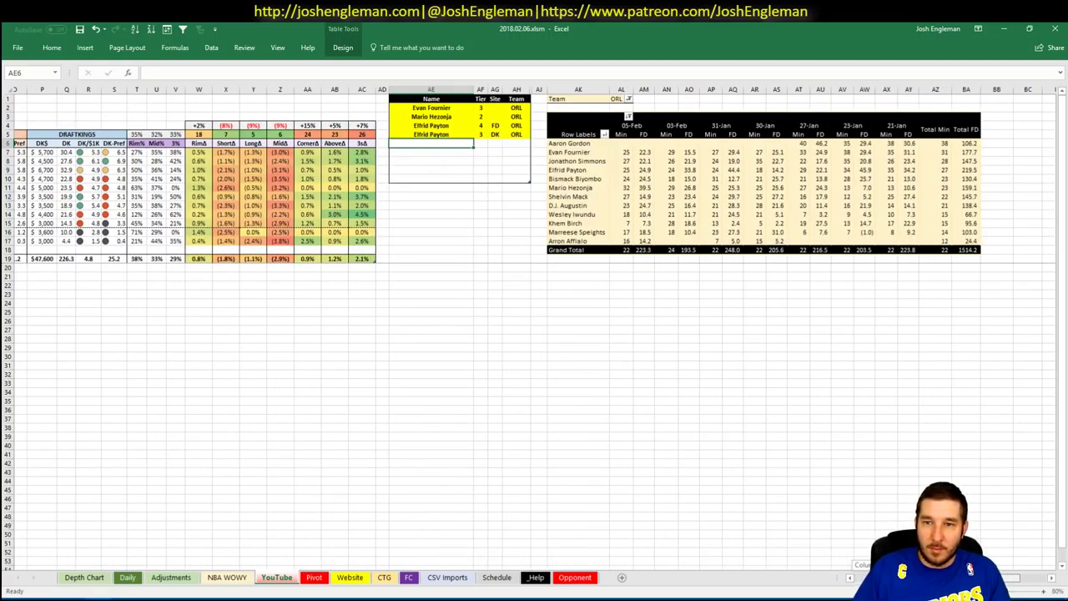
pyautogui.hscroll(-6, 755, 563)
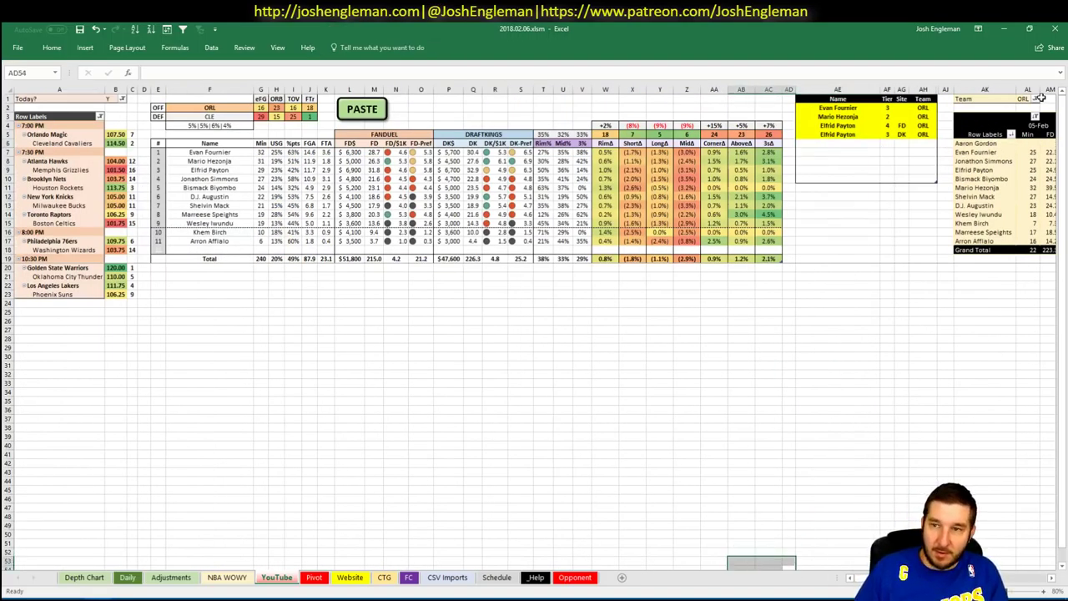
pyautogui.click(855, 143)
pyautogui.write('Bis')
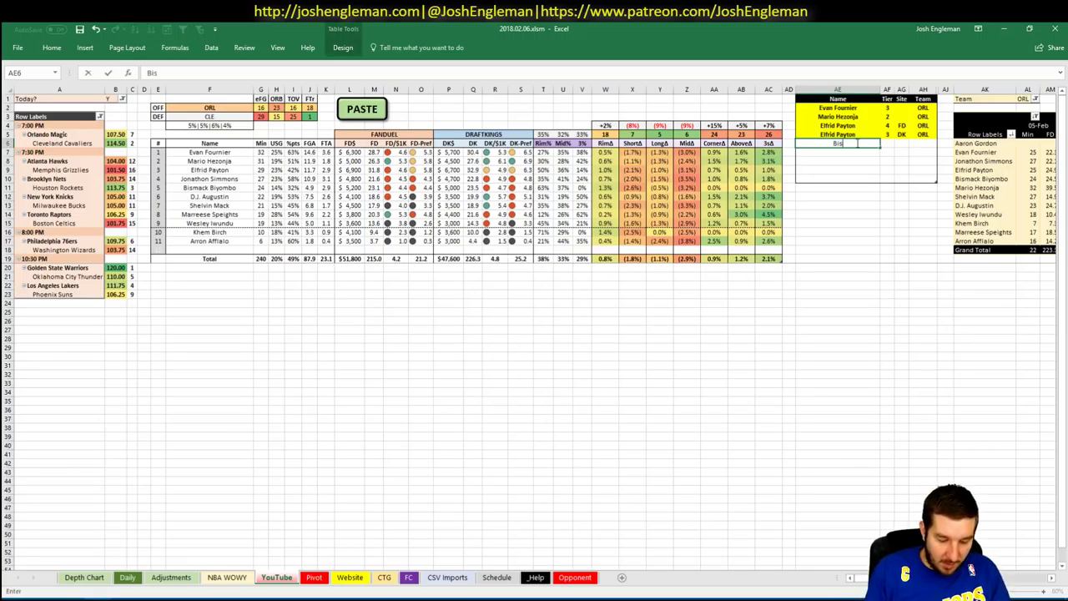
pyautogui.write('mack Biyombo')
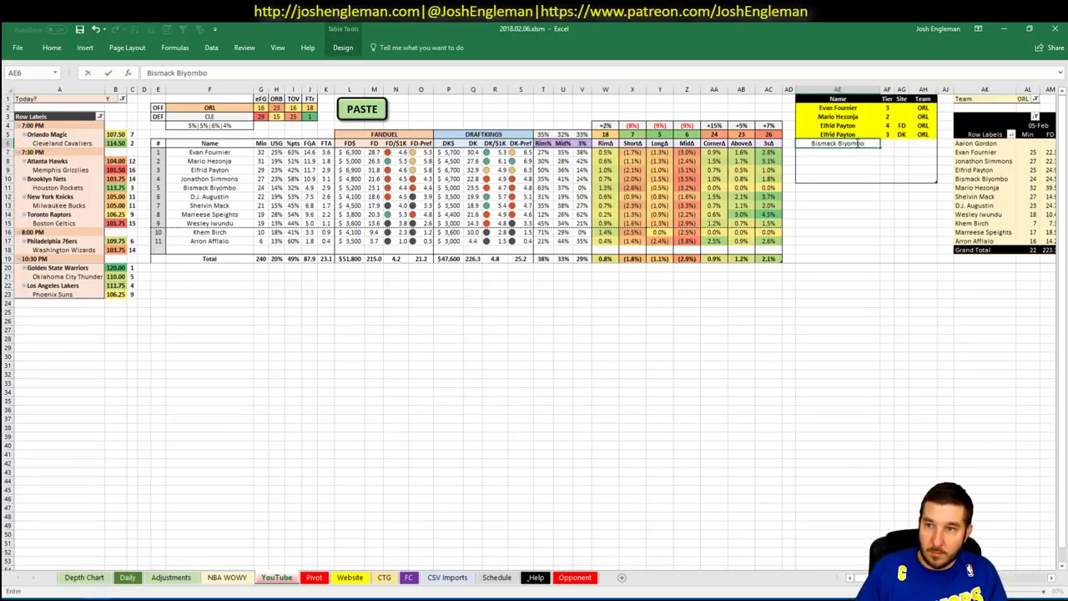
pyautogui.press('Return')
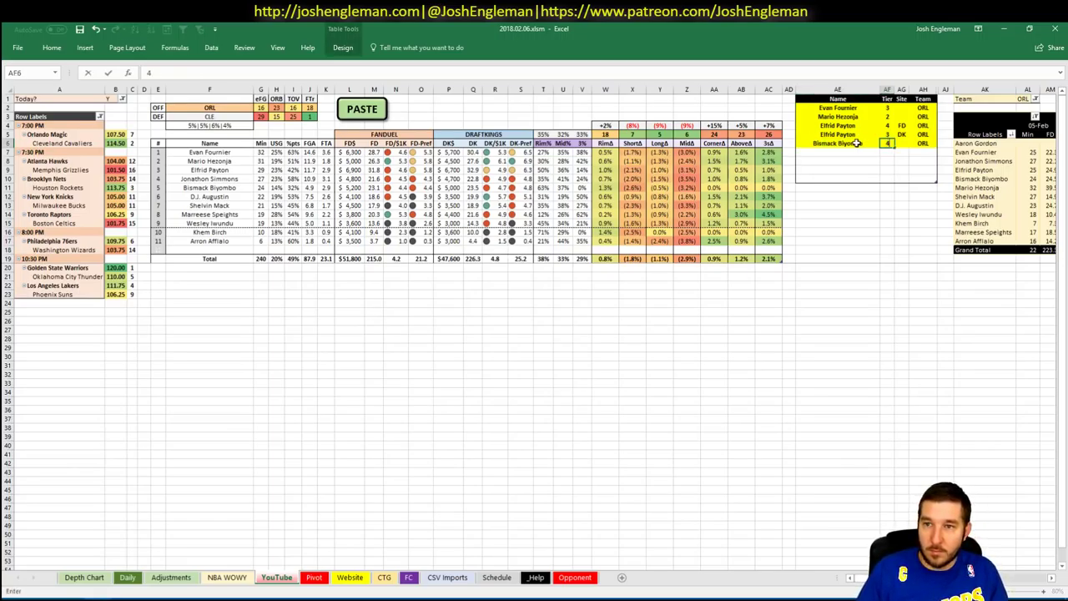
# - Set the OFF team to CLE to load the Cleveland player projections
pyautogui.click(215, 108)
pyautogui.write('CLE')
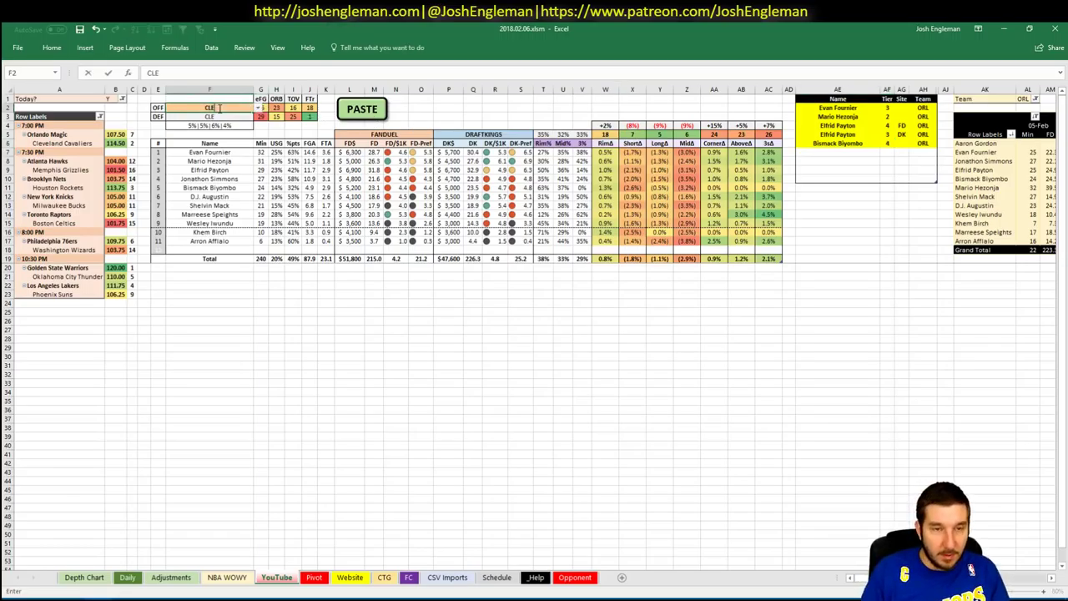
pyautogui.press('Return')
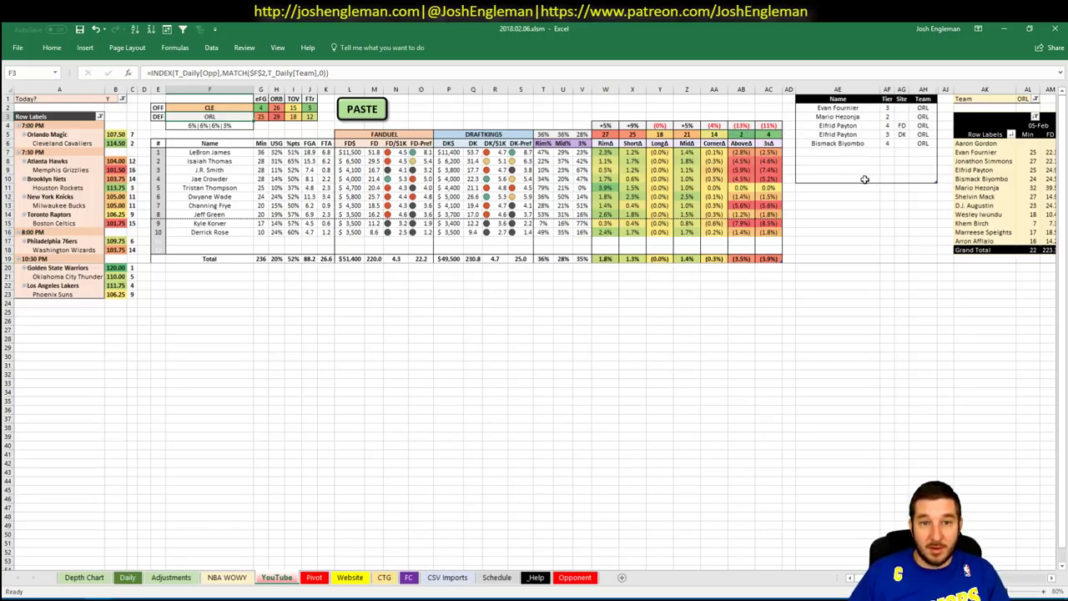
# - Add LeBron James on the row below Bismack Biyombo with Tier 2
pyautogui.click(878, 152)
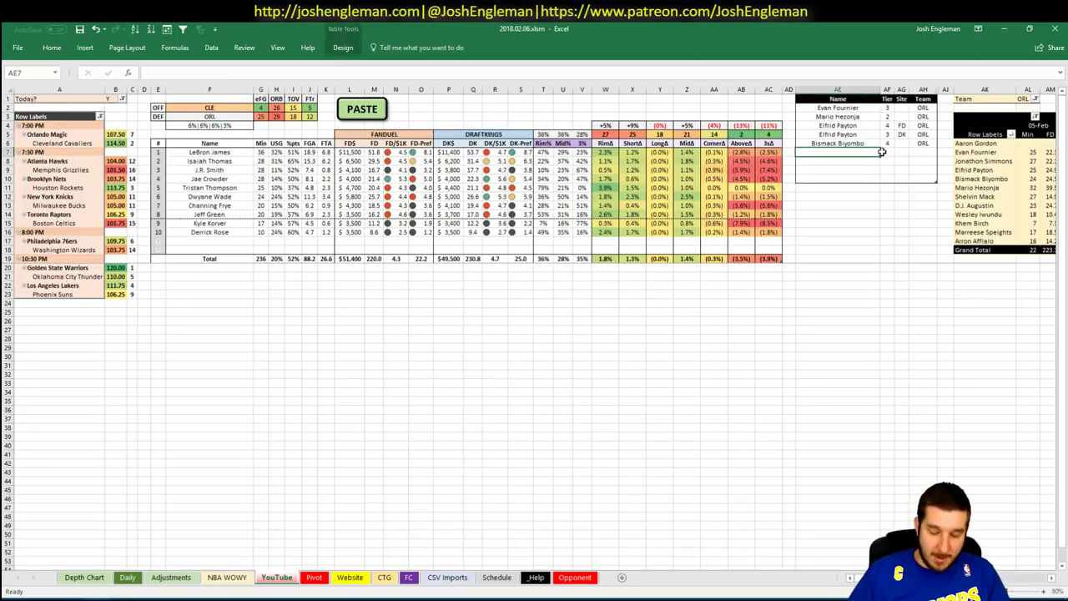
pyautogui.write('LeBron James')
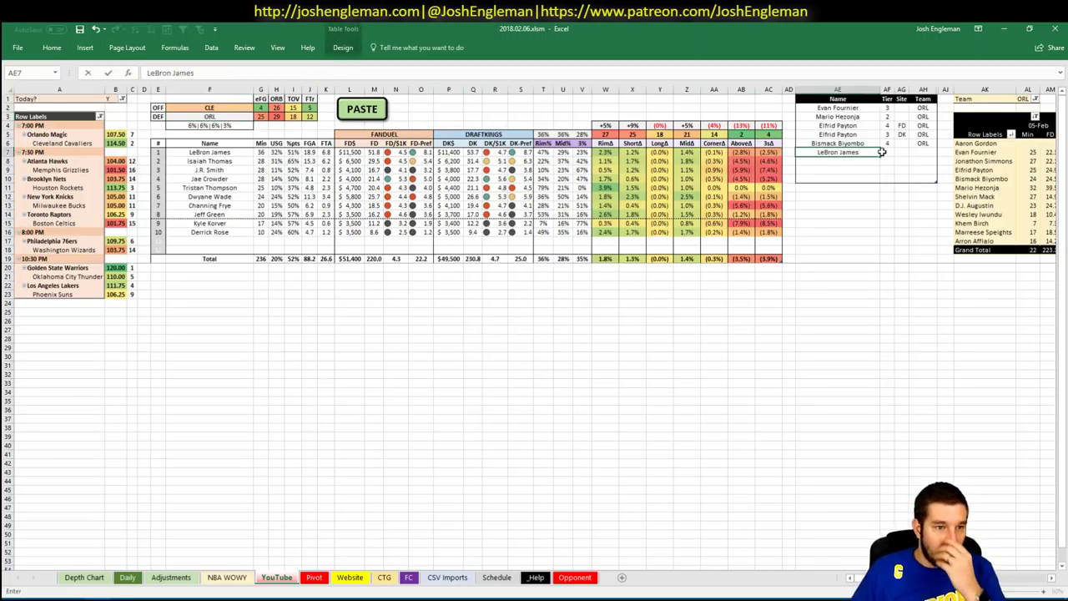
pyautogui.press('Return')
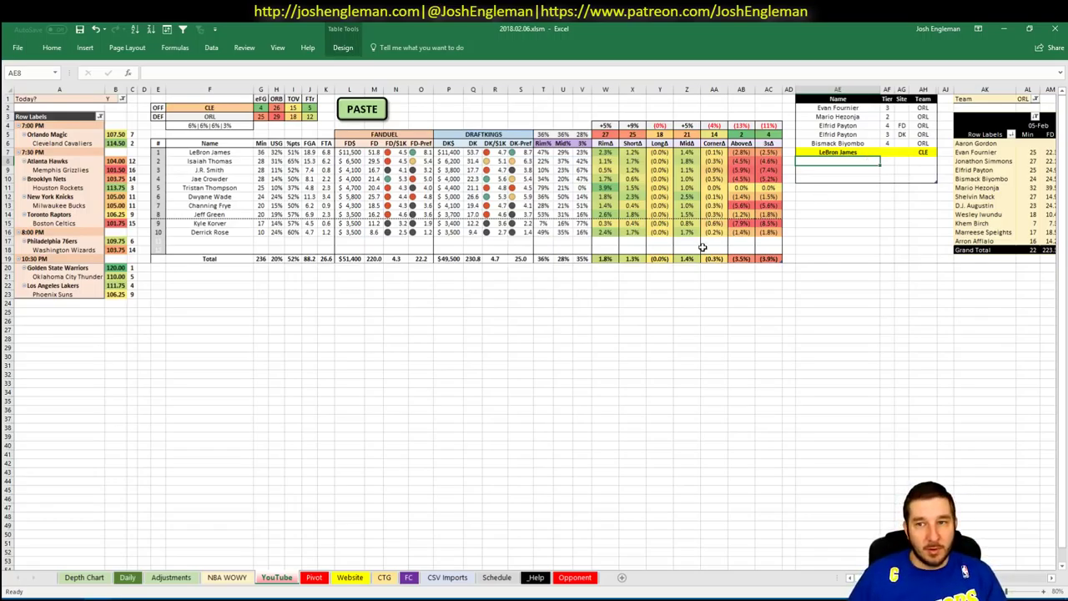
pyautogui.click(887, 153)
pyautogui.write('2')
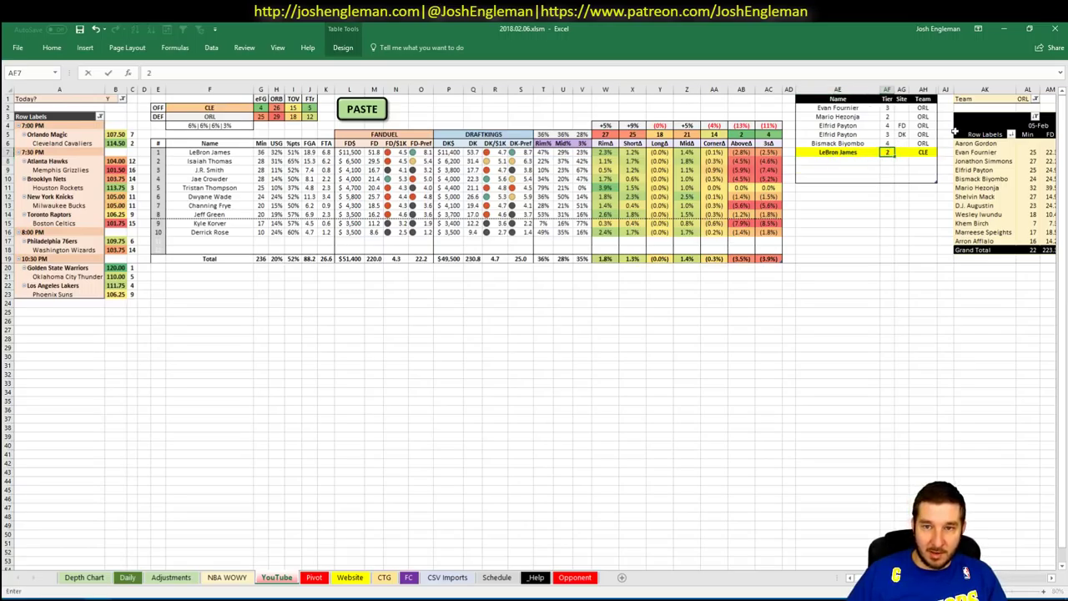
pyautogui.press('Return')
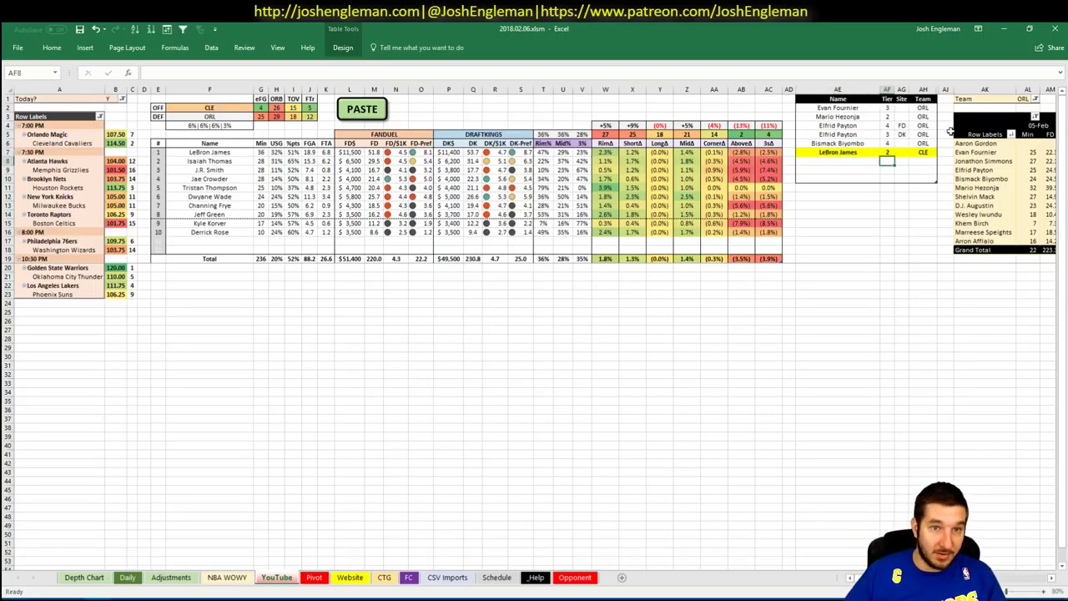
# - Set the recent-games pivot table's Team filter to CLE and review the Cleveland players' minutes and FD points
pyautogui.click(840, 162)
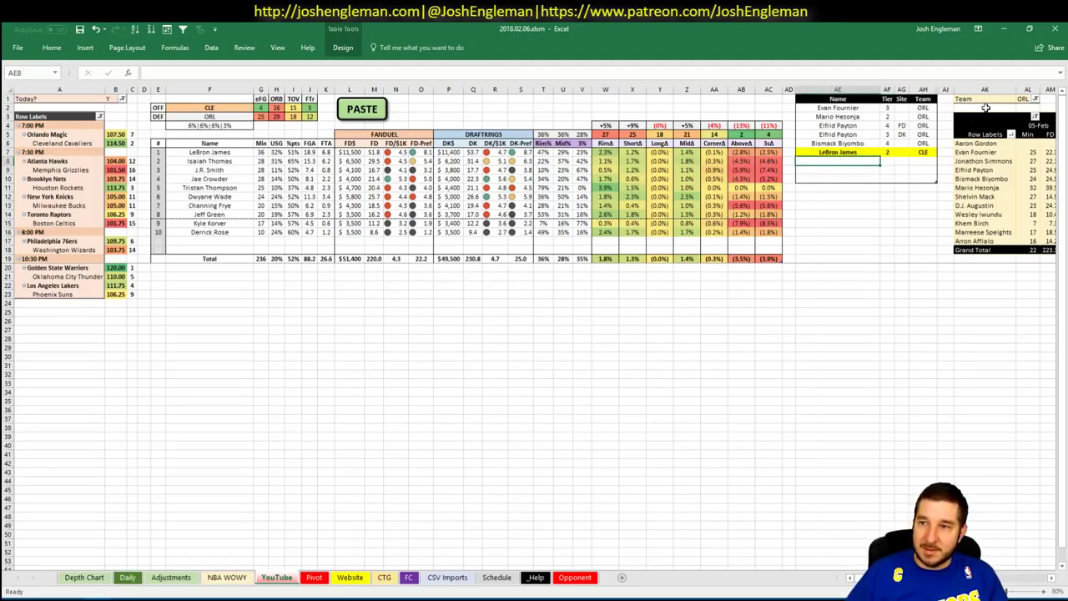
pyautogui.click(1022, 98)
pyautogui.write('CLE')
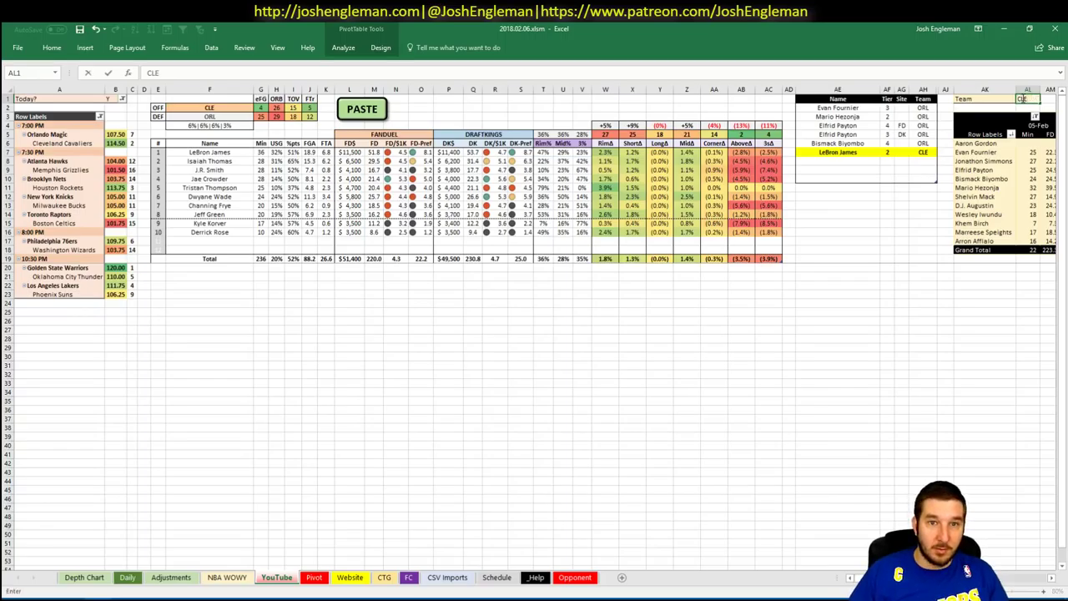
pyautogui.press('Return')
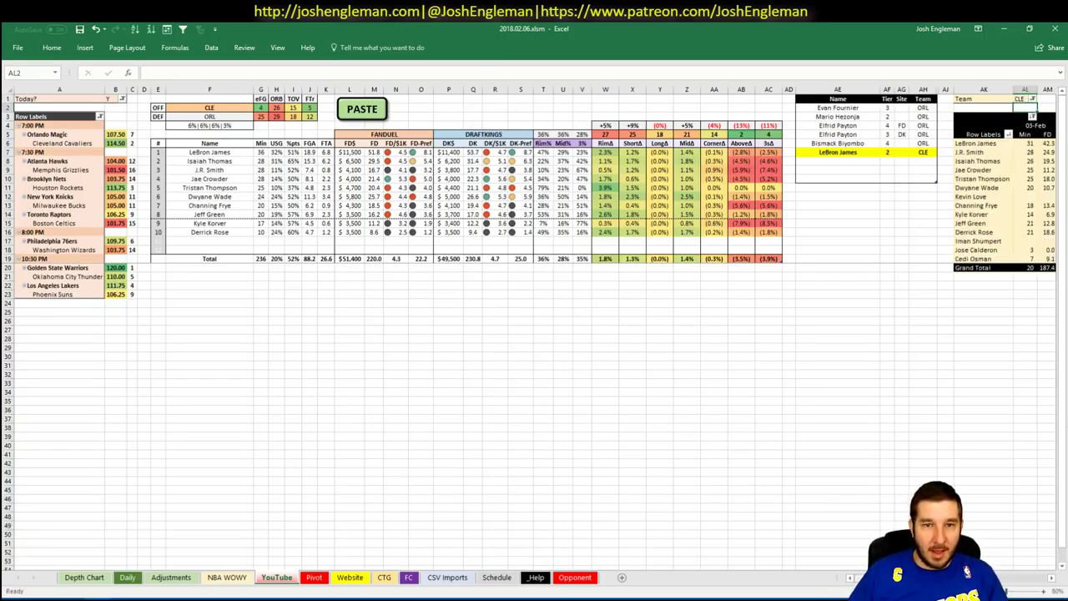
pyautogui.hscroll(5, 534, 326)
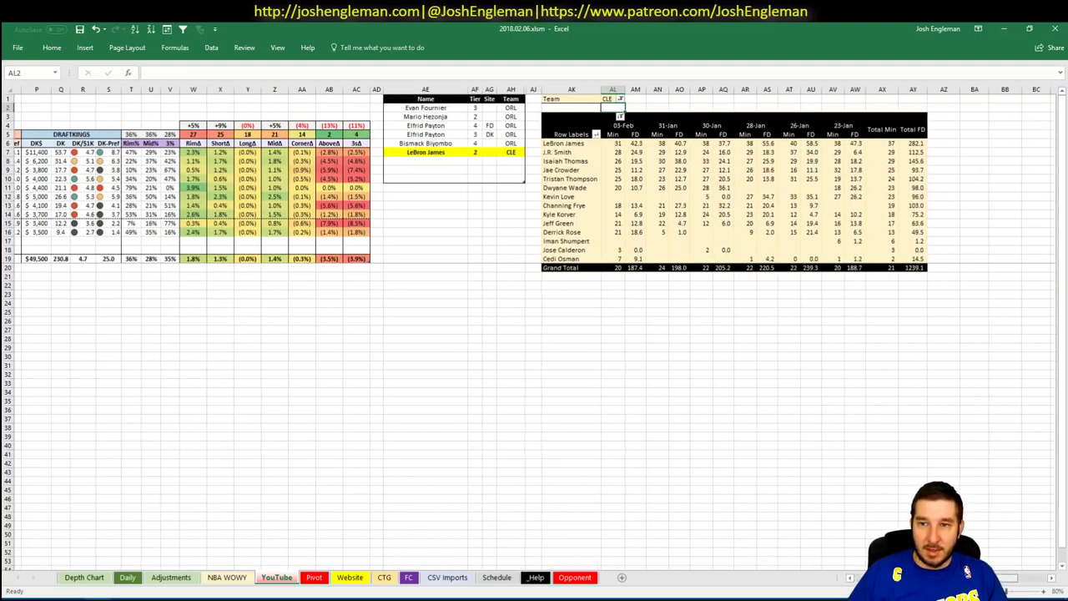
pyautogui.hscroll(-5, 534, 325)
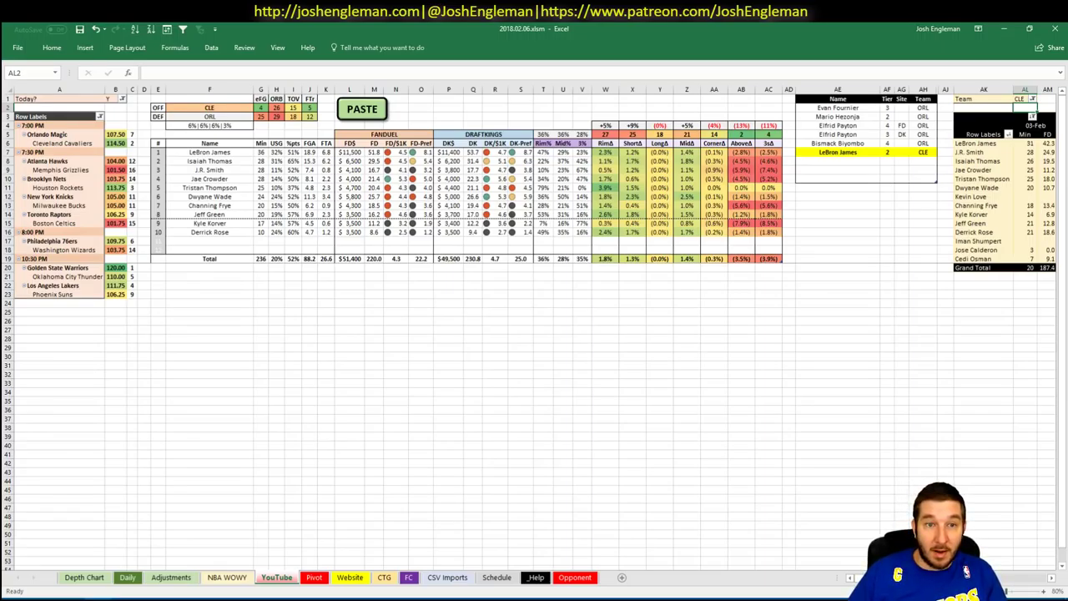
# - Add Isaiah Thomas on the row below LeBron James with Tier 3
pyautogui.click(843, 161)
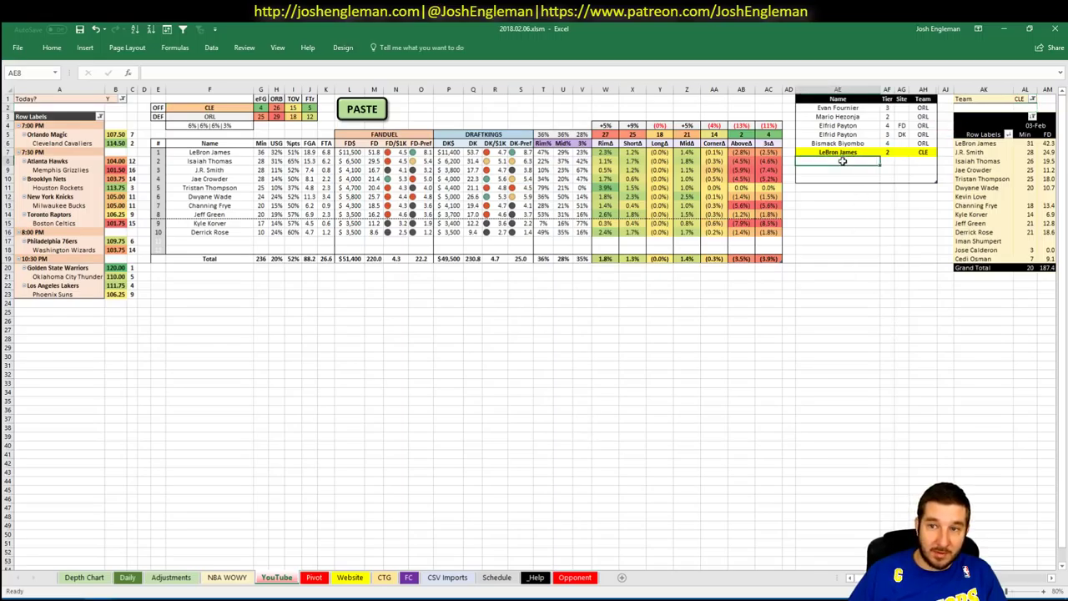
pyautogui.write('Isaiah Thomas')
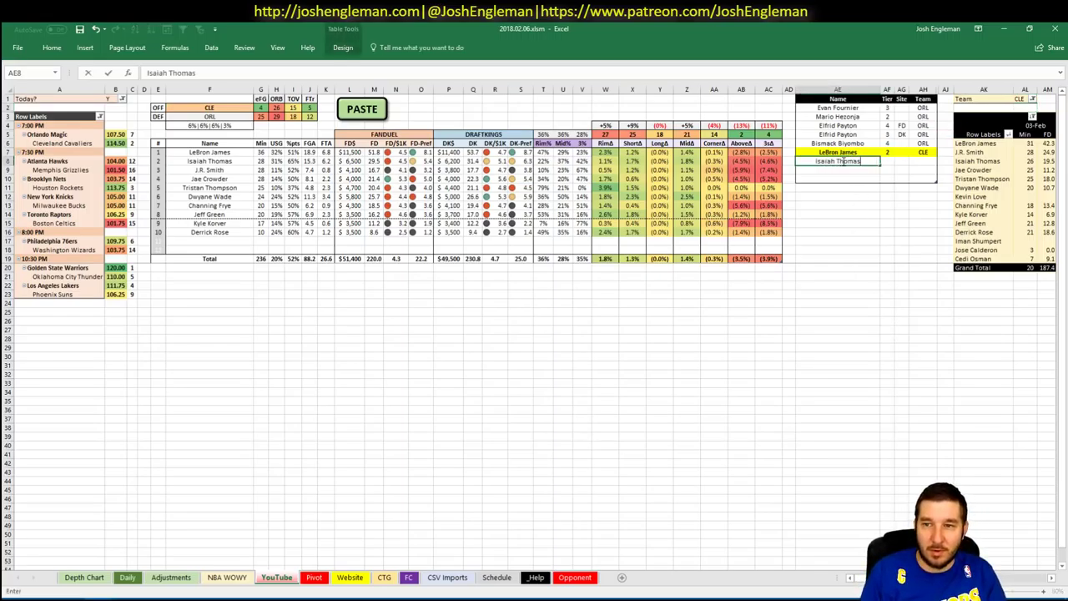
pyautogui.press('Return')
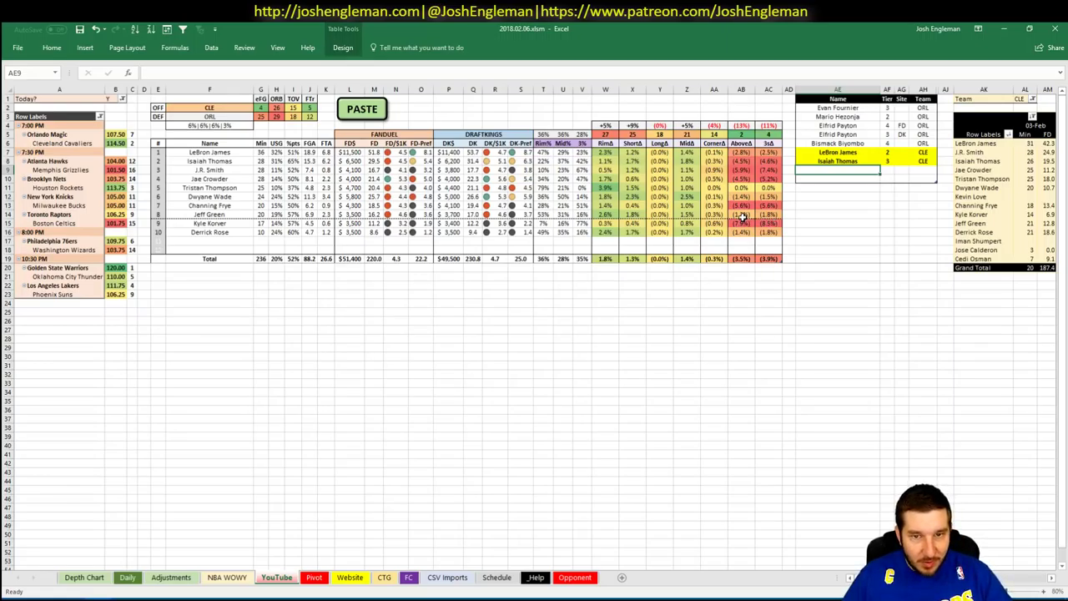
# - Add J.R. Smith on the row below Isaiah Thomas with Tier 4 and Site DK
pyautogui.write('J')
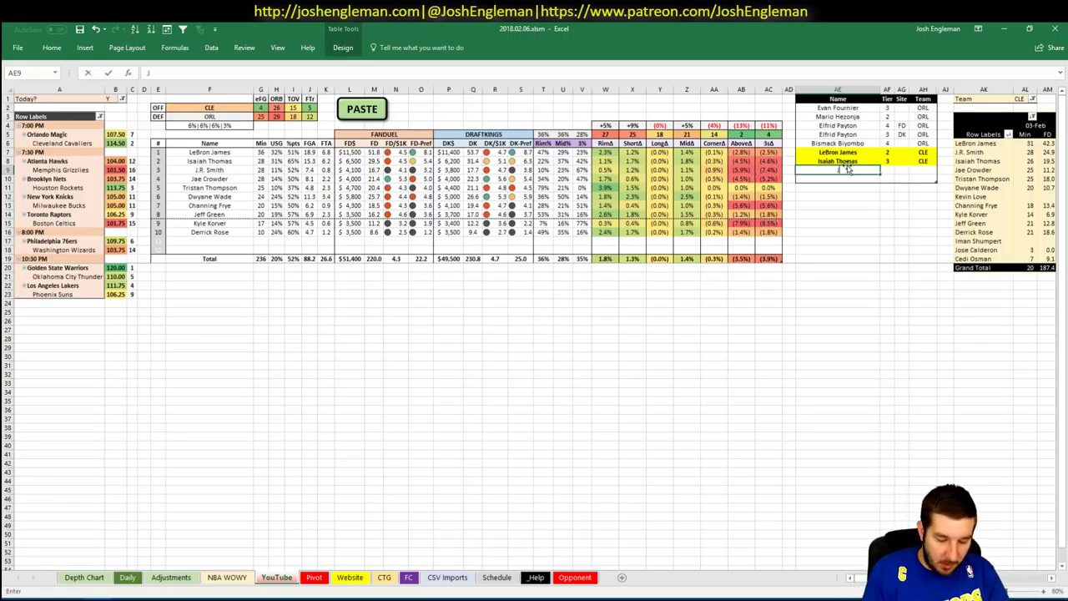
pyautogui.write('.rR. Smith')
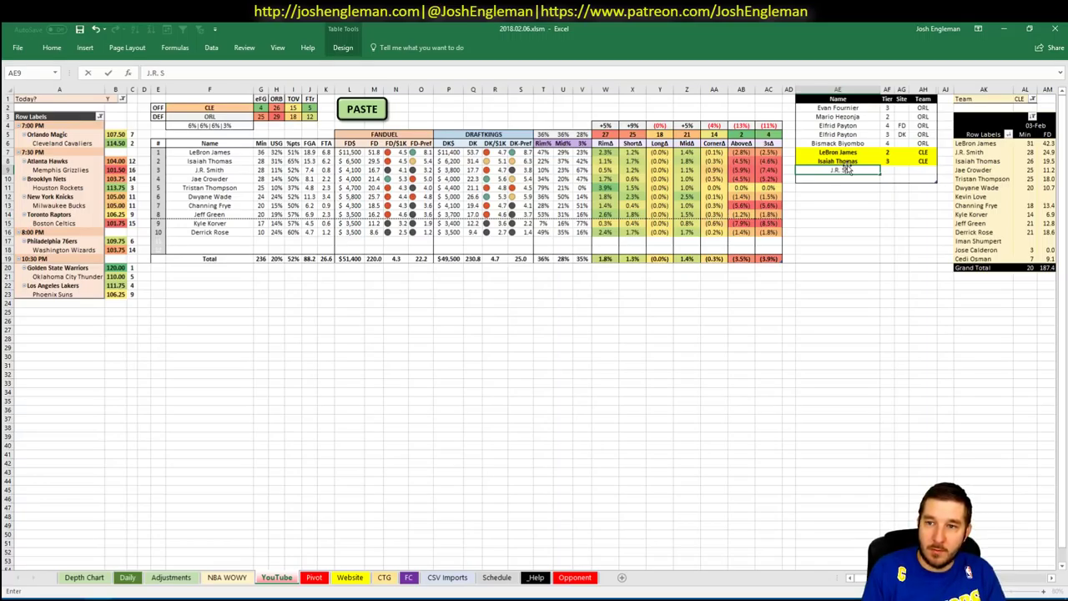
pyautogui.press('Tab')
pyautogui.write('4')
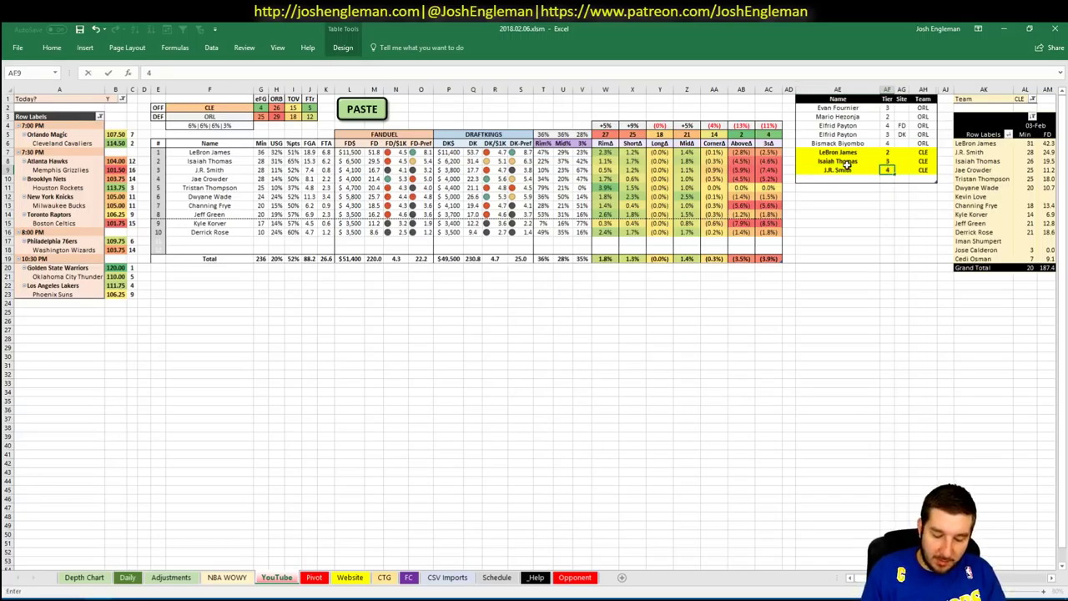
pyautogui.press('Tab')
pyautogui.write('DK')
pyautogui.press('Return')
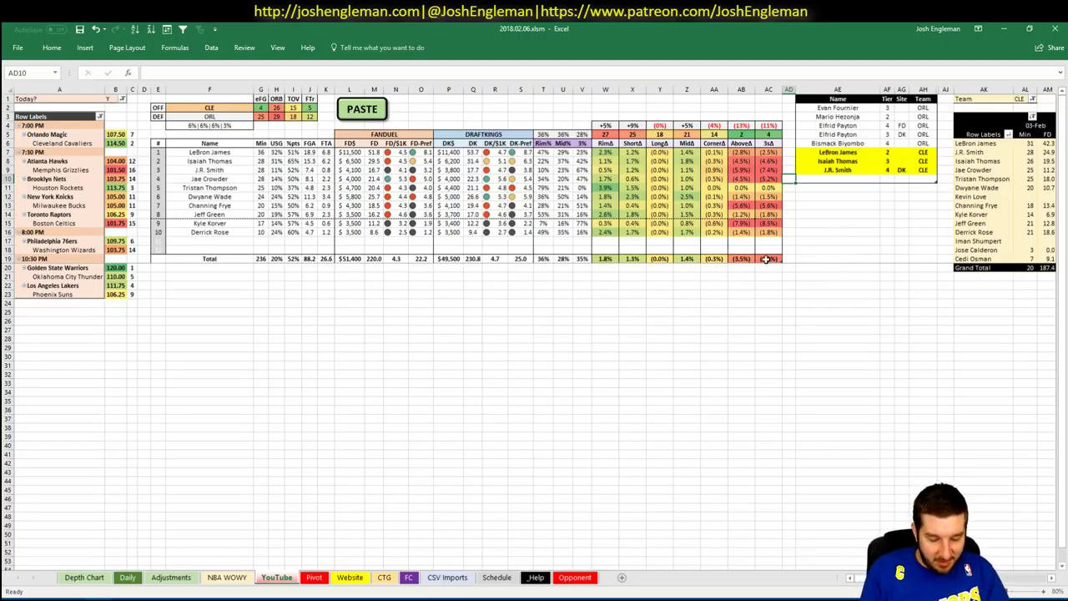
# - Add Jae Crowder on the row below J.R. Smith with Tier 4
pyautogui.write('Jae Crowder')
pyautogui.press('Escape')
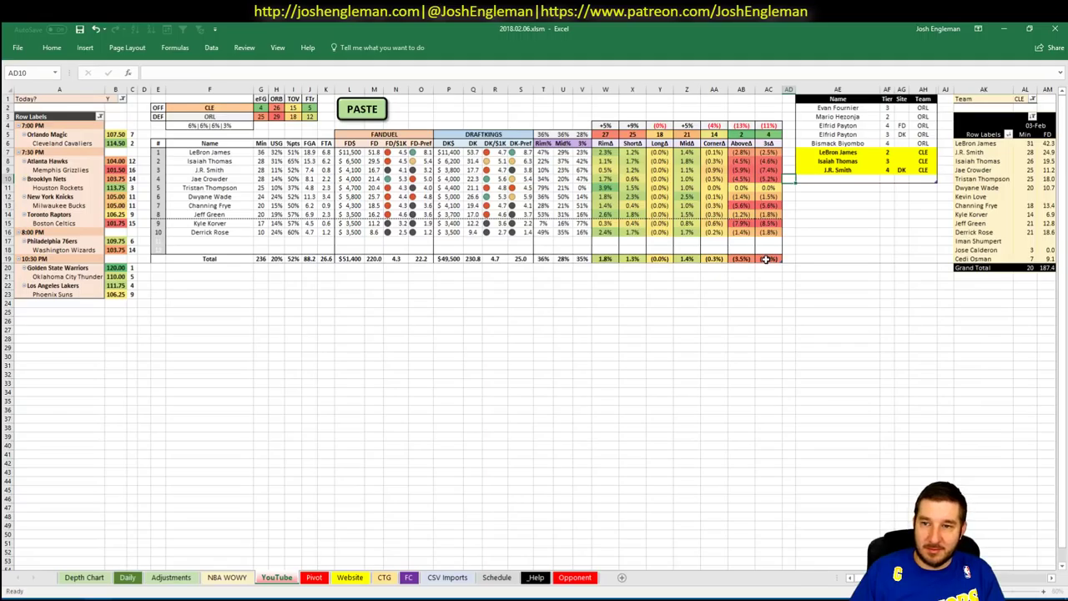
pyautogui.press('Right')
pyautogui.write('Jae Crowdw')
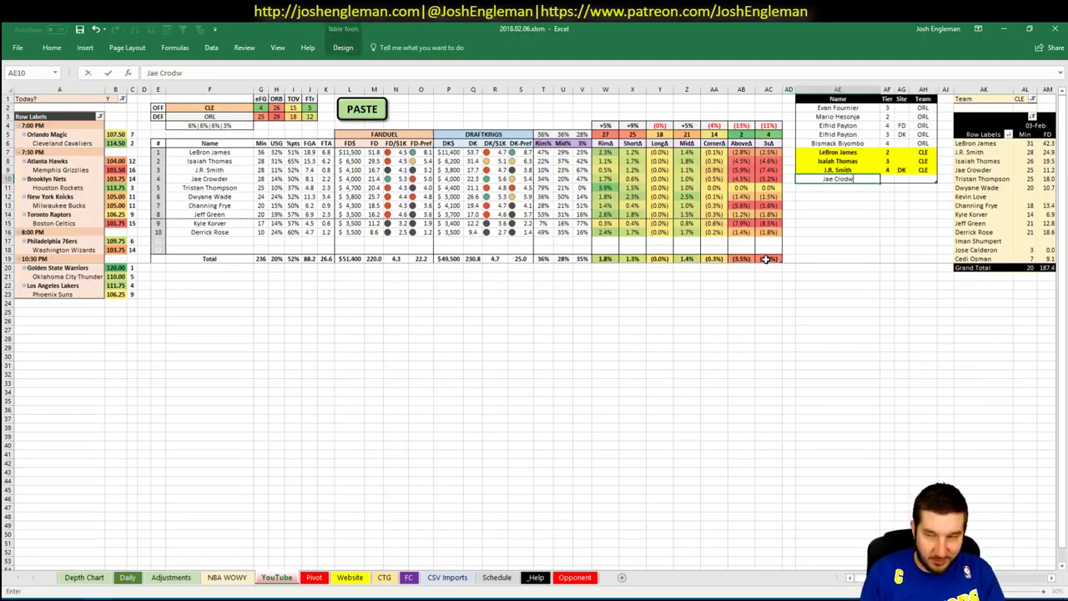
pyautogui.press('BackSpace')
pyautogui.write('er')
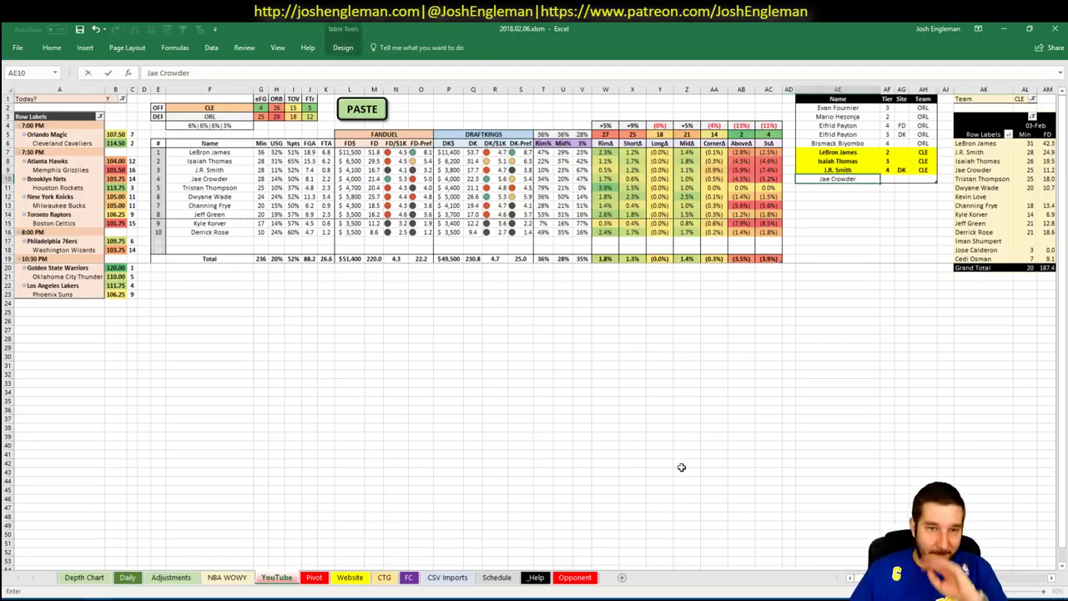
pyautogui.press('Tab')
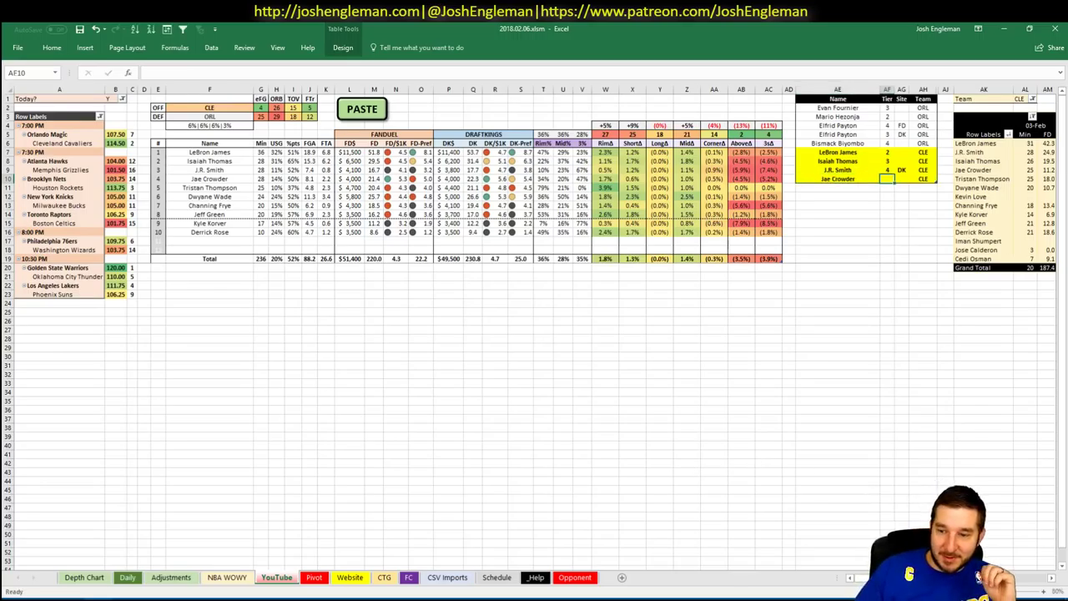
pyautogui.hscroll(5, 534, 325)
pyautogui.hscroll(3, 534, 325)
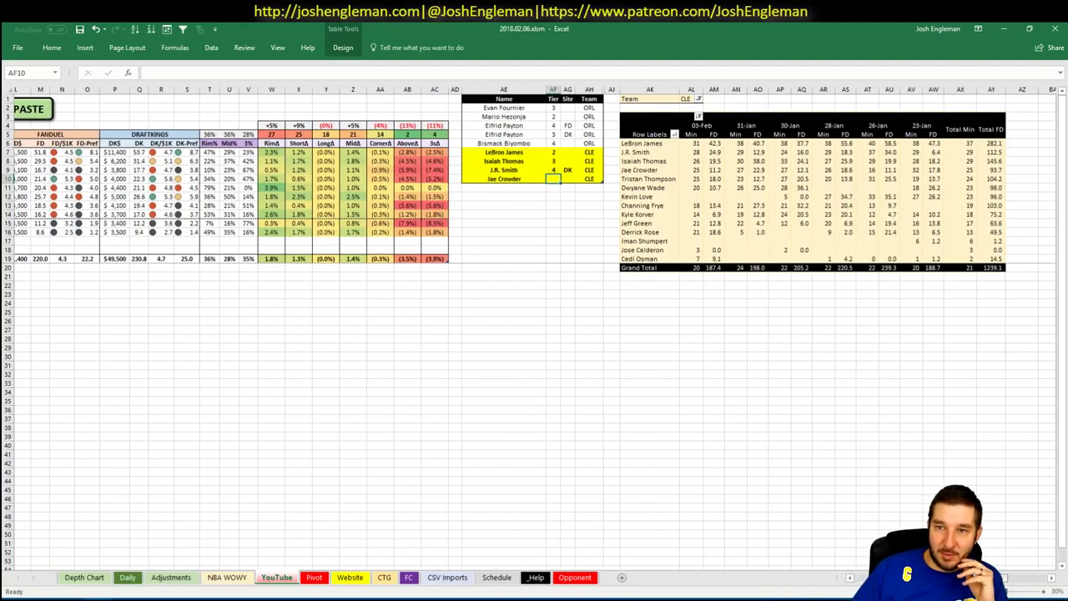
pyautogui.hscroll(-8, 893, 353)
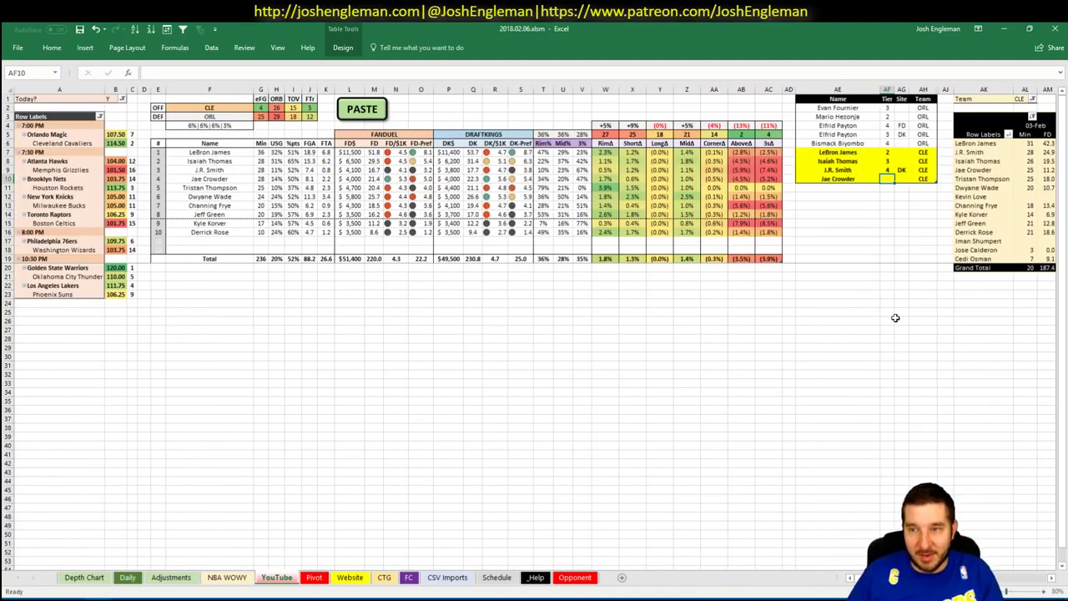
pyautogui.write('4')
pyautogui.press('Return')
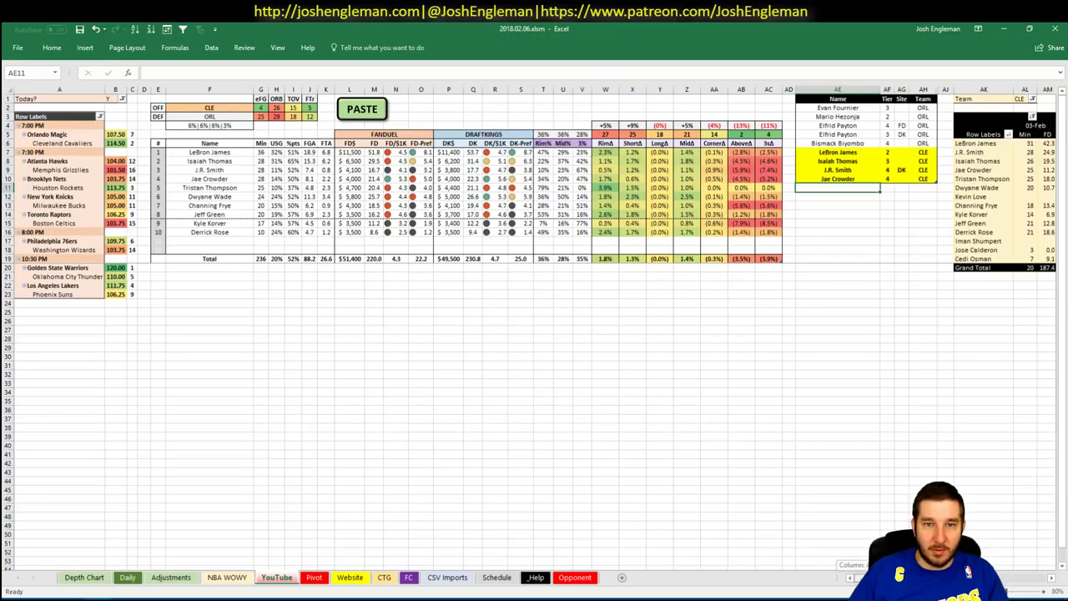
# - Add Dwyane Wade on the row below Jae Crowder with Tier 4 and Site FD
pyautogui.hscroll(8, 534, 333)
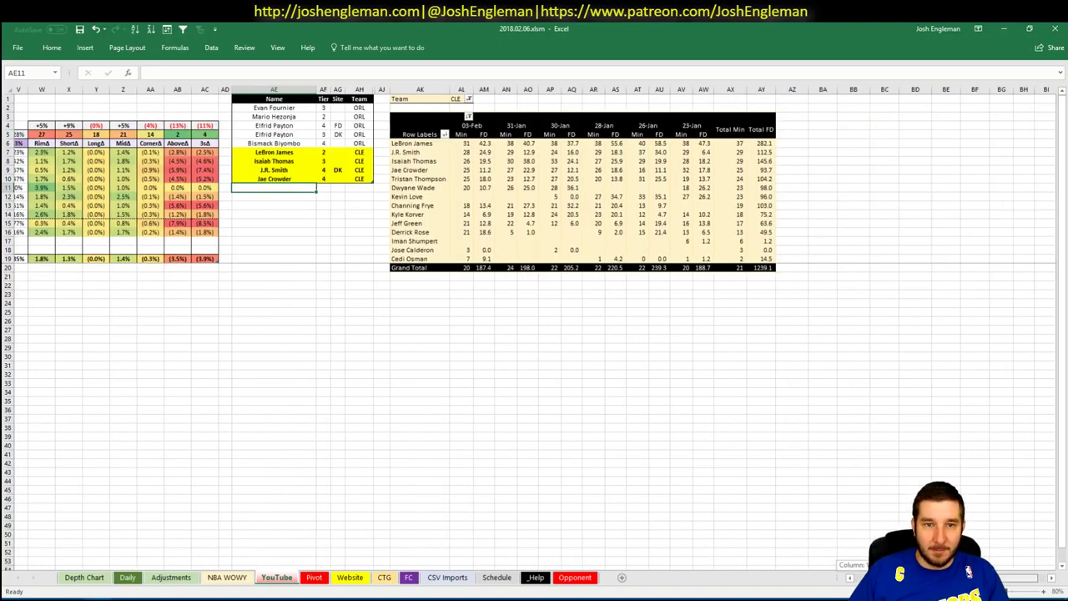
pyautogui.hscroll(-8, 777, 571)
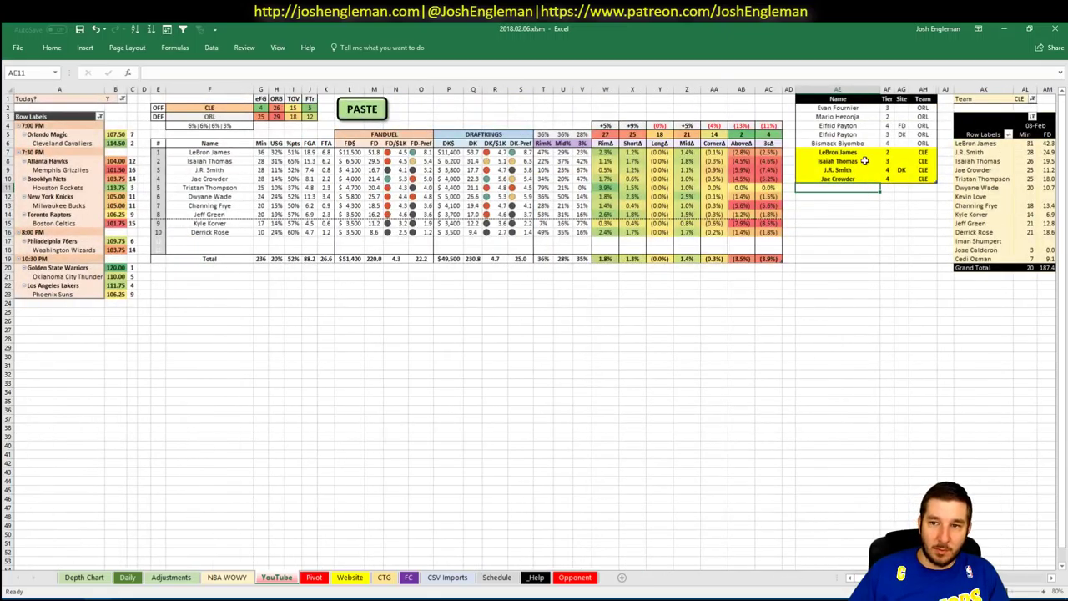
pyautogui.write('Dwyayne Wade')
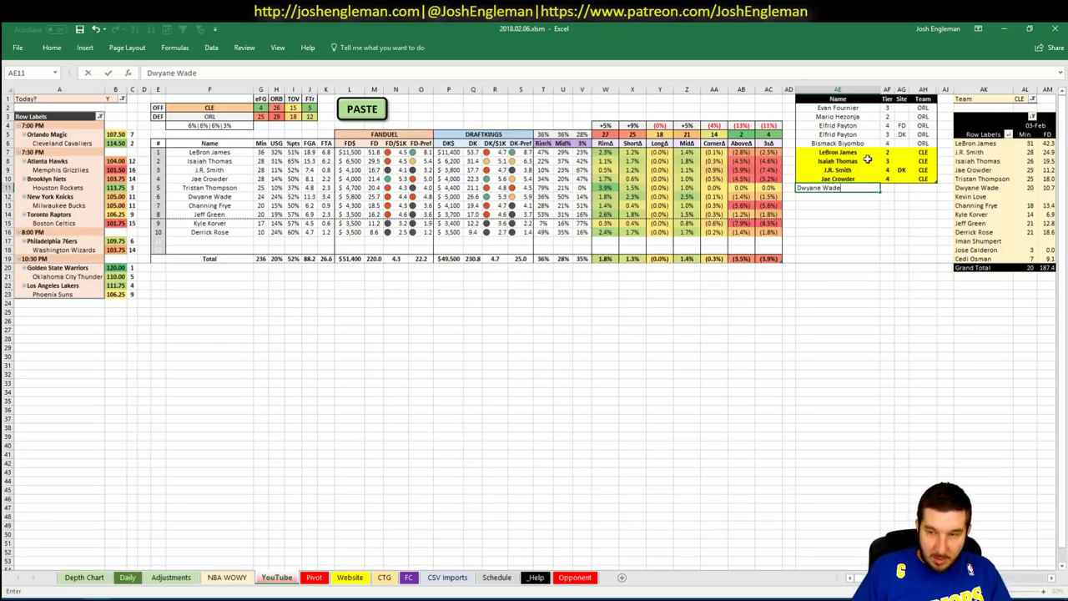
pyautogui.press('Tab')
pyautogui.press('Tab')
pyautogui.write('FD')
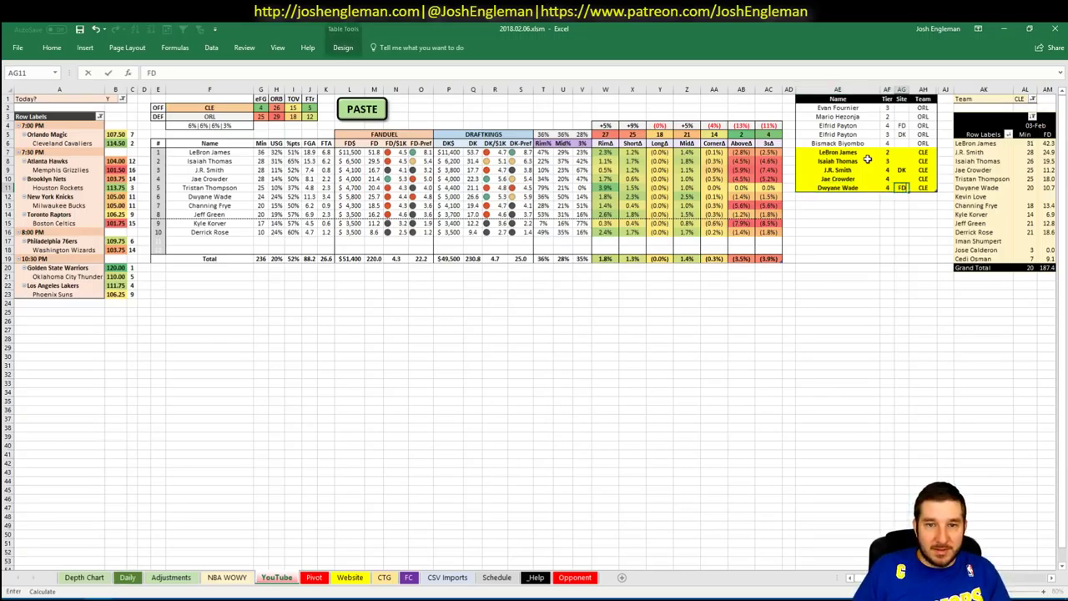
pyautogui.press('Return')
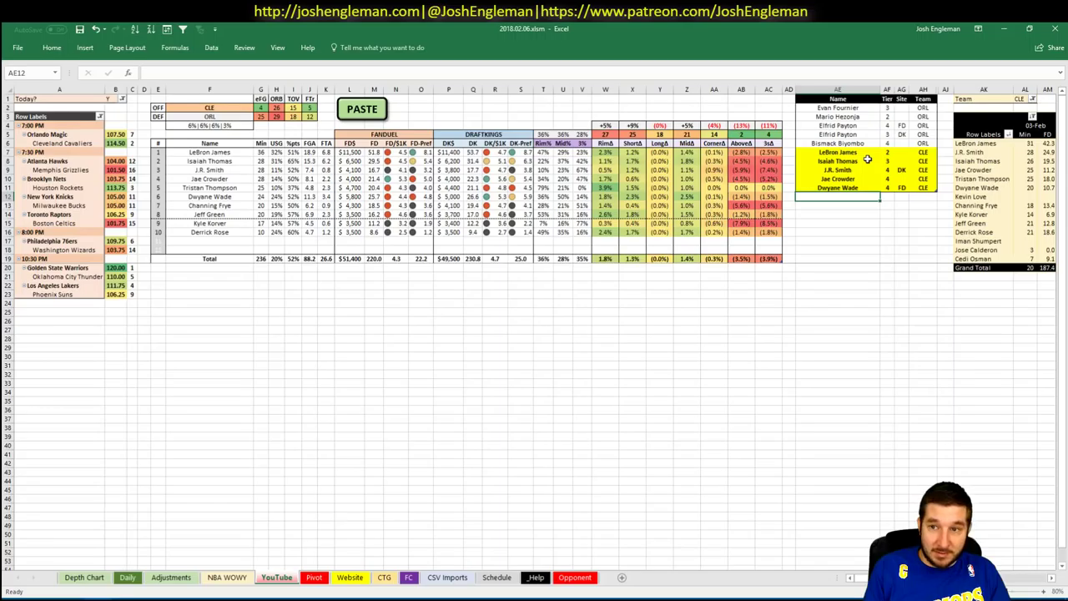
# - Add a second Dwyane Wade row directly below the first with Tier 3 and Site DK
pyautogui.write('Dwayne Wade')
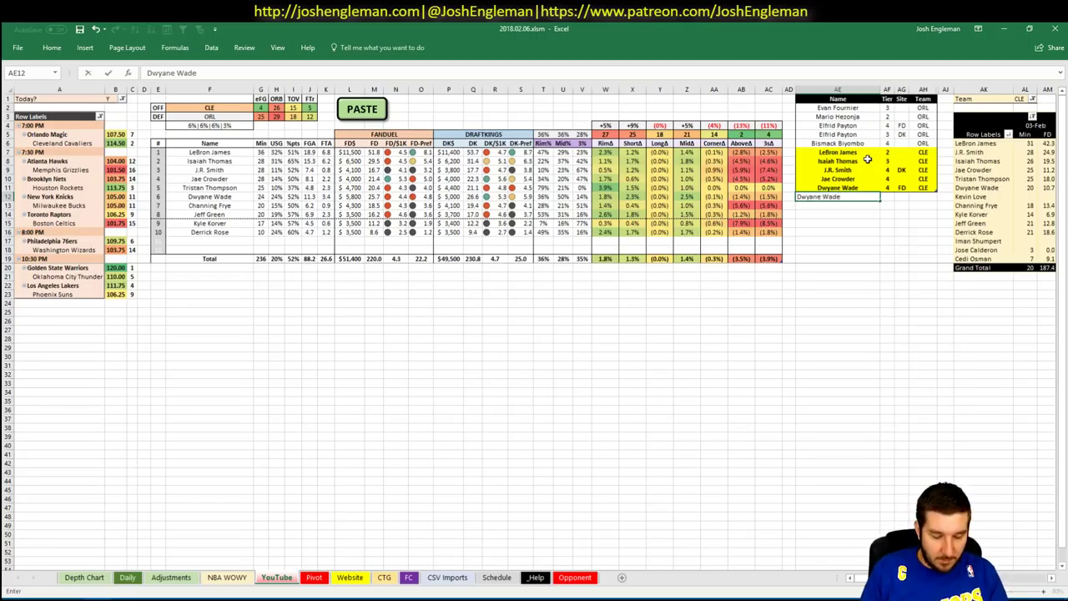
pyautogui.press('Tab')
pyautogui.write('3')
pyautogui.press('Tab')
pyautogui.write('DK')
pyautogui.press('Return')
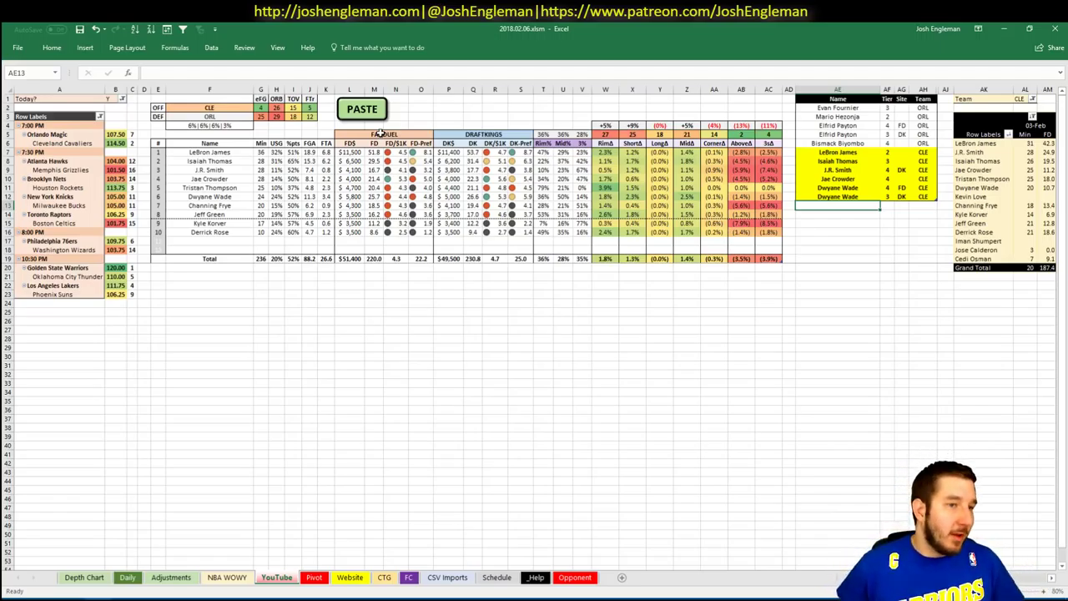
# - Set the offensive team of the player projections table to ATL
pyautogui.click(224, 107)
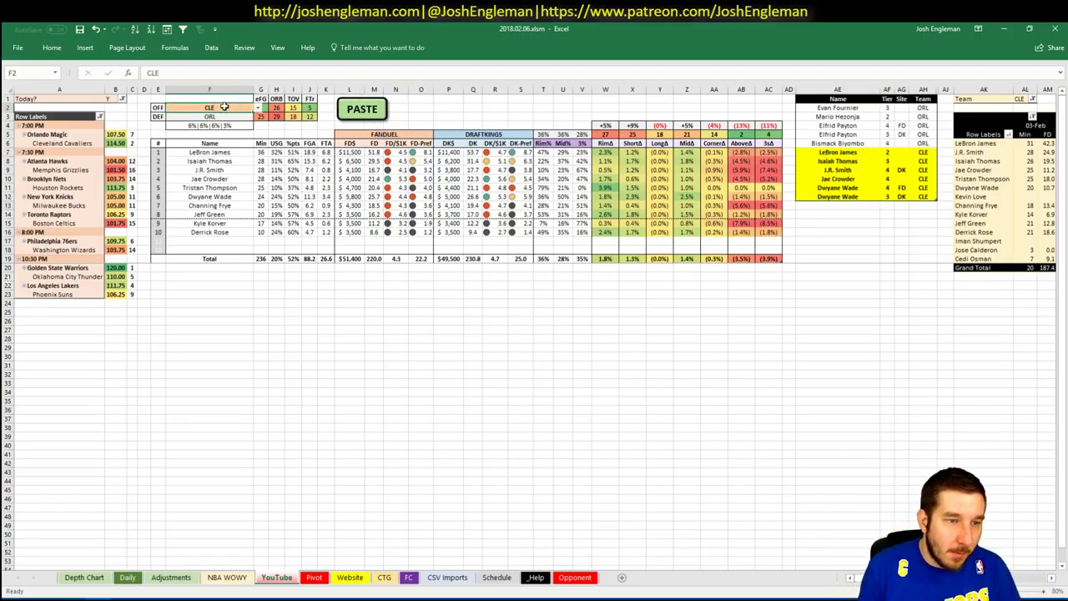
pyautogui.write('ATL')
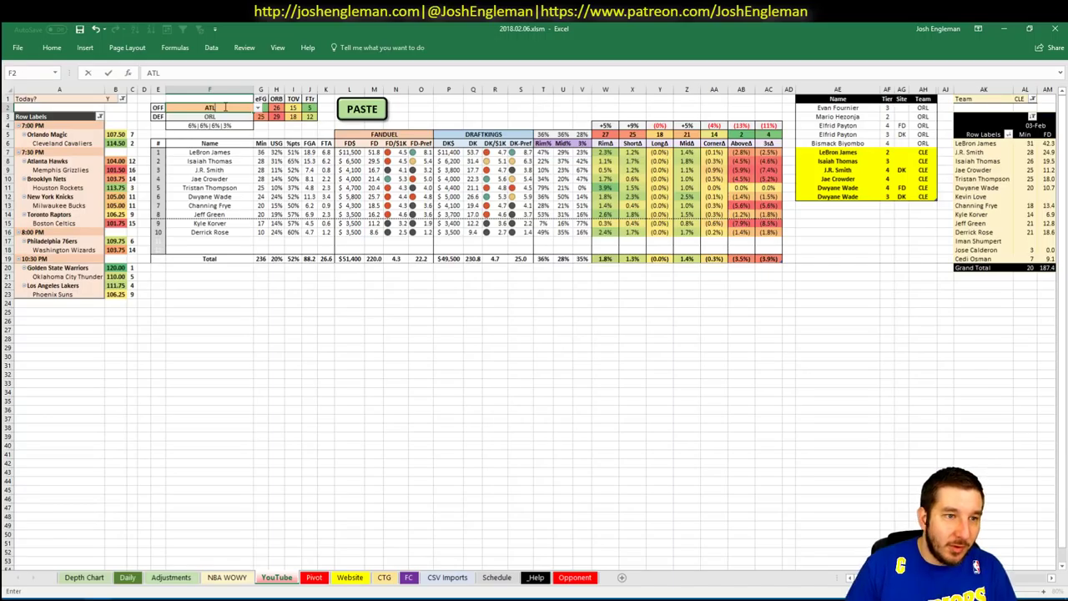
pyautogui.press('Return')
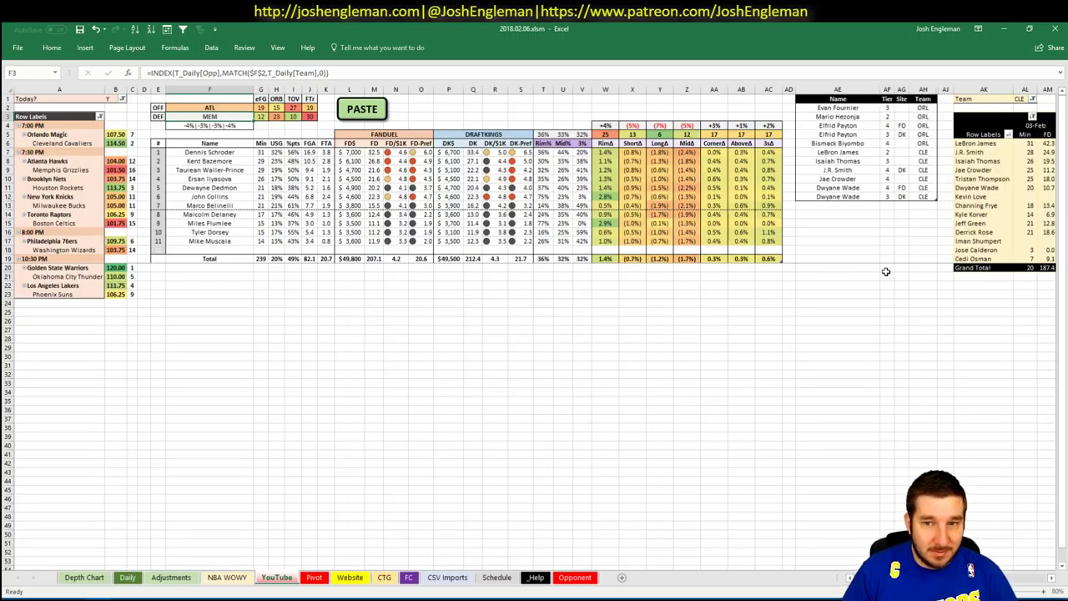
pyautogui.click(842, 207)
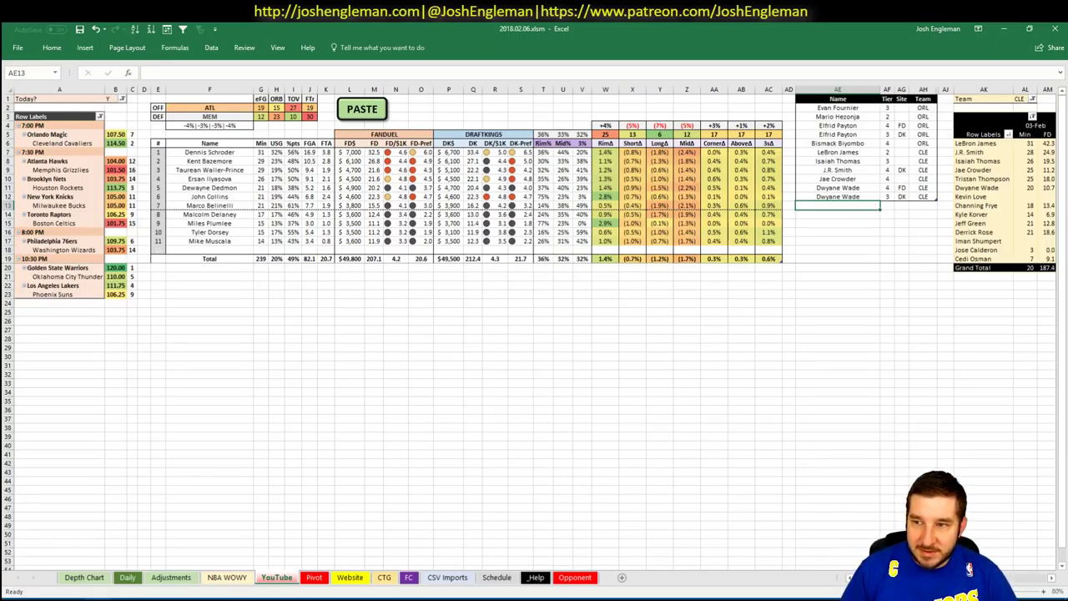
# - Set the recent-games pivot table's Team filter to ATL and review the Atlanta players' minutes and FD points
pyautogui.click(1021, 99)
pyautogui.write('AT')
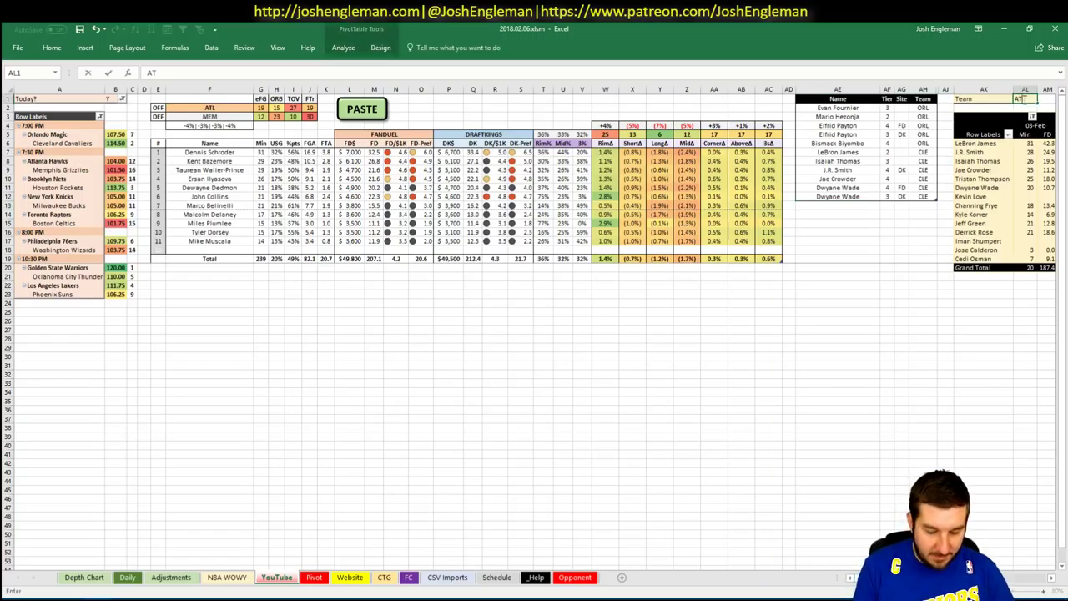
pyautogui.write('L')
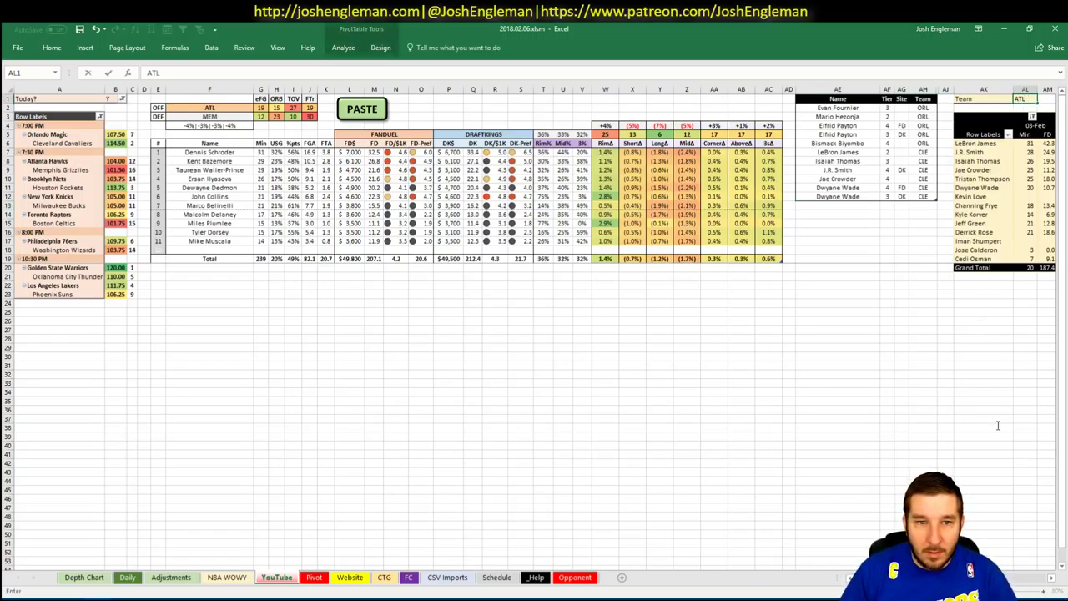
pyautogui.press('Return')
pyautogui.hscroll(3, 533, 326)
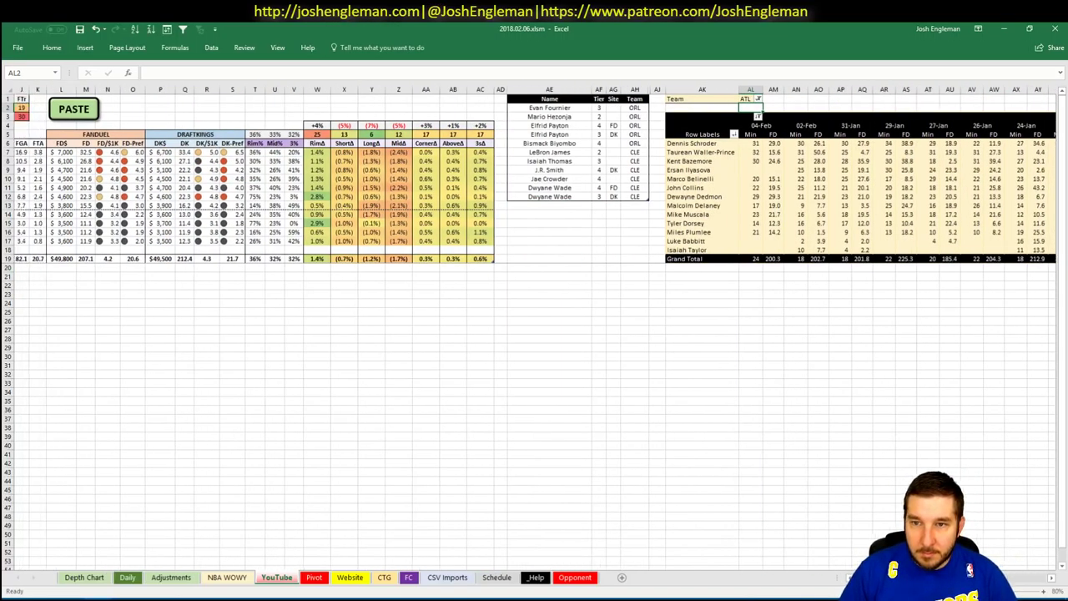
pyautogui.hscroll(-3, 534, 325)
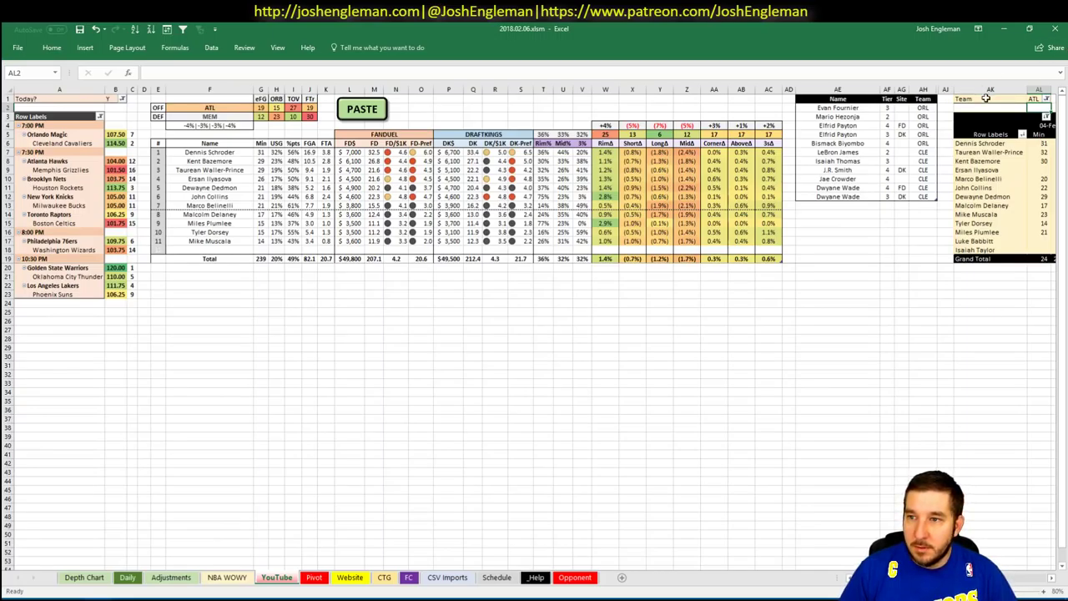
# - Move the whole recent-games pivot table to cell F21, beneath the player projections table, and refresh it
pyautogui.hscroll(6, 423, 120)
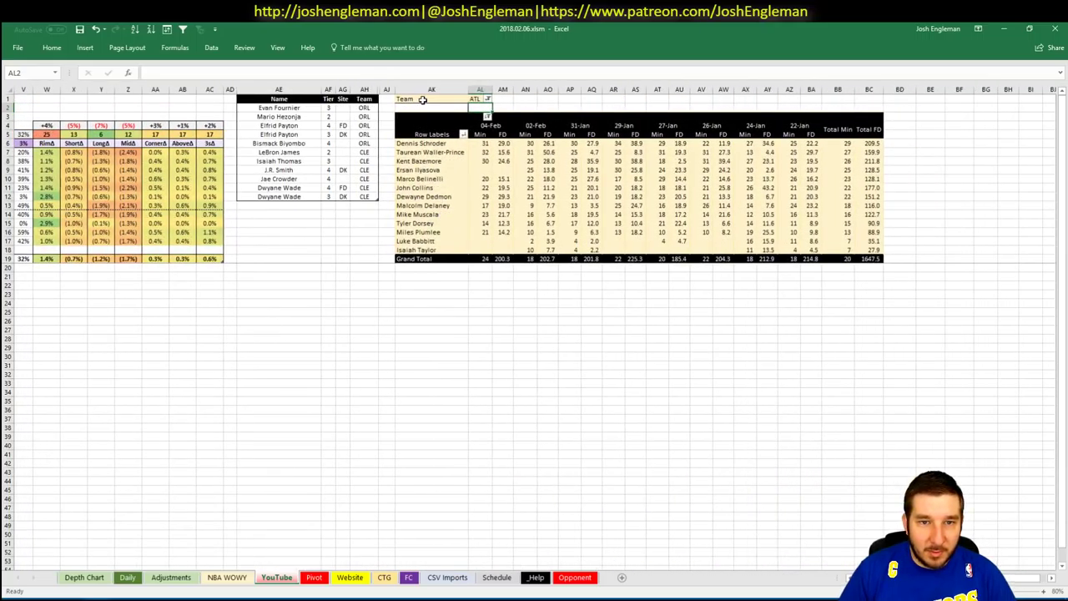
pyautogui.moveTo(422, 99); pyautogui.dragTo(881, 261)
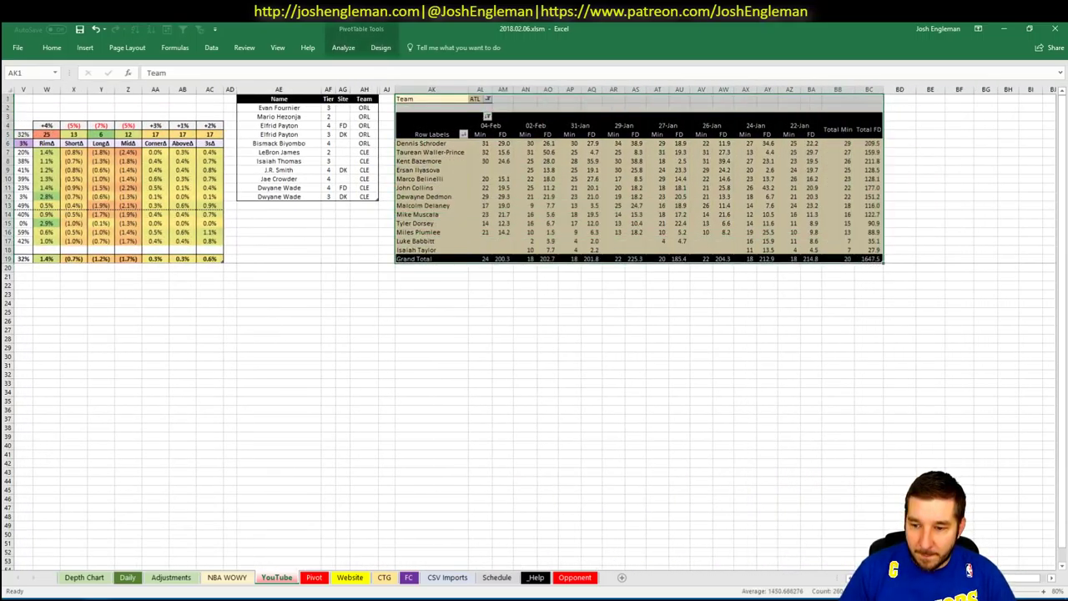
pyautogui.hscroll(-6, 758, 283)
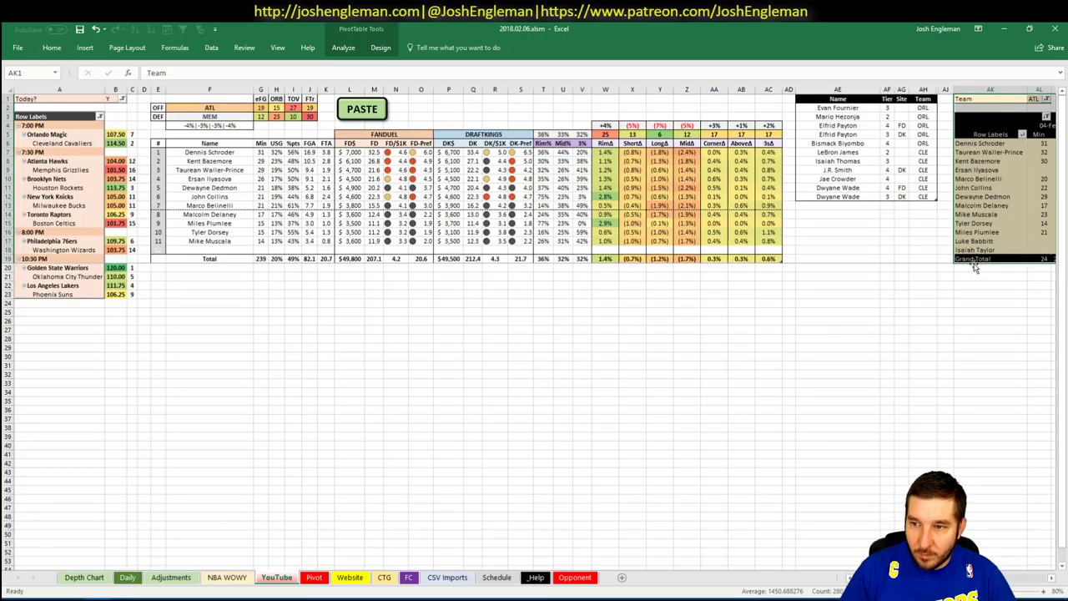
pyautogui.moveTo(968, 261); pyautogui.dragTo(167, 437)
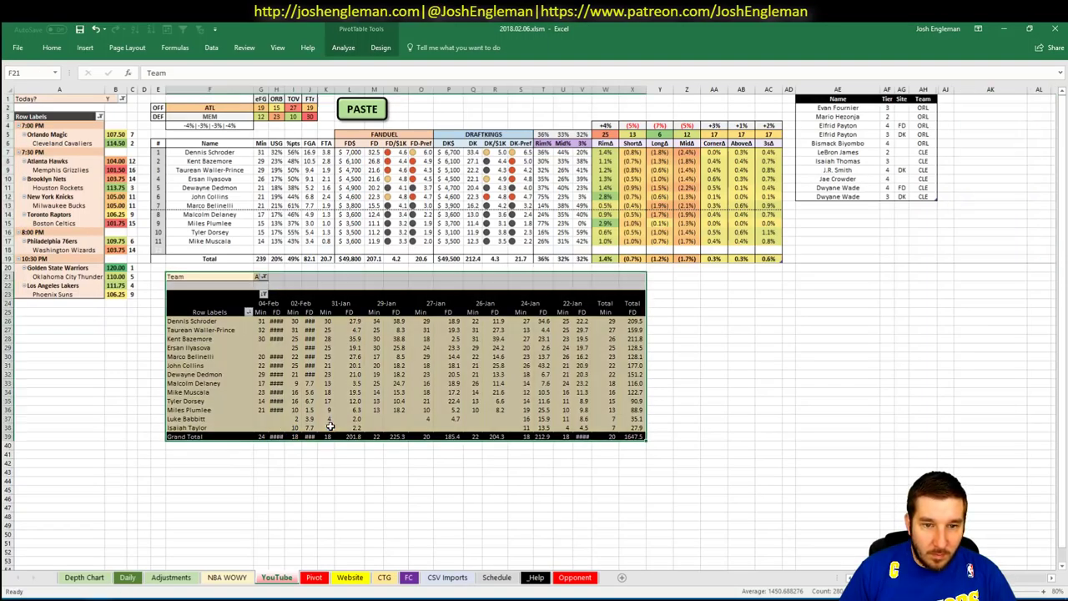
pyautogui.rightClick(283, 331)
pyautogui.click(314, 368)
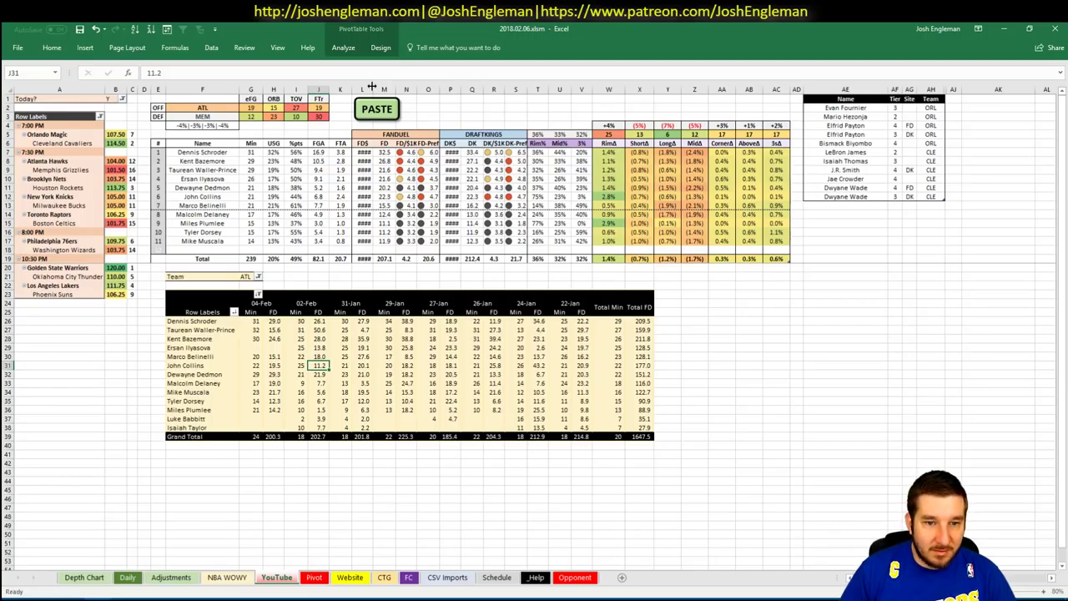
# - In the recent-games pivot table's options, turn off preserving cell formatting and autofitting column widths on update
pyautogui.click(421, 383)
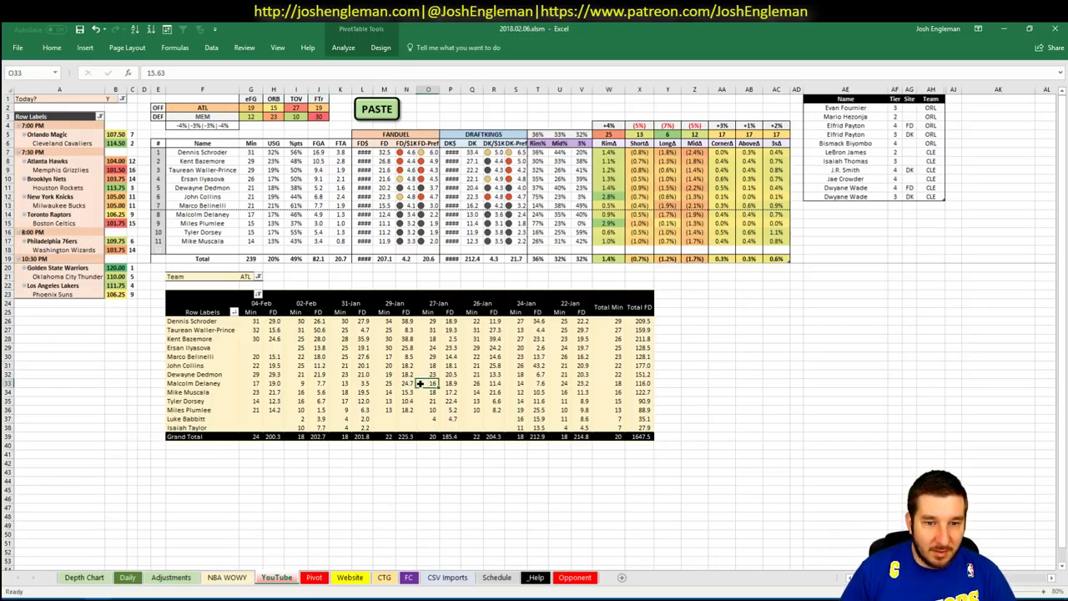
pyautogui.rightClick(344, 367)
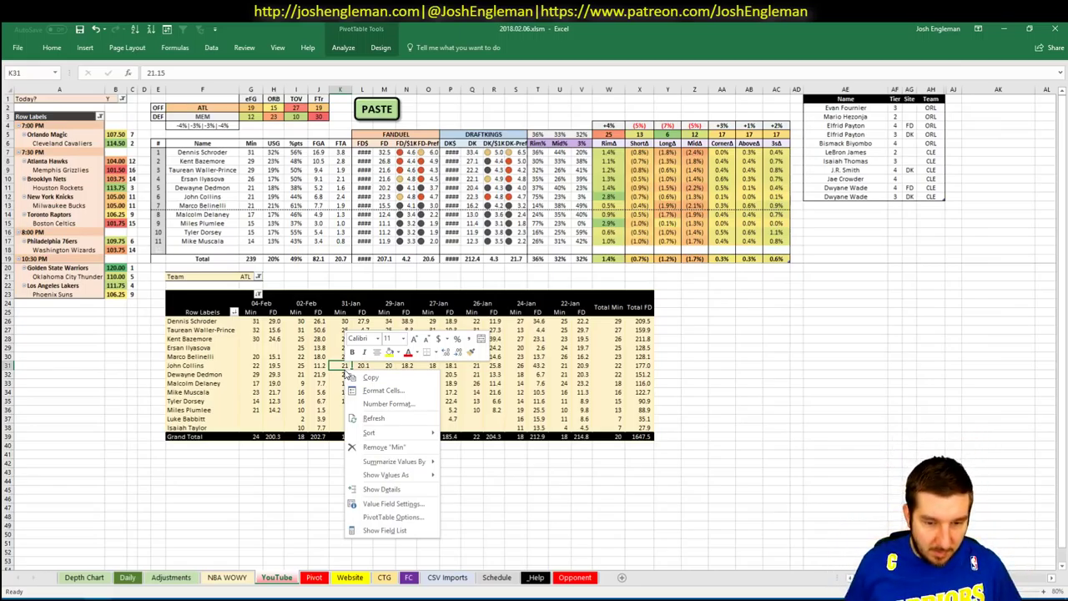
pyautogui.click(390, 516)
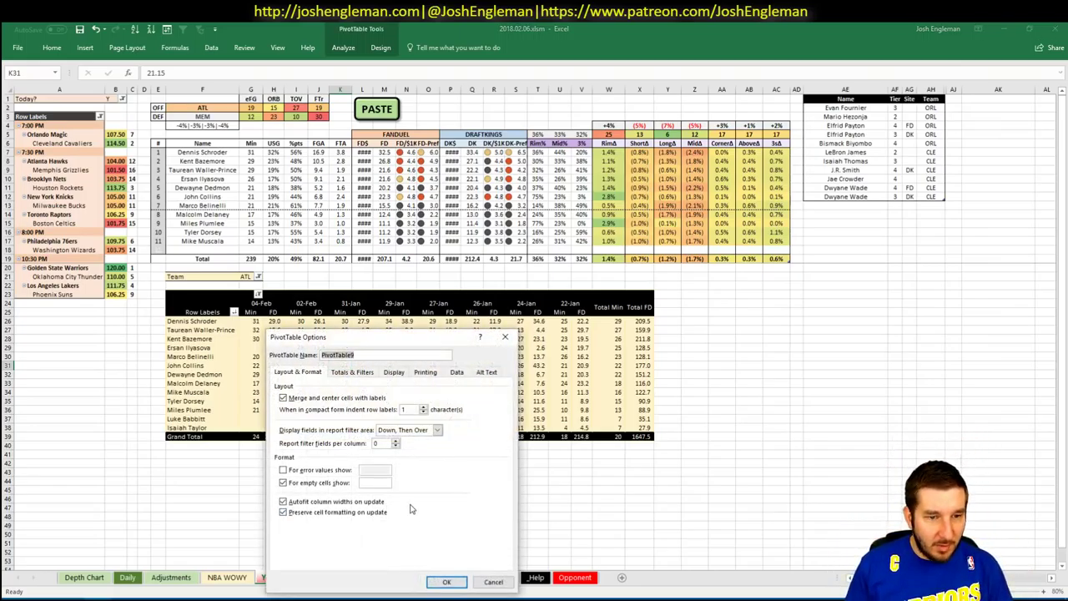
pyautogui.click(363, 514)
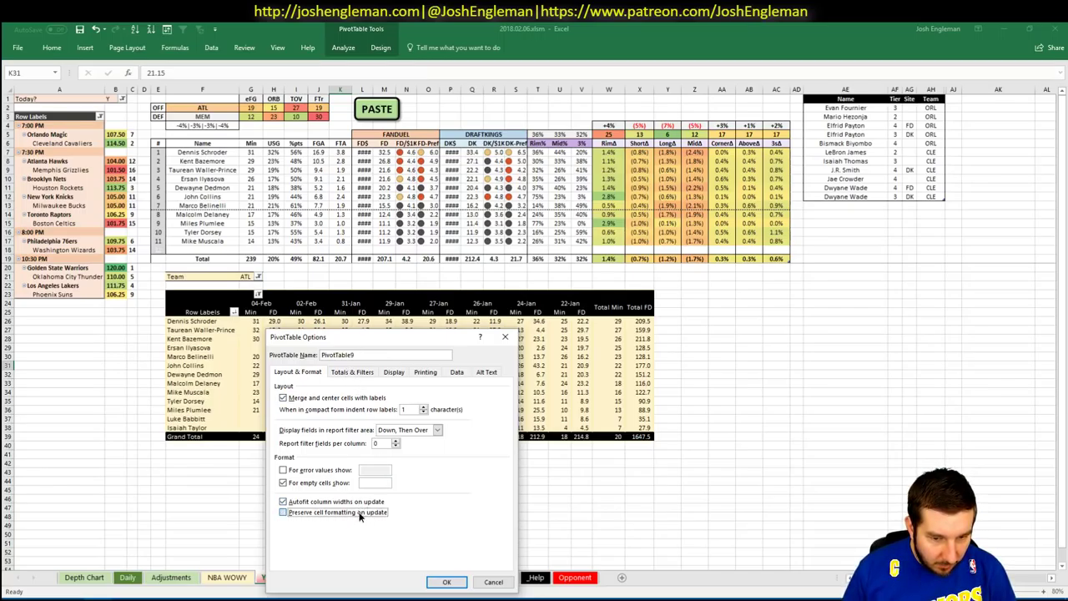
pyautogui.click(361, 504)
pyautogui.click(446, 581)
# - Widen the FD$ and DK$ columns to fit their salary values, and refresh the recent-games pivot table
pyautogui.click(407, 356)
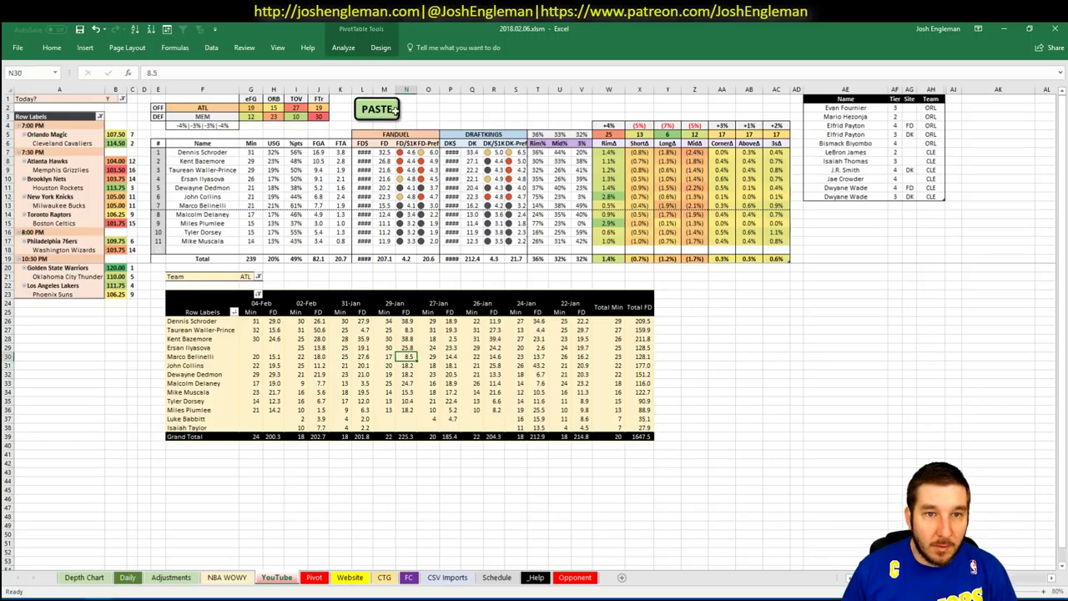
pyautogui.click(396, 110)
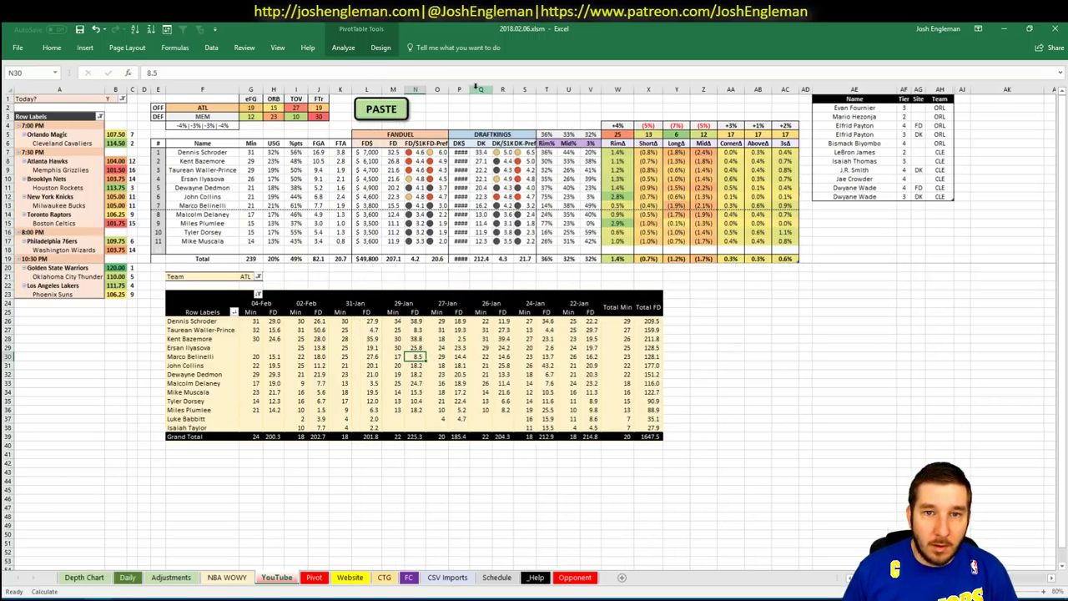
pyautogui.rightClick(408, 374)
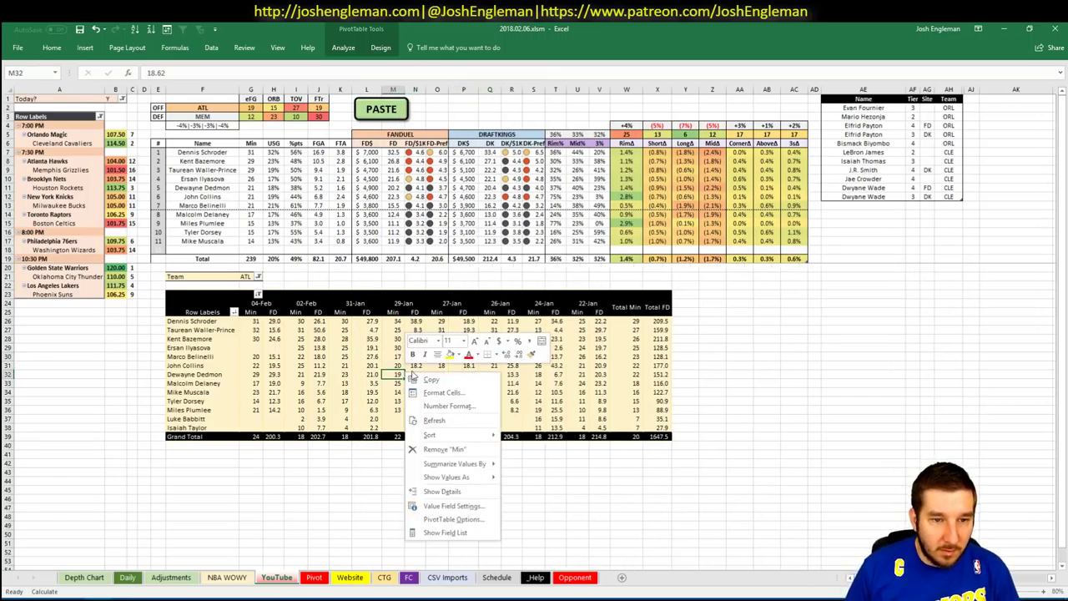
pyautogui.click(448, 420)
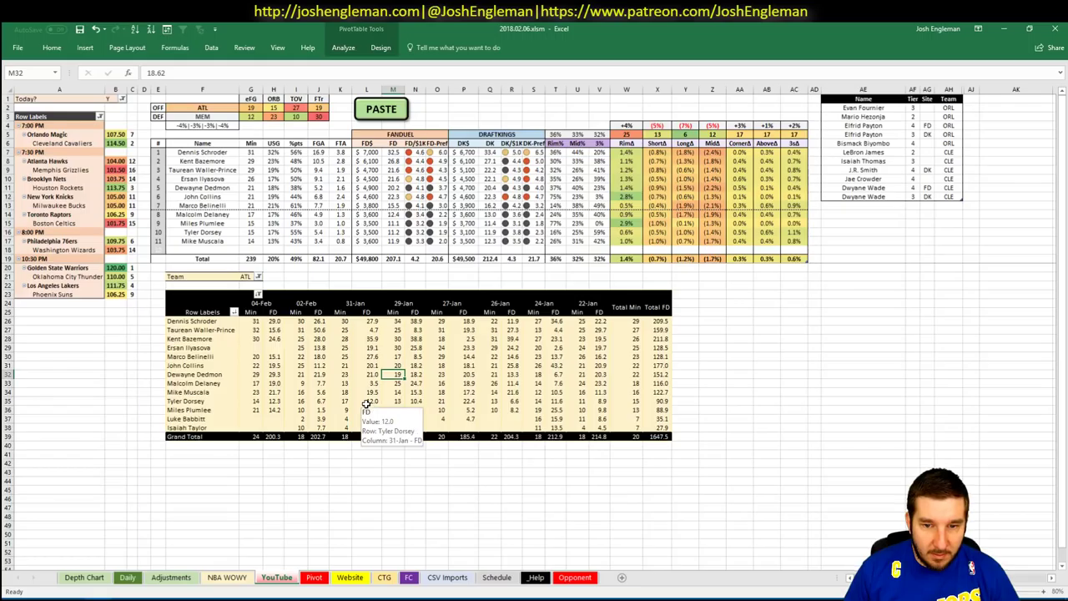
# - Filter the recent-games pivot table's game dates to those on or after 1/22/2018
pyautogui.rightClick(276, 304)
pyautogui.moveTo(337, 372)
pyautogui.click(405, 423)
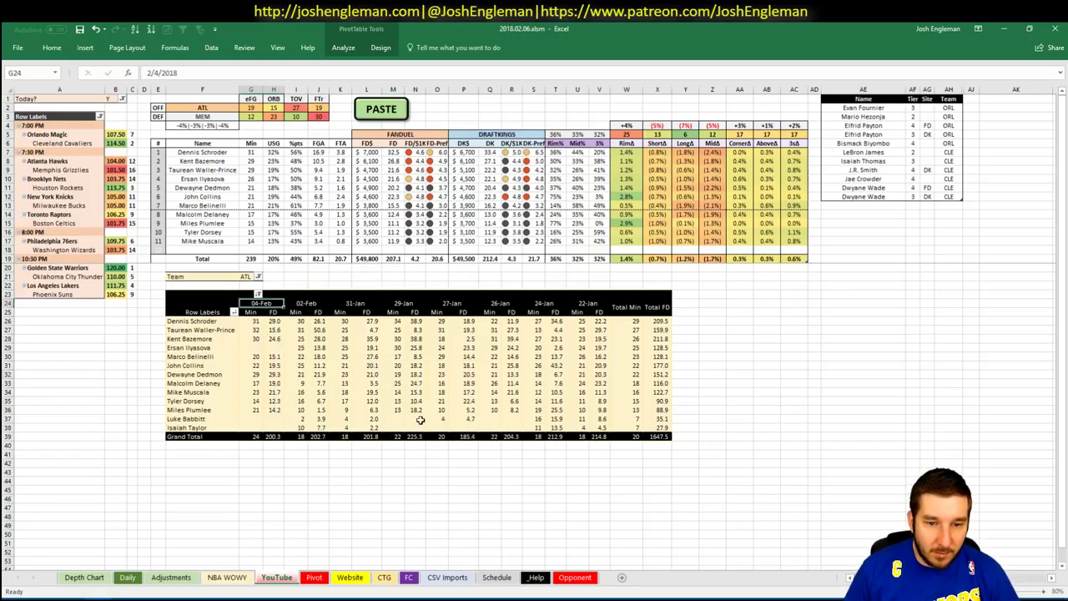
pyautogui.click(478, 279)
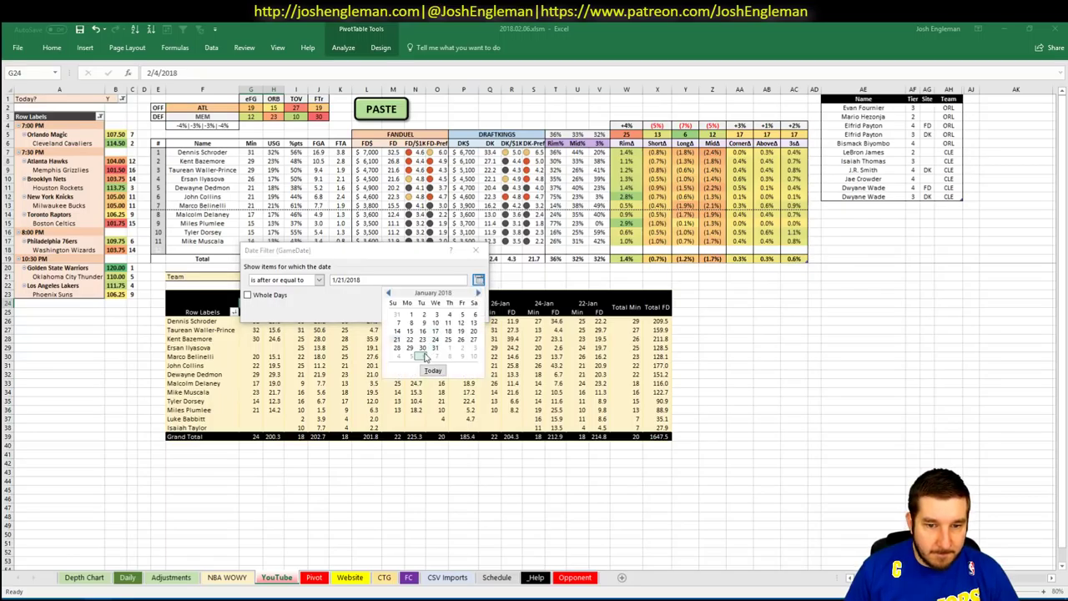
pyautogui.click(409, 340)
pyautogui.click(411, 315)
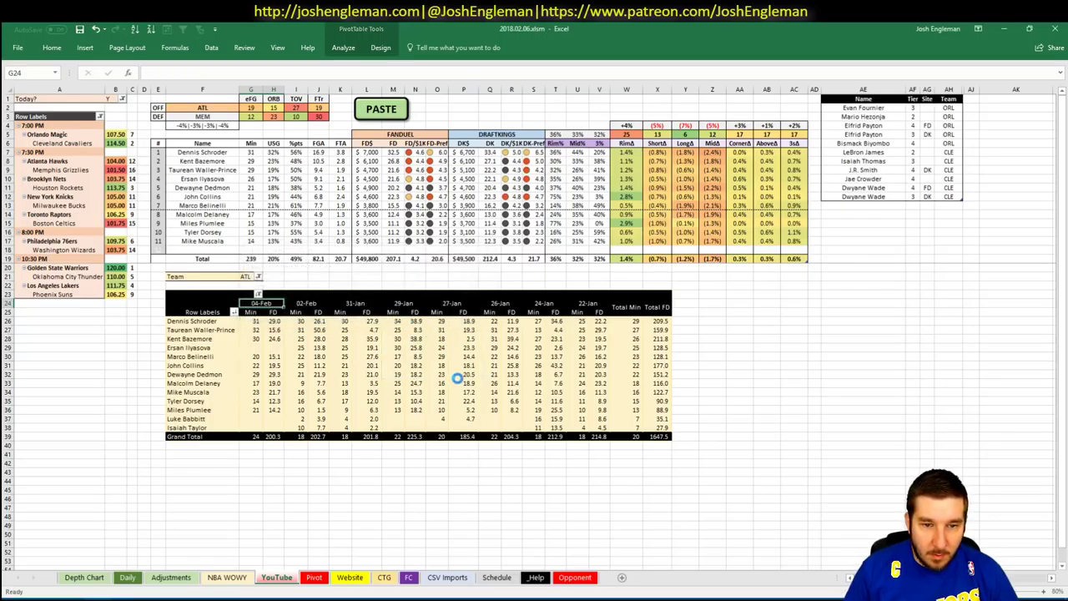
# - Add Dennis Schroder to the end of the picks list with tier 4 and site DK
pyautogui.click(844, 205)
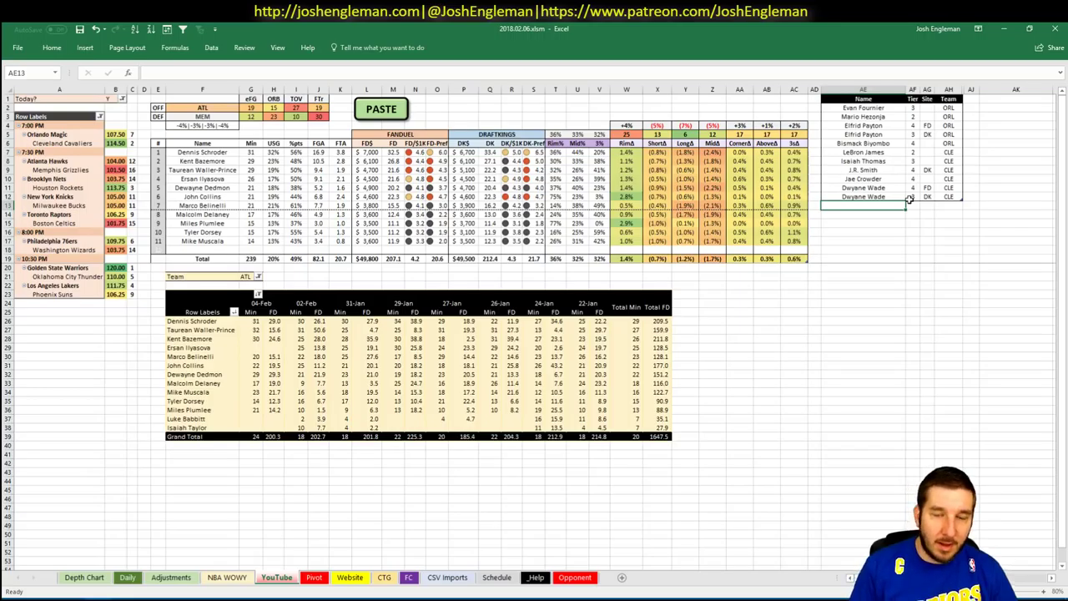
pyautogui.write('Dennis Sch')
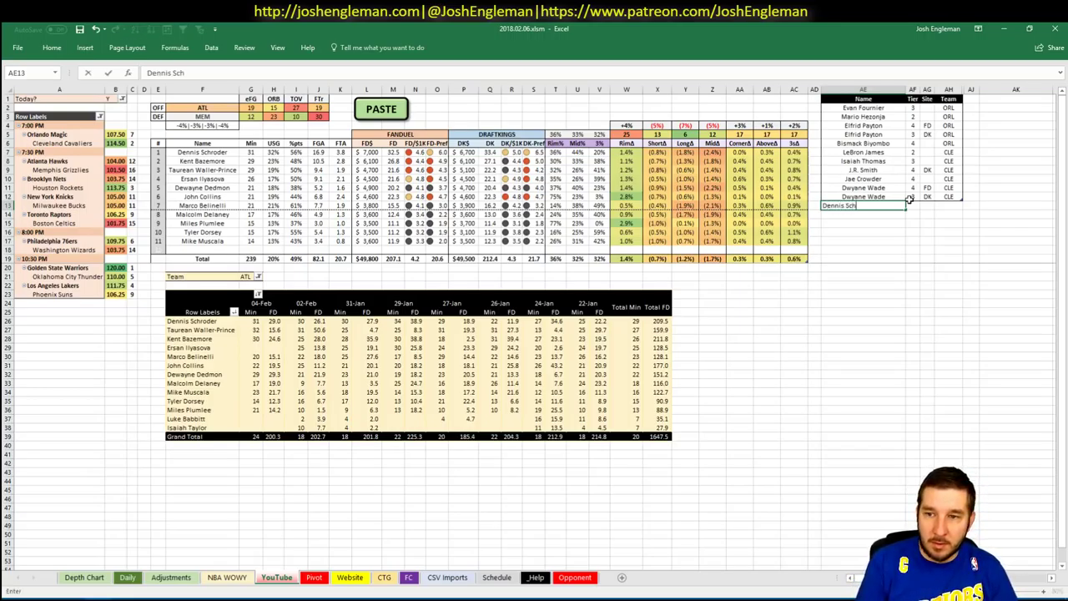
pyautogui.write('roder')
pyautogui.click(912, 205)
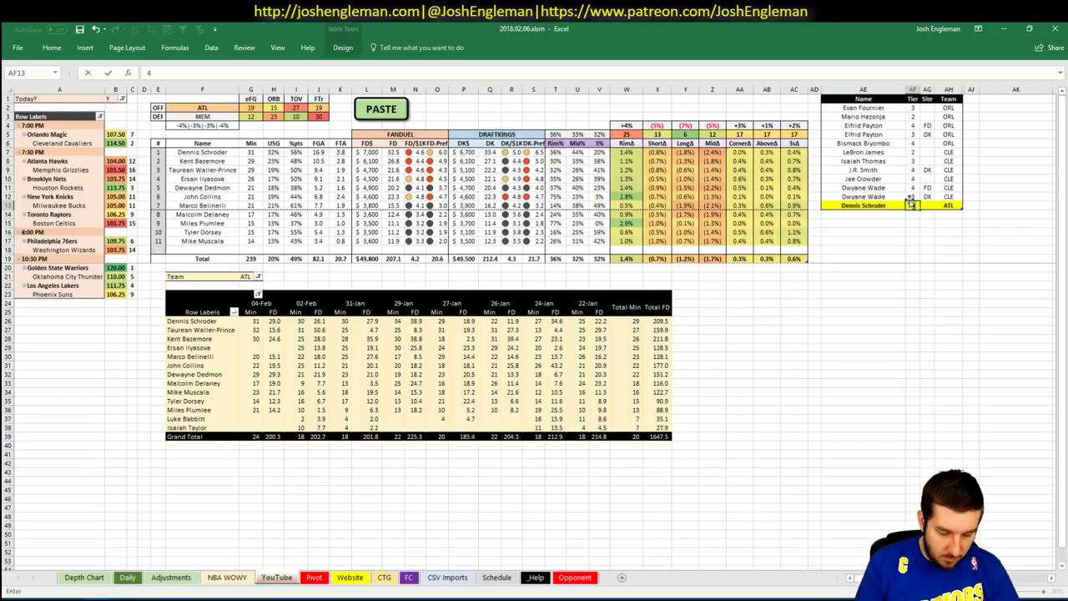
pyautogui.write('4DK')
pyautogui.press('Escape')
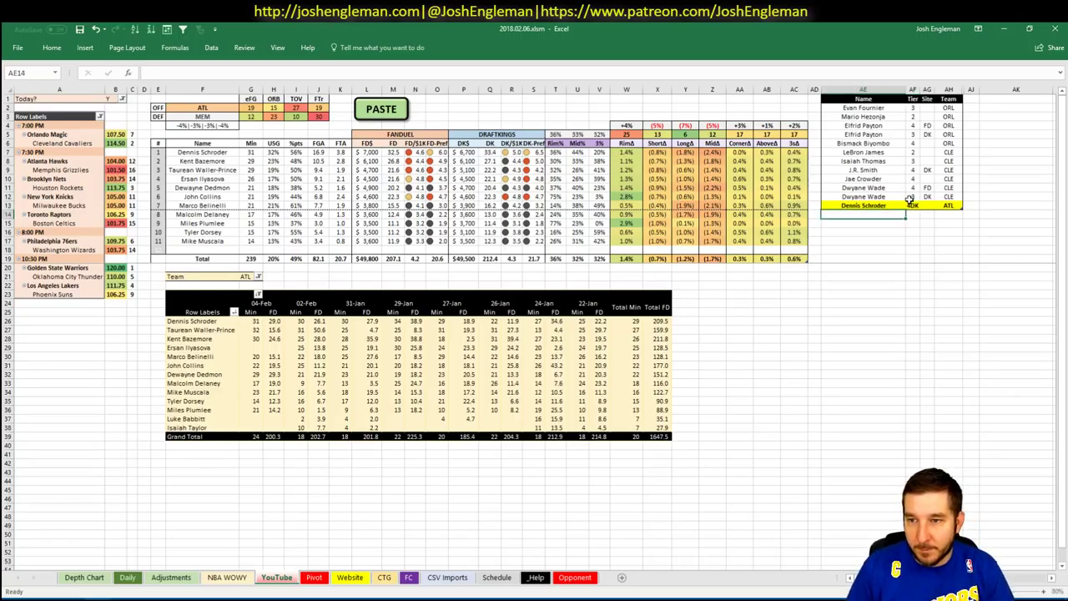
pyautogui.press('Left')
pyautogui.click(912, 205)
pyautogui.write('4')
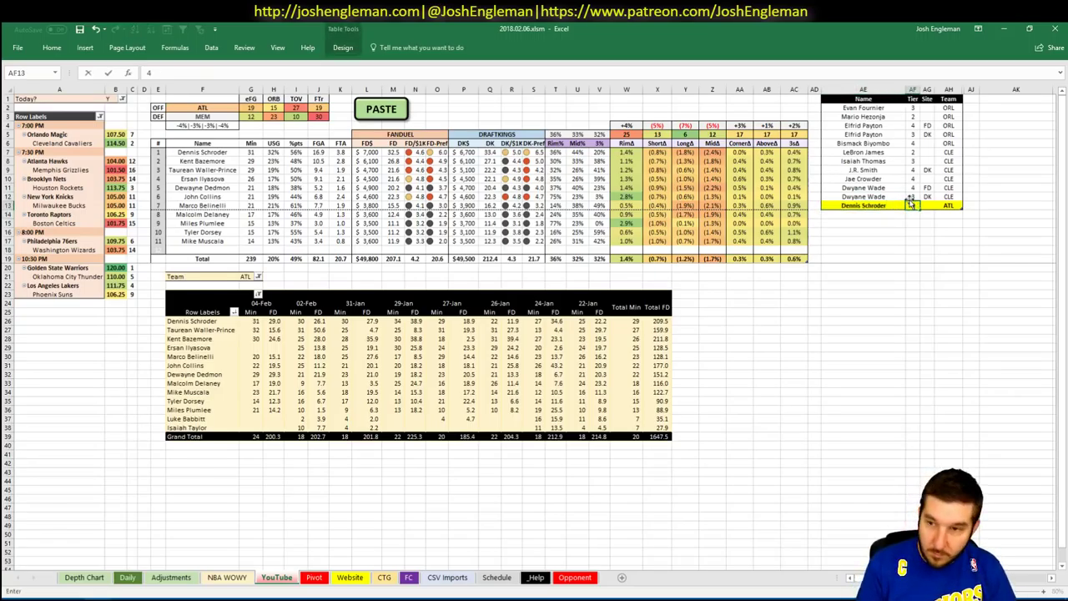
pyautogui.press('Tab')
pyautogui.write('DK')
pyautogui.press('Return')
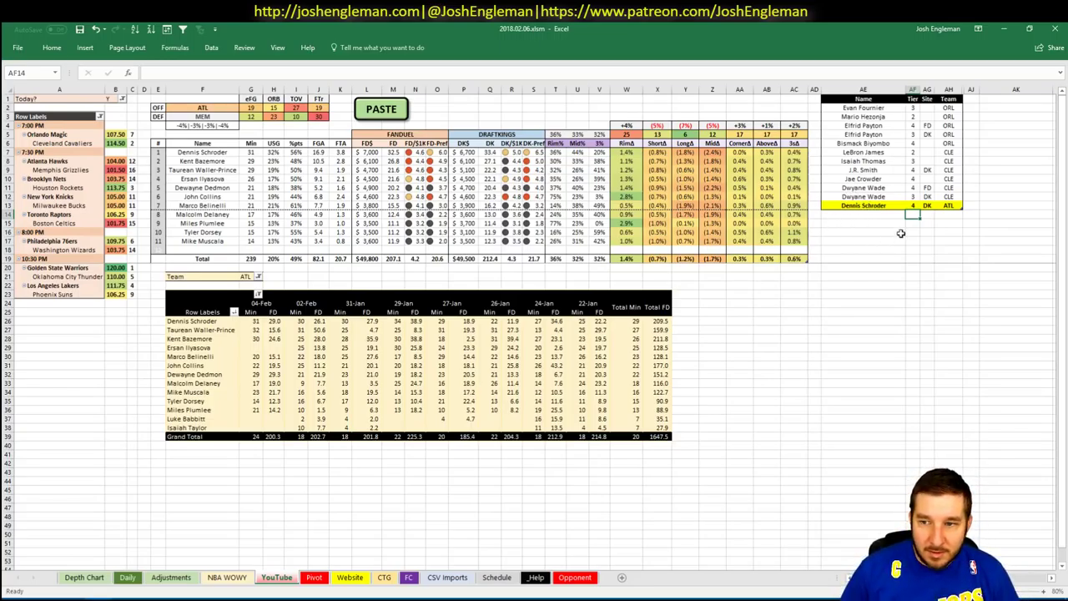
# - Add Ersan Ilyasova to the picks list beneath Dennis Schroder with tier 4
pyautogui.click(883, 213)
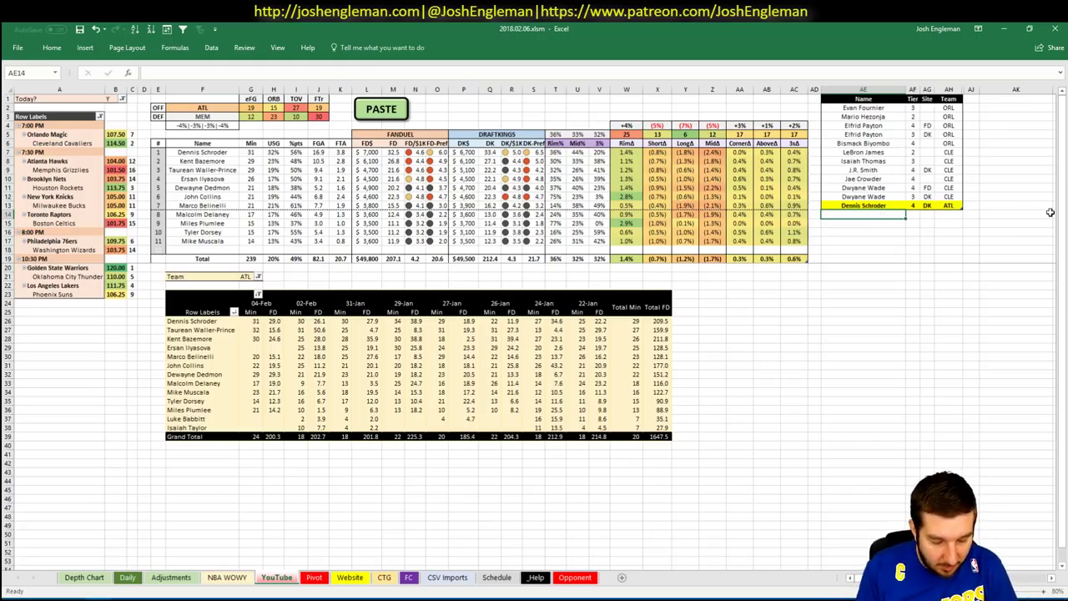
pyautogui.write('Ersan Il')
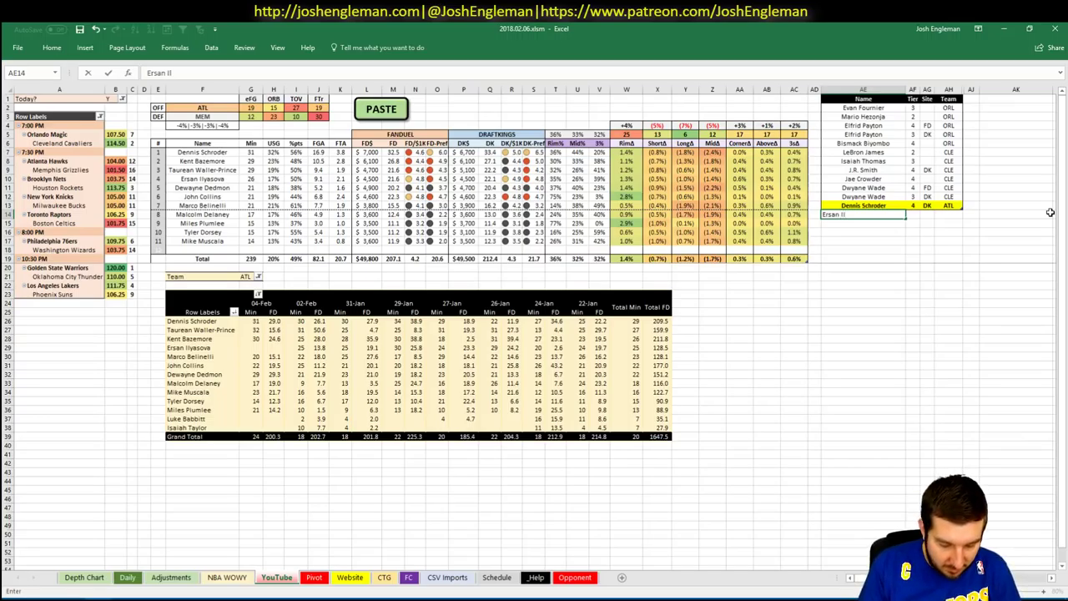
pyautogui.write('yasova')
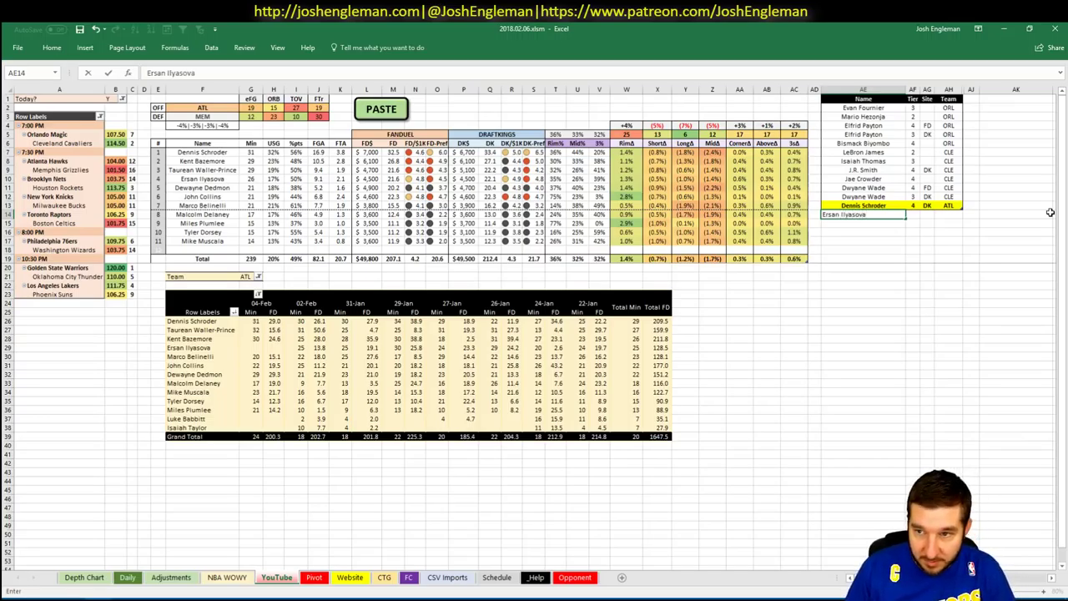
pyautogui.press('Tab')
pyautogui.write('4')
pyautogui.press('Return')
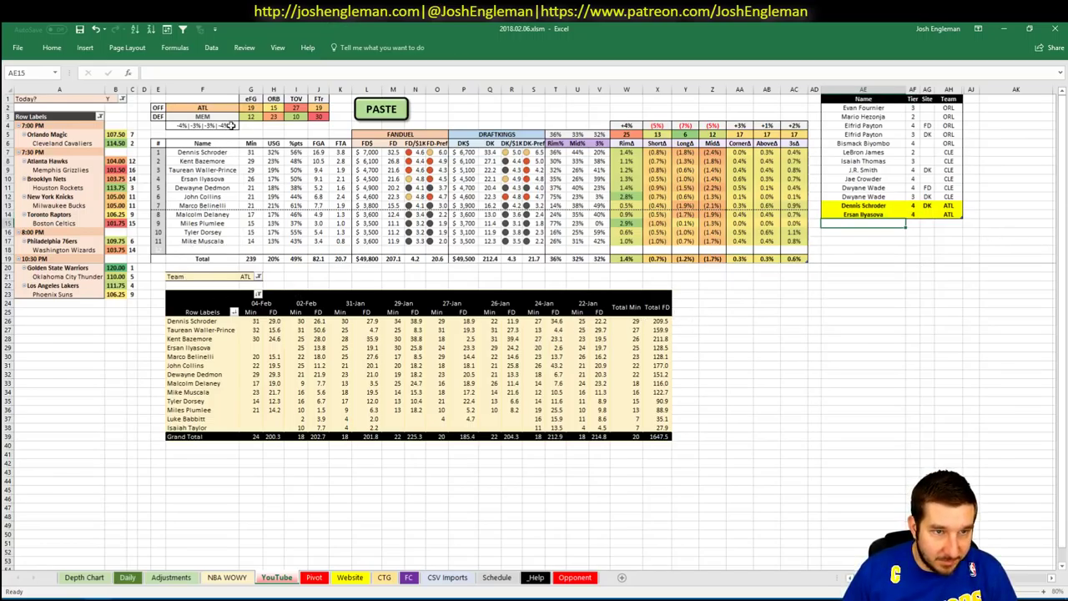
# - Switch both the offense team of the projections table and the recent-games pivot table's Team filter to MEM
pyautogui.click(225, 109)
pyautogui.press('BackSpace')
pyautogui.write('MEM')
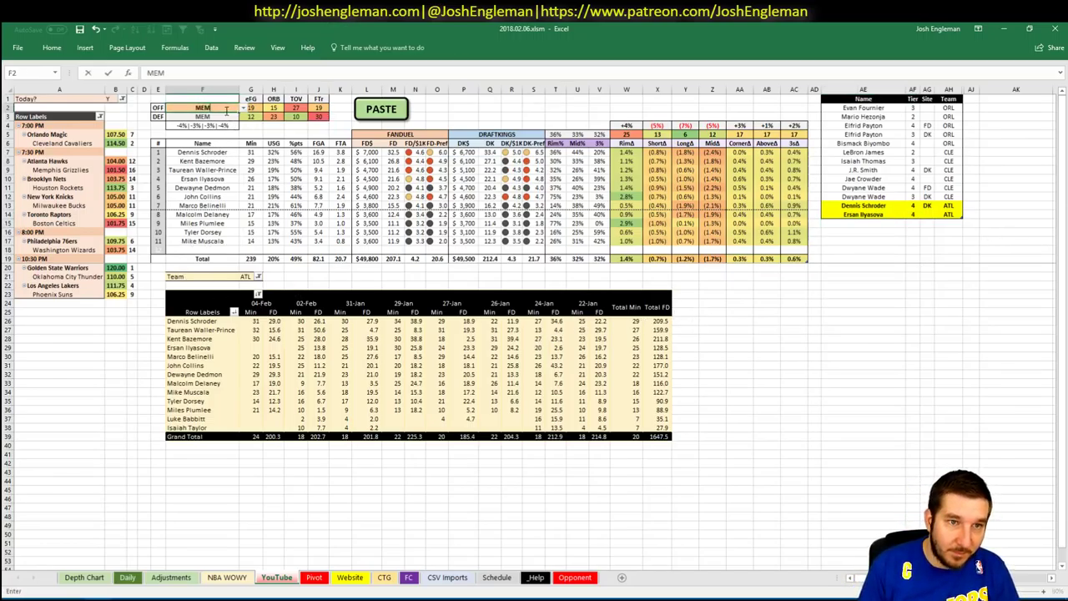
pyautogui.press('Return')
pyautogui.click(249, 276)
pyautogui.write('MEM')
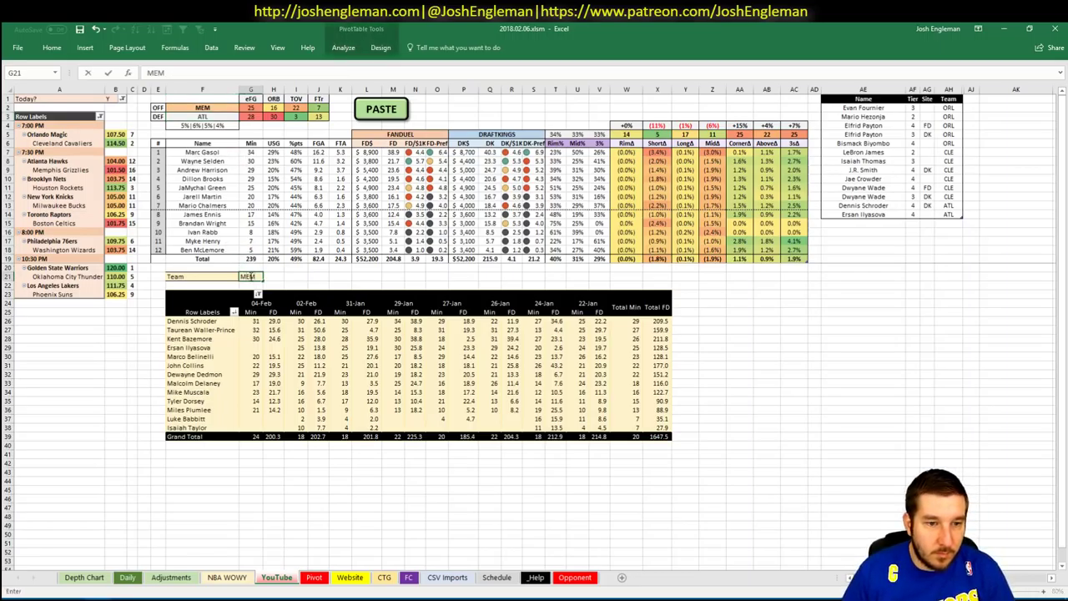
pyautogui.press('Return')
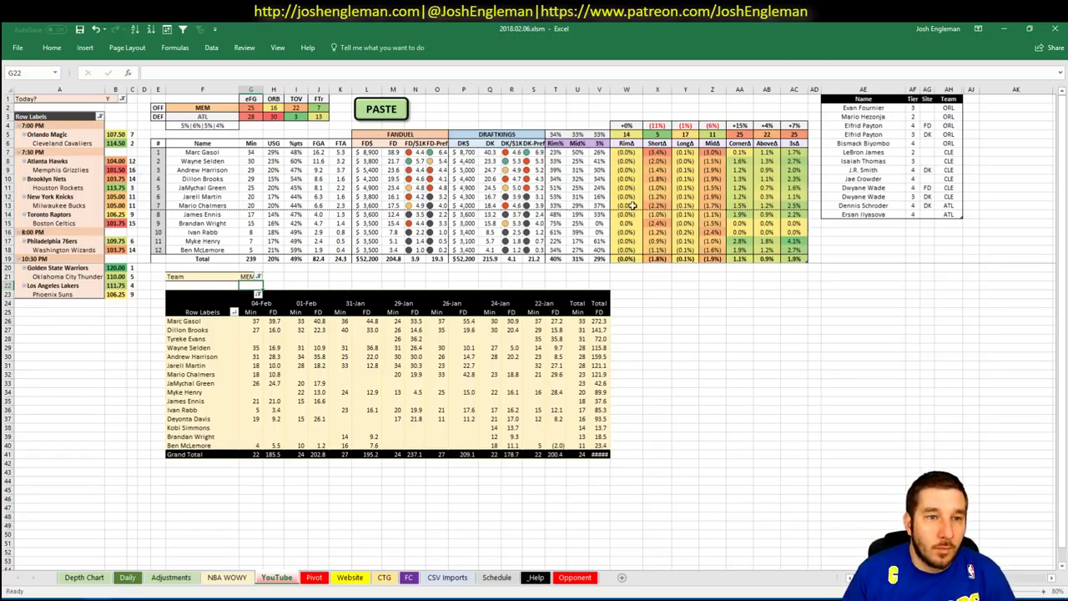
# - Add Marc Gasol to the picks list in cell AE15 with tier 3
pyautogui.click(871, 222)
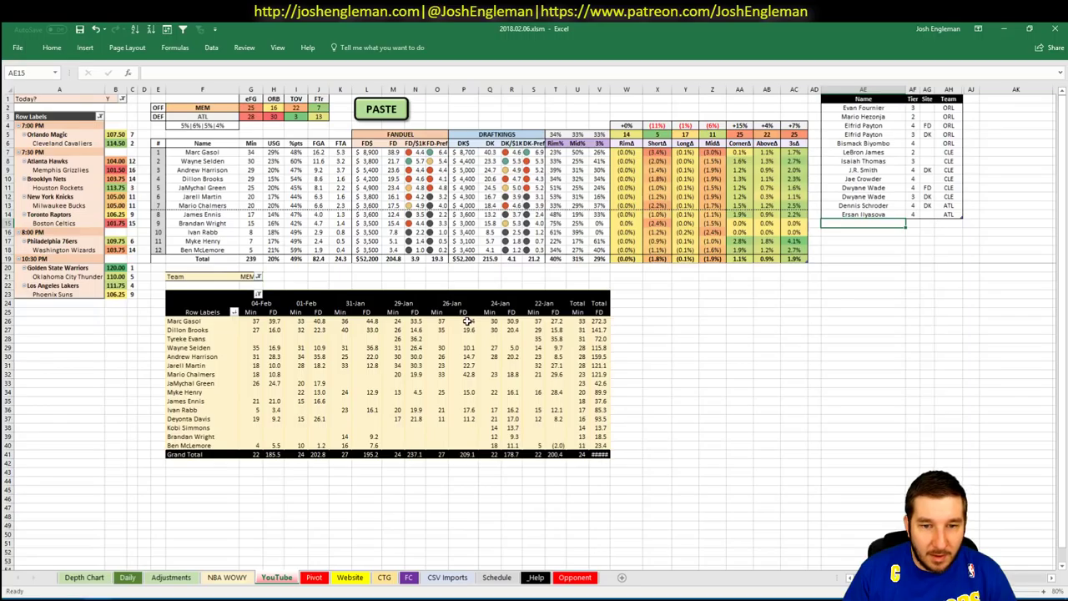
pyautogui.write('Marc Gasol')
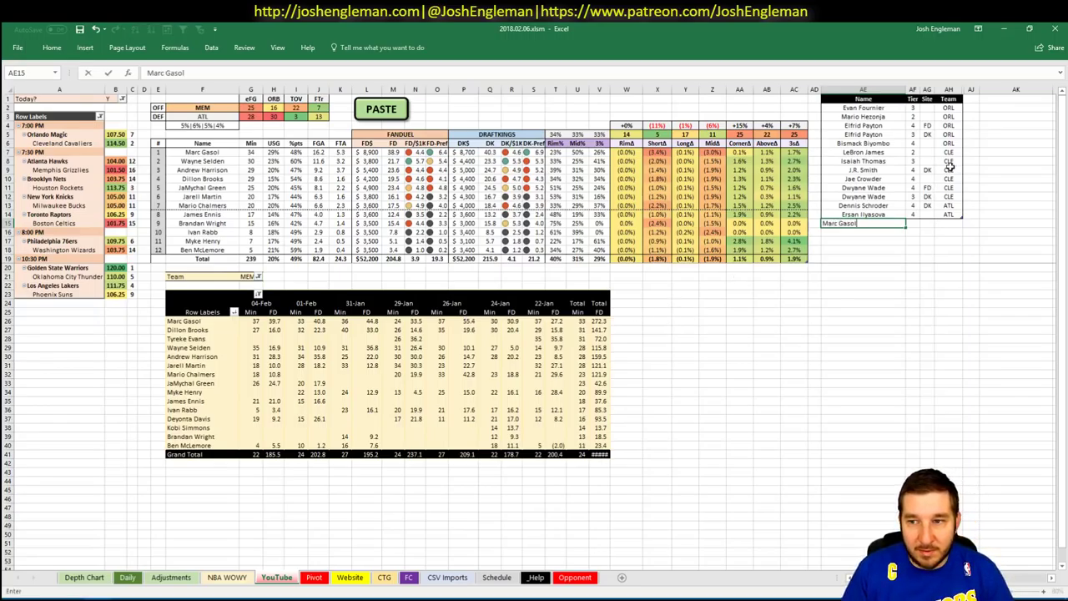
pyautogui.press('Tab')
pyautogui.write('3')
pyautogui.press('Return')
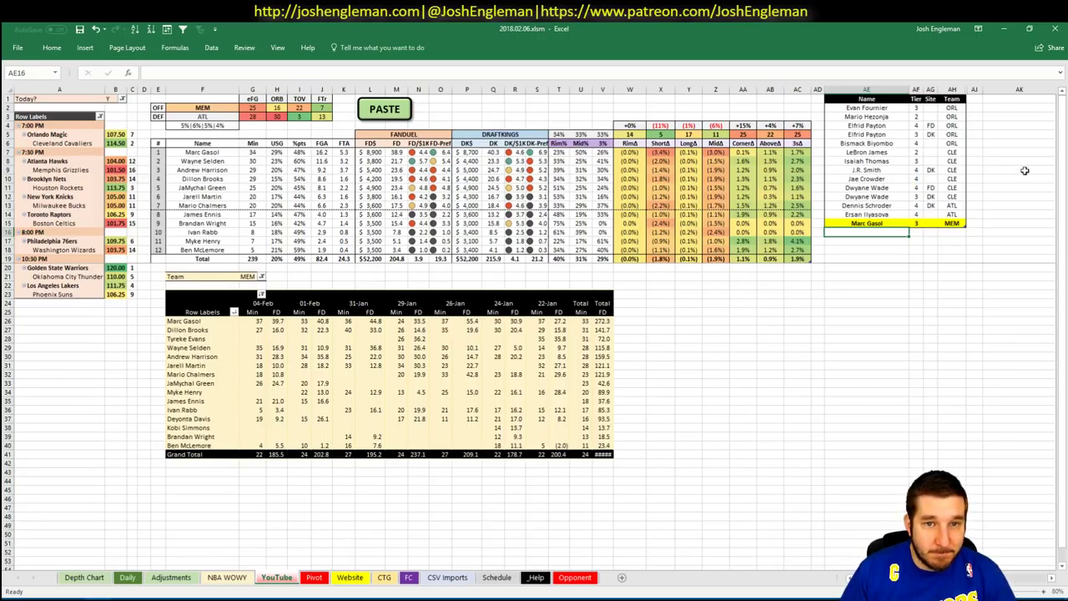
# - Add Wayne Selden to the picks list beneath Marc Gasol with tier 3
pyautogui.write('Wayne')
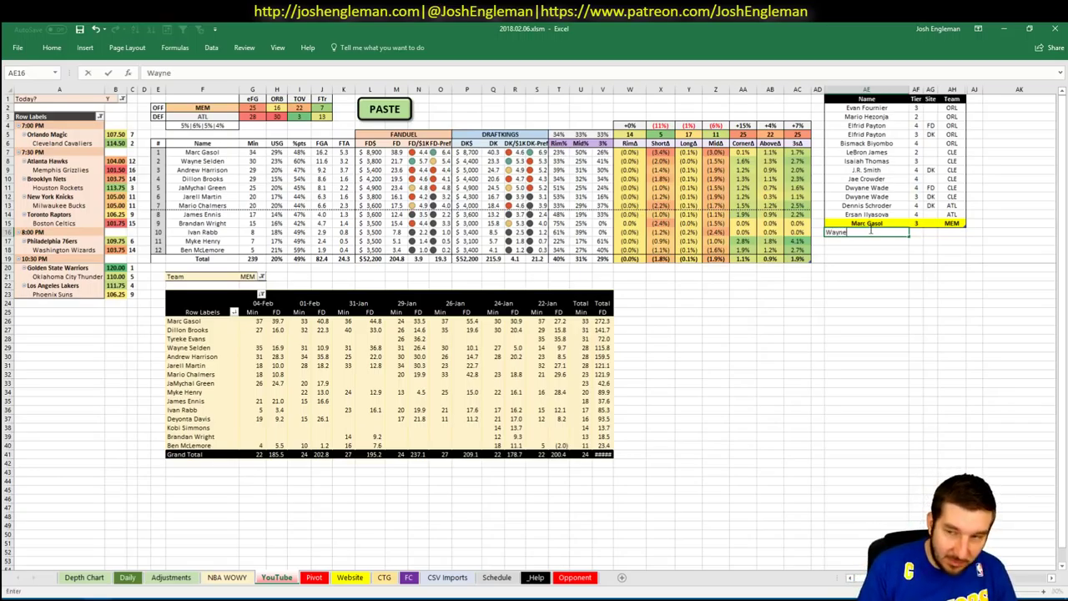
pyautogui.write(' Selden')
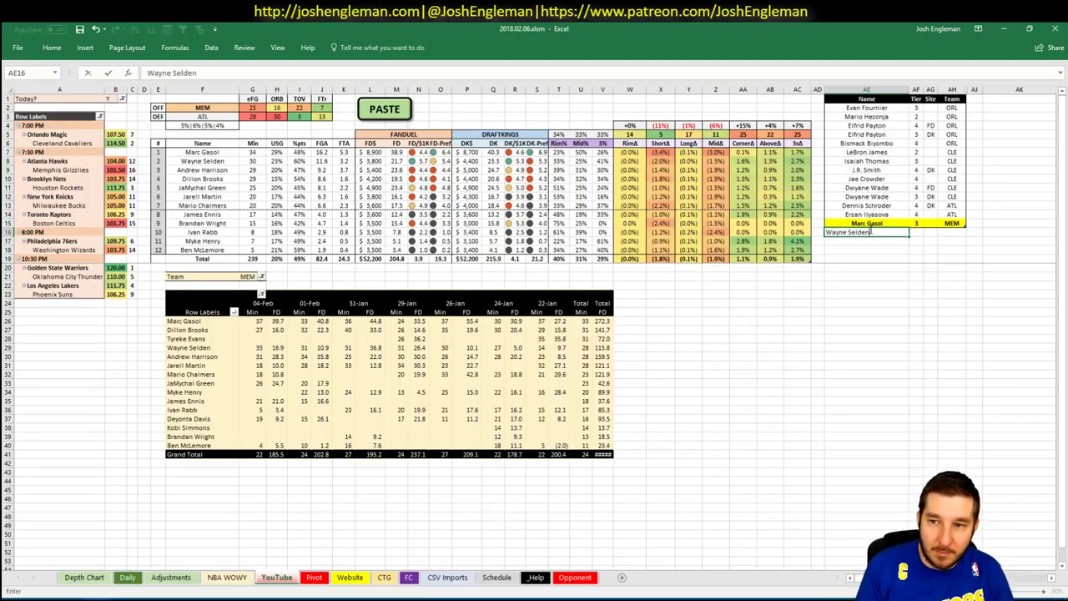
pyautogui.press('Return')
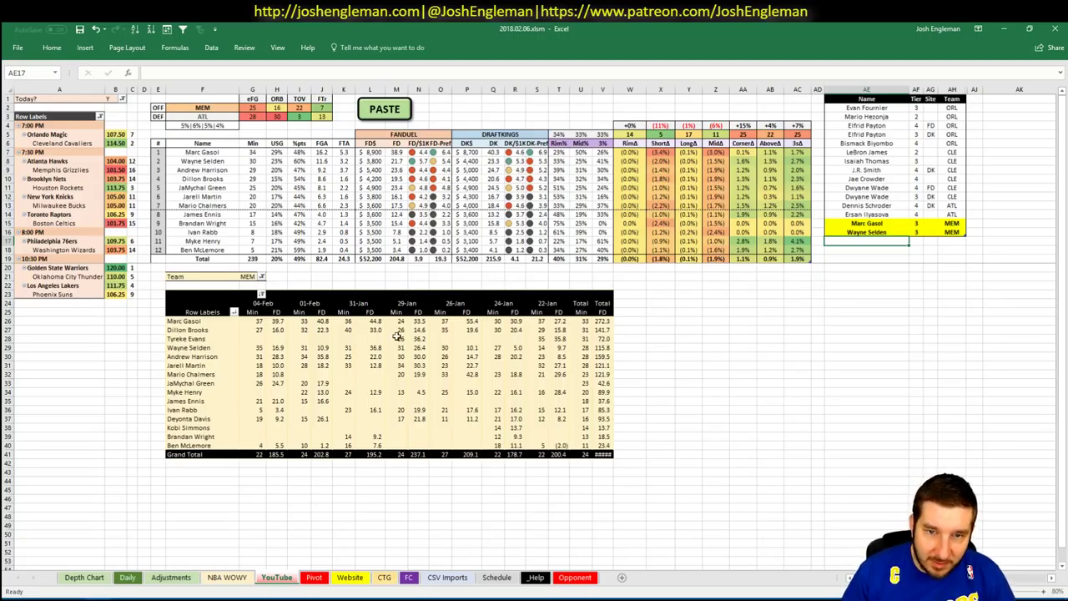
# - Add Andrew Harrison to the picks list beneath Wayne Selden with tier 4 and site DK
pyautogui.moveTo(354, 392)
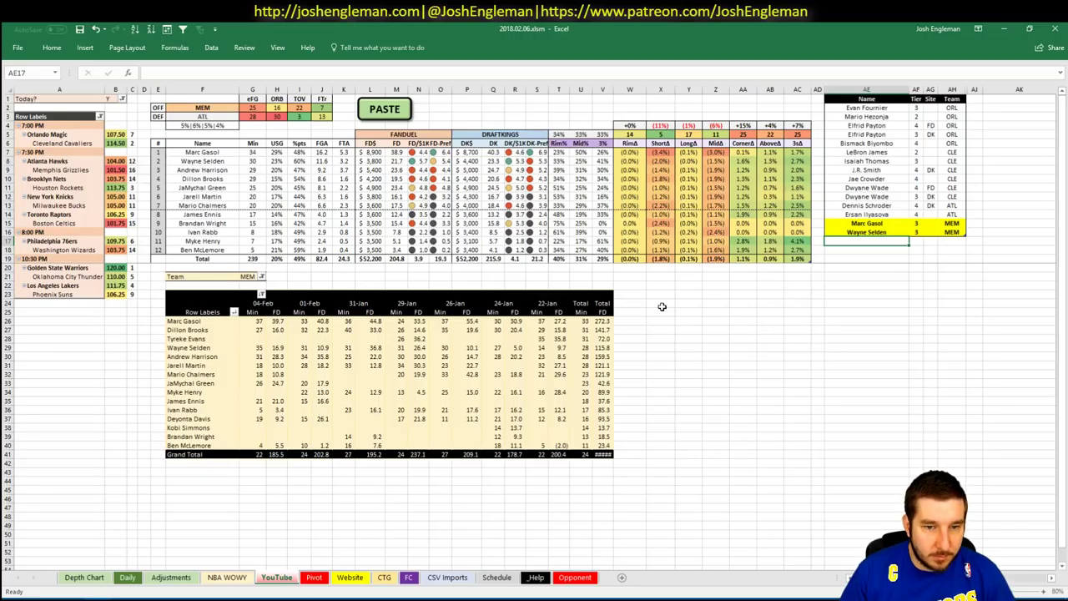
pyautogui.click(384, 107)
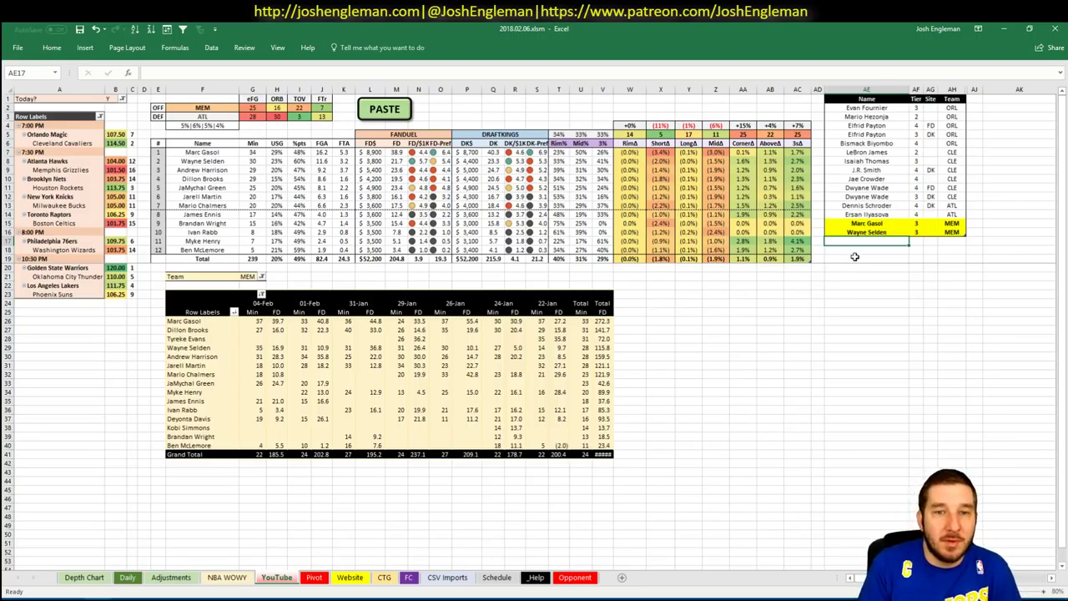
pyautogui.write('Andrew')
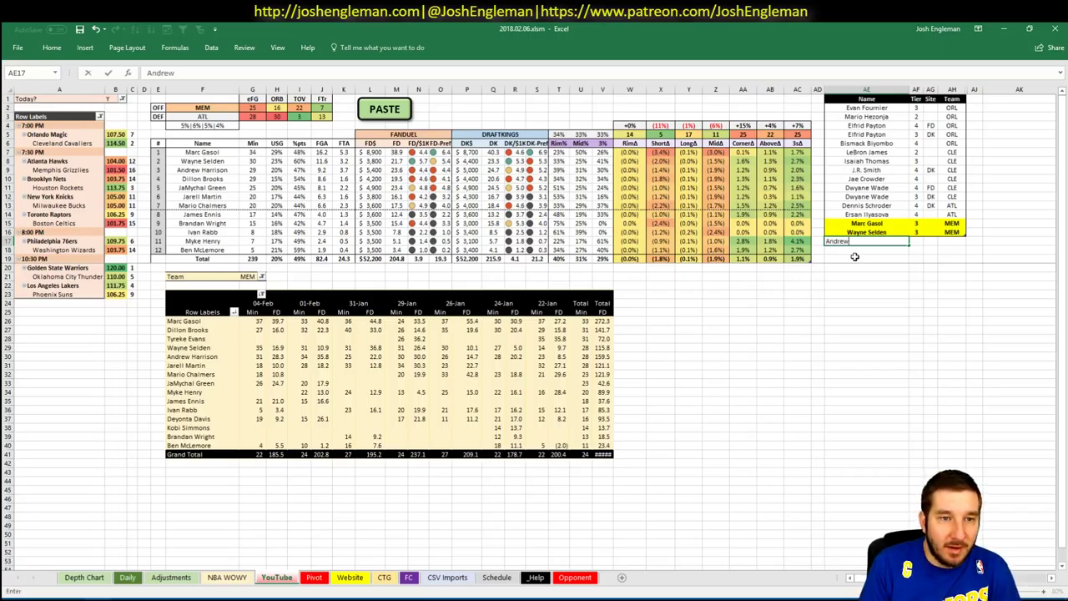
pyautogui.write(' Harrison')
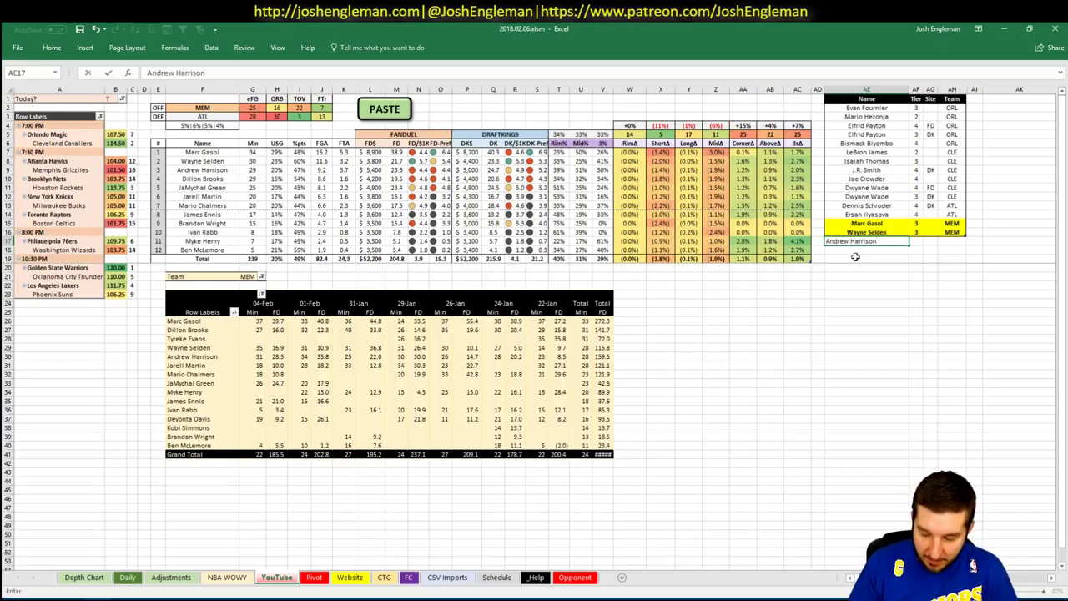
pyautogui.press('Tab')
pyautogui.press('Tab')
pyautogui.write('DK')
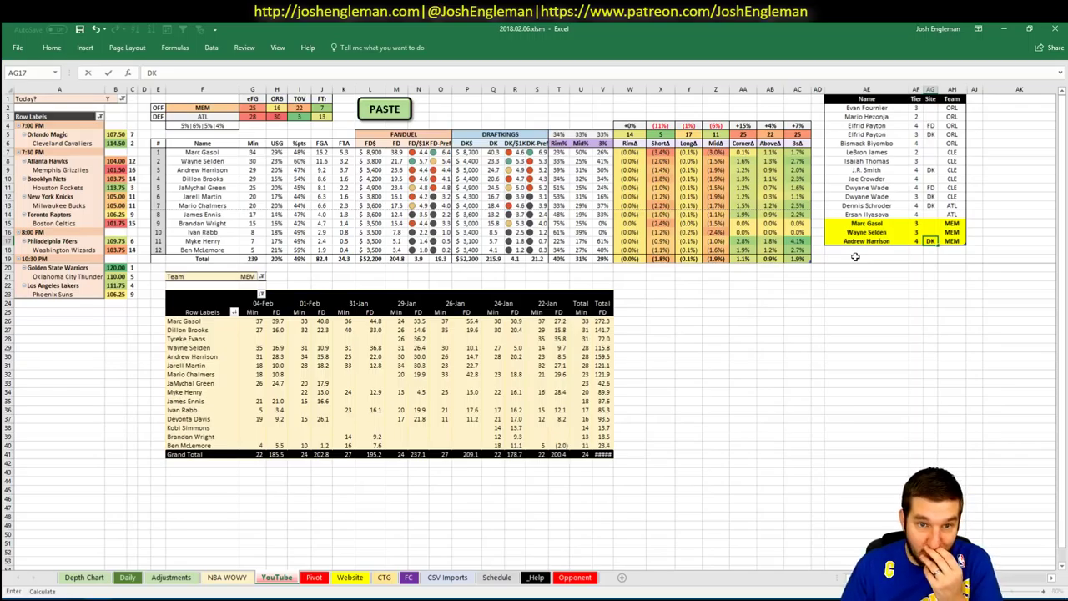
pyautogui.press('Return')
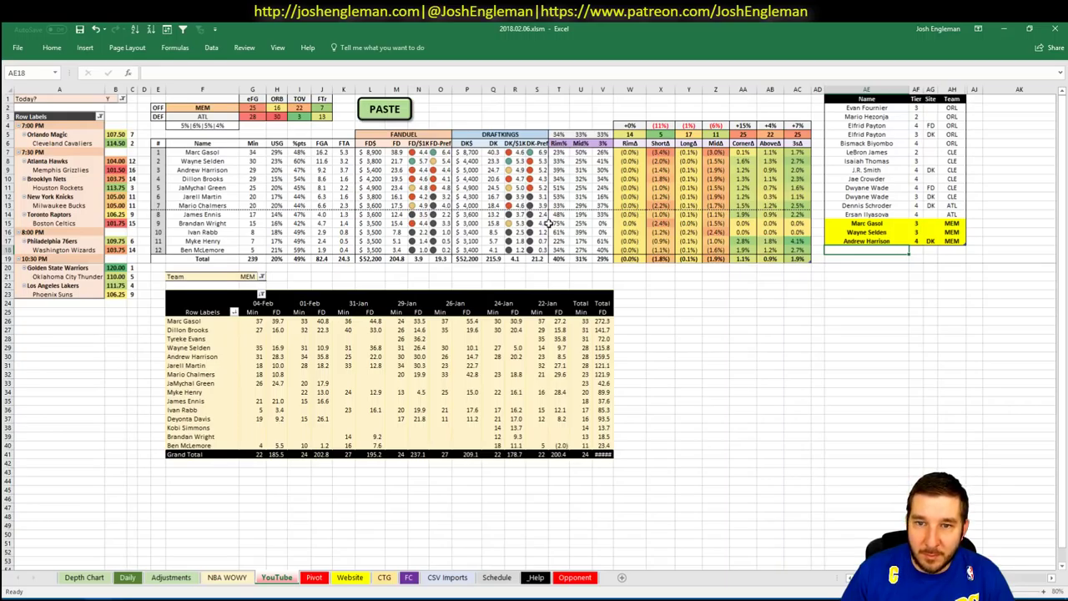
# - Widen the per-$1K and Pref columns for FanDuel and DraftKings, and narrow the shot-zone delta columns W to AC
pyautogui.rightClick(549, 224)
pyautogui.press('Escape')
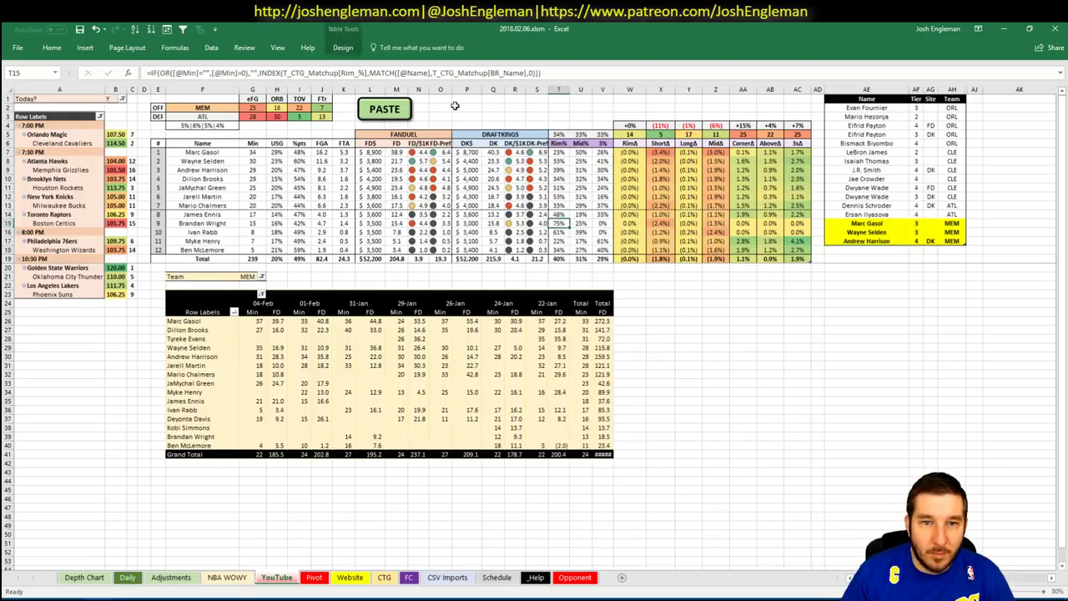
pyautogui.moveTo(451, 92); pyautogui.dragTo(457, 91)
pyautogui.moveTo(522, 94); pyautogui.dragTo(558, 89)
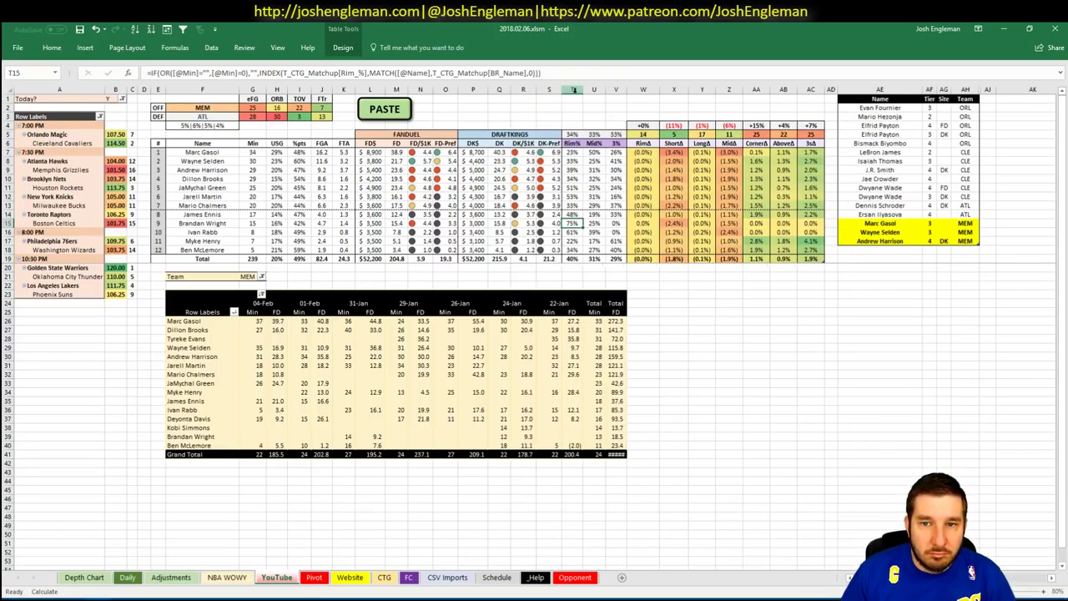
pyautogui.moveTo(642, 89); pyautogui.dragTo(791, 91)
pyautogui.click(756, 357)
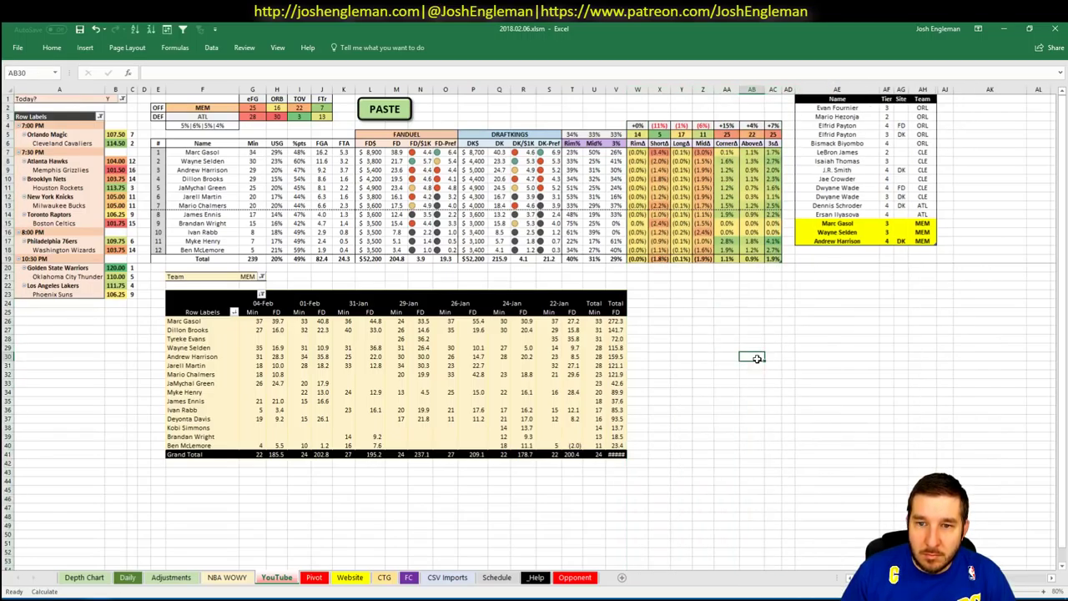
# - Switch the matchup sheet to Brooklyn by setting the offense team to BRK and filtering the game log pivot to BRK
pyautogui.click(228, 109)
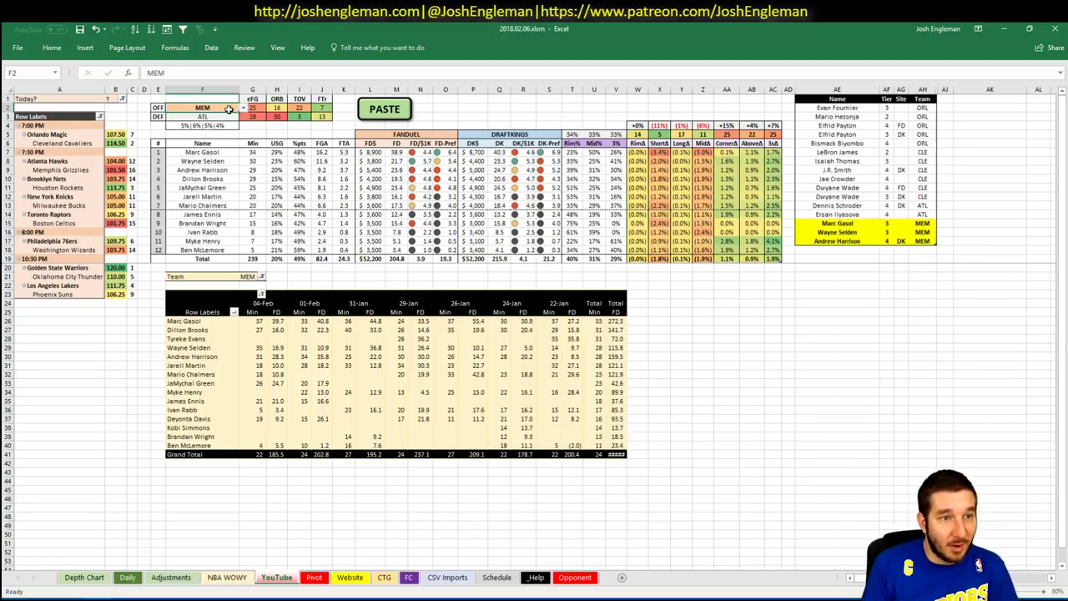
pyautogui.write('BR')
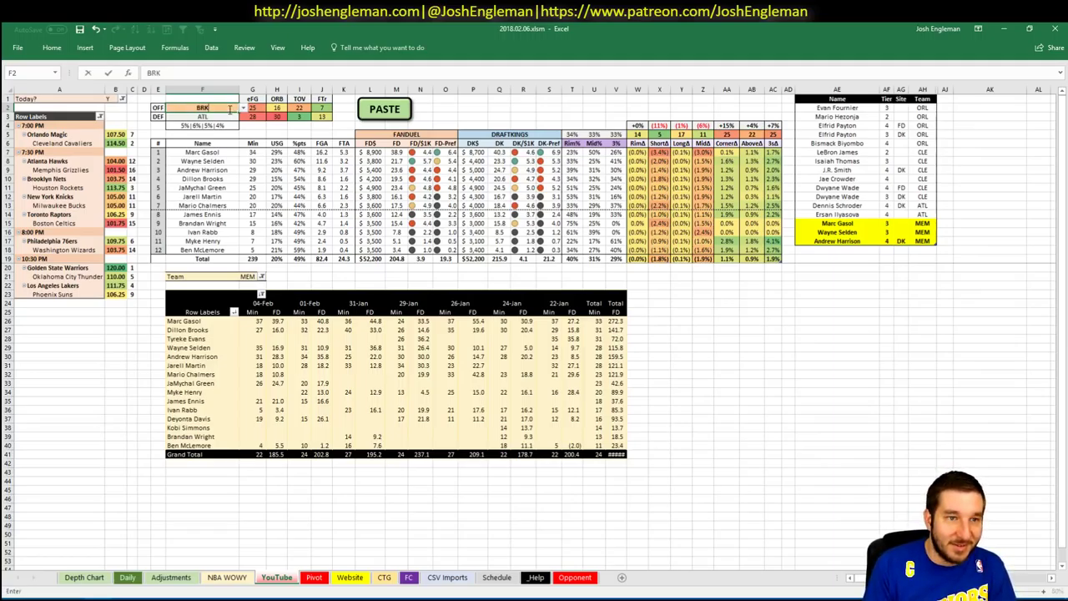
pyautogui.write('K')
pyautogui.press('Return')
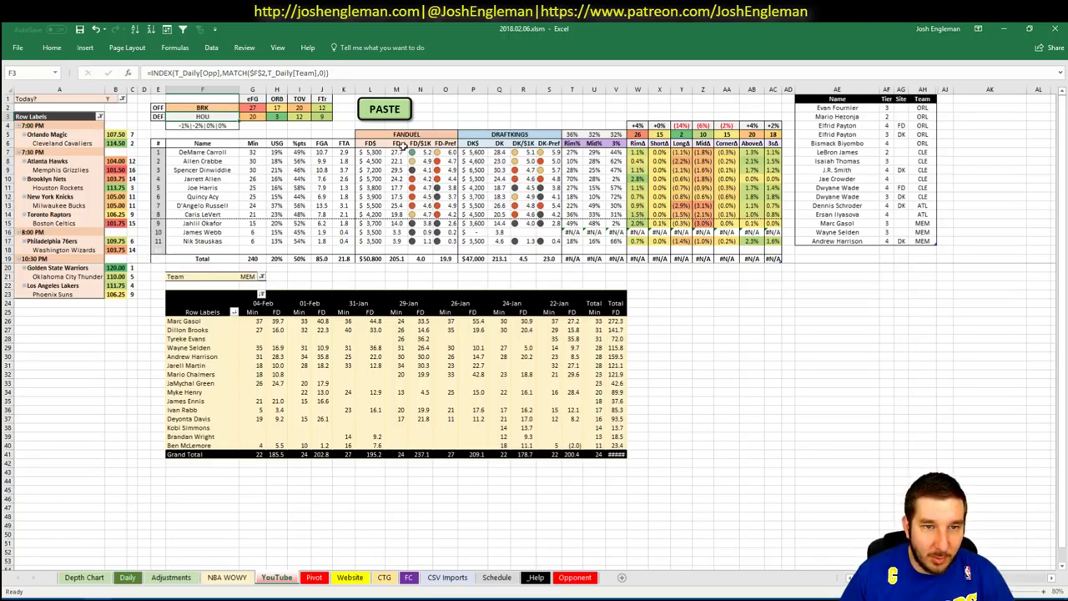
pyautogui.click(246, 279)
pyautogui.write('BRK')
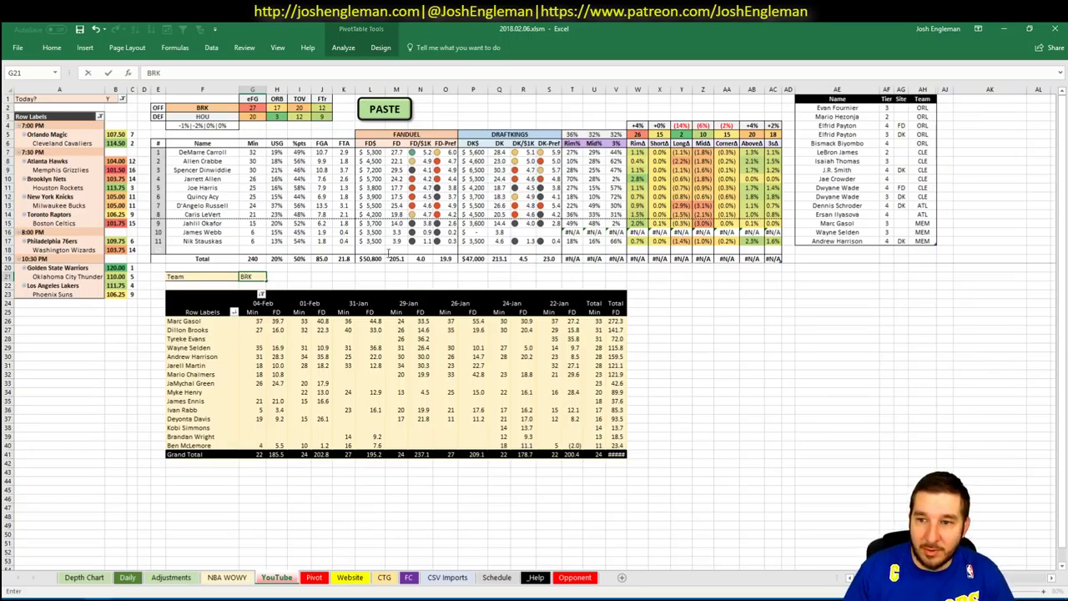
pyautogui.press('Return')
pyautogui.click(798, 374)
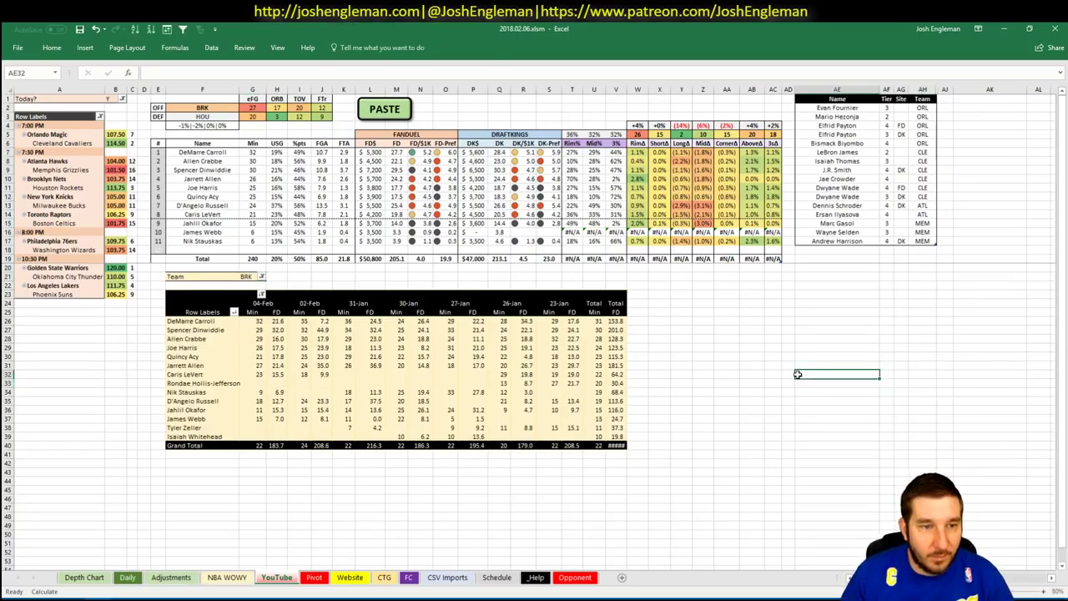
# - Unfreeze the current panes and freeze them again so that everything above row 41 stays fixed
pyautogui.click(7, 259)
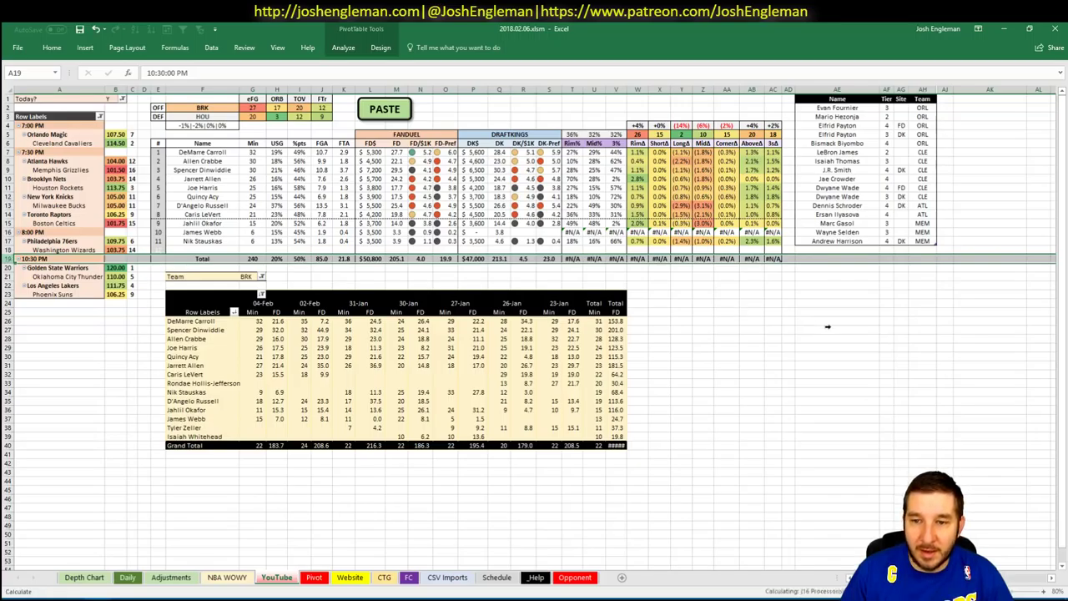
pyautogui.click(7, 454)
pyautogui.click(277, 48)
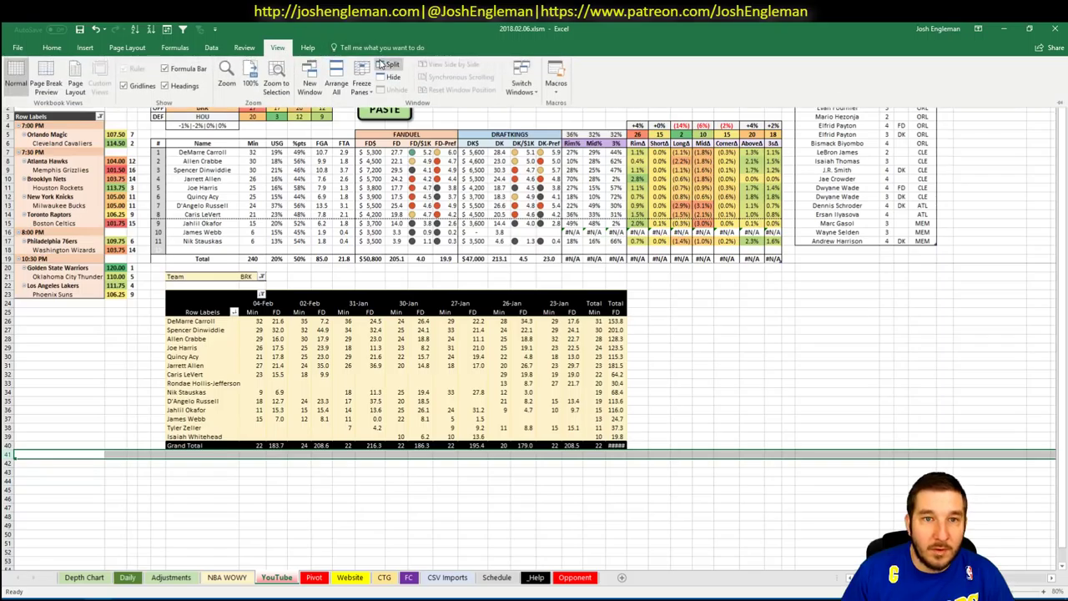
pyautogui.click(360, 80)
pyautogui.click(380, 112)
pyautogui.click(360, 79)
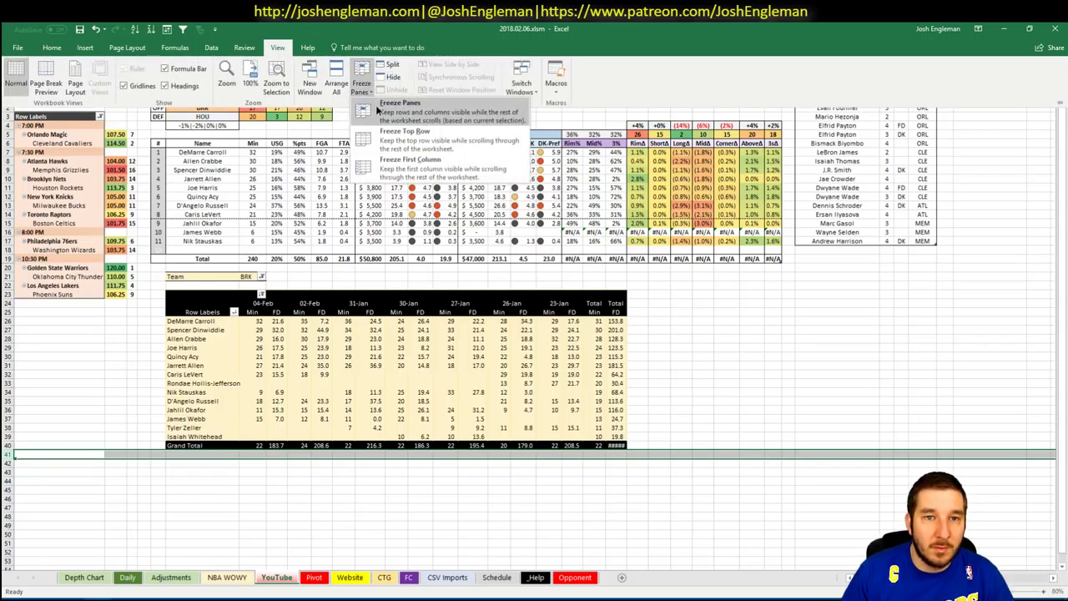
pyautogui.click(392, 111)
pyautogui.click(227, 473)
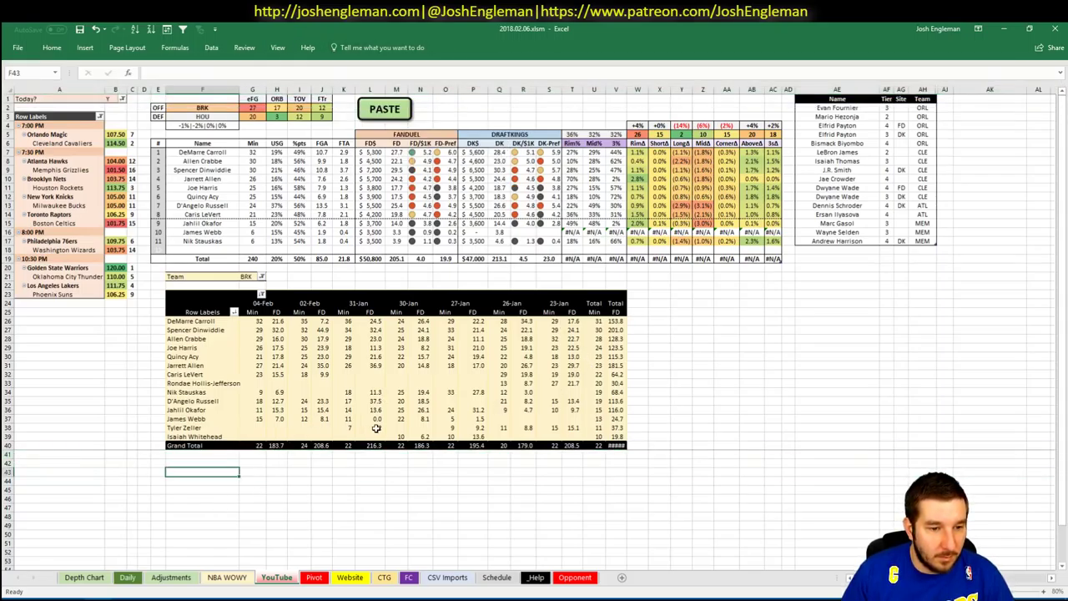
# - Expand the grouped columns on the Pivot sheet, examine the Brooklyn player projections, and return to the YouTube sheet
pyautogui.click(863, 249)
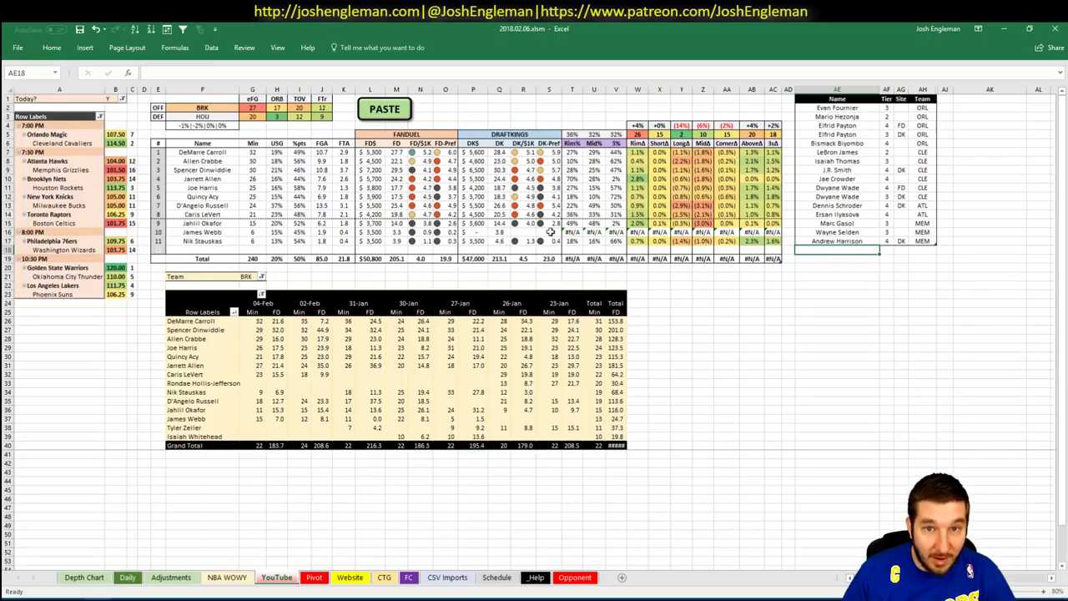
pyautogui.click(311, 576)
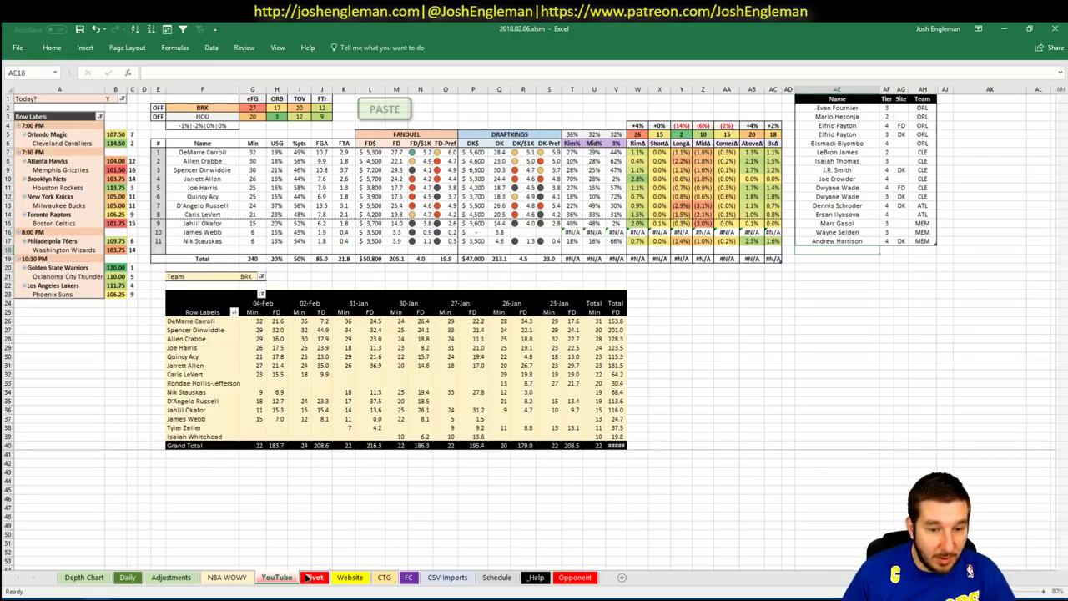
pyautogui.hotkey('ctrl', 'Home')
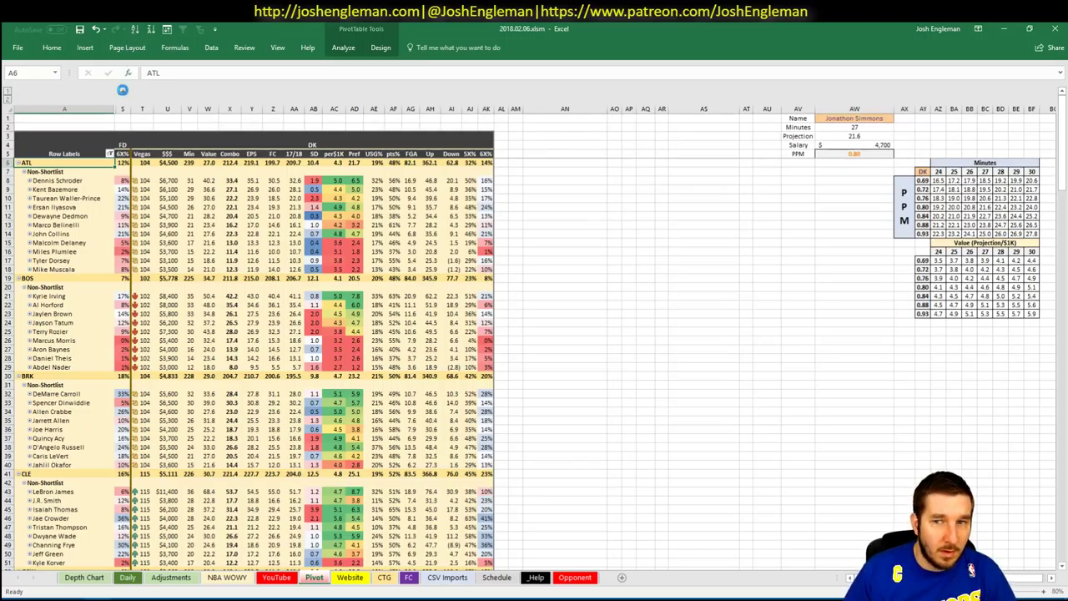
pyautogui.click(122, 90)
pyautogui.click(154, 198)
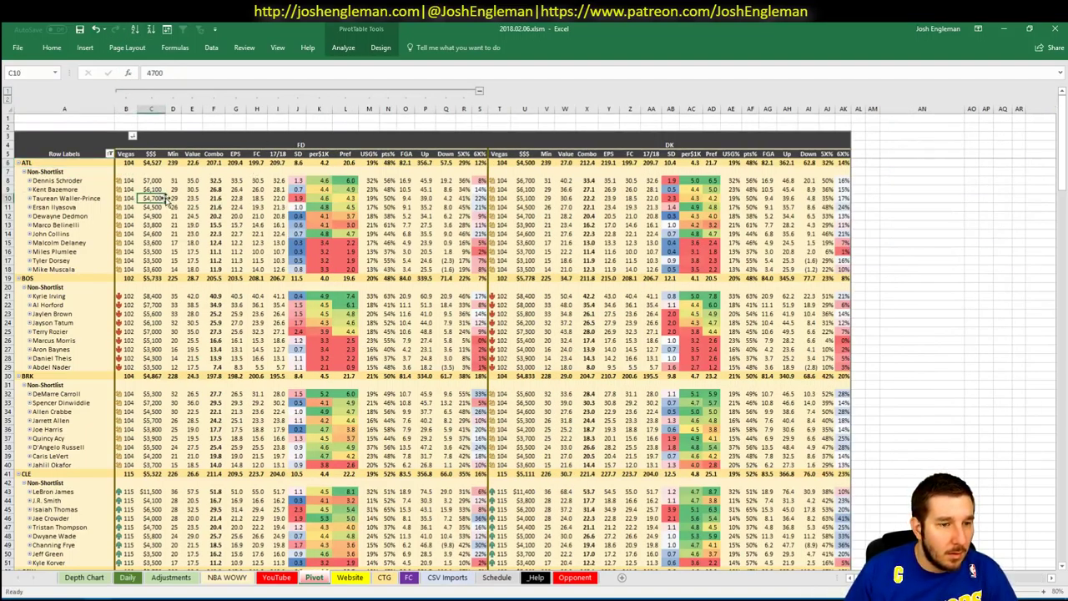
pyautogui.scroll(-6, 175, 209)
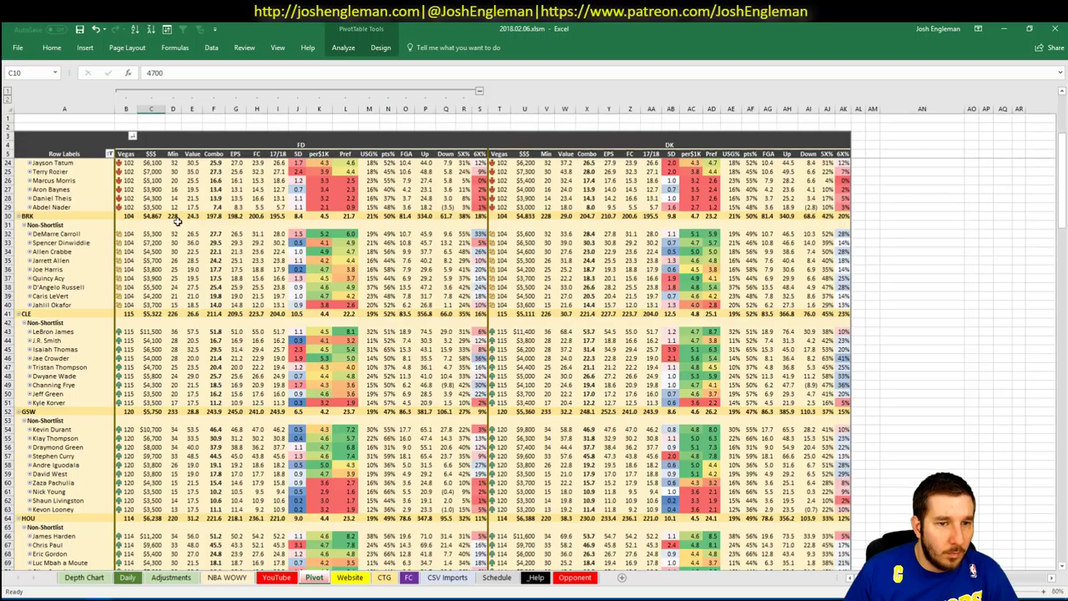
pyautogui.click(276, 577)
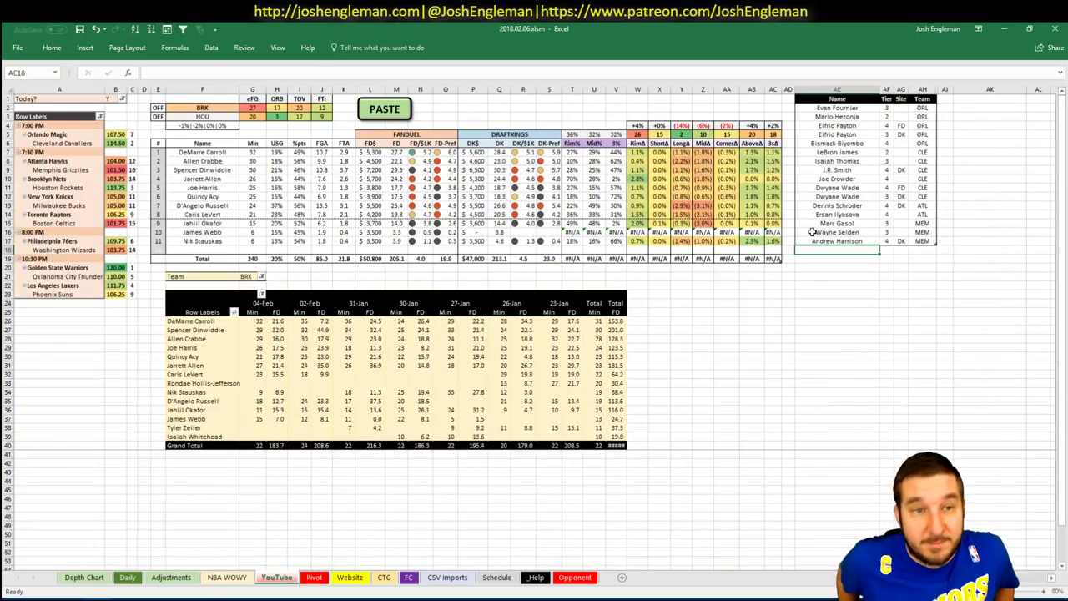
# - Add DeMarre Carroll to the picks list in cell AE18 with tier 3
pyautogui.write('D')
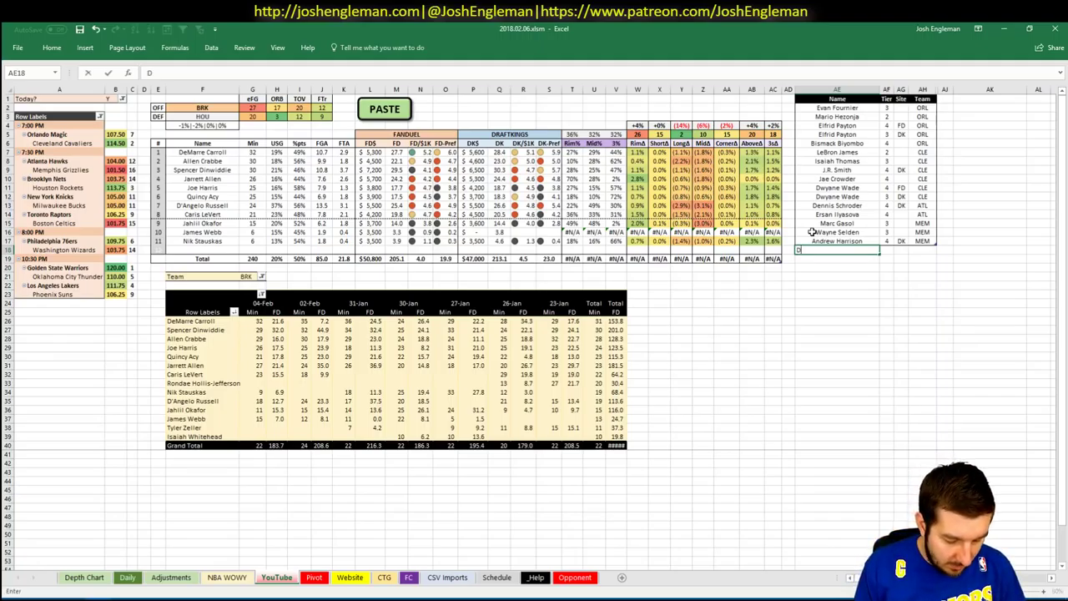
pyautogui.write('eMarre Carroll')
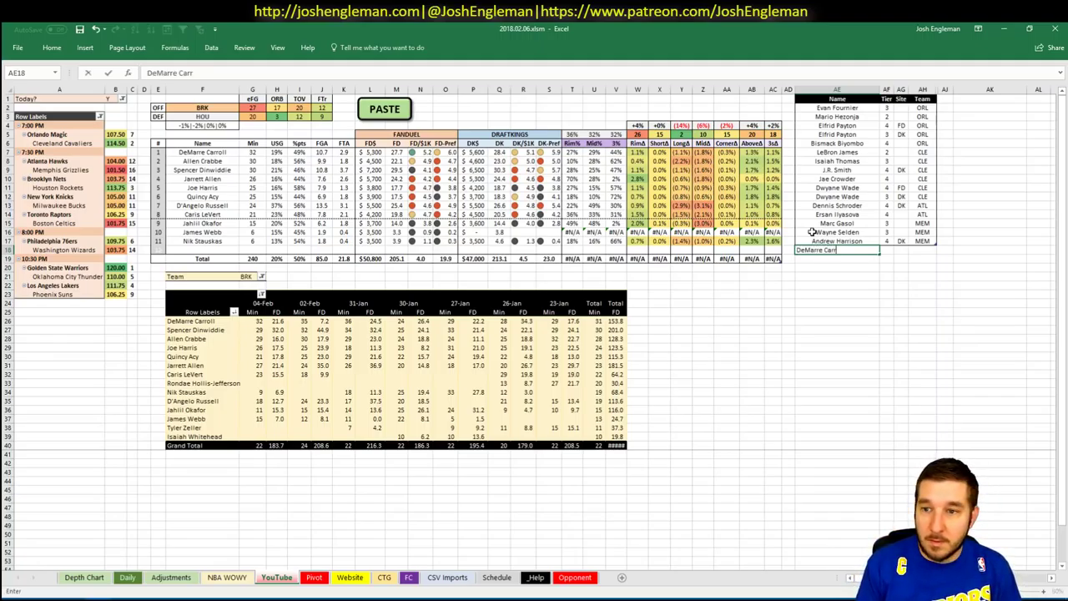
pyautogui.hotkey('ctrl', 'Return')
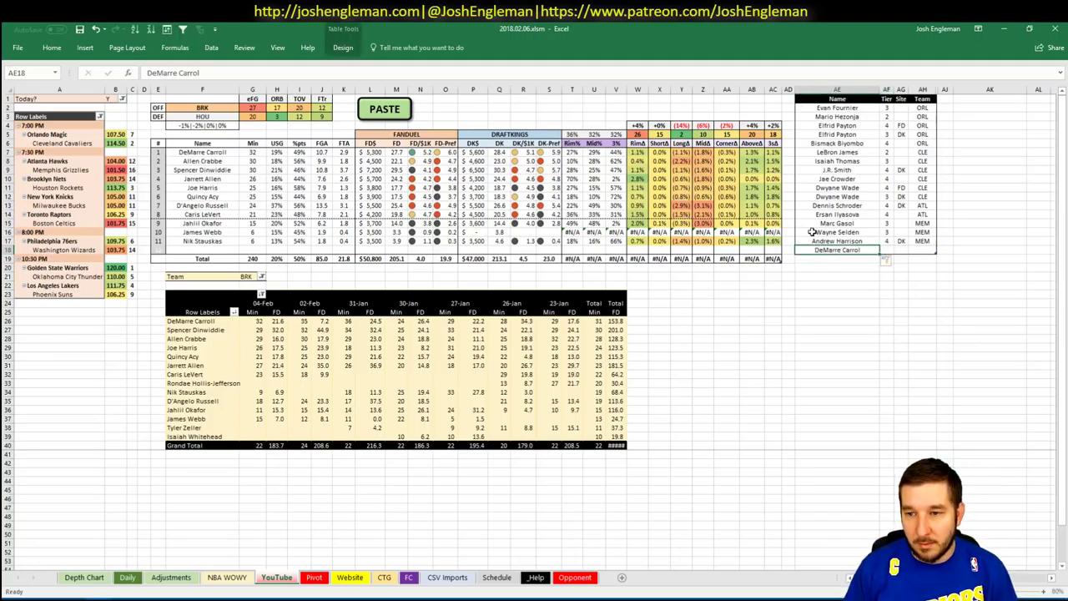
pyautogui.press('F2')
pyautogui.write('l')
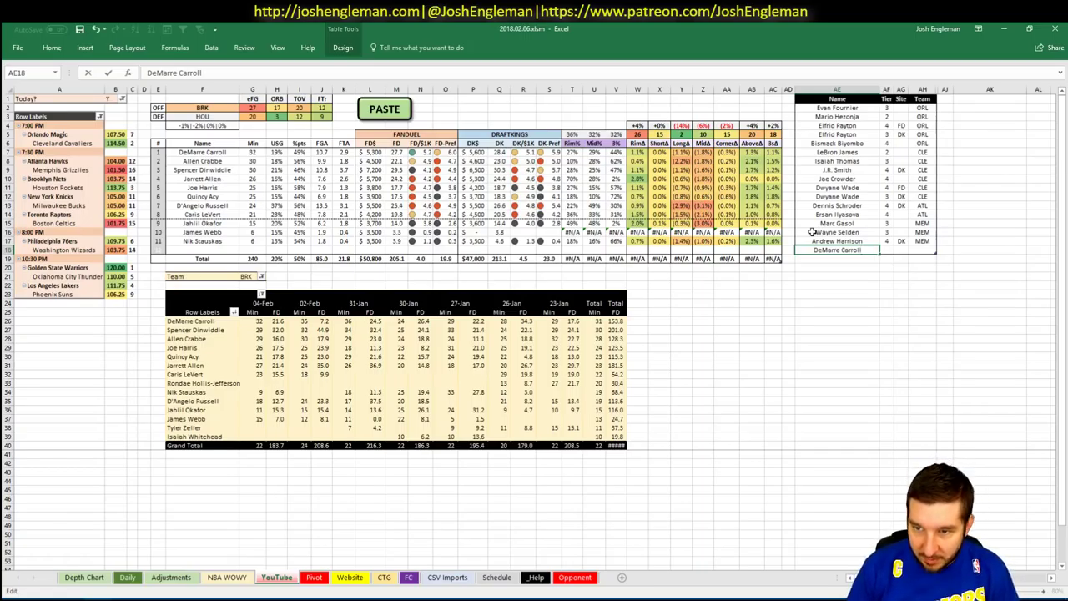
pyautogui.press('Tab')
pyautogui.write('3')
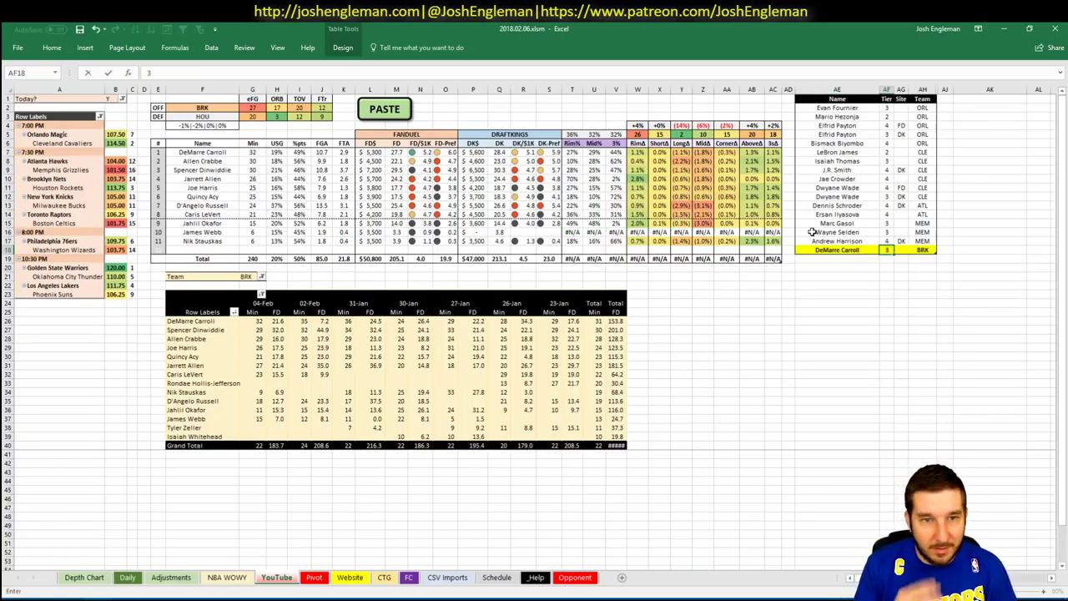
pyautogui.press('Return')
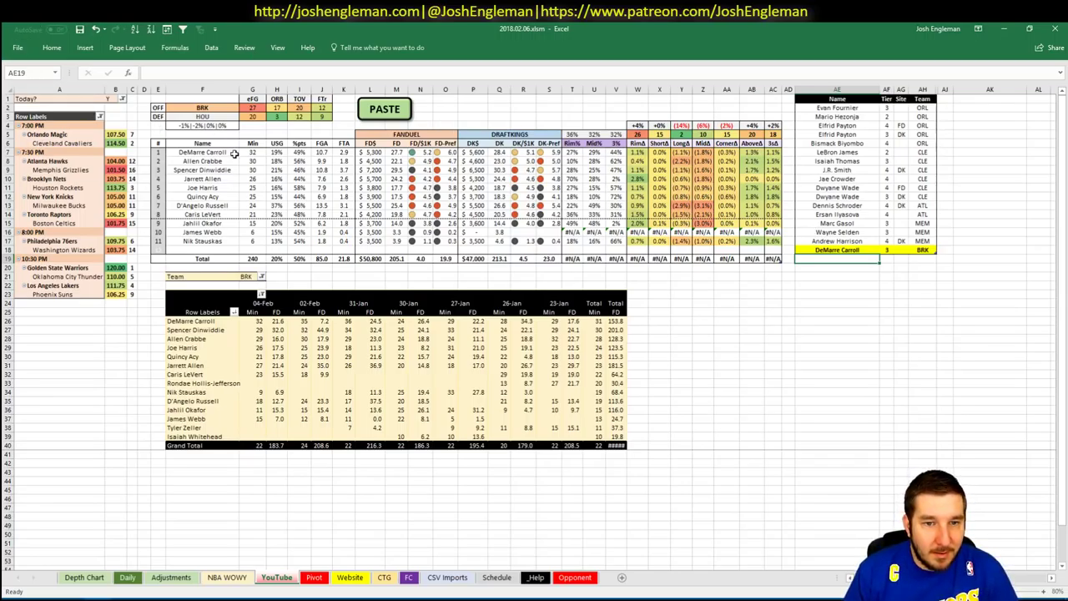
# - Set the offense team in cell F2 to HOU
pyautogui.click(218, 108)
pyautogui.write('HOU')
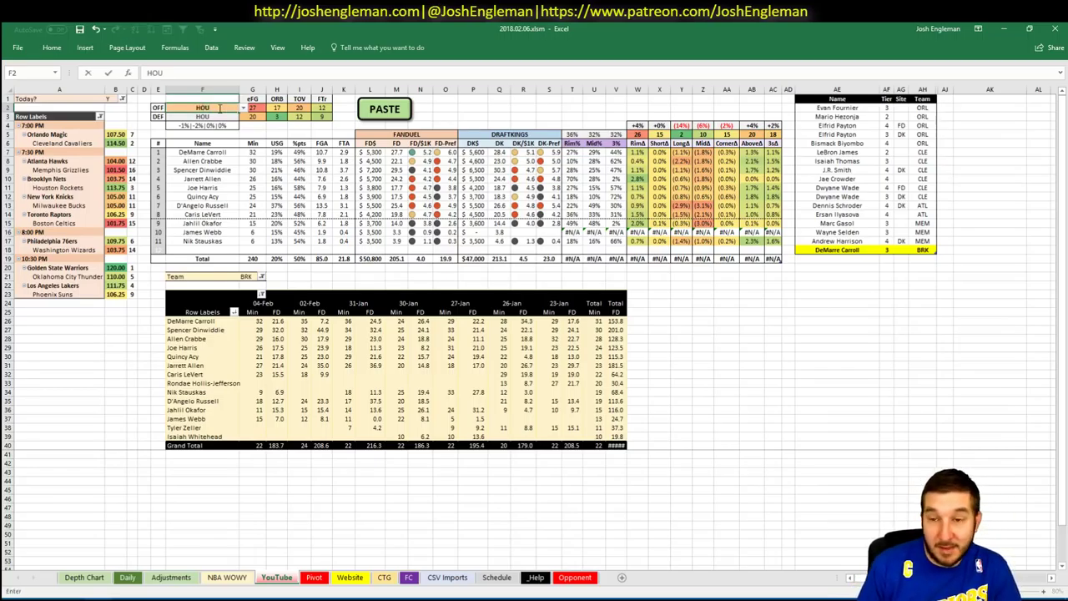
pyautogui.press('Return')
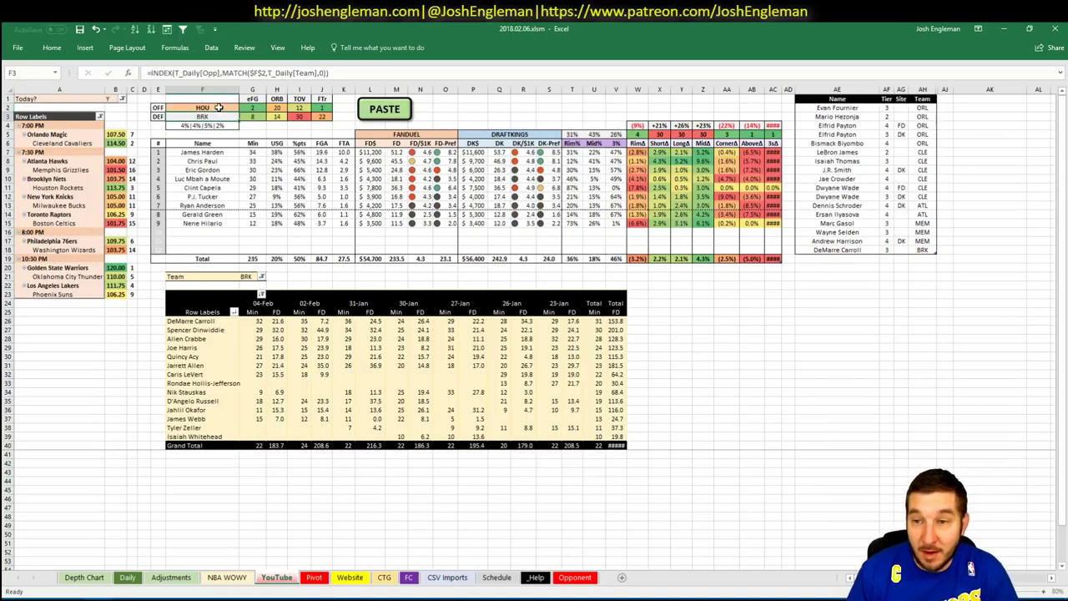
# - Widen the shot-zone delta columns W to AC so their percentages fit
pyautogui.doubleClick(781, 87)
pyautogui.moveTo(637, 90); pyautogui.dragTo(766, 89)
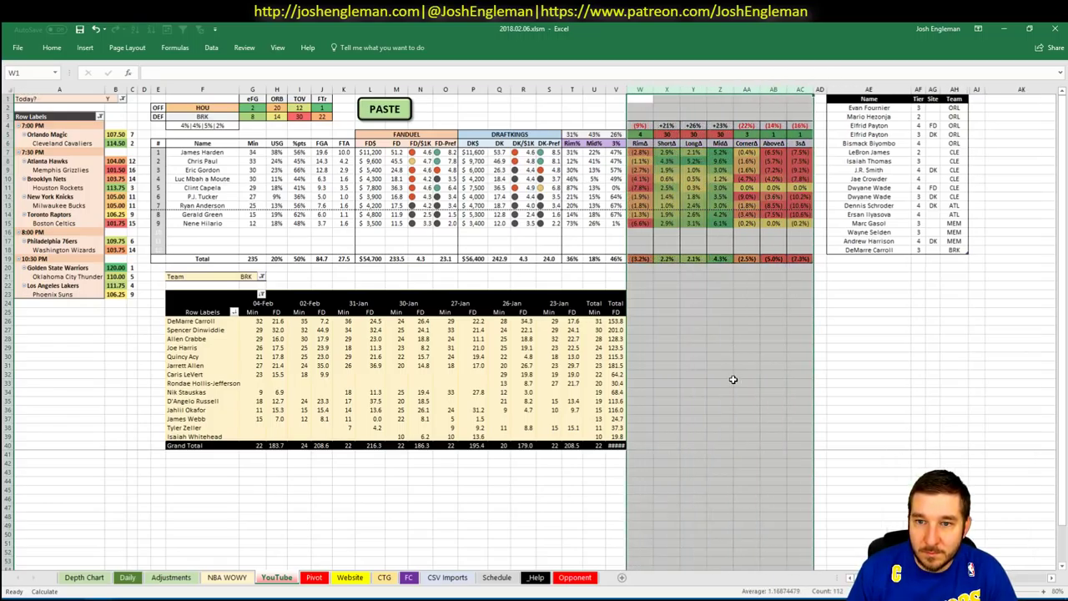
pyautogui.click(722, 357)
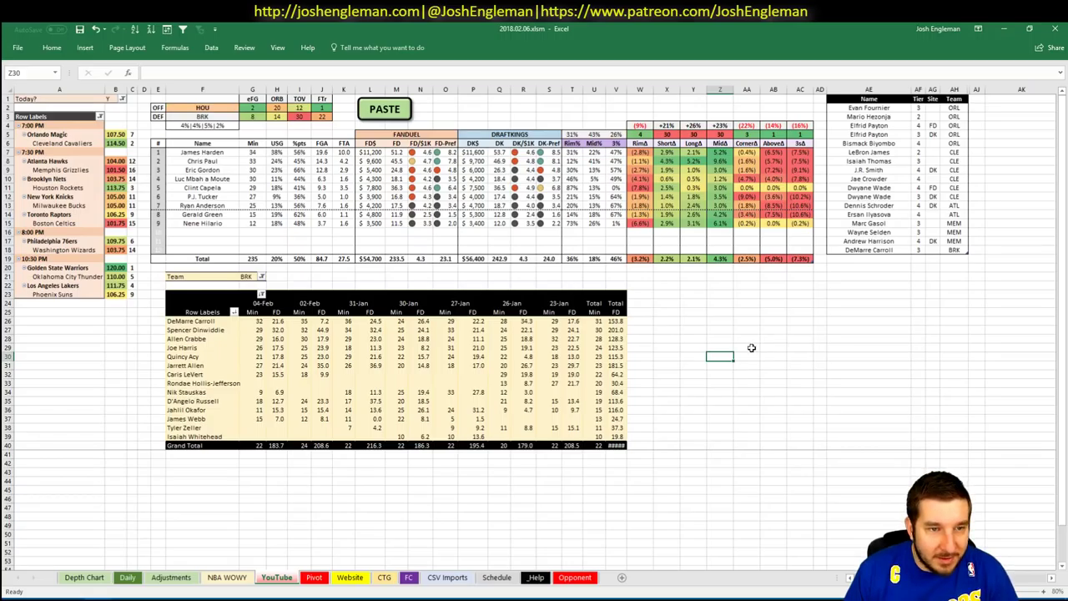
pyautogui.click(819, 346)
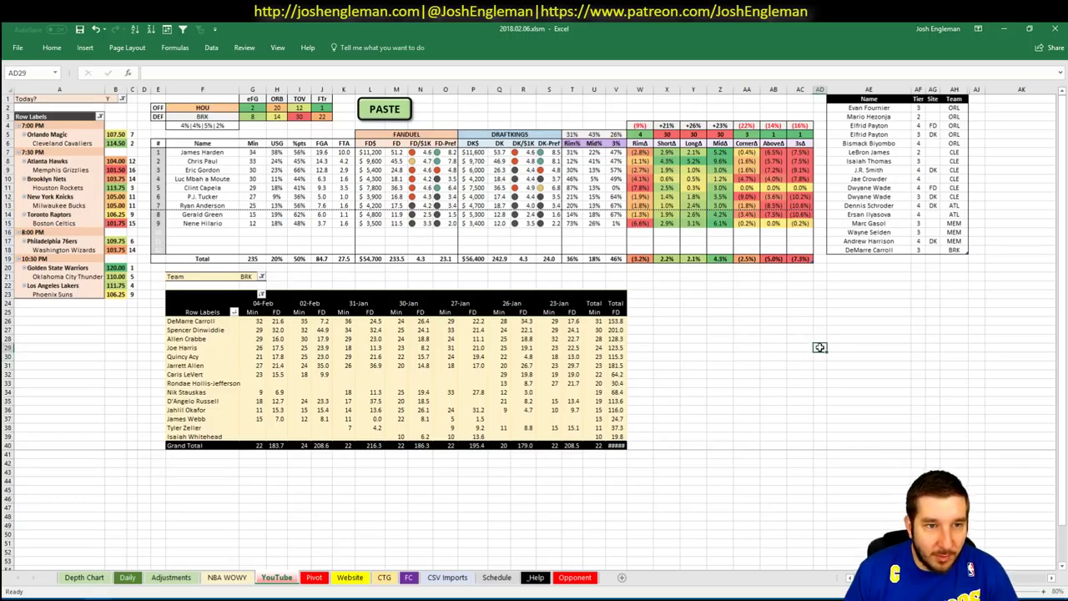
pyautogui.click(870, 257)
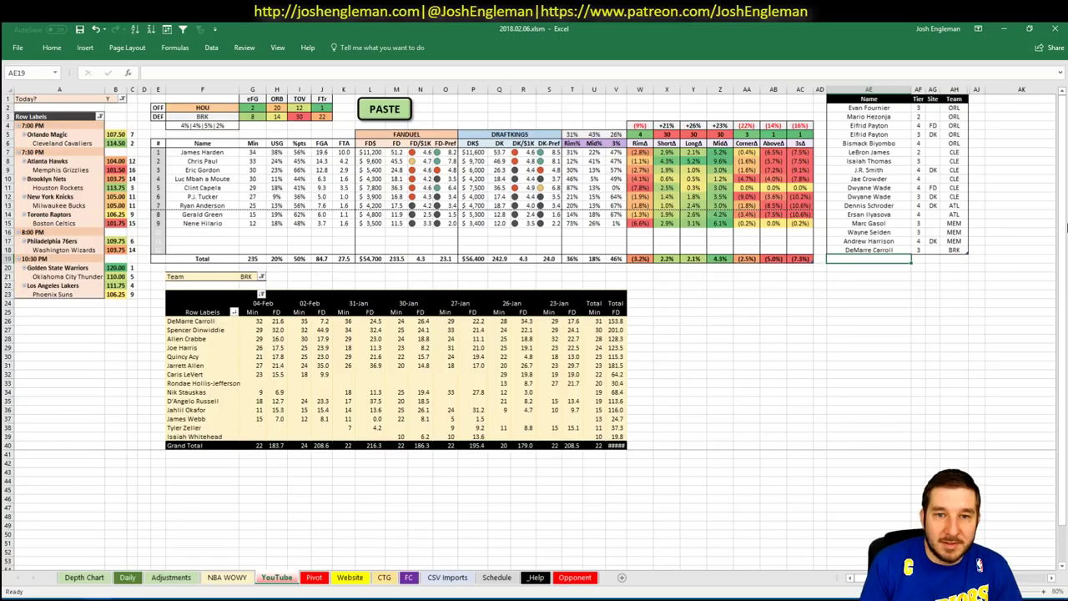
# - Filter the game log pivot to HOU and slightly narrow column G
pyautogui.click(249, 276)
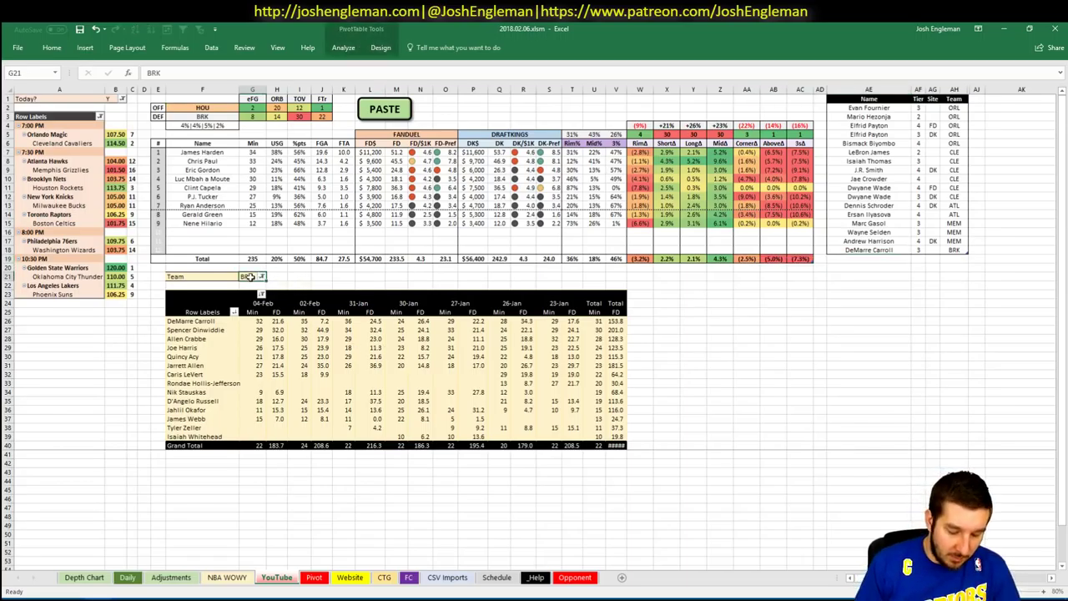
pyautogui.write('HOU')
pyautogui.press('Return')
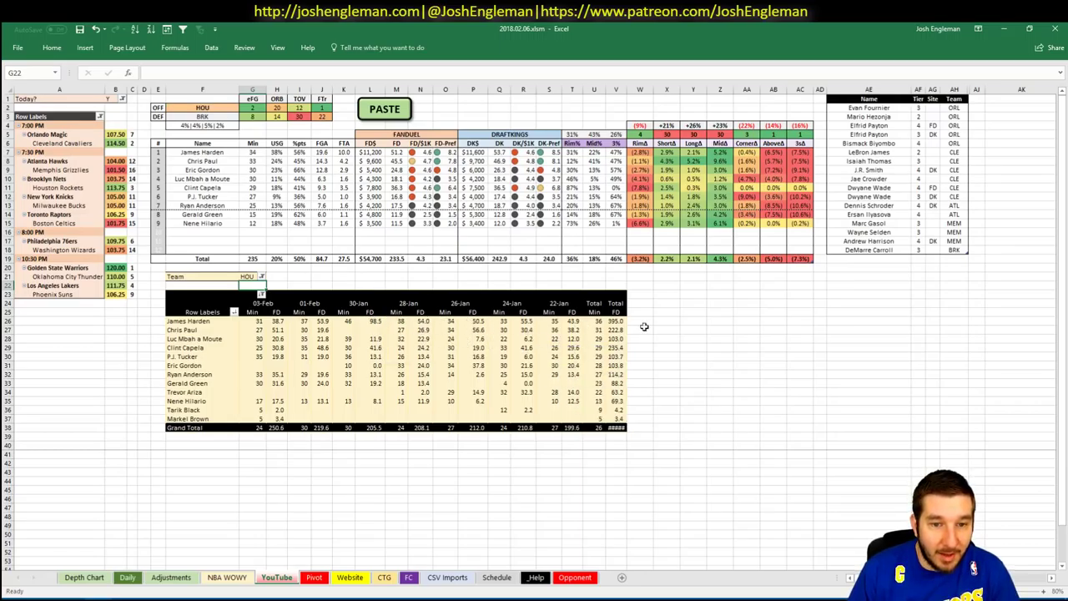
pyautogui.click(889, 259)
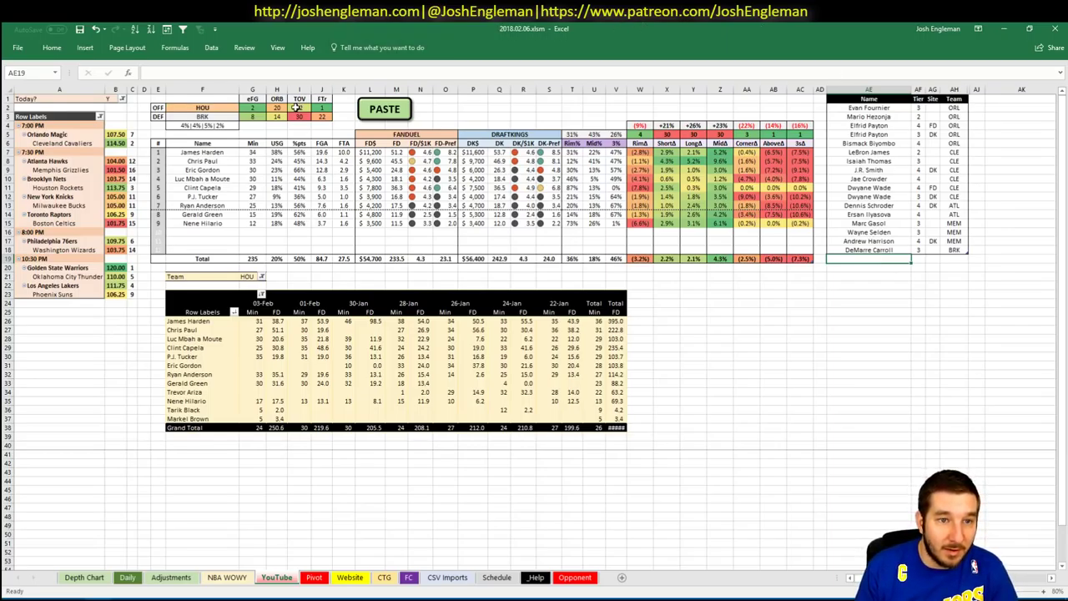
pyautogui.moveTo(265, 89); pyautogui.dragTo(259, 88)
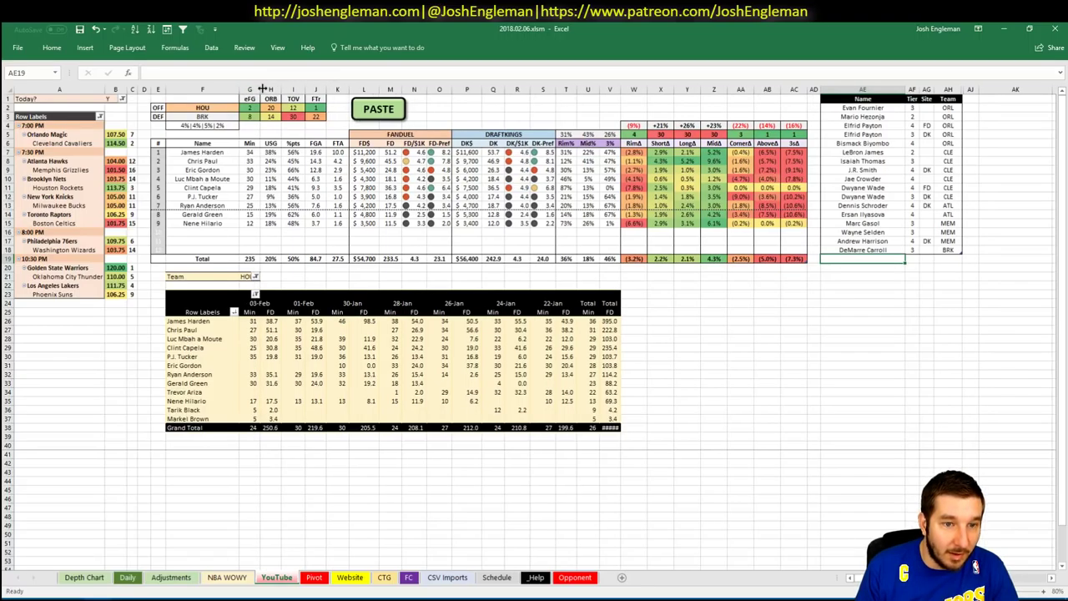
# - Add James Harden to the picks list in cell AE19 with tier 2
pyautogui.write('James Harden')
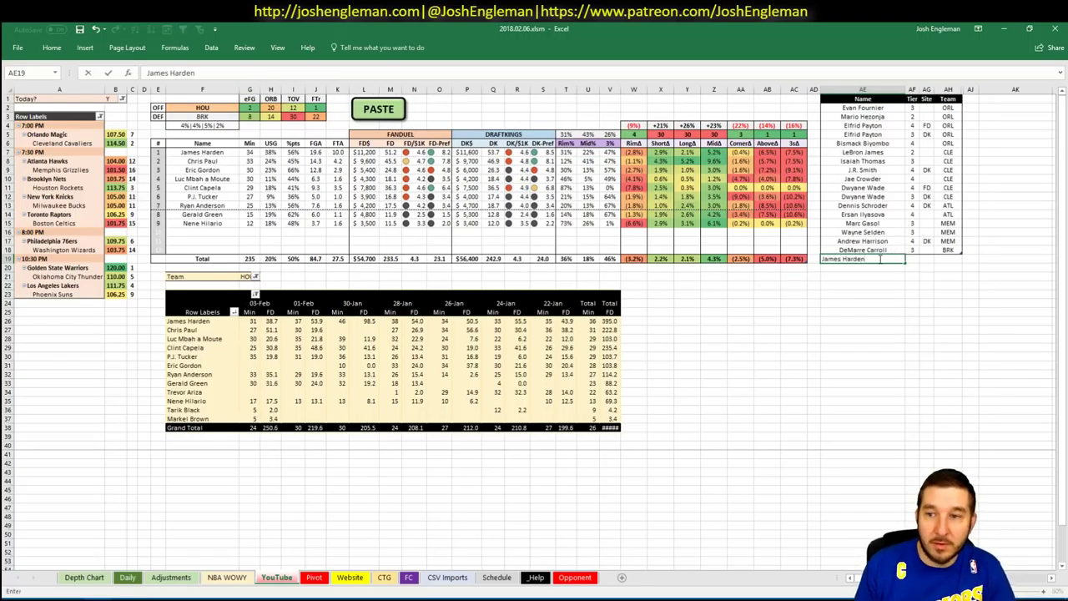
pyautogui.press('Tab')
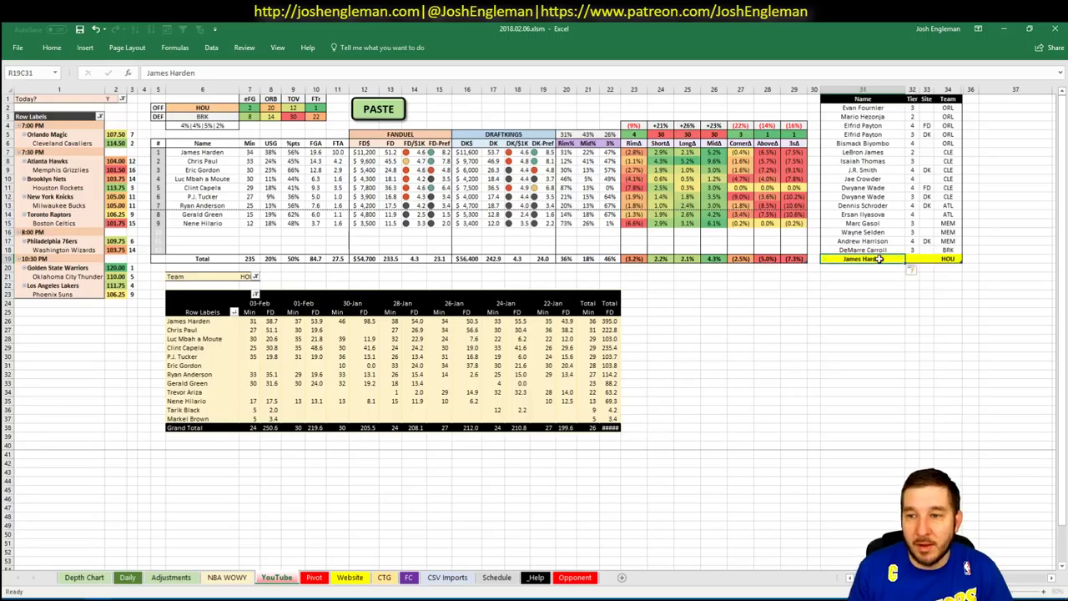
pyautogui.write('2')
pyautogui.press('Return')
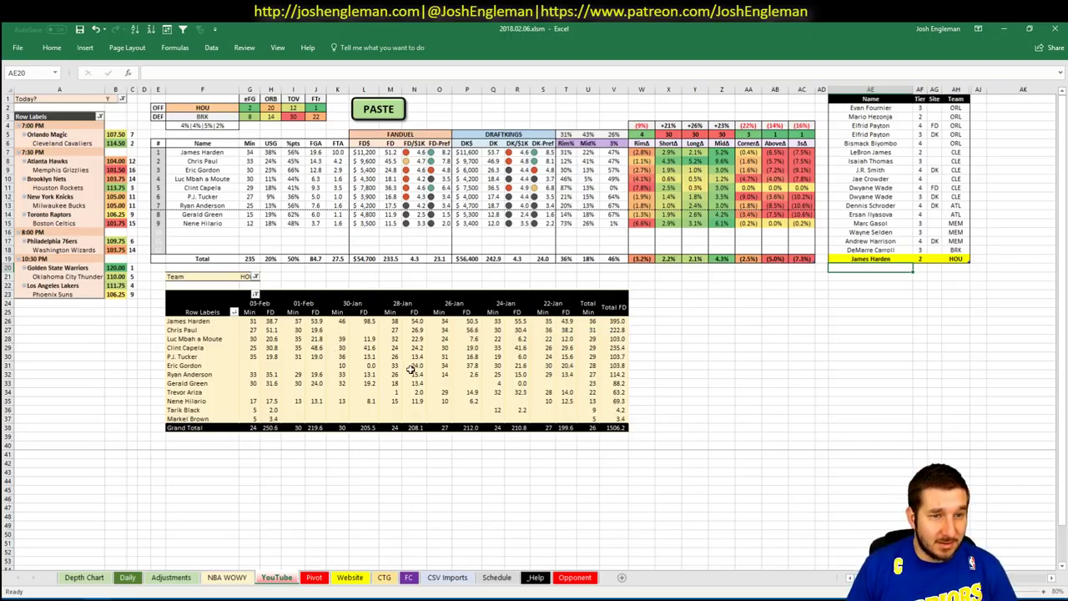
pyautogui.click(716, 319)
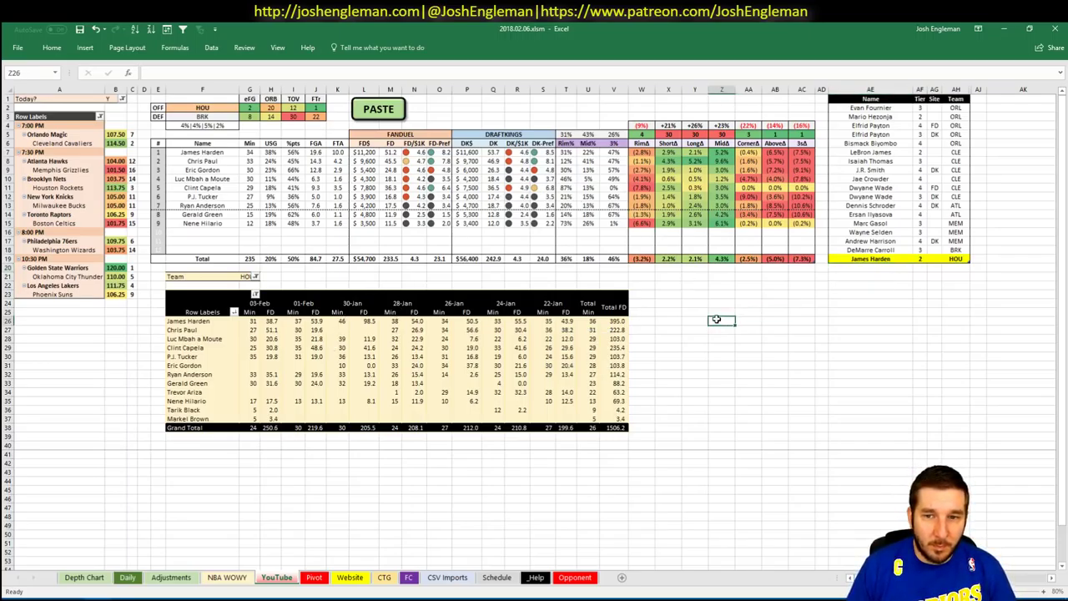
# - Add Chris Paul to the picks list in cell AE20 with tier 3
pyautogui.click(642, 294)
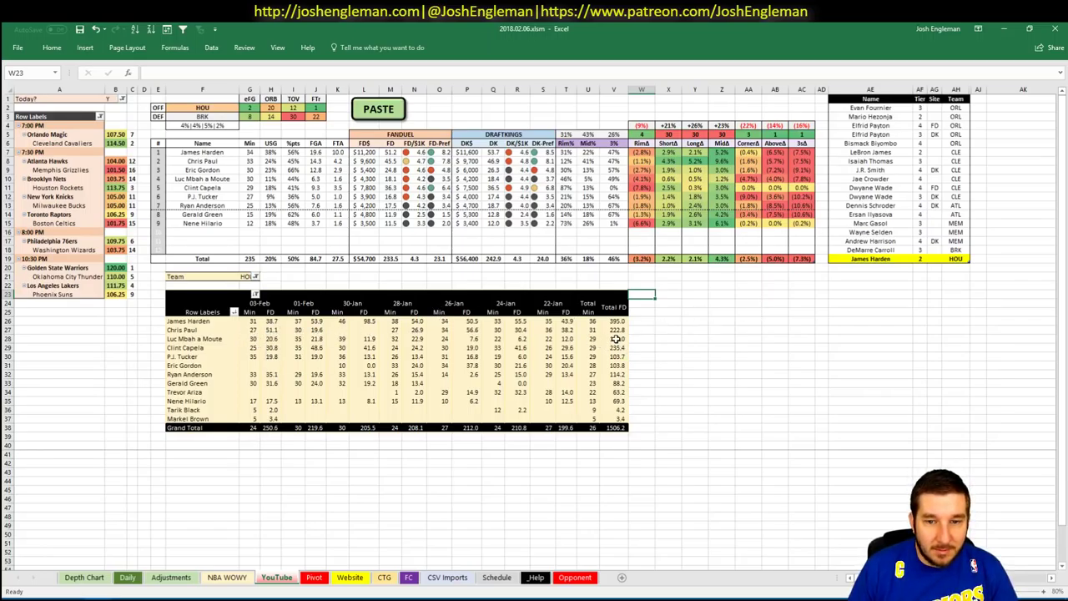
pyautogui.click(840, 267)
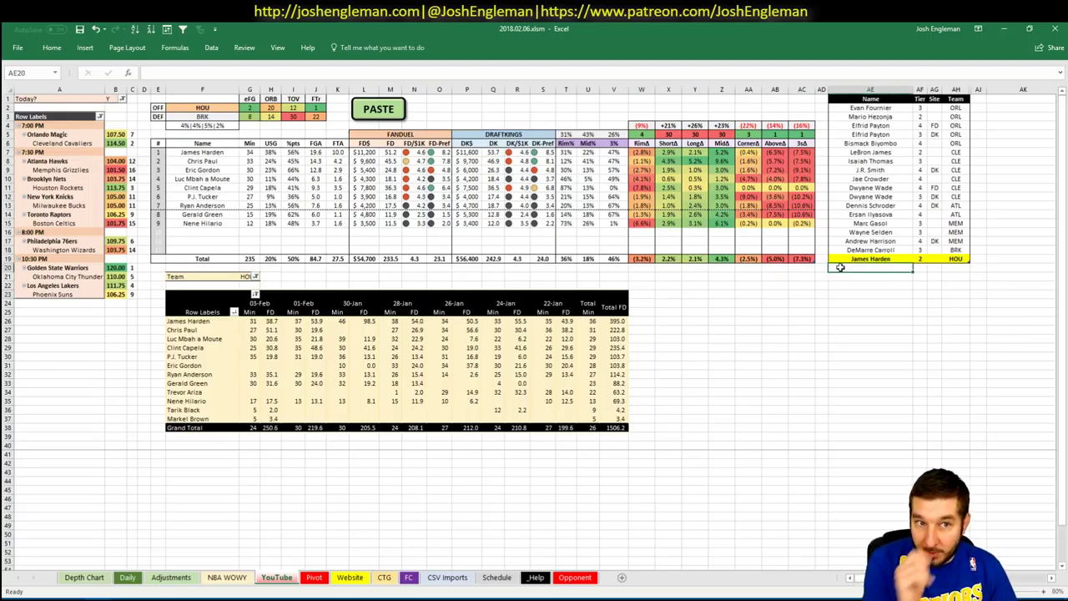
pyautogui.write('Chris Paul')
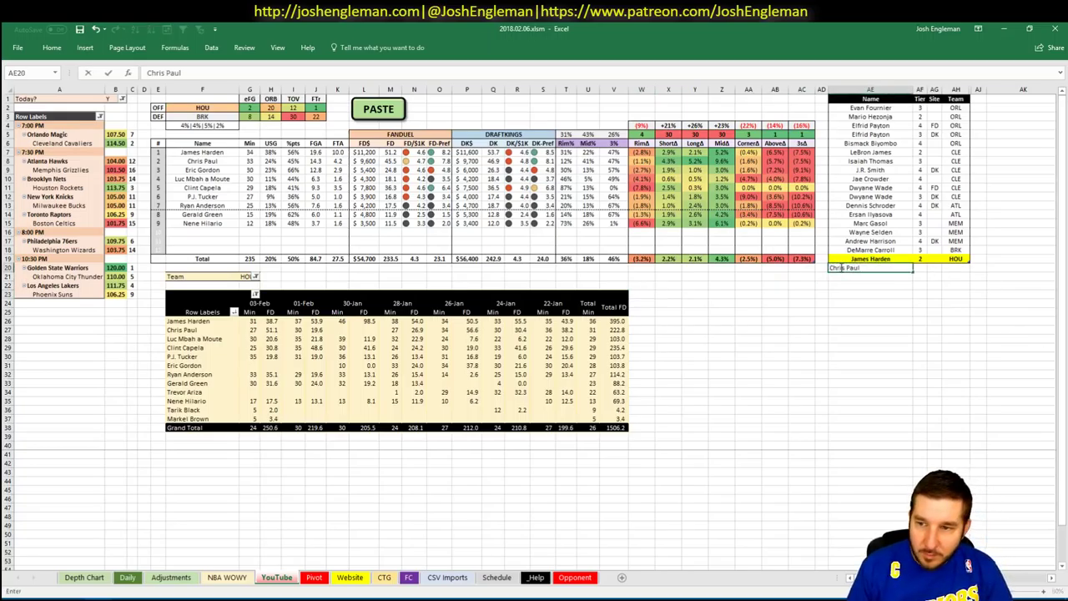
pyautogui.press('Tab')
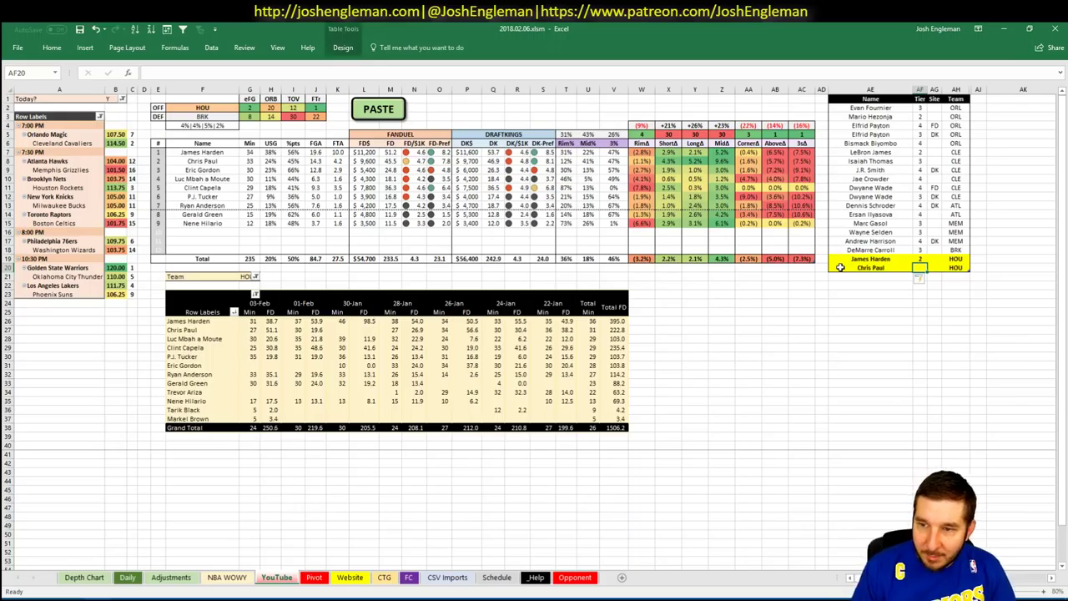
pyautogui.write('3')
pyautogui.press('Return')
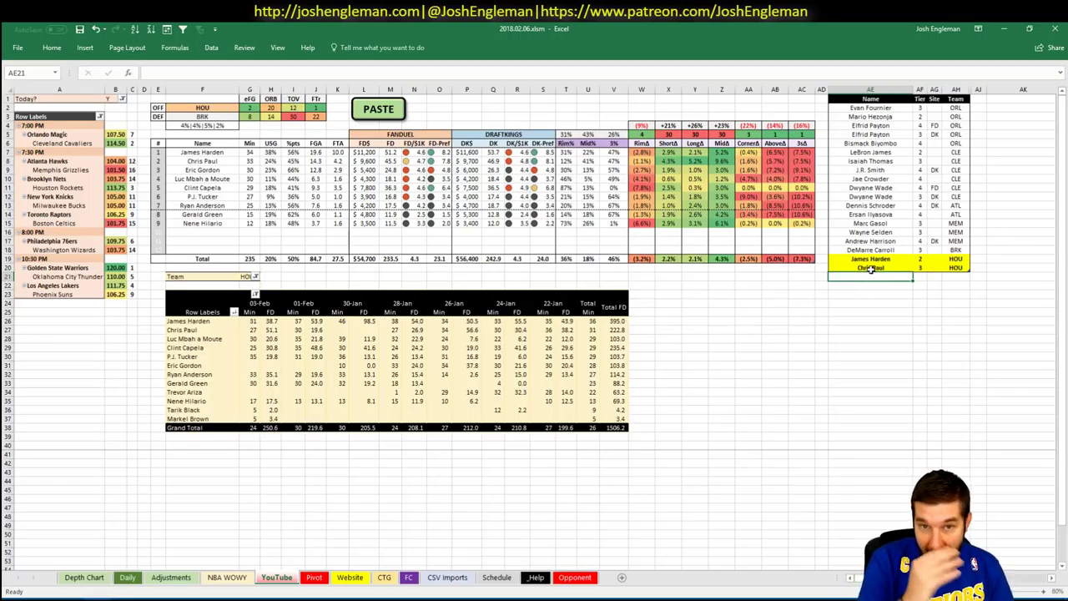
# - Add Clint Capela's name to the picks list in cell AE21
pyautogui.write('Clint')
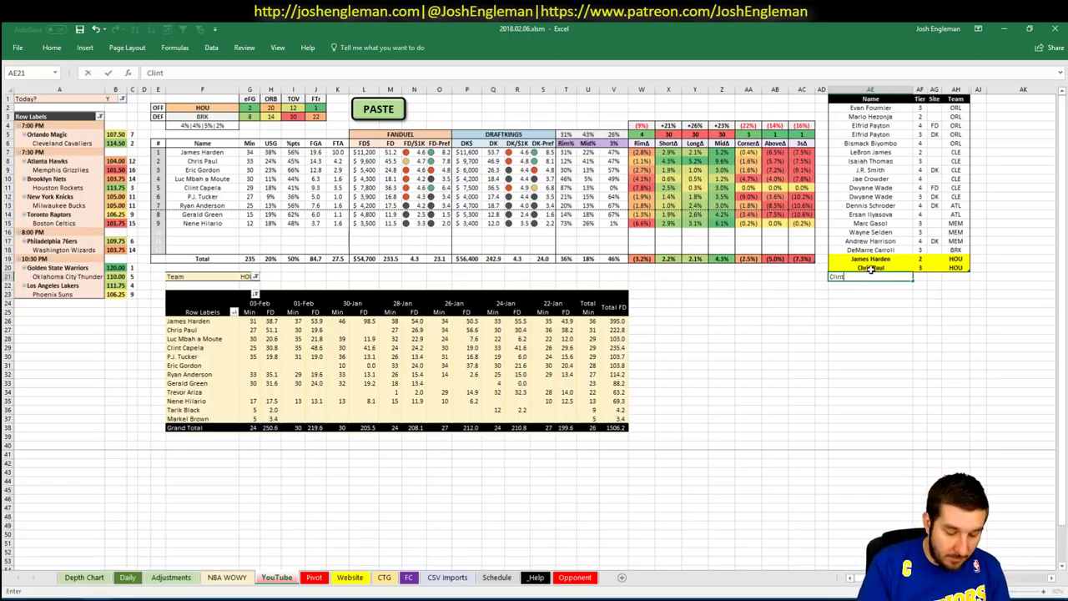
pyautogui.write(' Capela')
pyautogui.press('Return')
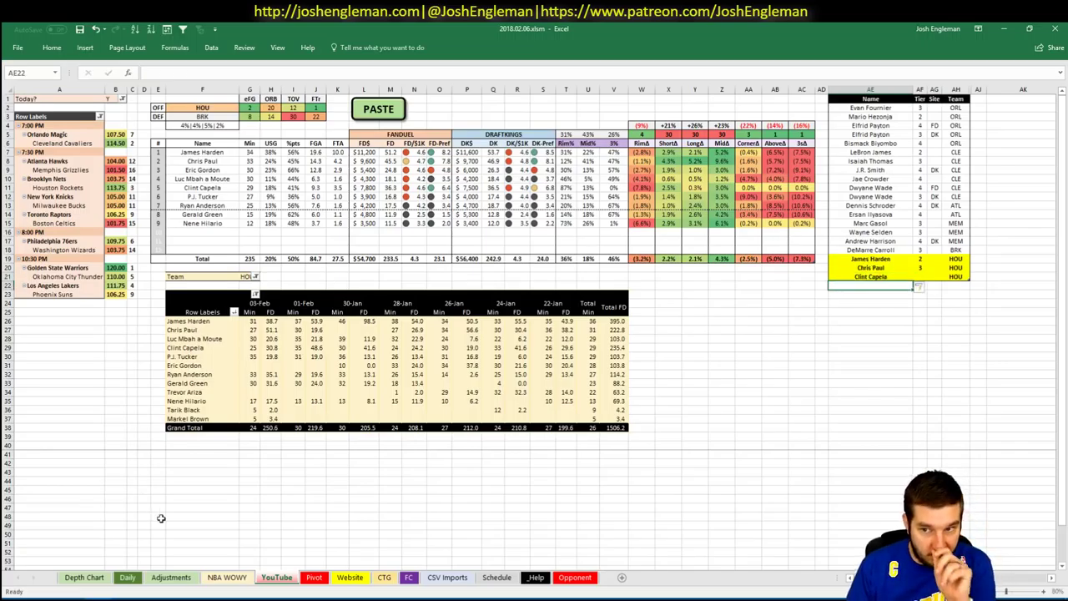
pyautogui.hotkey('alt', 'Tab')
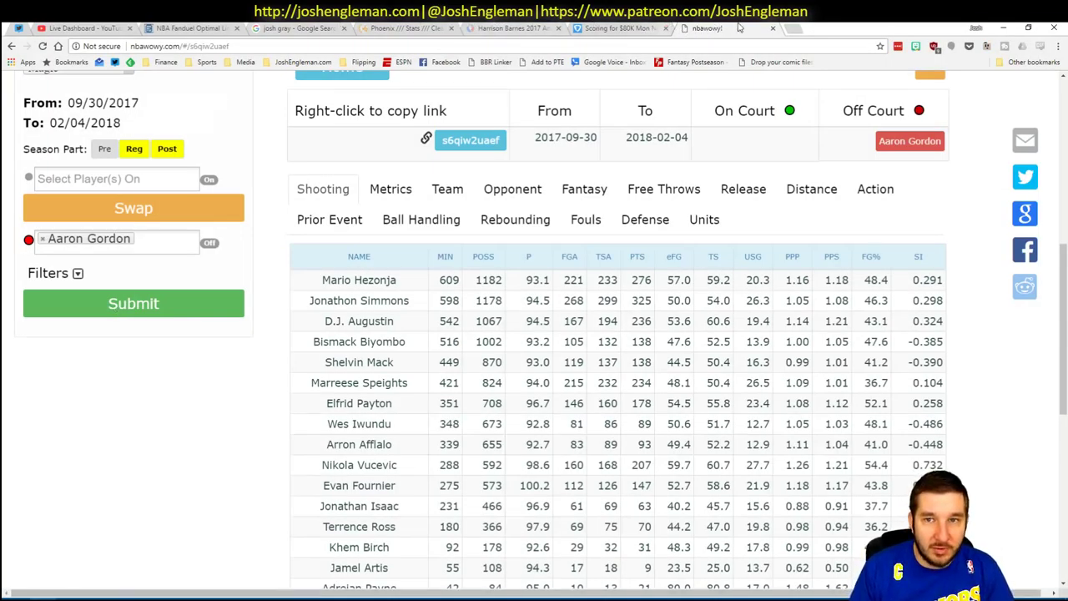
pyautogui.hotkey('ctrl', 'l')
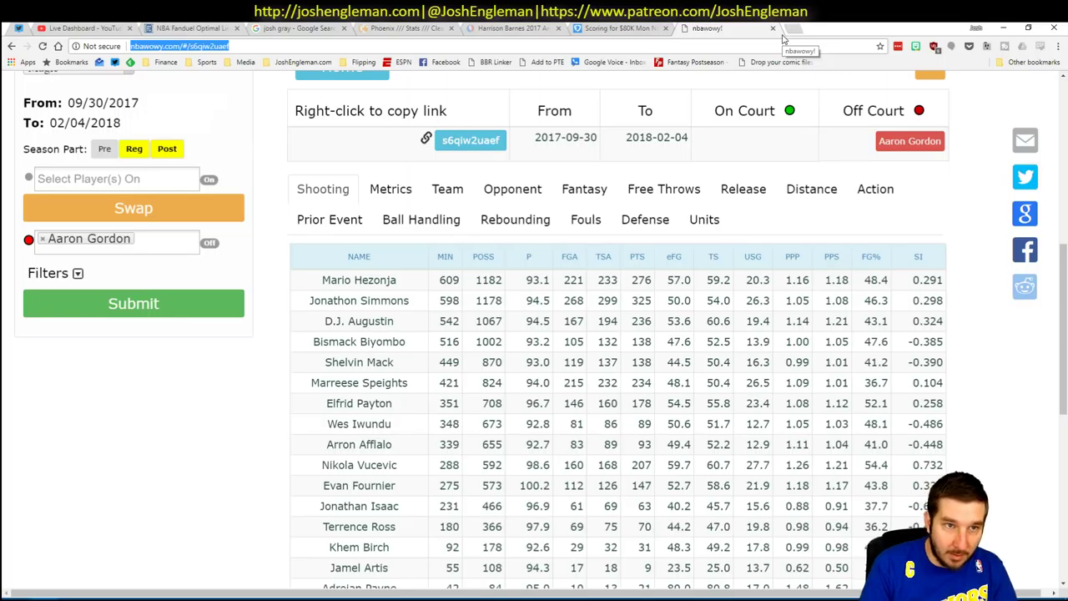
pyautogui.write('fantasy5x5.com')
pyautogui.press('Return')
pyautogui.hotkey('ctrl', 't')
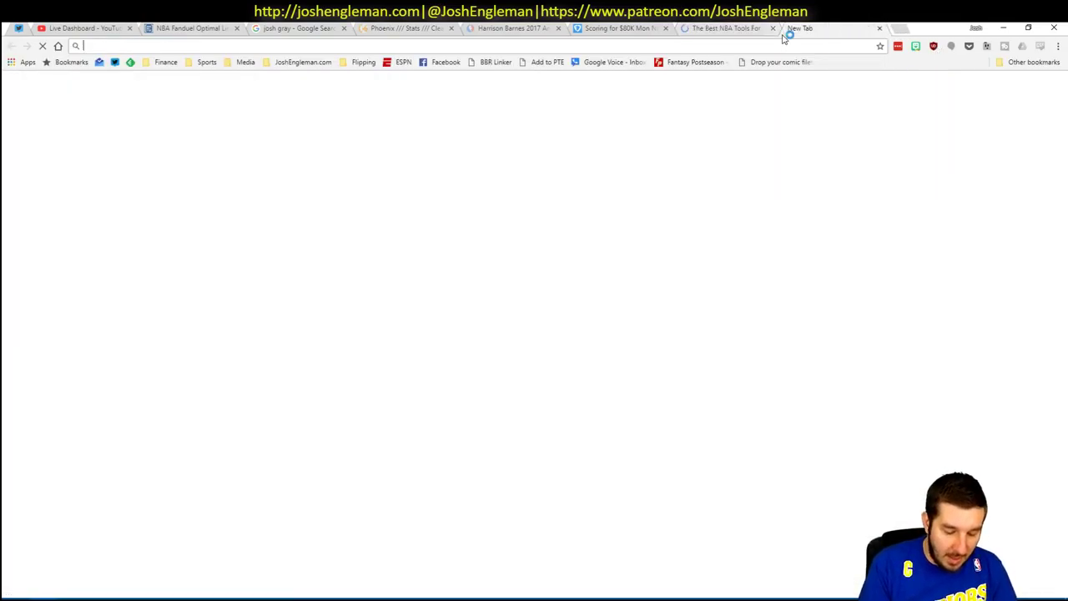
pyautogui.write('fant')
pyautogui.press('Return')
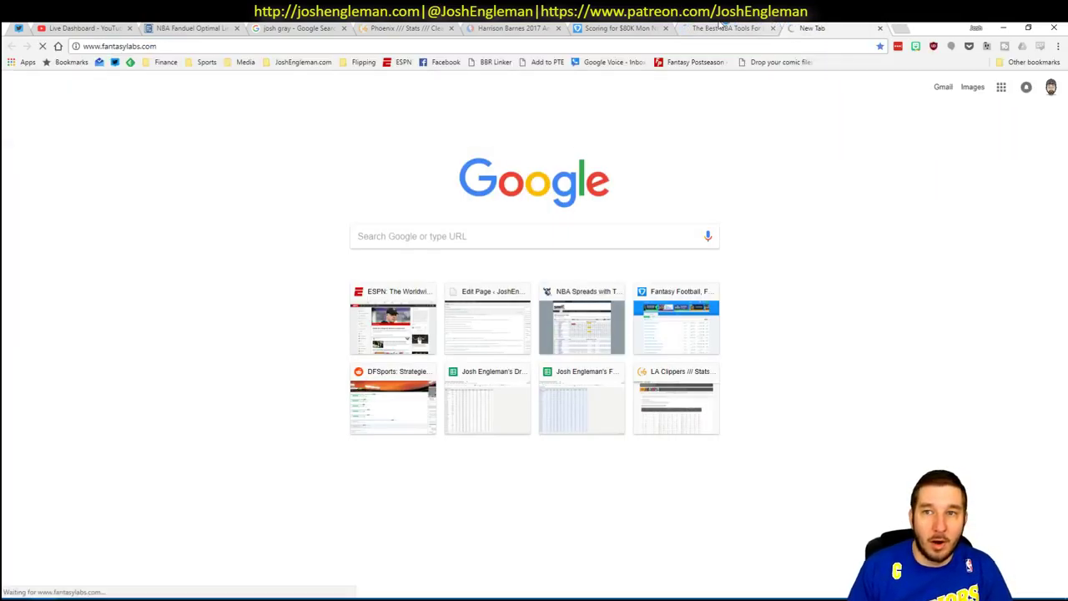
# - Look up Clint Capela on Fantasy5x5 and examine his teammate stack volatility chart, checking the James Harden bar
pyautogui.click(730, 28)
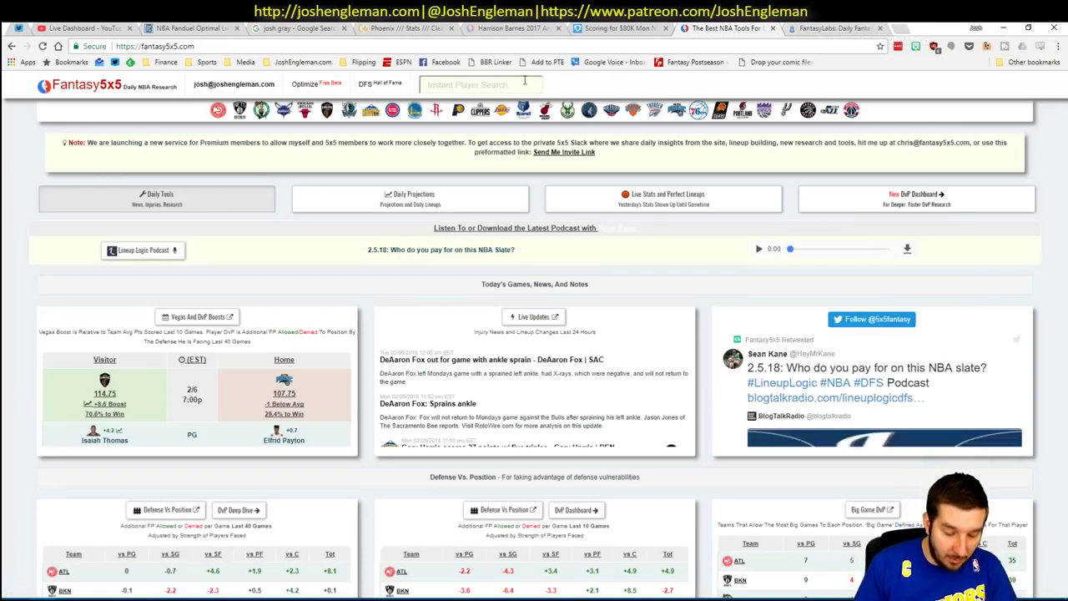
pyautogui.write('capela')
pyautogui.press('Down')
pyautogui.press('Return')
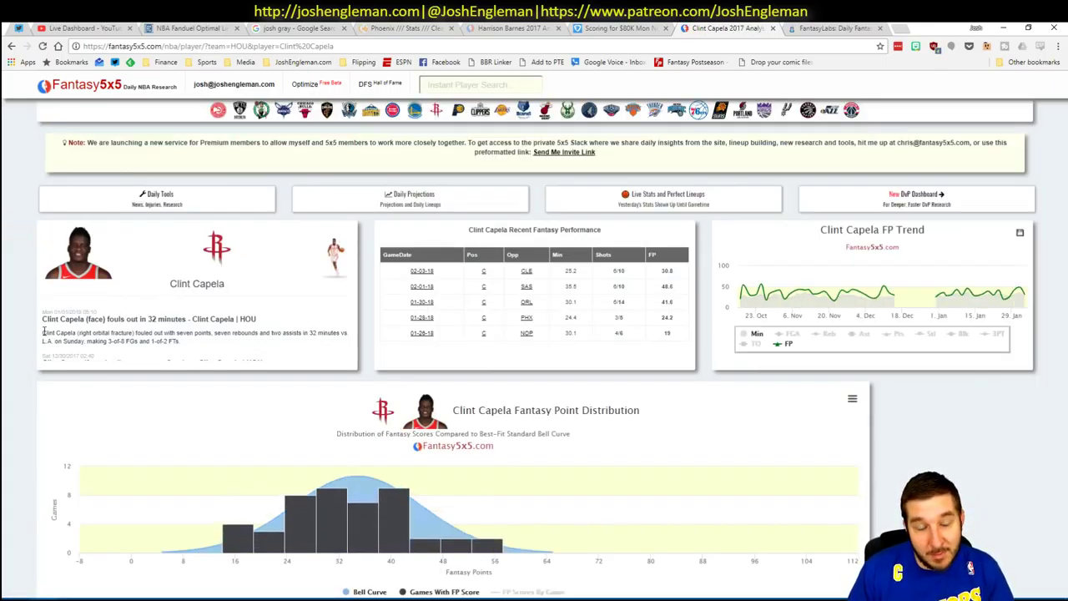
pyautogui.scroll(-15, 14, 345)
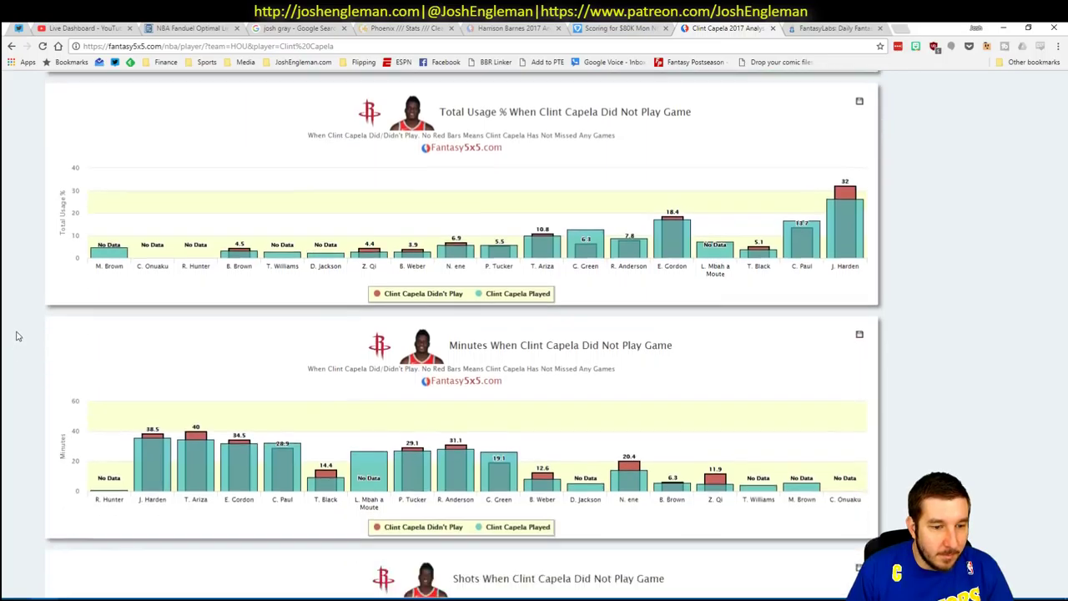
pyautogui.scroll(-5, 16, 334)
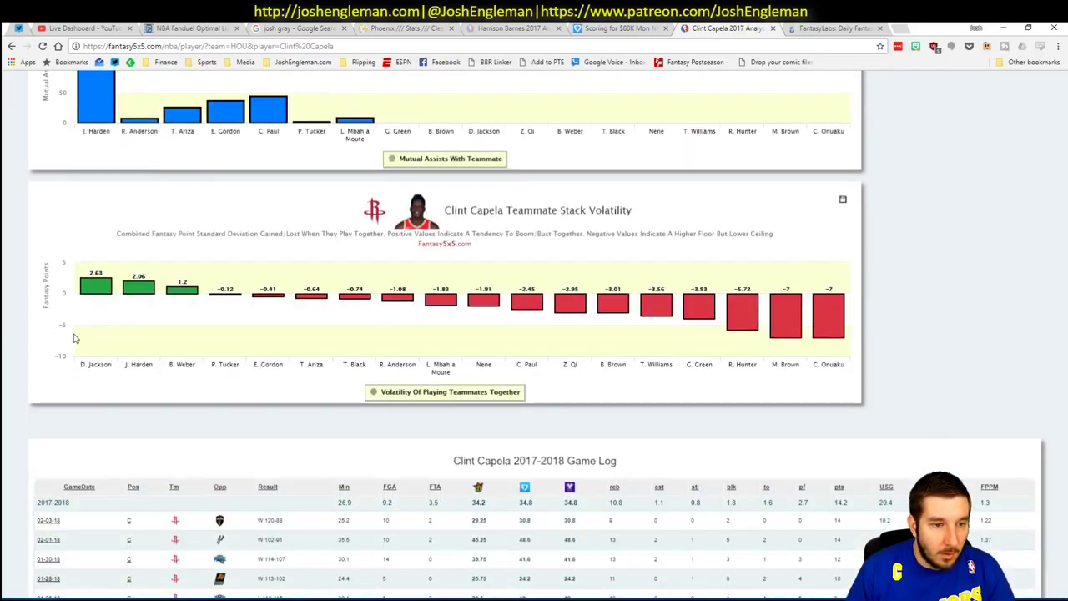
pyautogui.moveTo(139, 298)
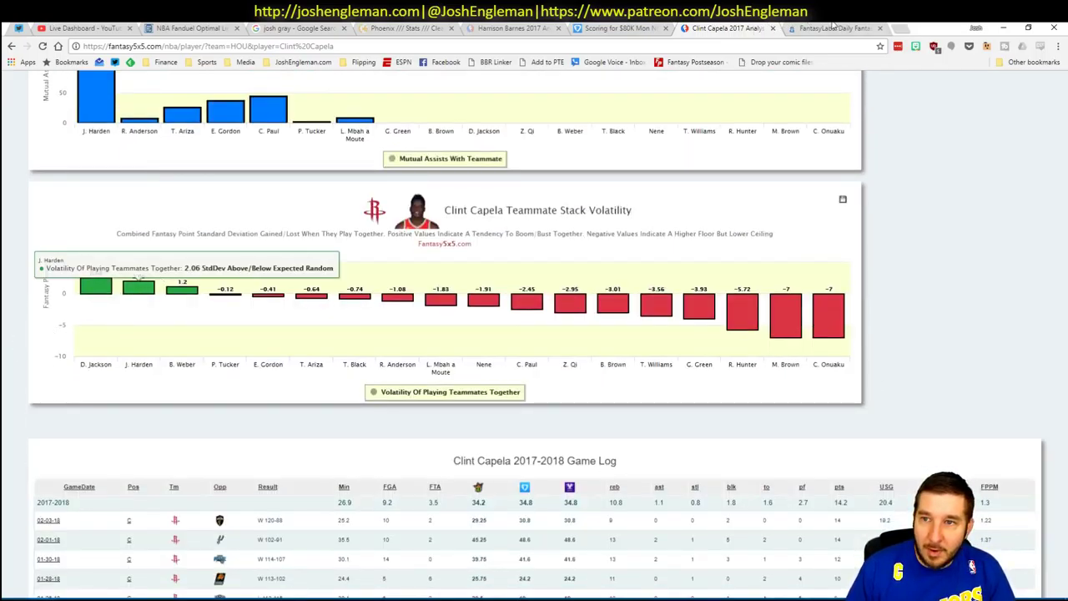
# - Open the NBA matchups page on FantasyLabs and show the Houston Rockets matchup
pyautogui.click(828, 28)
pyautogui.hotkey('ctrl', 'shift', 'Tab')
pyautogui.click(867, 29)
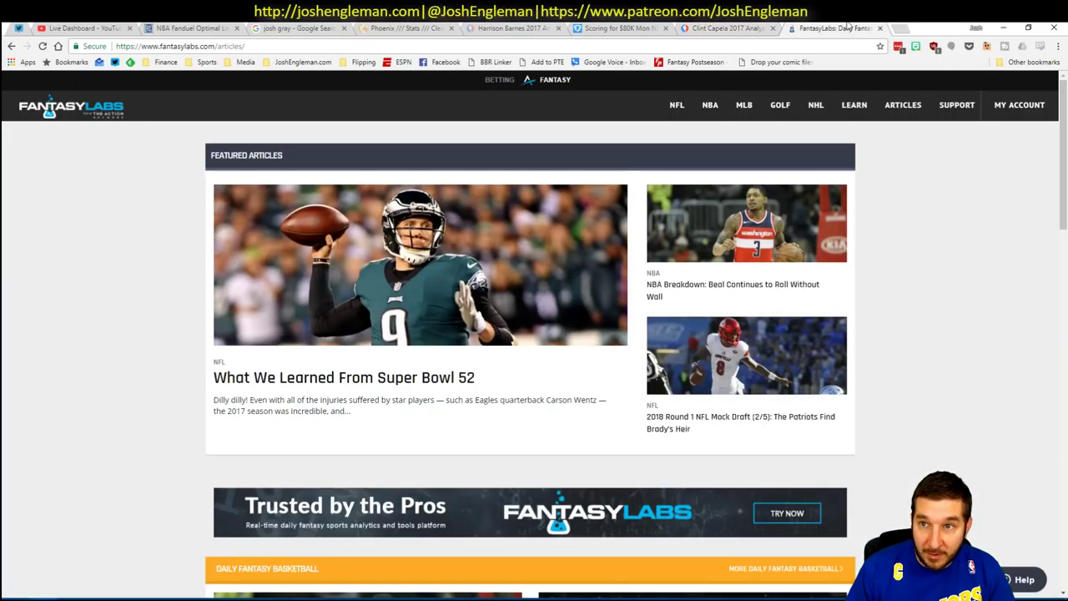
pyautogui.moveTo(710, 105)
pyautogui.click(721, 276)
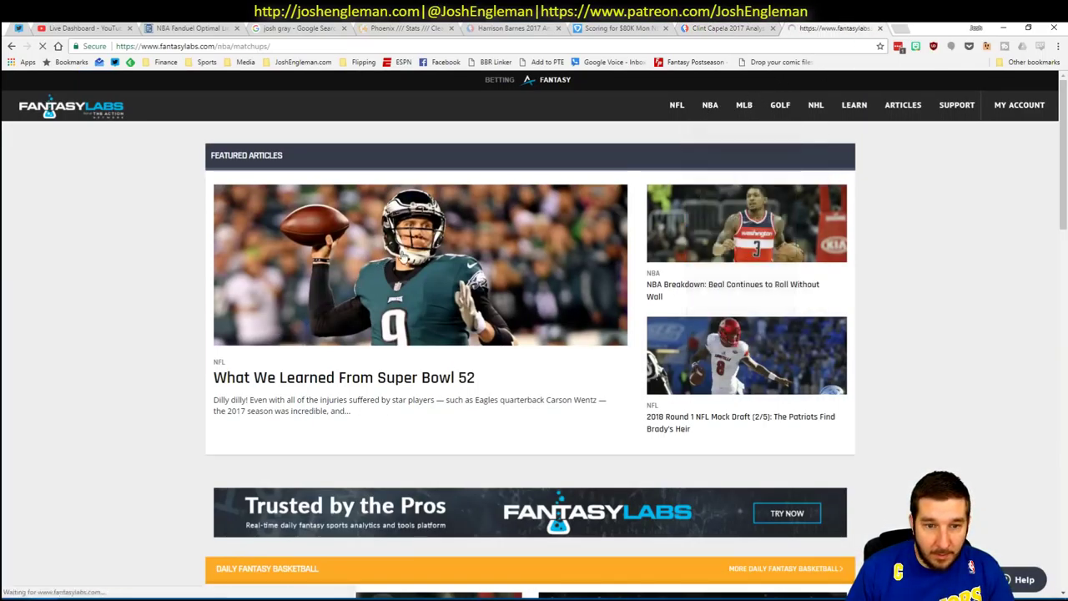
pyautogui.click(234, 139)
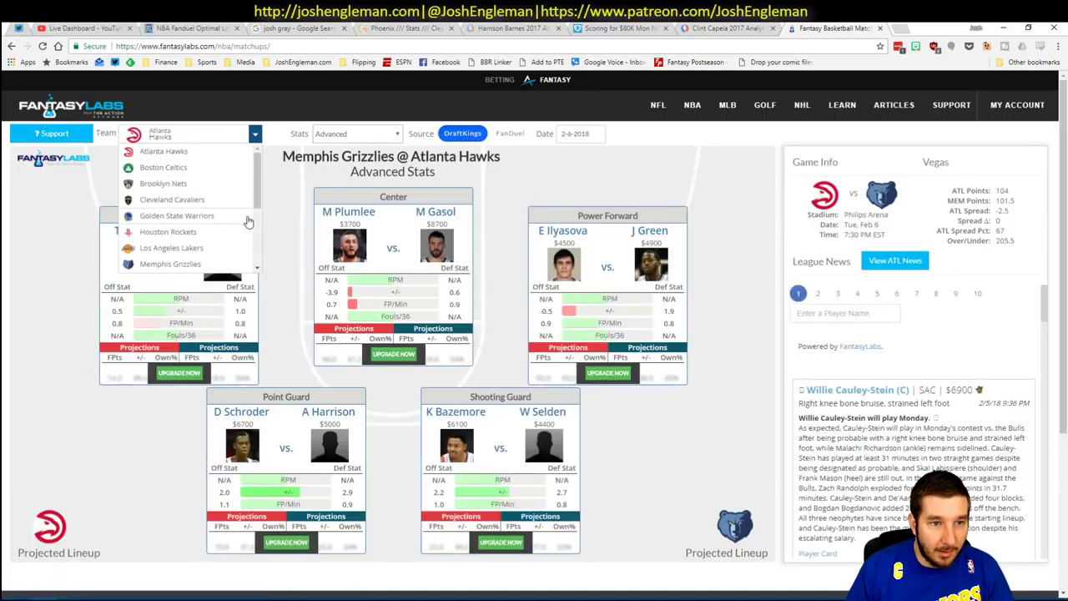
pyautogui.click(205, 232)
# - View Clint Capela's teammate correlations in his FantasyLabs player card, then close the card
pyautogui.click(351, 212)
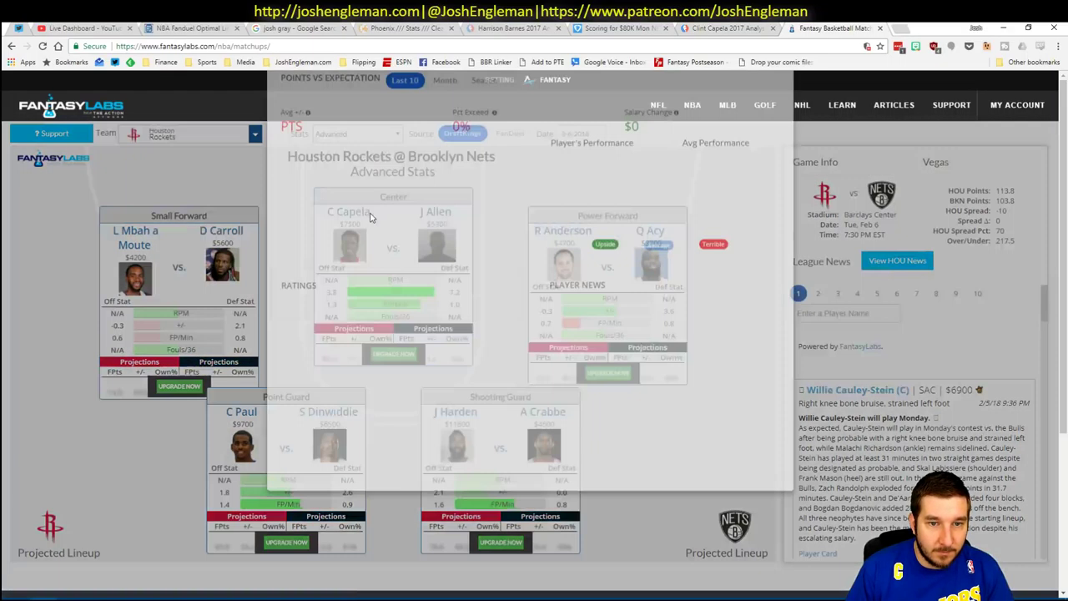
pyautogui.click(657, 132)
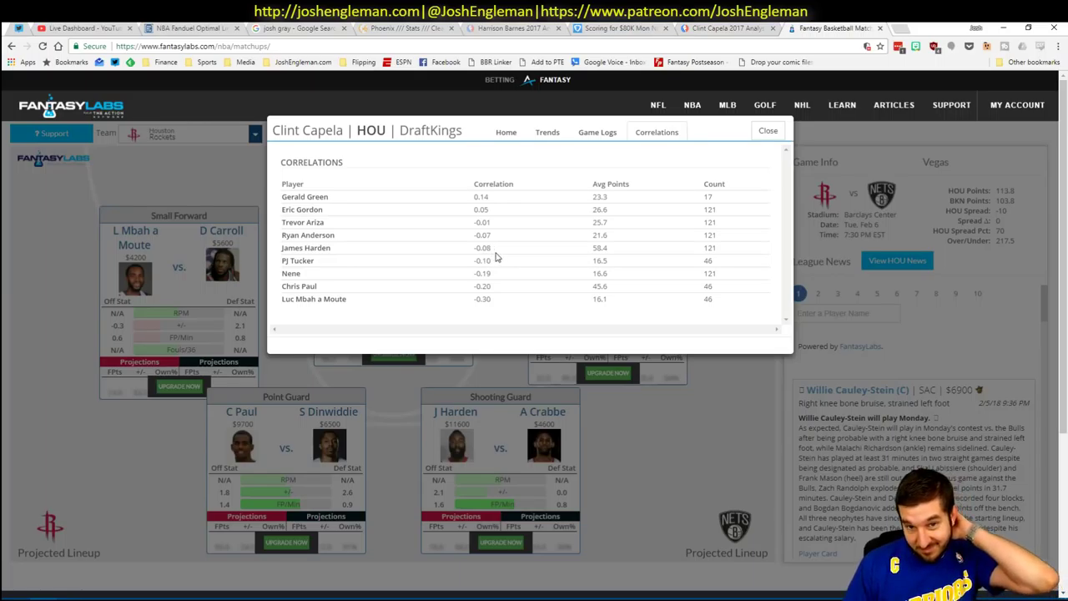
pyautogui.click(767, 131)
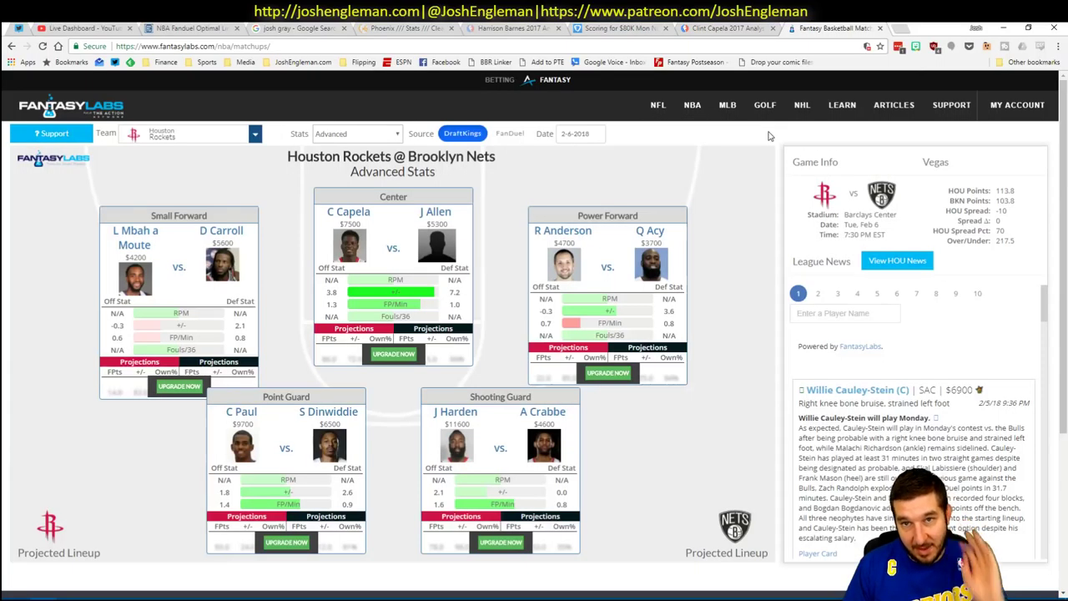
# - Return to Clint Capela's Fantasy5x5 stack volatility chart to compare it with the FantasyLabs correlations
pyautogui.click(752, 28)
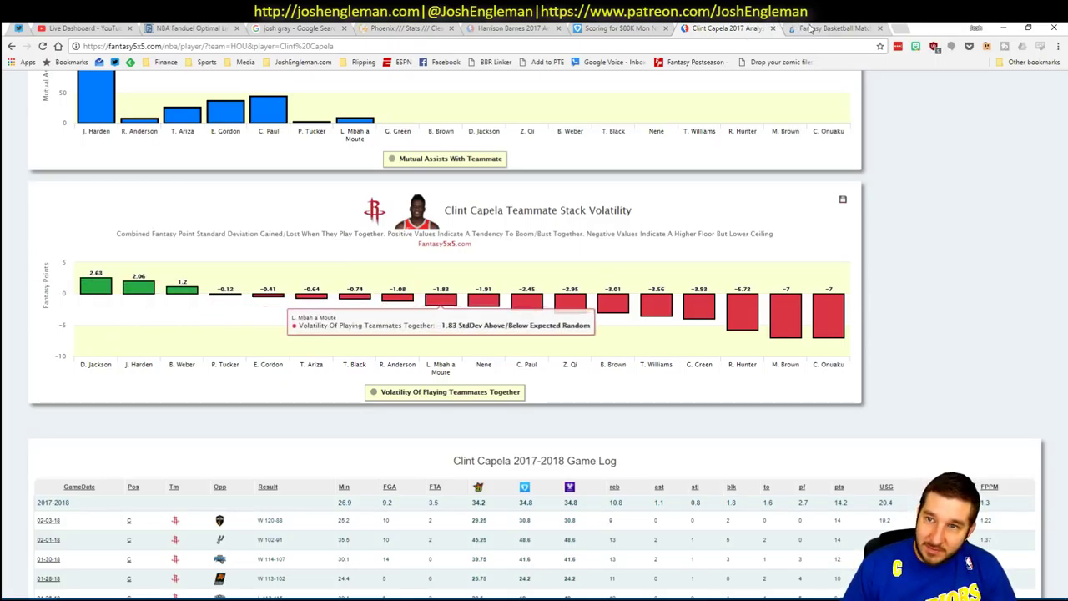
pyautogui.click(834, 28)
pyautogui.click(732, 27)
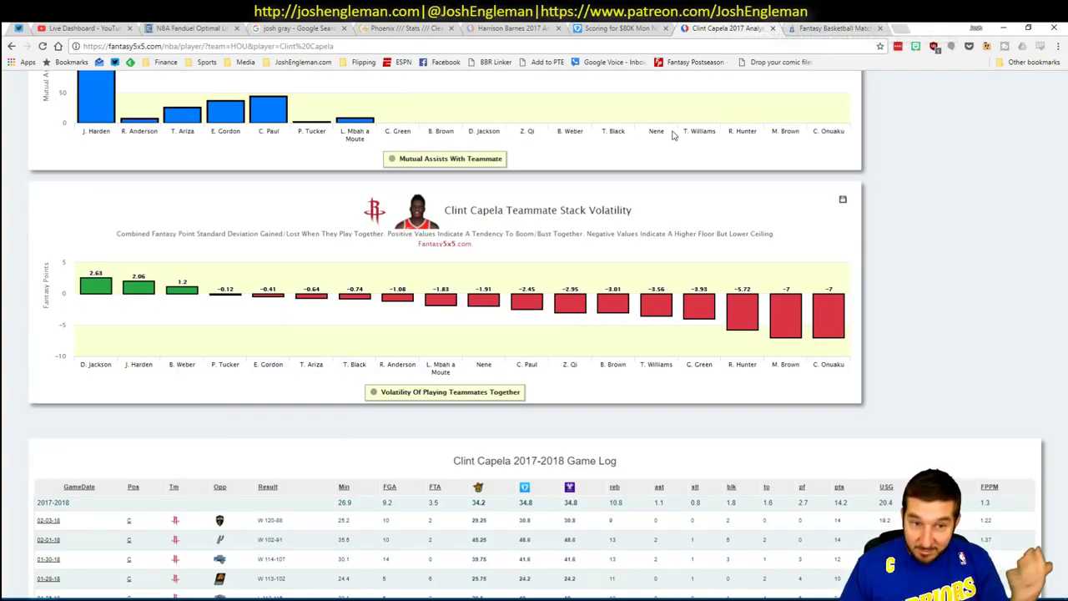
# - Switch back to the Excel workbook and set Clint Capela's tier to 3 in cell AF21
pyautogui.hotkey('alt', 'Tab')
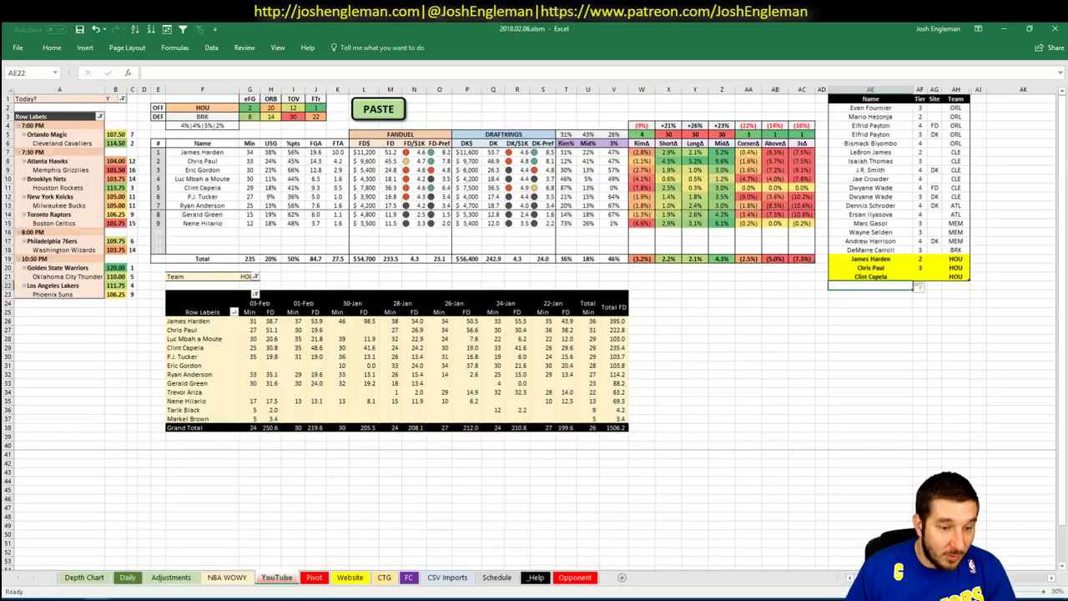
pyautogui.click(694, 347)
pyautogui.click(918, 276)
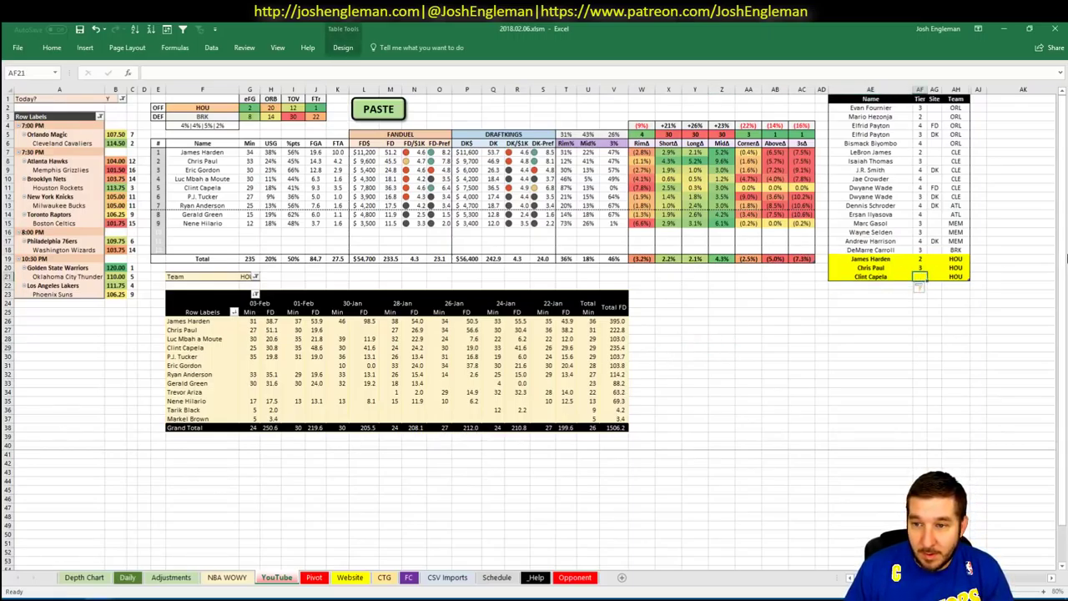
pyautogui.write('3')
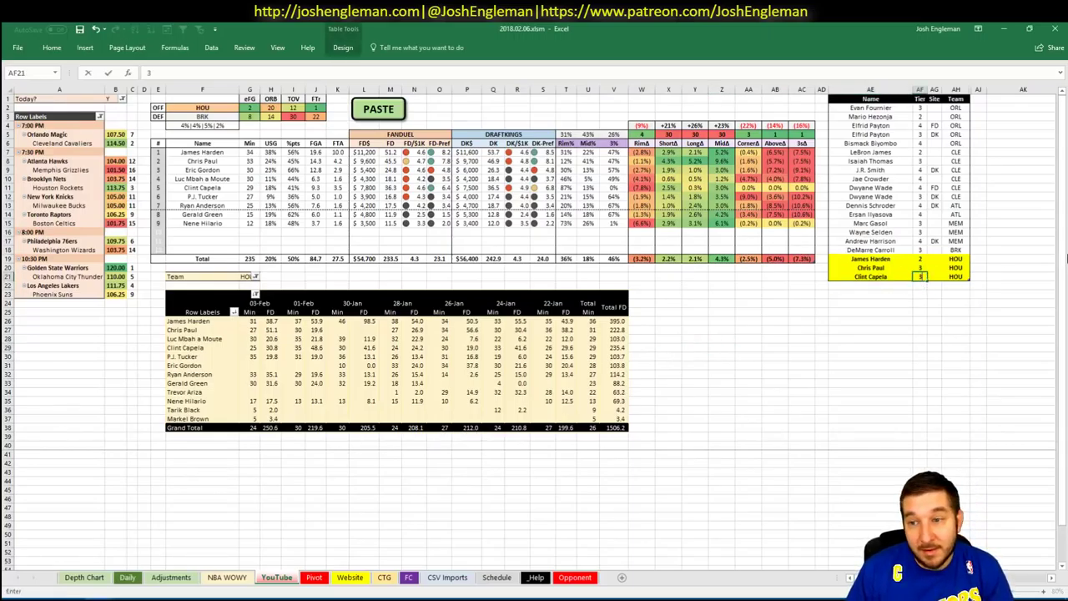
pyautogui.press('Return')
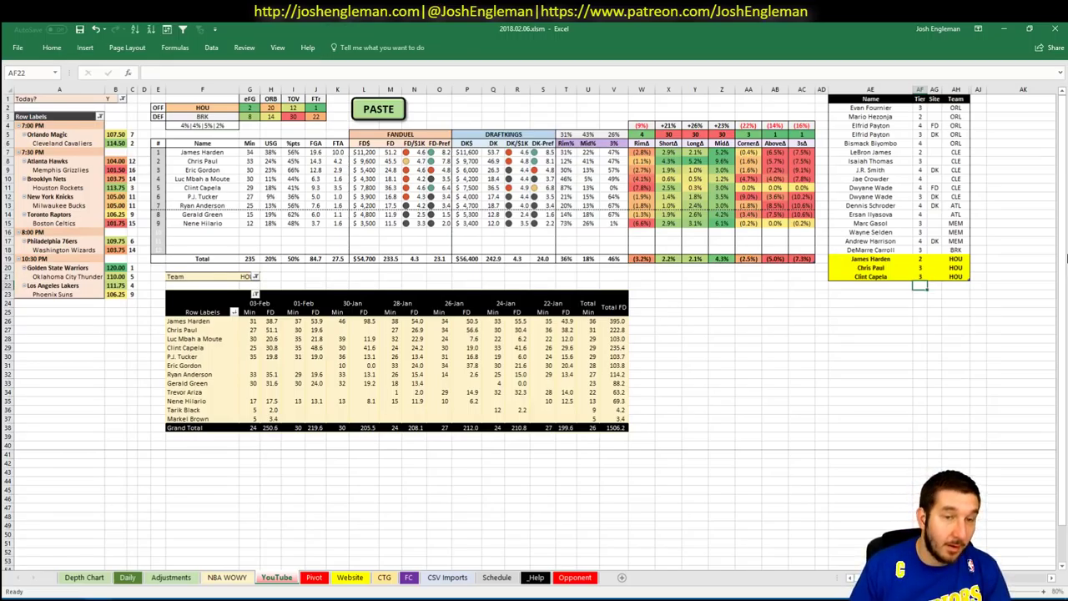
# - Set the offense team in cell F2 to NYK
pyautogui.click(222, 105)
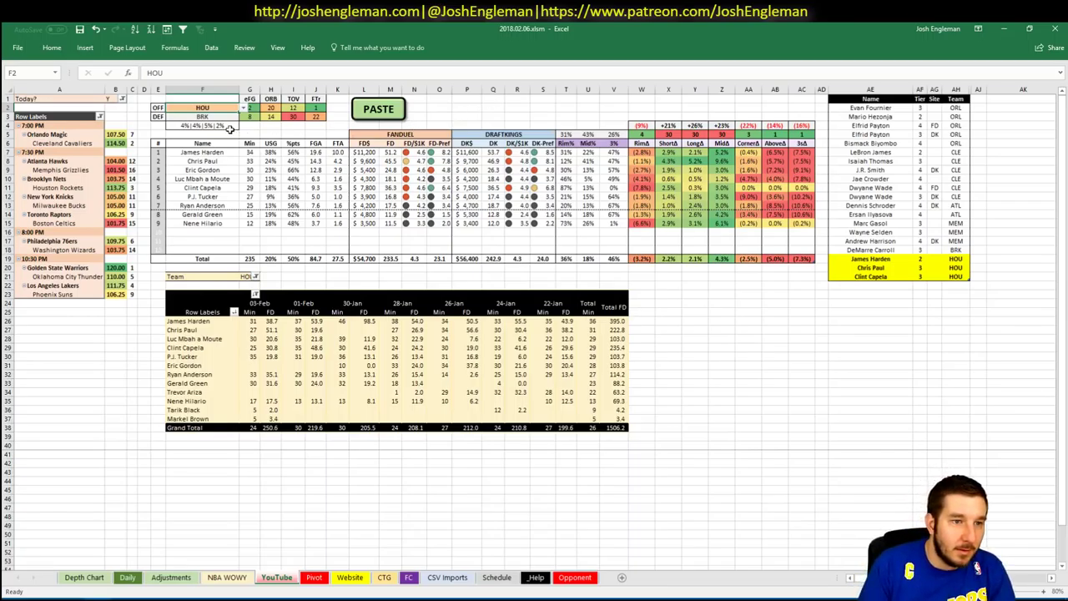
pyautogui.write('NYK')
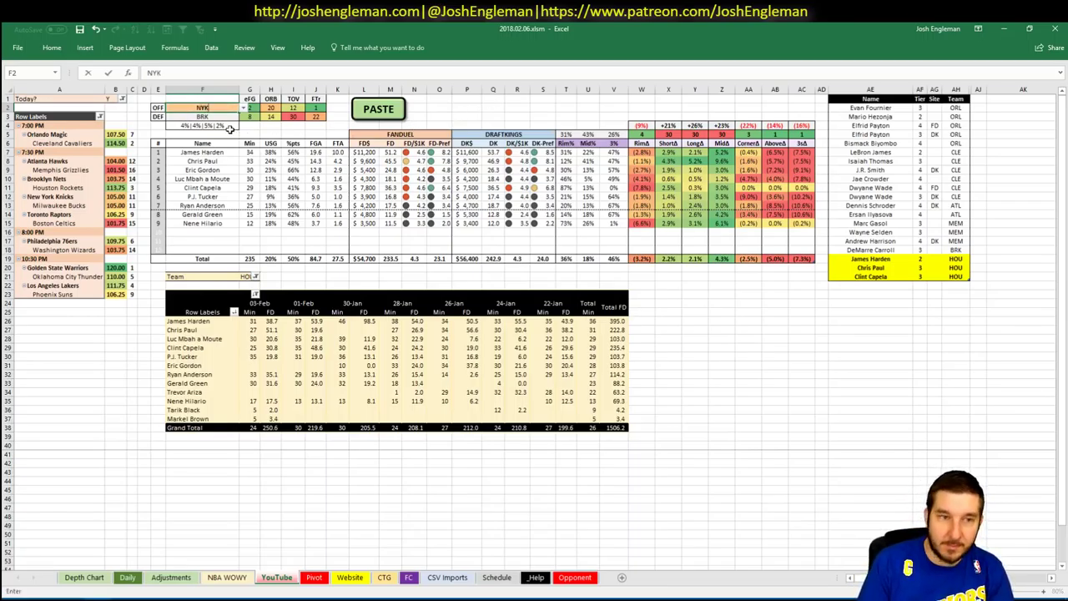
pyautogui.press('Return')
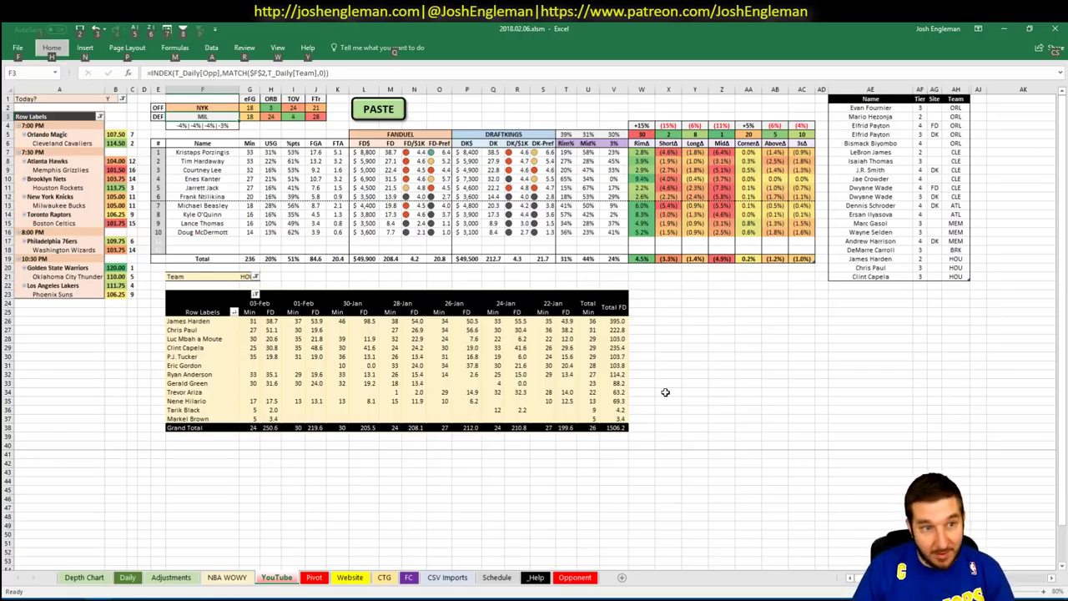
pyautogui.click(685, 348)
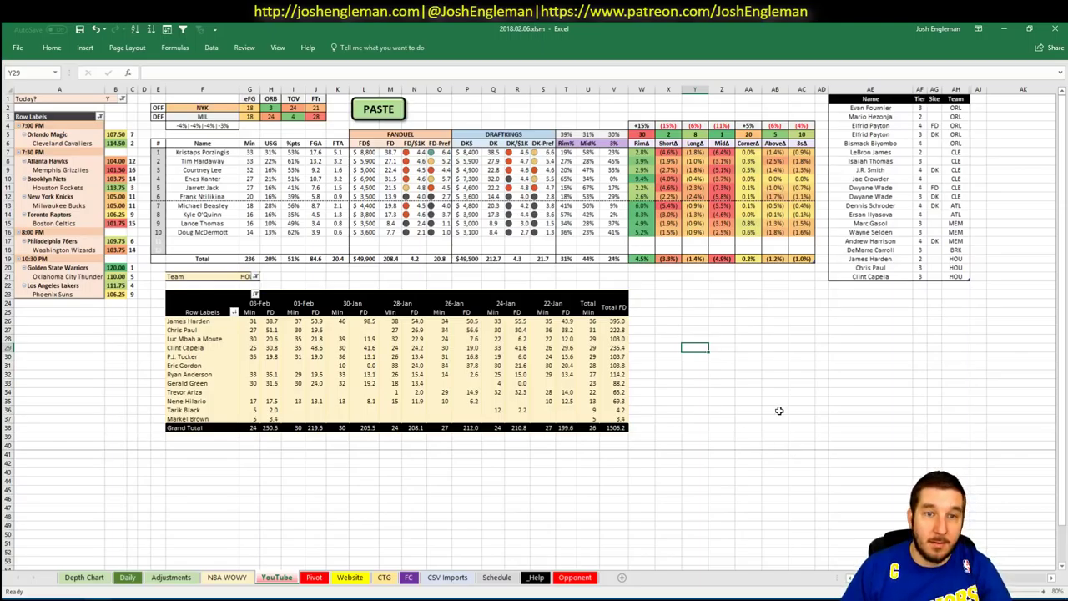
# - Filter the game log pivot to team NYK in cell G21
pyautogui.click(248, 276)
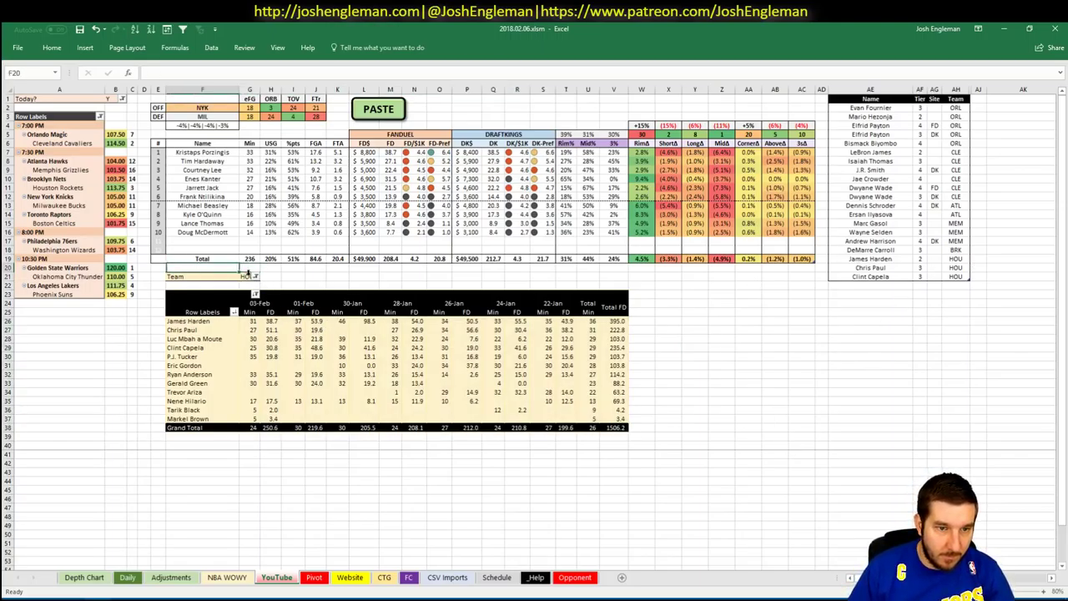
pyautogui.write('N')
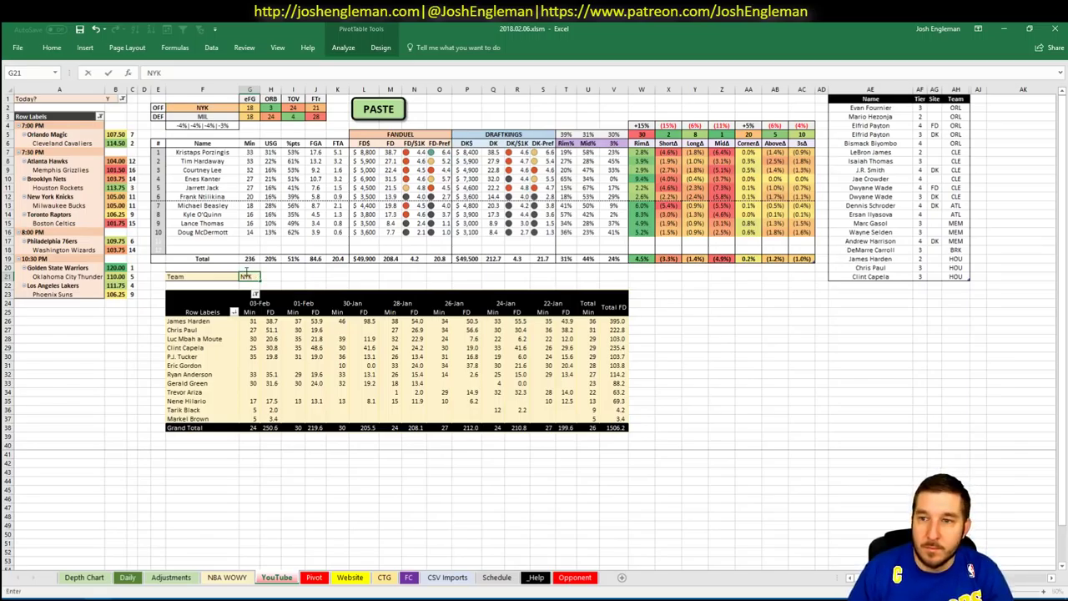
pyautogui.write('YK')
pyautogui.press('Return')
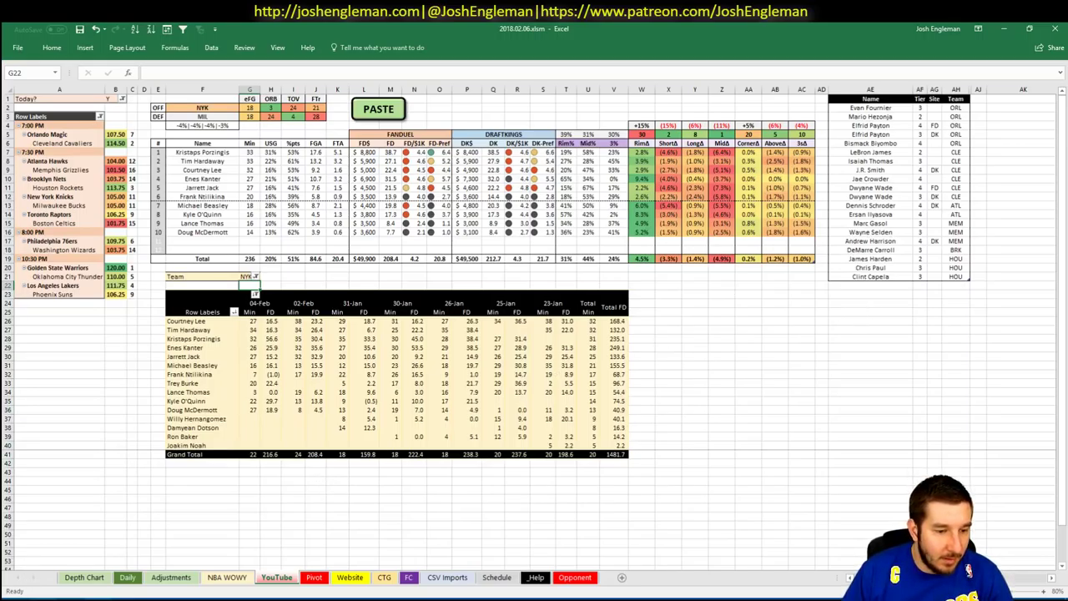
# - Switch to FantasyCruncher and review Kristaps Porzingis's game log from the PF list, filtered to opponent MIL, and return to the workbook
pyautogui.hotkey('alt', 'Tab')
pyautogui.hotkey('ctrl', '2')
pyautogui.moveTo(281, 109)
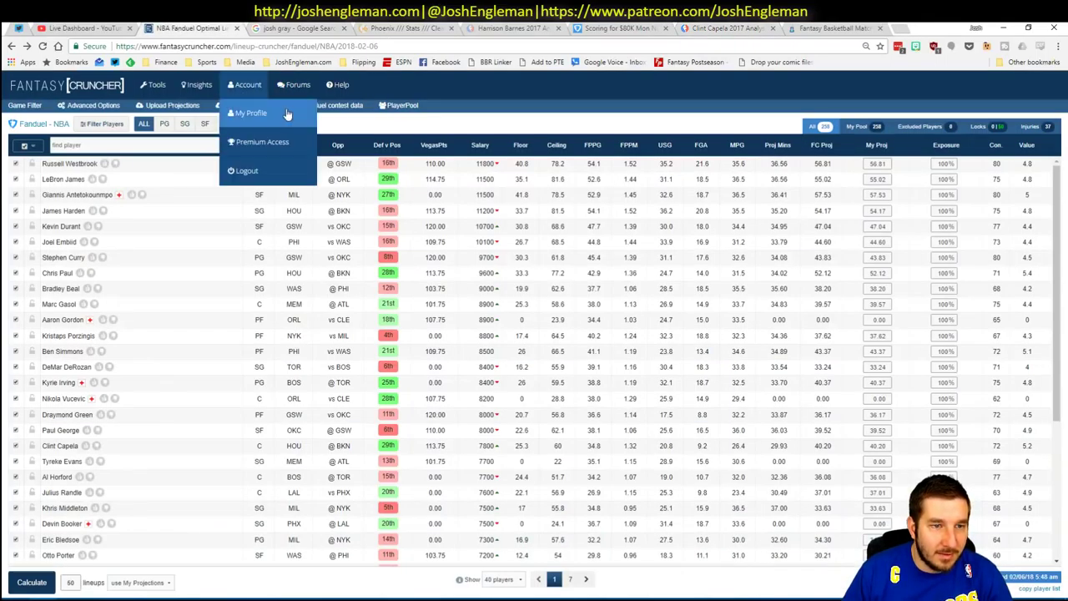
pyautogui.click(238, 106)
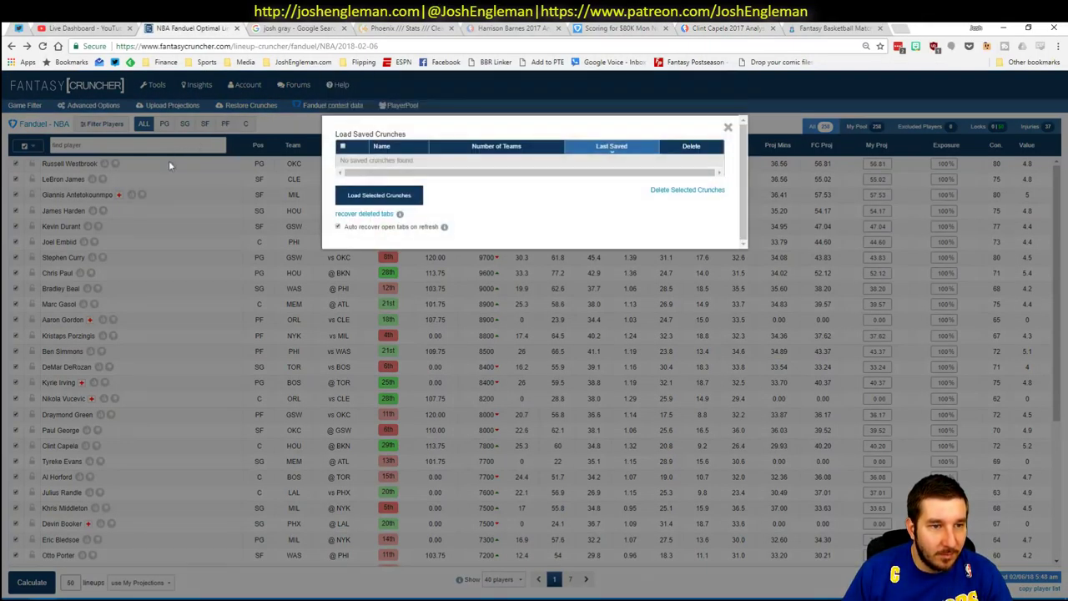
pyautogui.click(169, 160)
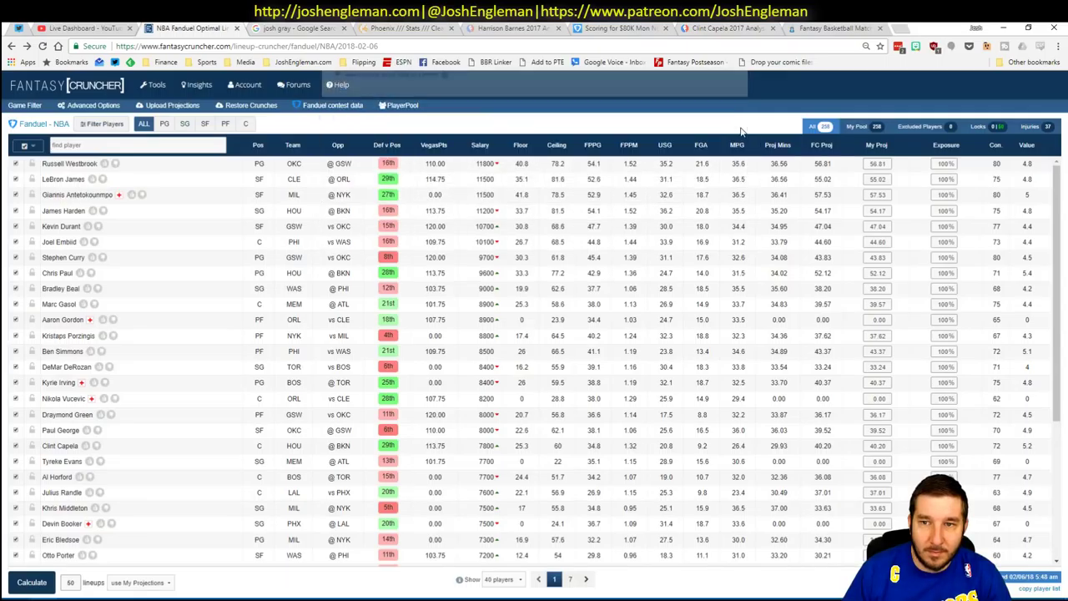
pyautogui.click(225, 125)
pyautogui.click(81, 178)
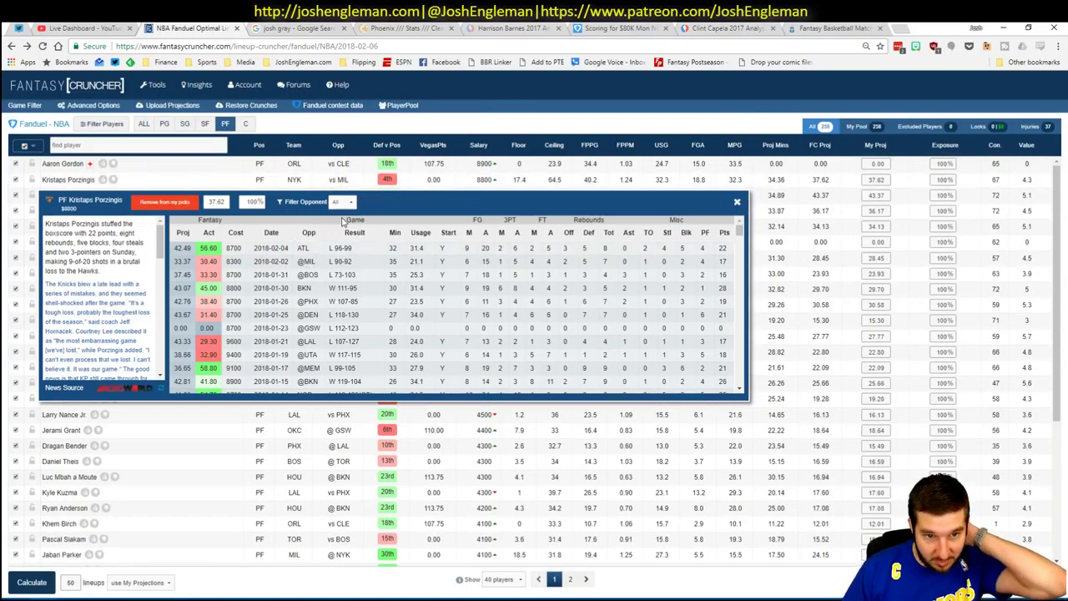
pyautogui.click(342, 202)
pyautogui.click(343, 221)
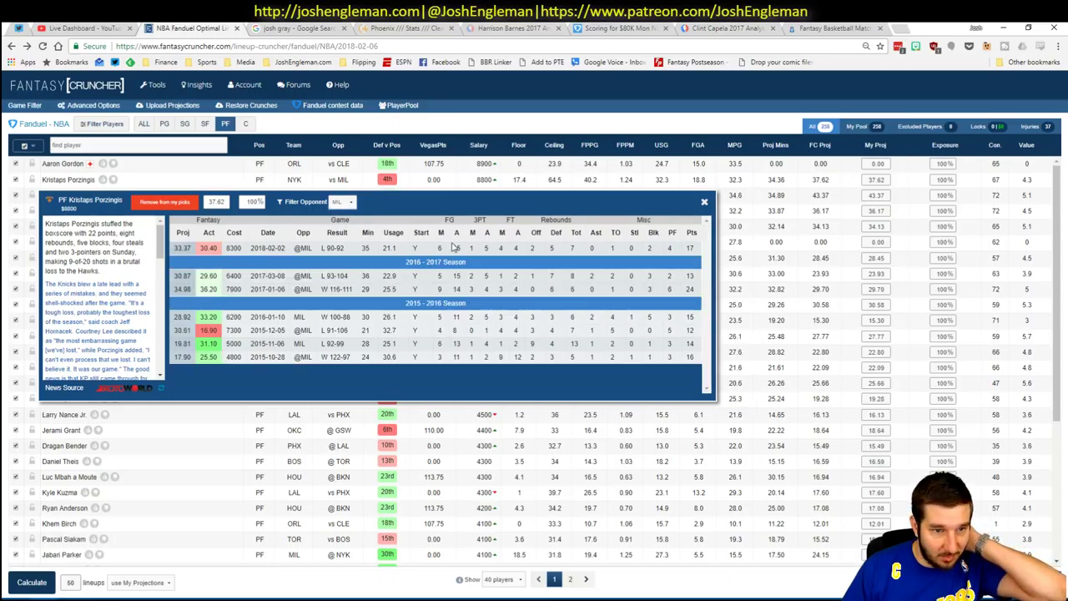
pyautogui.click(702, 204)
pyautogui.hotkey('alt', 'Tab')
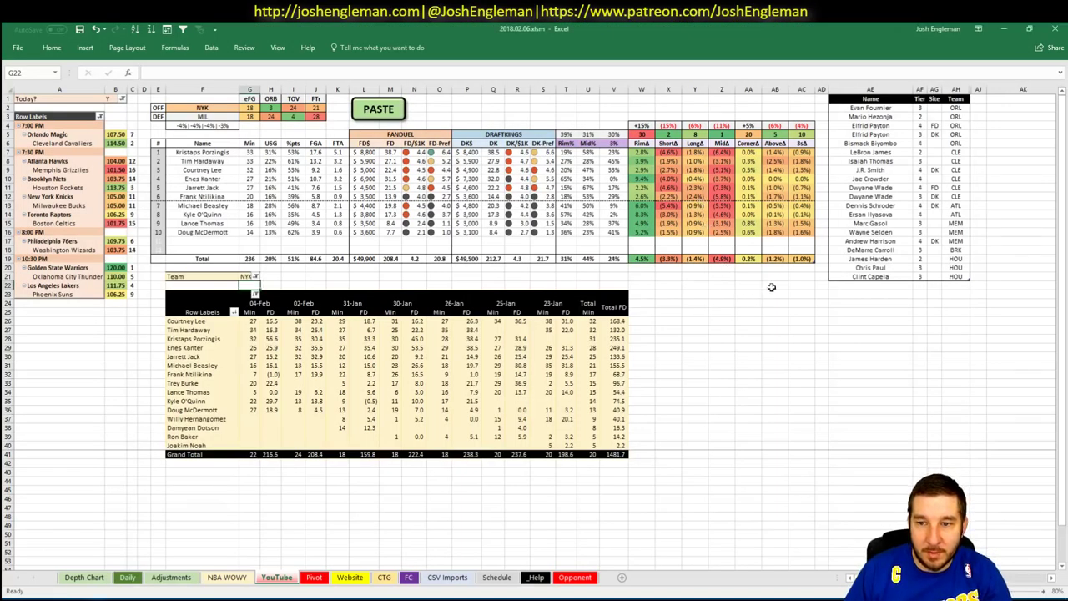
# - Select cell AE22 for the next pick and switch to FantasyCruncher to review Tim Hardaway Jr.'s game log in the SG list
pyautogui.click(863, 285)
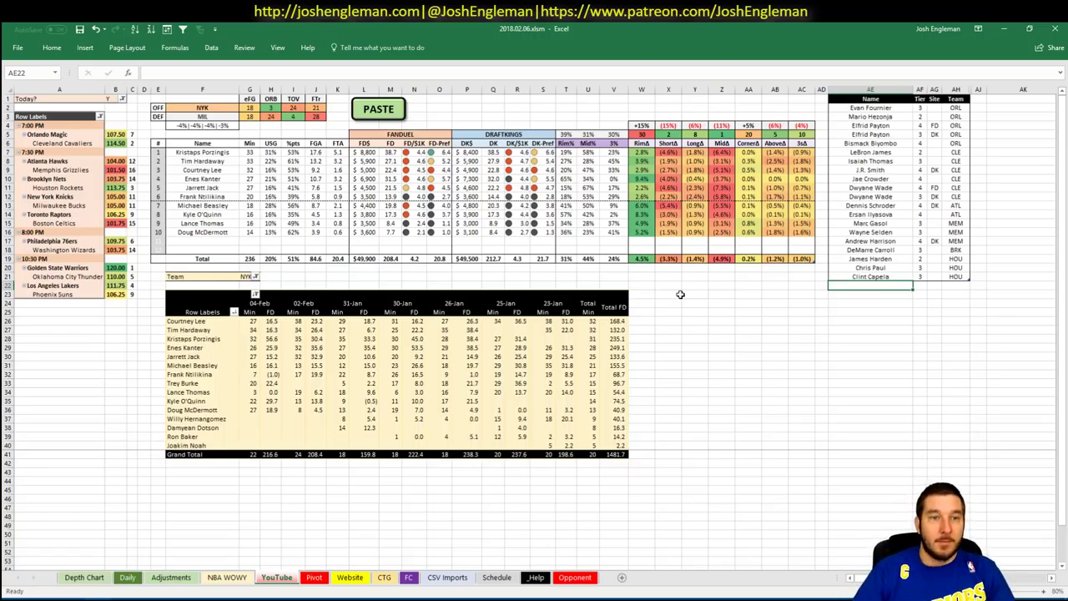
pyautogui.hotkey('alt', 'Tab')
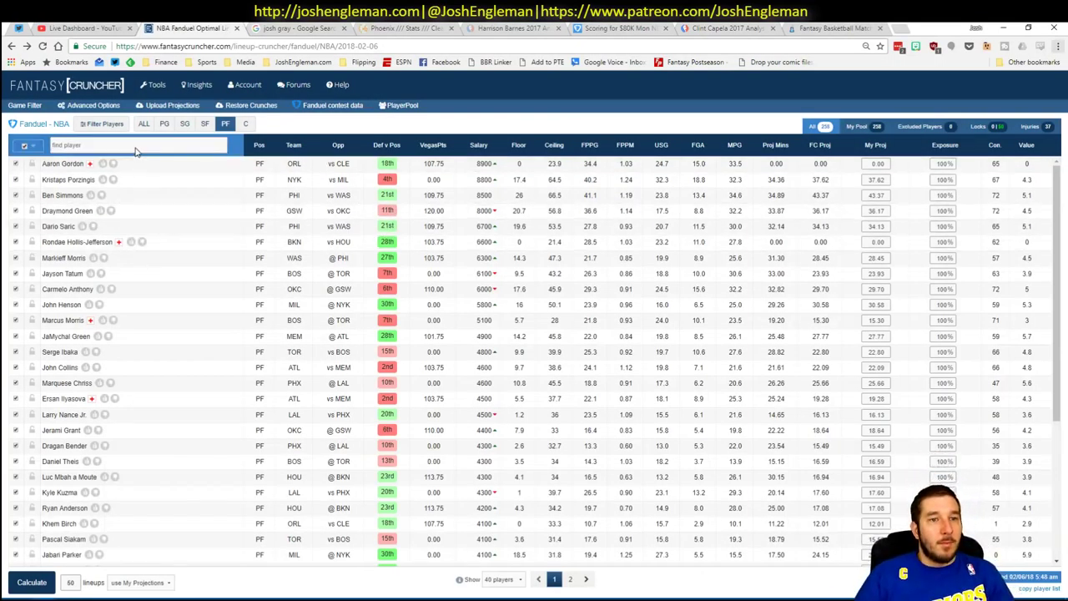
pyautogui.click(185, 123)
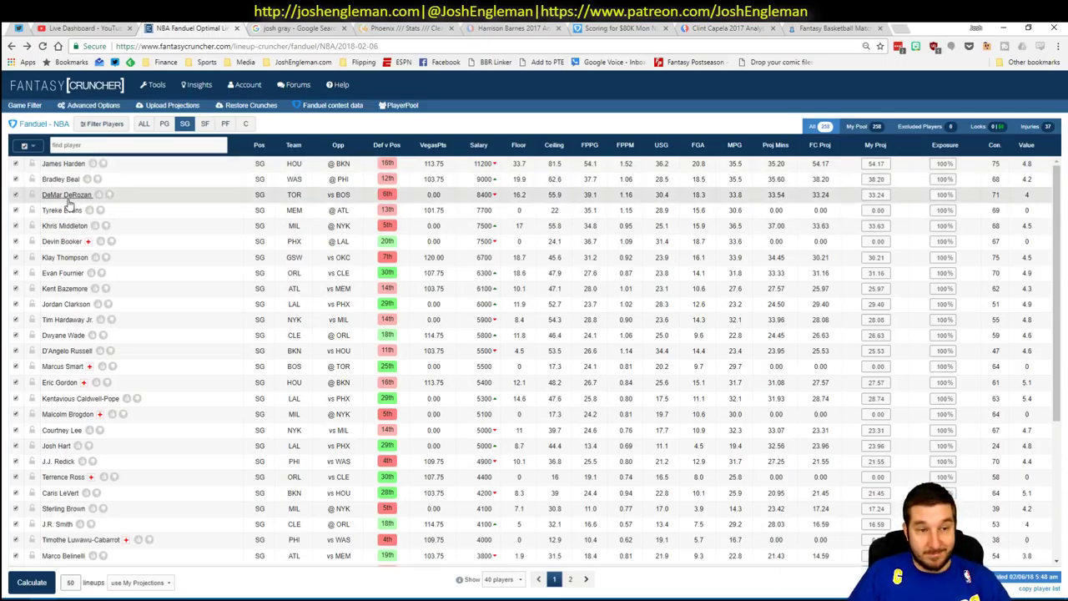
pyautogui.click(73, 319)
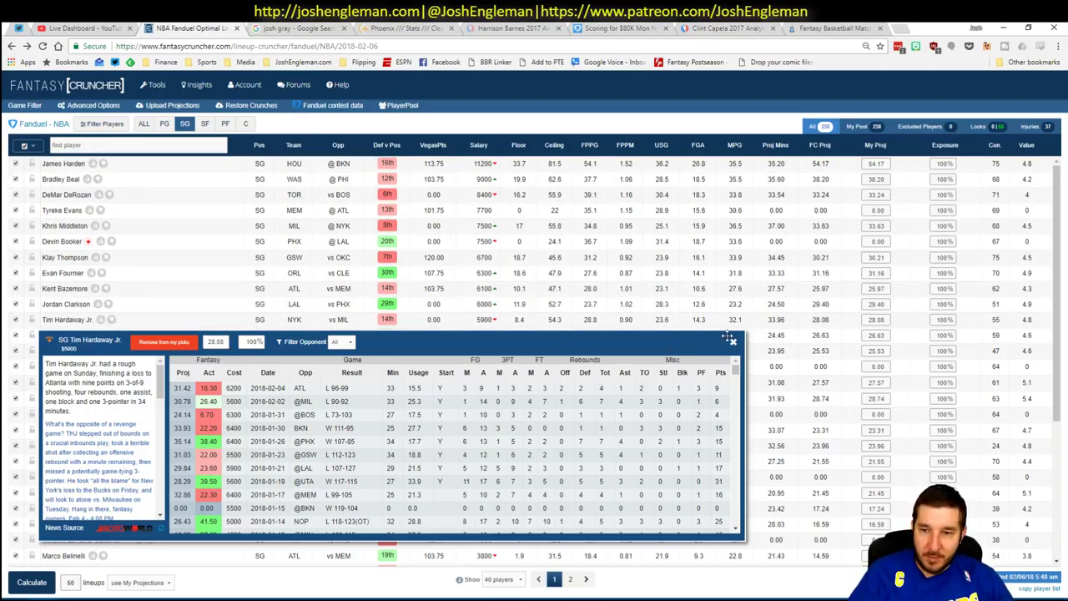
# - Switch back to the Excel workbook and add Courtney Lee to the picks list in row 22 with tier 4
pyautogui.hotkey('alt', 'Tab')
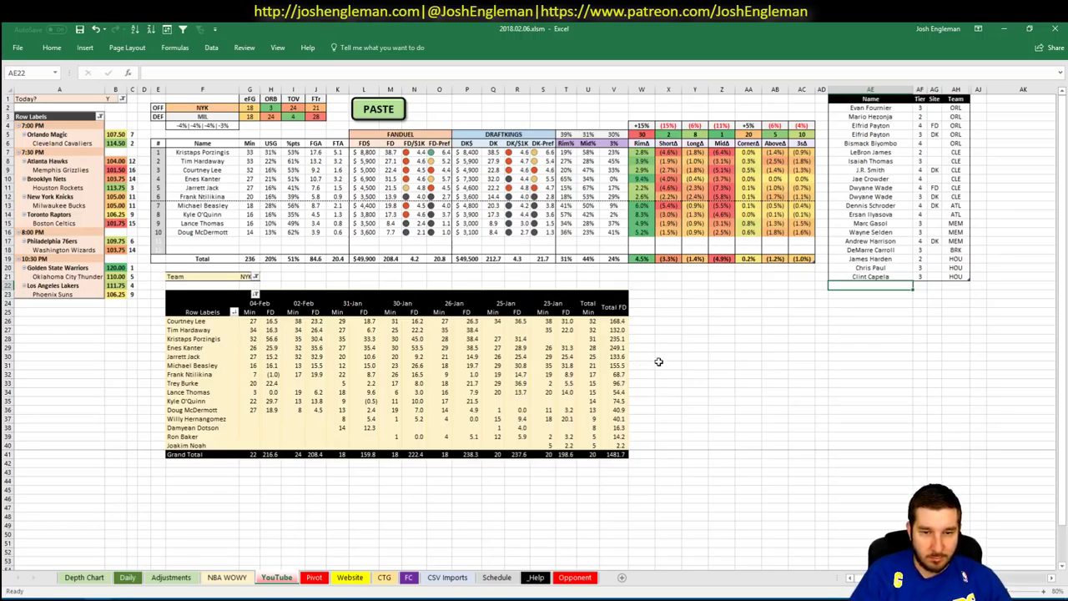
pyautogui.write('Cou')
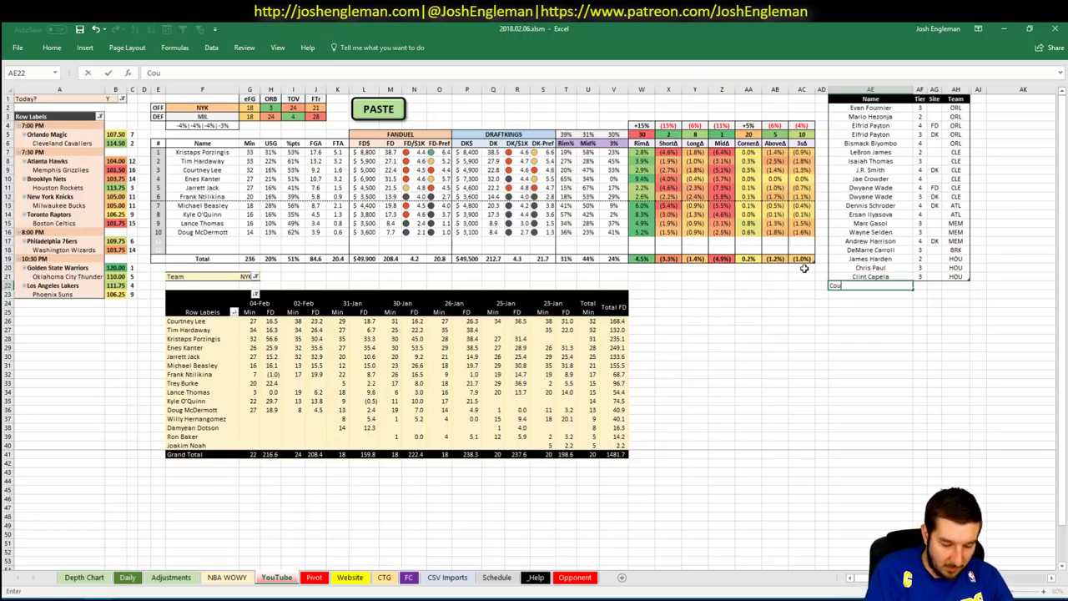
pyautogui.write('rtne')
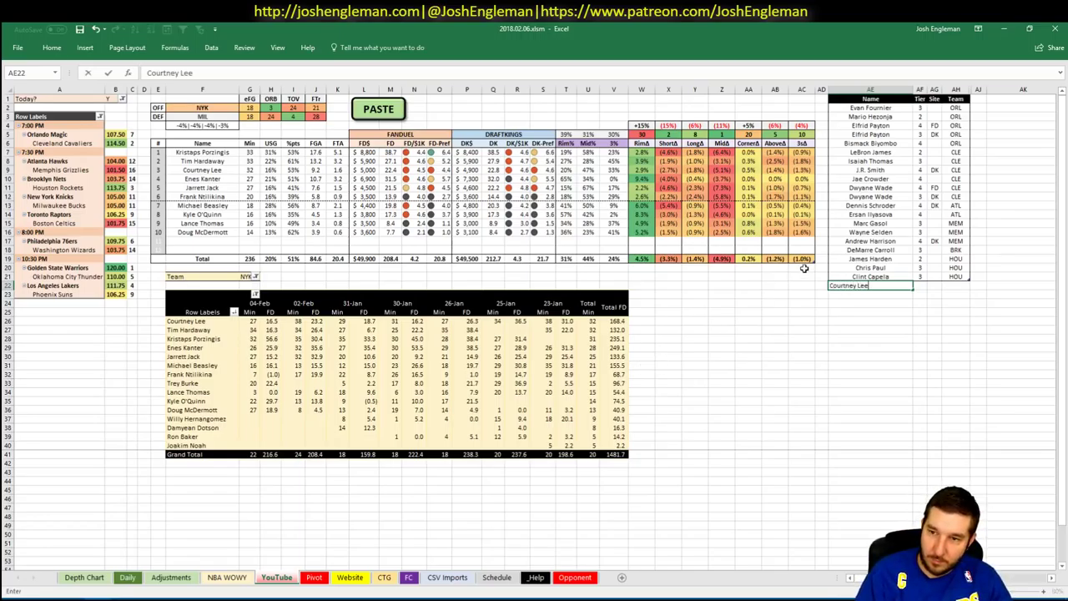
pyautogui.write('y Lee')
pyautogui.press('Return')
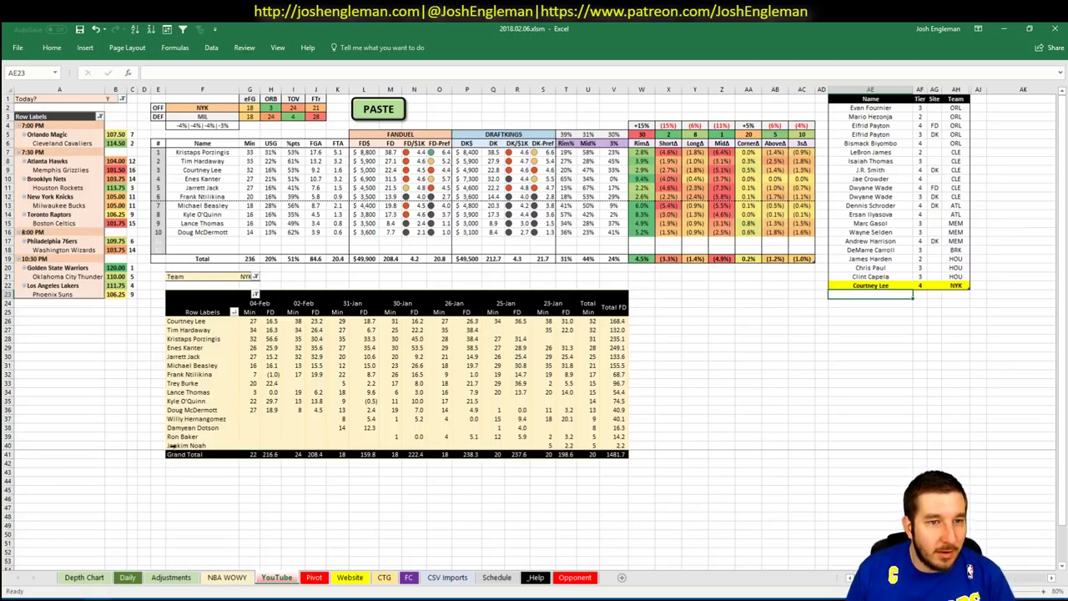
# - Switch to FantasyCruncher and review Enes Kanter's game log in the C list
pyautogui.hotkey('alt', 'Tab')
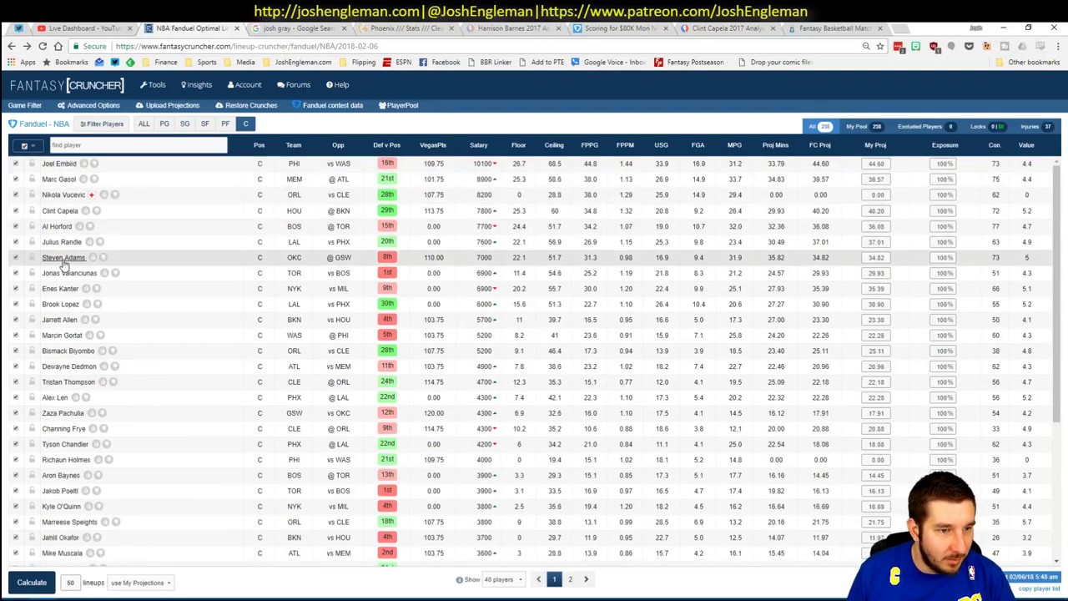
pyautogui.click(63, 288)
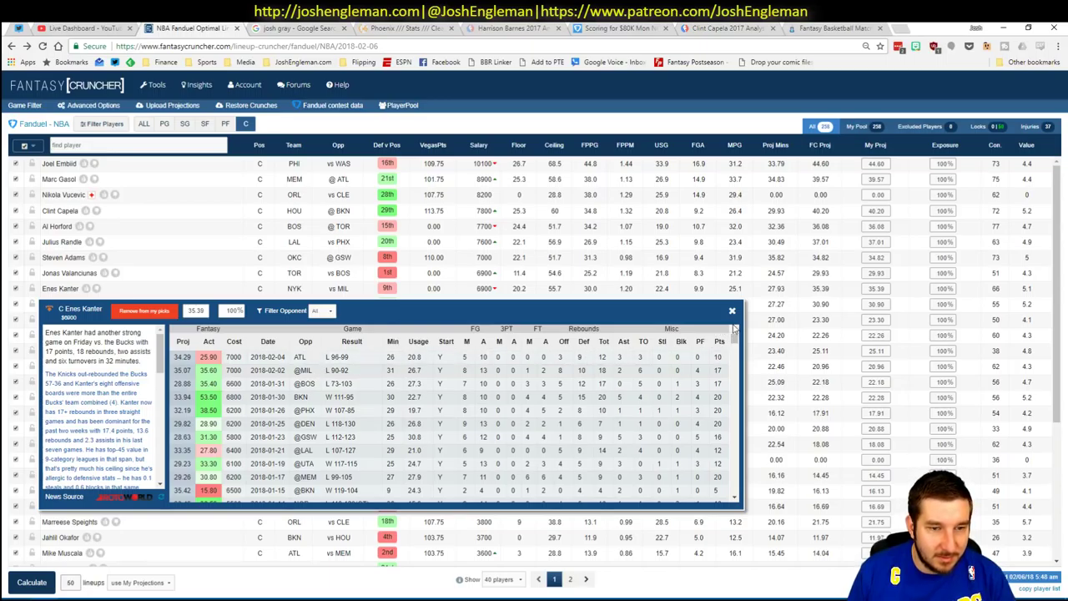
pyautogui.click(733, 312)
# - Switch back to the Excel workbook and add Enes Kanter to the picks list in row 23 with tier 3
pyautogui.hotkey('alt', 'Tab')
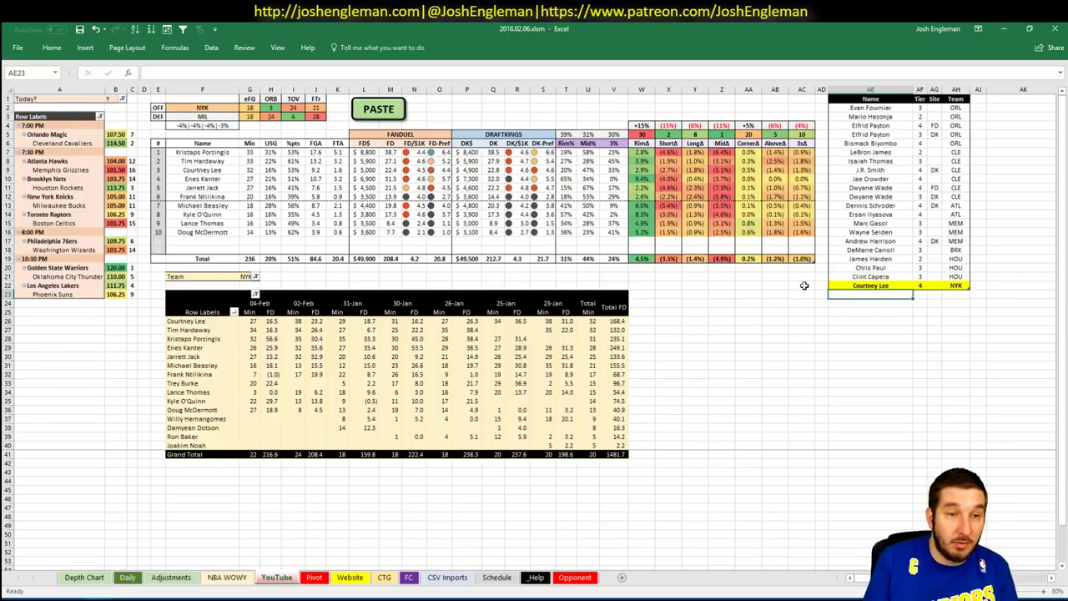
pyautogui.write('Enes Kanter')
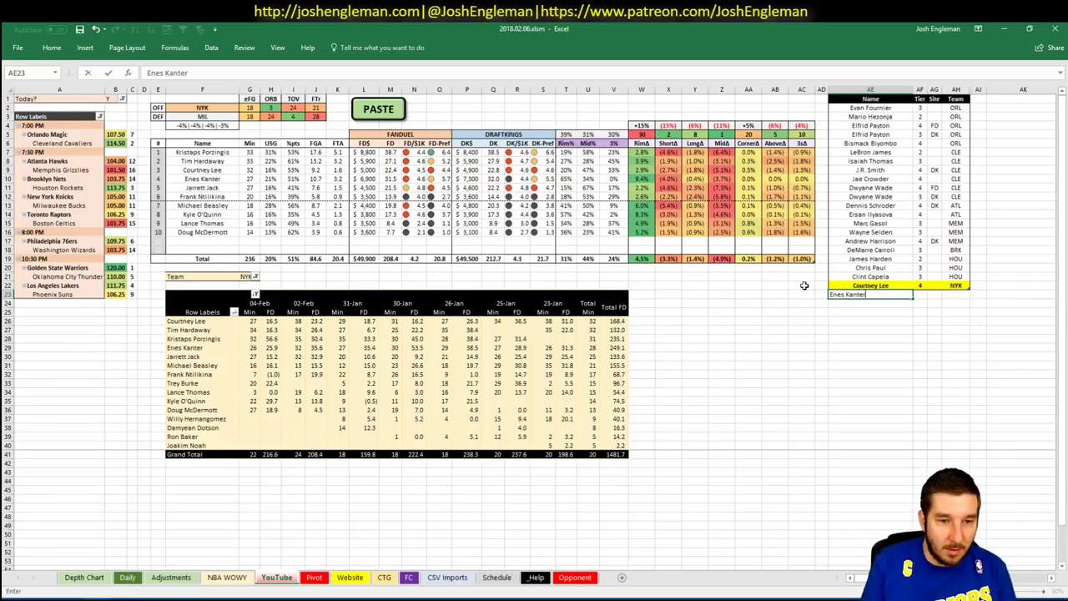
pyautogui.press('Tab')
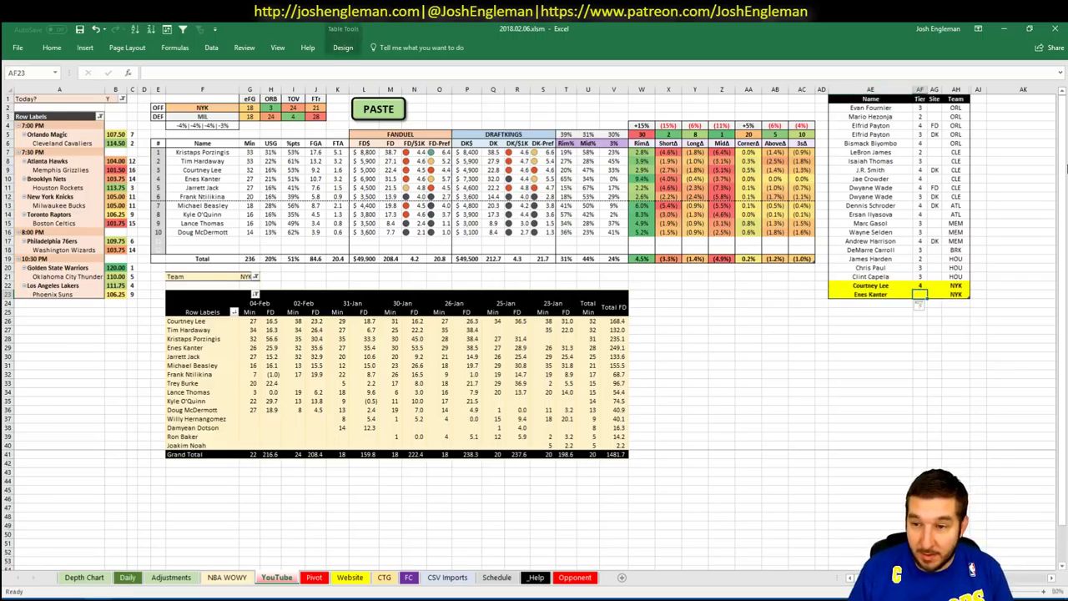
pyautogui.write('3')
pyautogui.press('Return')
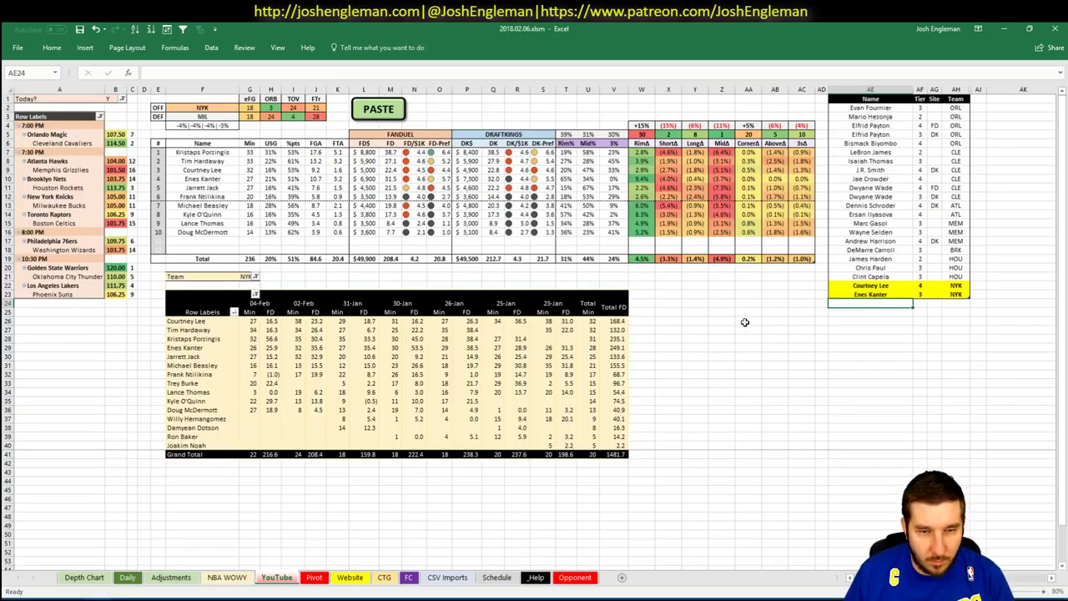
# - Add Jarrett Jack to the picks list in row 24 with tier 4
pyautogui.write('J')
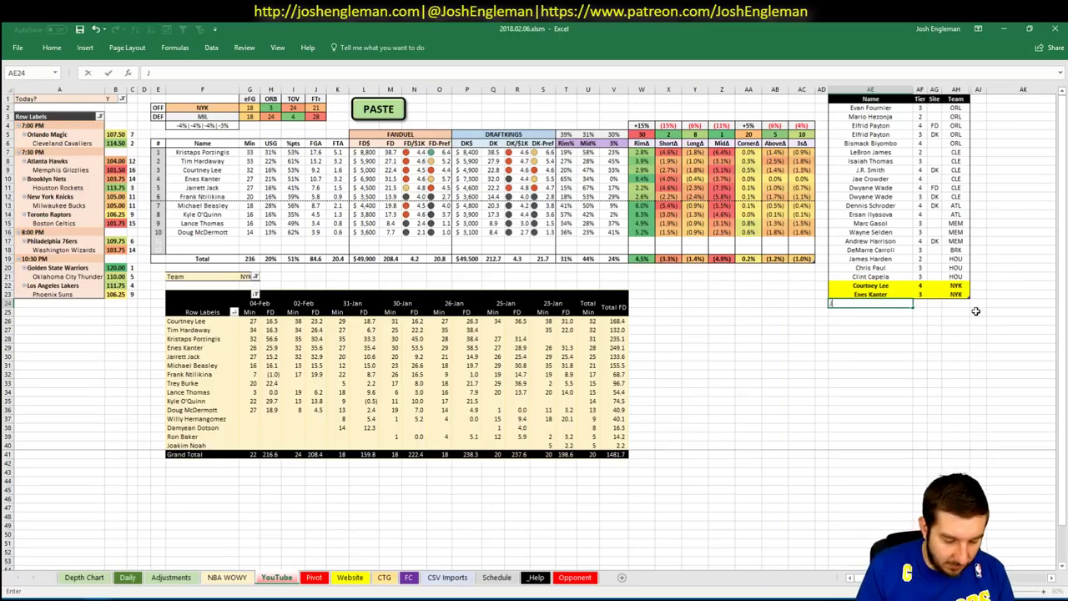
pyautogui.write('arrett Jack')
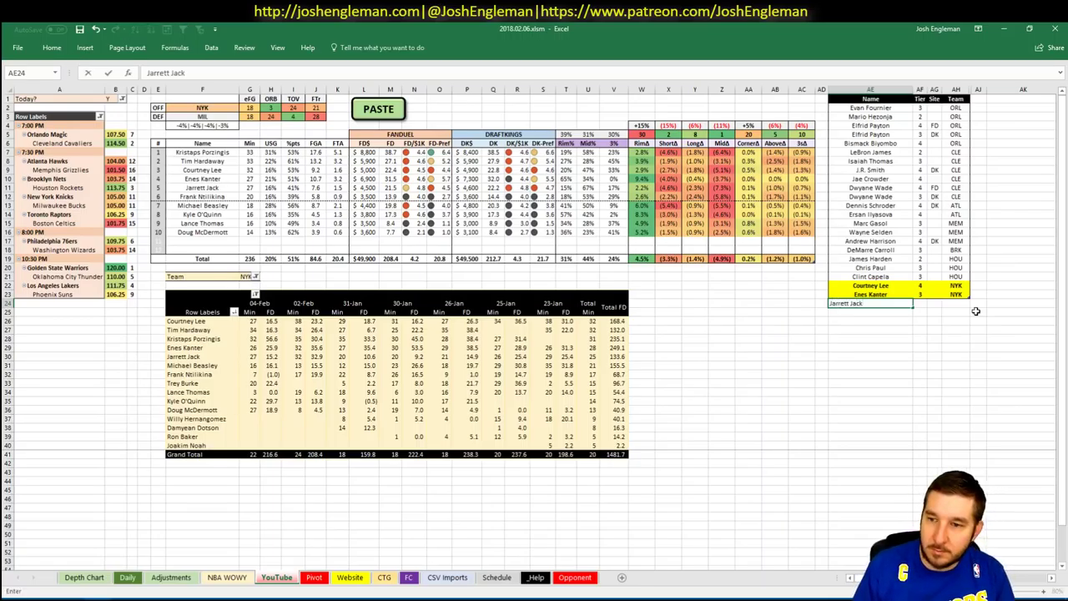
pyautogui.press('Return')
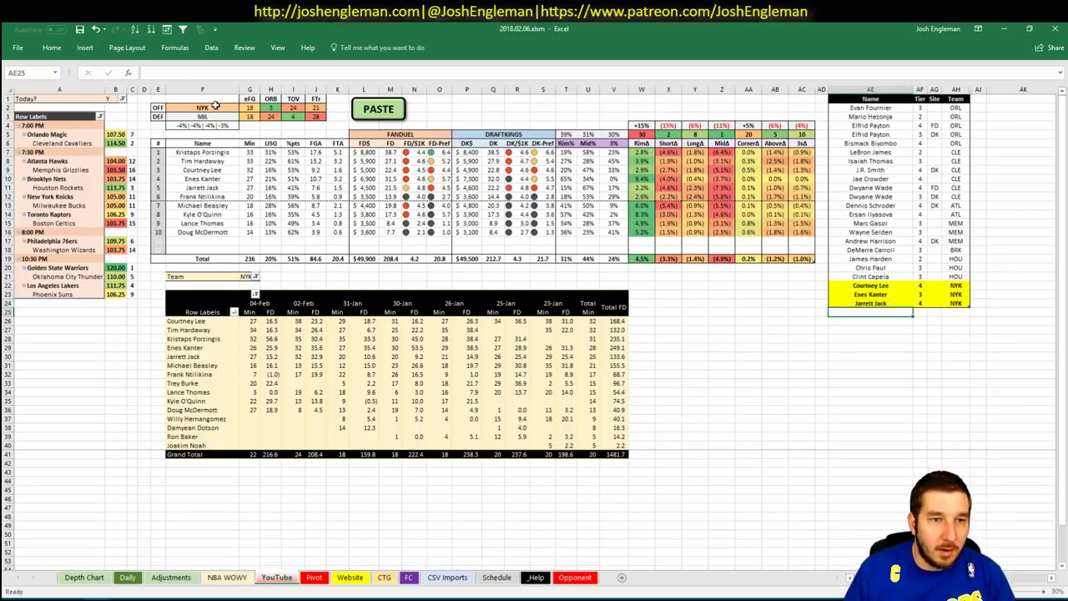
# - Set the offense team in cell F2 to MIL and filter the game log pivot in cell G21 to team MIL
pyautogui.click(215, 106)
pyautogui.write('MIL')
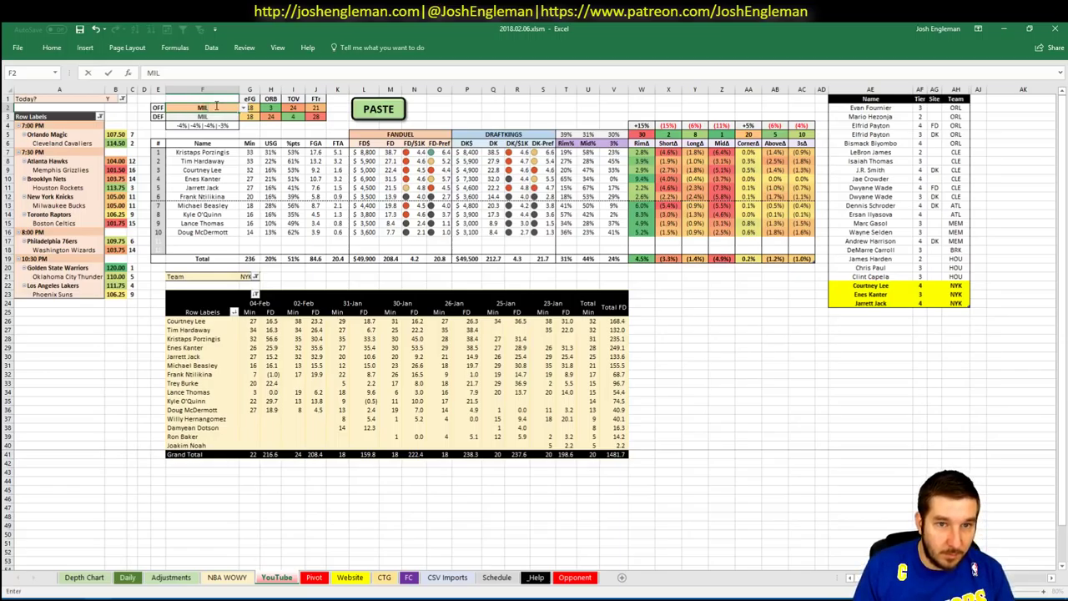
pyautogui.press('Return')
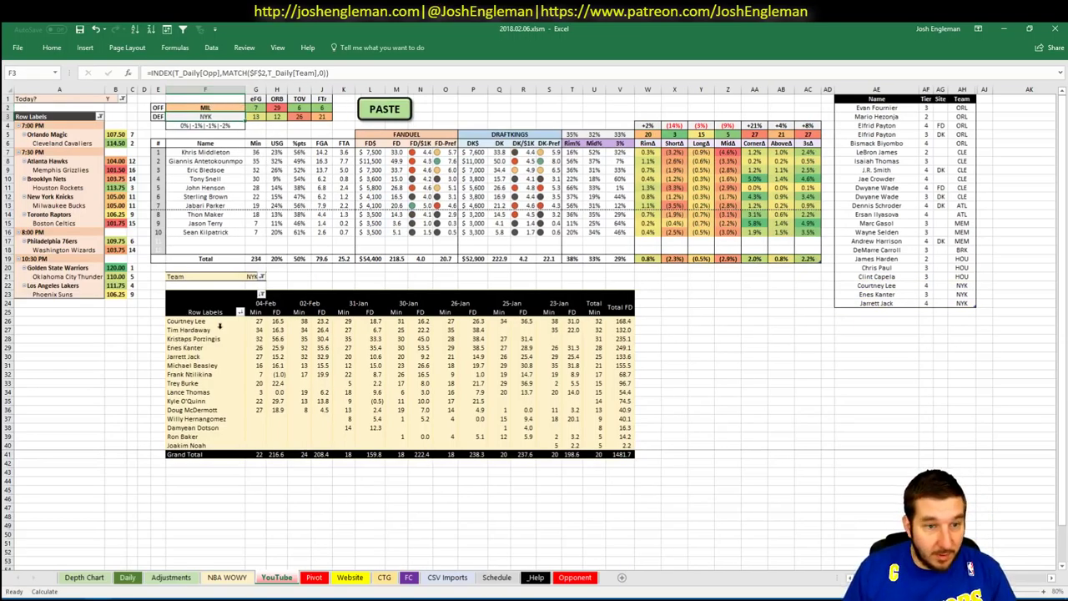
pyautogui.click(252, 276)
pyautogui.write('MIL')
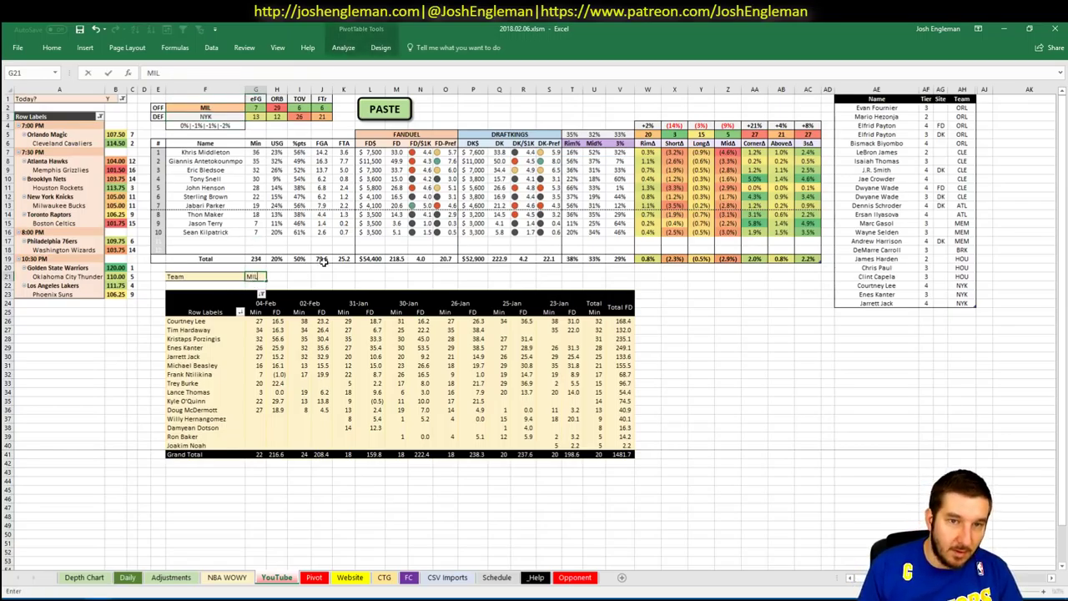
pyautogui.press('Return')
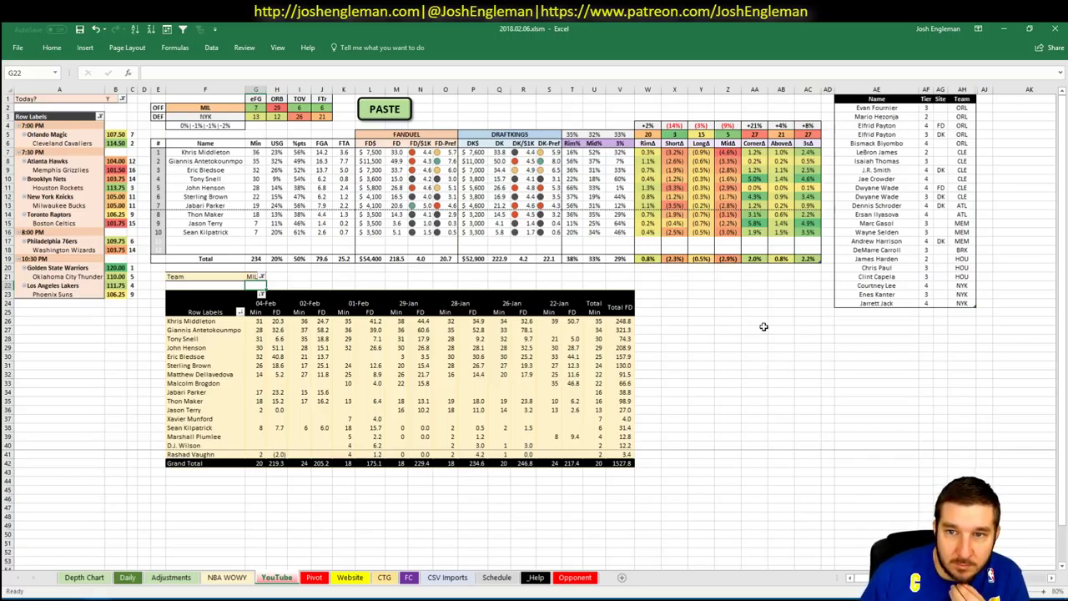
# - Switch to FantasyCruncher and review Khris Middleton's game log in the SG list
pyautogui.hotkey('alt', 'Tab')
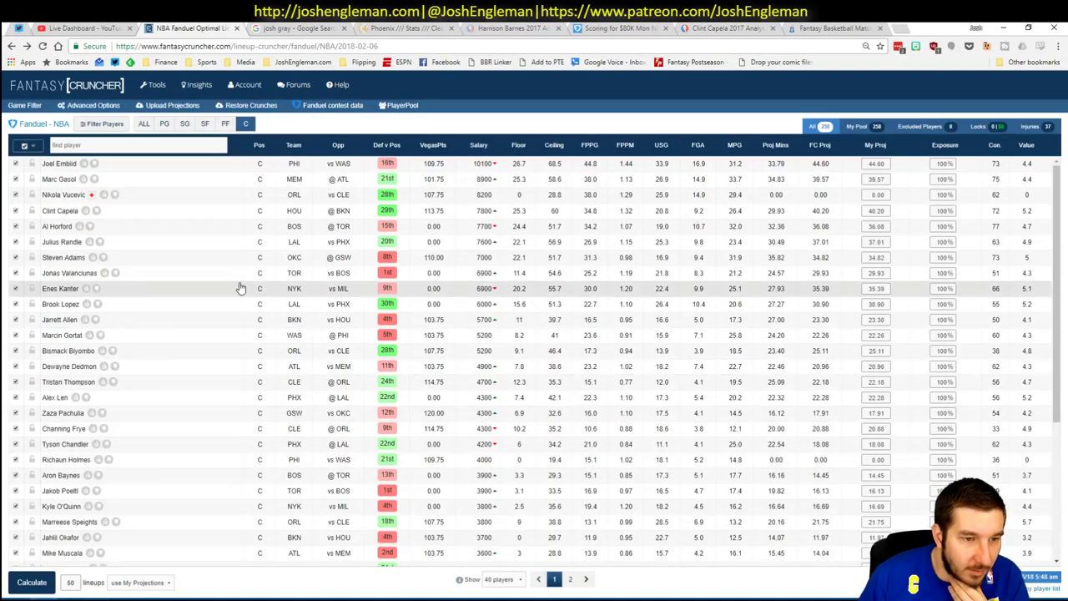
pyautogui.click(184, 126)
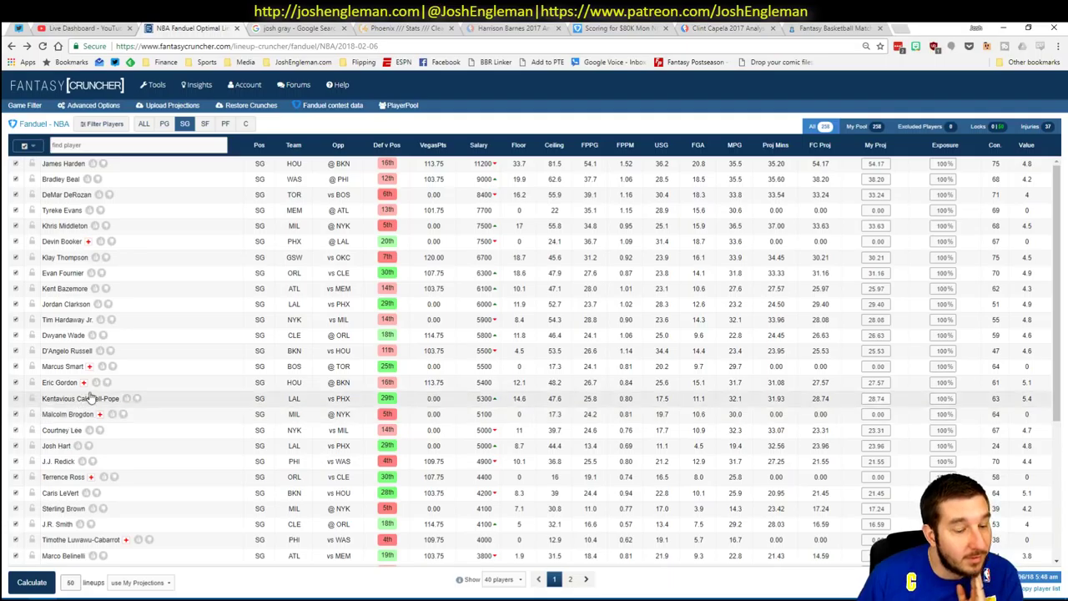
pyautogui.click(129, 224)
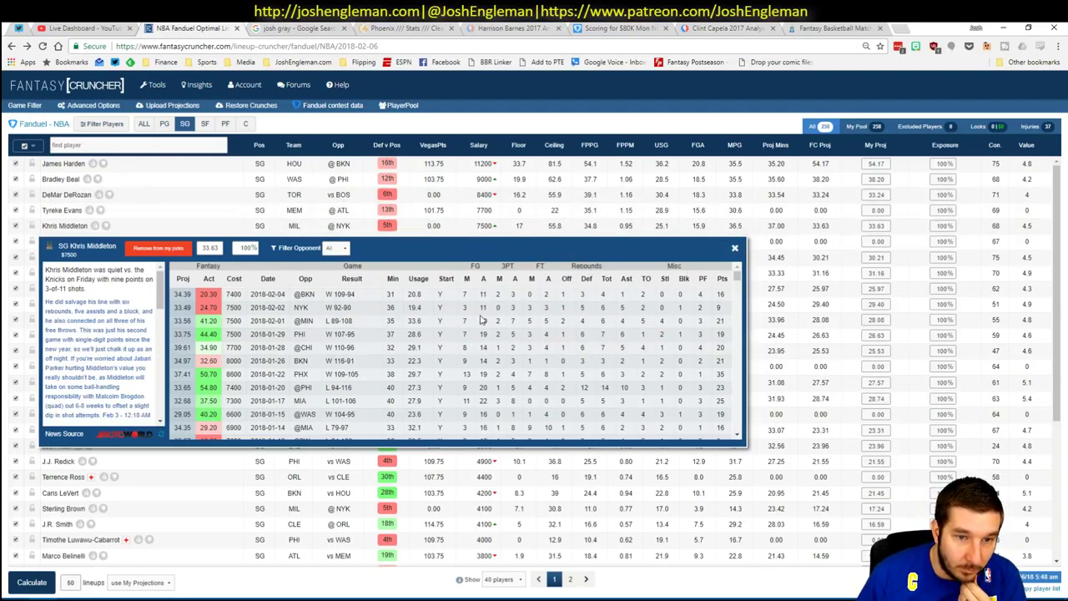
pyautogui.click(735, 247)
# - Switch back to the Excel workbook and add Khris Middleton to the picks list in row 25 with tier 4
pyautogui.hotkey('alt', 'Tab')
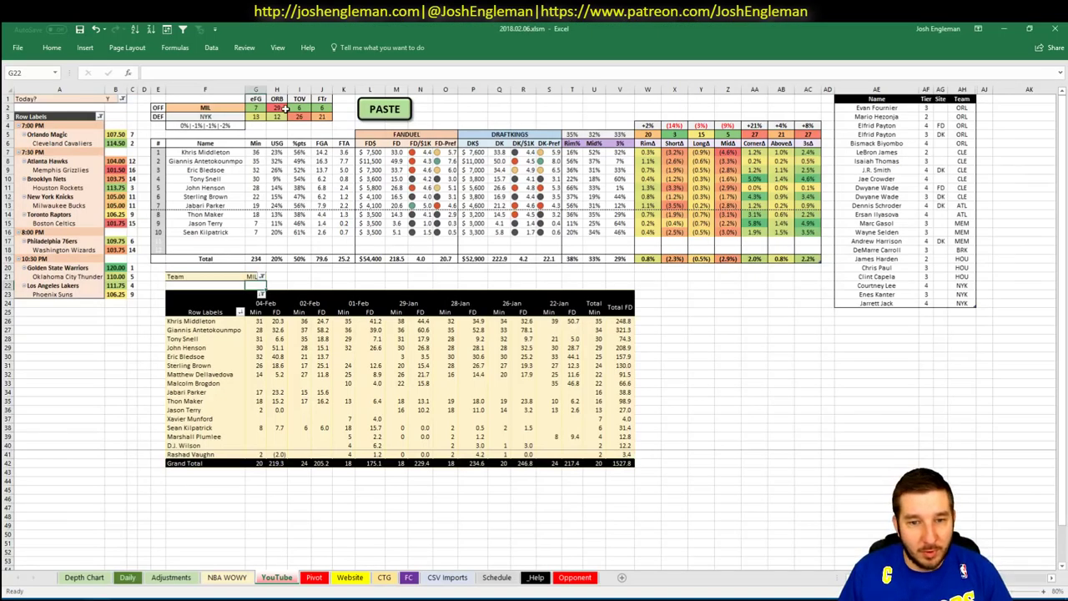
pyautogui.click(298, 134)
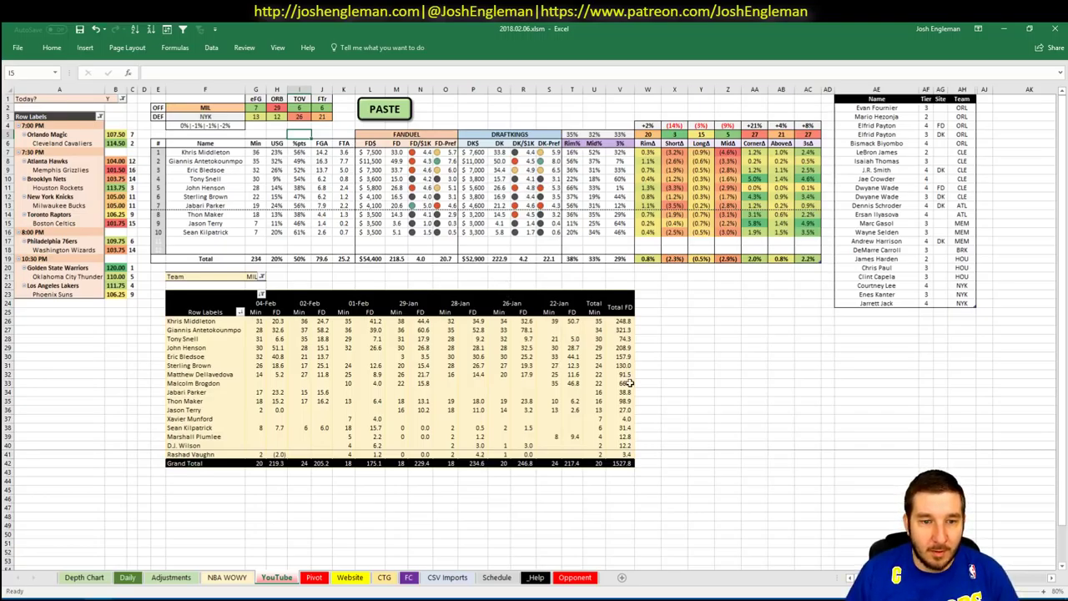
pyautogui.click(898, 309)
pyautogui.write('Khris Middleto')
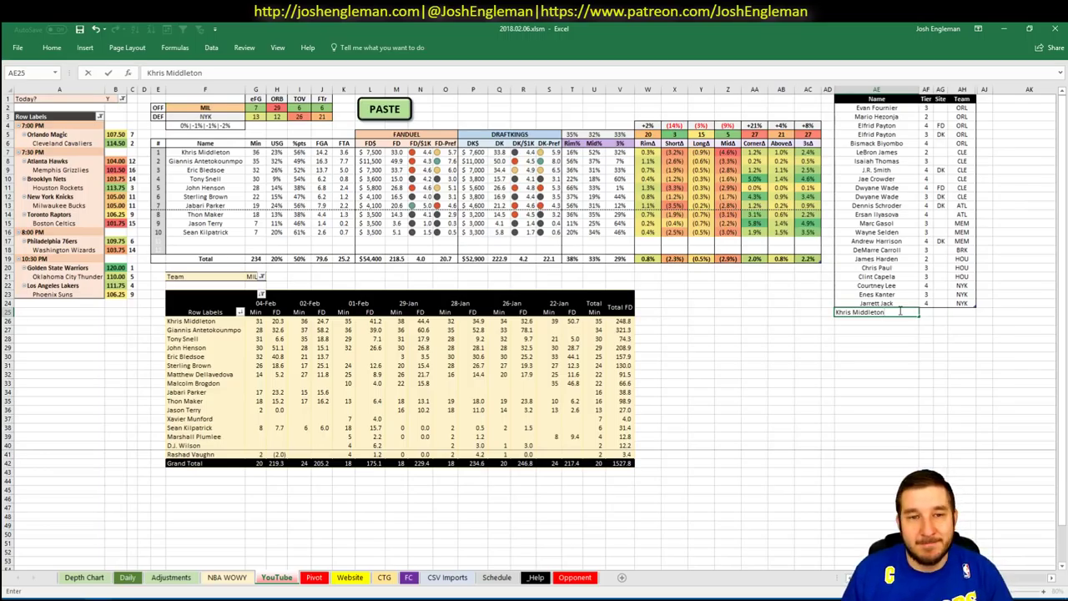
pyautogui.write('n')
pyautogui.press('Tab')
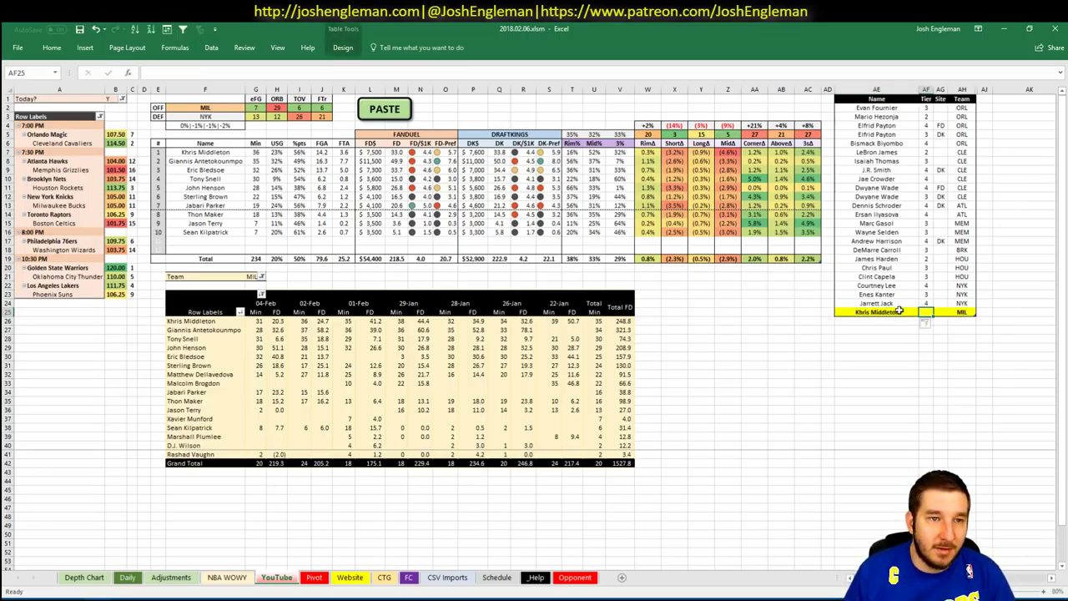
pyautogui.write('4')
pyautogui.press('Return')
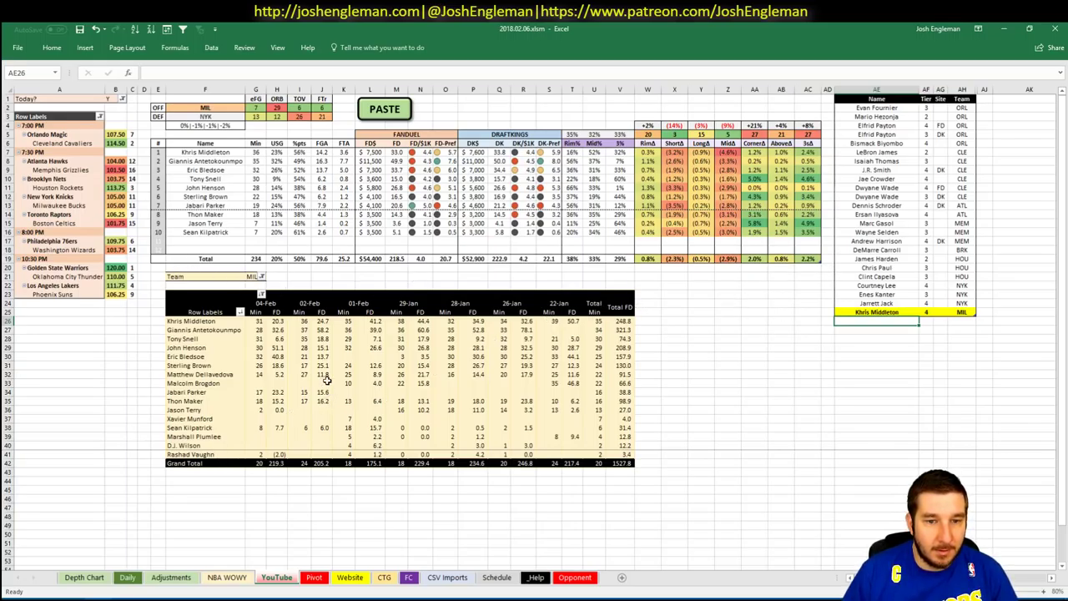
# - Switch to FantasyCruncher and review Giannis Antetokounmpo's game log in the SF list
pyautogui.hotkey('alt', 'Tab')
pyautogui.click(212, 122)
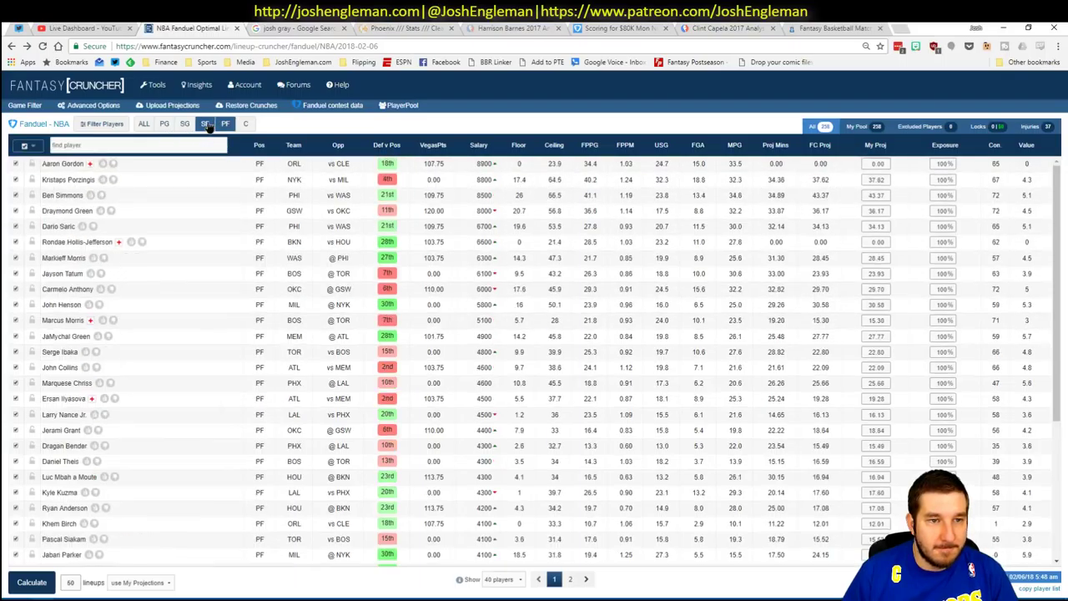
pyautogui.click(73, 179)
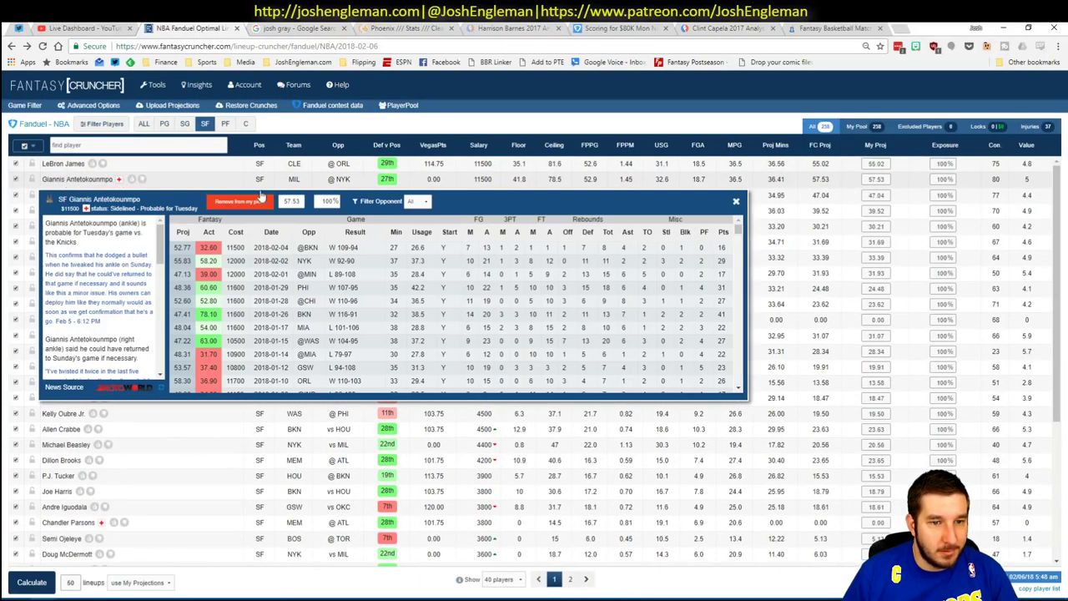
pyautogui.click(737, 202)
# - Switch back to the Excel workbook and add Giannis Antetokounmpo to the picks list in row 26 with tier 3
pyautogui.hotkey('alt', 'Tab')
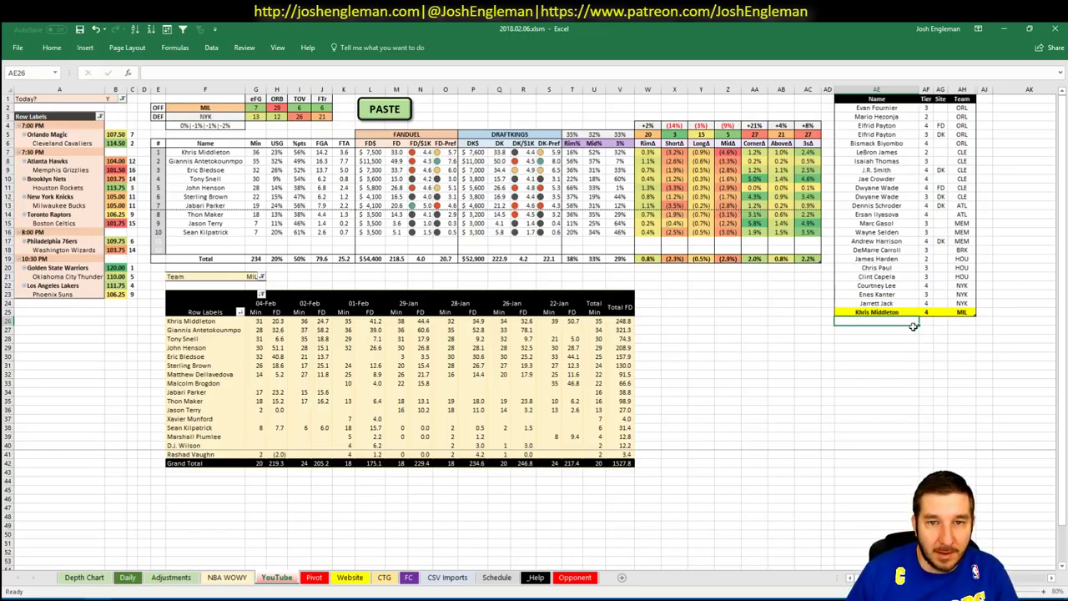
pyautogui.write('Giann')
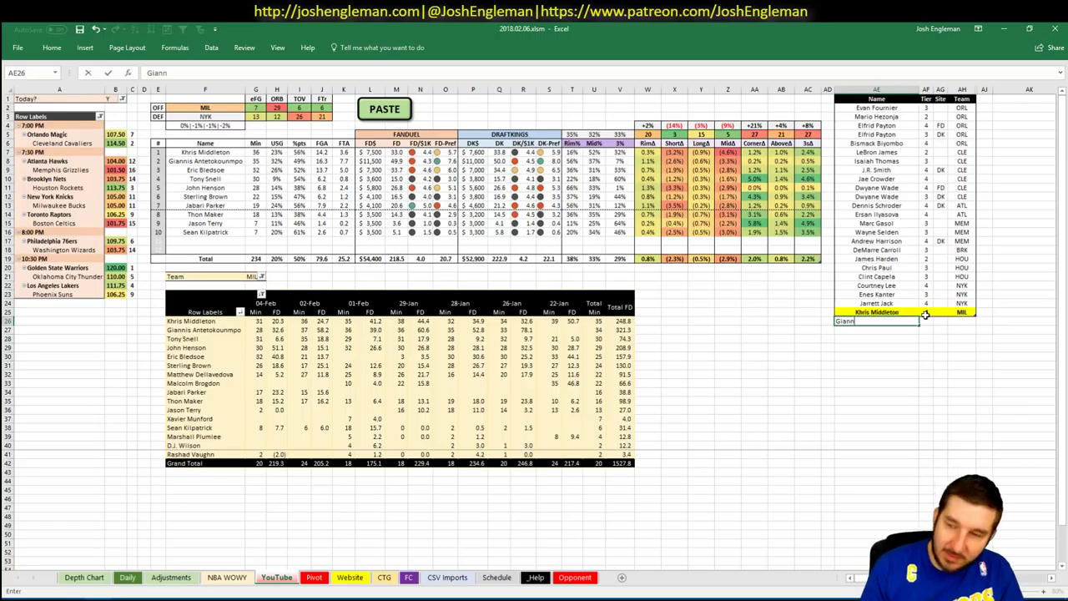
pyautogui.write('is A')
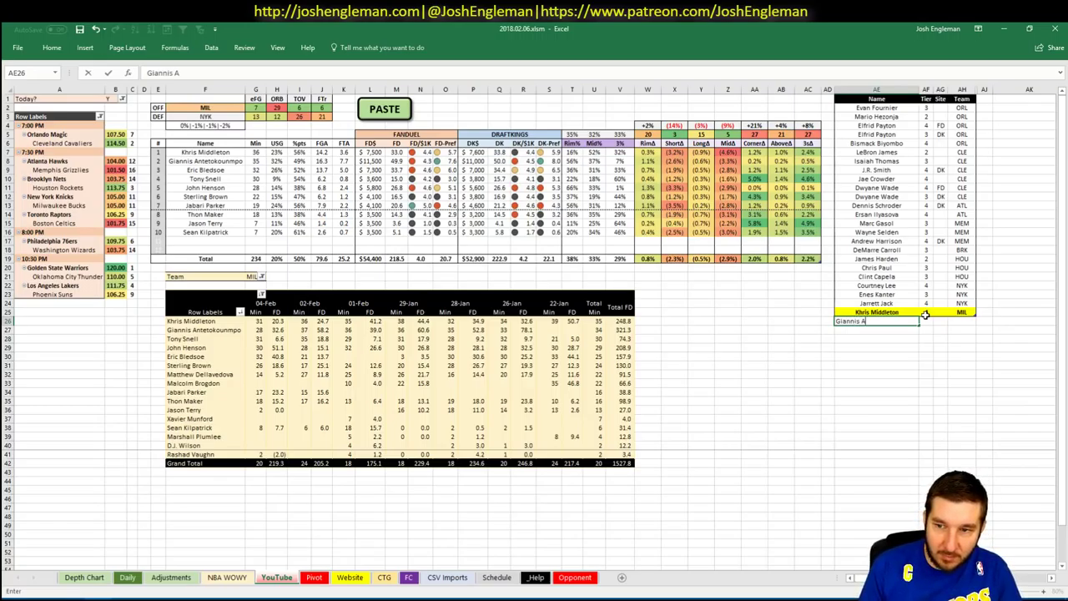
pyautogui.write('nte')
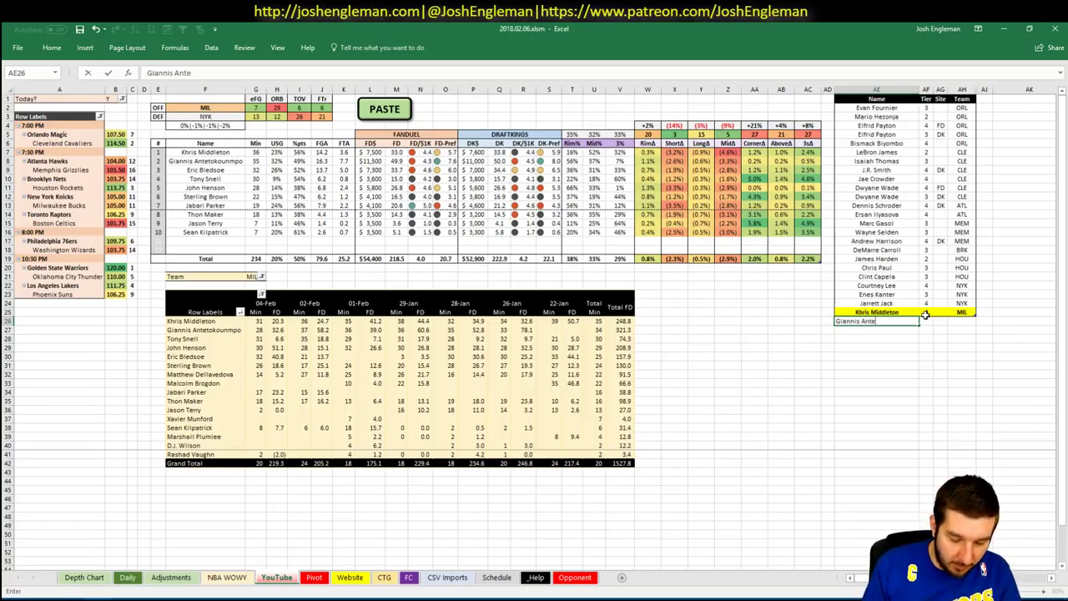
pyautogui.write('to')
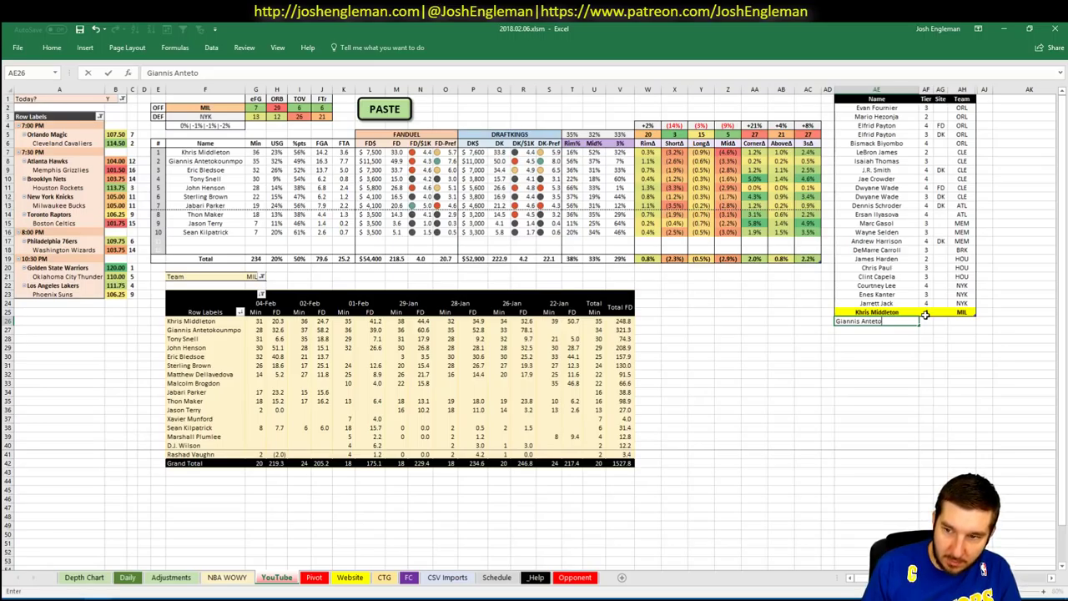
pyautogui.write('kounmpo')
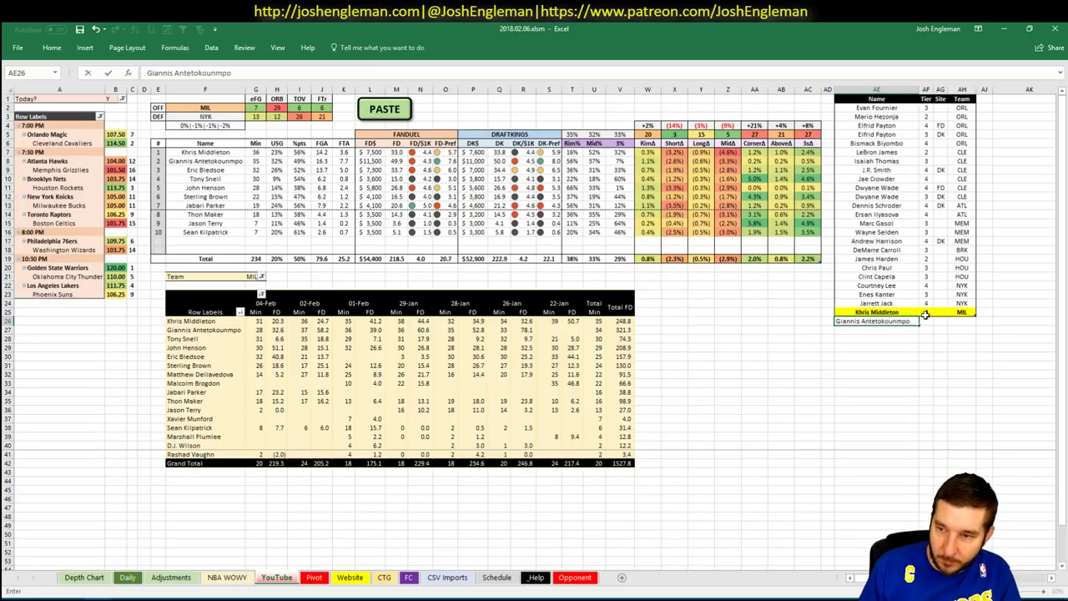
pyautogui.press('Return')
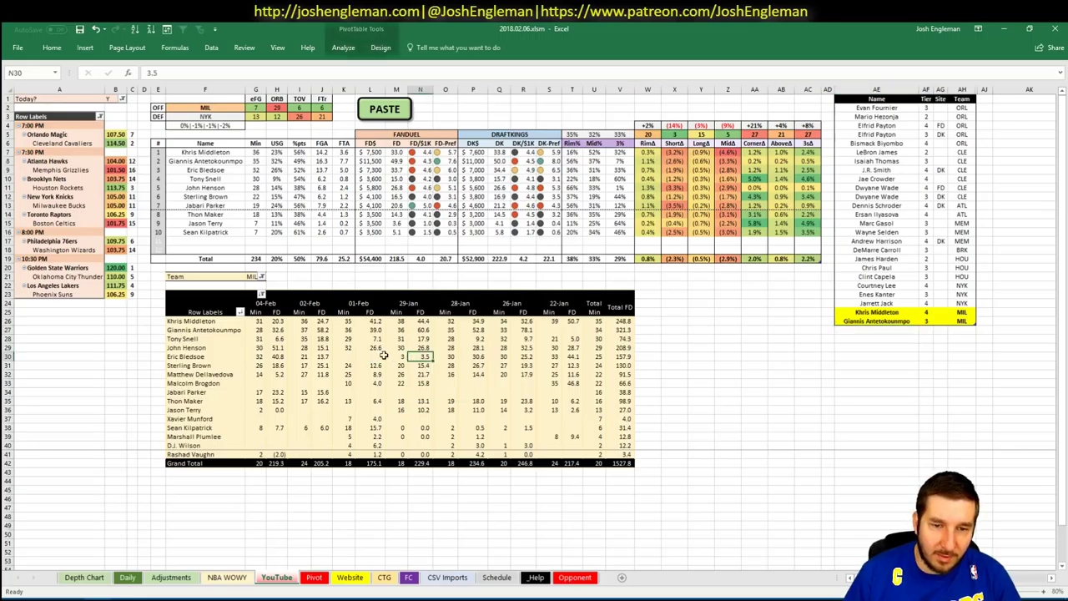
# - Switch to FantasyCruncher and review Eric Bledsoe's game log in the PG list
pyautogui.hotkey('alt', 'Tab')
pyautogui.click(165, 124)
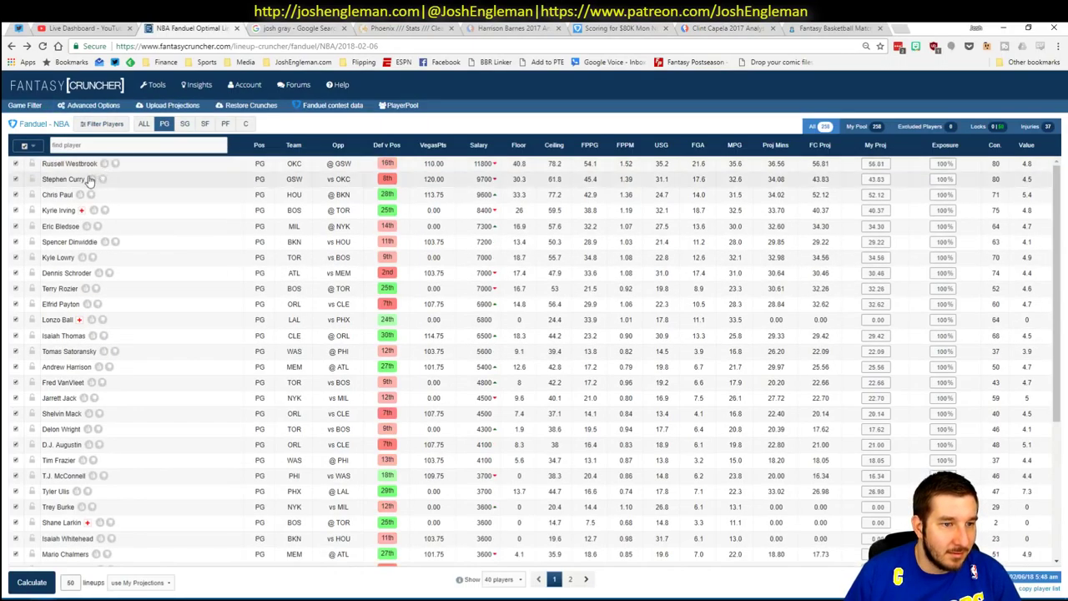
pyautogui.click(63, 227)
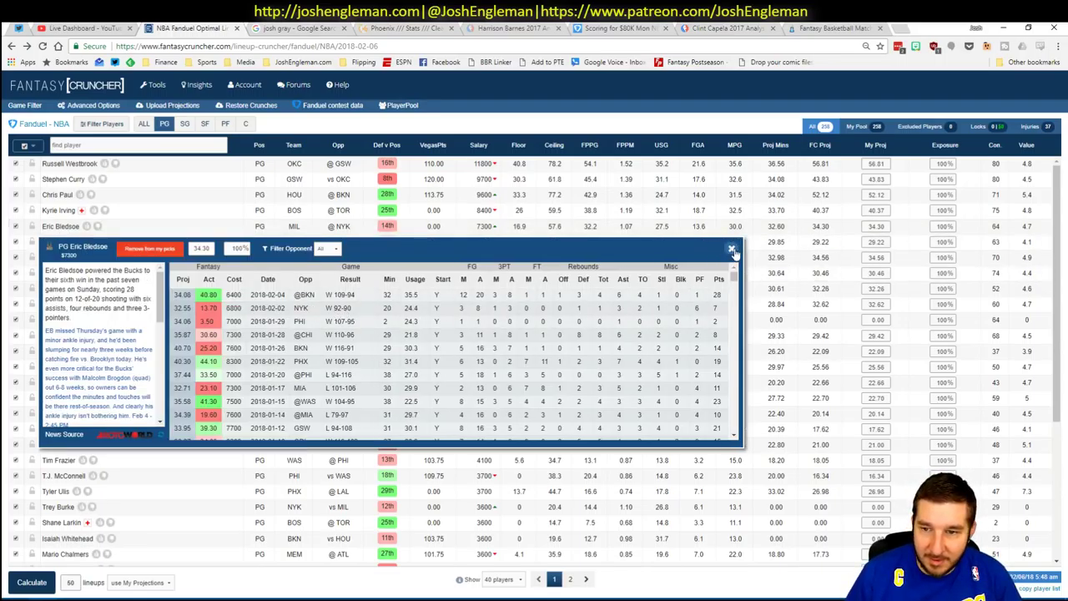
# - Switch back to the Excel workbook and add Eric Bledsoe in row 27 and John Henson in row 28 of the picks list, both tier 3
pyautogui.hotkey('alt', 'Tab')
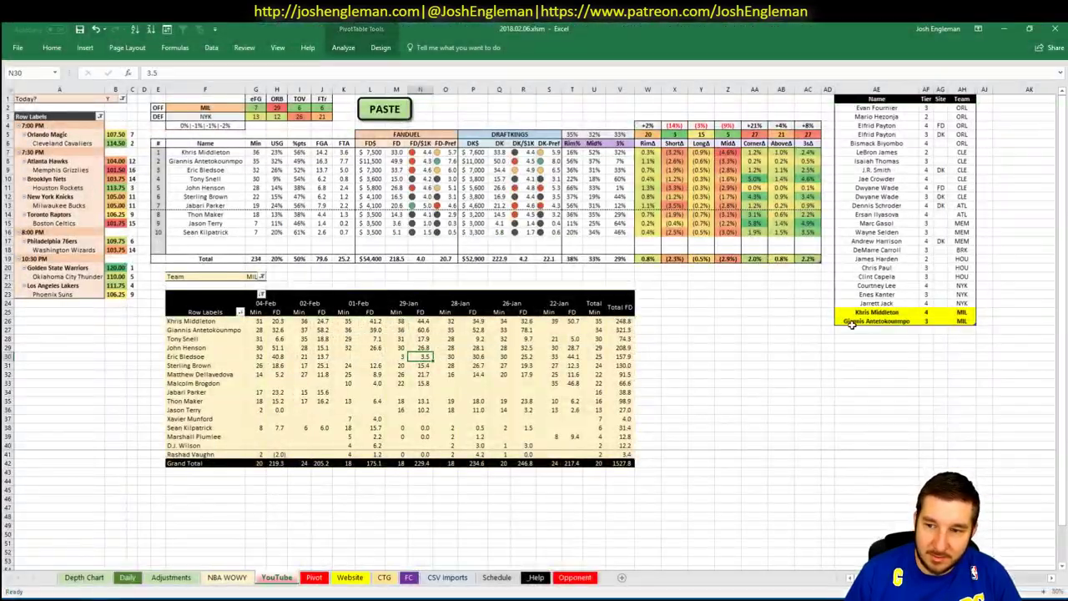
pyautogui.click(864, 330)
pyautogui.write('Eric Bledsoe')
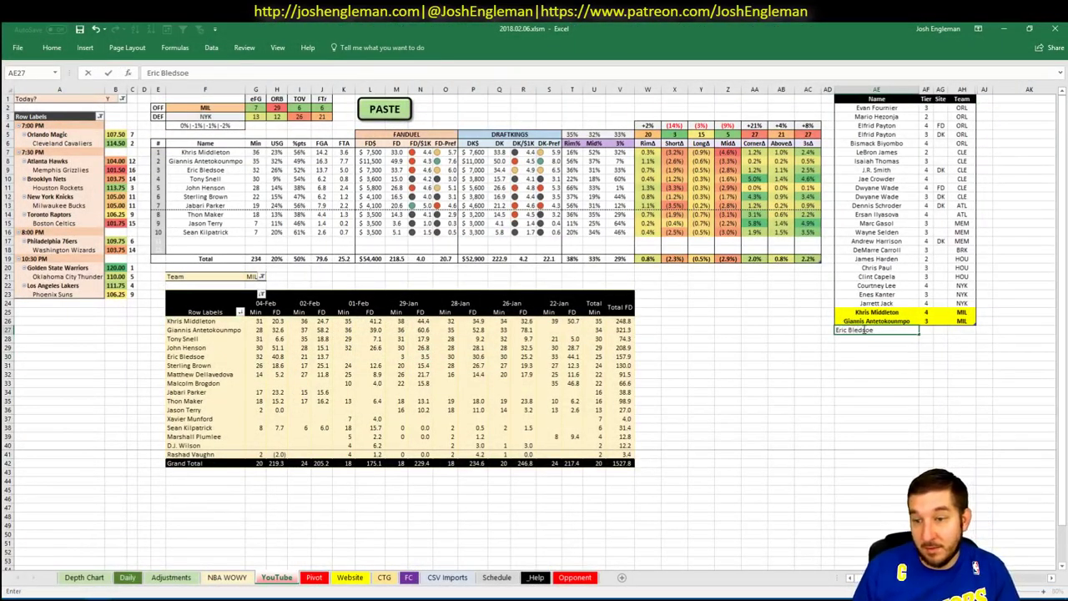
pyautogui.press('Tab')
pyautogui.write('3')
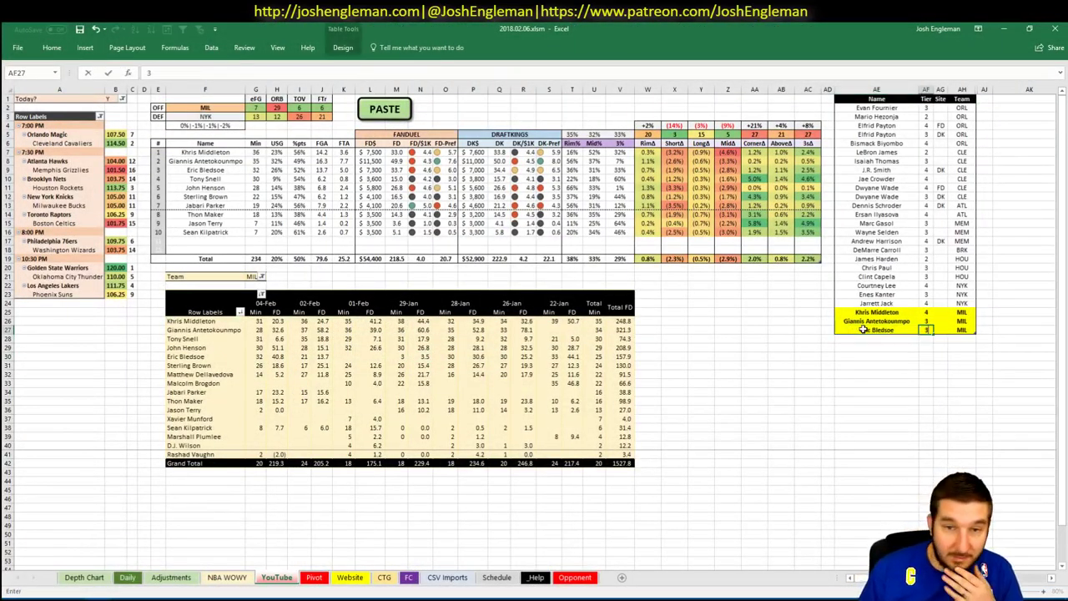
pyautogui.press('Return')
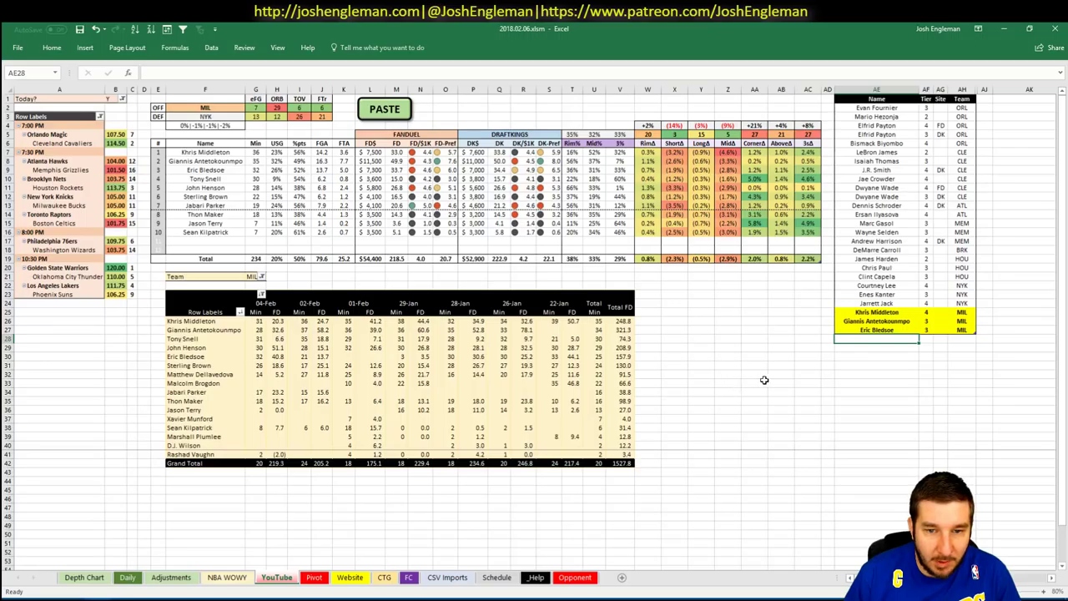
pyautogui.write('John Henson')
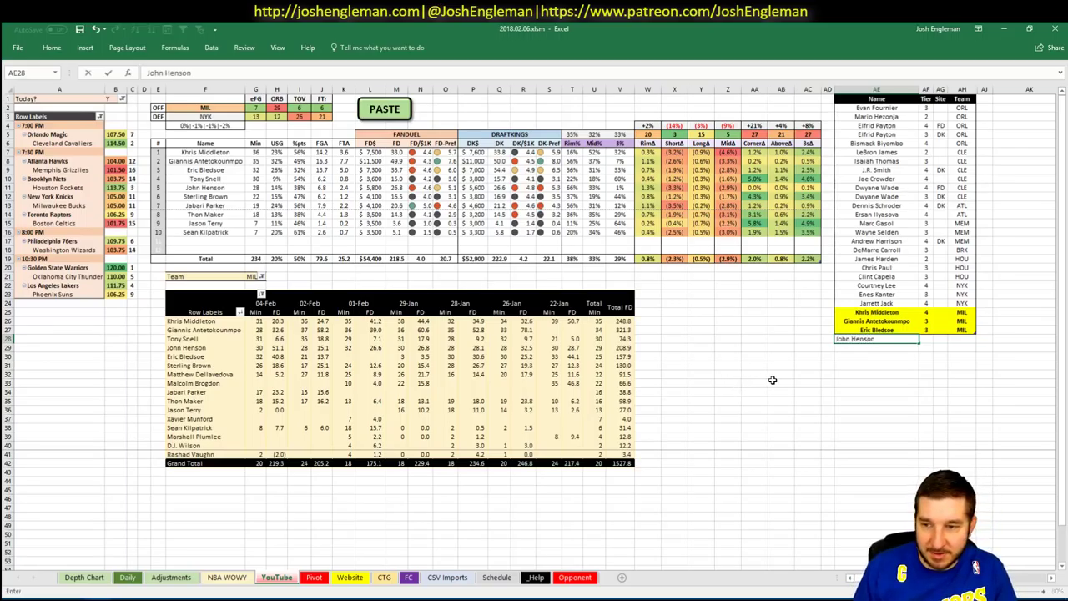
pyautogui.press('Return')
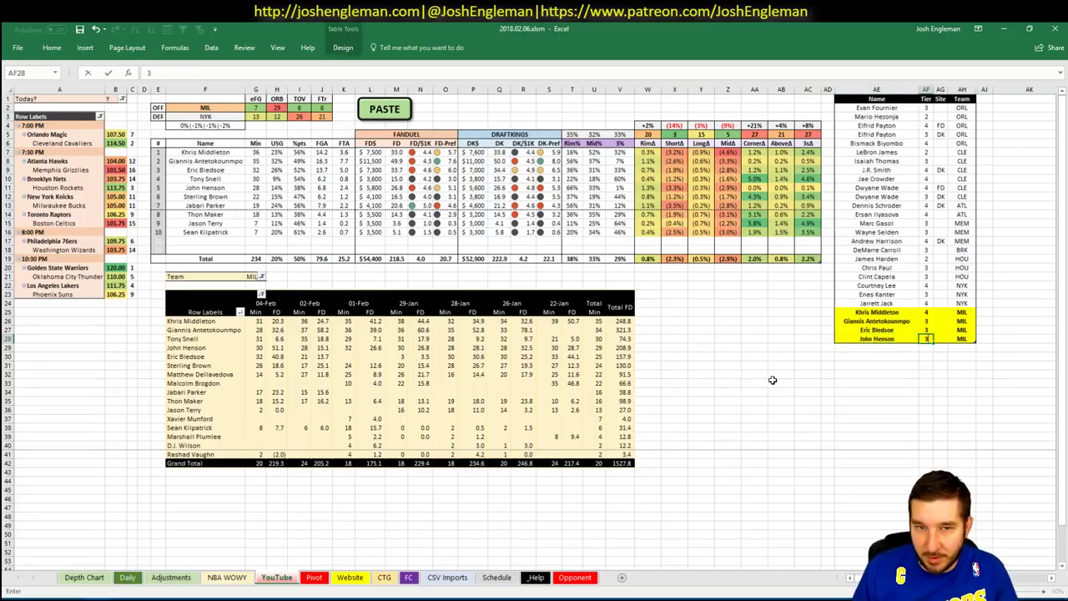
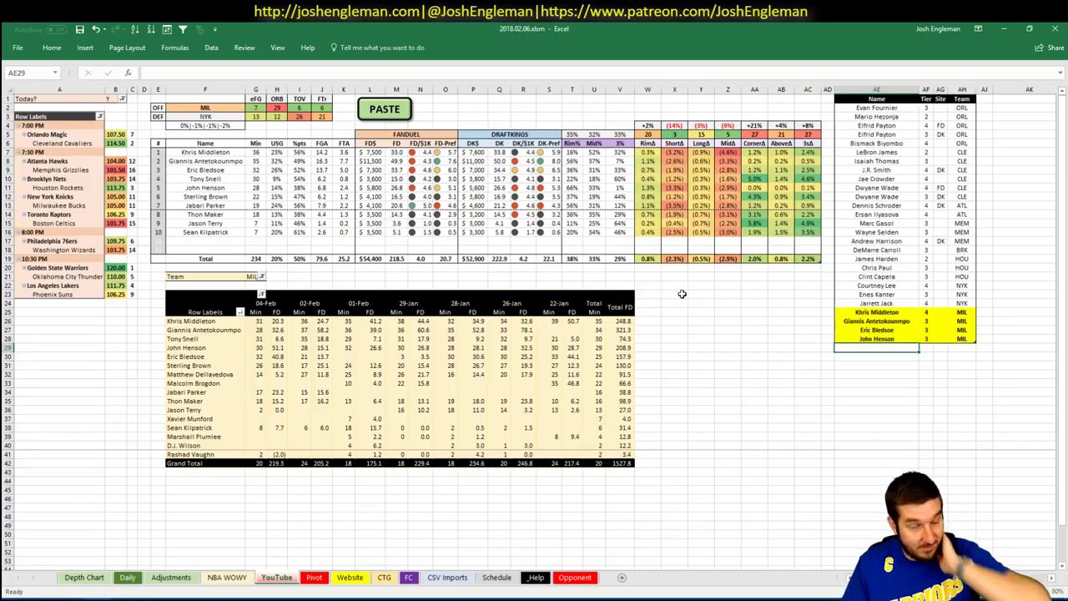
# - Set the offense team in cell F2 to TOR
pyautogui.click(238, 109)
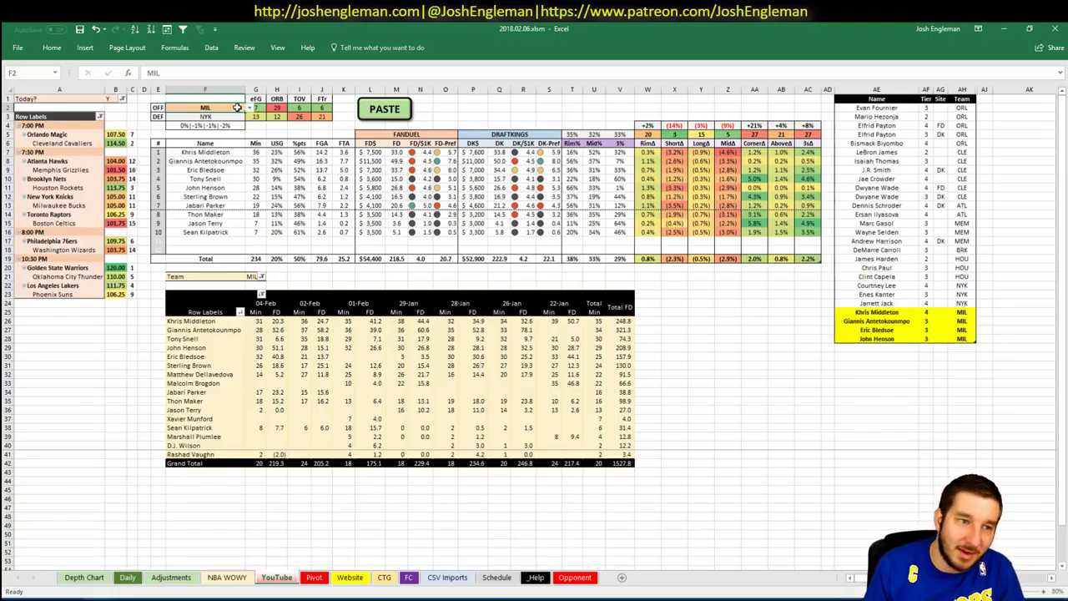
pyautogui.write('TOR')
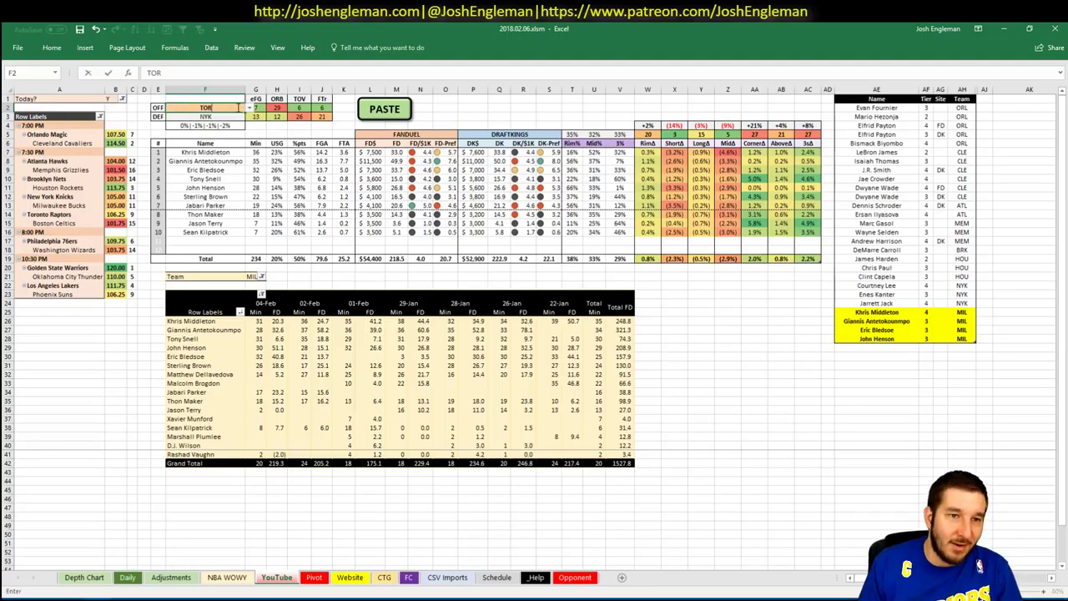
pyautogui.press('Return')
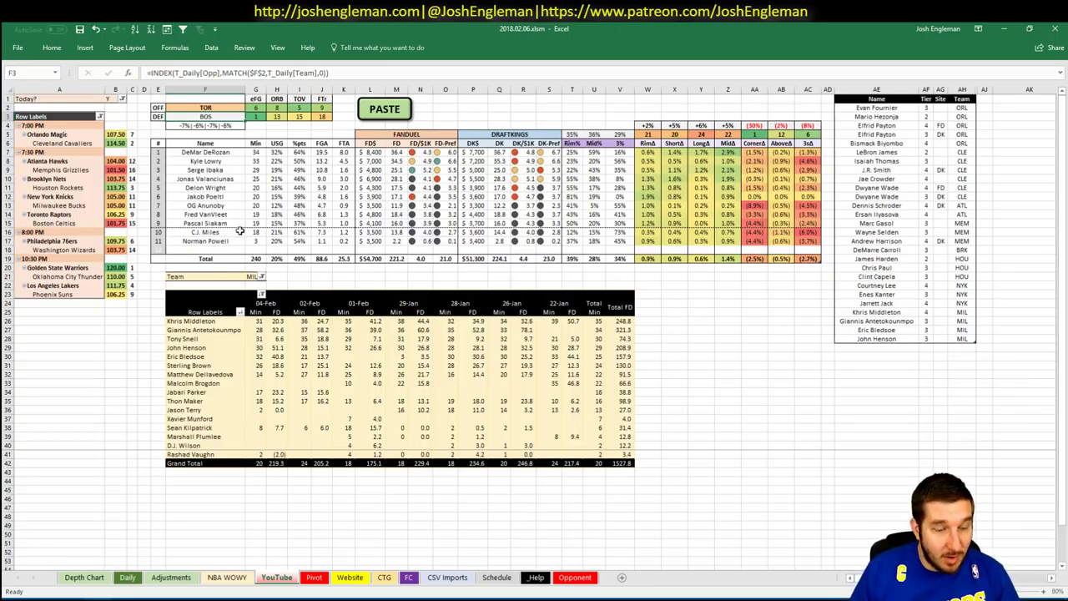
# - Look through the _Help, Opponent and Schedule sheets of the workbook
pyautogui.click(534, 579)
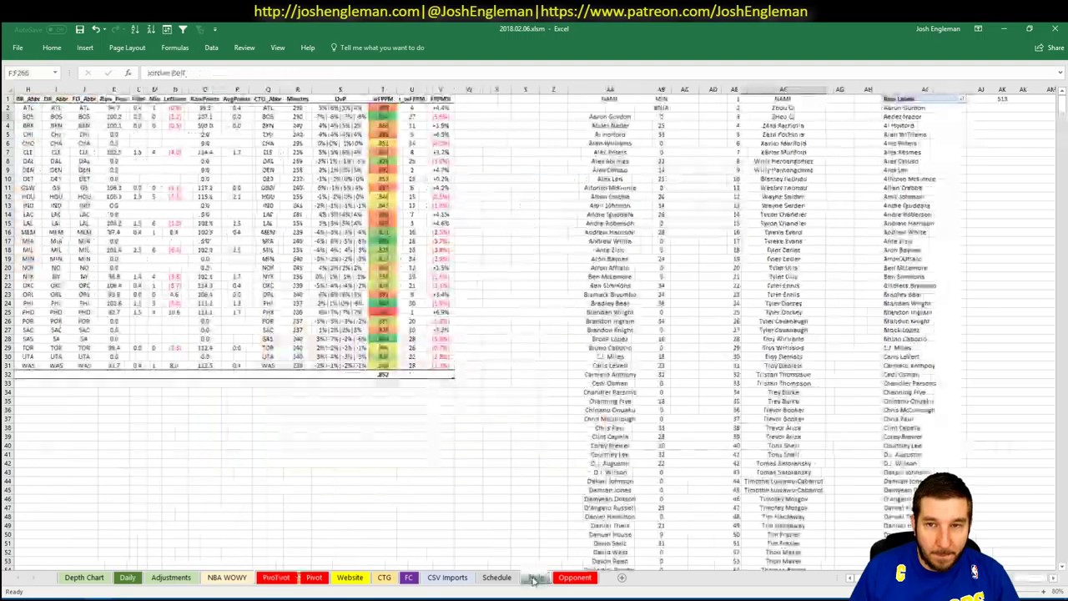
pyautogui.click(574, 577)
pyautogui.click(500, 577)
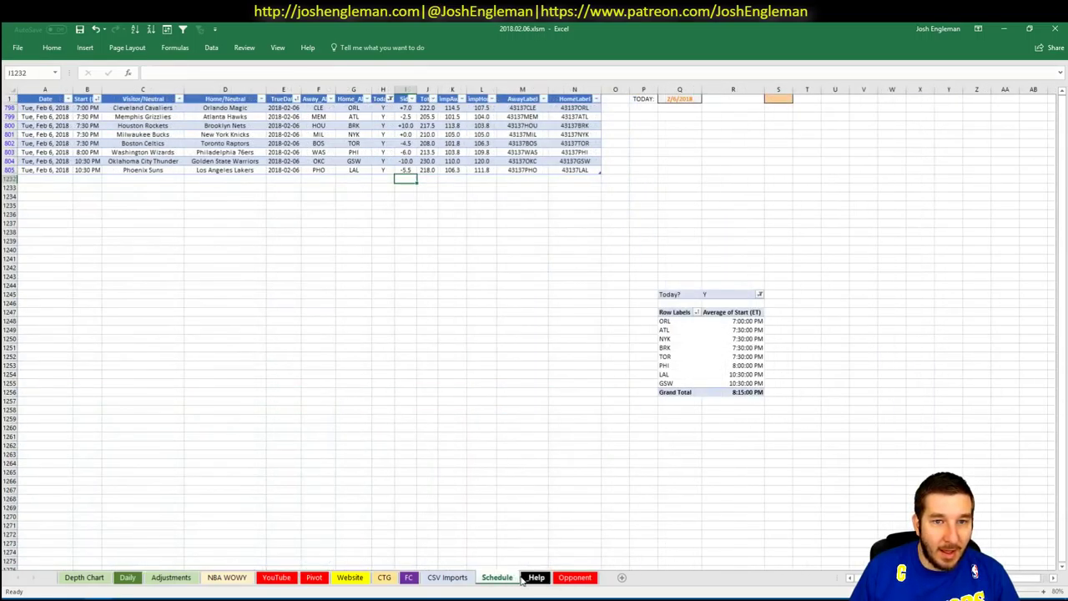
# - On the YouTube sheet, filter the game log pivot table to team TOR
pyautogui.click(277, 579)
pyautogui.click(708, 349)
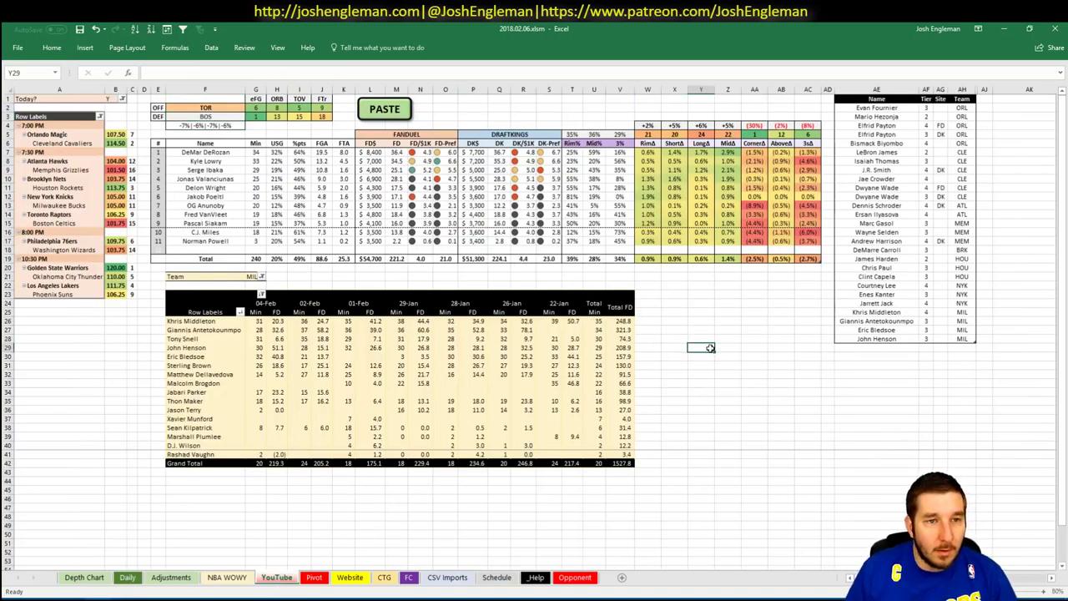
pyautogui.click(851, 346)
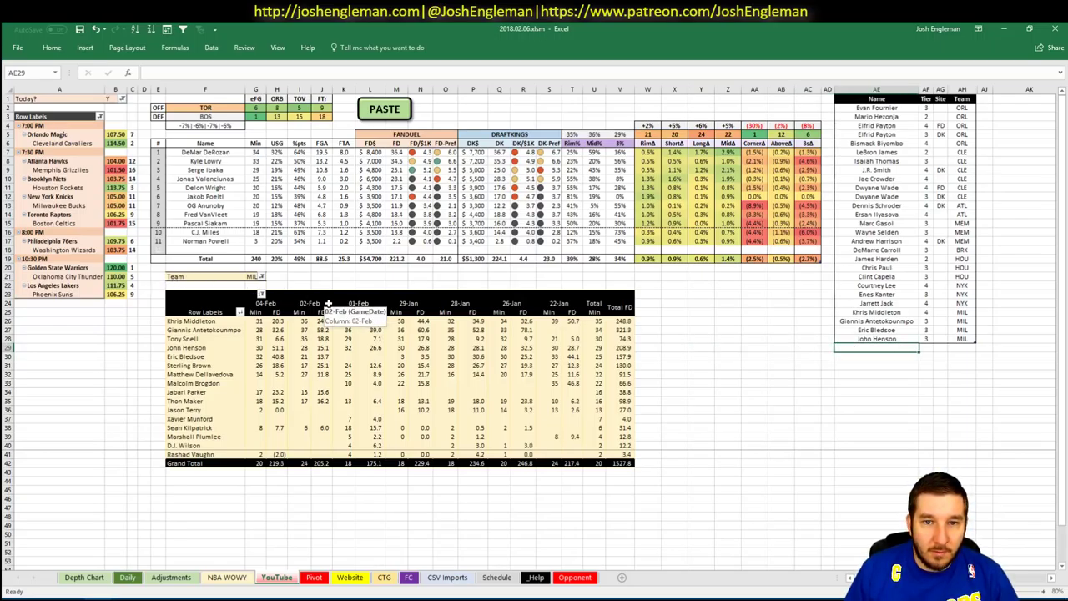
pyautogui.click(253, 278)
pyautogui.write('TOR')
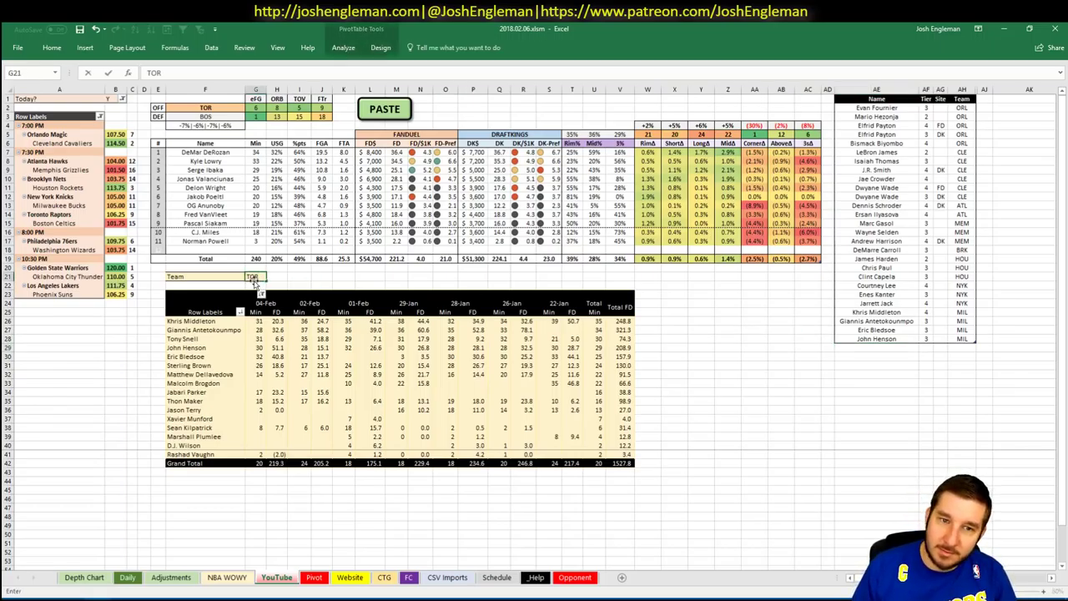
pyautogui.press('Return')
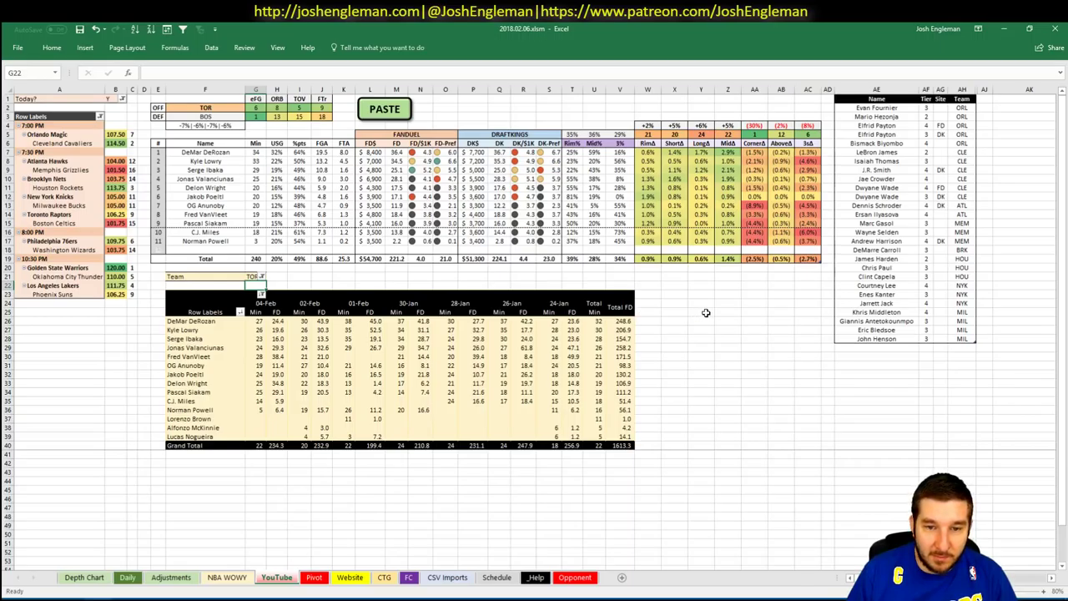
# - Add DeMar DeRozan with tier 3 in the first empty row below the player list
pyautogui.click(899, 347)
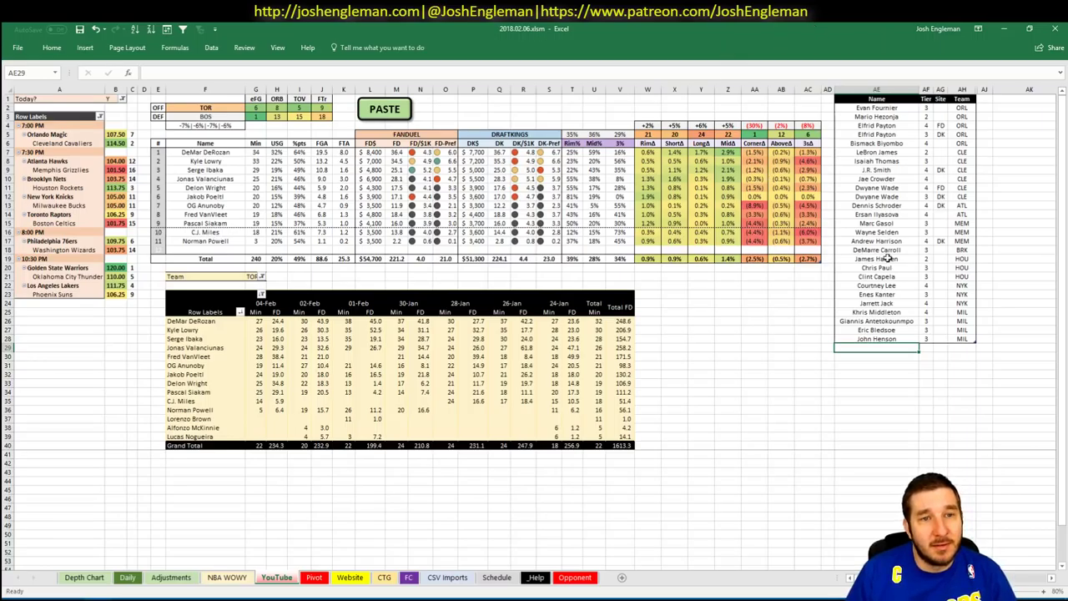
pyautogui.write('DeMar')
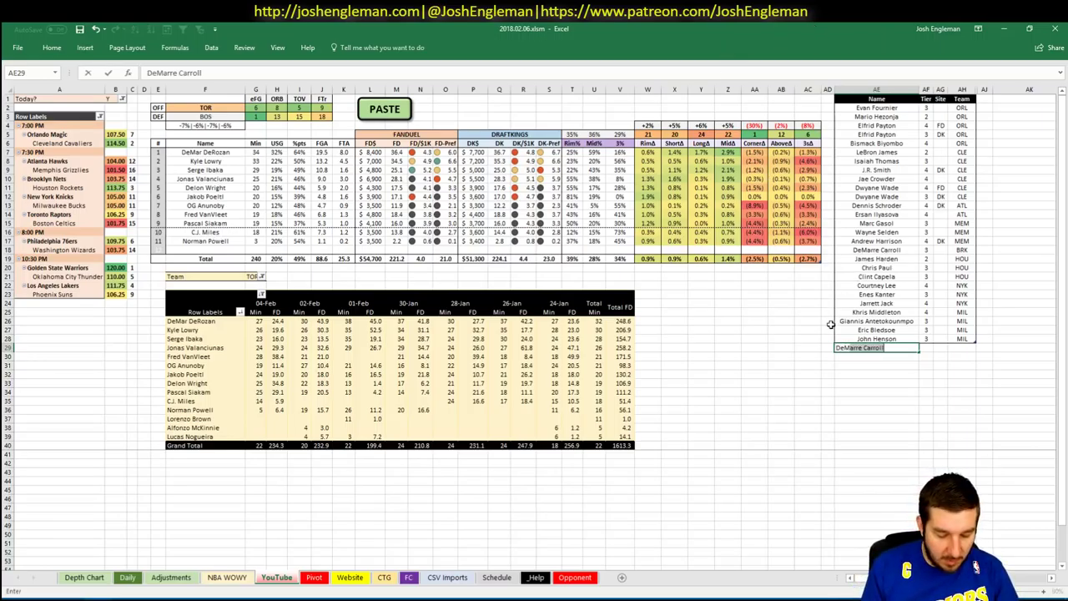
pyautogui.write(' DeRozan')
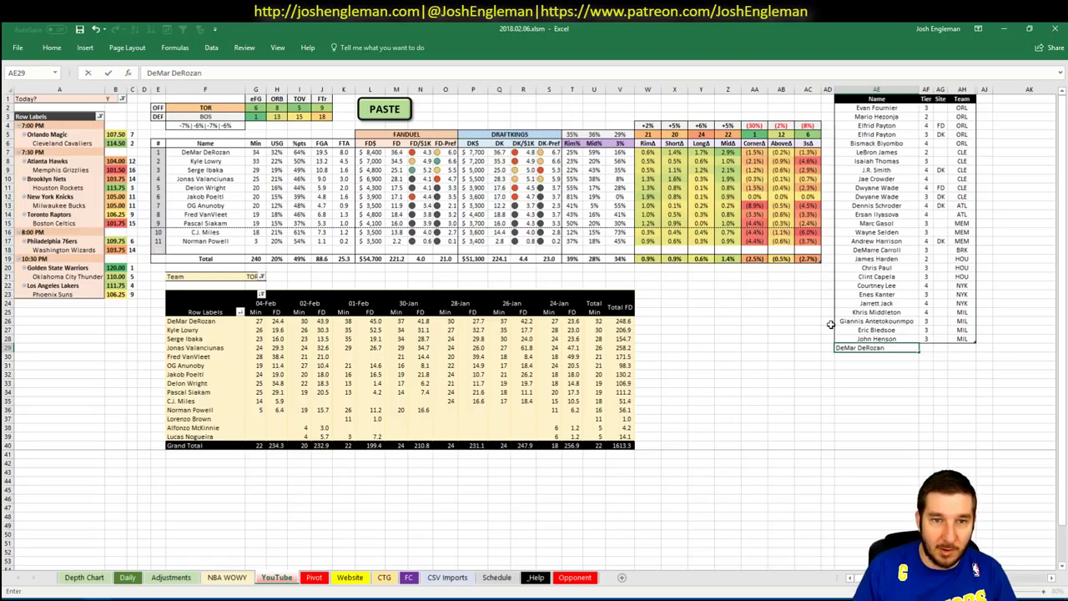
pyautogui.press('Tab')
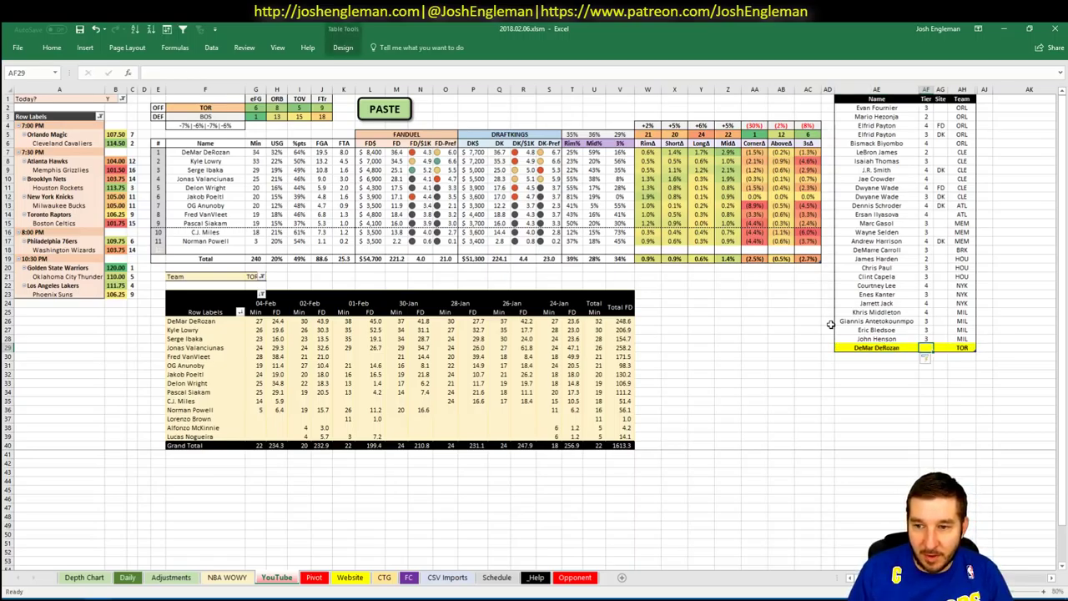
pyautogui.write('3')
pyautogui.hotkey('ctrl', 'Return')
pyautogui.press('Return')
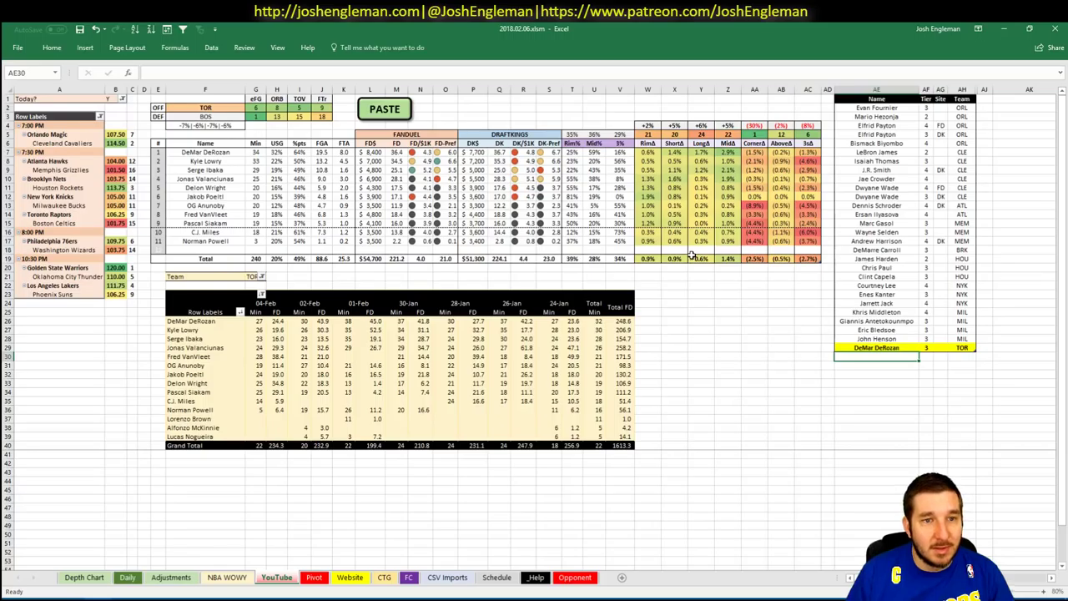
# - Add Kyle Lowry with tier 3 as the next entry in the player list
pyautogui.click(676, 315)
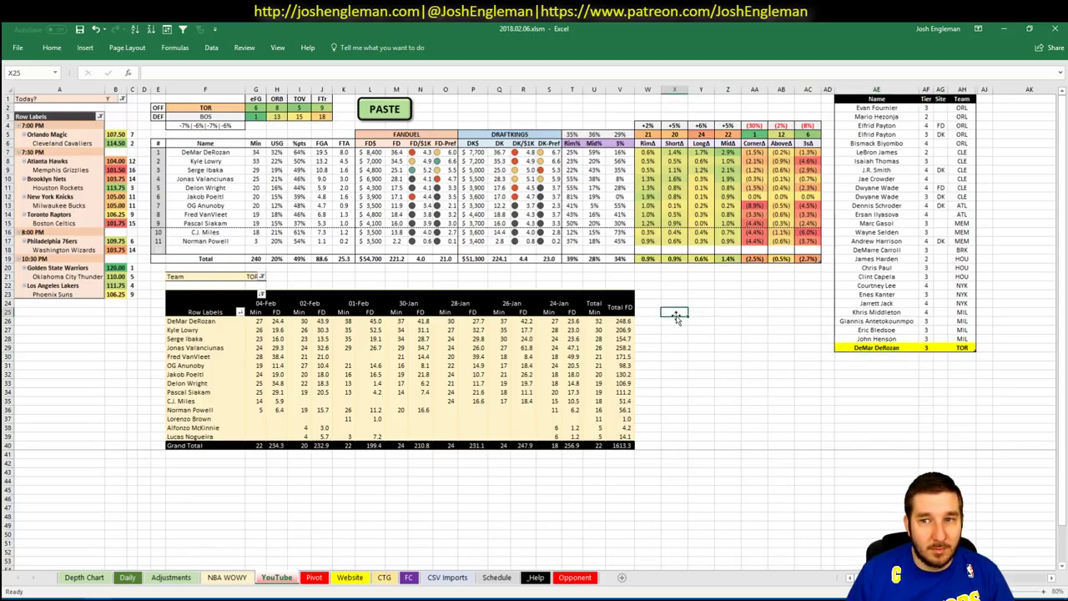
pyautogui.click(881, 357)
pyautogui.write('Khris Middleton')
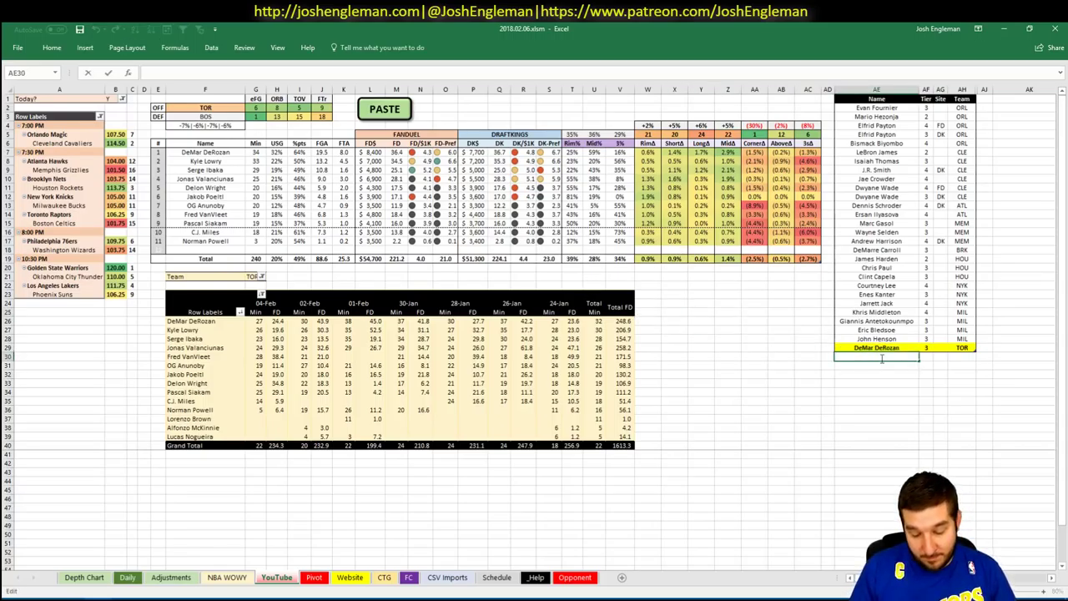
pyautogui.press('Escape')
pyautogui.write('Kyle Lowry')
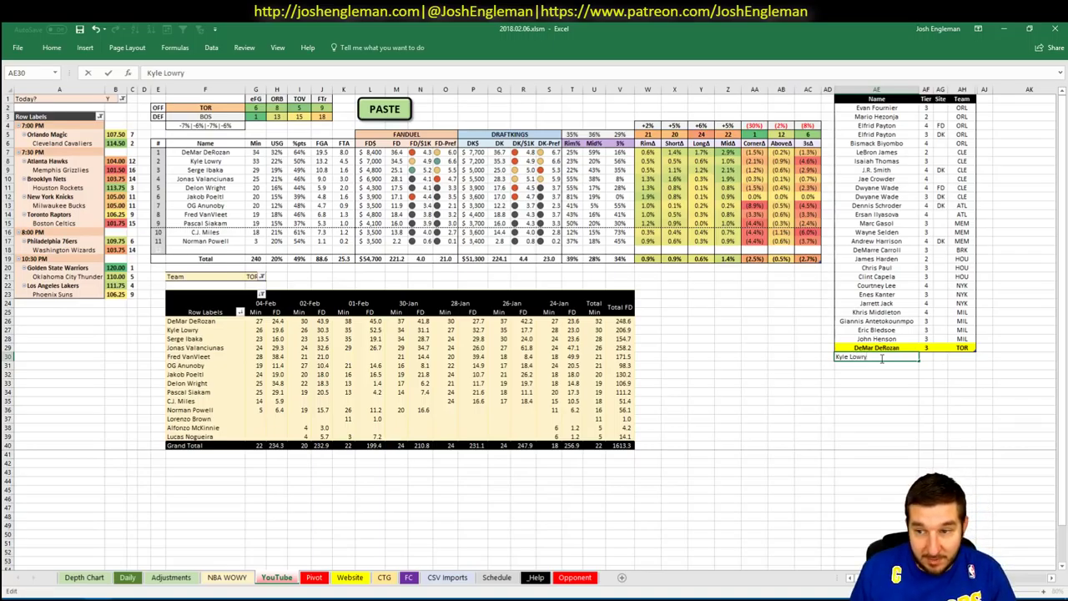
pyautogui.press('Tab')
pyautogui.write('3')
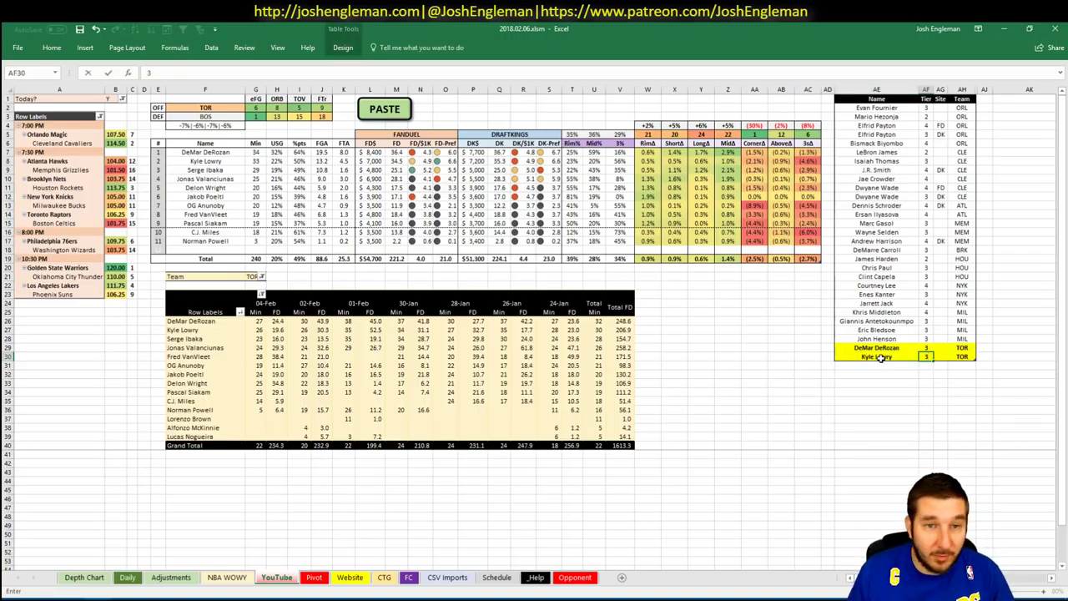
pyautogui.press('Return')
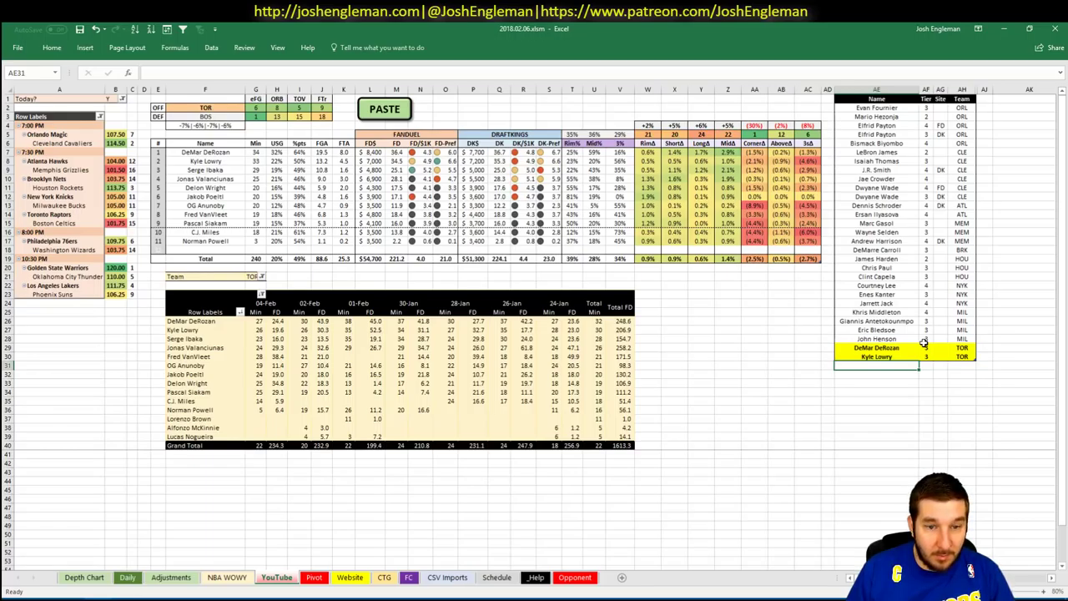
# - Add Serge Ibaka with tier 3 below Kyle Lowry in the player list
pyautogui.rightClick(923, 343)
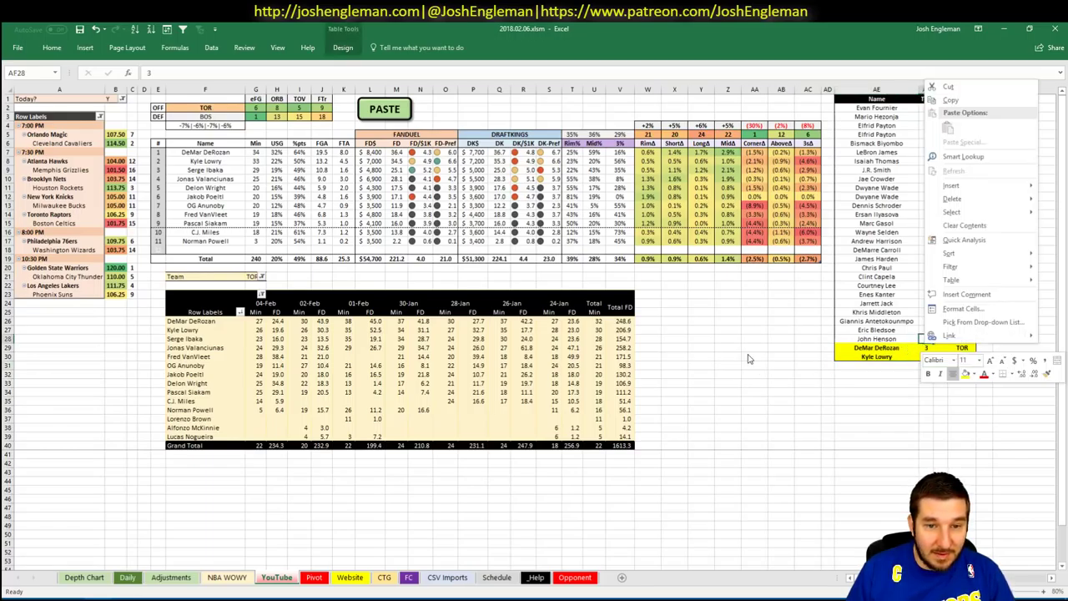
pyautogui.press('Escape')
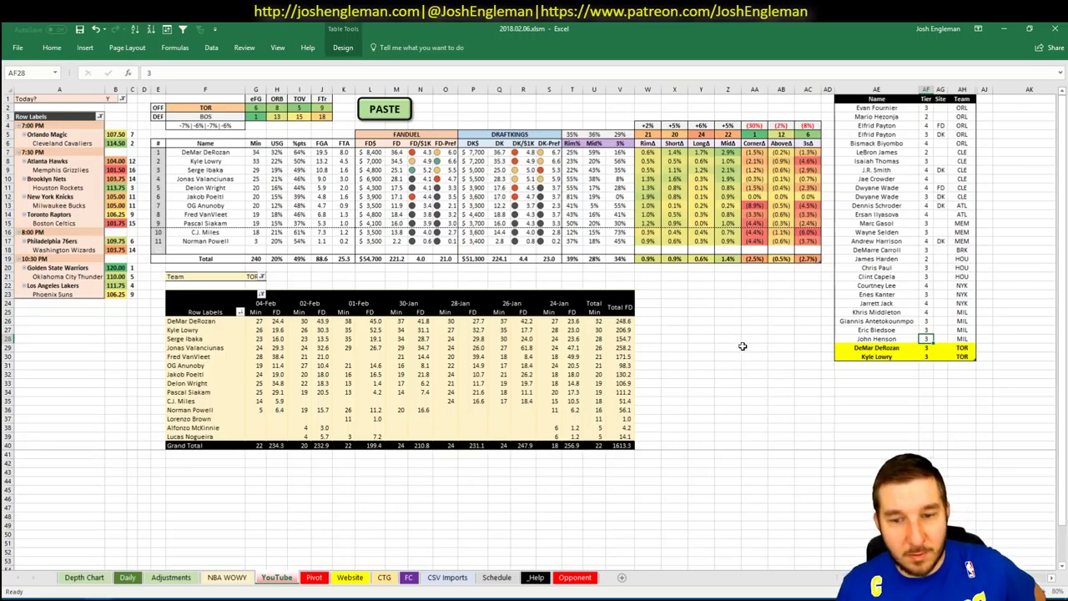
pyautogui.click(877, 364)
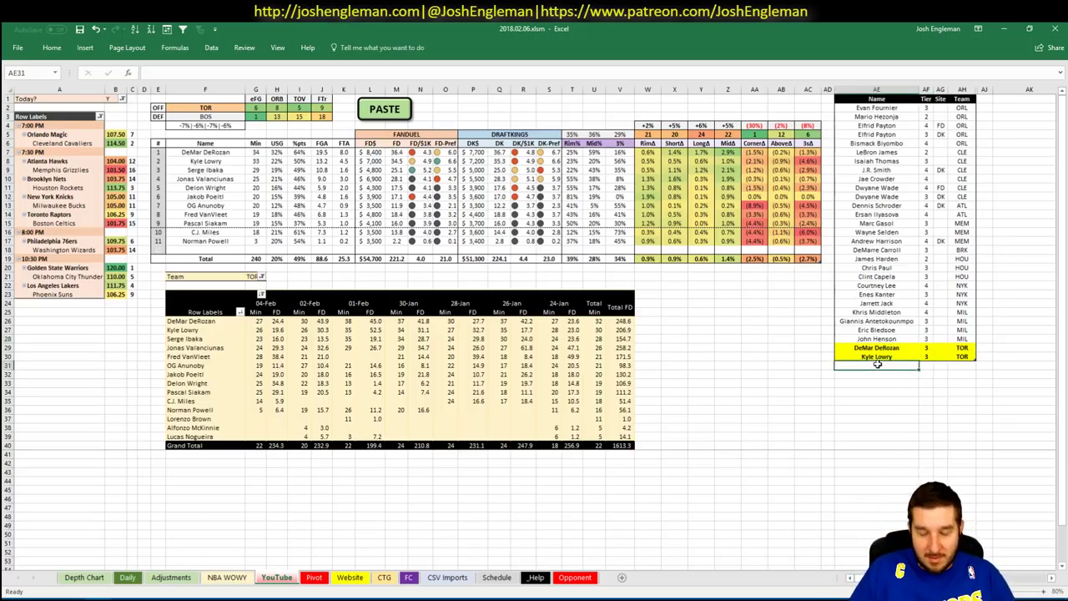
pyautogui.write('Serge Ibaka')
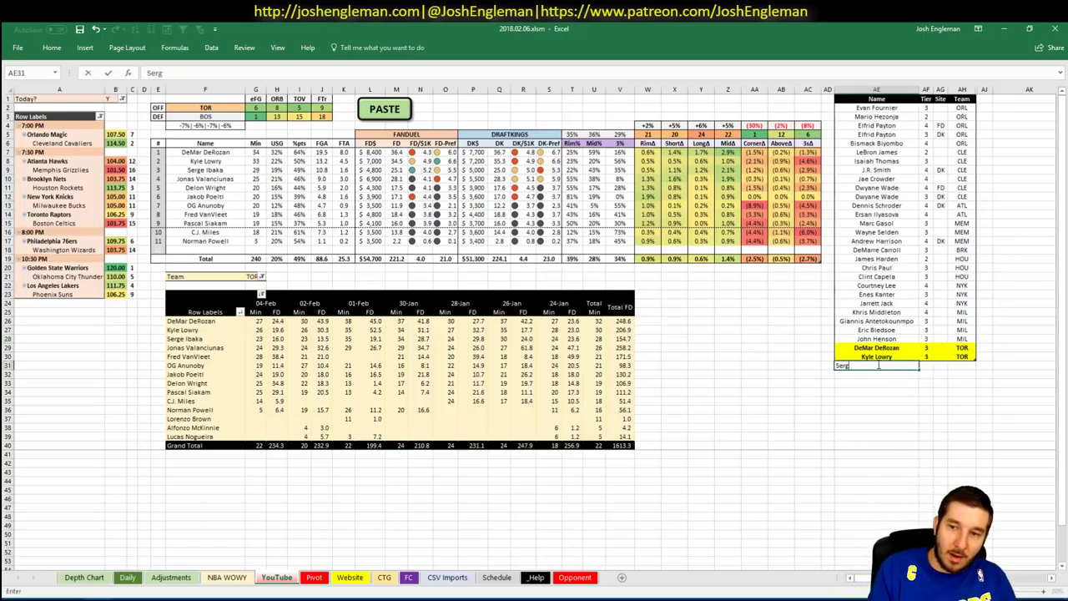
pyautogui.press('Tab')
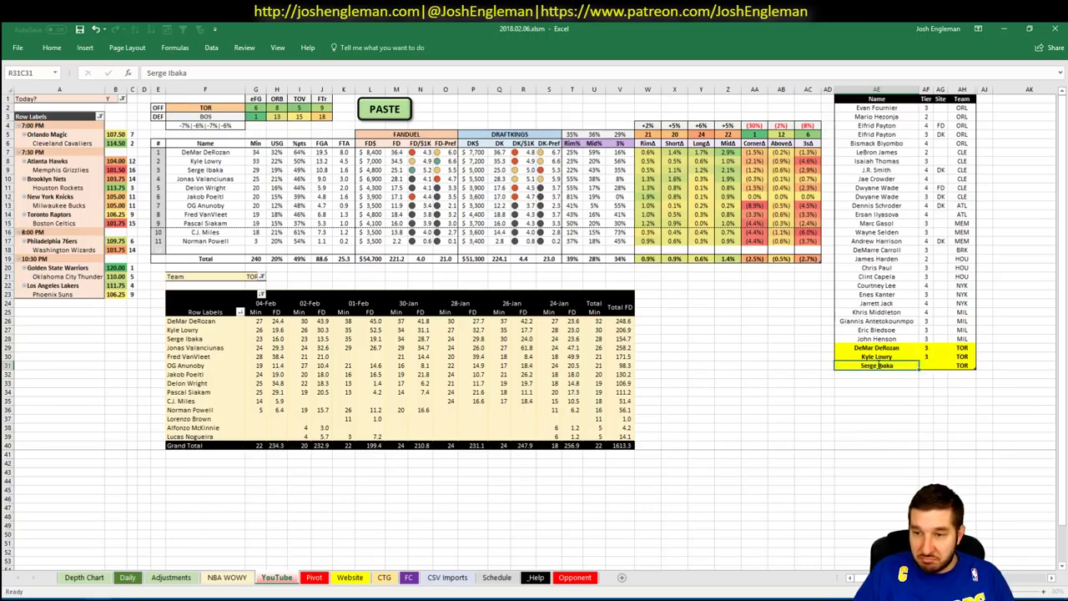
pyautogui.write('3')
pyautogui.press('Return')
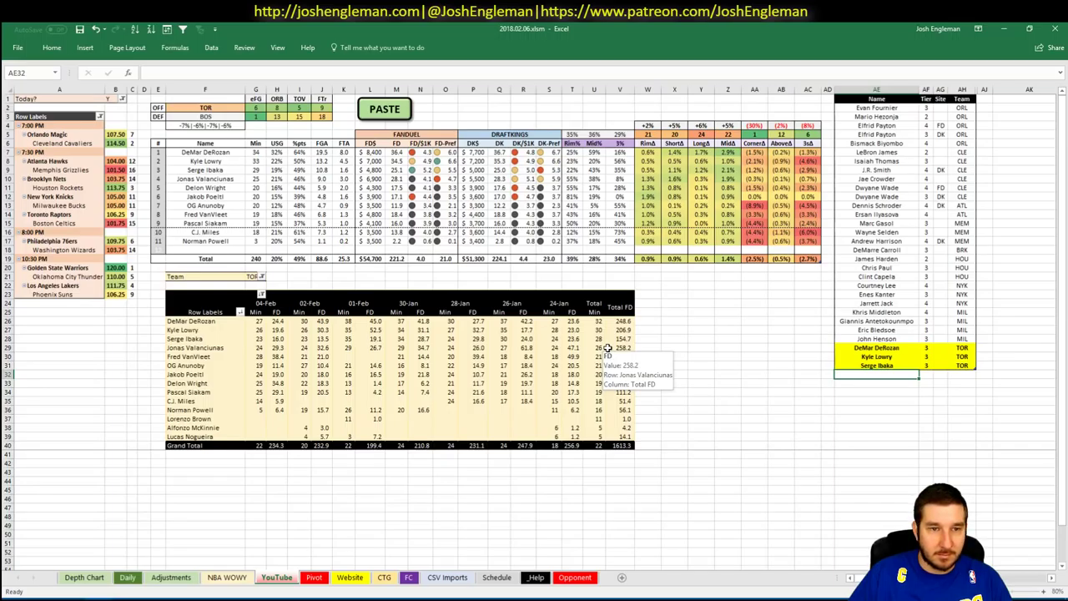
# - Add Jonas Valanciunas to the player list with tier 3 and site DK
pyautogui.write('Jon')
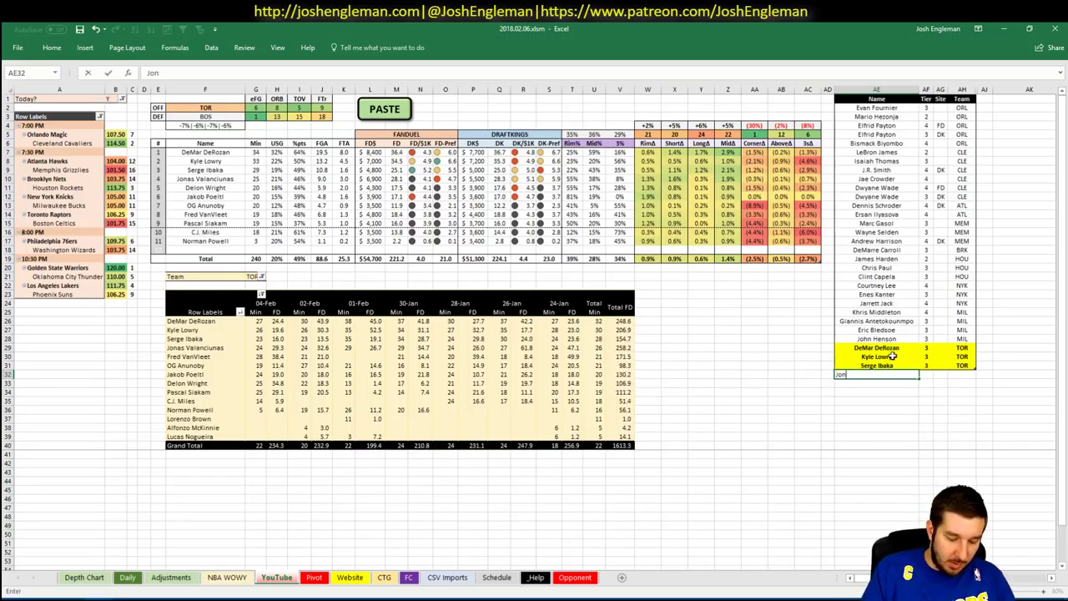
pyautogui.write('as')
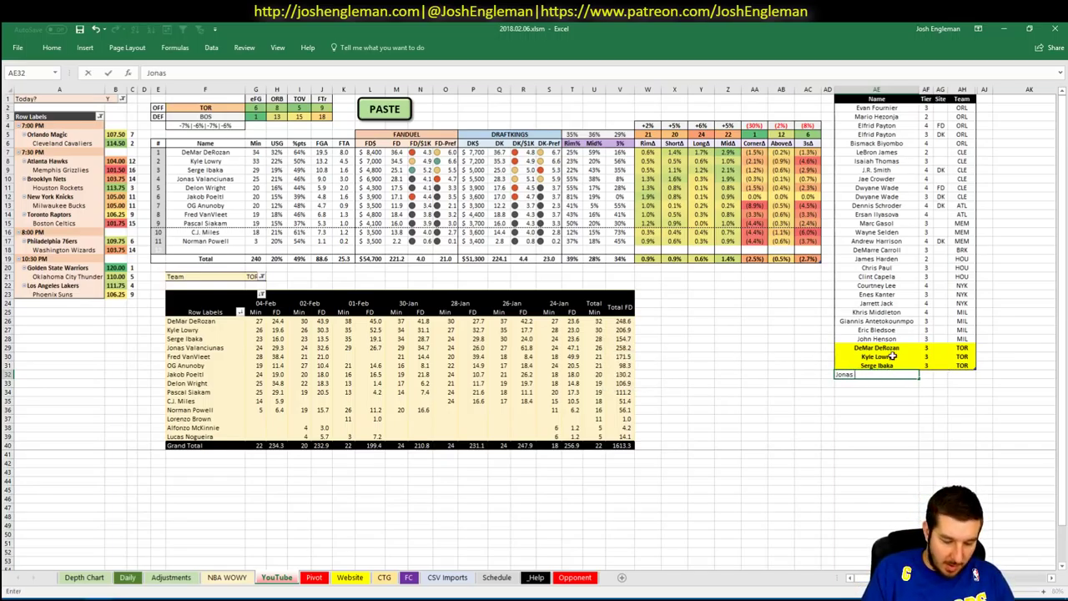
pyautogui.write(' Valanciunas')
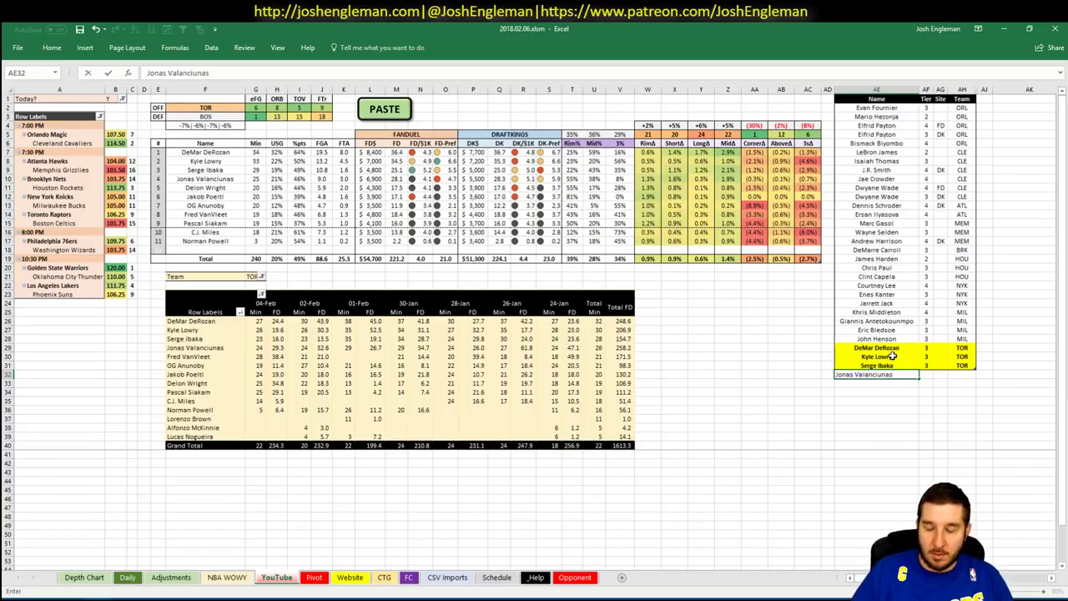
pyautogui.press('Tab')
pyautogui.write('3')
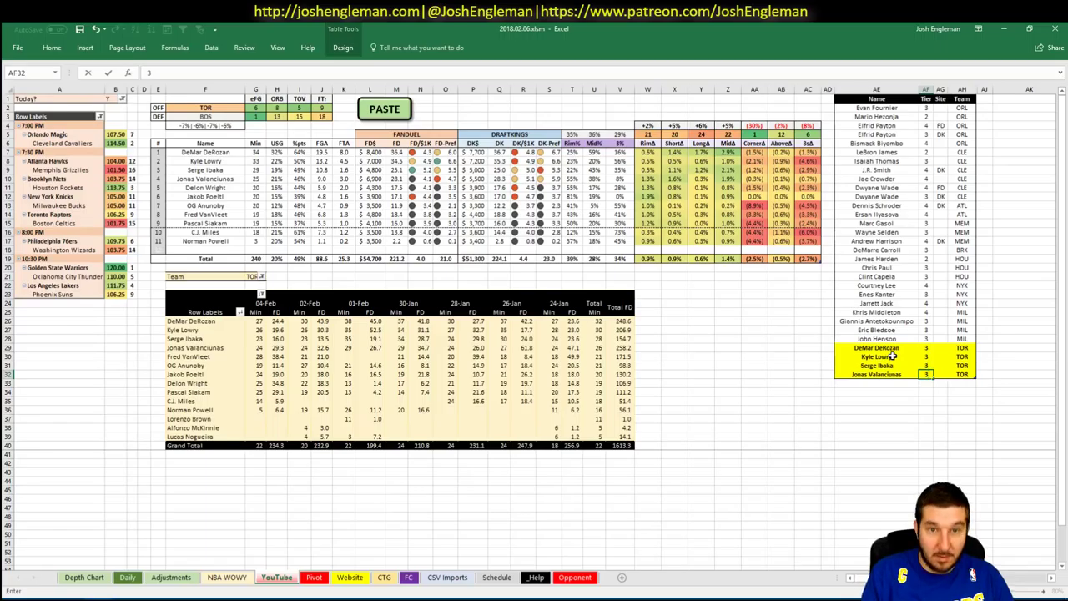
pyautogui.press('Tab')
pyautogui.write('DK')
pyautogui.press('Return')
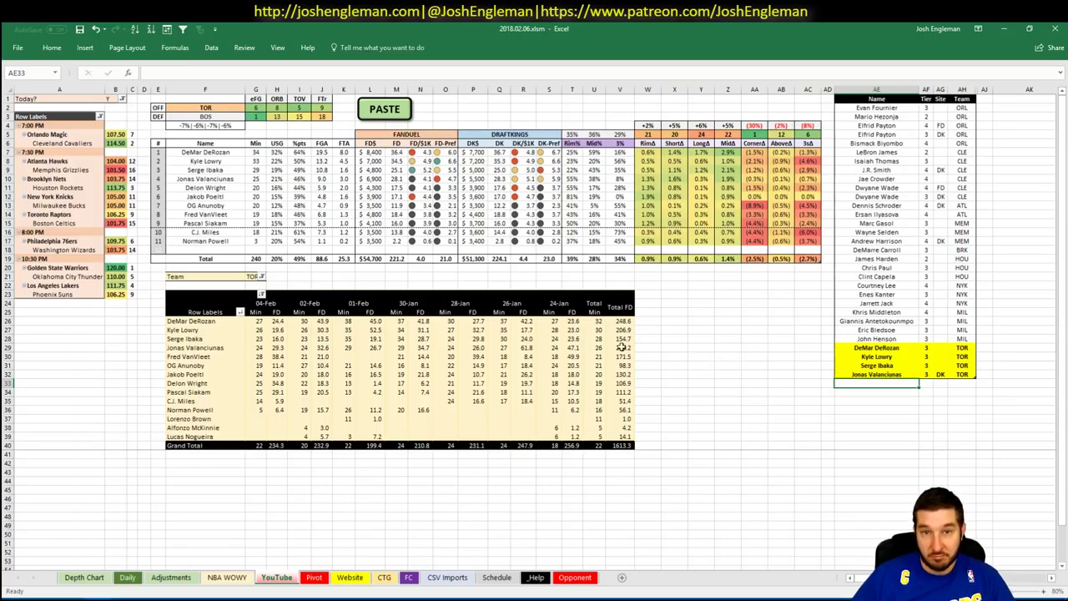
# - Set the offense team to BOS and filter the game log pivot table to BOS
pyautogui.click(222, 110)
pyautogui.write('BOS')
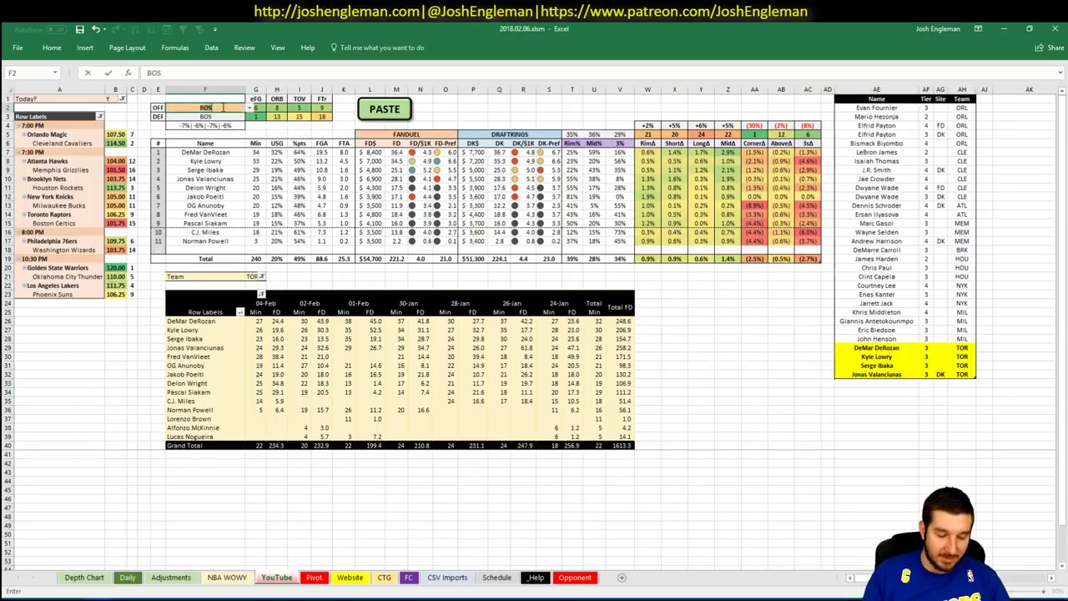
pyautogui.press('Return')
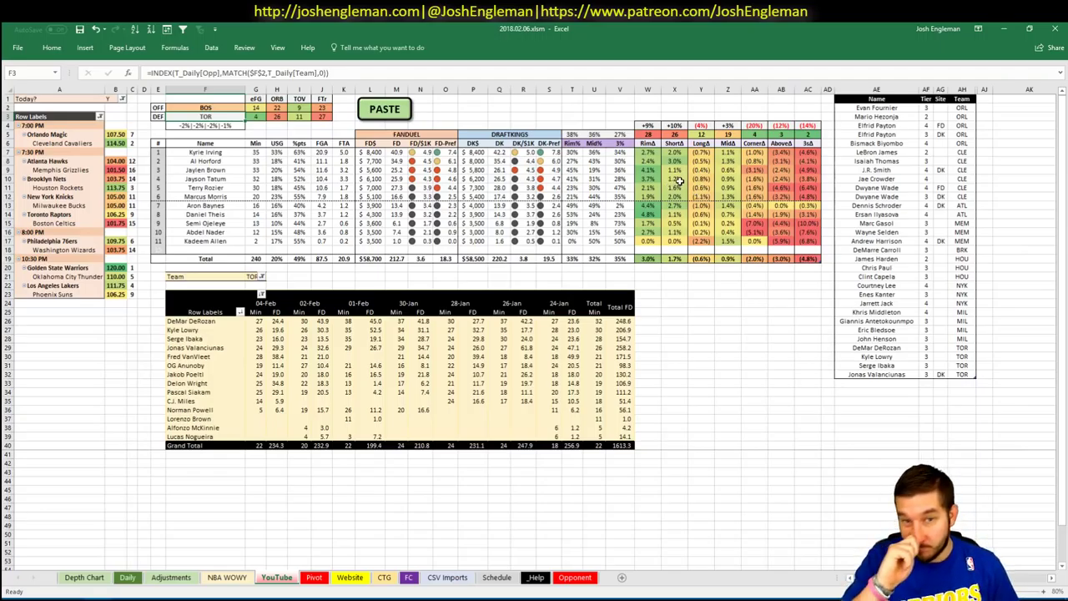
pyautogui.click(890, 379)
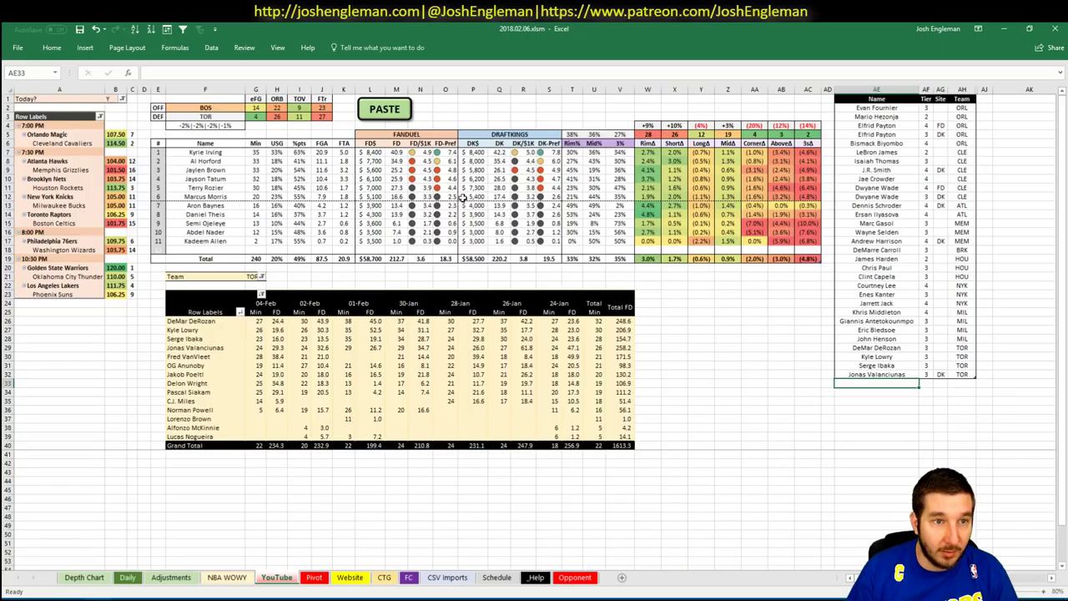
pyautogui.click(257, 276)
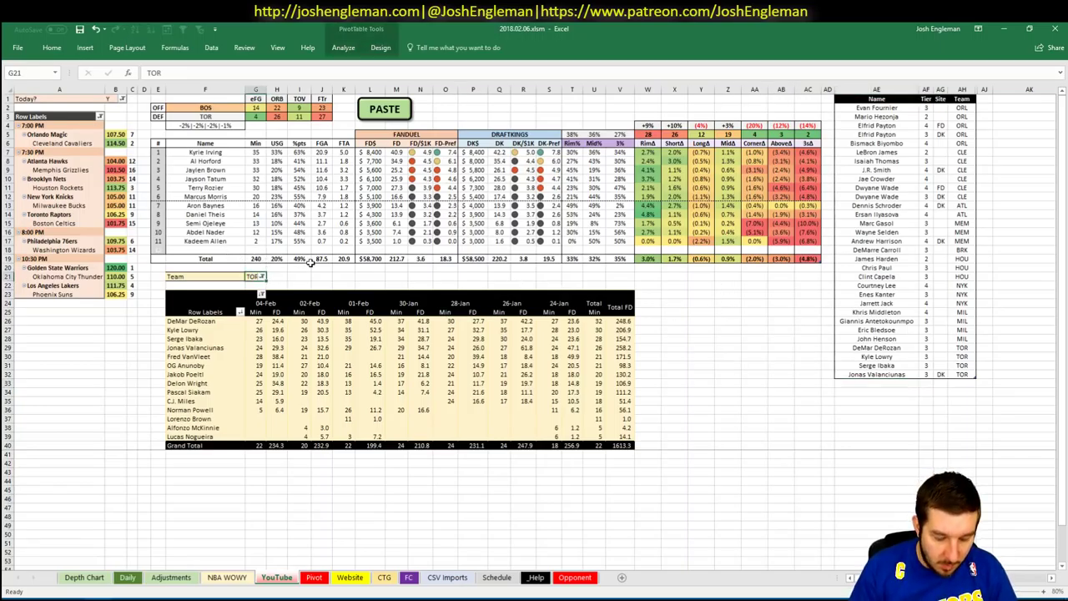
pyautogui.write('BOS')
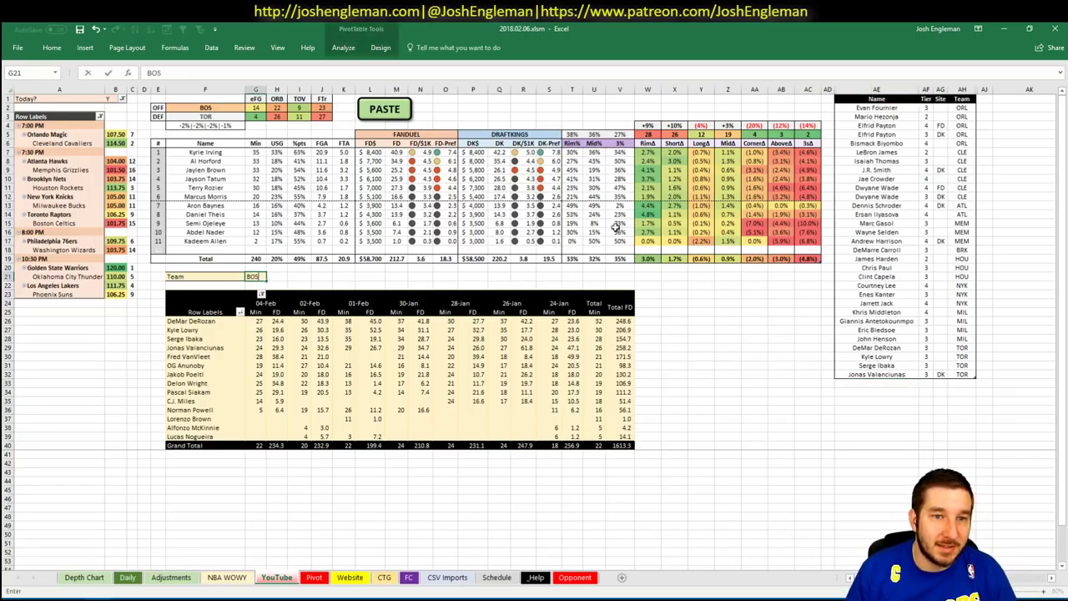
pyautogui.press('Return')
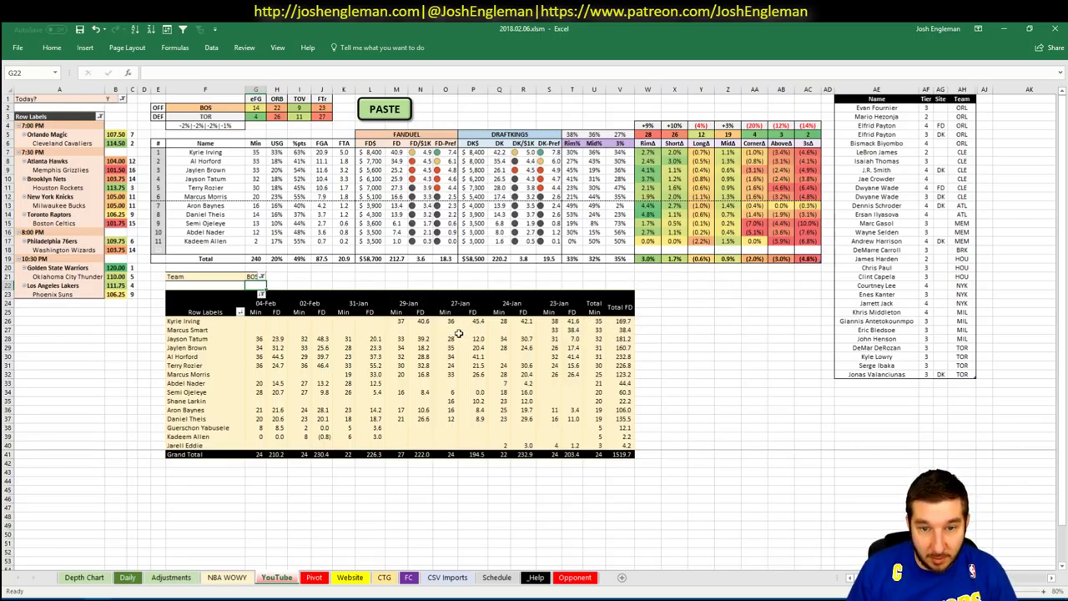
# - Add Kyrie Irving with tier 3 below Jonas Valanciunas in the player list
pyautogui.click(883, 384)
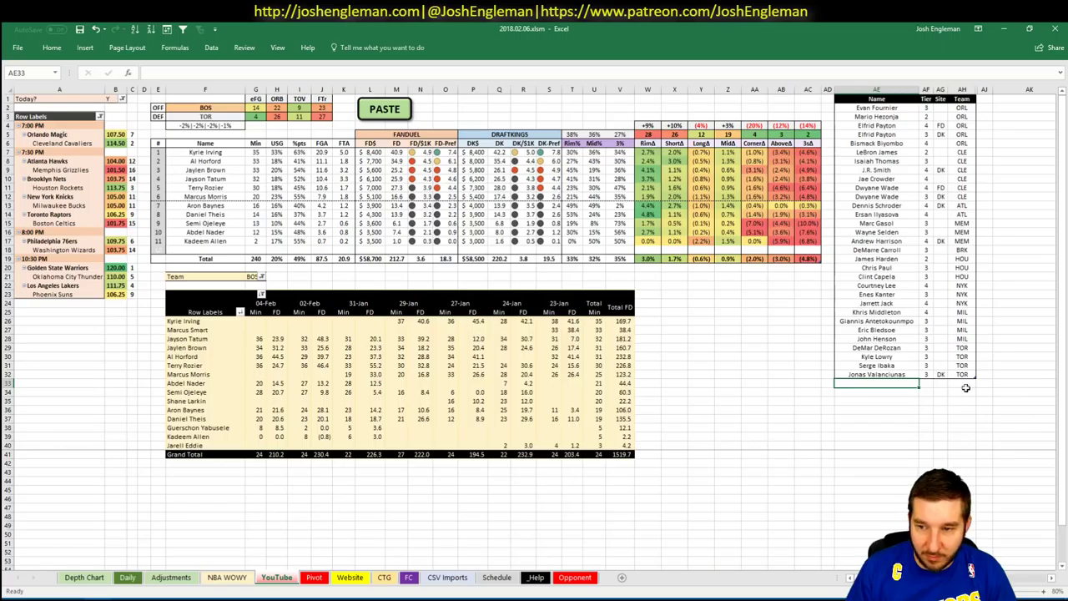
pyautogui.write('Kyrie I')
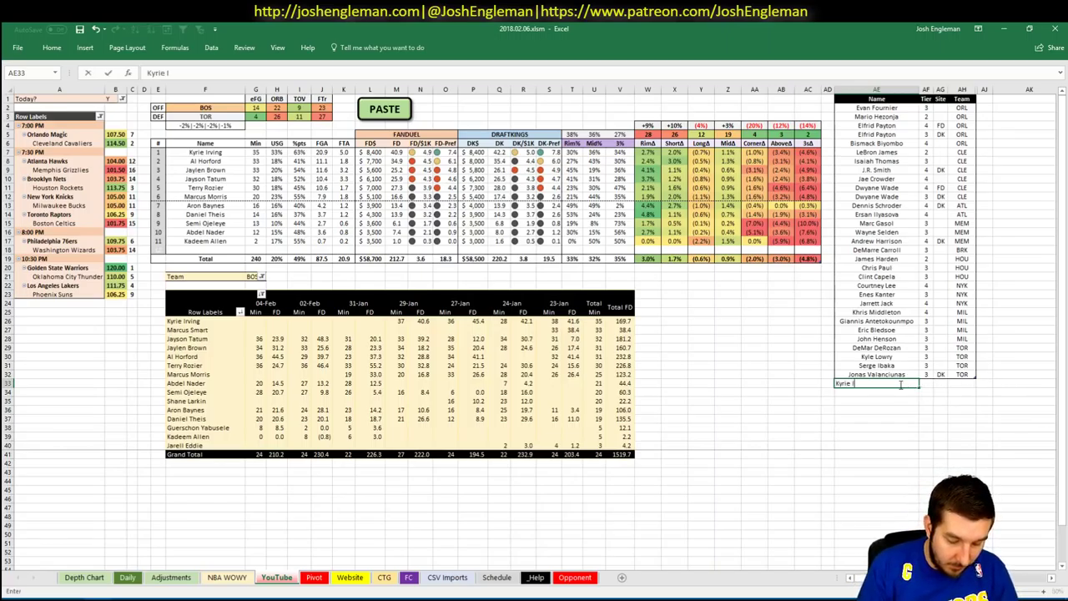
pyautogui.write('rving')
pyautogui.press('Return')
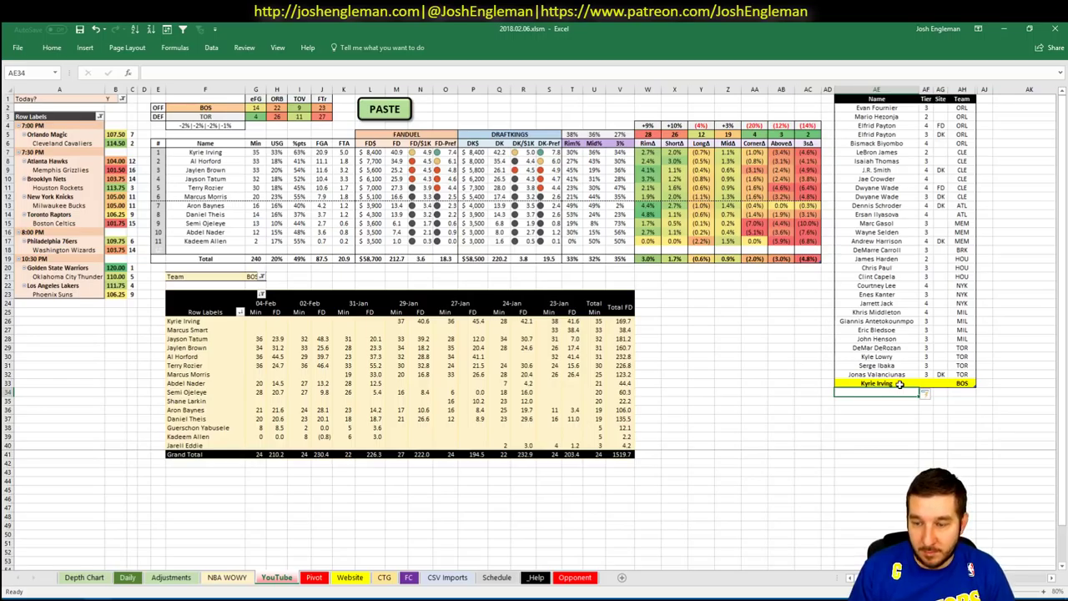
pyautogui.press('Up')
pyautogui.press('Right')
pyautogui.write('3')
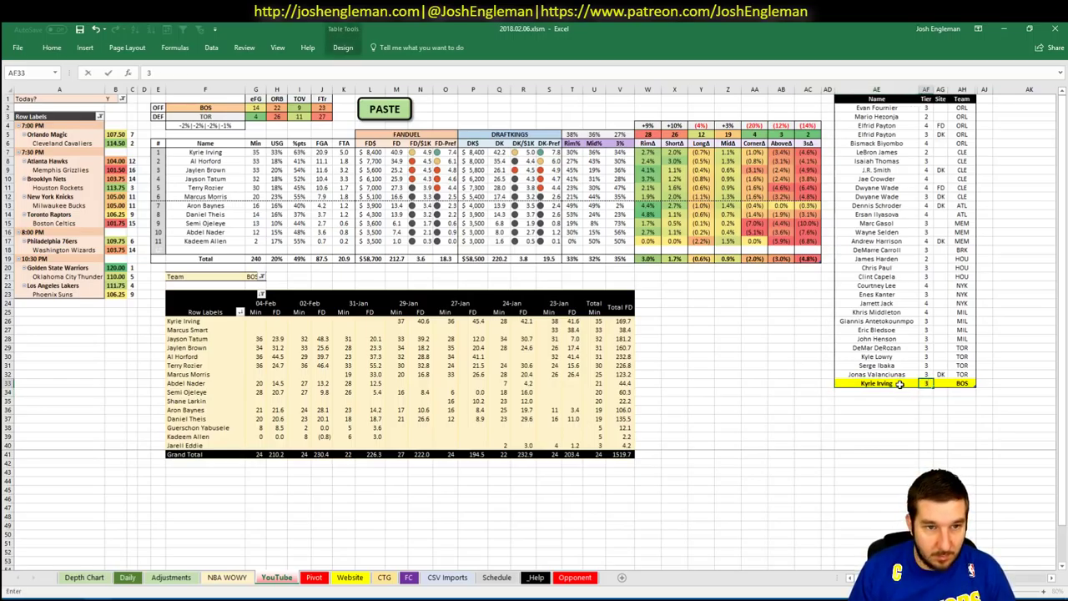
pyautogui.press('Return')
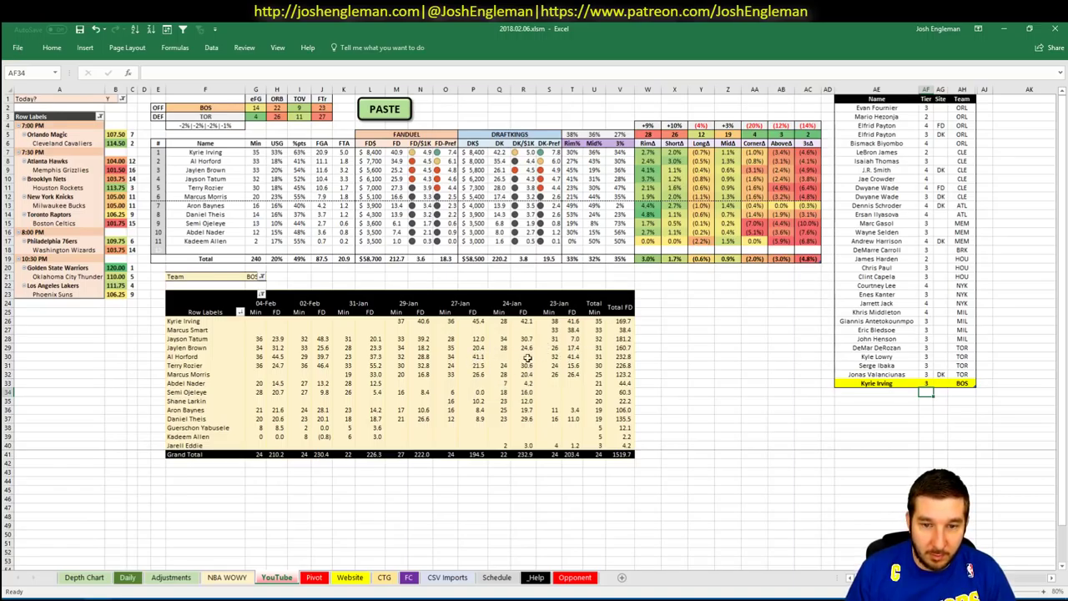
# - Add Al Horford with tier 3 below Kyrie Irving in the player list
pyautogui.click(876, 392)
pyautogui.write('Andrew Harri')
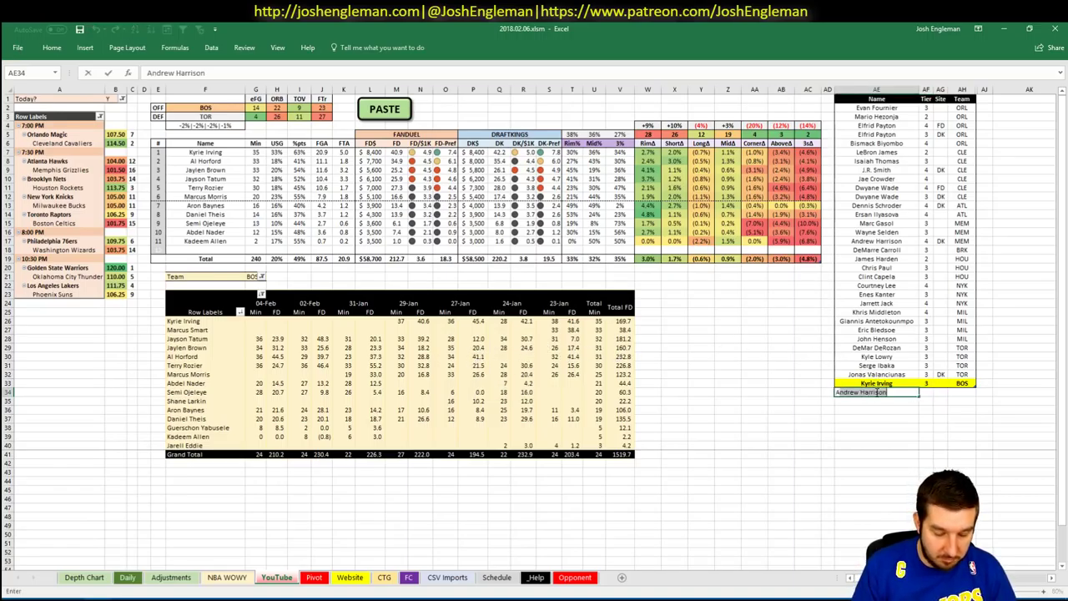
pyautogui.press('Escape')
pyautogui.write('Al Horford')
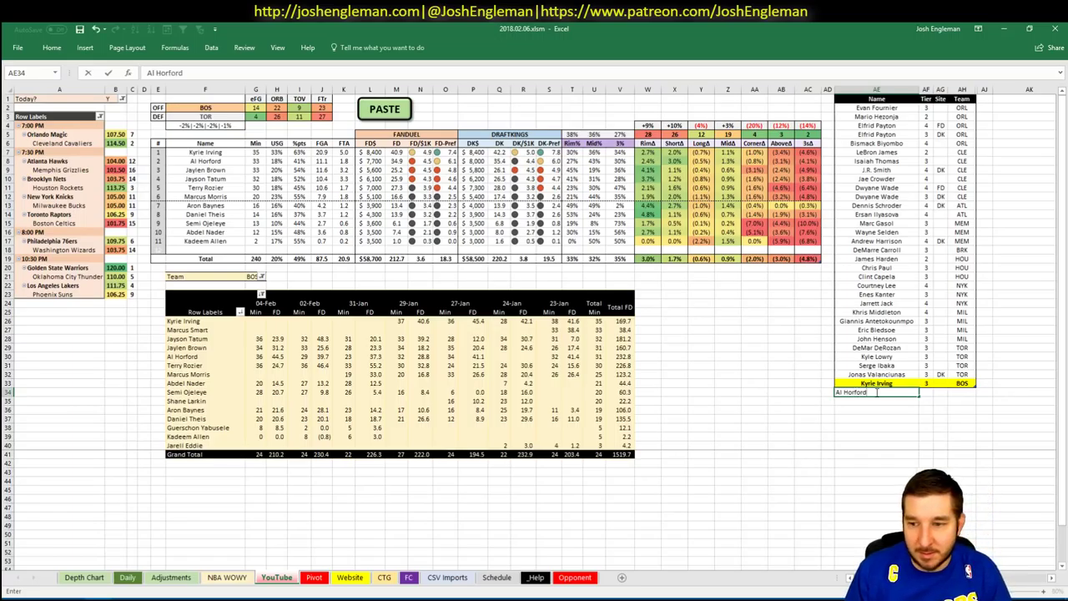
pyautogui.press('Tab')
pyautogui.write('3')
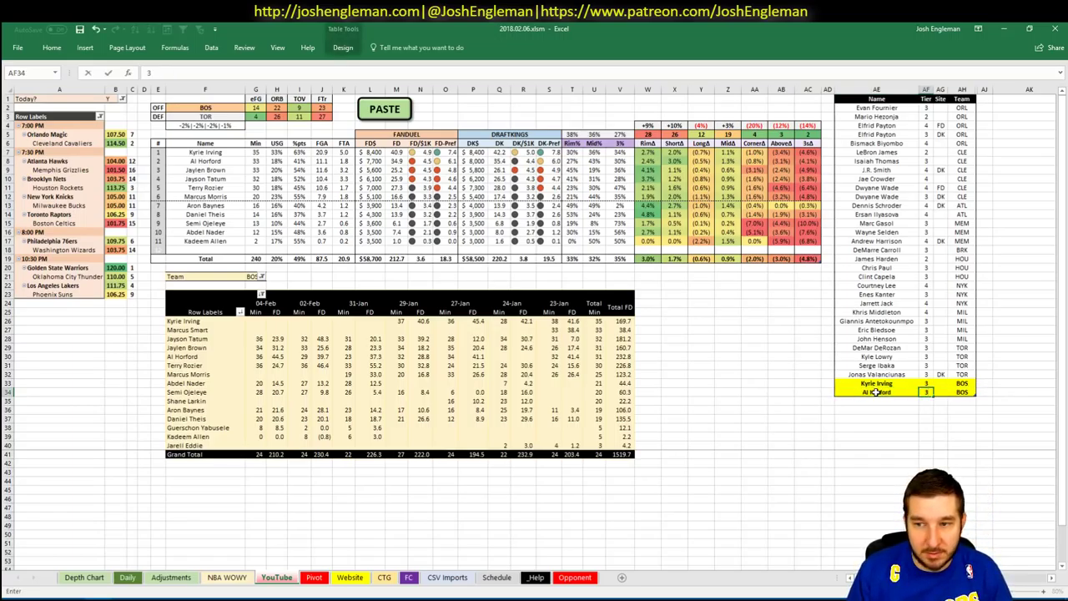
pyautogui.press('Return')
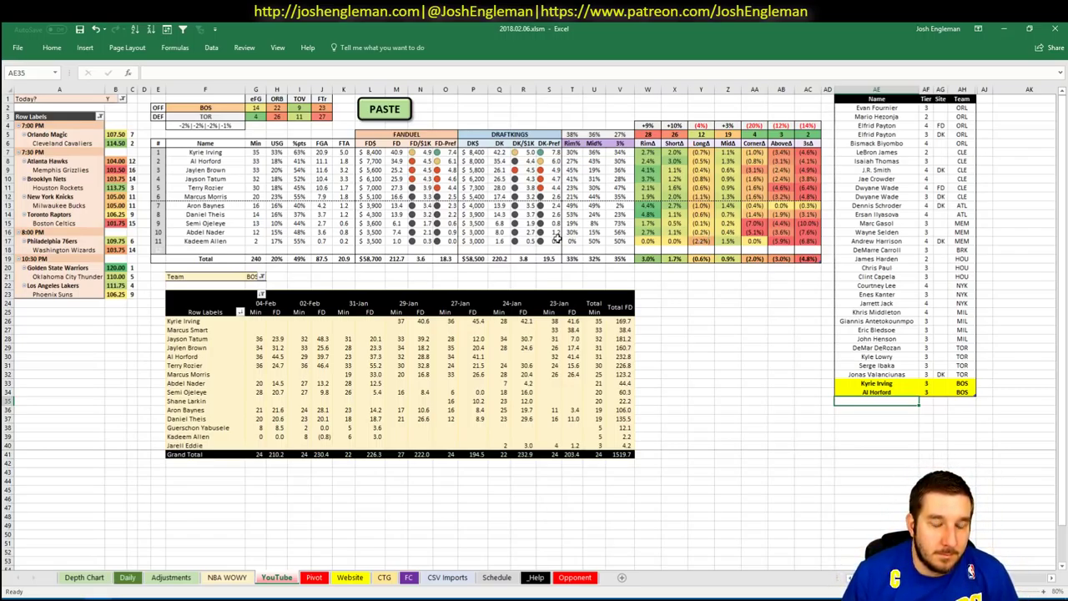
# - Add Jaylen Brown with tier 4 and Jayson Tatum with tier 3 as the next entries in the player list
pyautogui.write('Jaylen Brown')
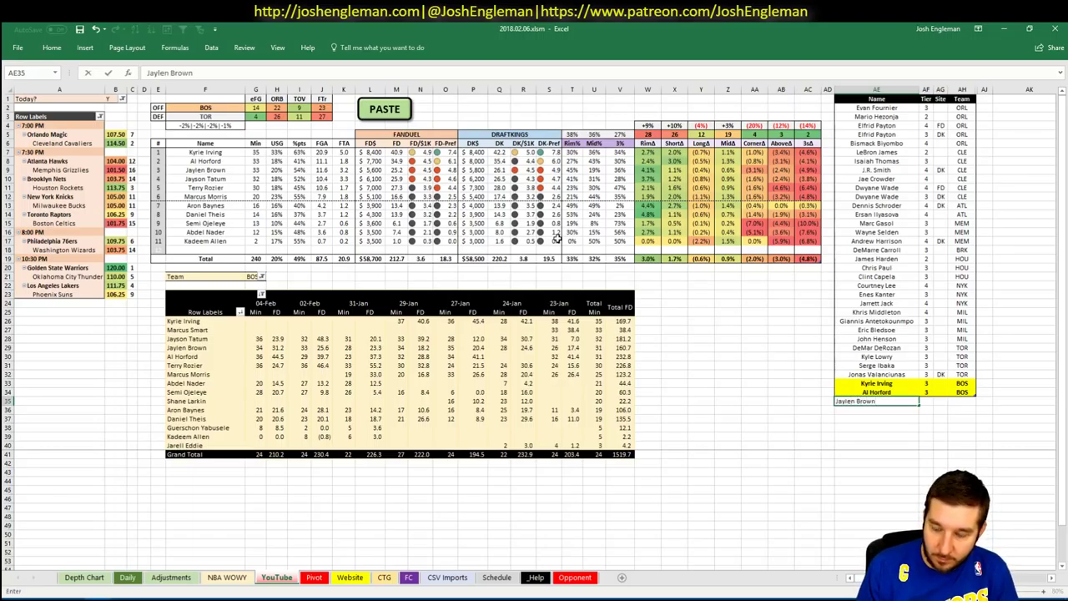
pyautogui.press('Return')
pyautogui.write('Jayso')
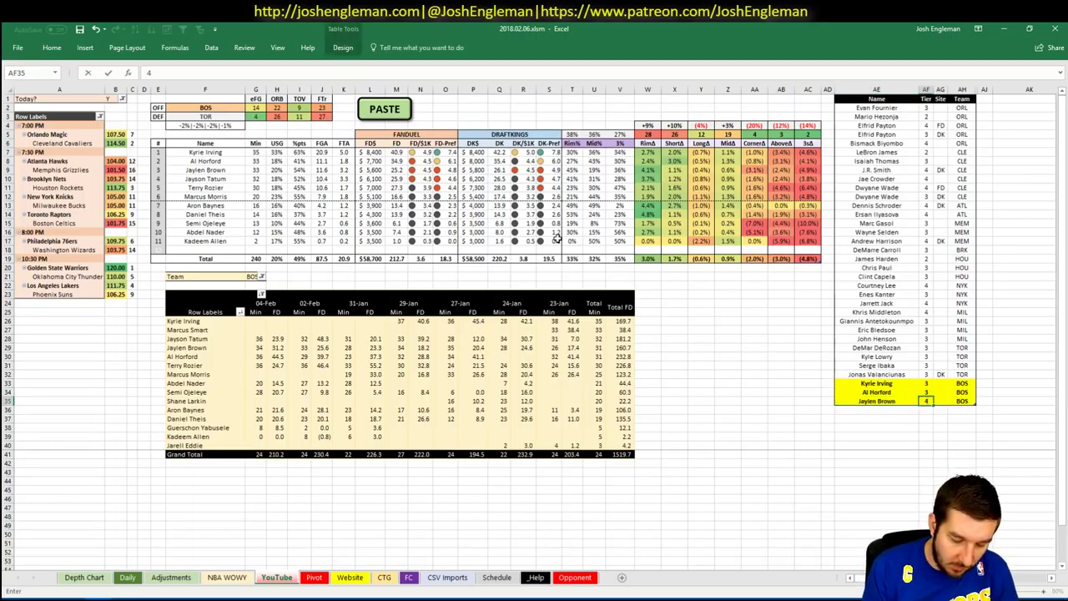
pyautogui.write('n Tatum')
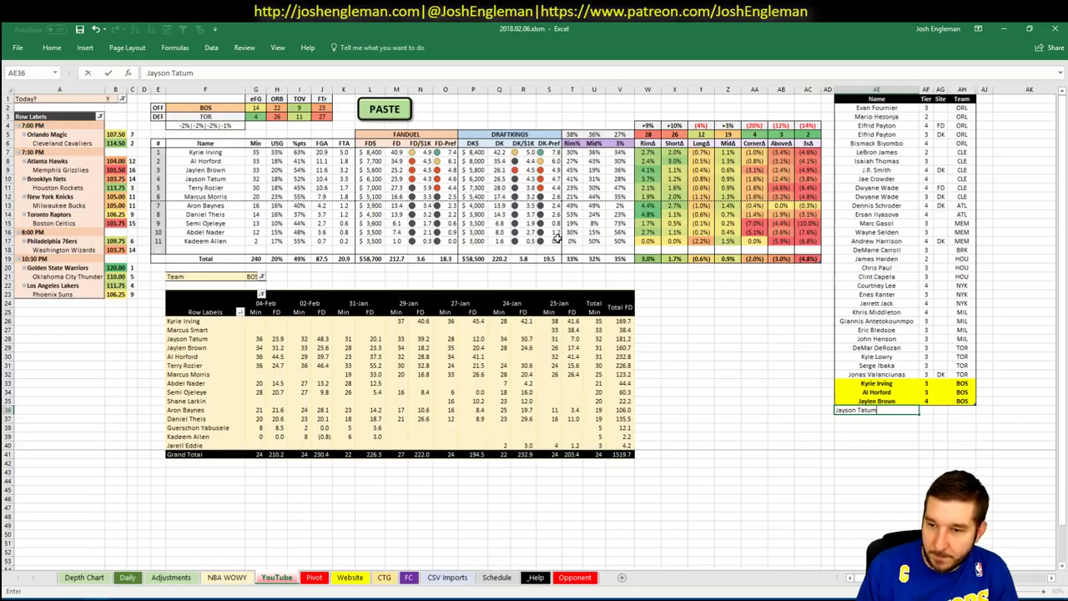
pyautogui.press('Return')
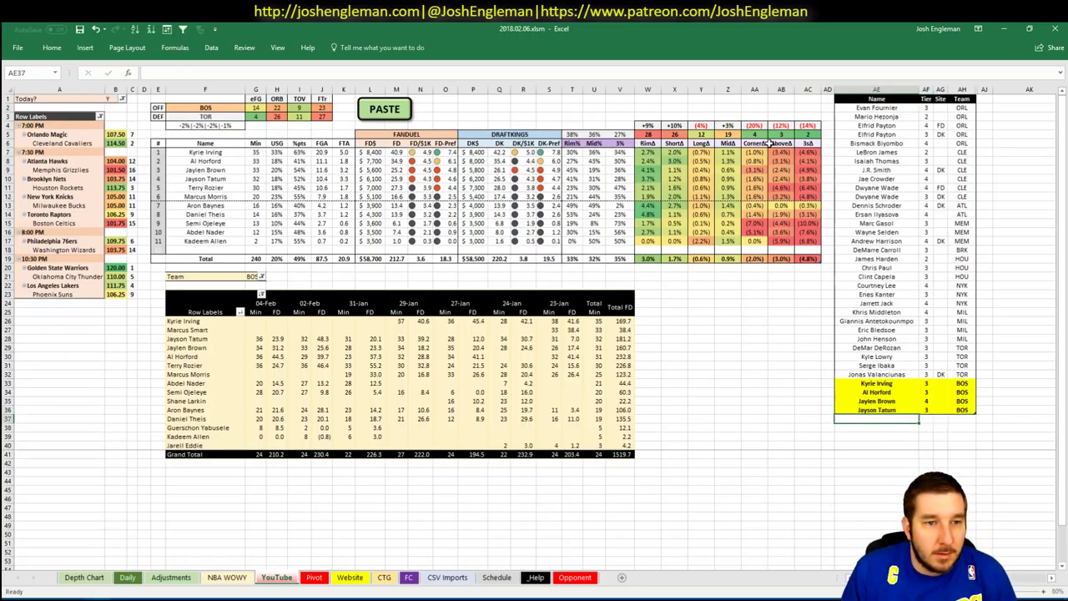
pyautogui.click(361, 189)
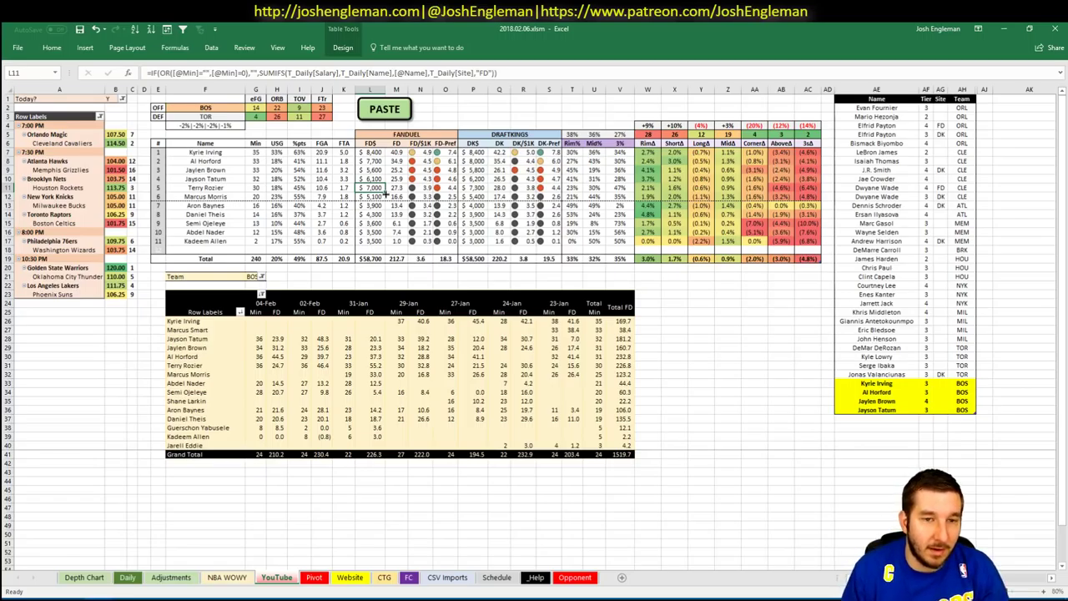
# - Set the offense team to PHI and filter the game log pivot table to PHI
pyautogui.click(214, 107)
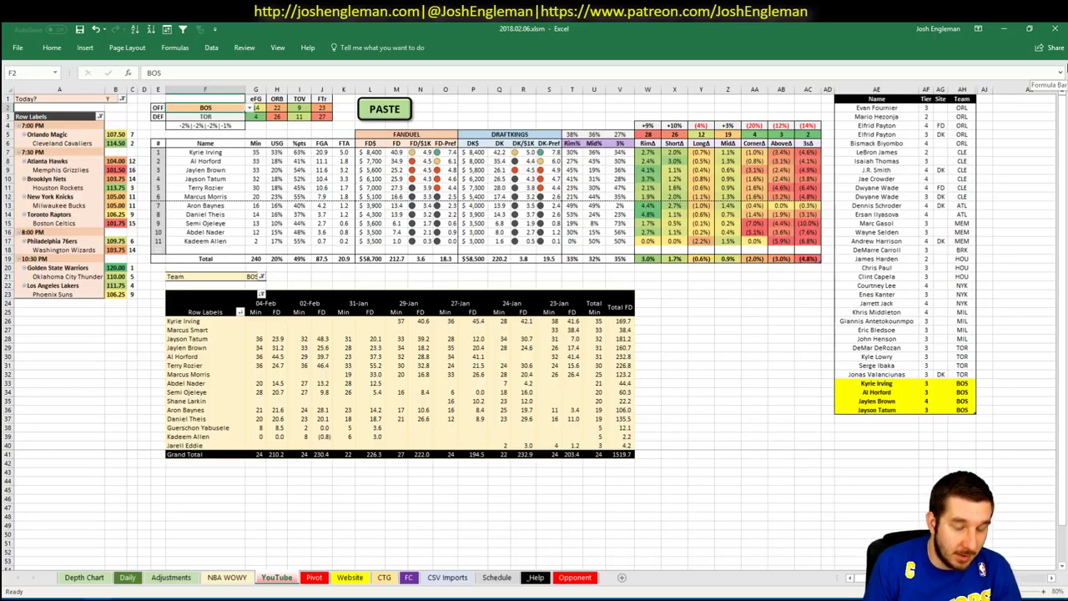
pyautogui.write('PHI')
pyautogui.press('Return')
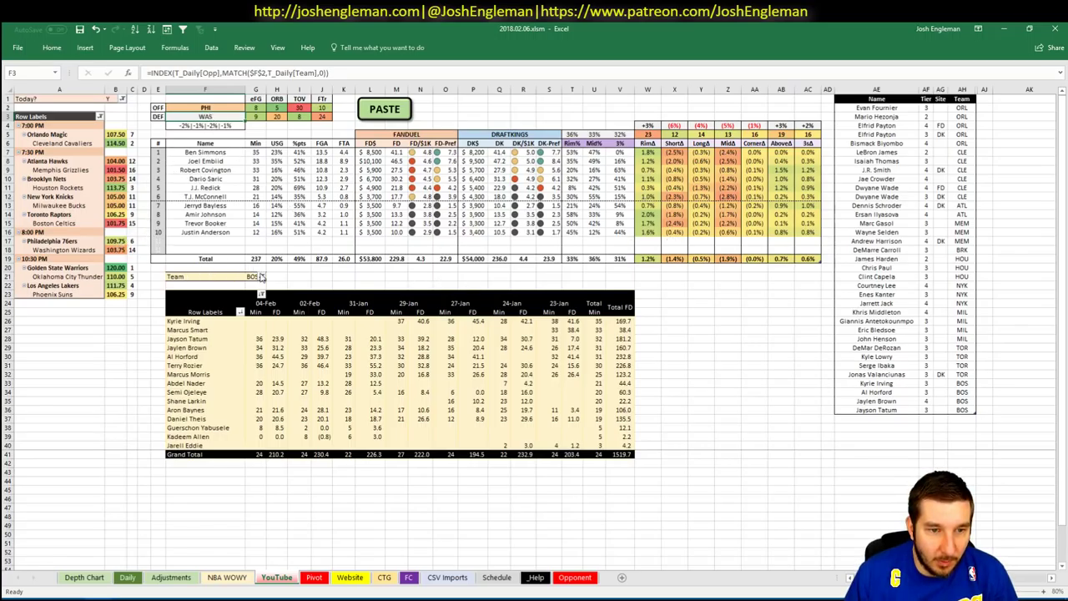
pyautogui.click(258, 277)
pyautogui.write('PHI')
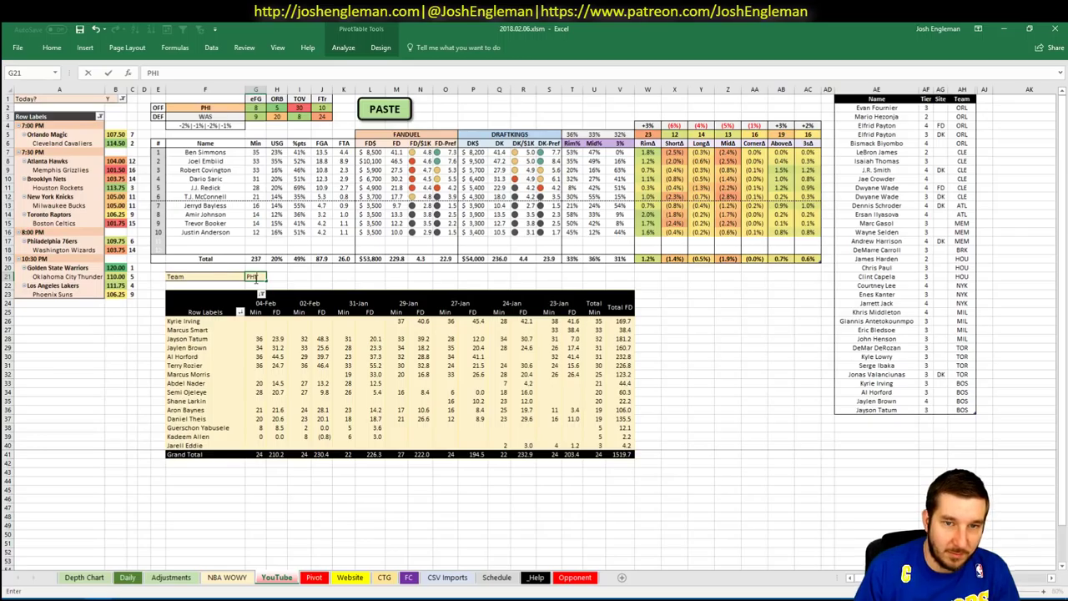
pyautogui.click(897, 419)
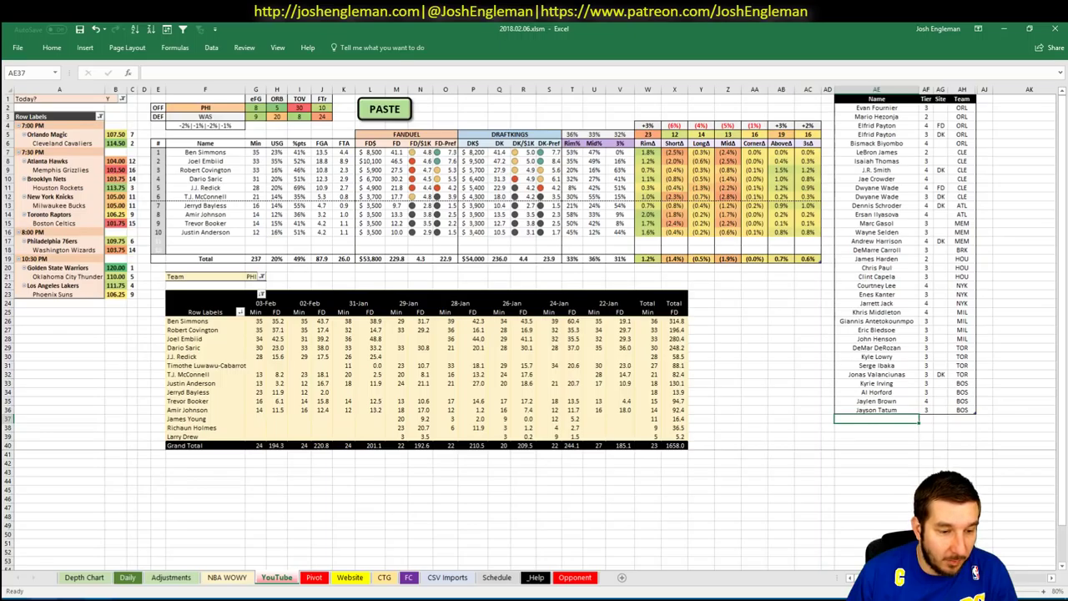
# - Switch to FantasyCruncher in the browser and review power forward Ben Simmons' game log filtered to games against WAS
pyautogui.click(64, 560)
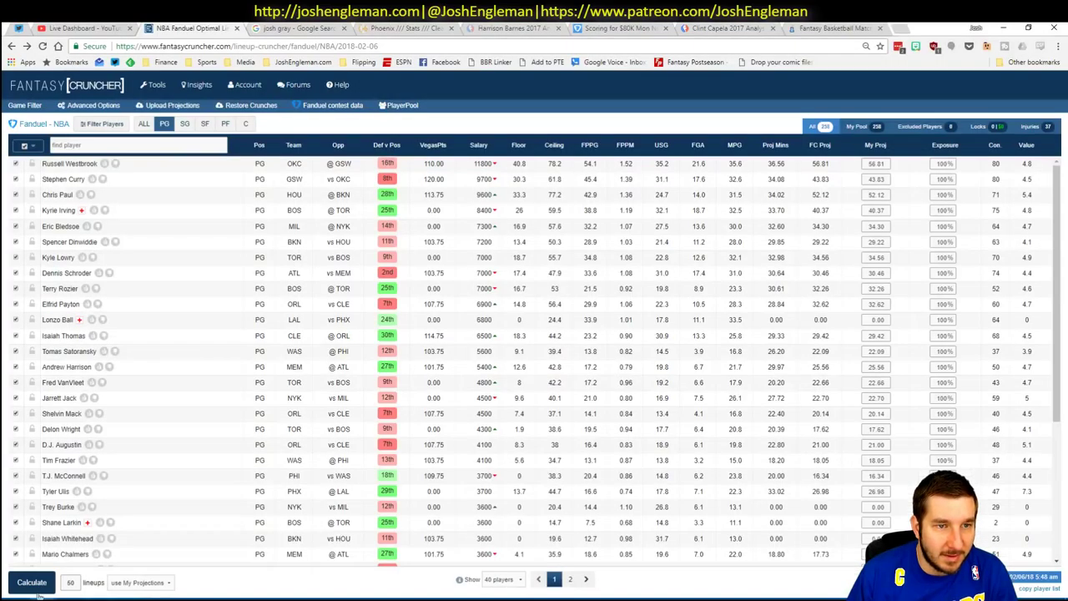
pyautogui.click(222, 124)
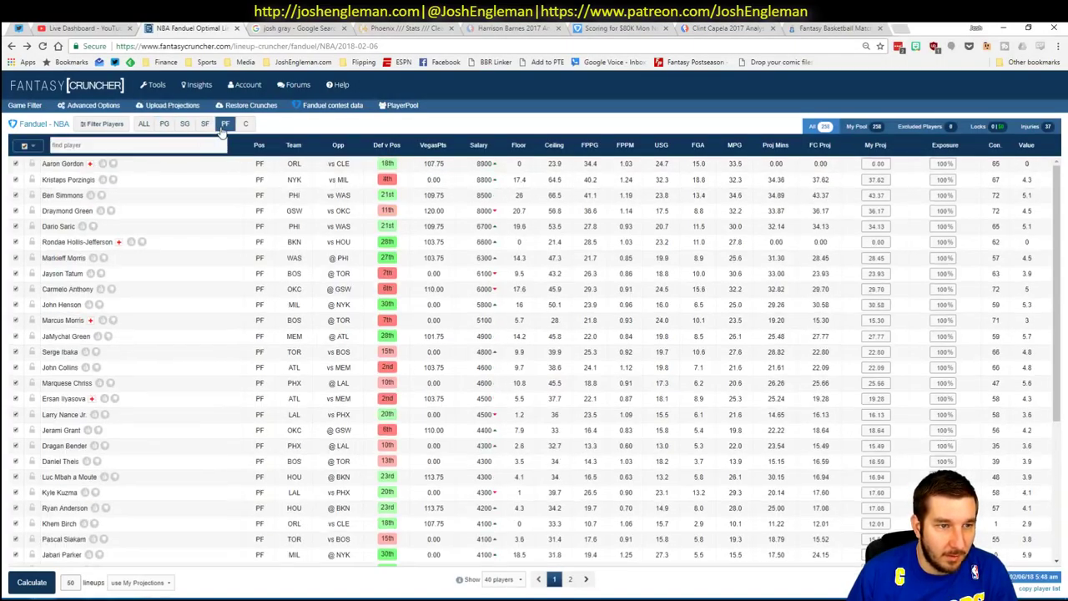
pyautogui.click(109, 194)
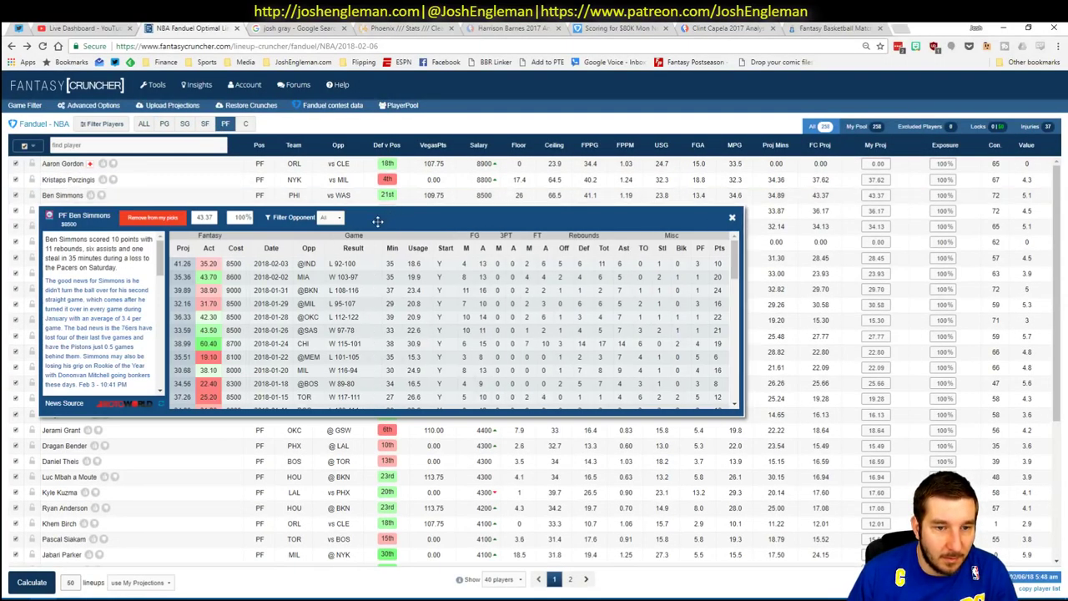
pyautogui.click(336, 218)
pyautogui.click(326, 240)
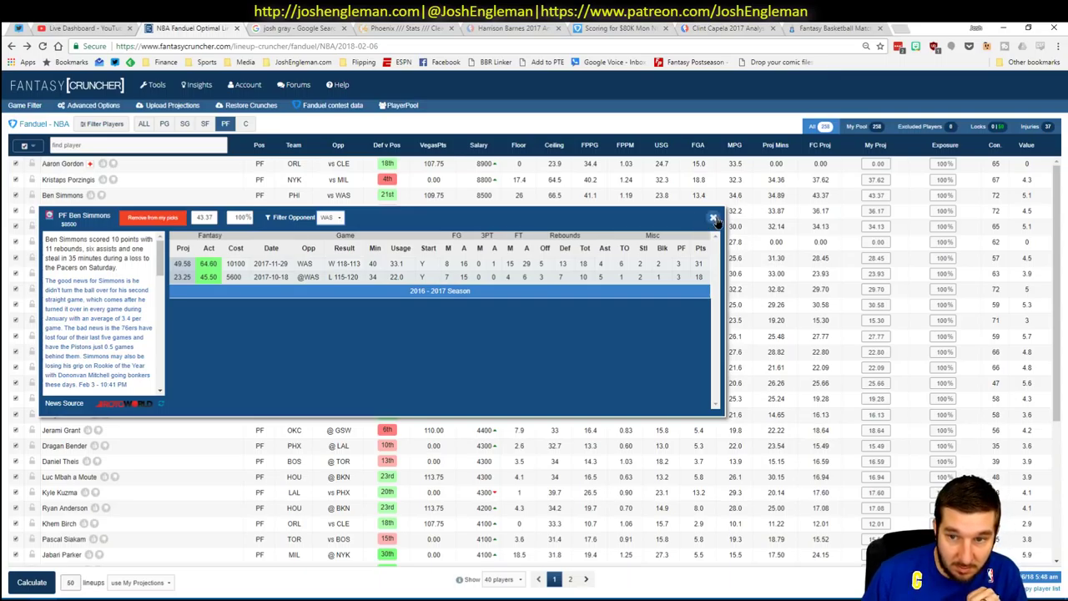
pyautogui.click(713, 217)
# - Return to the Excel workbook and add Ben Simmons with tier 3 below Jayson Tatum in the player list
pyautogui.hotkey('alt', 'Tab')
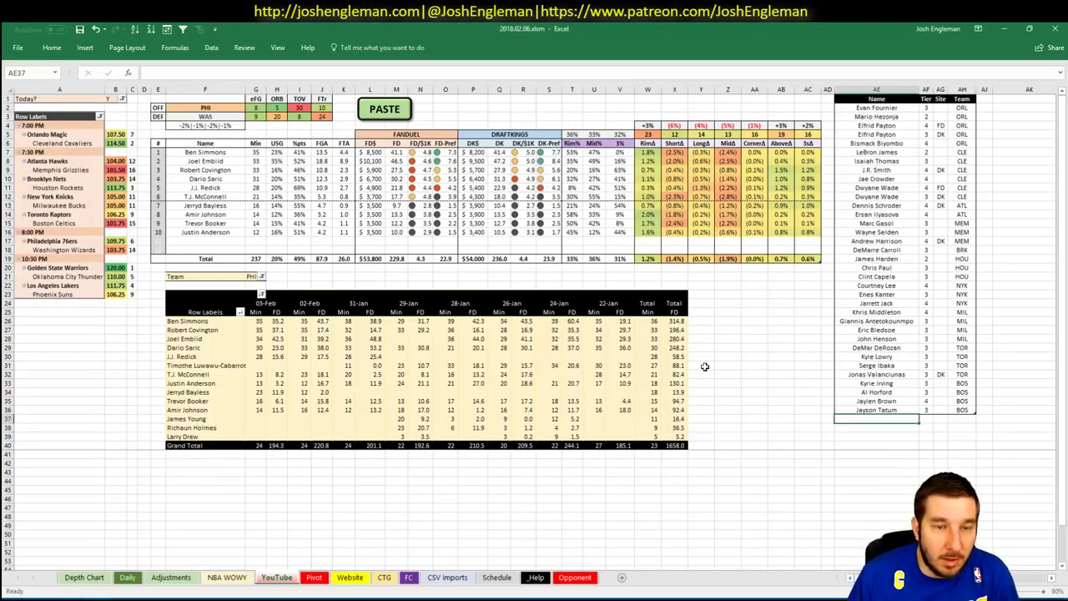
pyautogui.write('Ben Simmons')
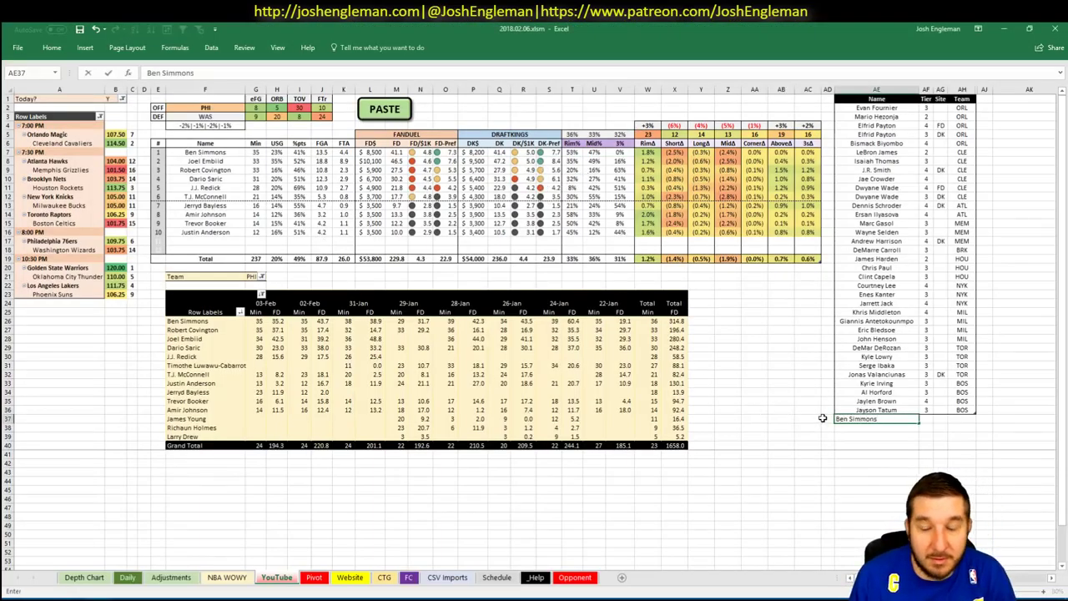
pyautogui.press('Tab')
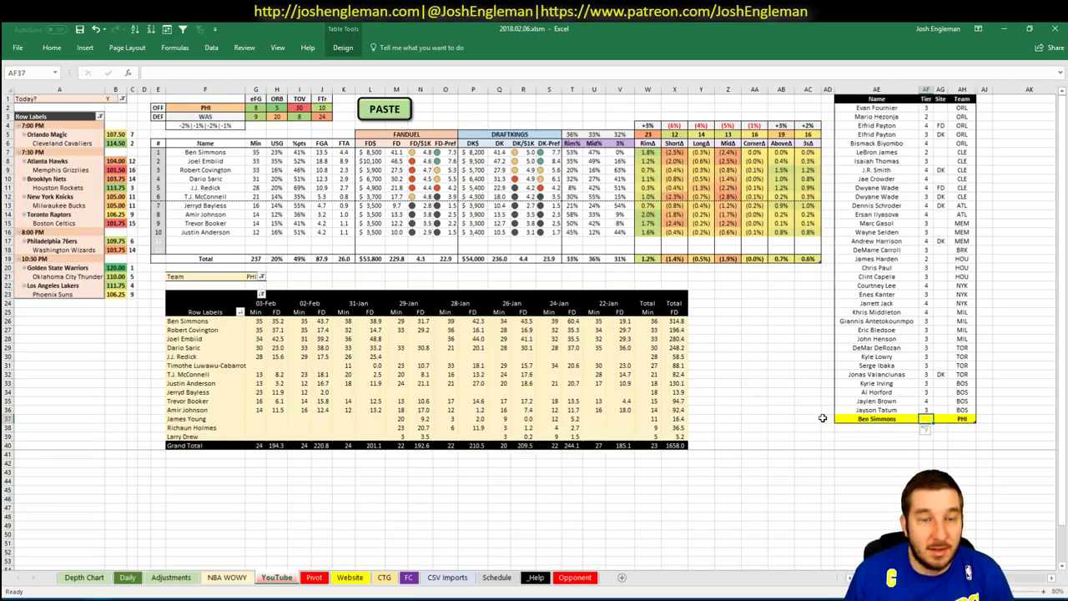
pyautogui.hotkey('alt', 'Tab')
pyautogui.hotkey('alt', 'Tab')
pyautogui.hotkey('alt', 'Tab')
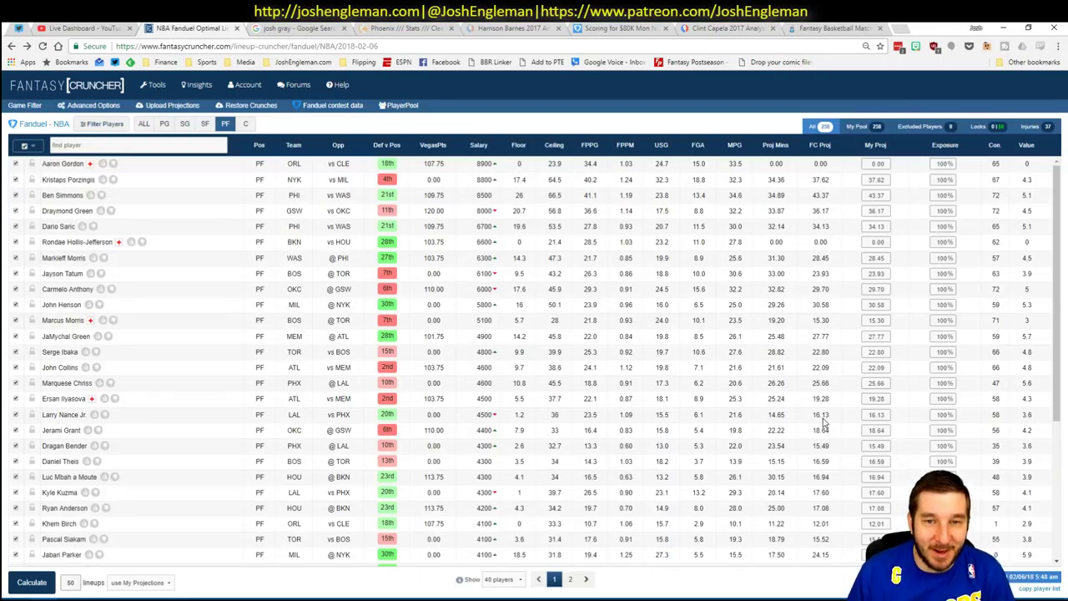
pyautogui.hotkey('alt', 'Tab')
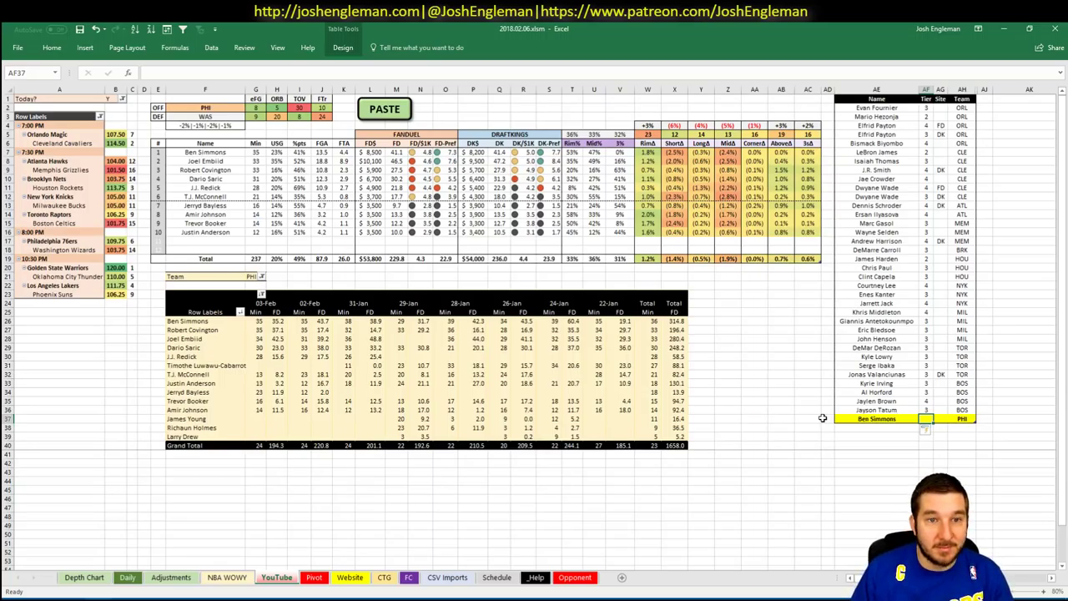
pyautogui.write('3')
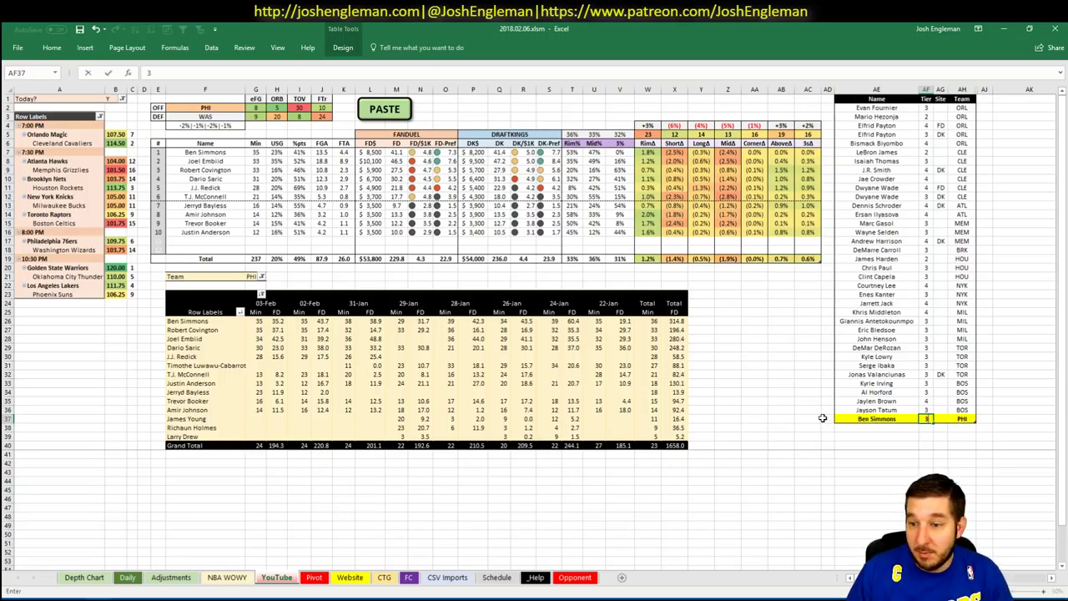
pyautogui.press('Return')
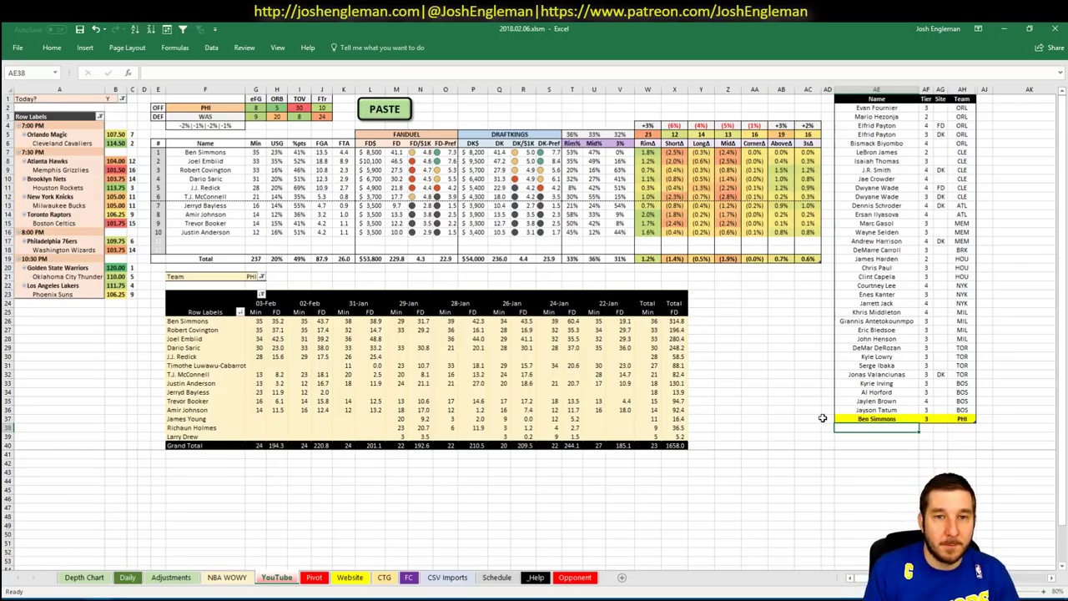
# - Add Joel Embiid with tier 3 below Ben Simmons in the player list
pyautogui.write('Joel Embiid')
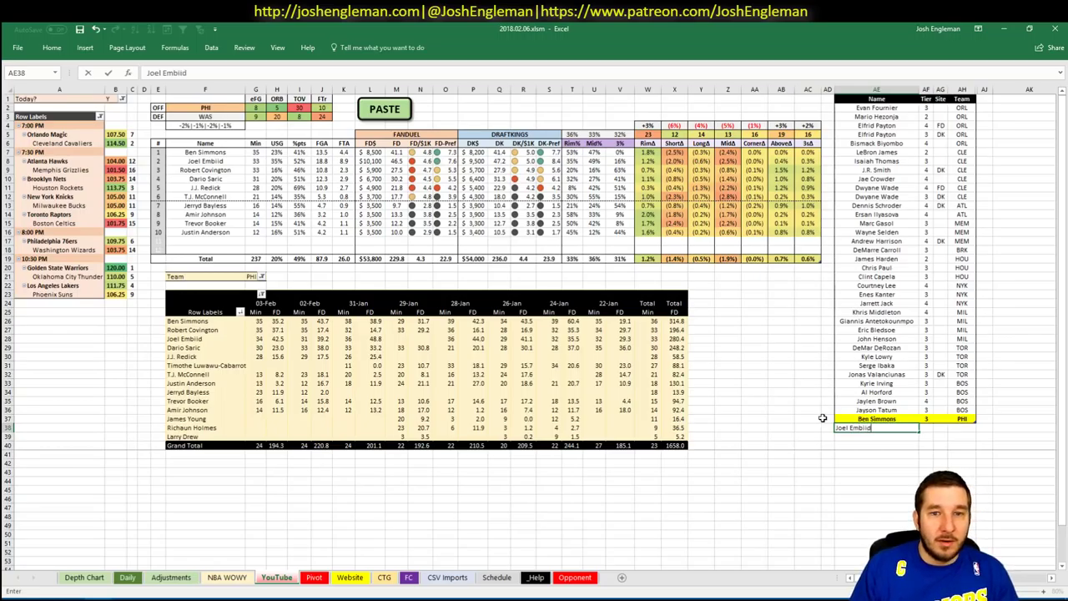
pyautogui.press('Tab')
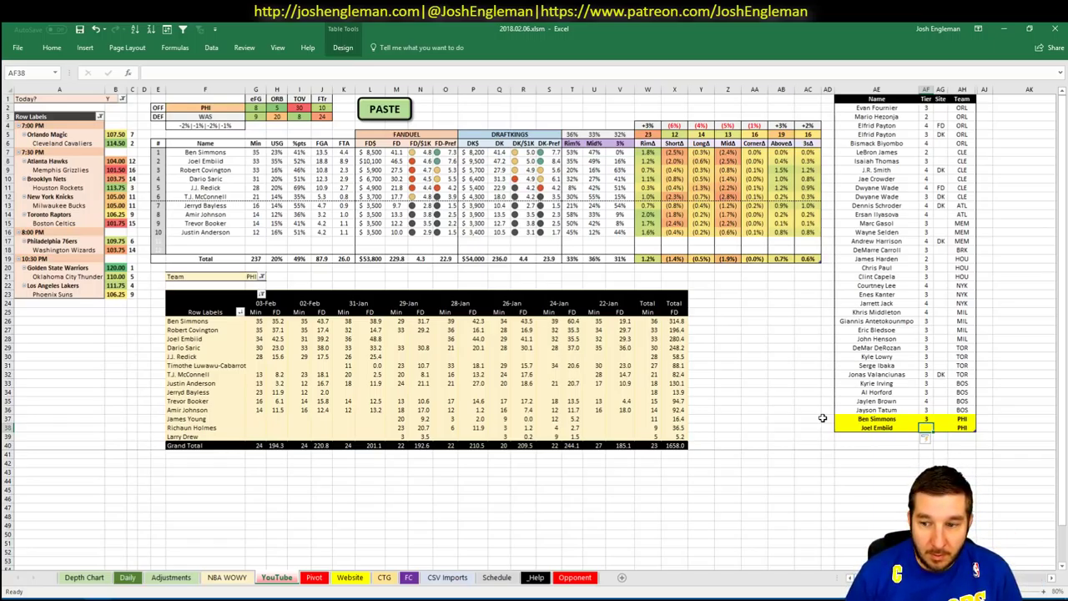
pyautogui.press('Left')
pyautogui.press('Down')
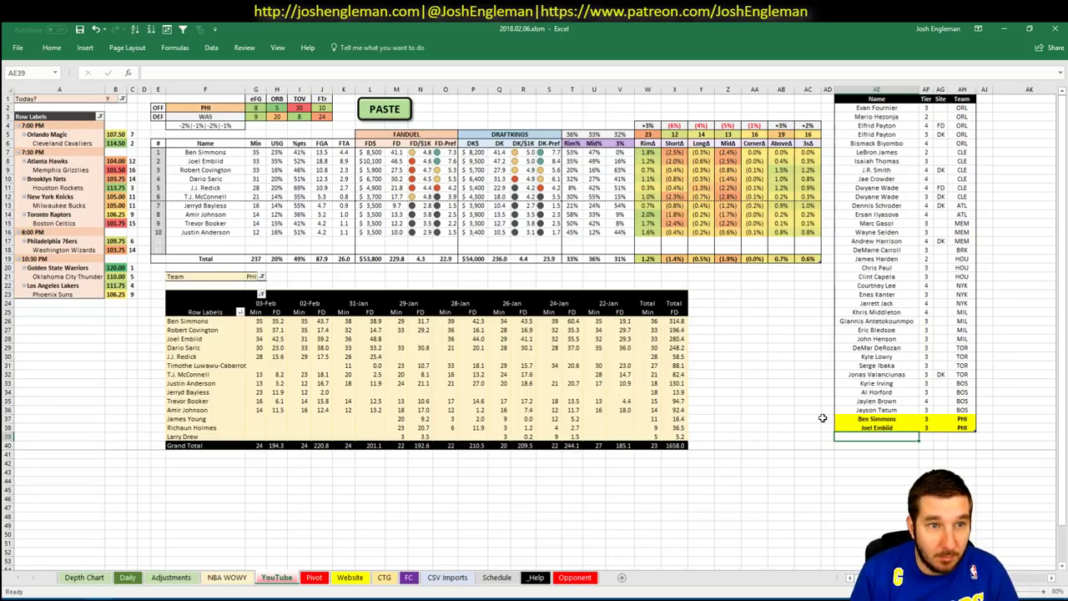
# - Add Robert Covington with tier 3 below Joel Embiid in the player list
pyautogui.write('Robert Covington')
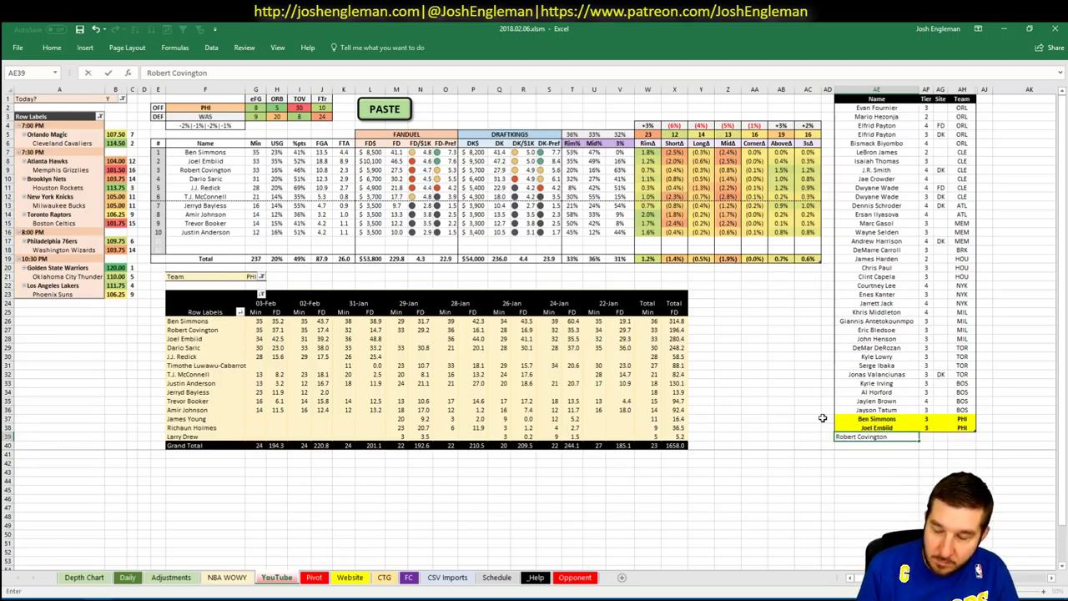
pyautogui.press('Tab')
pyautogui.press('Return')
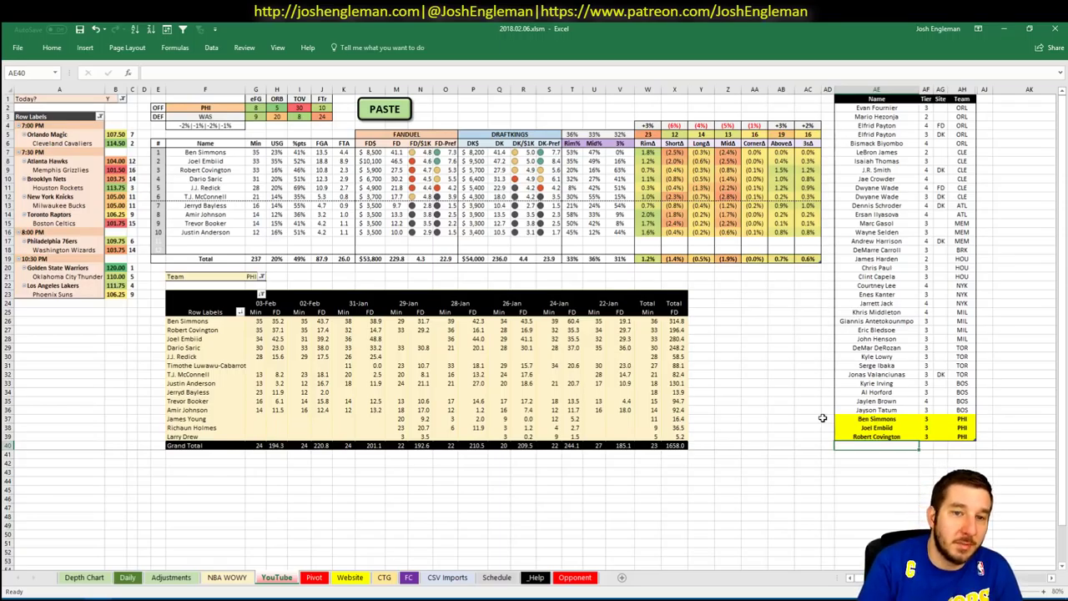
# - Add Dario Saric with tier 4 below Robert Covington in the player list
pyautogui.write('Dario Sa')
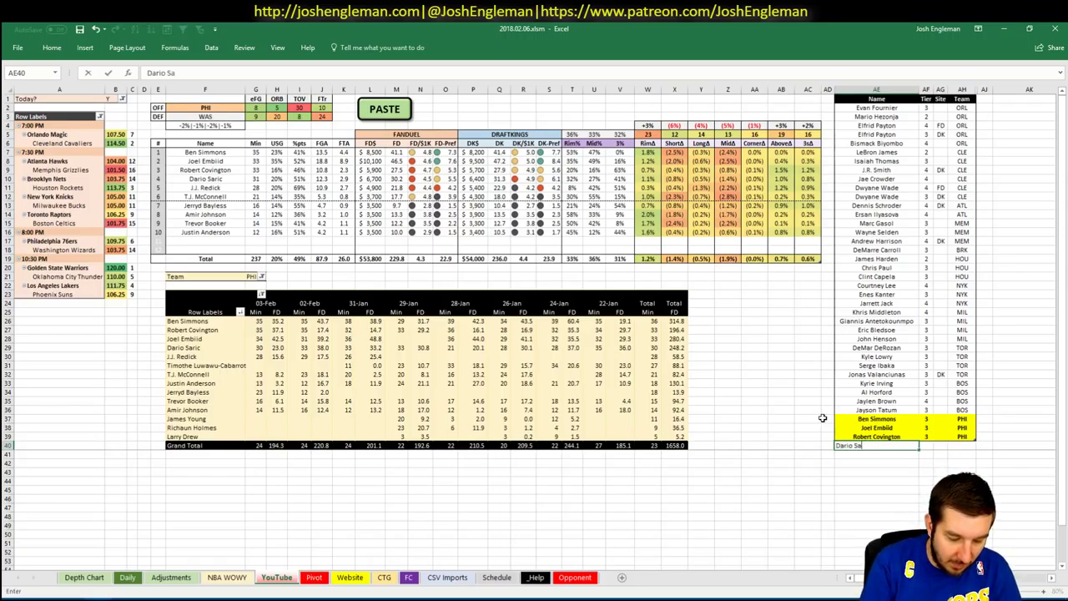
pyautogui.write('ric')
pyautogui.press('Return')
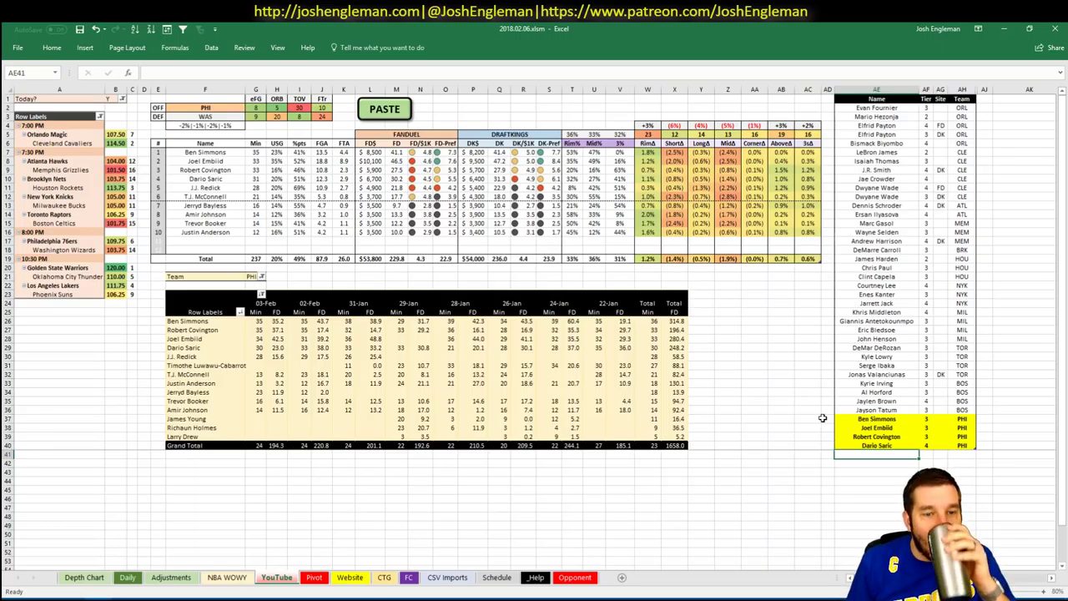
# - Set the offense team above the projections table to WAS
pyautogui.click(190, 107)
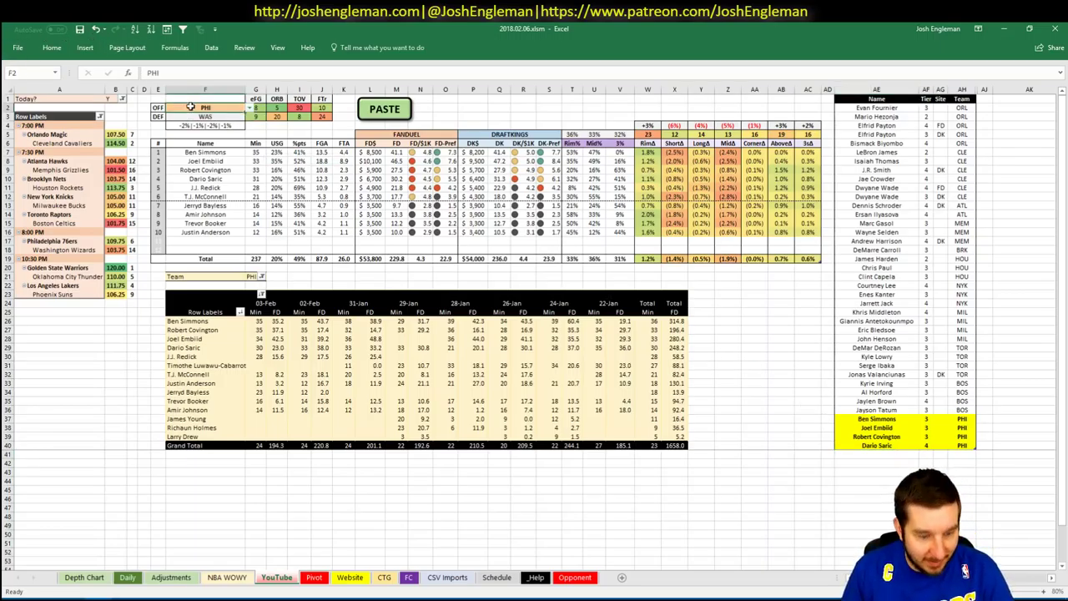
pyautogui.write('WAS')
pyautogui.press('Return')
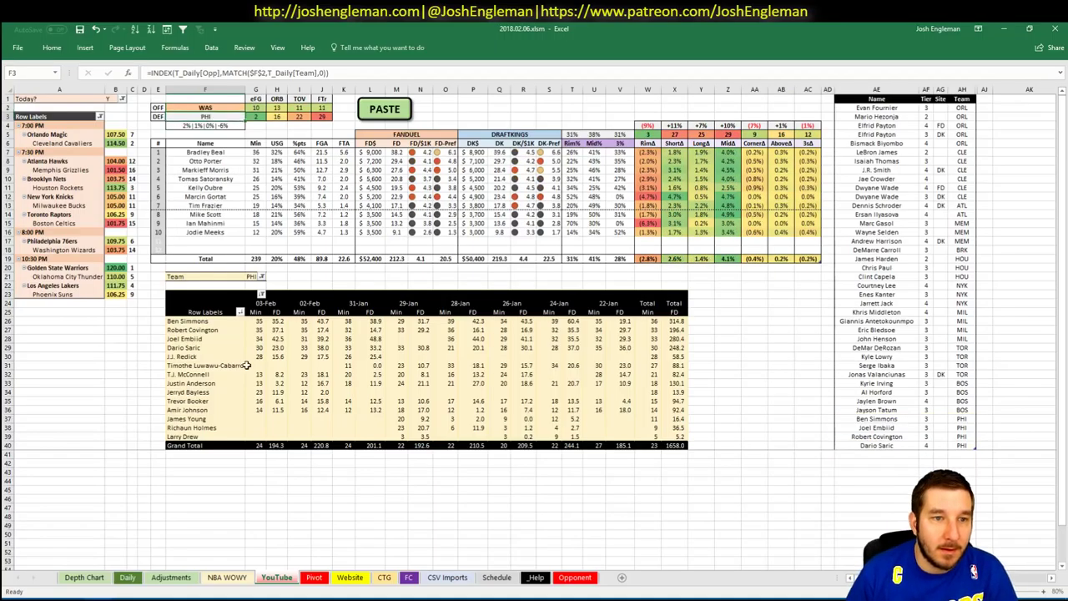
# - Switch to FantasyCruncher in the browser and review center Marcin Gortat's game log filtered to games against PHI
pyautogui.moveTo(44, 597)
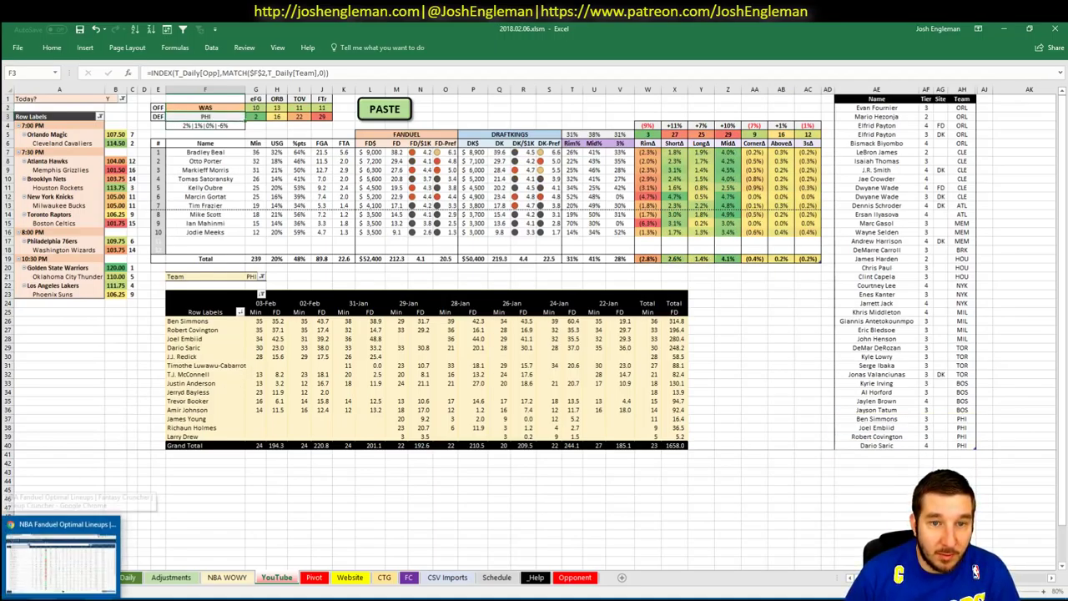
pyautogui.click(60, 550)
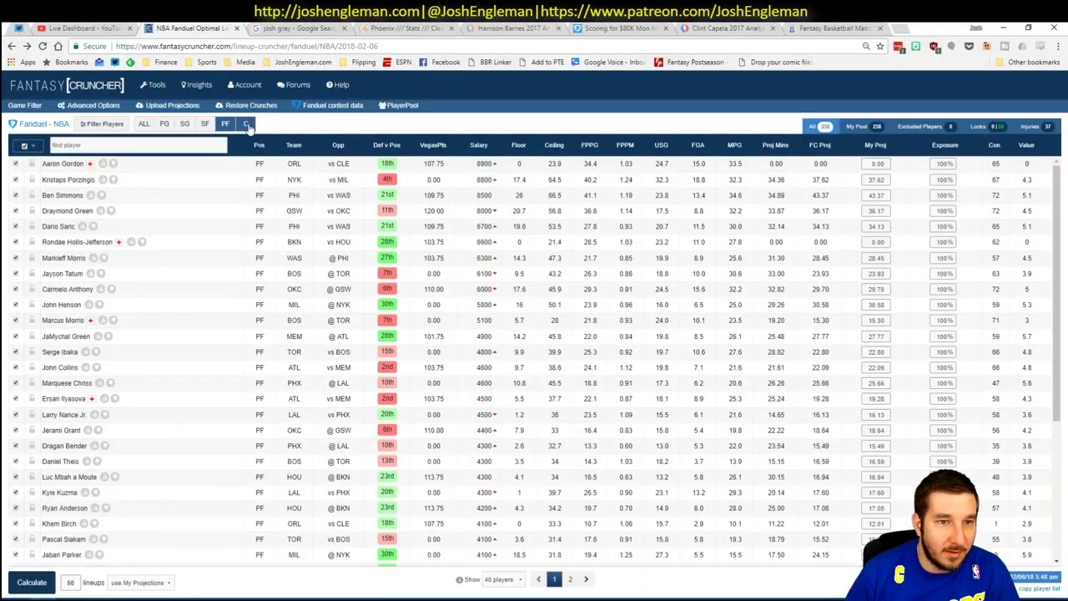
pyautogui.hotkey('alt', 'Tab')
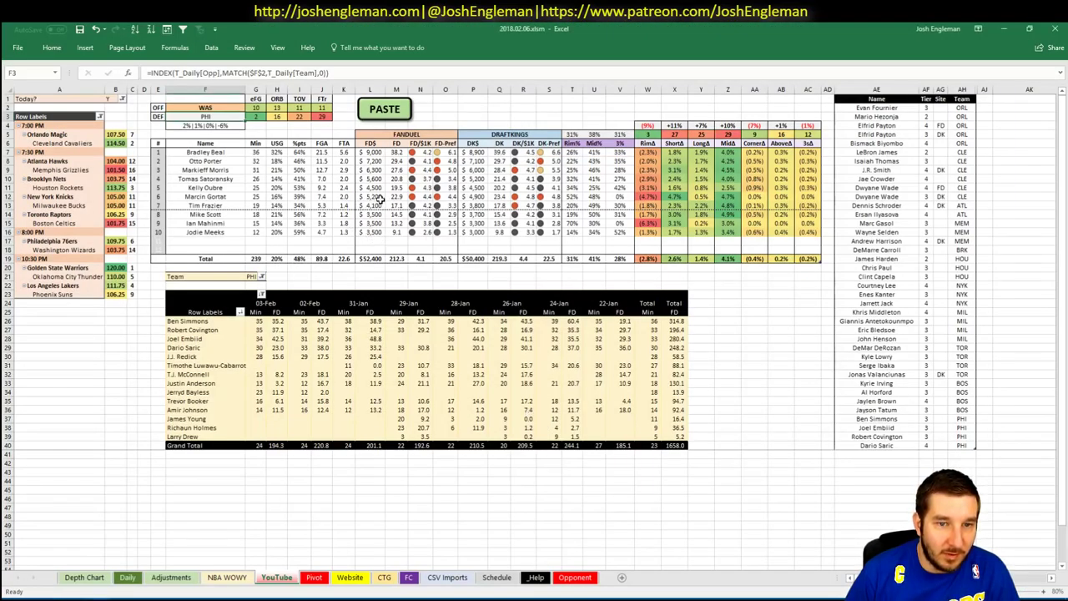
pyautogui.hotkey('alt', 'Tab')
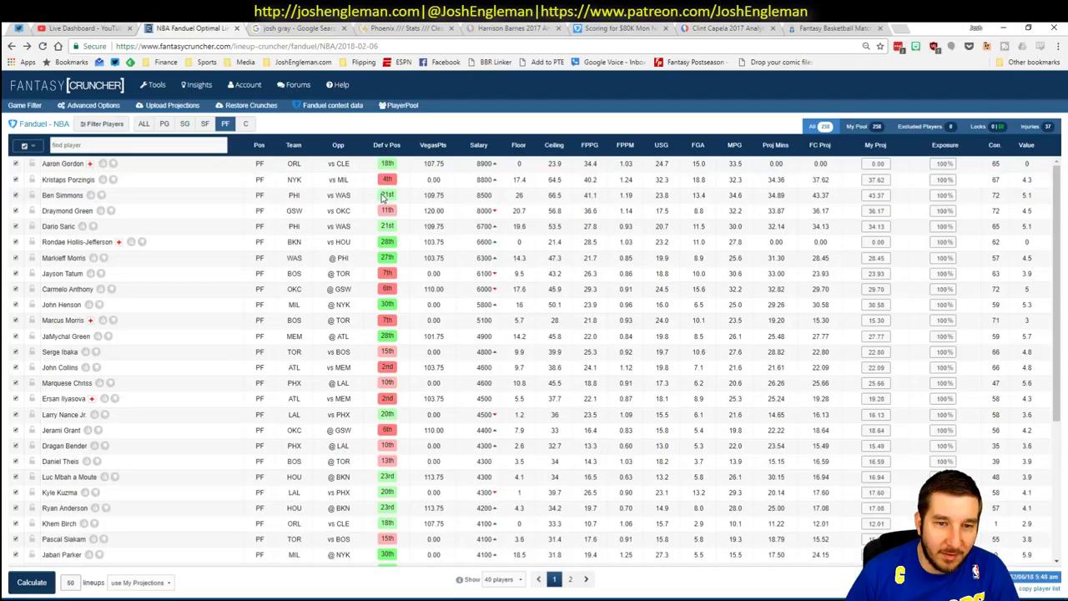
pyautogui.click(246, 123)
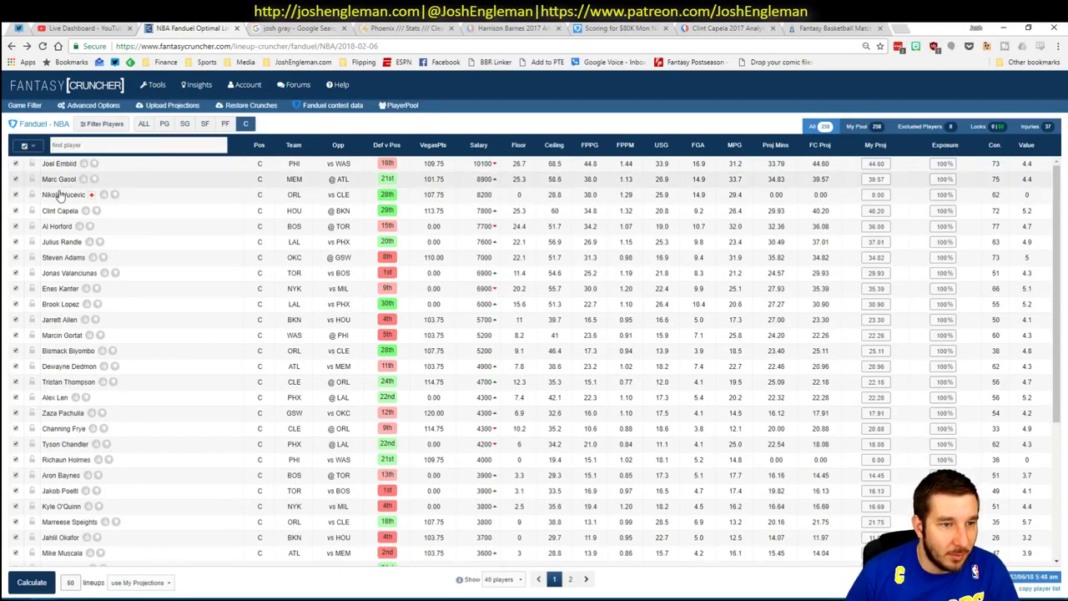
pyautogui.click(66, 336)
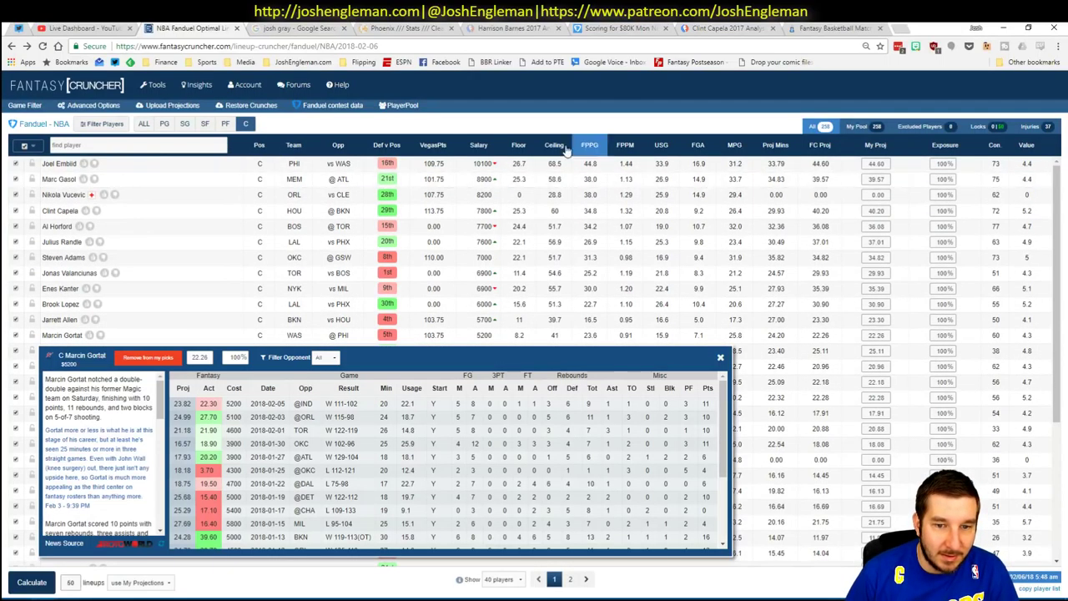
pyautogui.click(326, 357)
pyautogui.click(325, 377)
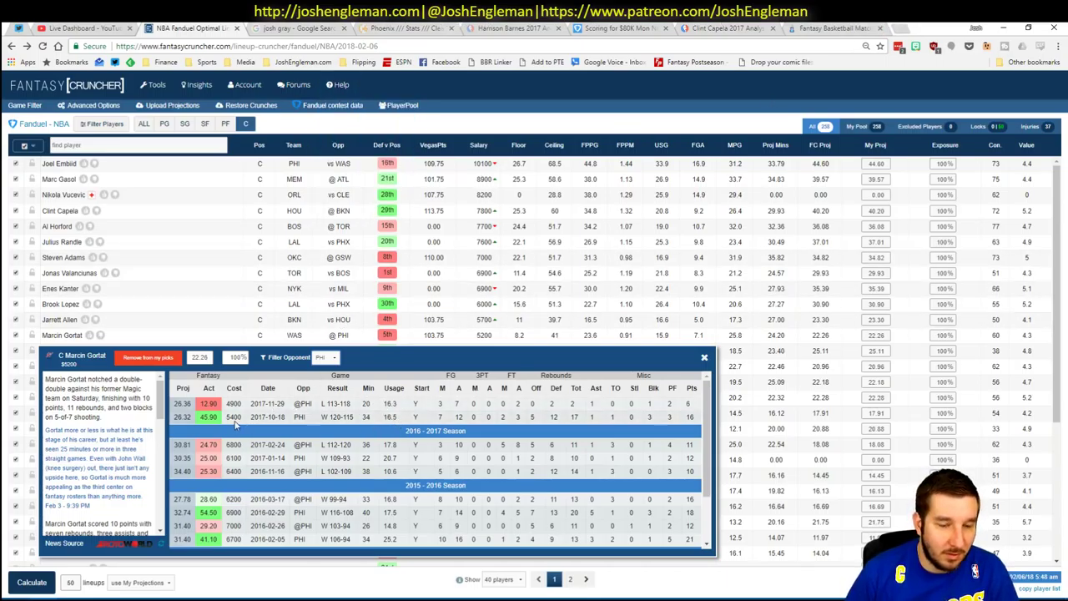
pyautogui.click(703, 359)
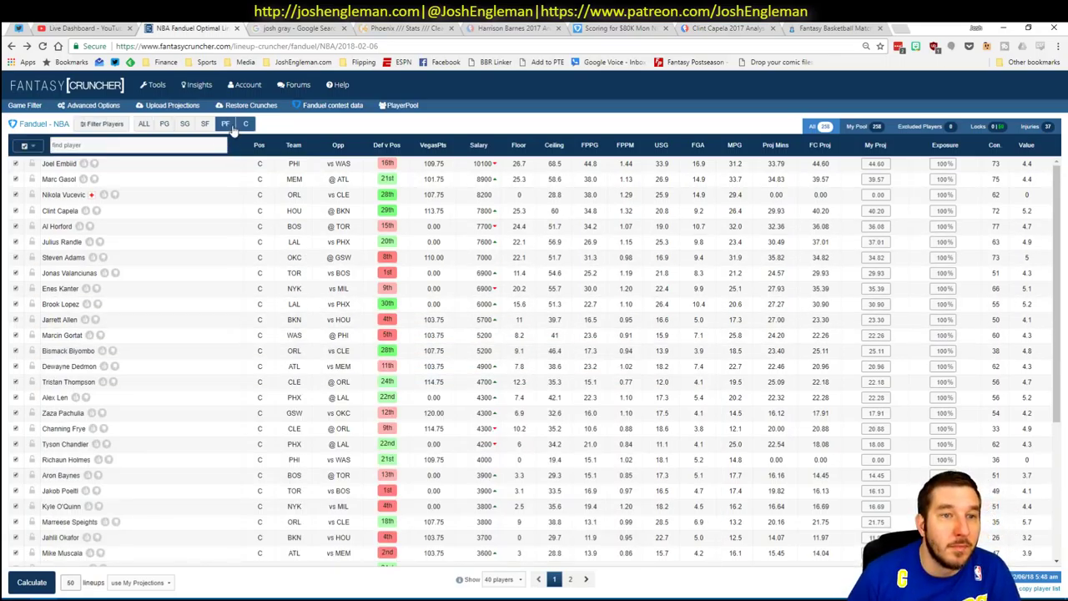
# - List the power forwards and review Ben Simmons' game log filtered to games against WAS
pyautogui.click(225, 124)
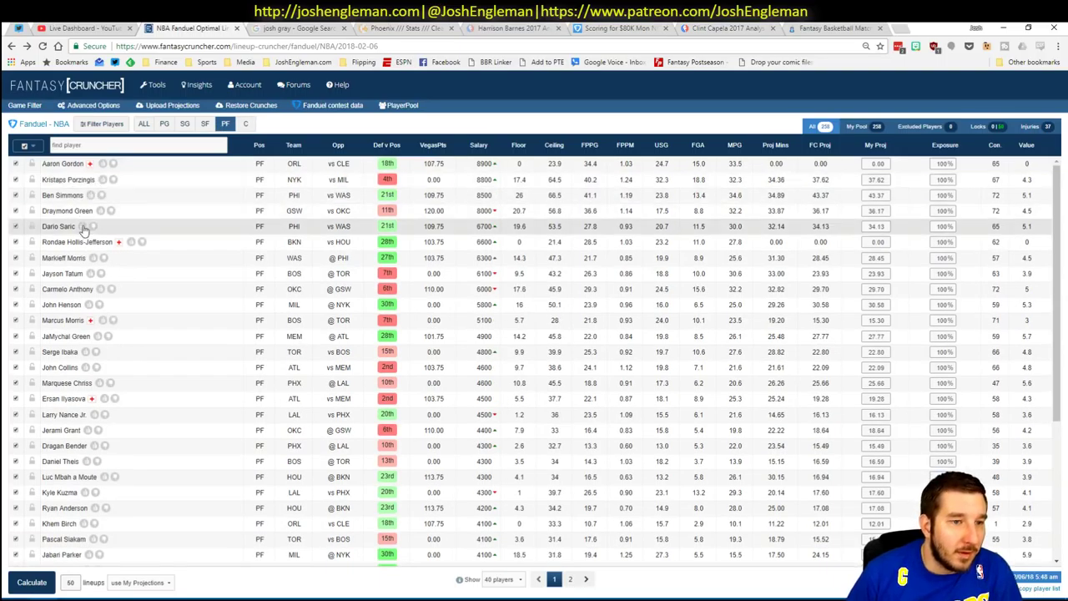
pyautogui.click(63, 195)
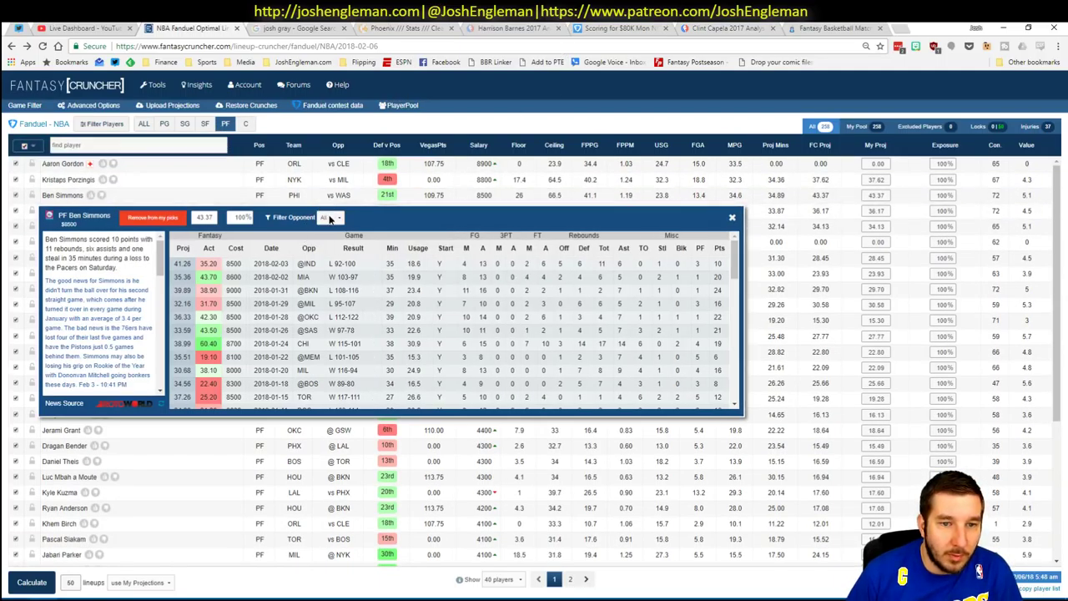
pyautogui.click(329, 218)
pyautogui.click(327, 235)
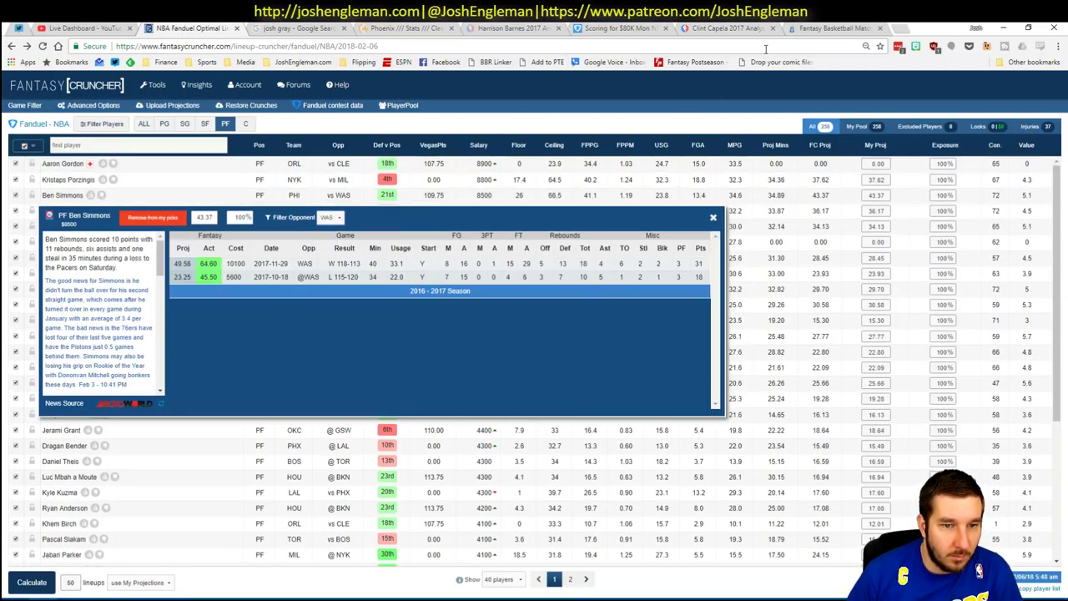
# - Search Google for "11/29 sixers wizards" in a new browser tab
pyautogui.click(896, 28)
pyautogui.write('11')
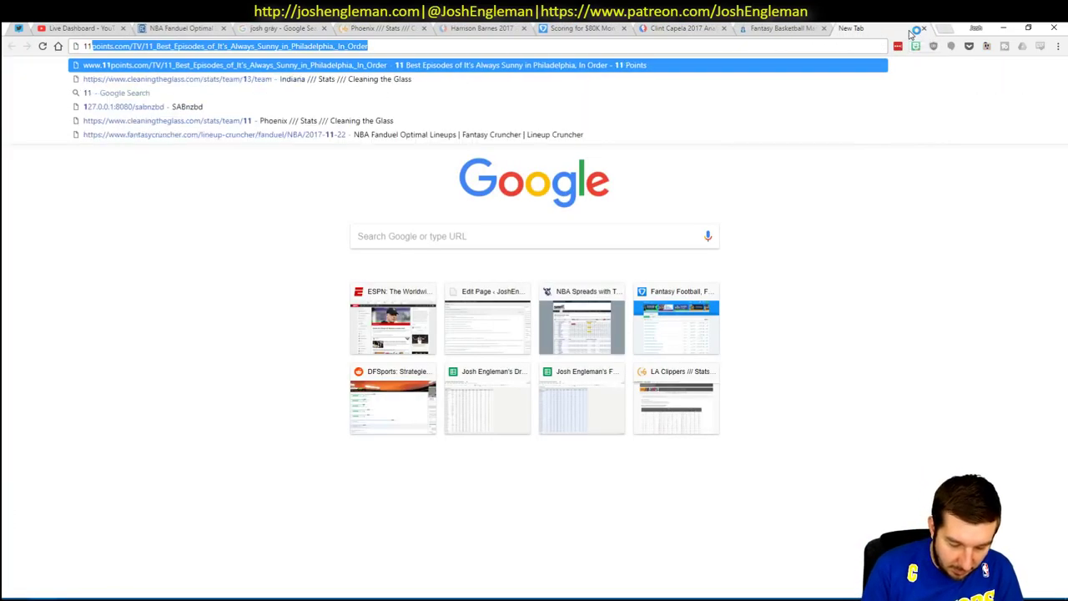
pyautogui.write('/29 sixers')
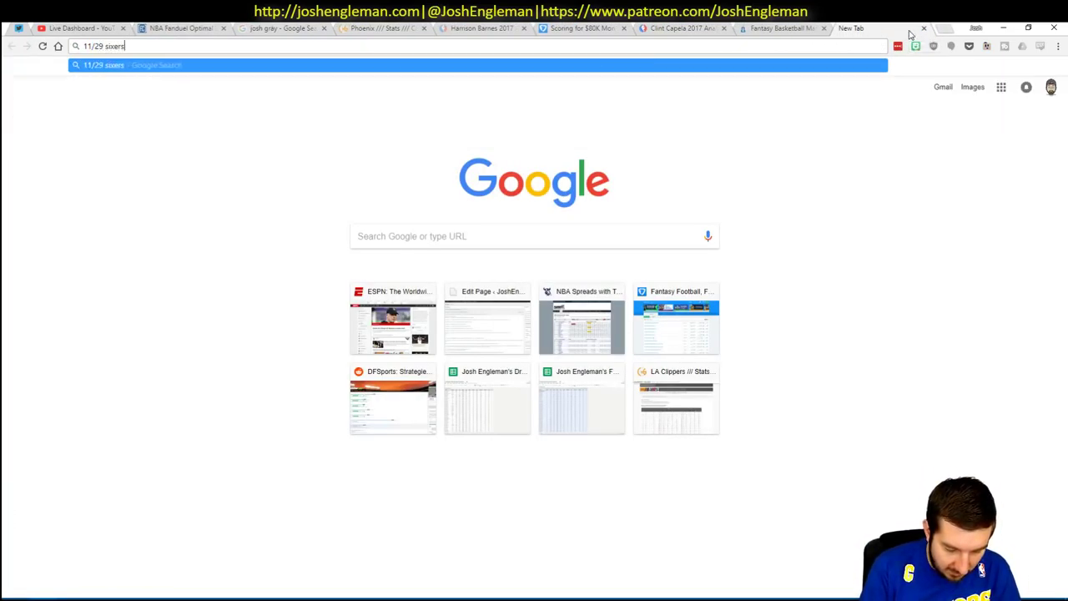
pyautogui.write(' wizards')
pyautogui.press('Return')
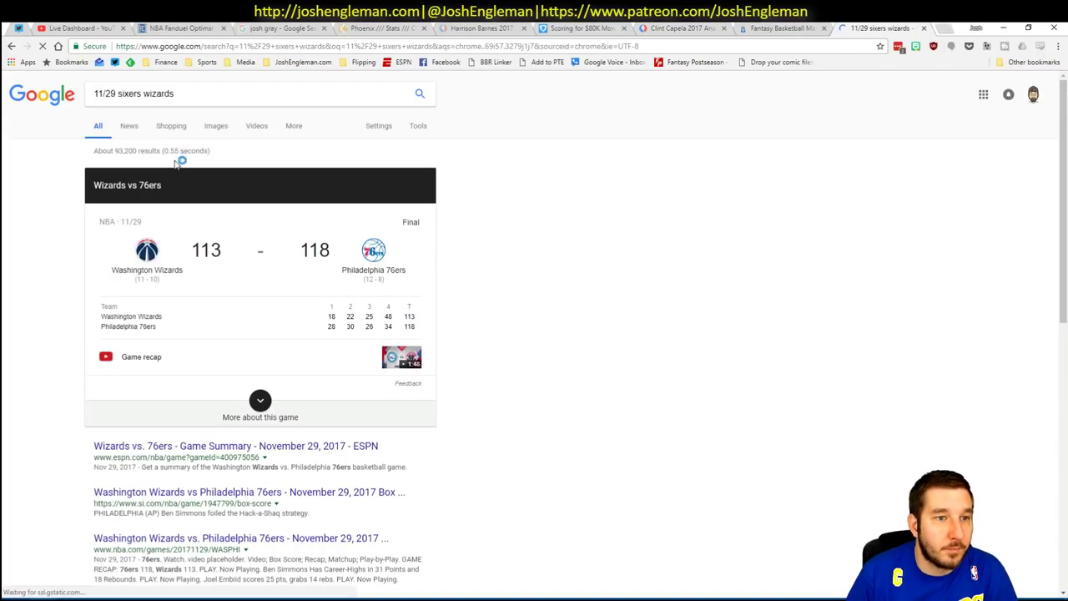
# - Open ESPN's November 29, 2017 Wizards vs. 76ers game page and examine both teams' player stats in the box score
pyautogui.click(236, 453)
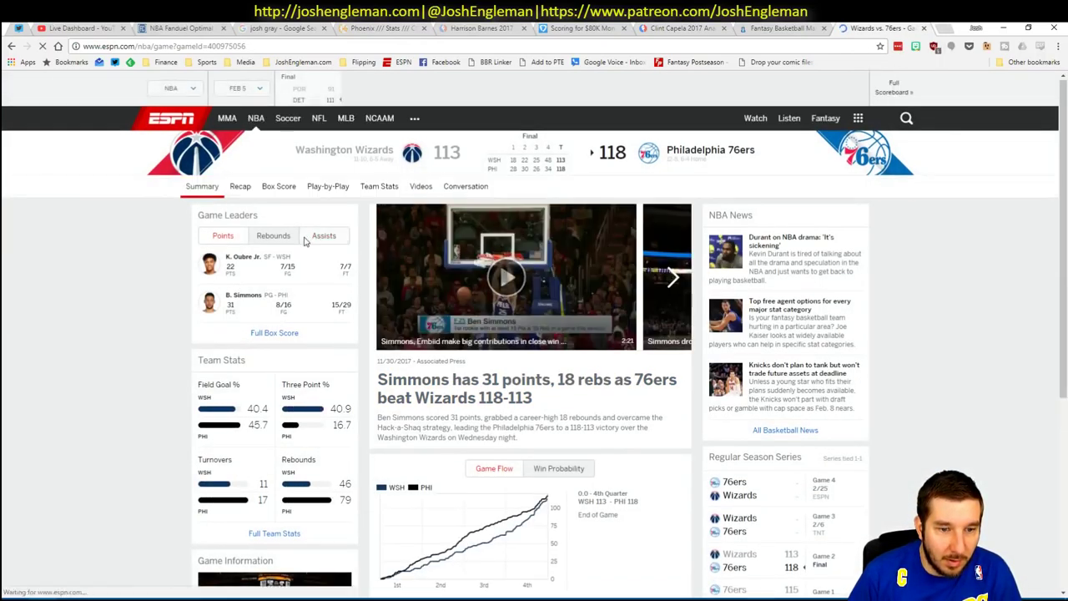
pyautogui.click(277, 187)
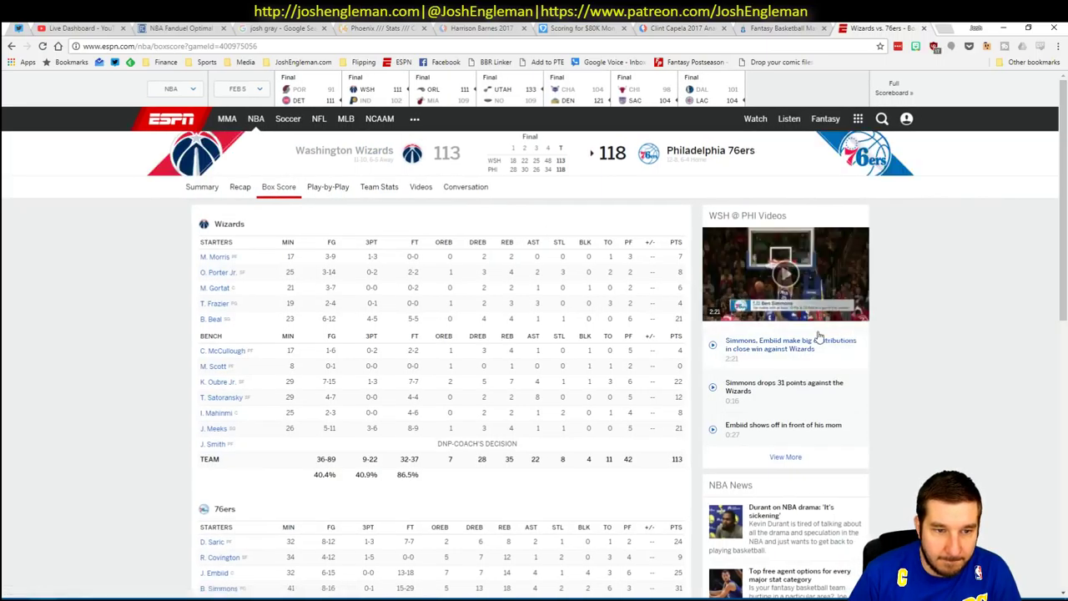
pyautogui.scroll(-2, 278, 326)
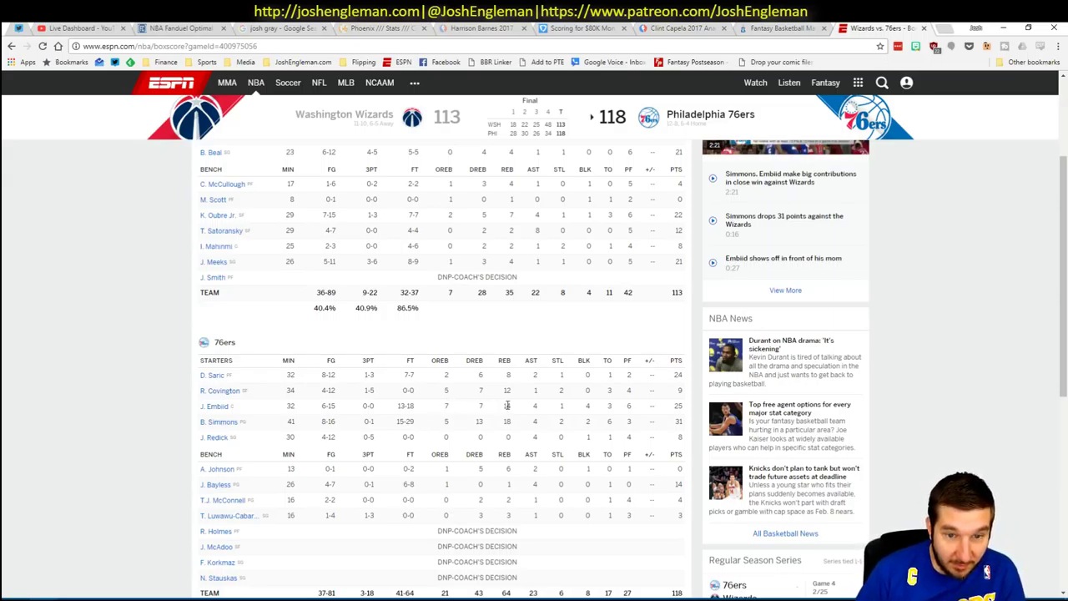
pyautogui.scroll(-1, 451, 402)
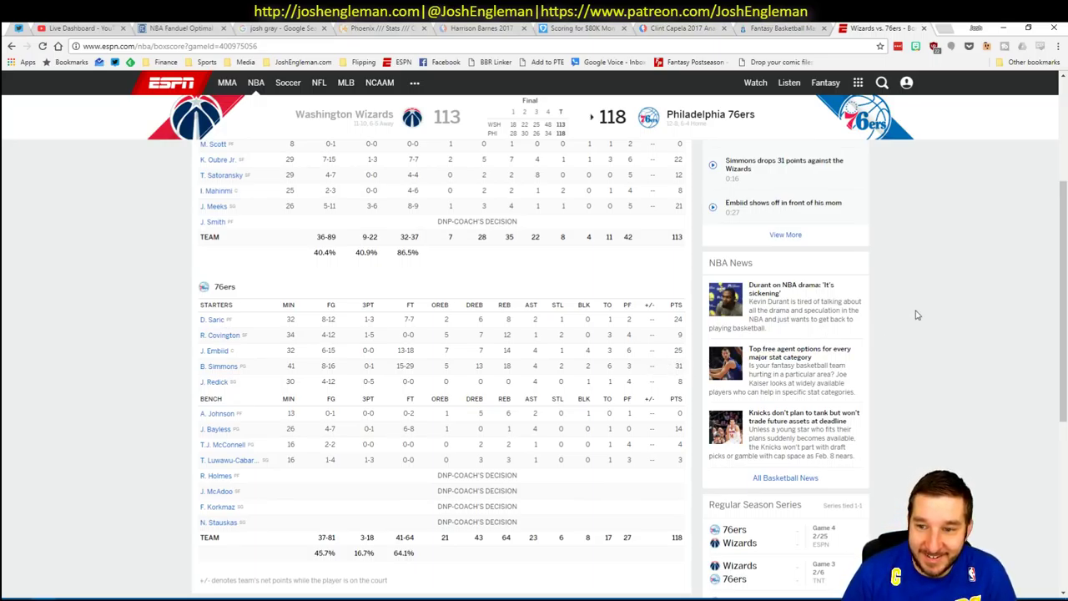
pyautogui.scroll(4, 437, 364)
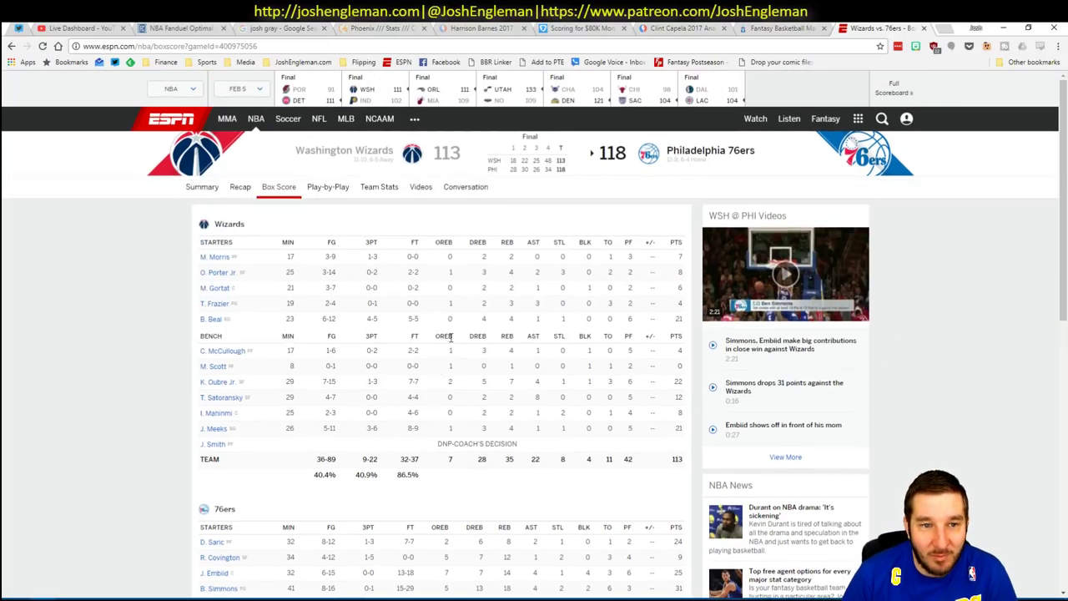
pyautogui.scroll(-3, 451, 338)
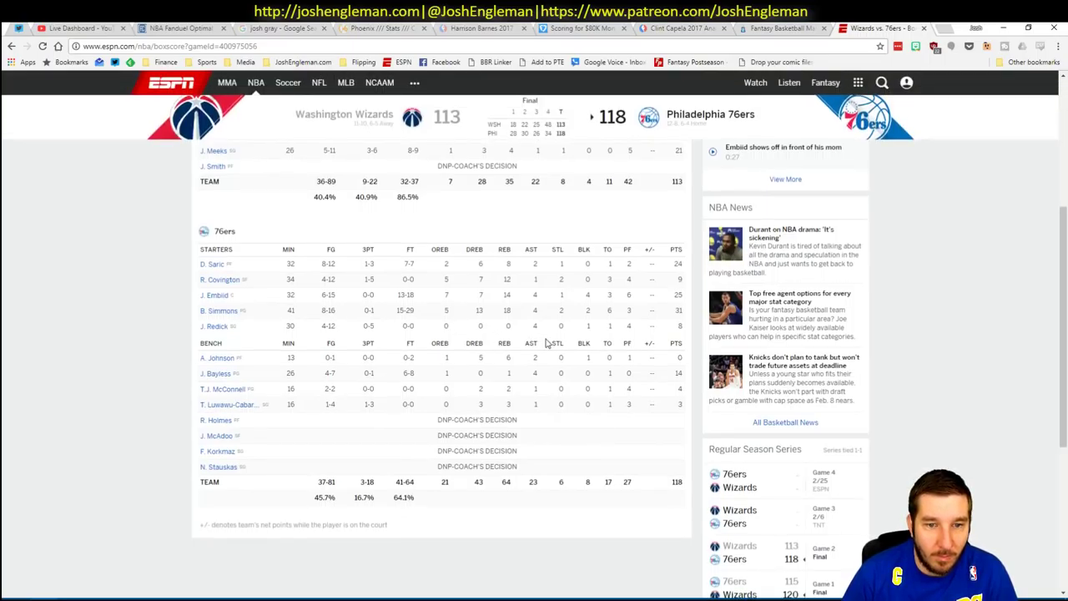
pyautogui.scroll(3, 546, 343)
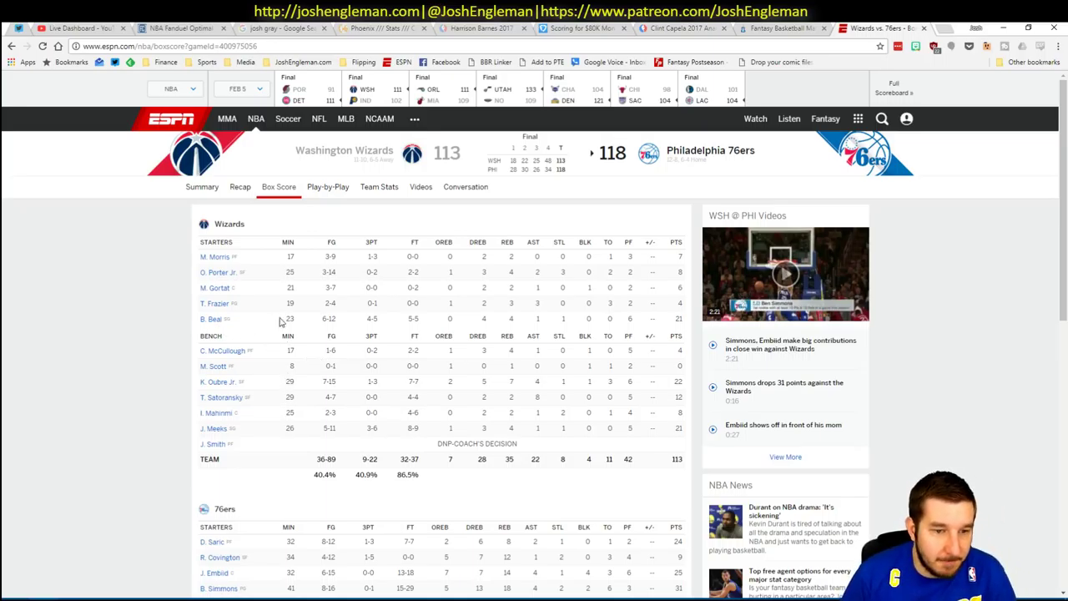
# - Return to the Excel workbook and filter the recent game log pivot table to team WAS
pyautogui.hotkey('alt', 'Tab')
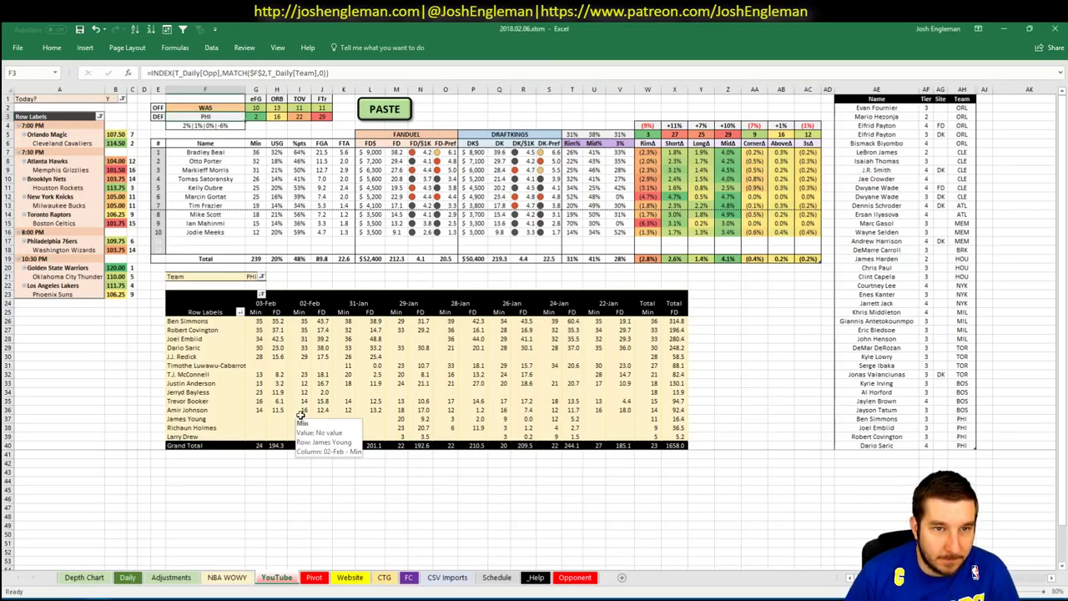
pyautogui.click(255, 277)
pyautogui.write('WA')
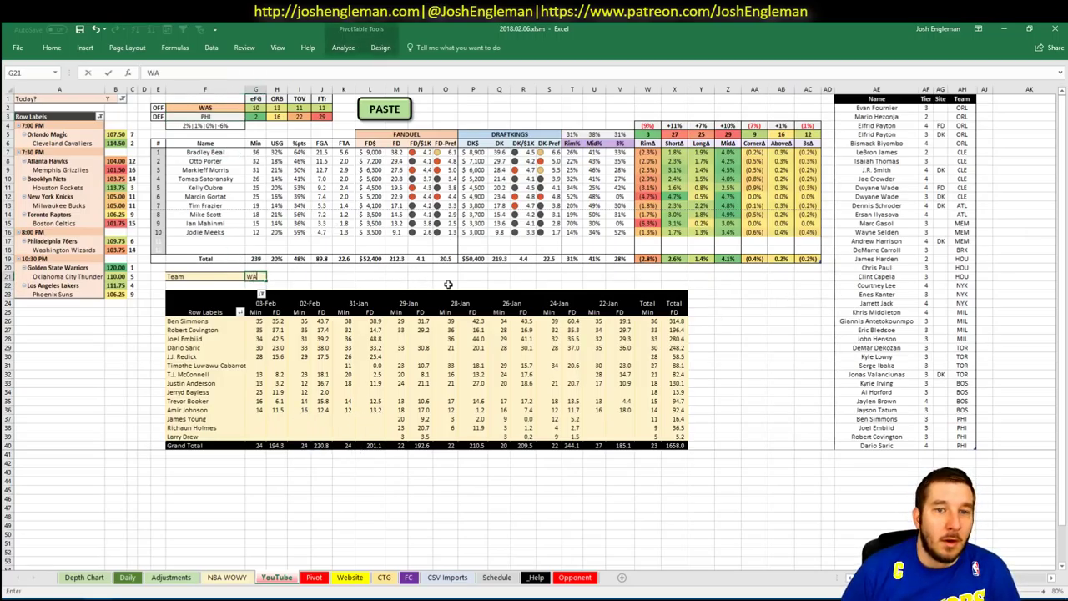
pyautogui.write('S')
pyautogui.press('Tab')
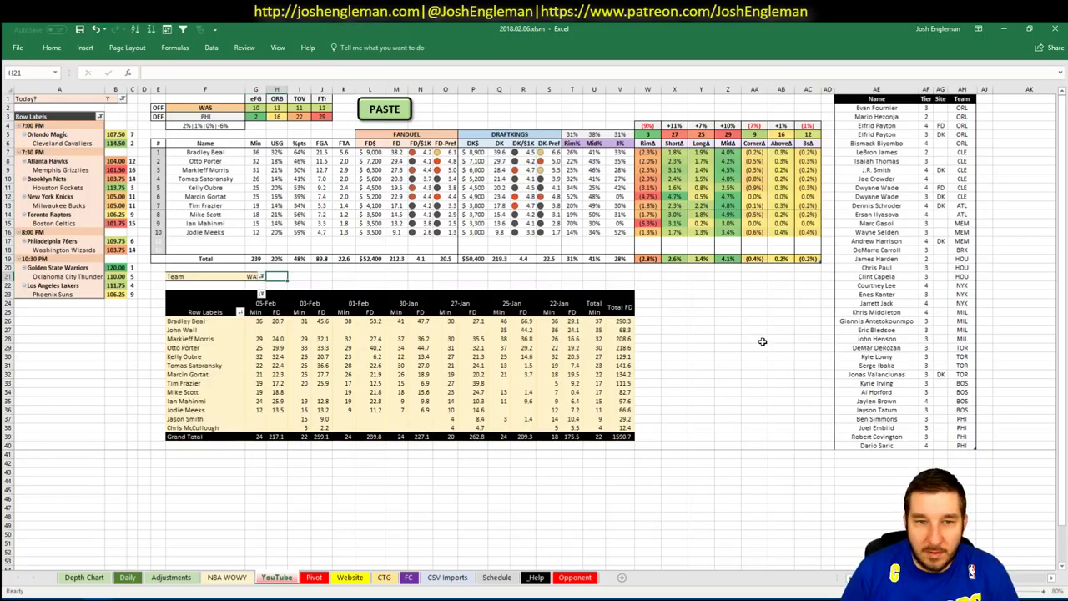
pyautogui.click(755, 338)
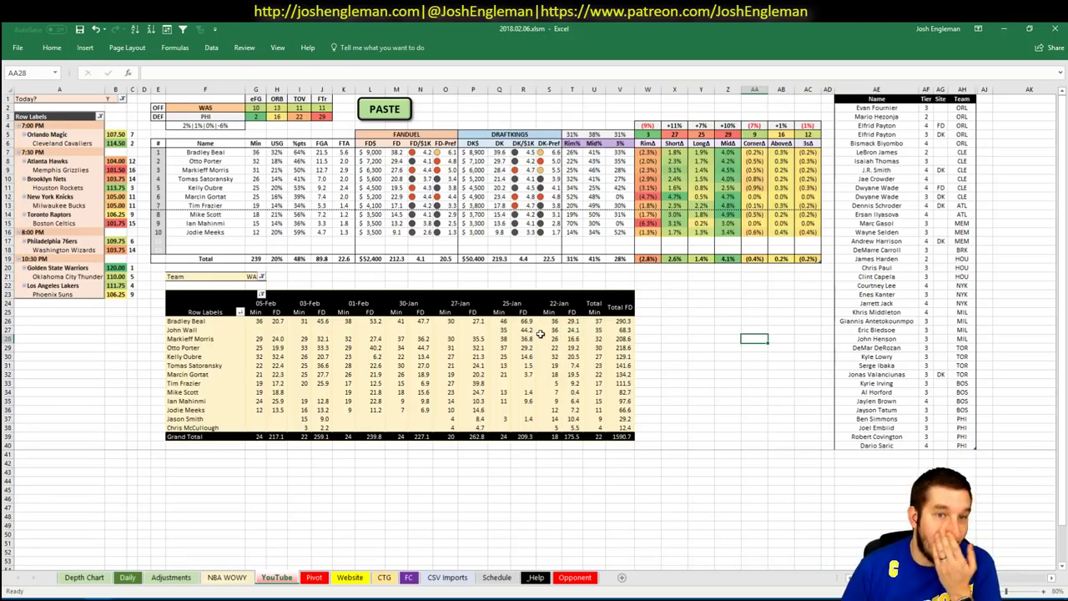
# - Add Bradley Beal with tier 3 below Dario Saric in the player list, capitalizing the surname
pyautogui.click(859, 457)
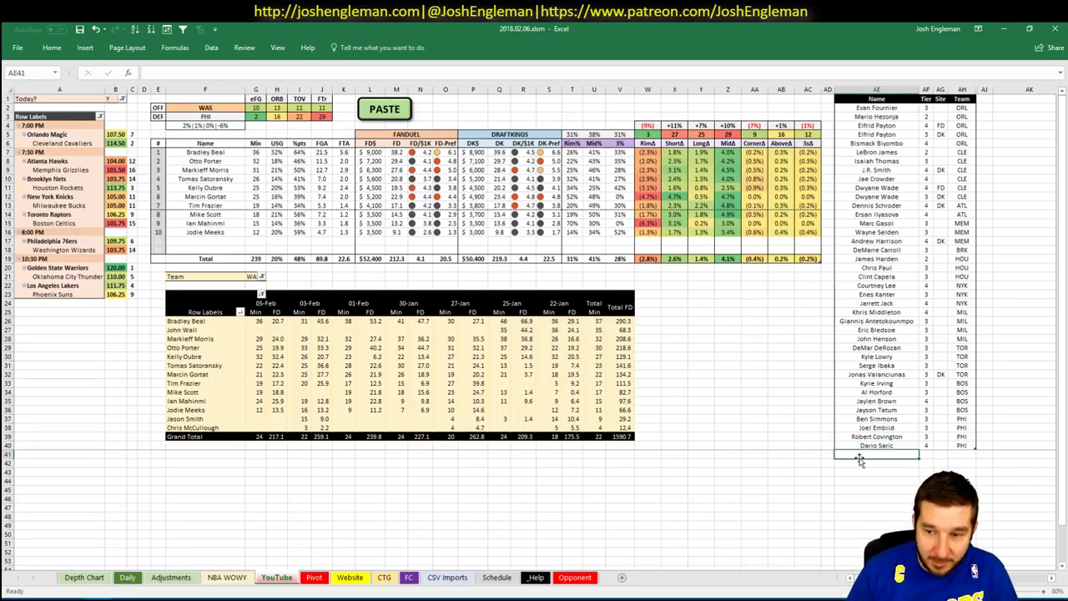
pyautogui.write('Bradley beal')
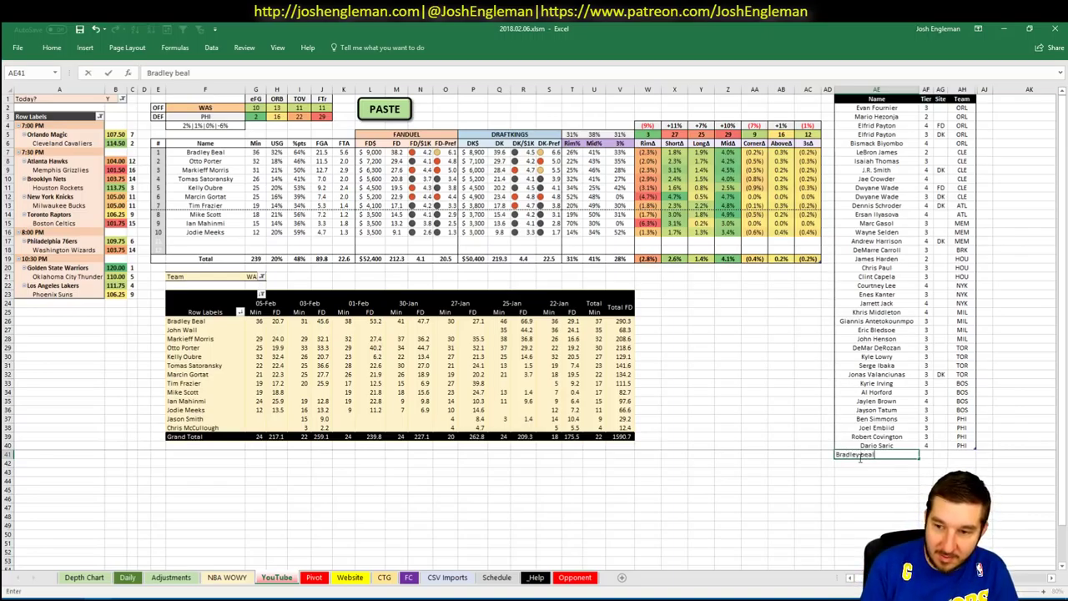
pyautogui.hotkey('ctrl', 'Return')
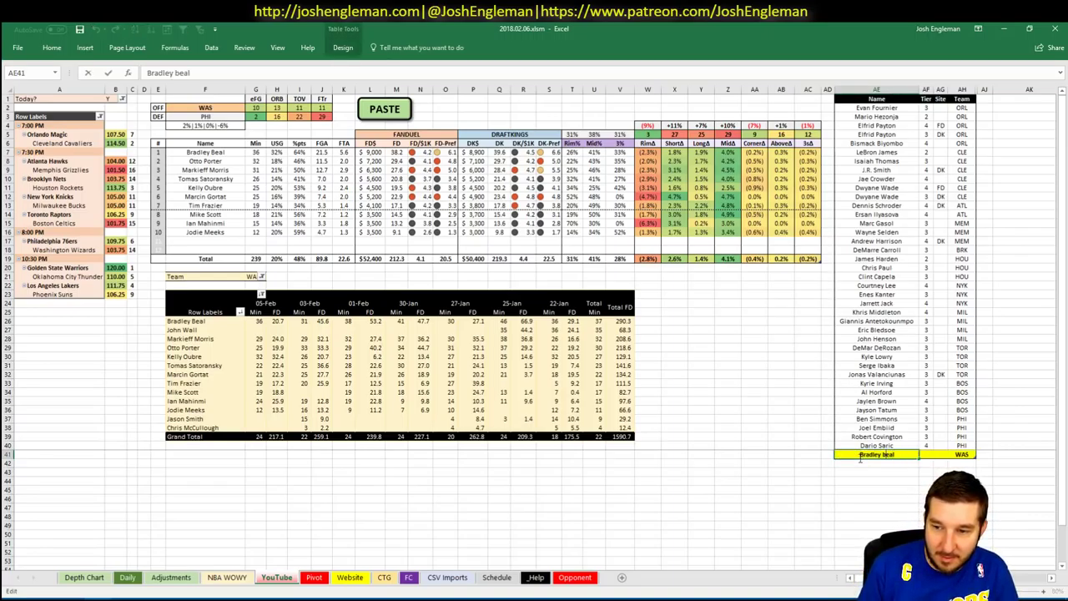
pyautogui.write('B')
pyautogui.press('Tab')
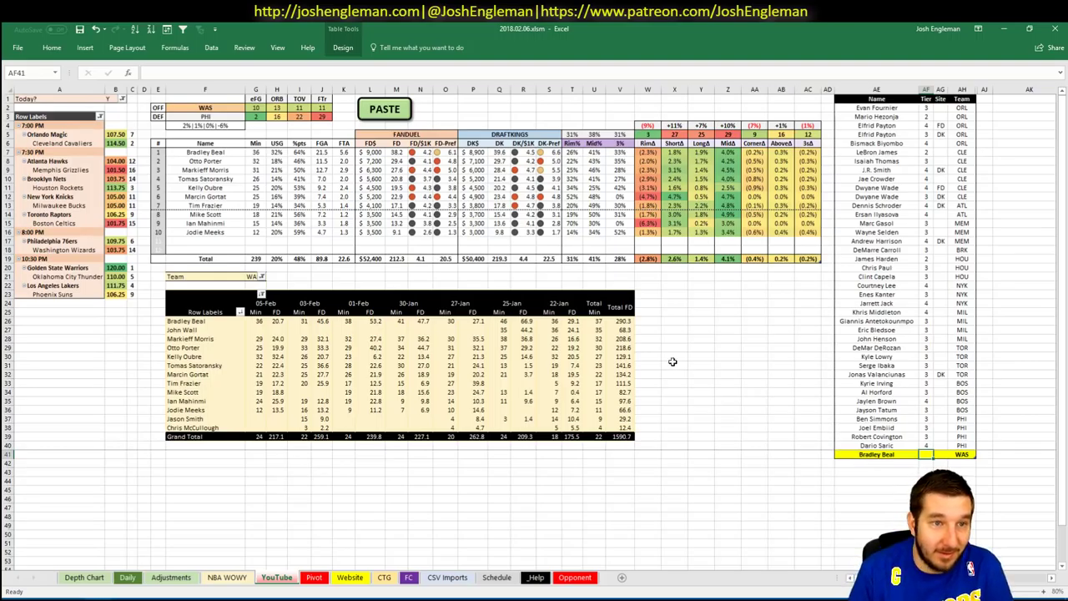
pyautogui.write('3')
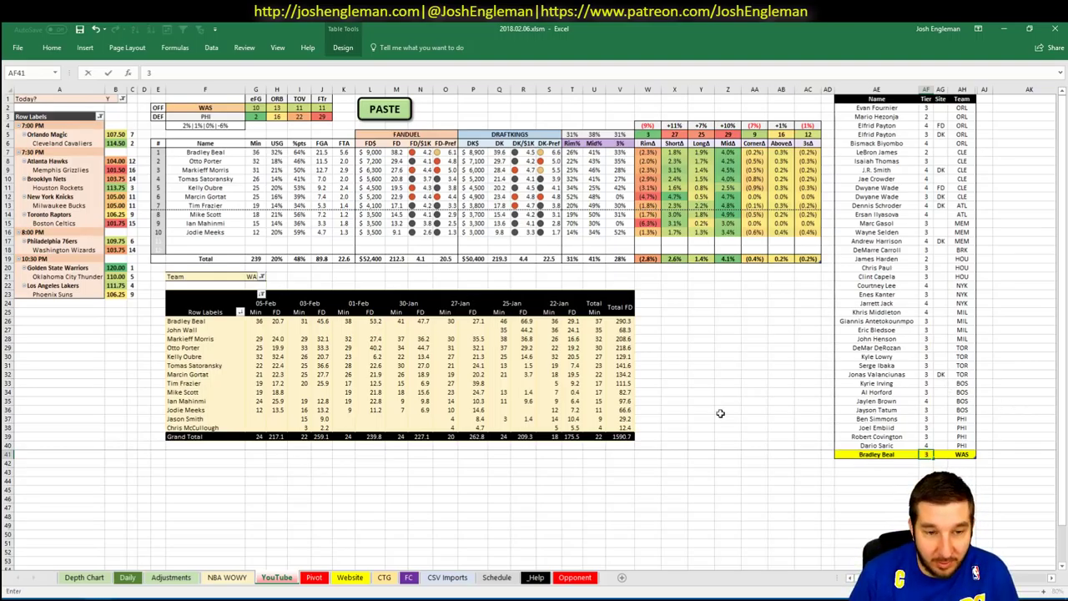
pyautogui.press('Return')
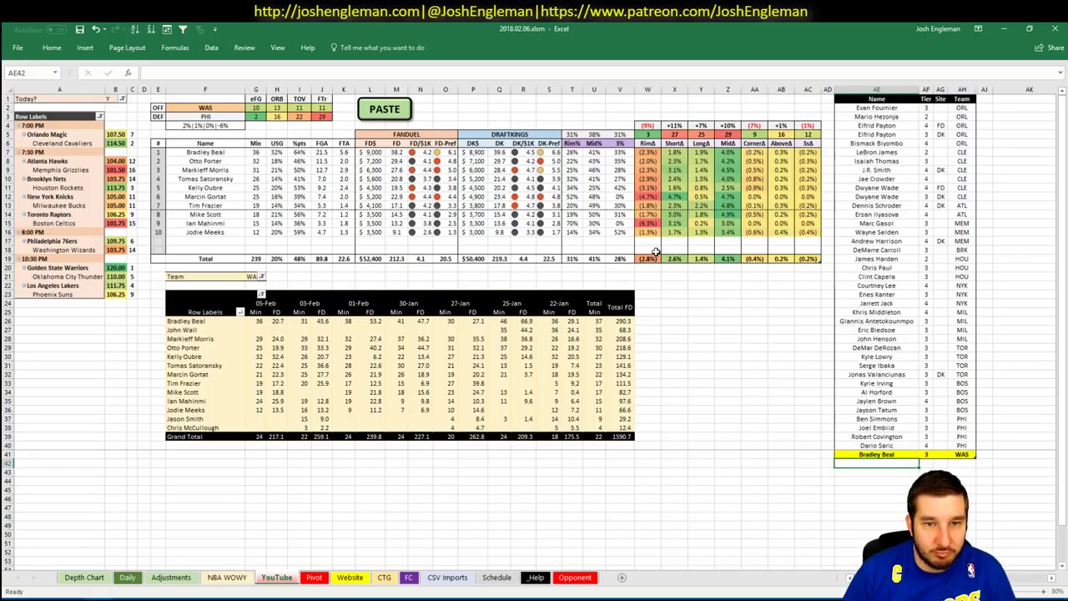
# - Add Otto Porter with tier 3 and Markieff Morris with tier 4 below Bradley Beal in the player list
pyautogui.write('Otto Porter')
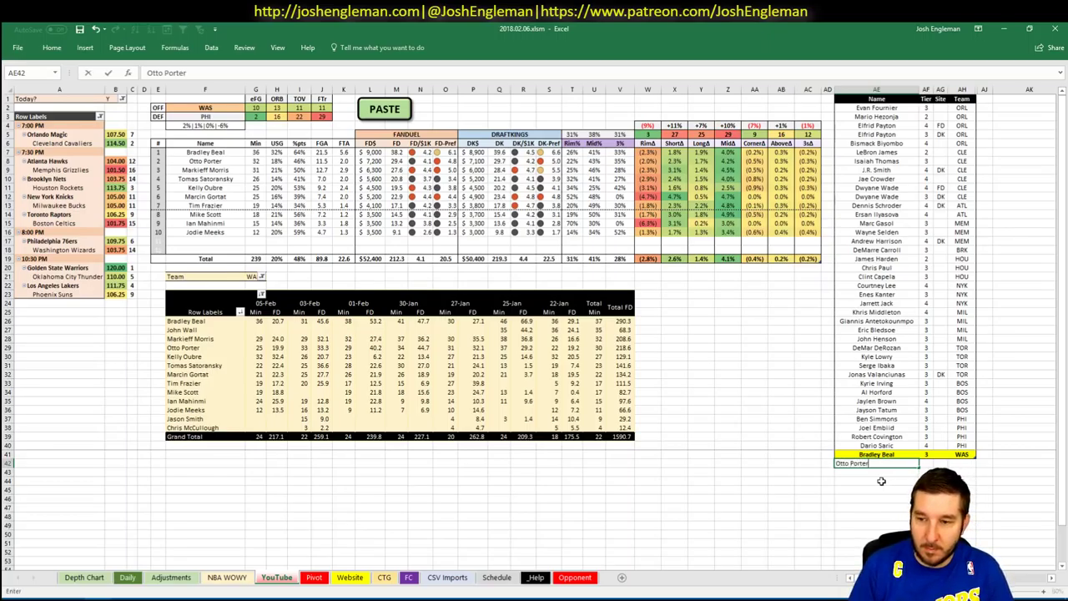
pyautogui.press('Return')
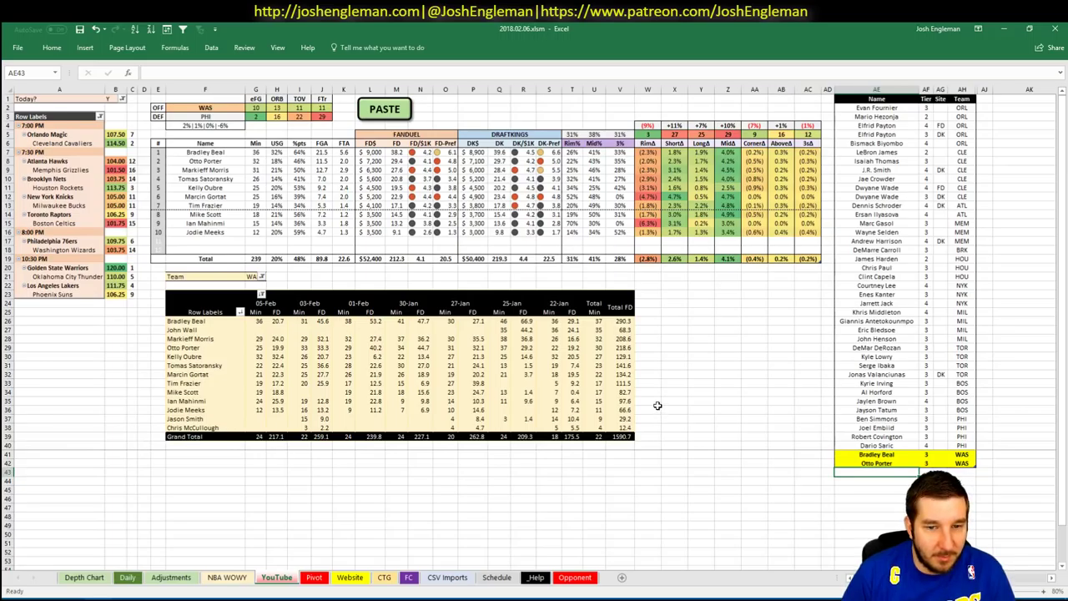
pyautogui.write('Markie')
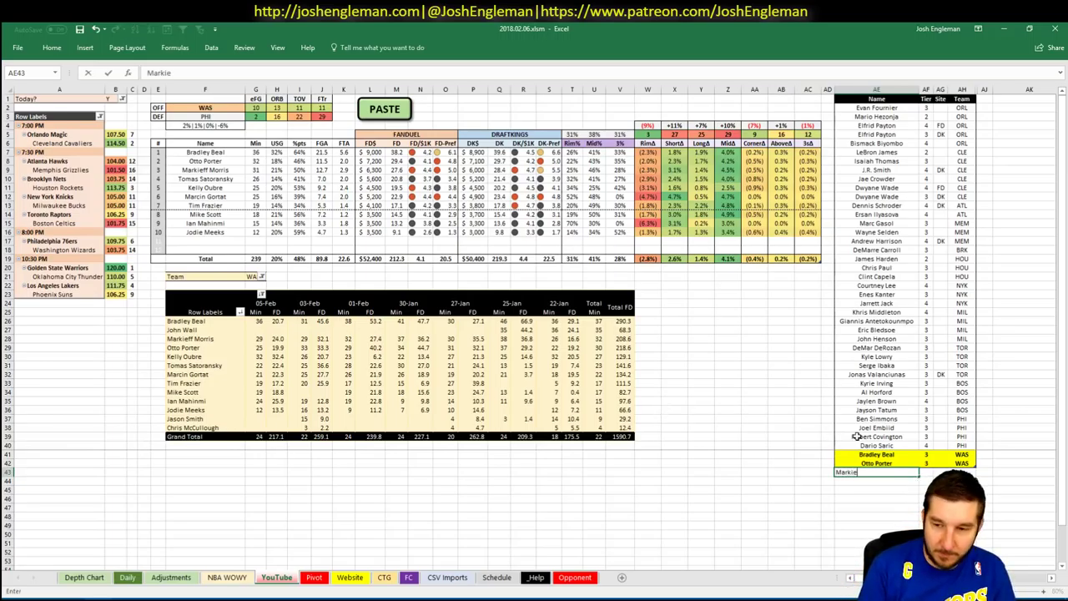
pyautogui.write('ff Morris')
pyautogui.press('Tab')
pyautogui.write('4')
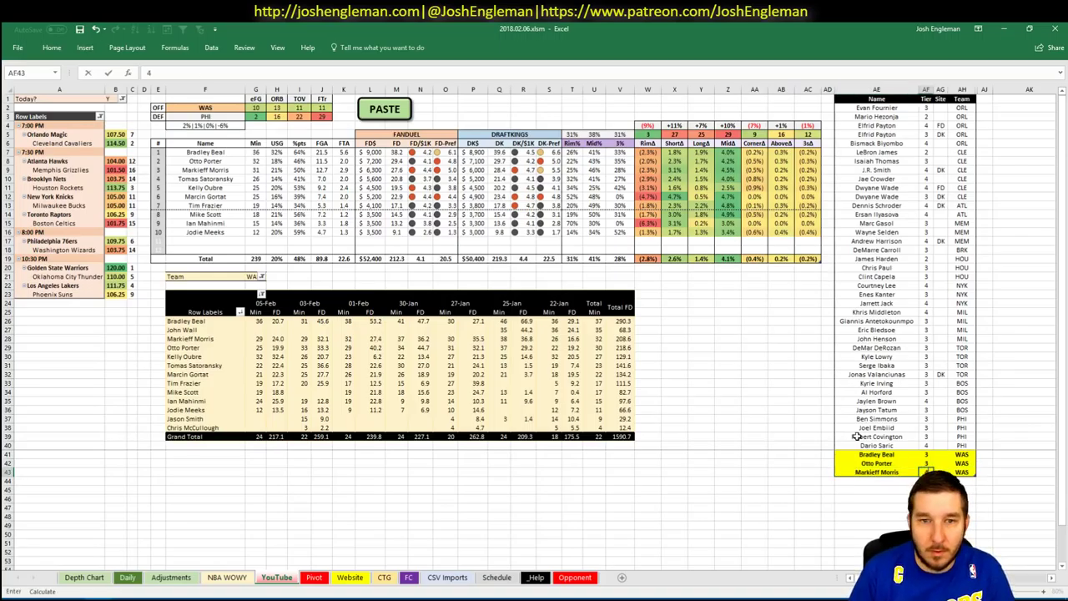
pyautogui.press('Return')
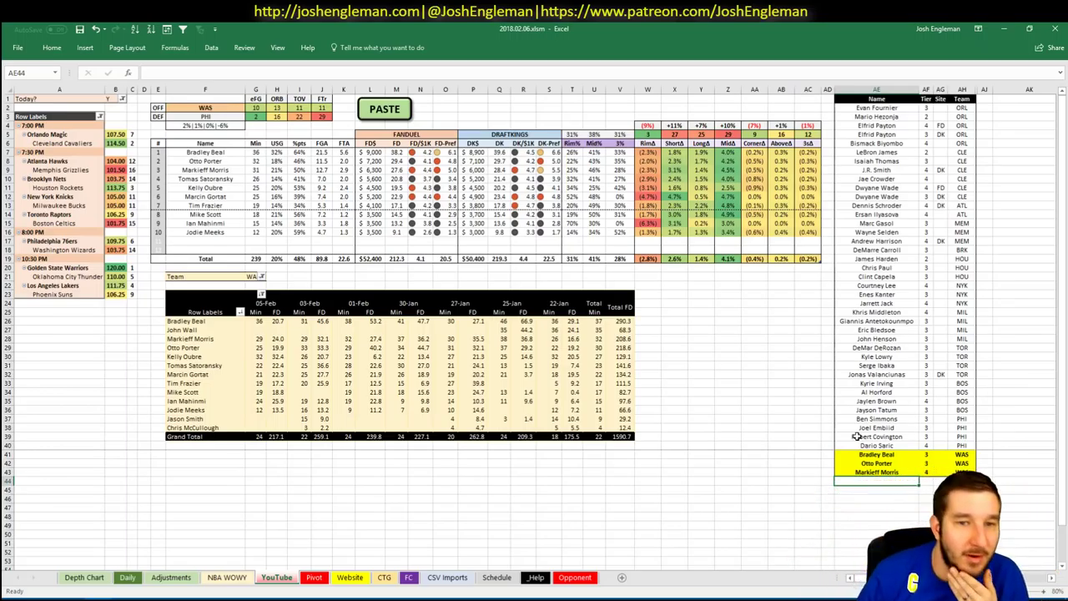
# - Switch to FantasyCruncher in the browser, list the centers and examine Marcin Gortat's game log
pyautogui.click(73, 596)
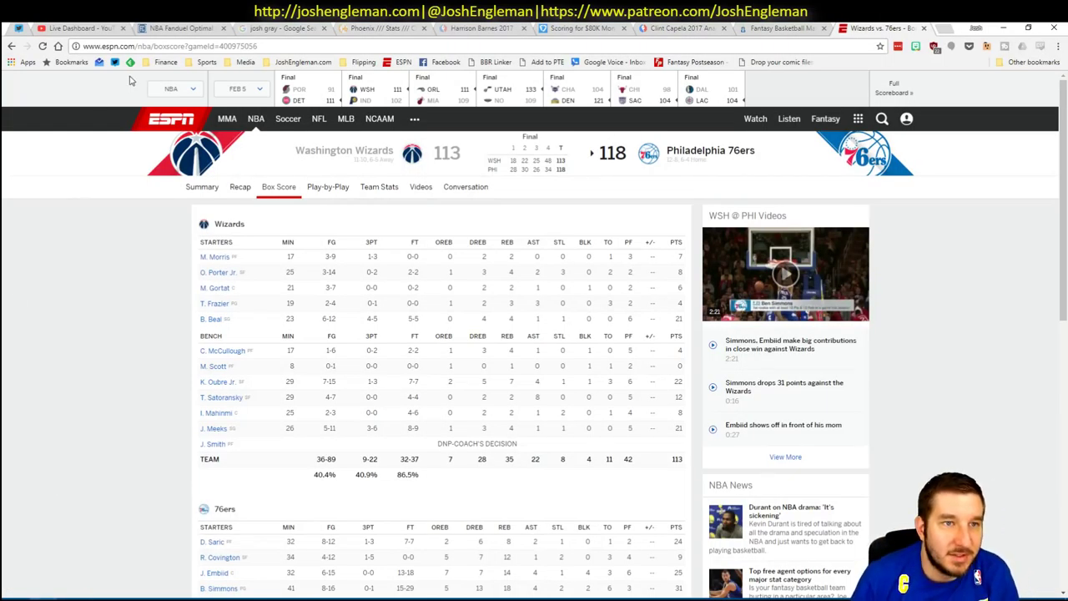
pyautogui.click(177, 28)
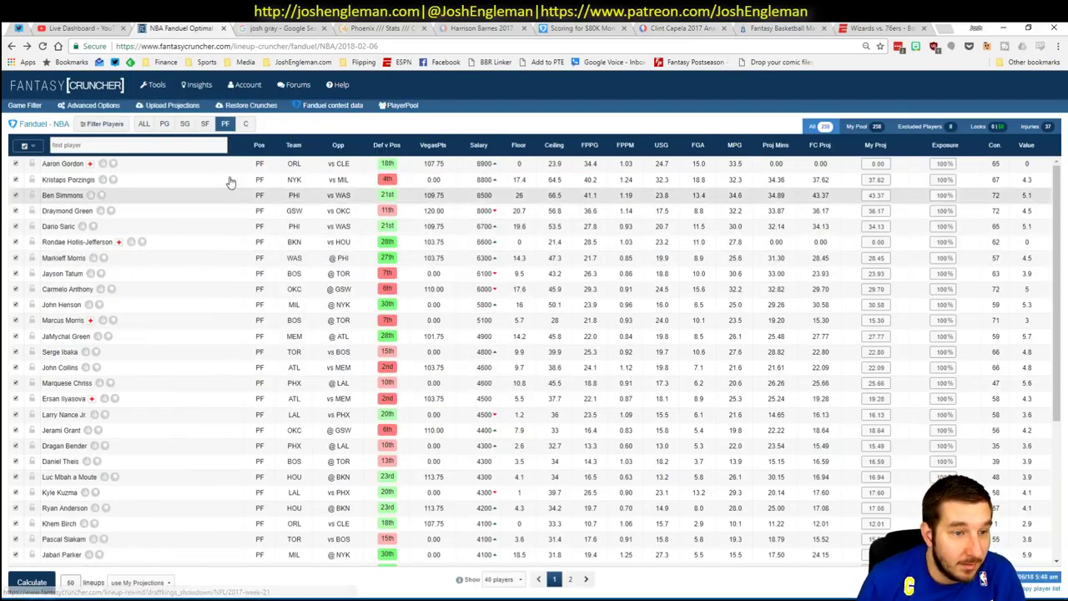
pyautogui.click(245, 124)
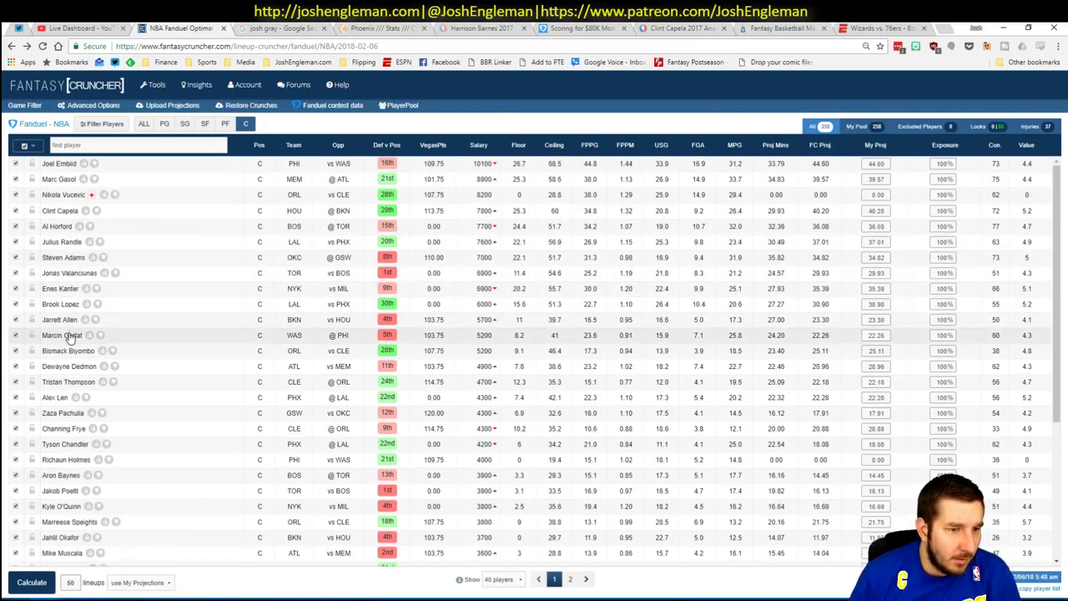
pyautogui.moveTo(70, 336)
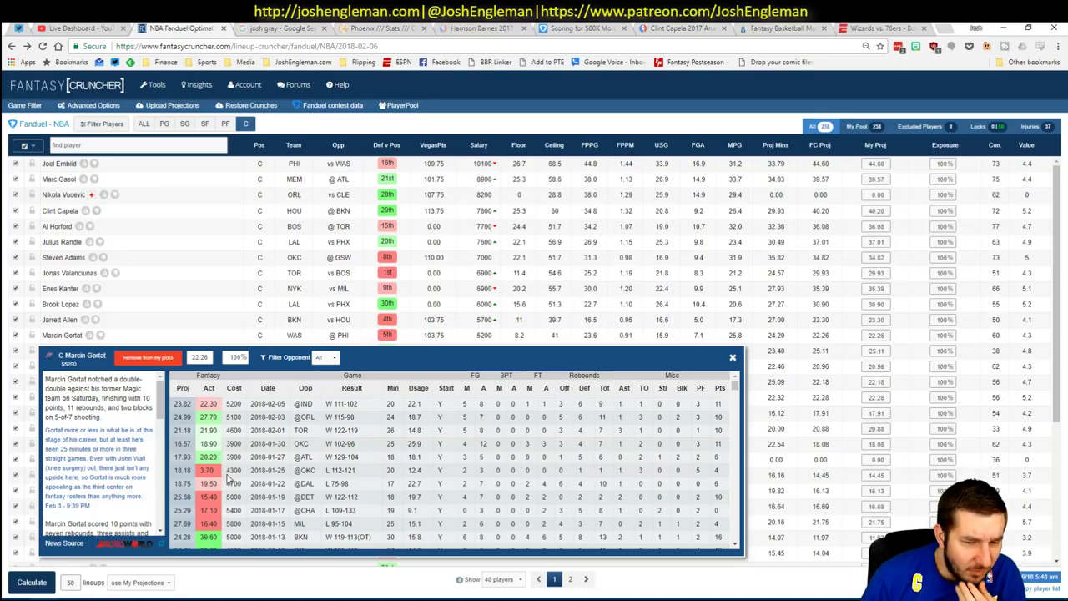
pyautogui.click(732, 358)
# - Return to the Excel workbook, set the offensive team to GSW and filter the recent game log pivot table to GSW
pyautogui.hotkey('alt', 'Tab')
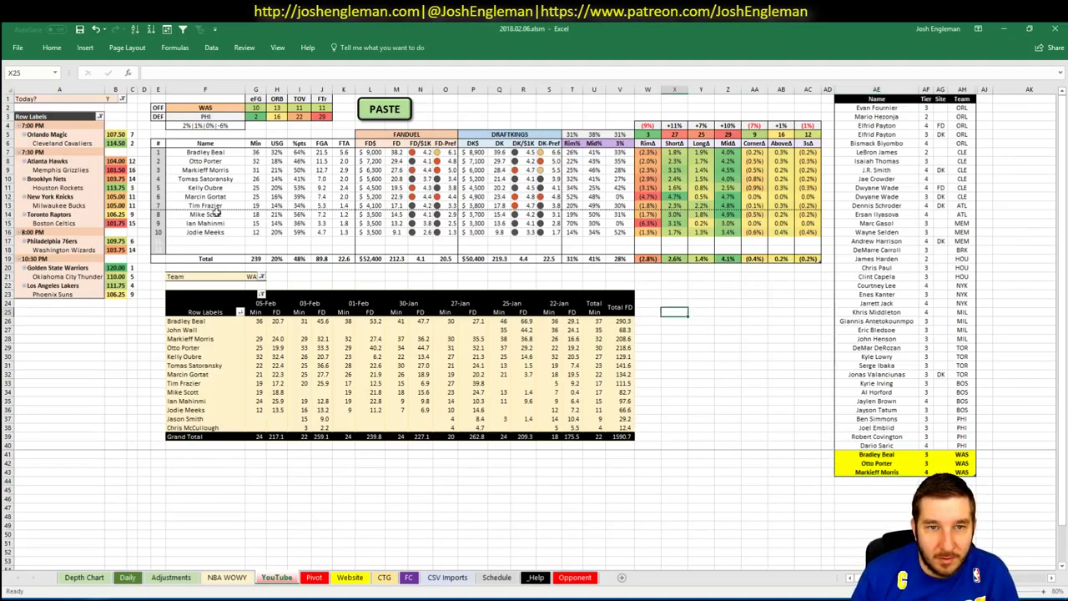
pyautogui.click(190, 104)
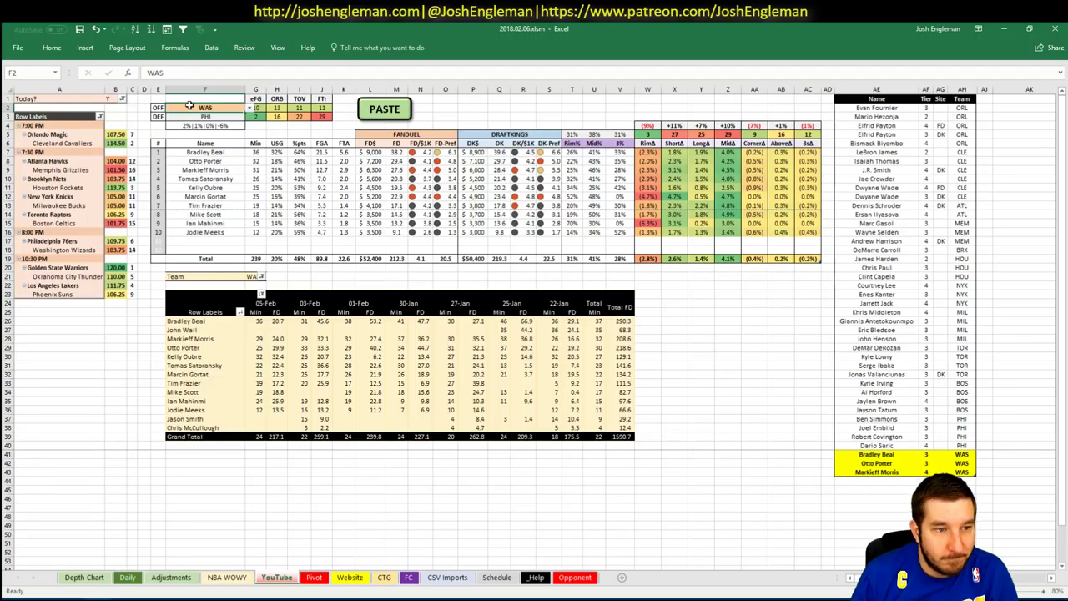
pyautogui.write('GSW')
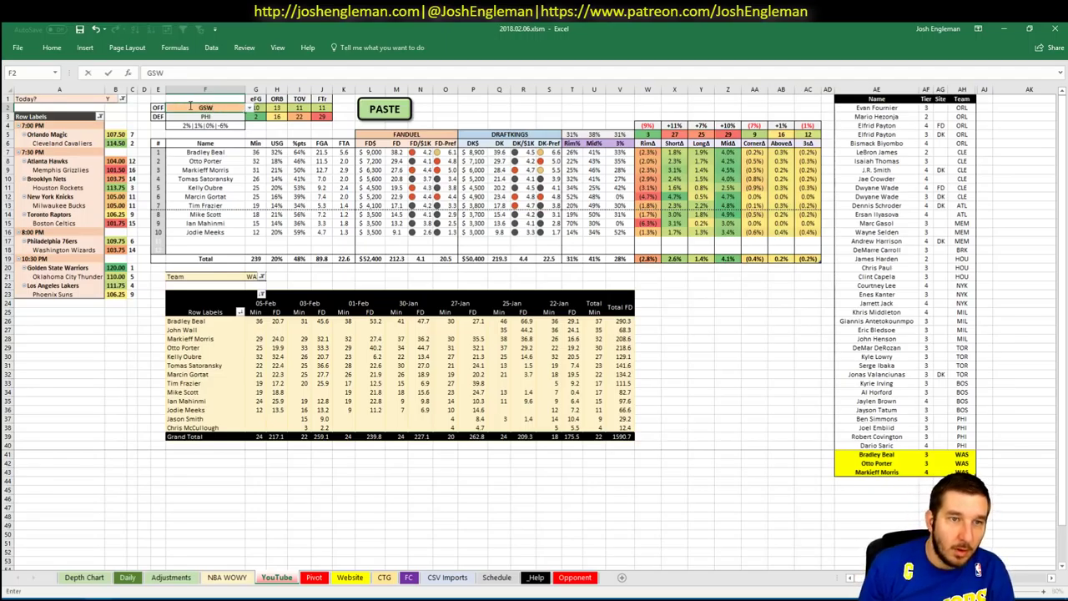
pyautogui.press('Return')
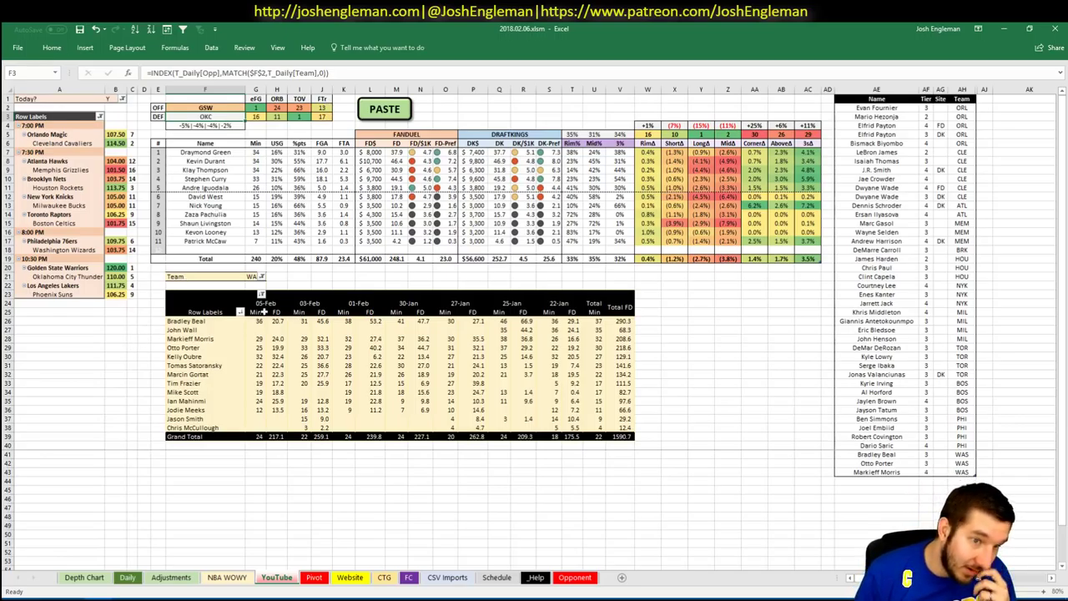
pyautogui.click(251, 277)
pyautogui.write('GSW')
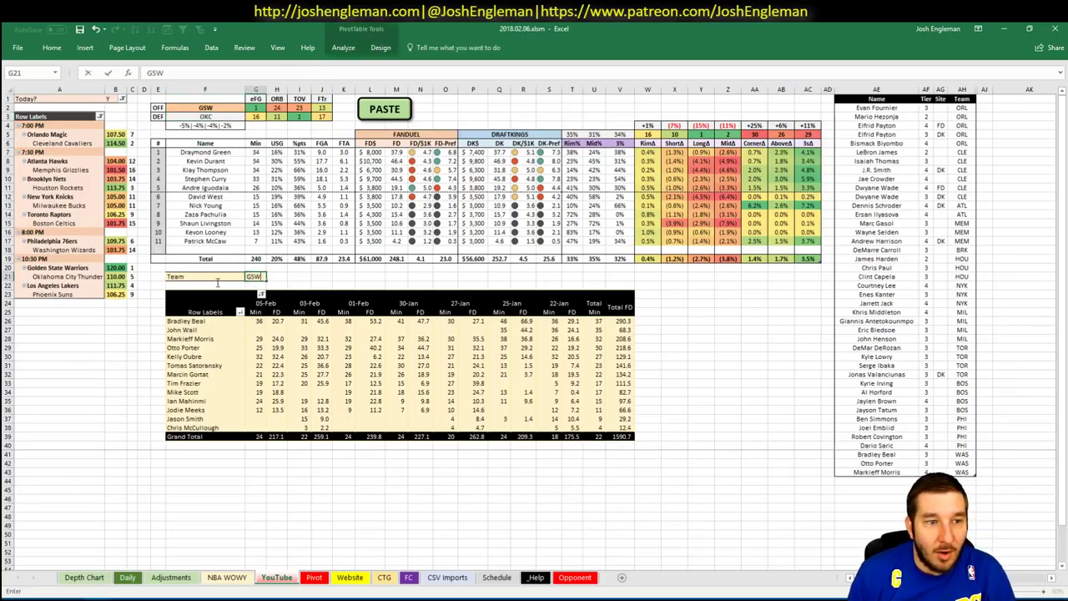
pyautogui.press('Return')
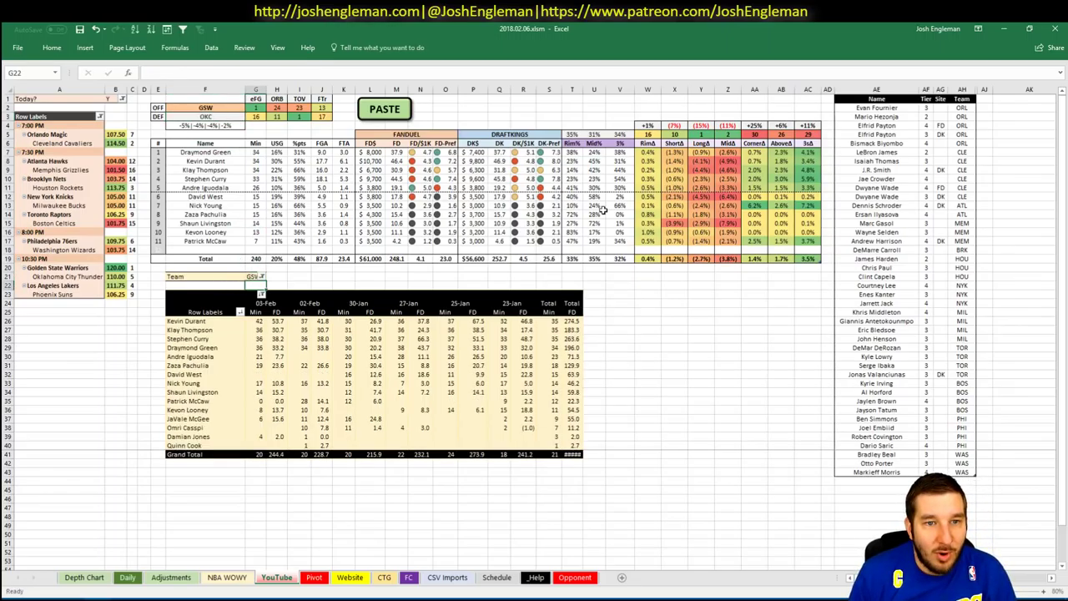
pyautogui.click(646, 383)
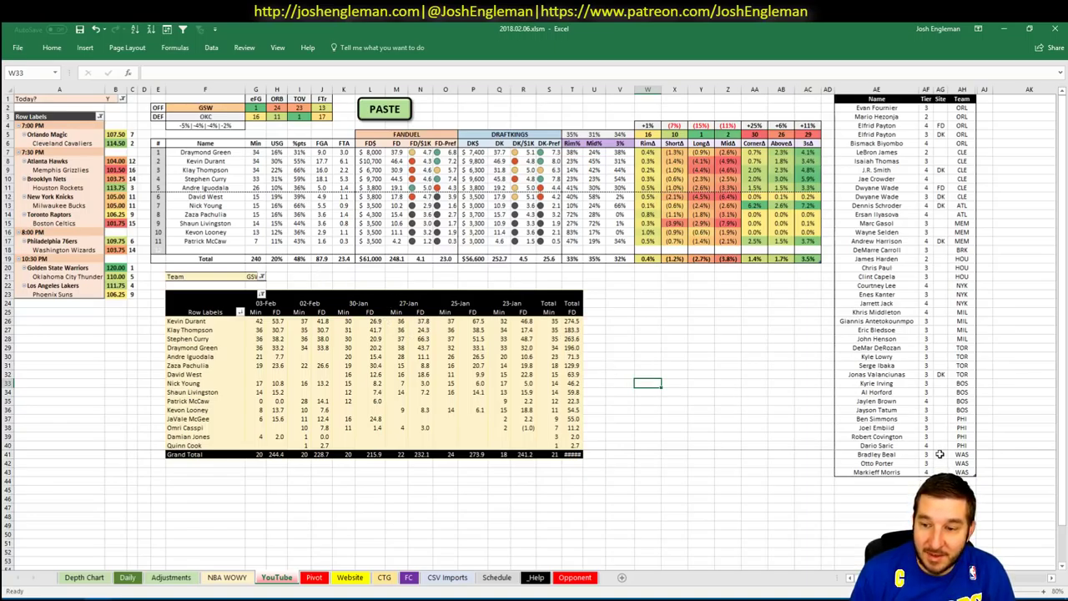
# - Switch to FantasyCruncher and examine power forward Draymond Green's game log filtered to opponent OKC
pyautogui.click(861, 481)
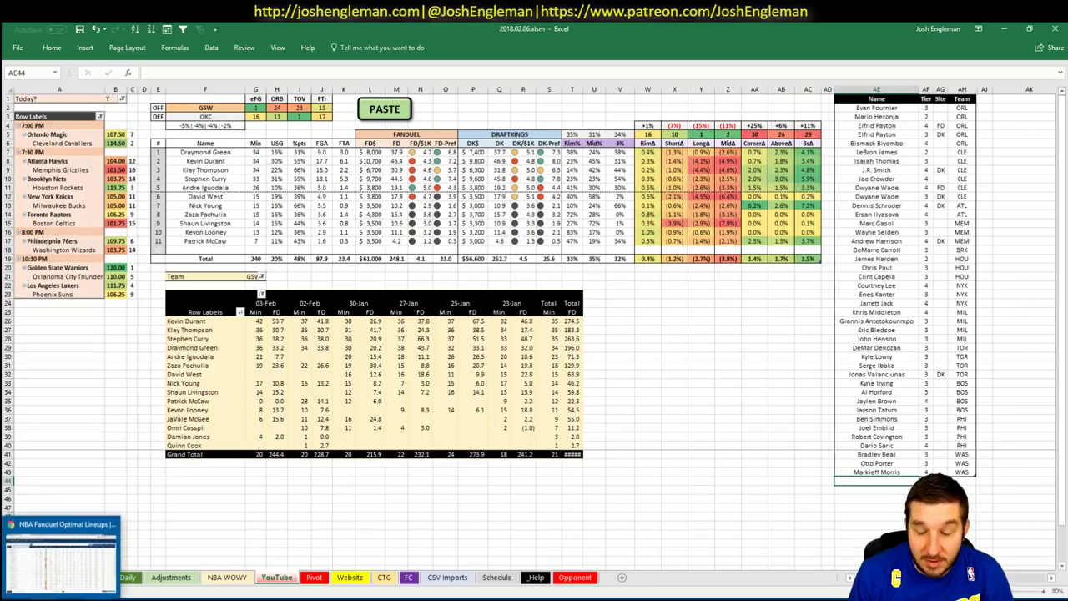
pyautogui.click(62, 546)
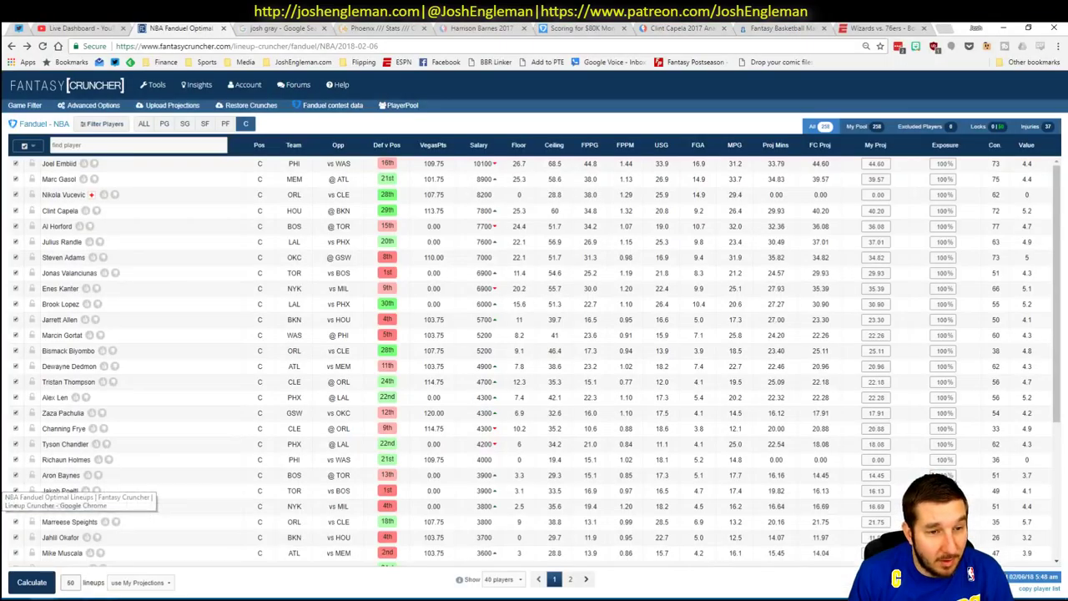
pyautogui.click(225, 123)
pyautogui.click(71, 211)
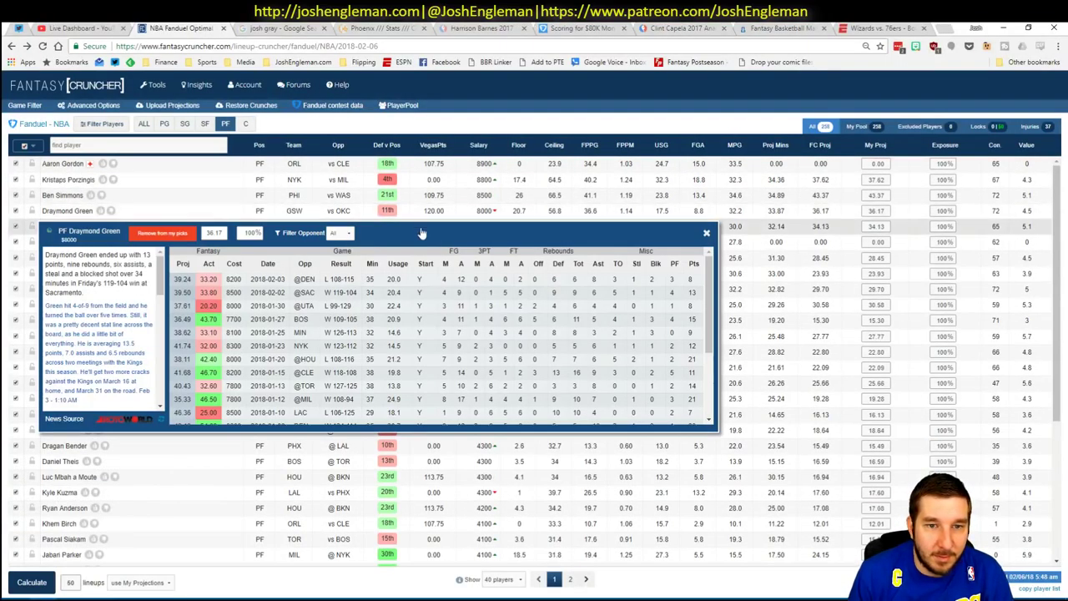
pyautogui.click(348, 233)
pyautogui.click(338, 250)
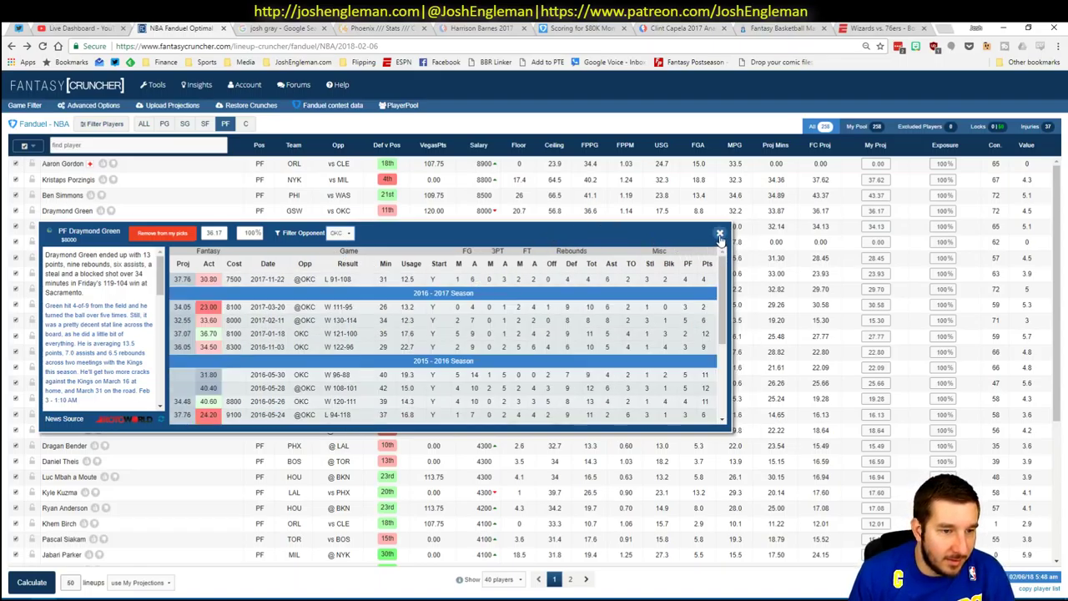
pyautogui.click(721, 235)
# - Return to the Excel workbook and add Draymond Green with tier 4 below Markieff Morris in the player list
pyautogui.hotkey('alt', 'Tab')
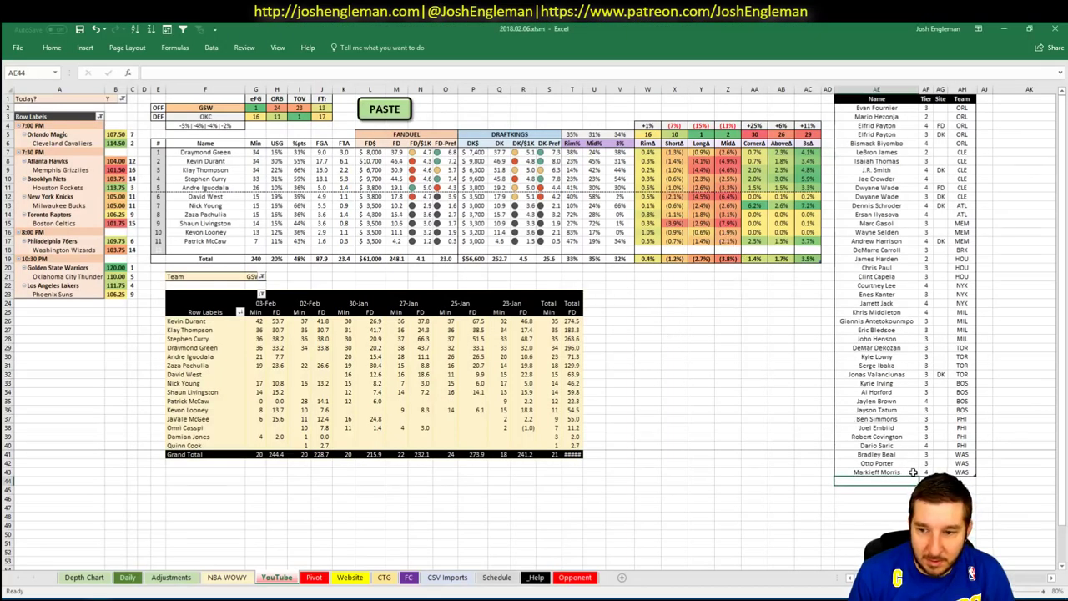
pyautogui.write('Draymond Gre')
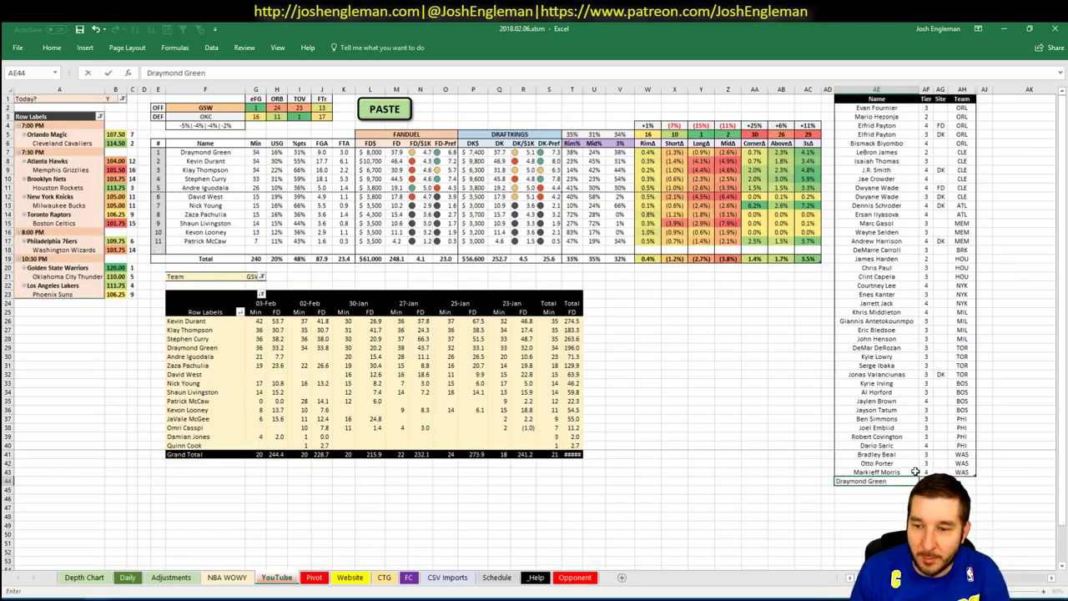
pyautogui.write('en')
pyautogui.press('Tab')
pyautogui.press('Return')
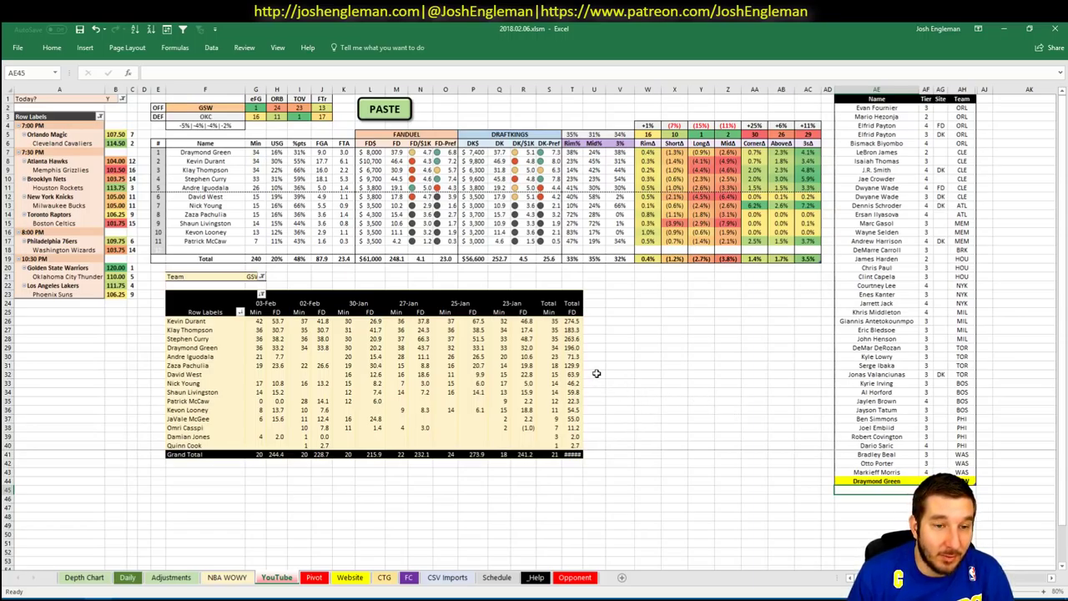
# - Switch to FantasyCruncher and examine small forward Kevin Durant's game log filtered to opponent OKC
pyautogui.click(626, 366)
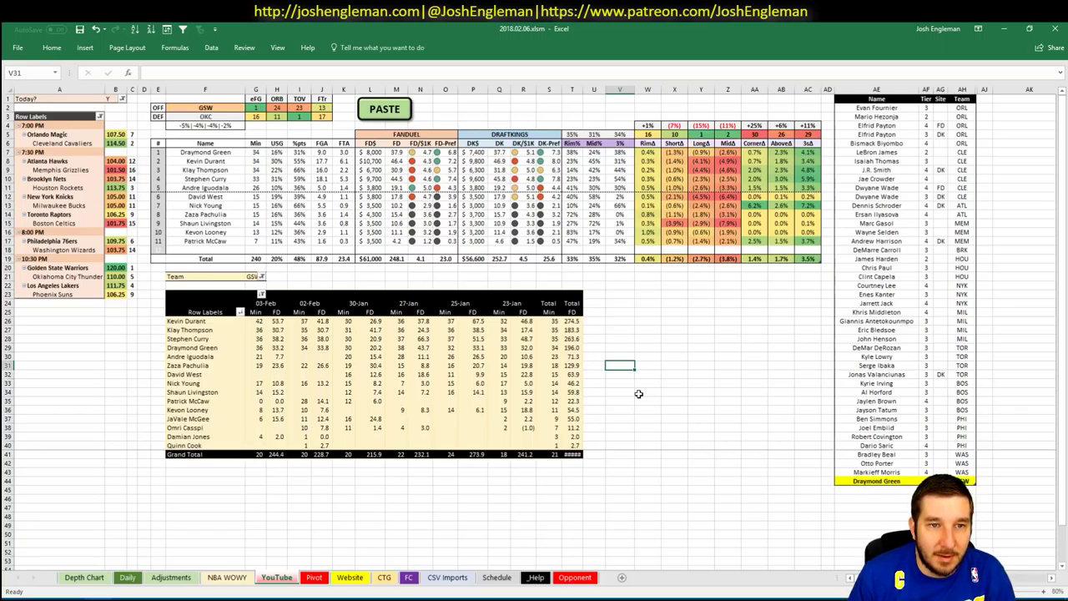
pyautogui.hotkey('alt', 'Tab')
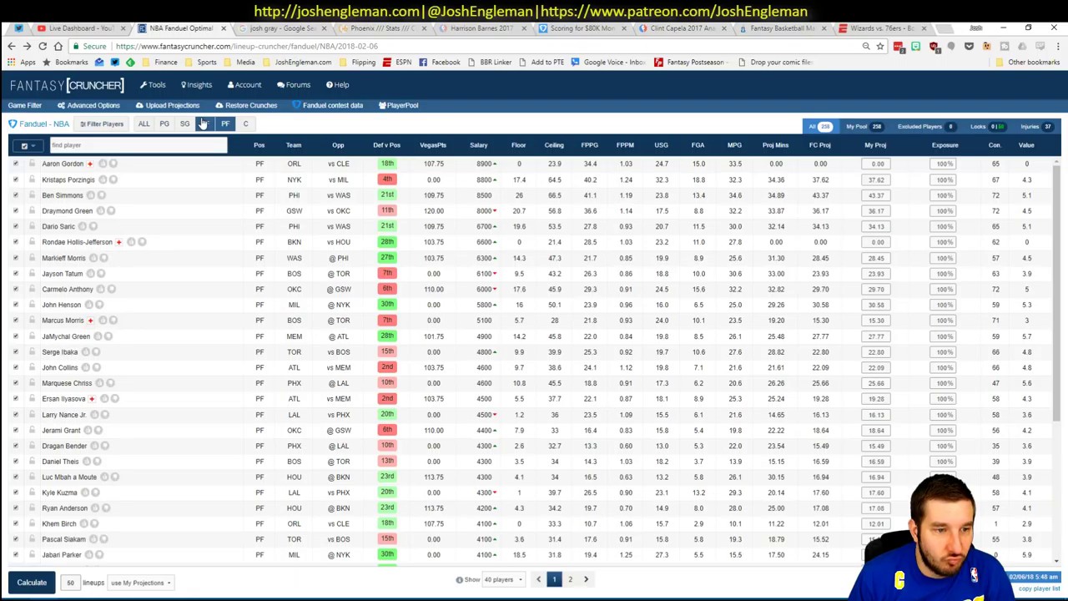
pyautogui.click(204, 123)
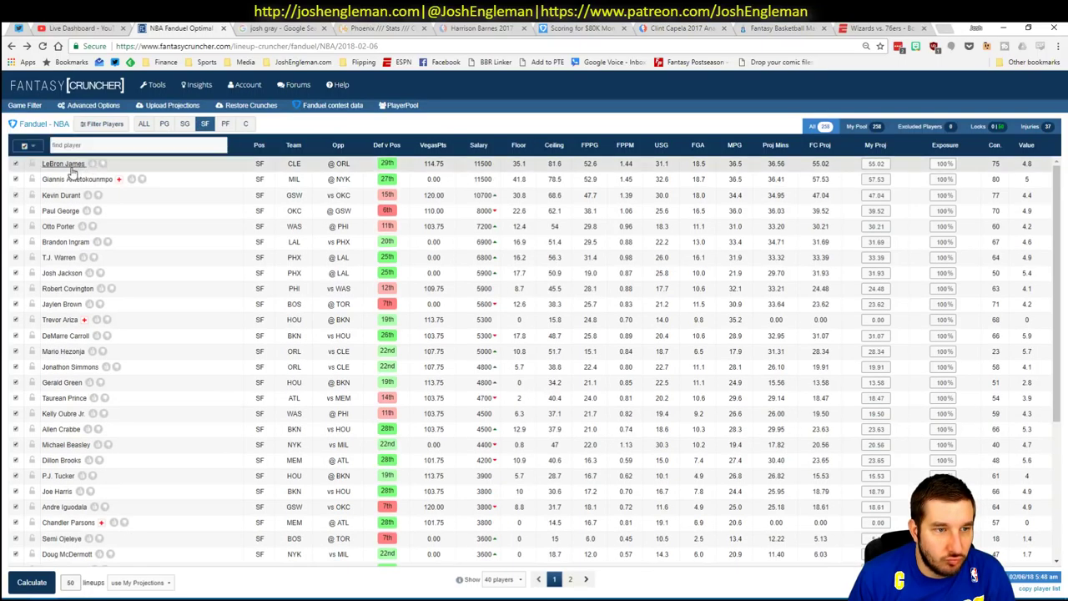
pyautogui.click(71, 195)
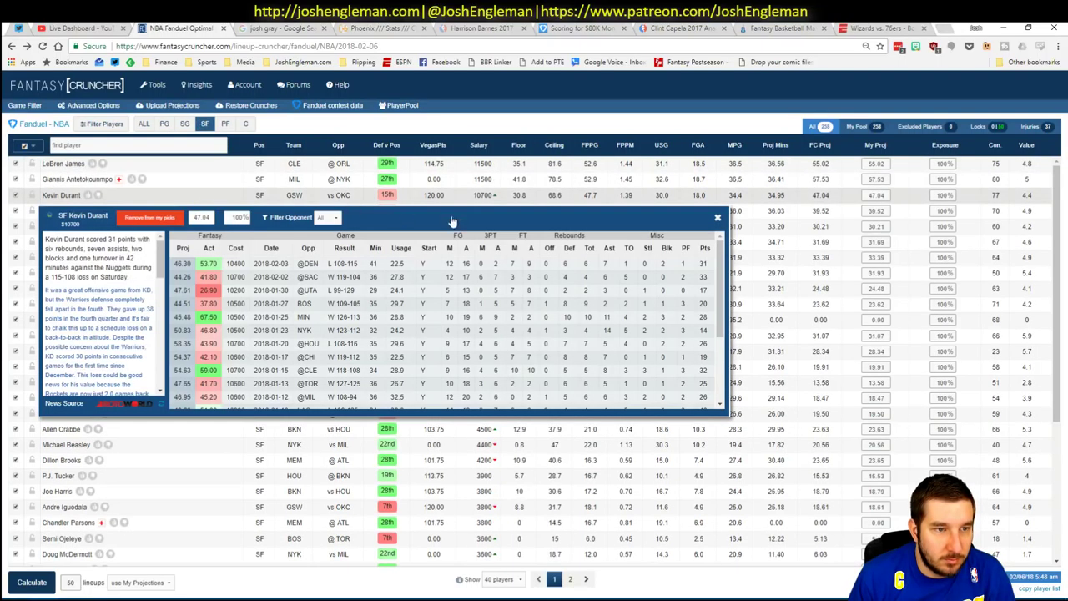
pyautogui.click(326, 218)
pyautogui.click(324, 238)
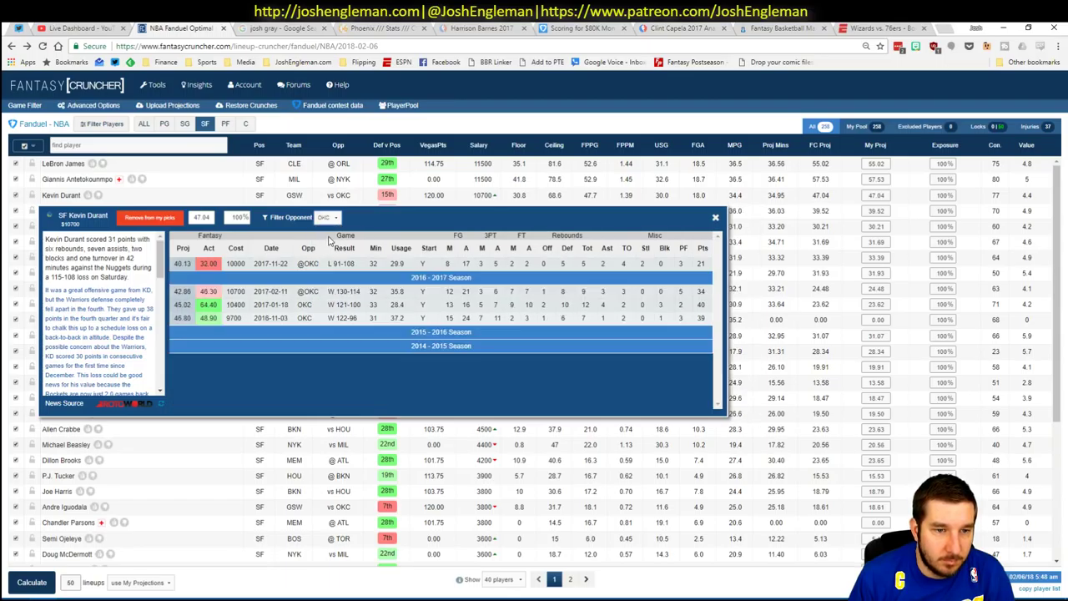
pyautogui.click(715, 218)
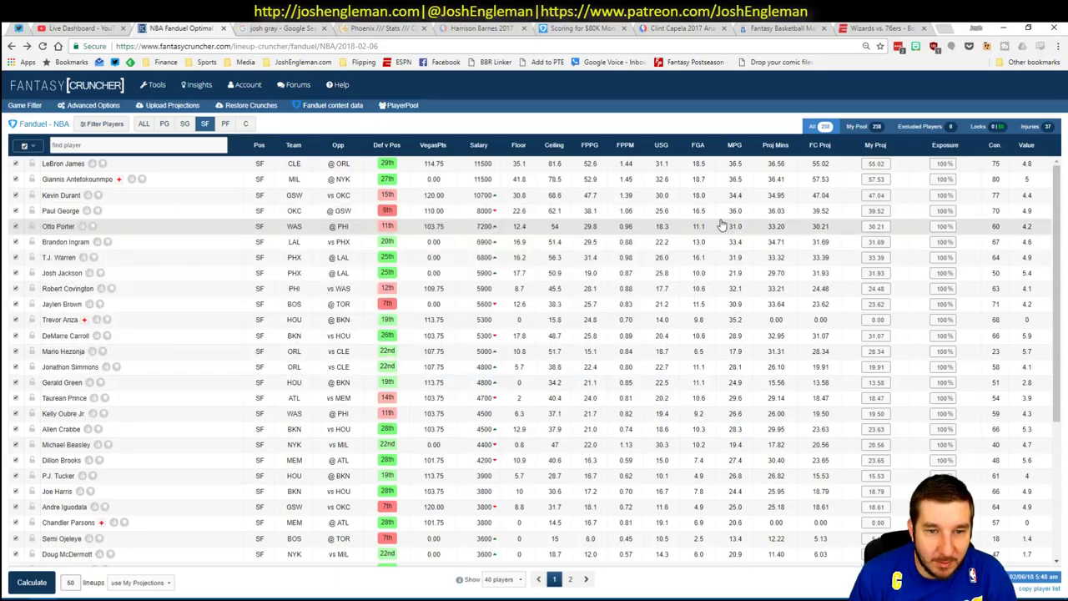
# - Return to the Excel workbook and add Kevin Durant with tier 3 and site DK below Draymond Green
pyautogui.hotkey('alt', 'Tab')
pyautogui.click(895, 489)
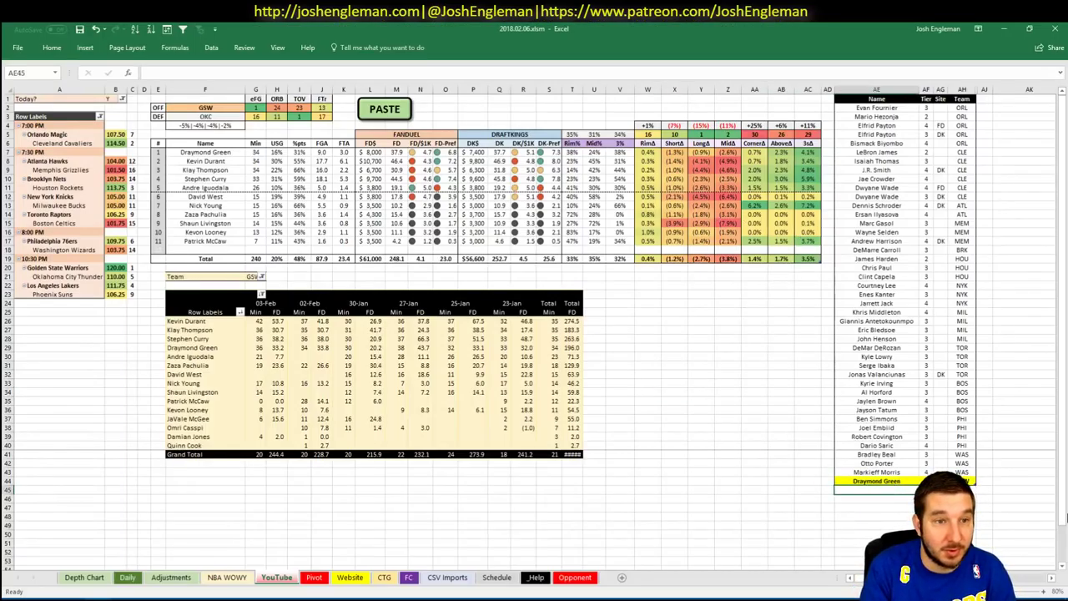
pyautogui.write('Kevin Durant')
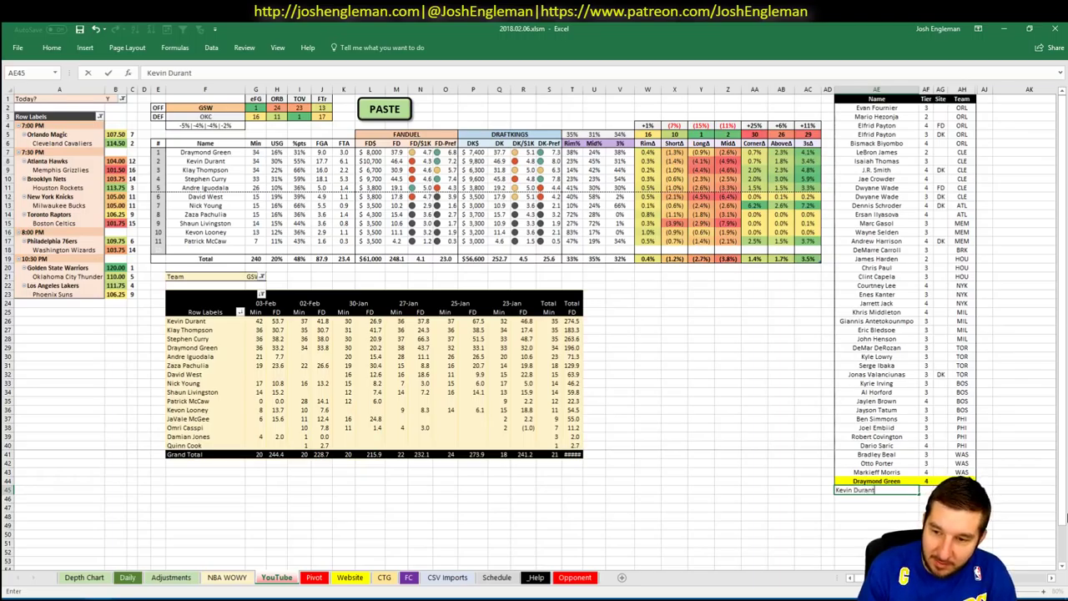
pyautogui.press('Tab')
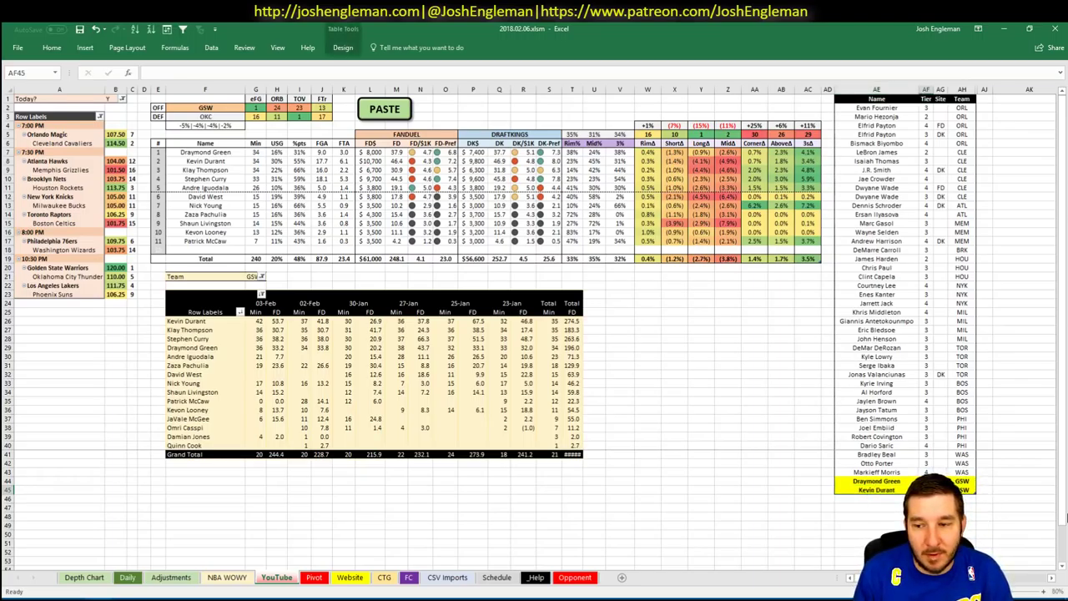
pyautogui.write('3')
pyautogui.press('Tab')
pyautogui.write('DK')
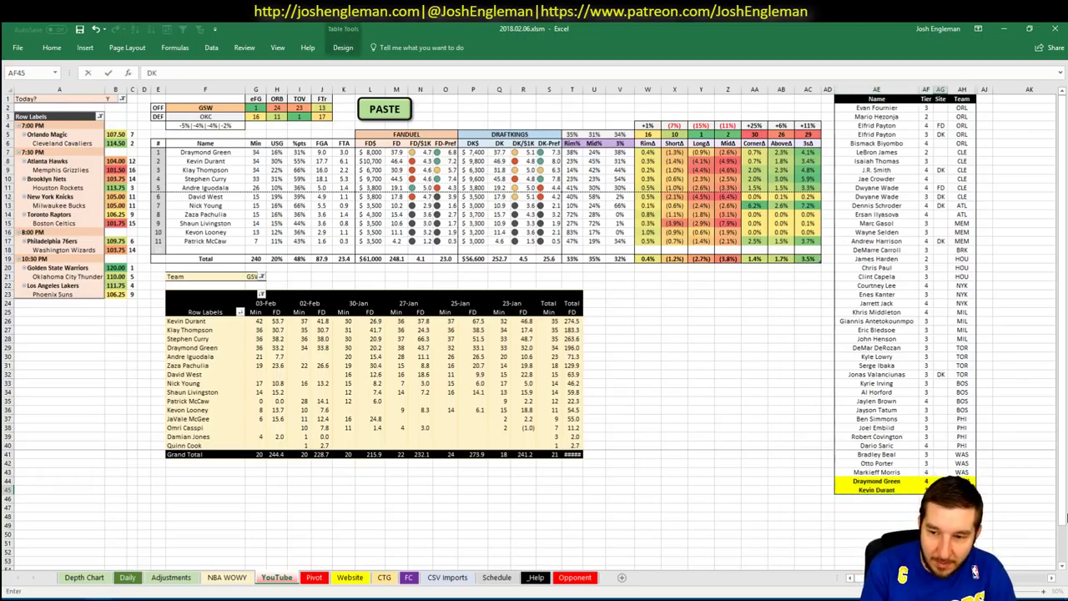
pyautogui.press('Return')
# - Add a second Kevin Durant entry with tier 4 and site FD directly below the existing one in the player list
pyautogui.write('Kevin Durant')
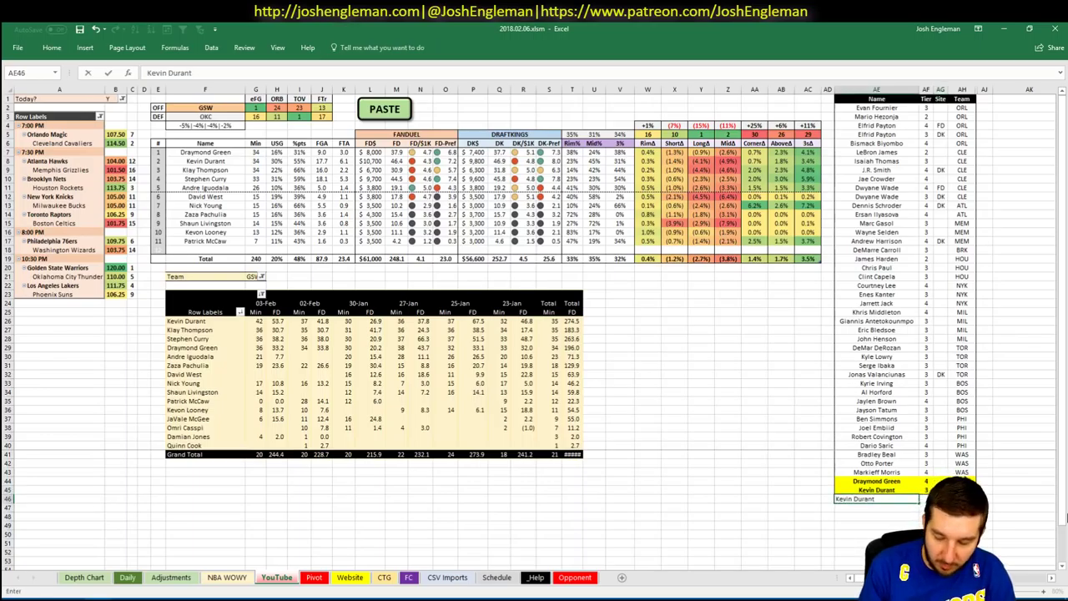
pyautogui.press('Tab')
pyautogui.write('DK')
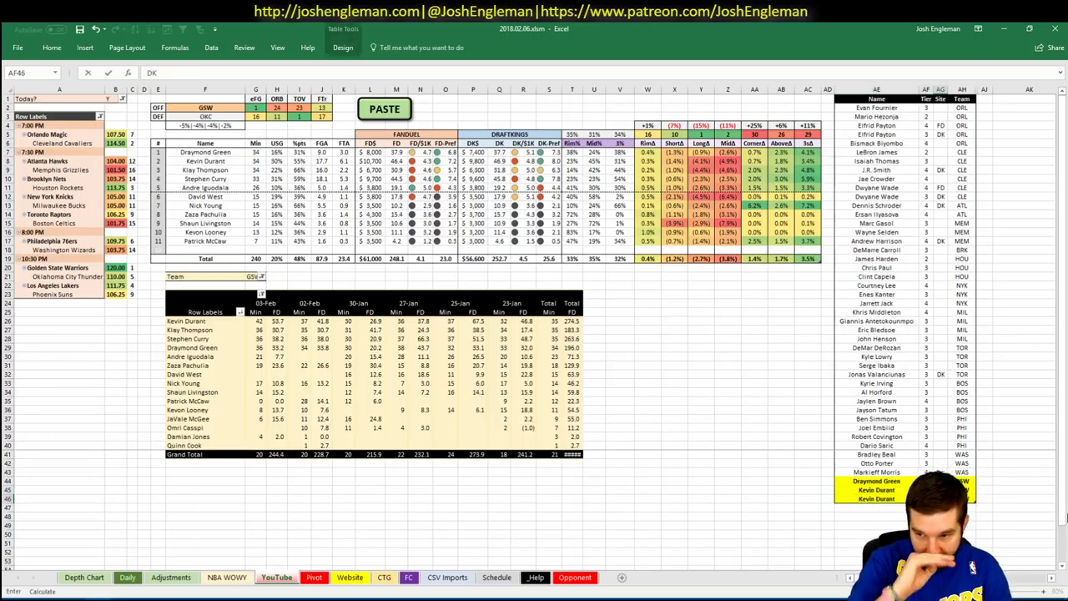
pyautogui.press('Tab')
pyautogui.write('FD')
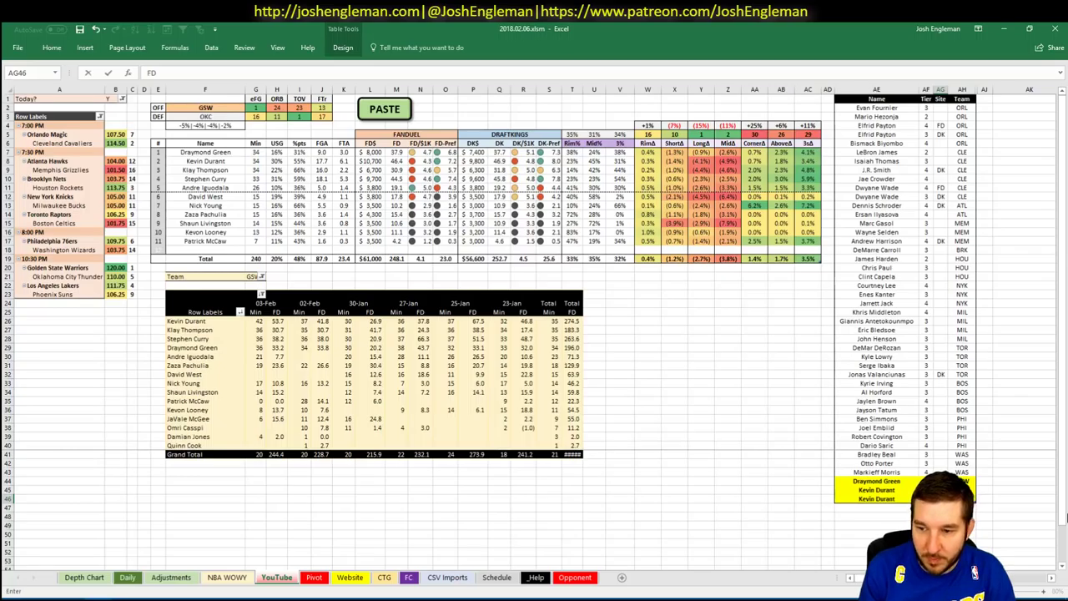
pyautogui.press('Return')
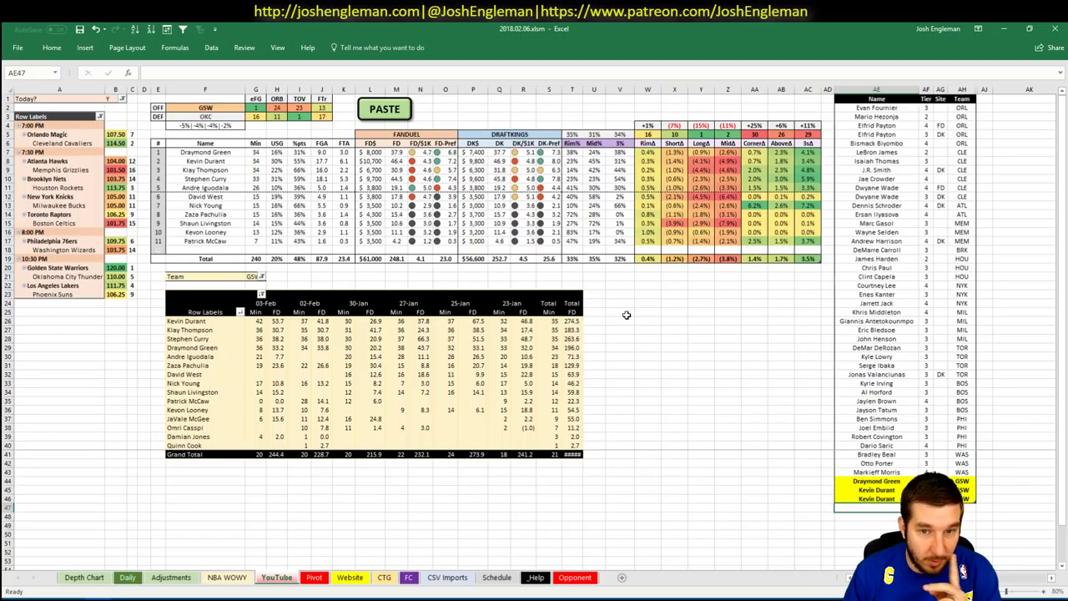
# - Switch to FantasyCruncher and examine shooting guard Klay Thompson's game log filtered to opponent OKC
pyautogui.hotkey('alt', 'Tab')
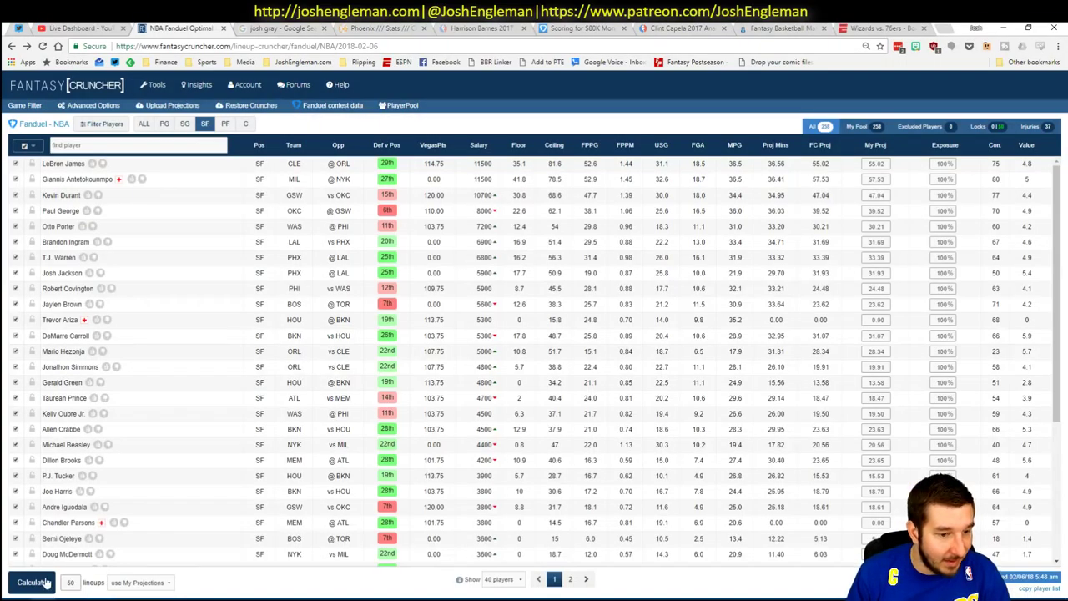
pyautogui.click(185, 124)
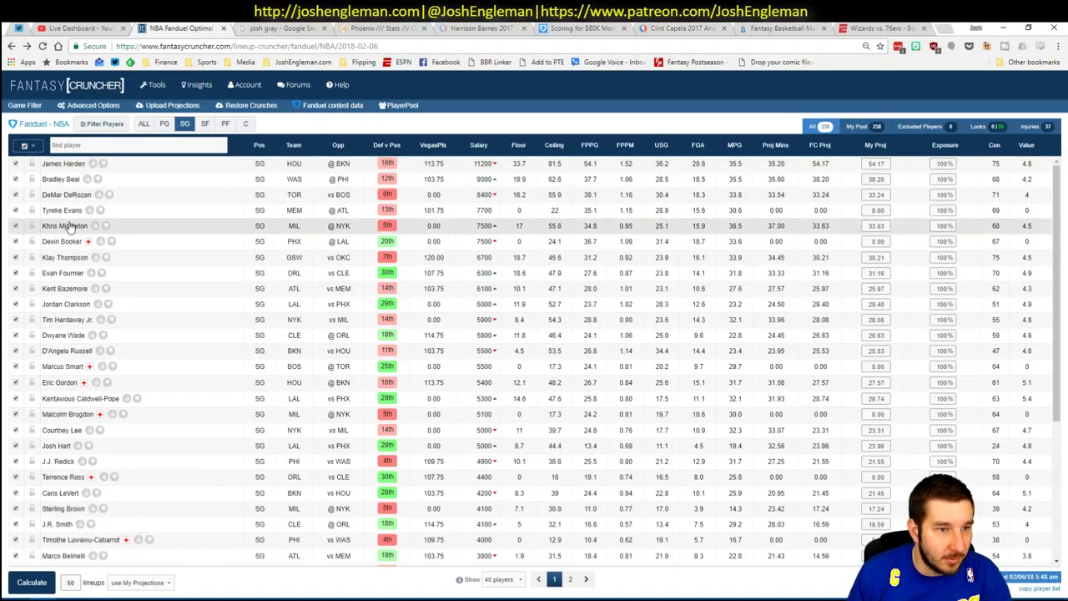
pyautogui.click(65, 257)
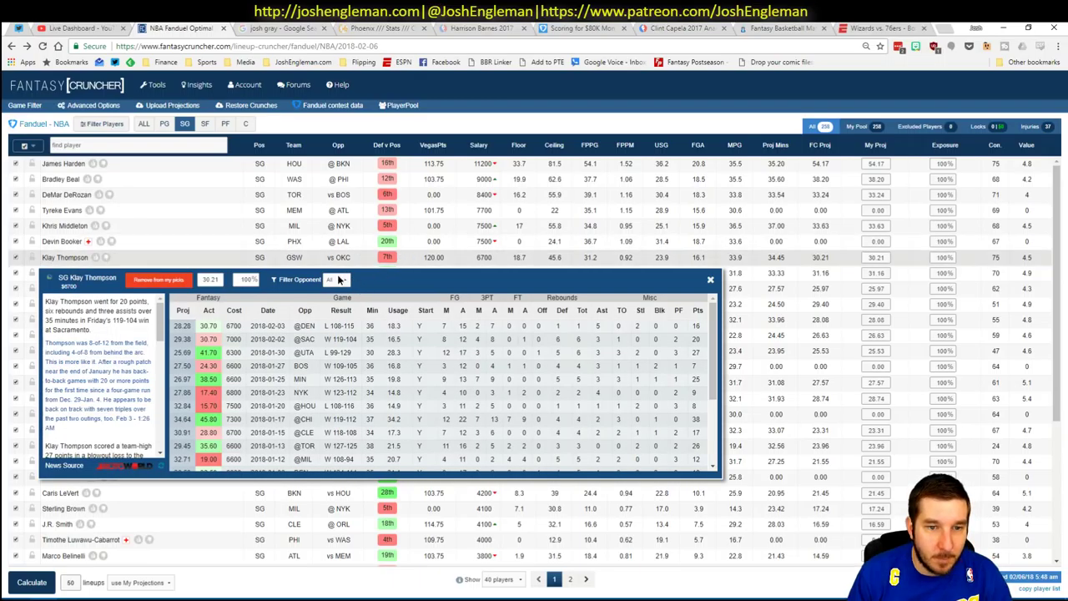
pyautogui.click(338, 282)
pyautogui.click(332, 297)
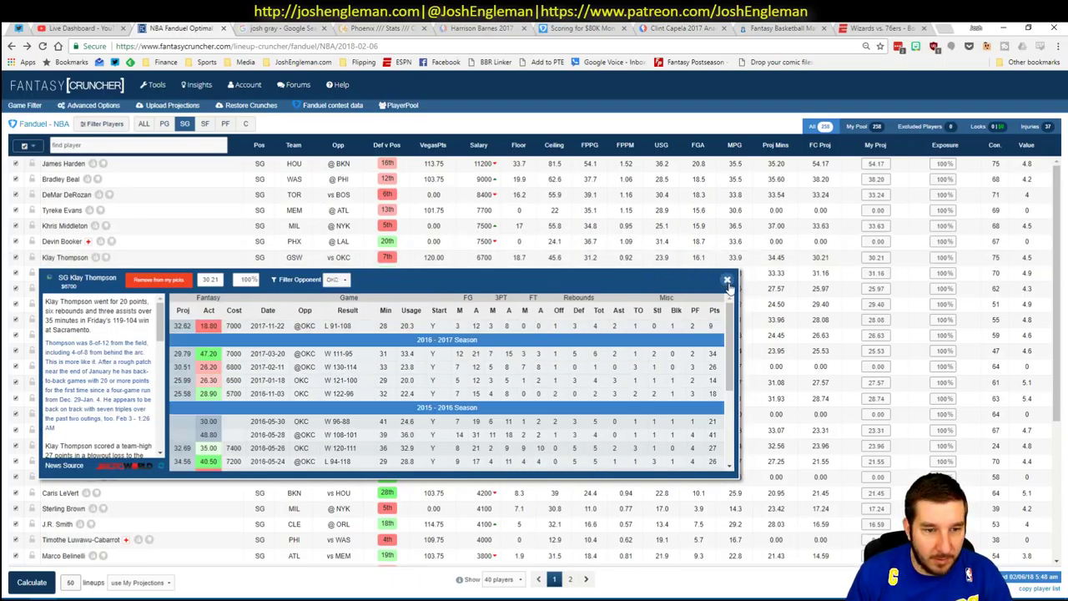
pyautogui.click(727, 281)
# - Return to the Excel workbook and add Klay Thompson with tier 3 below the Kevin Durant entries
pyautogui.hotkey('alt', 'Tab')
pyautogui.write('K')
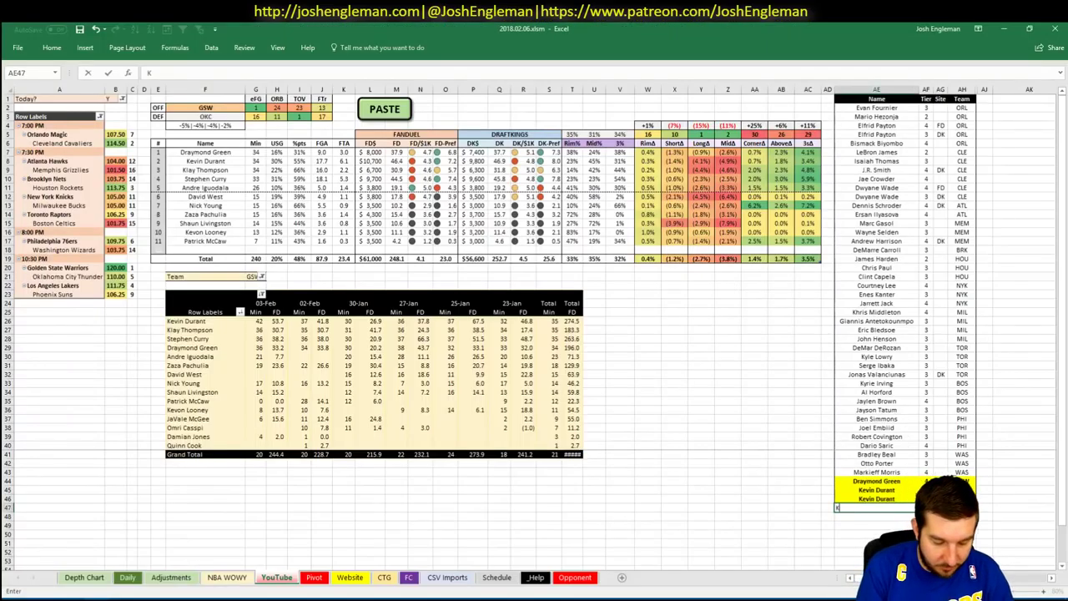
pyautogui.write('lay Thompson')
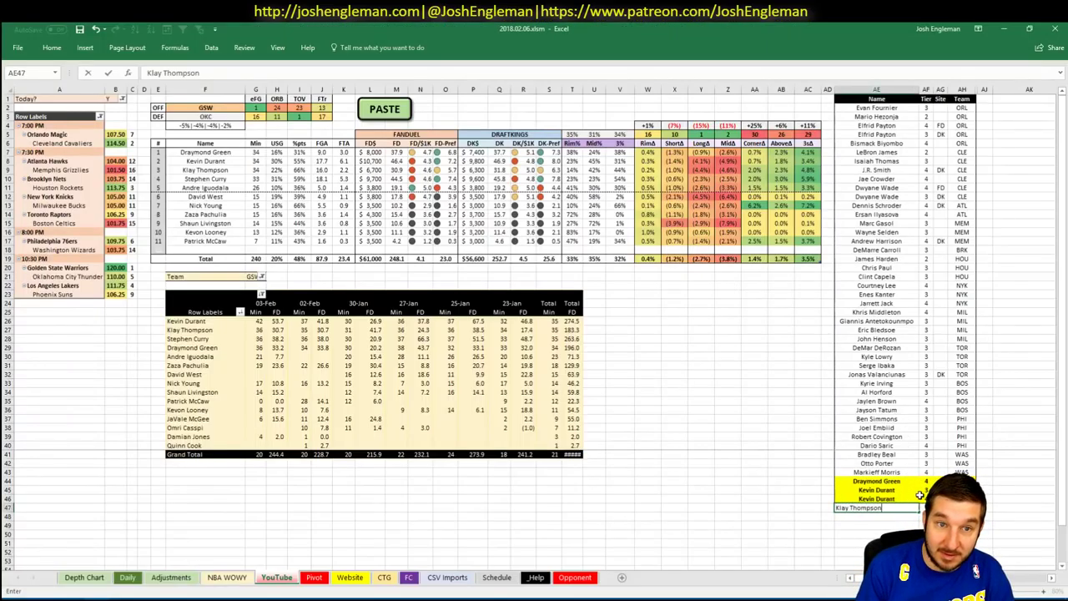
pyautogui.press('Tab')
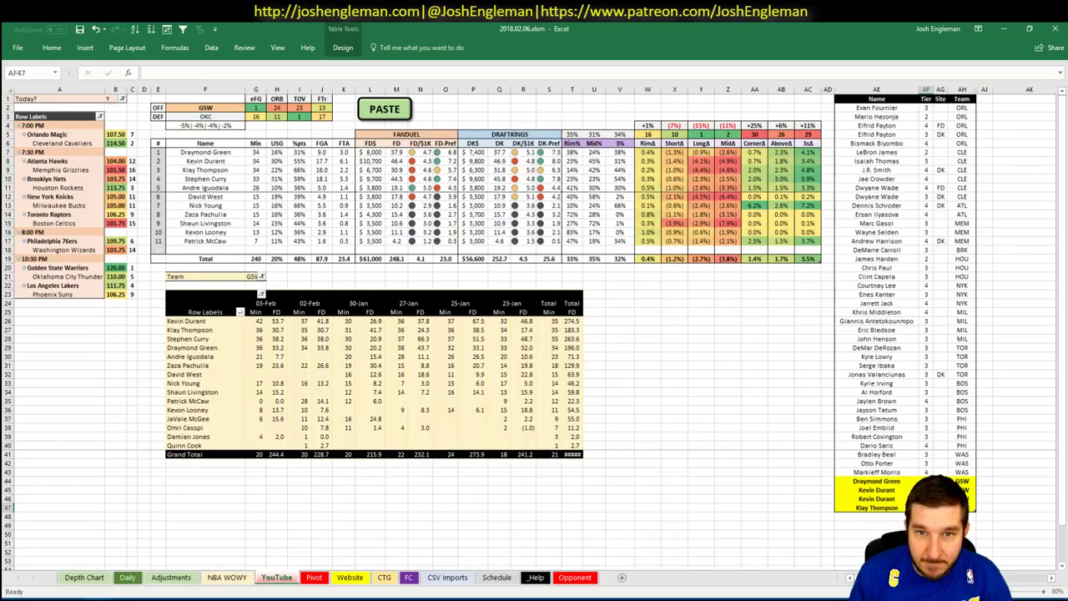
pyautogui.write('3')
pyautogui.press('Return')
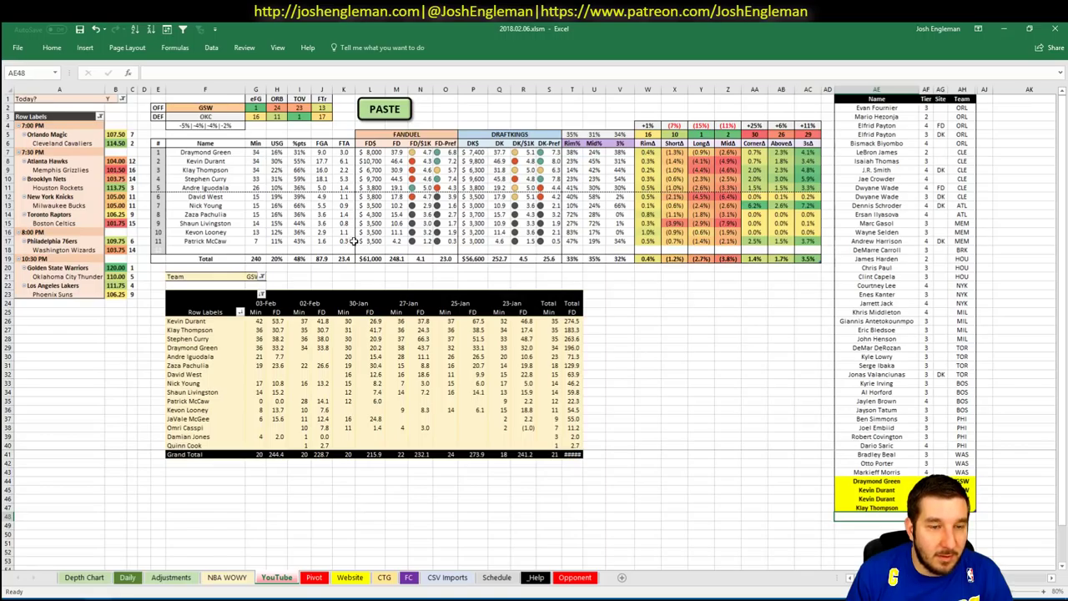
# - Switch to FantasyCruncher and examine point guard Stephen Curry's game log filtered to opponent OKC
pyautogui.hotkey('alt', 'Tab')
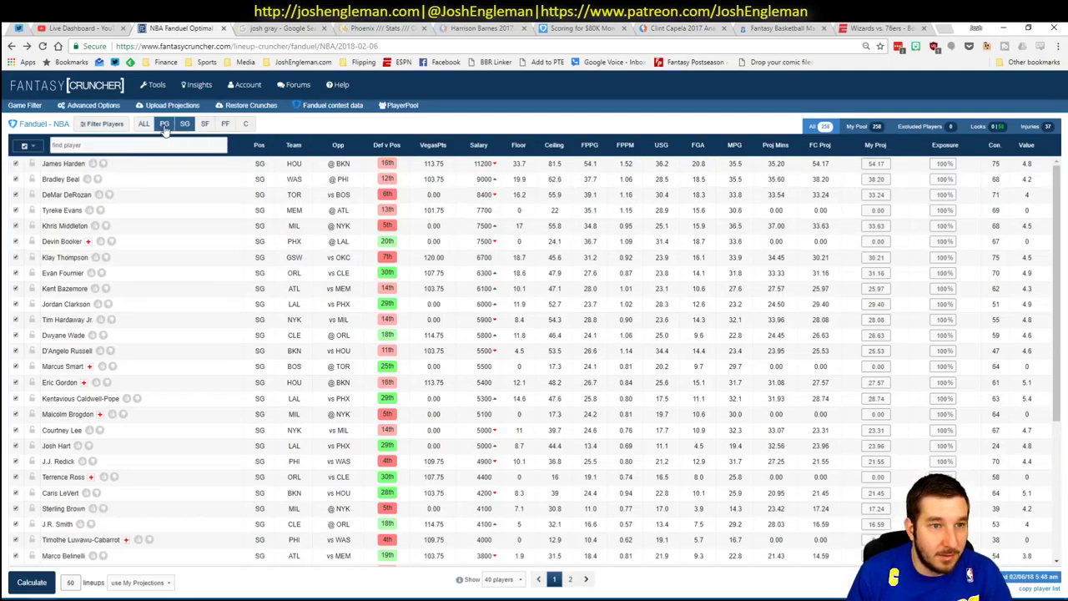
pyautogui.hotkey('alt', 'Tab')
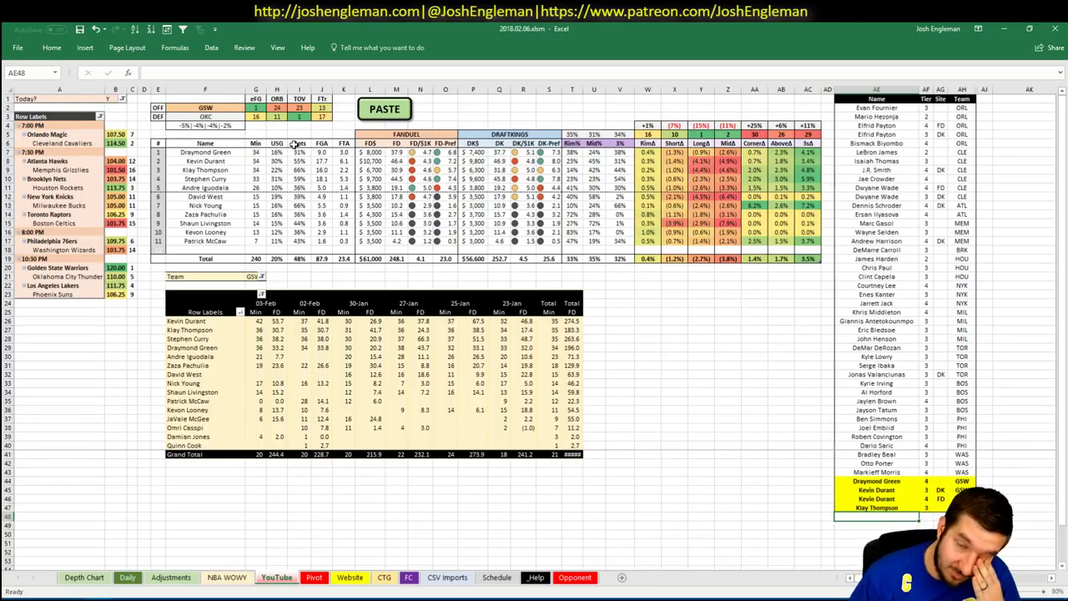
pyautogui.hotkey('alt', 'Tab')
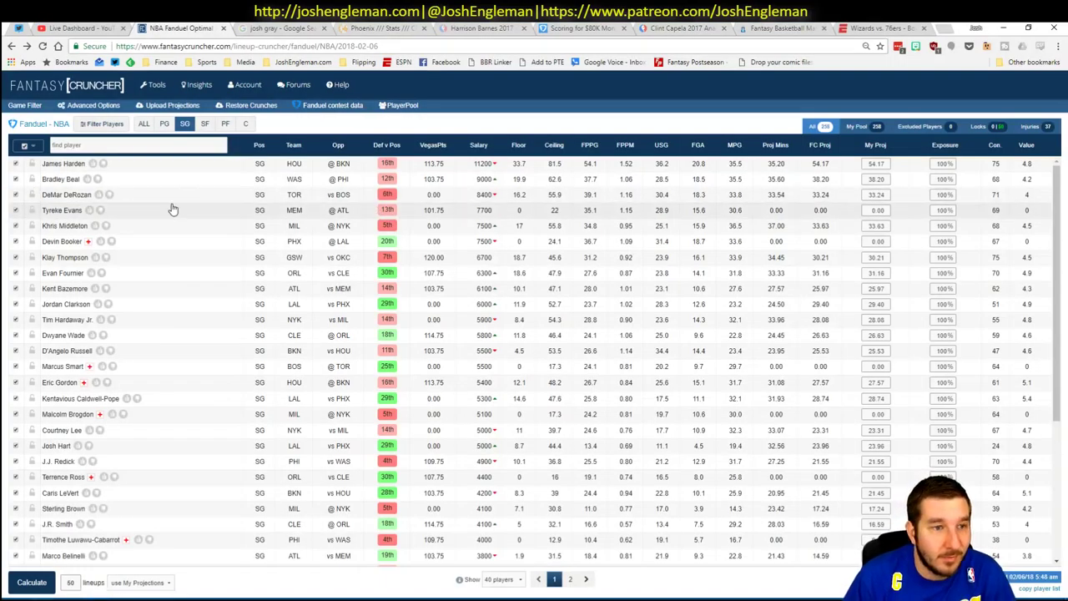
pyautogui.click(165, 124)
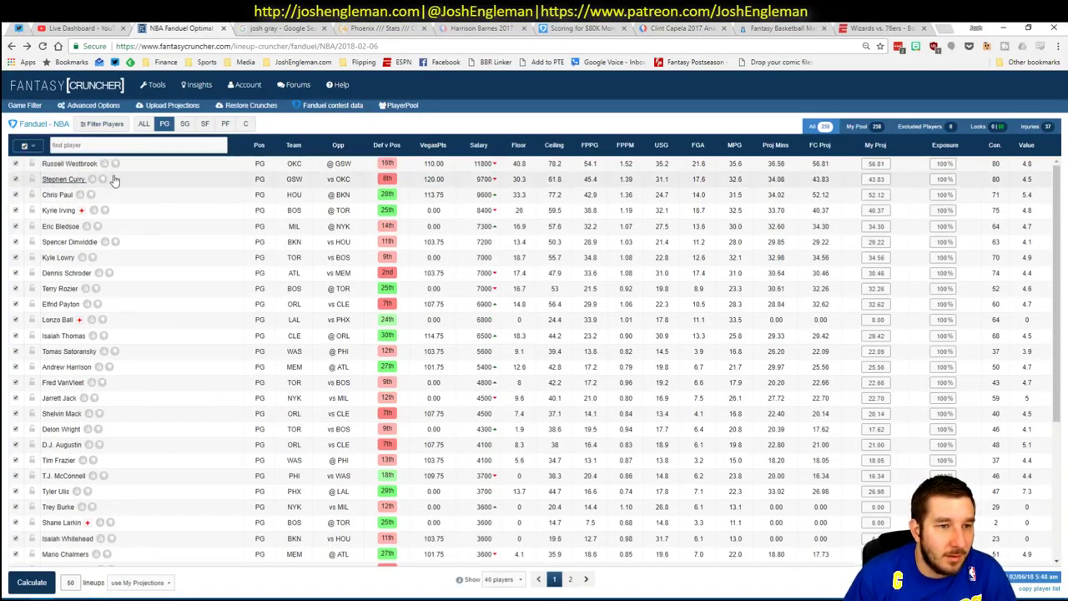
pyautogui.click(63, 178)
pyautogui.click(332, 202)
pyautogui.click(336, 225)
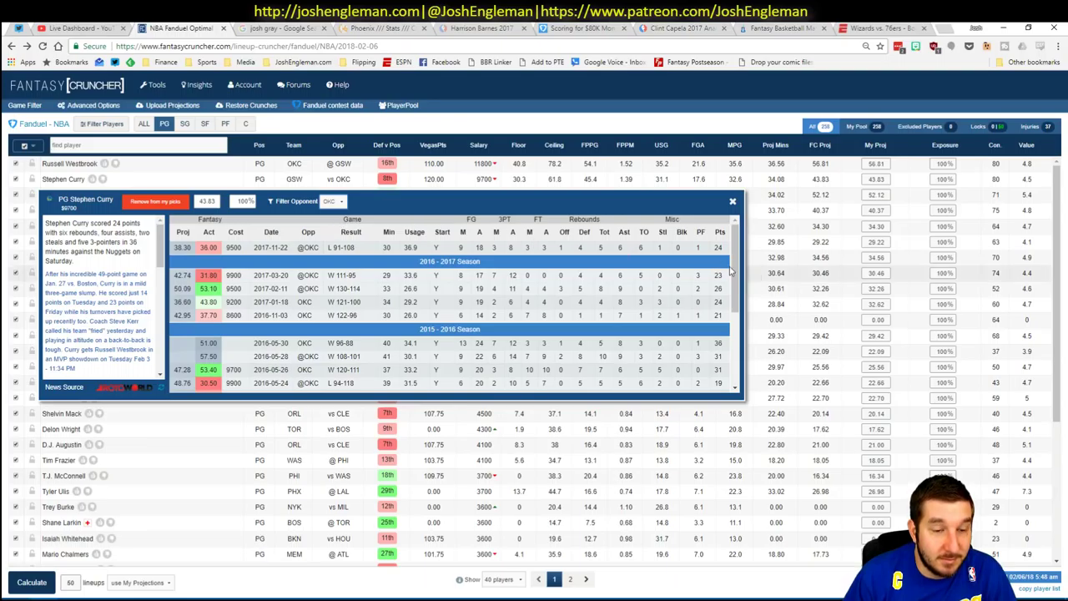
pyautogui.click(732, 201)
# - Return to the Excel workbook and add Stephen Curry with tier 3 below Klay Thompson in the player list
pyautogui.hotkey('alt', 'Tab')
pyautogui.write('Ste')
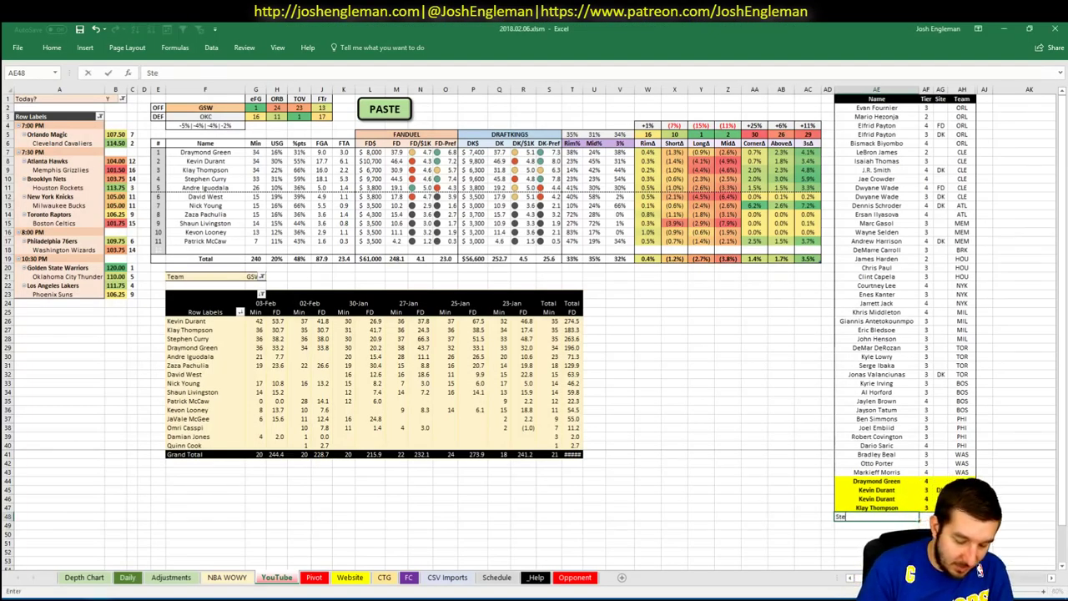
pyautogui.write('phen Curry')
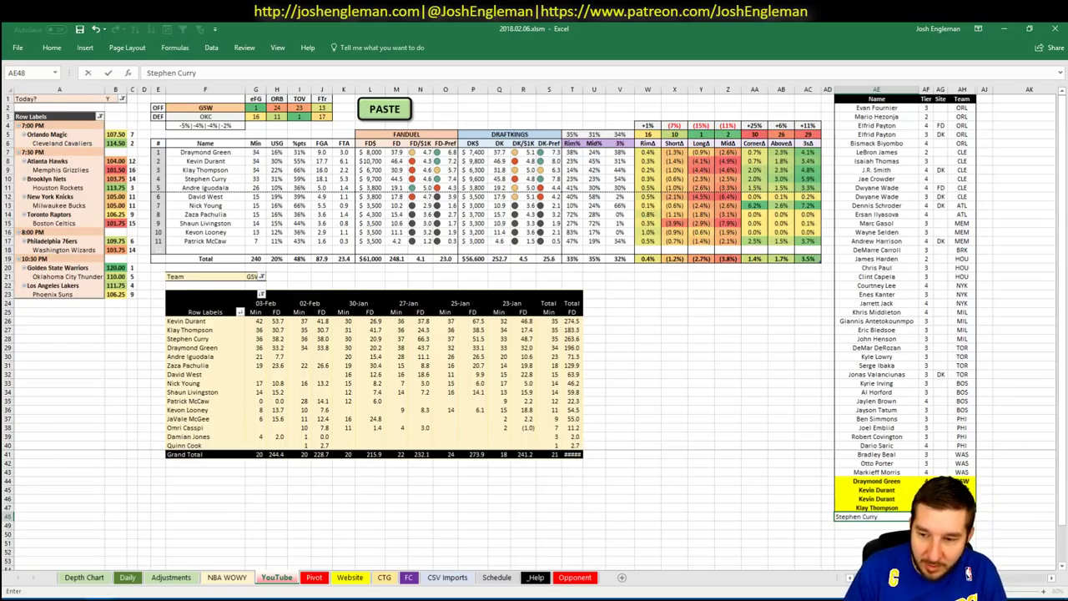
pyautogui.press('Tab')
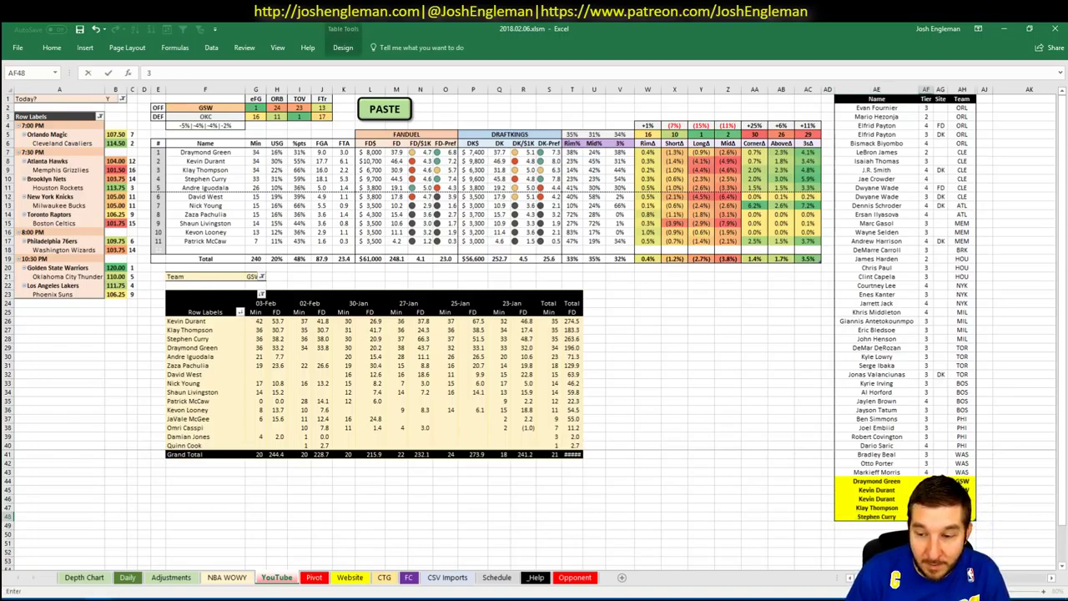
pyautogui.click(807, 525)
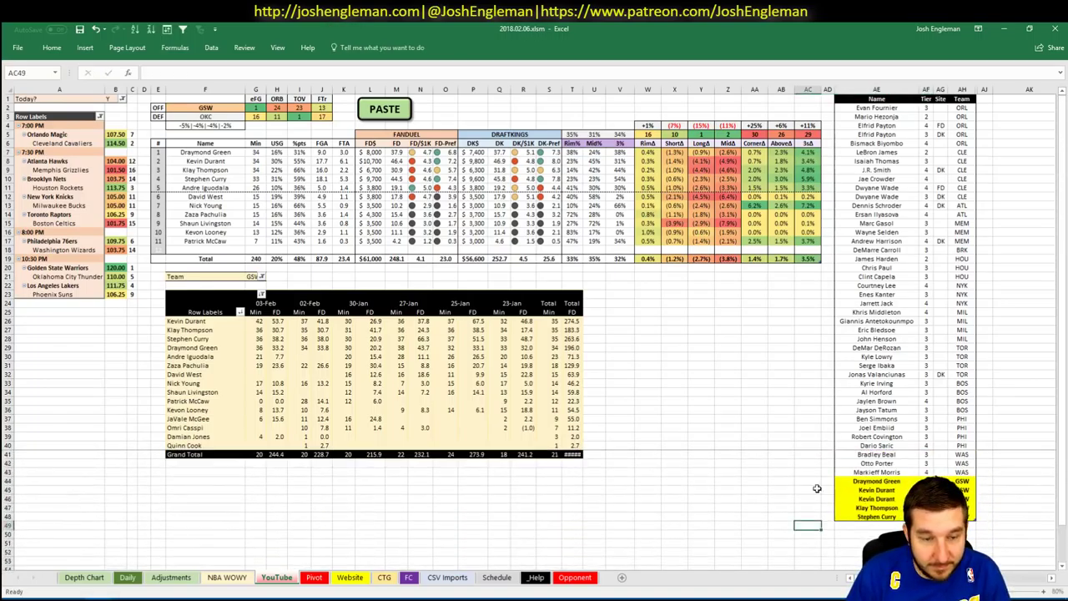
pyautogui.click(231, 105)
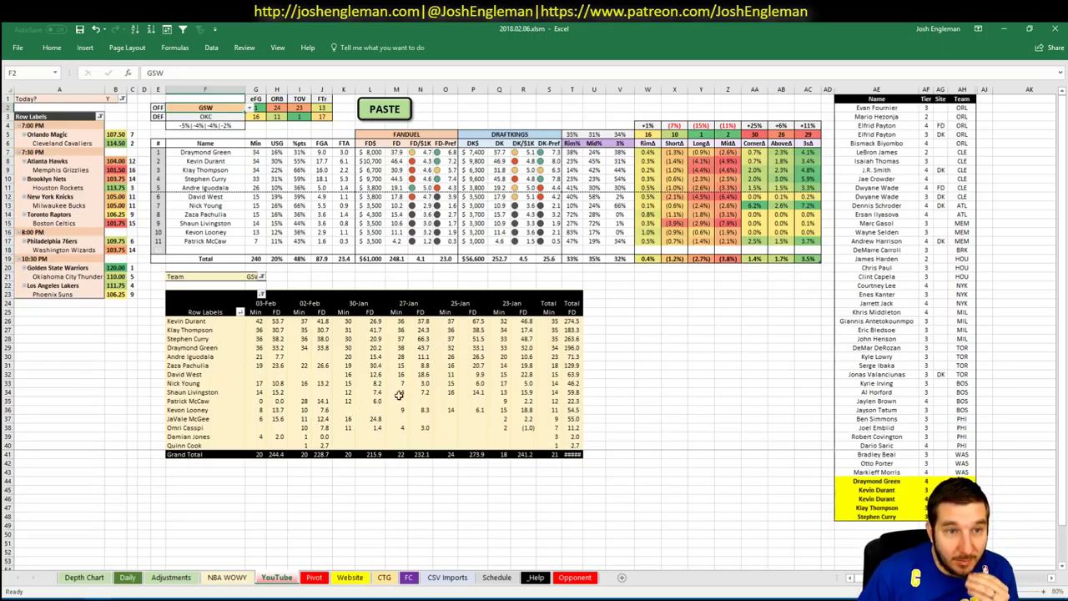
# - Switch to FantasyCruncher and examine small forward Andre Iguodala's game log filtered to opponent OKC
pyautogui.hotkey('alt', 'Tab')
pyautogui.click(207, 123)
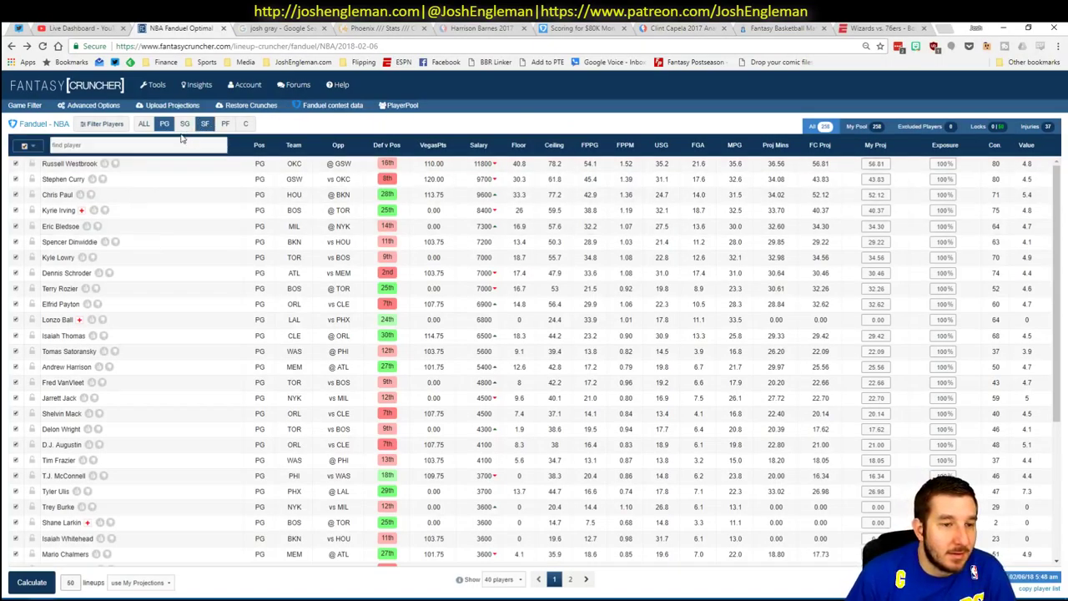
pyautogui.scroll(-1, 124, 381)
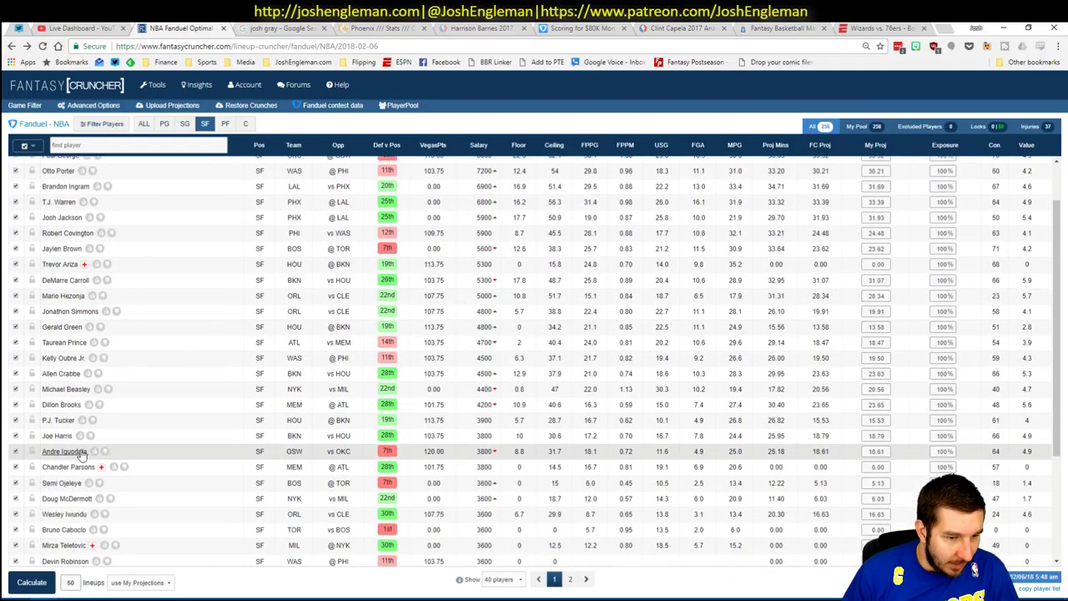
pyautogui.click(73, 451)
pyautogui.click(331, 353)
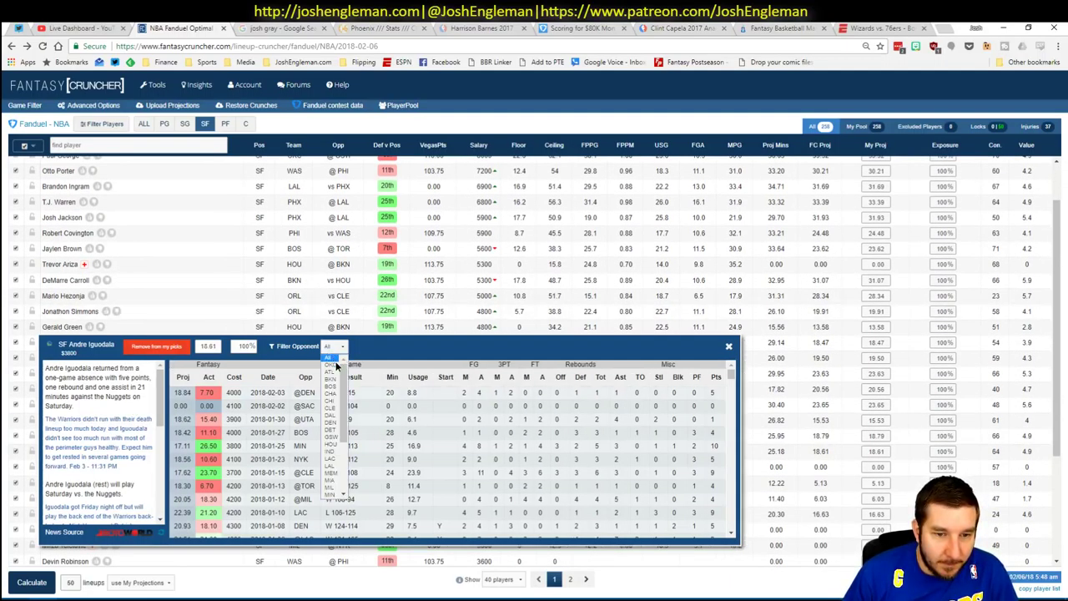
pyautogui.click(336, 367)
# - Return to the Excel workbook and add Andre Iguodala with tier 4 below Stephen Curry in the player list
pyautogui.hotkey('alt', 'Tab')
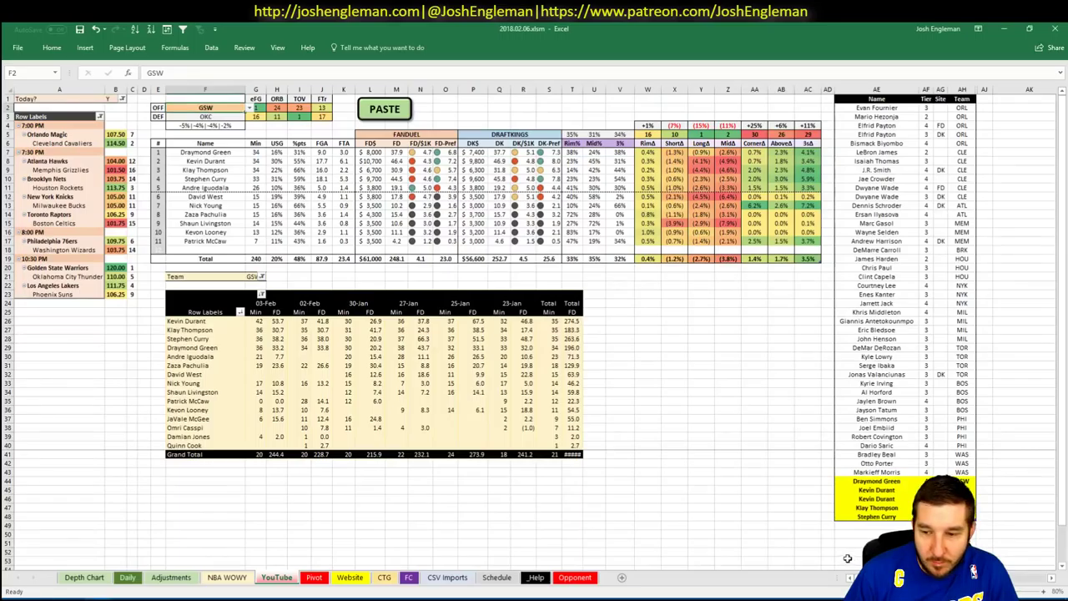
pyautogui.click(873, 526)
pyautogui.write('Andre Iguodala')
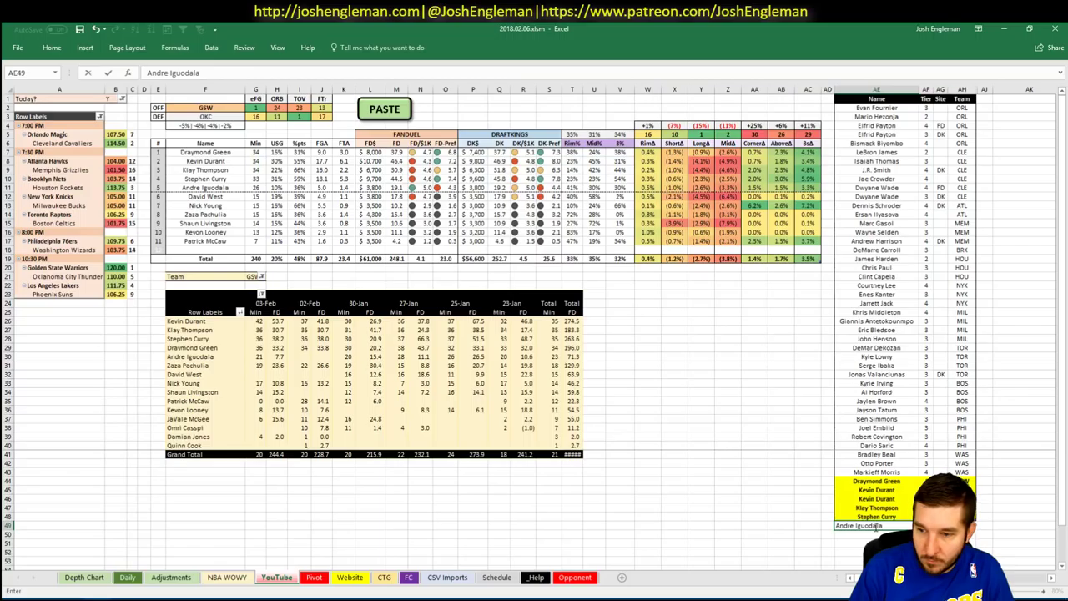
pyautogui.press('Return')
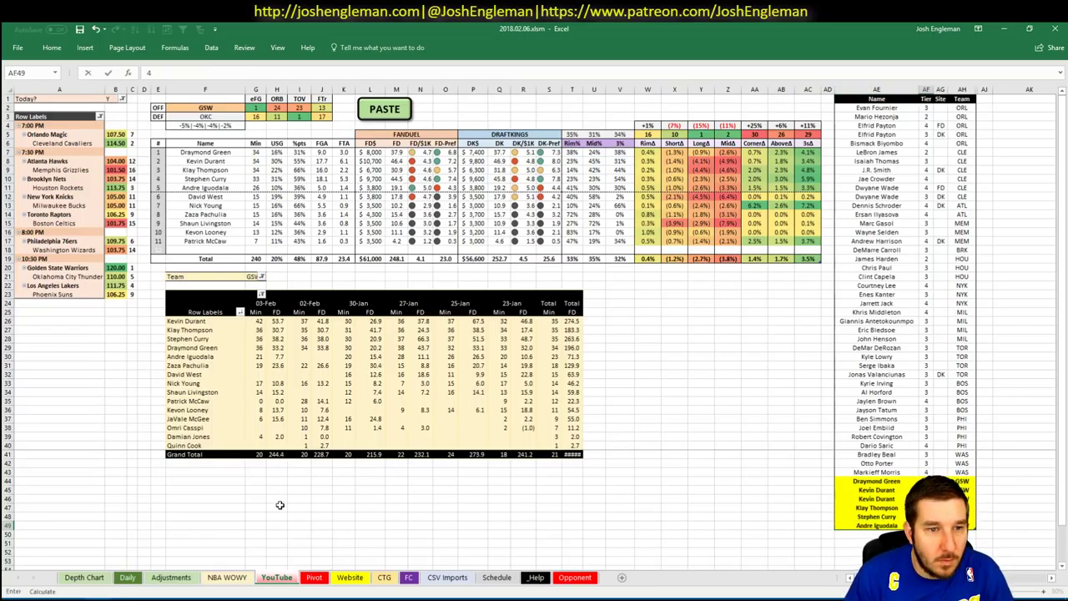
# - Set both the offense team of the projection table and the team filter of the recent-games pivot table to OKC
pyautogui.click(227, 108)
pyautogui.write('OKC')
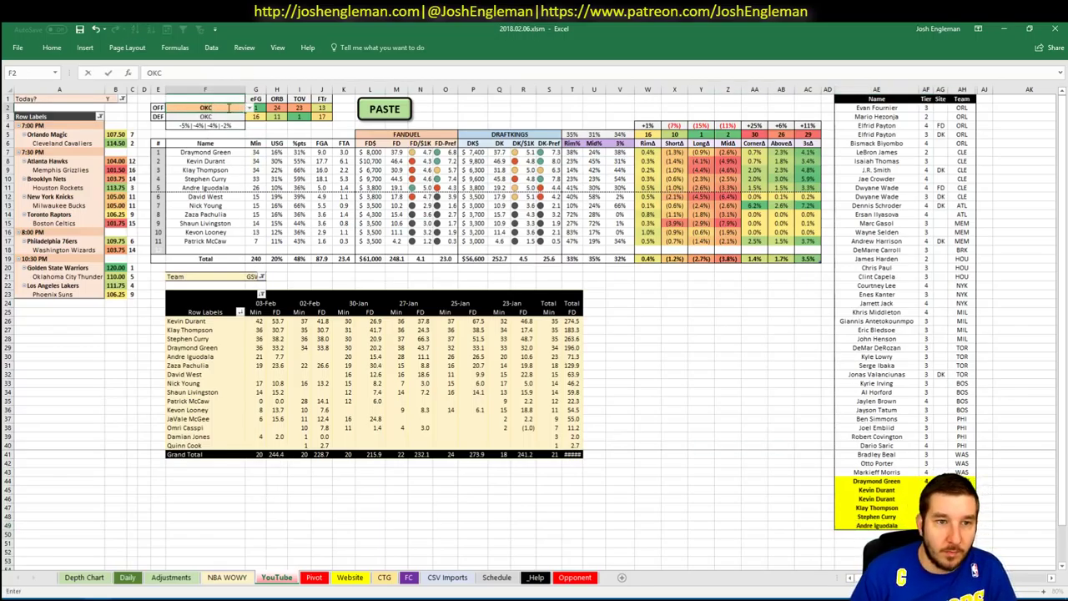
pyautogui.press('Return')
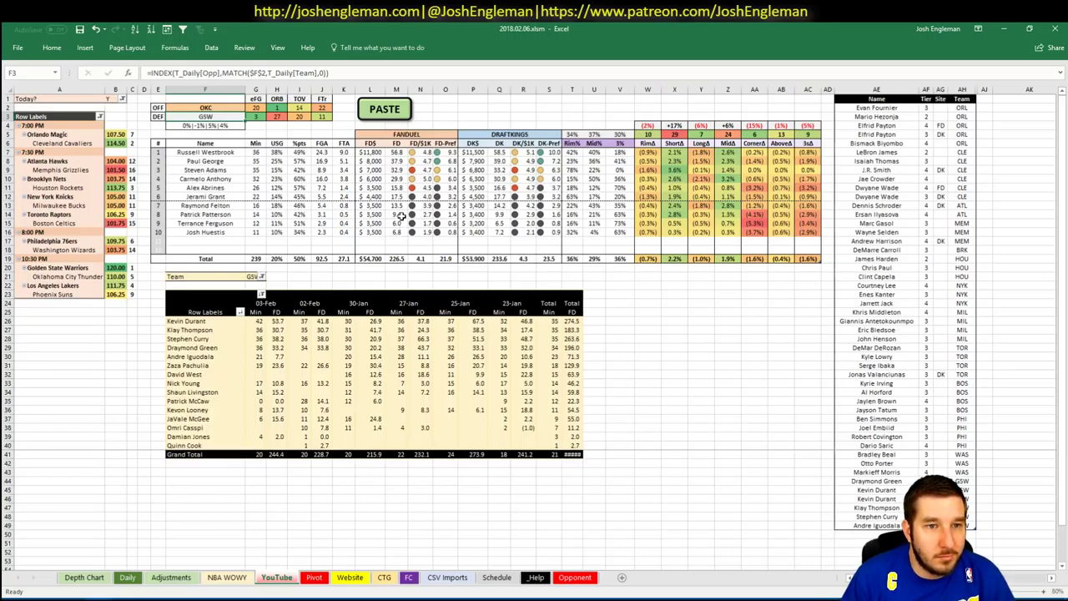
pyautogui.click(248, 276)
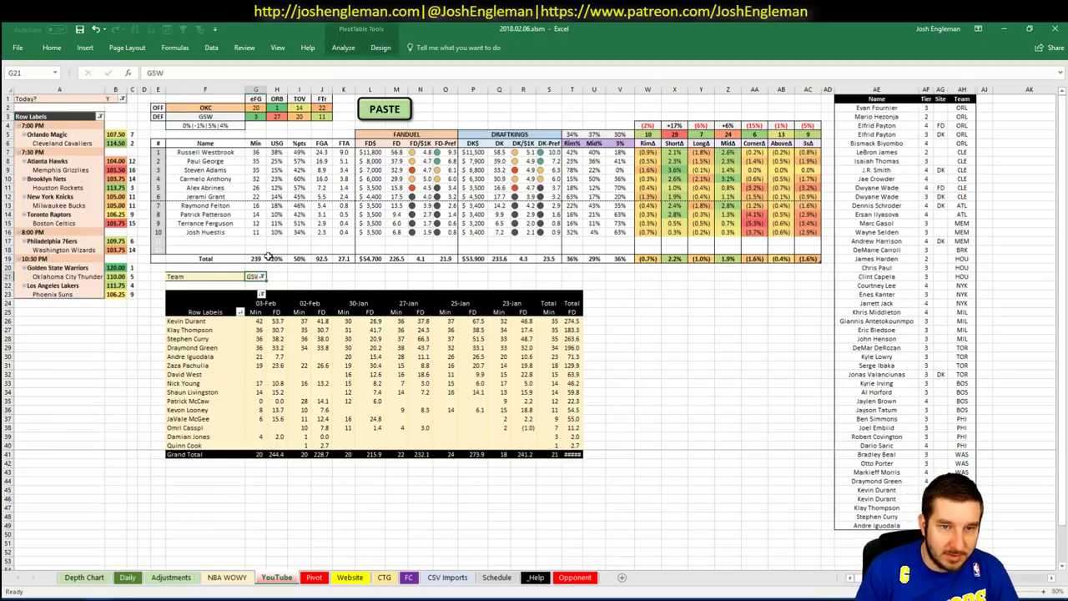
pyautogui.write('OKC')
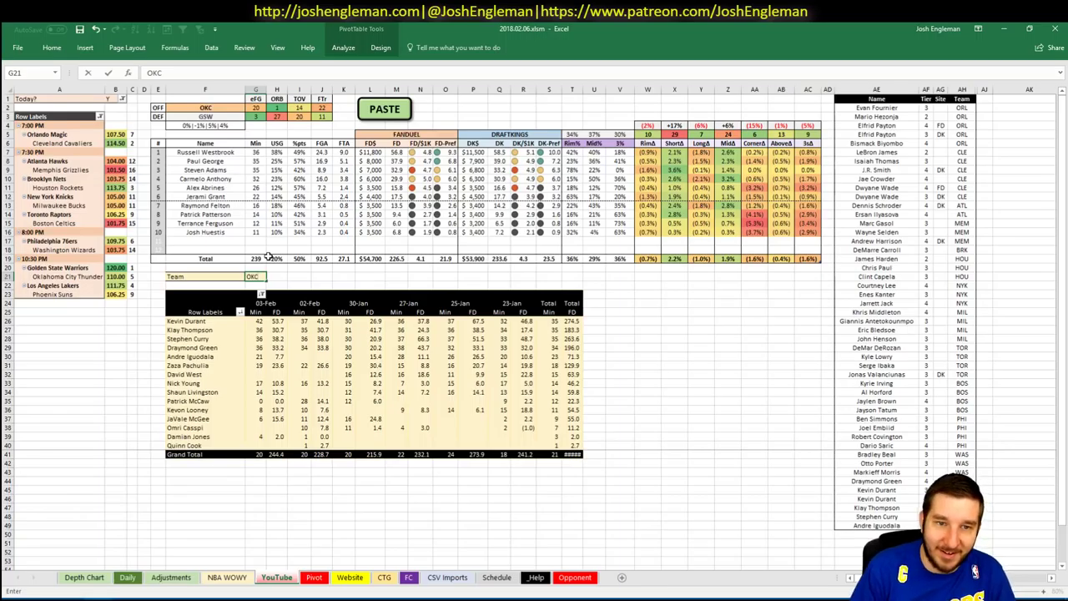
pyautogui.press('Return')
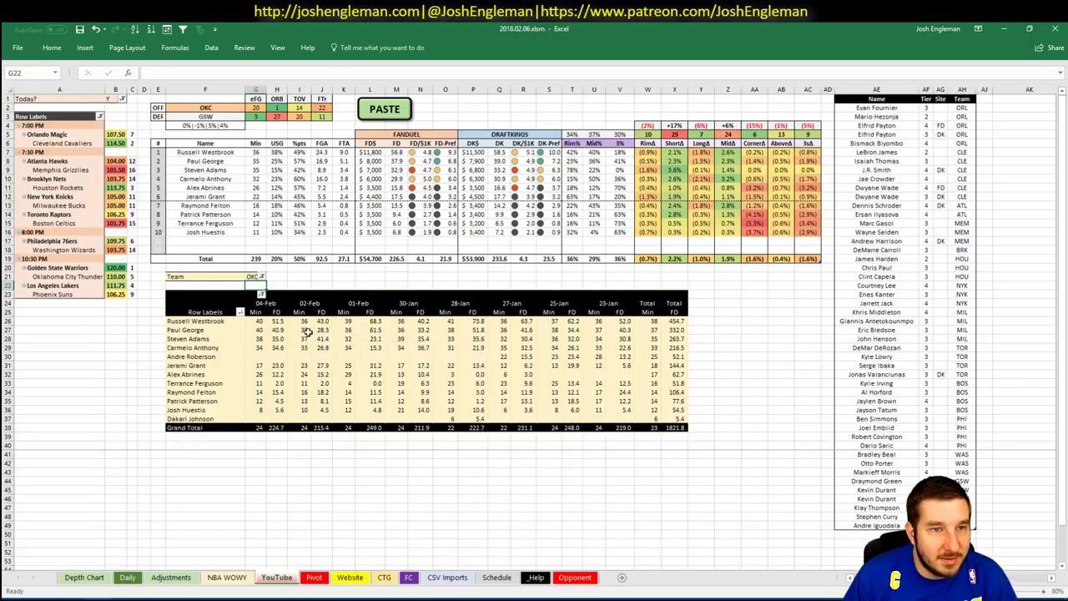
# - Switch to FantasyCruncher and examine point guard Russell Westbrook's game log filtered to opponent GSW
pyautogui.hotkey('alt', 'Tab')
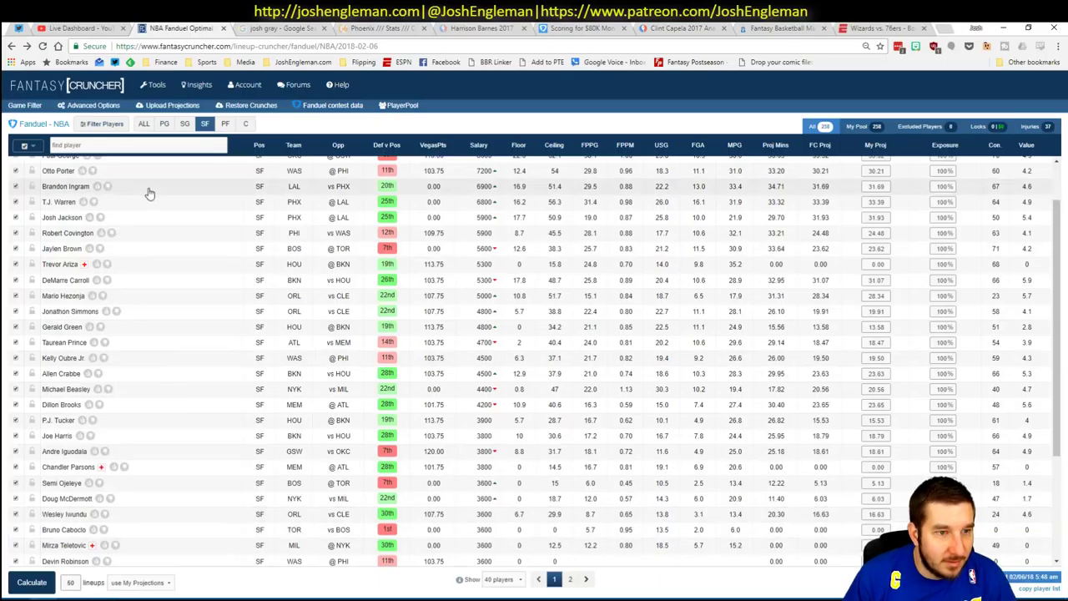
pyautogui.click(165, 123)
pyautogui.click(98, 164)
pyautogui.click(346, 185)
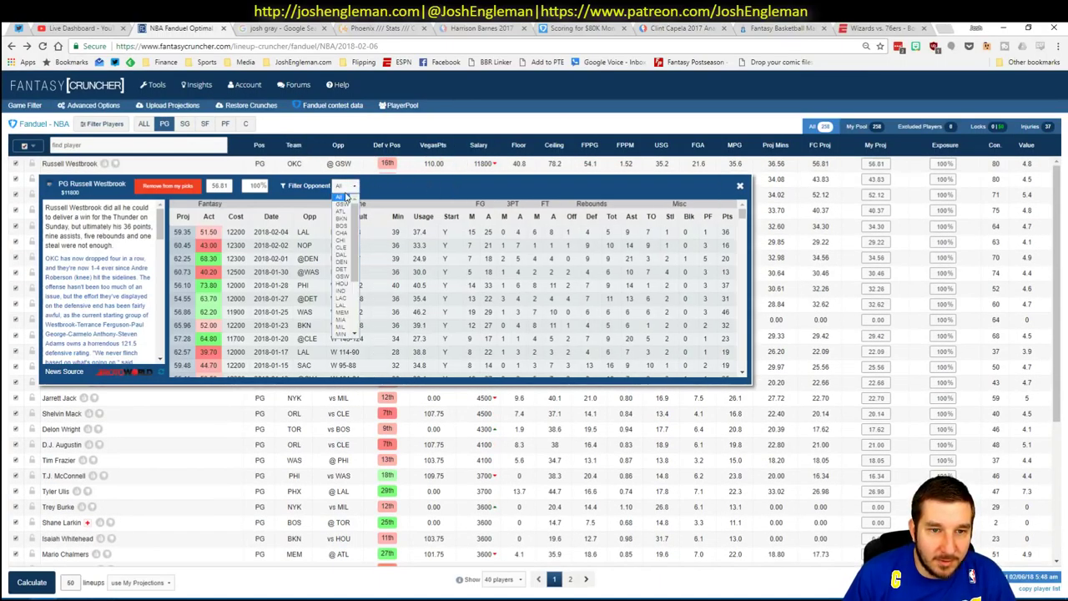
pyautogui.click(347, 210)
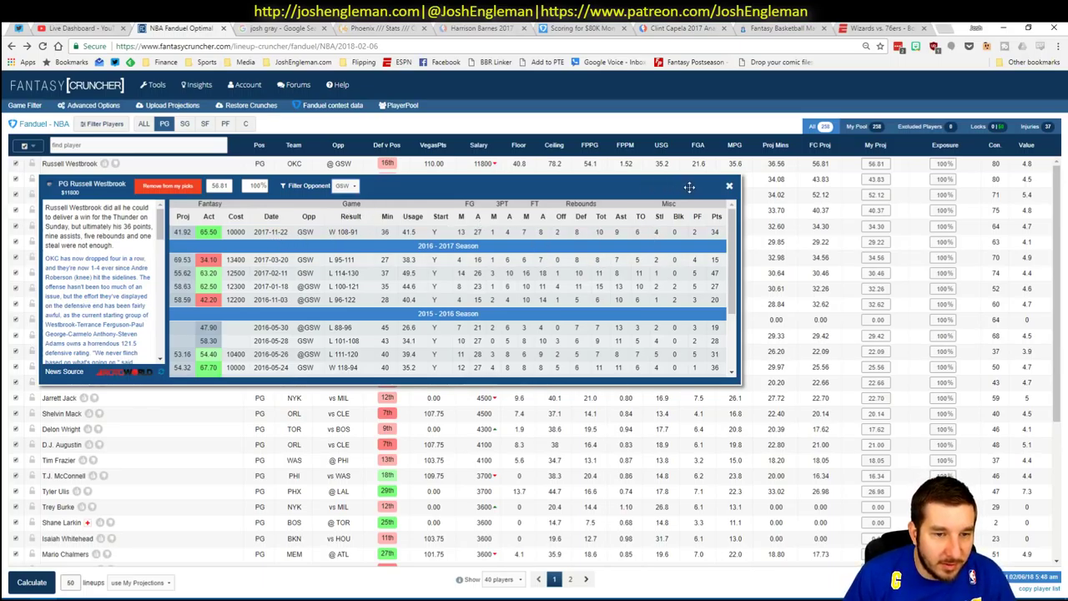
pyautogui.click(728, 186)
# - Return to the Excel workbook and add Russell Westbrook with tier 3 below Andre Iguodala in the player list
pyautogui.hotkey('alt', 'Tab')
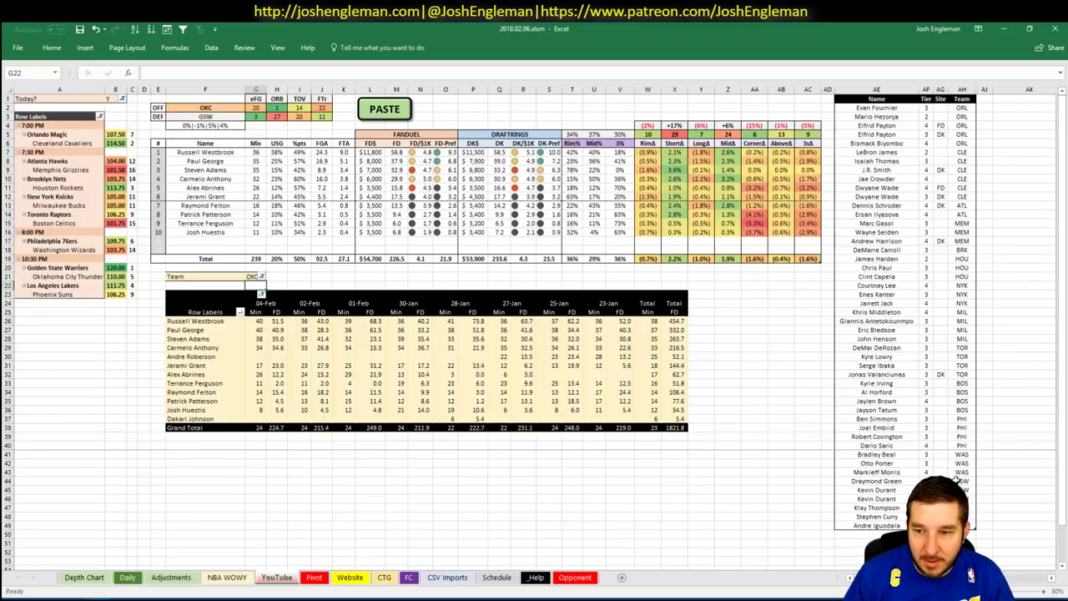
pyautogui.press('Down')
pyautogui.write('Russ')
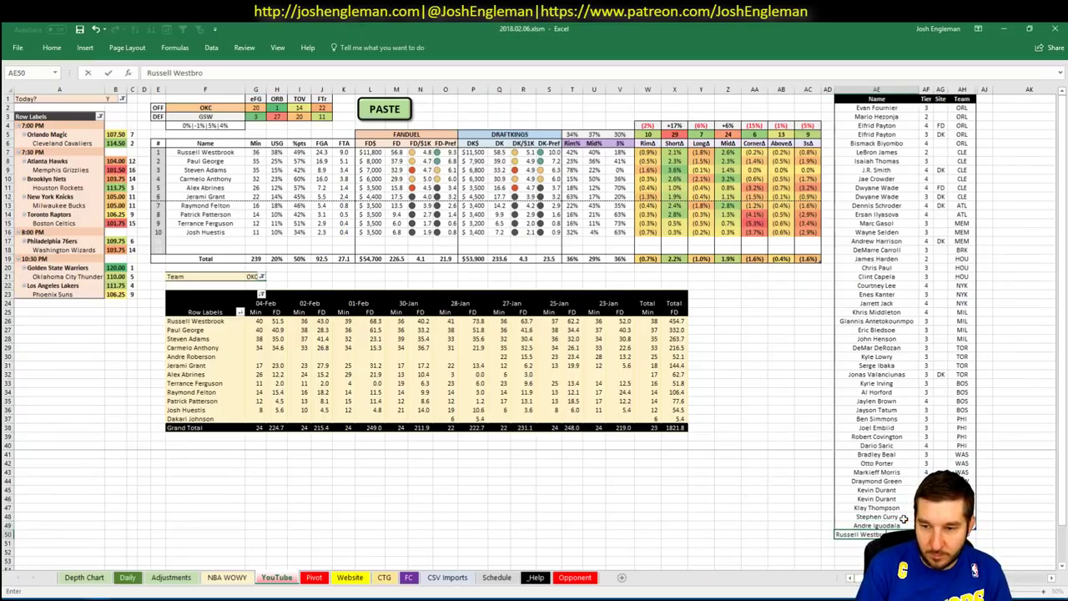
pyautogui.press('Tab')
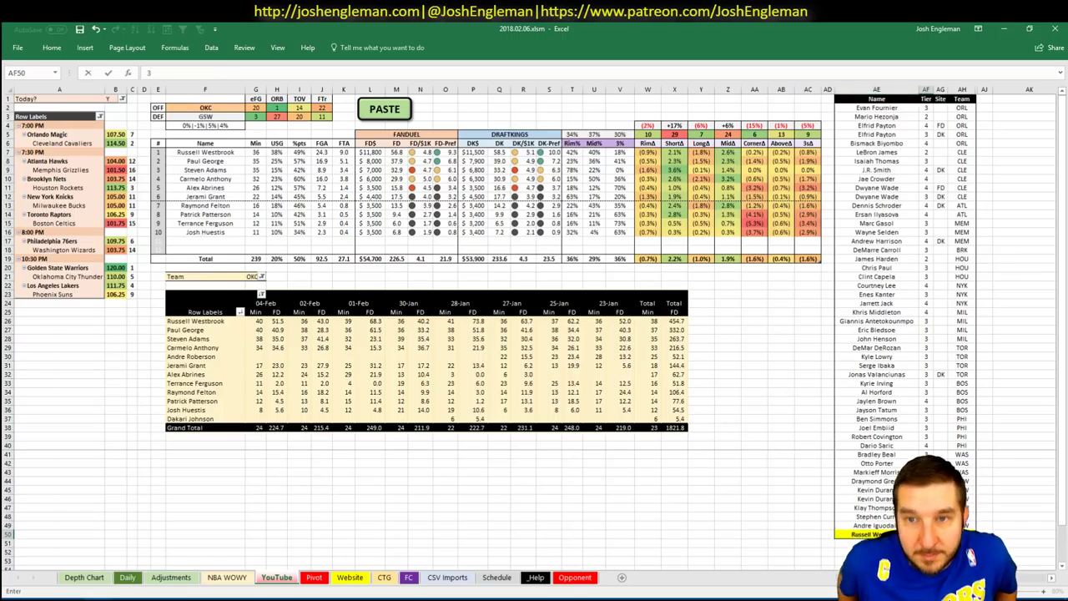
pyautogui.press('Return')
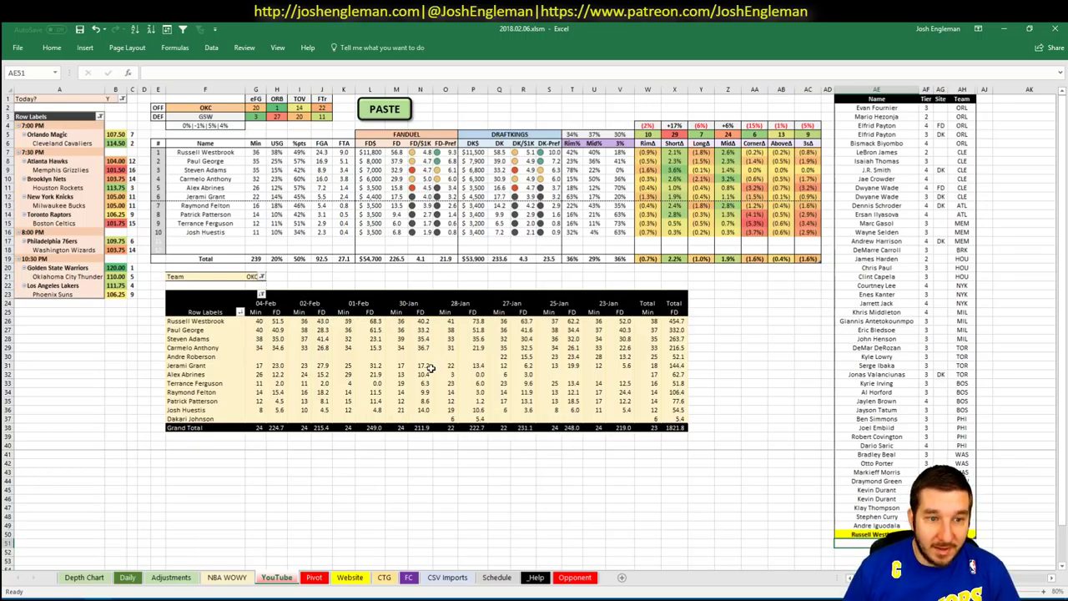
# - Check Paul George's FanDuel points across the recent games from 04-Feb back to 23-Jan in the pivot table
pyautogui.click(277, 331)
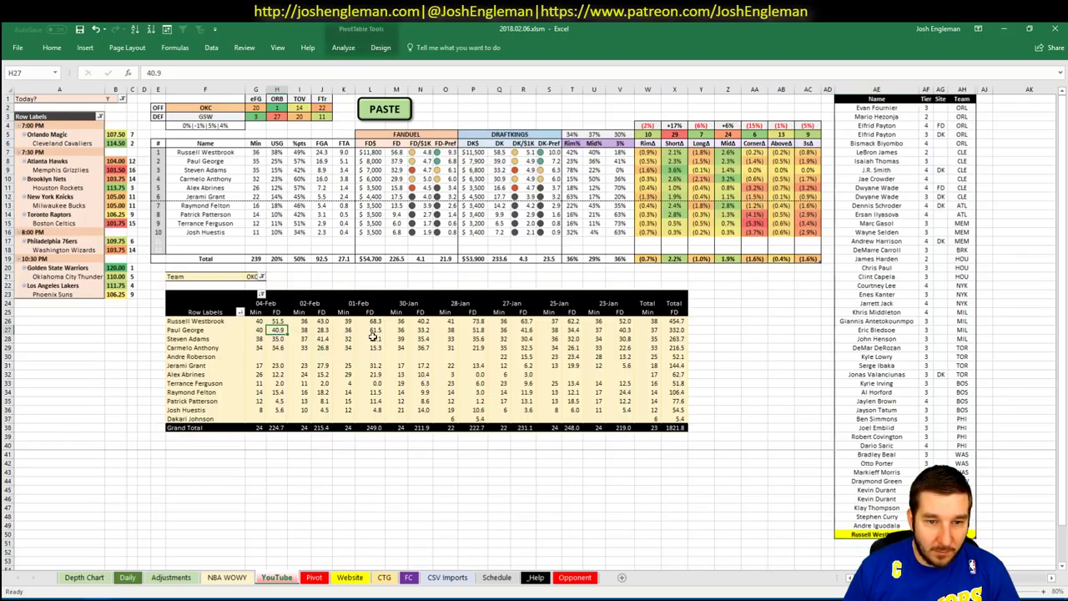
pyautogui.click(374, 330)
pyautogui.click(464, 334)
pyautogui.click(521, 332)
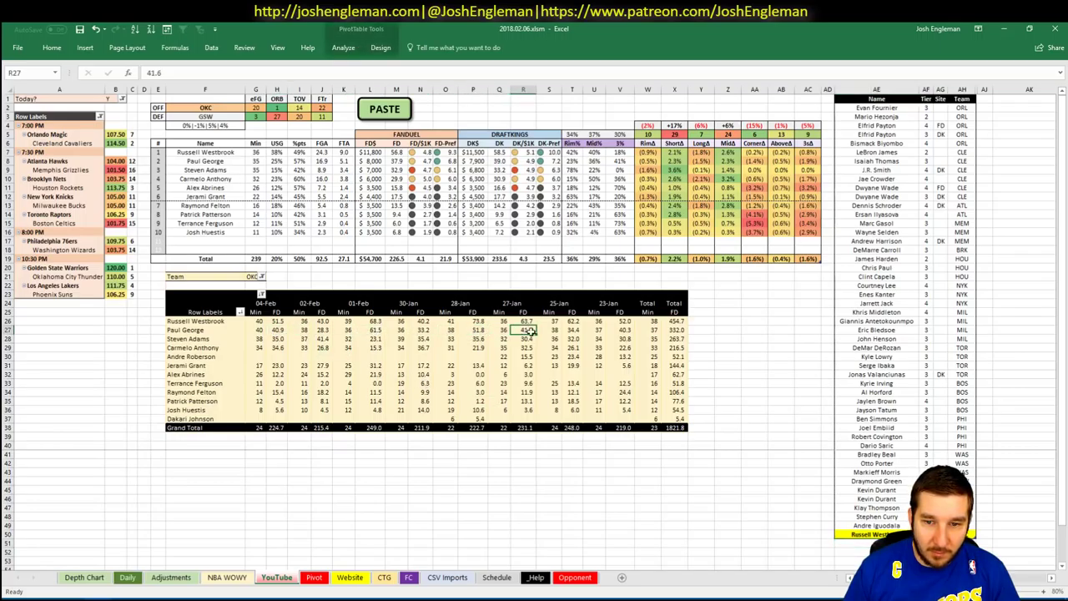
pyautogui.click(622, 330)
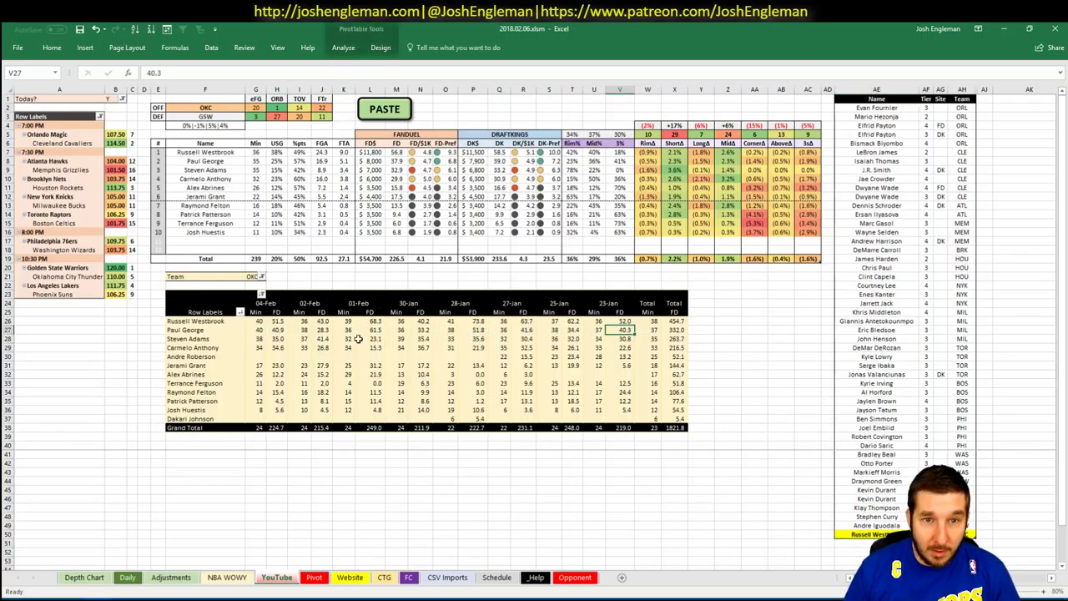
# - Switch to FantasyCruncher and examine small forward Paul George's game log filtered to opponent GSW
pyautogui.hotkey('alt', 'Tab')
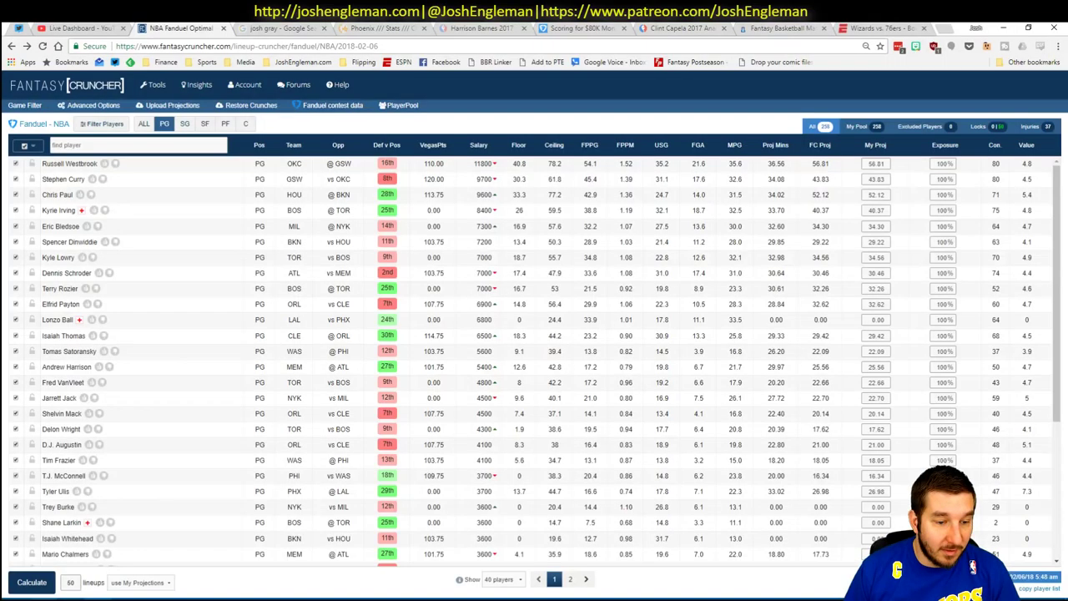
pyautogui.click(206, 123)
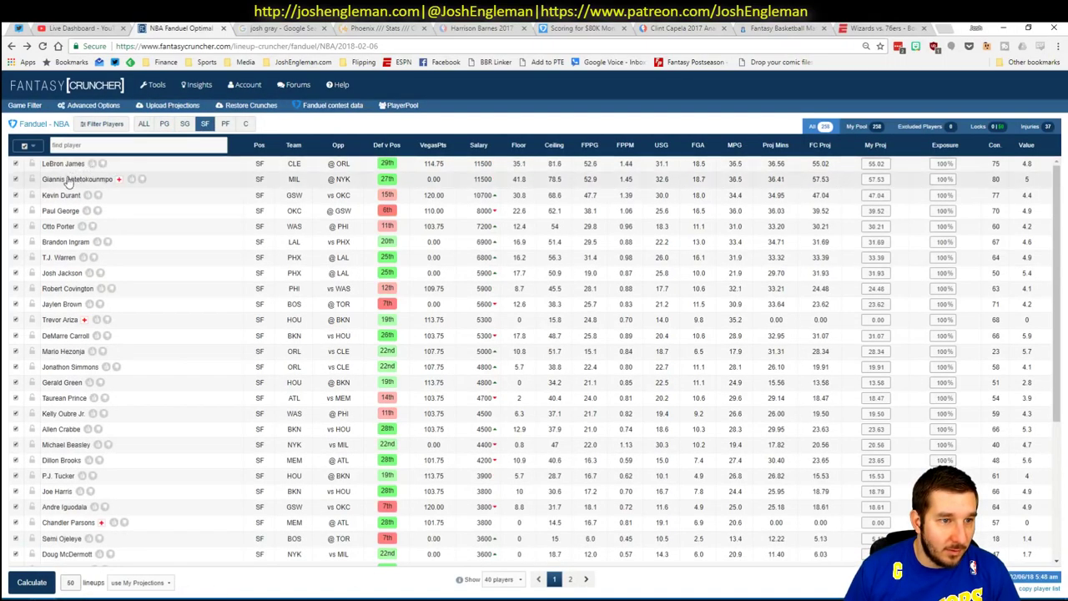
pyautogui.click(60, 210)
pyautogui.click(327, 233)
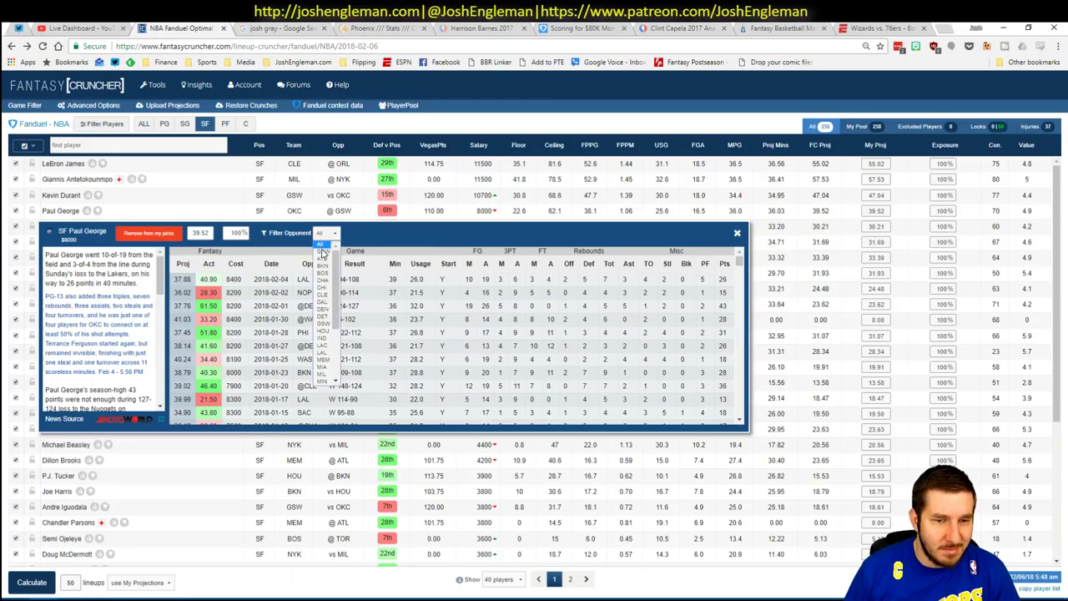
pyautogui.click(323, 252)
pyautogui.click(715, 233)
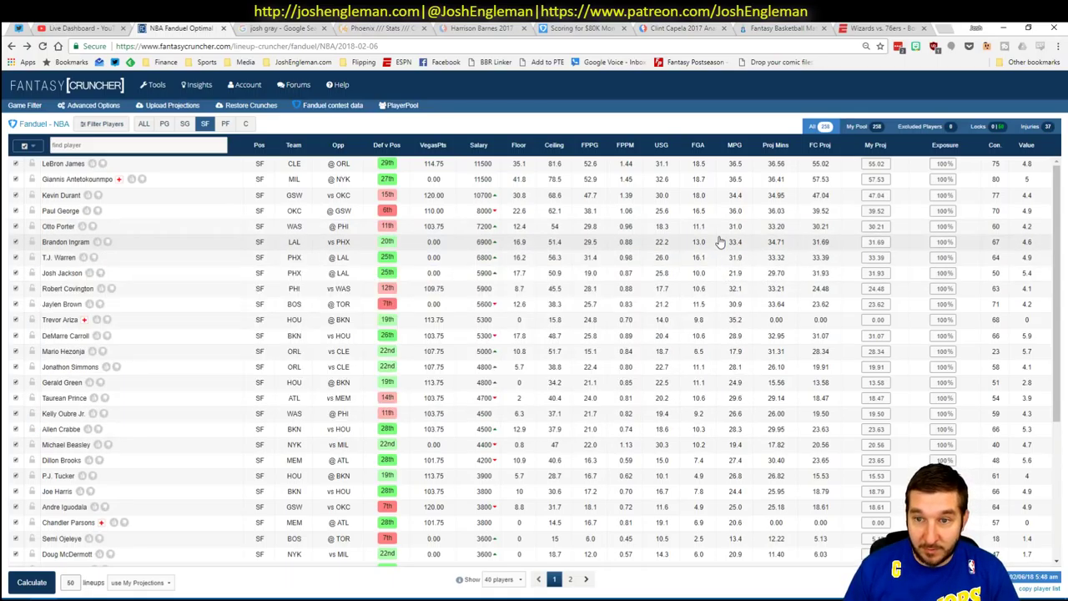
# - Return to the Excel workbook and add Paul George with tier 2 below Russell Westbrook in the player list
pyautogui.hotkey('alt', 'Tab')
pyautogui.click(876, 543)
pyautogui.write('P')
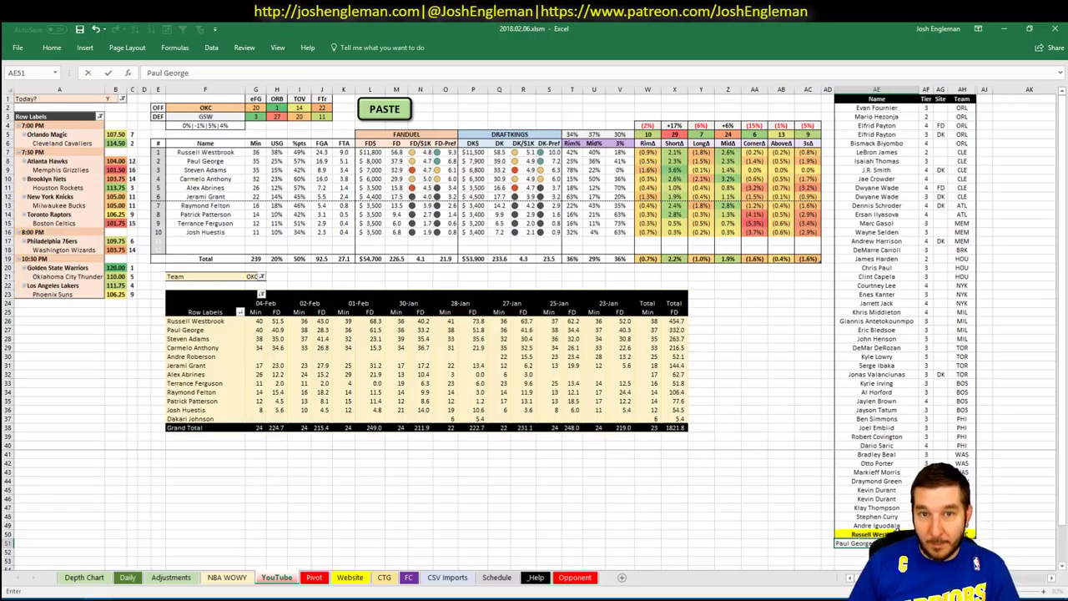
pyautogui.write('aul George')
pyautogui.press('Tab')
pyautogui.write('2')
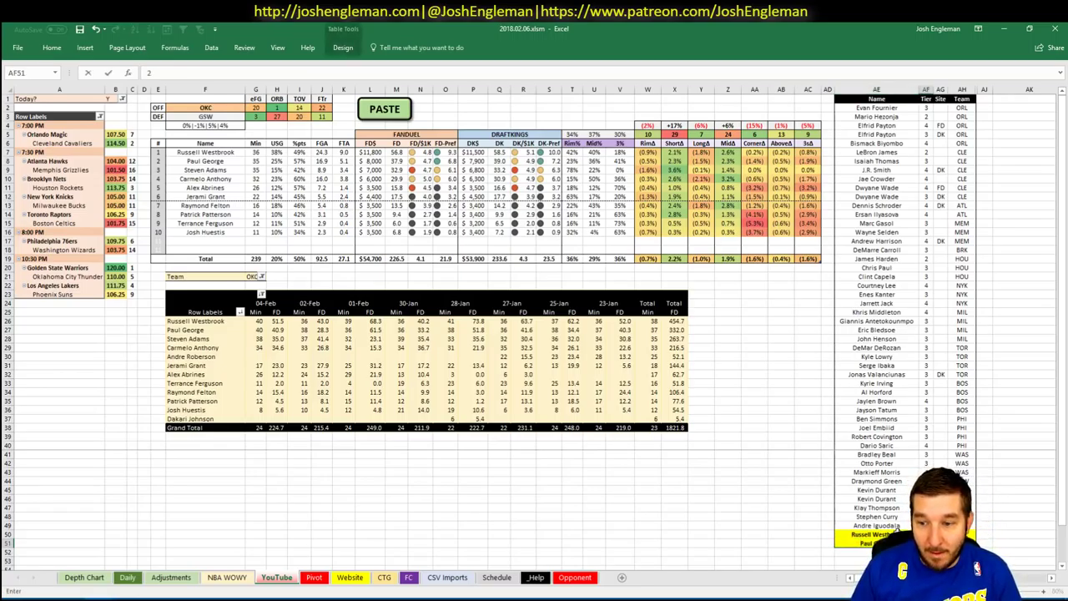
pyautogui.press('Return')
pyautogui.click(784, 506)
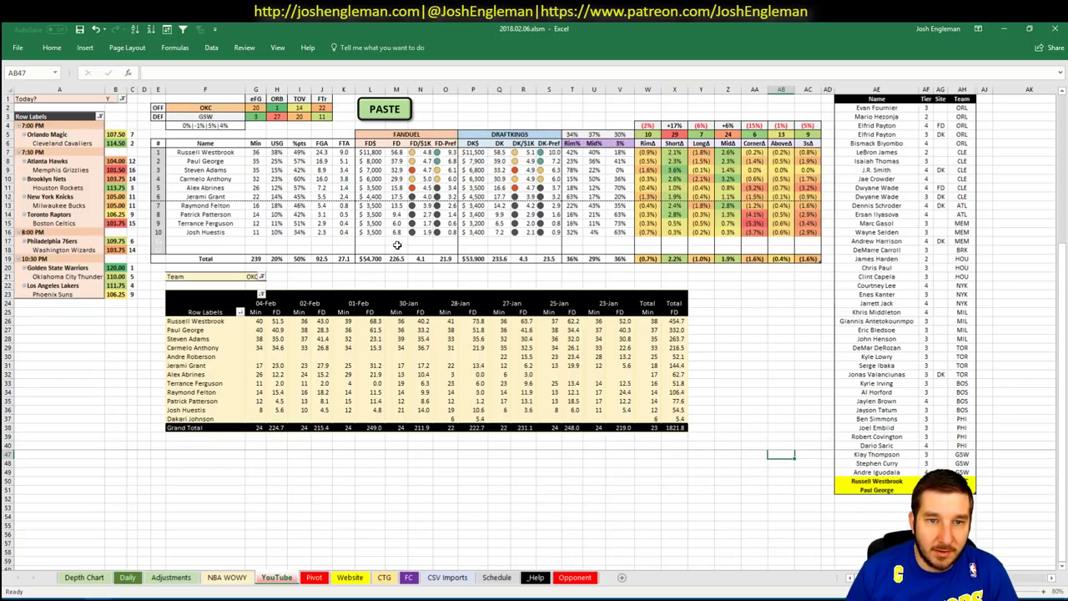
# - Select Steven Adams's FanDuel points for 04-Feb, 02-Feb, 30-Jan and 28-Jan together in the pivot table to review them
pyautogui.click(277, 339)
pyautogui.keyDown('ctrl'); pyautogui.click(322, 339); pyautogui.keyUp('ctrl')
pyautogui.keyDown('ctrl'); pyautogui.click(423, 338); pyautogui.keyUp('ctrl')
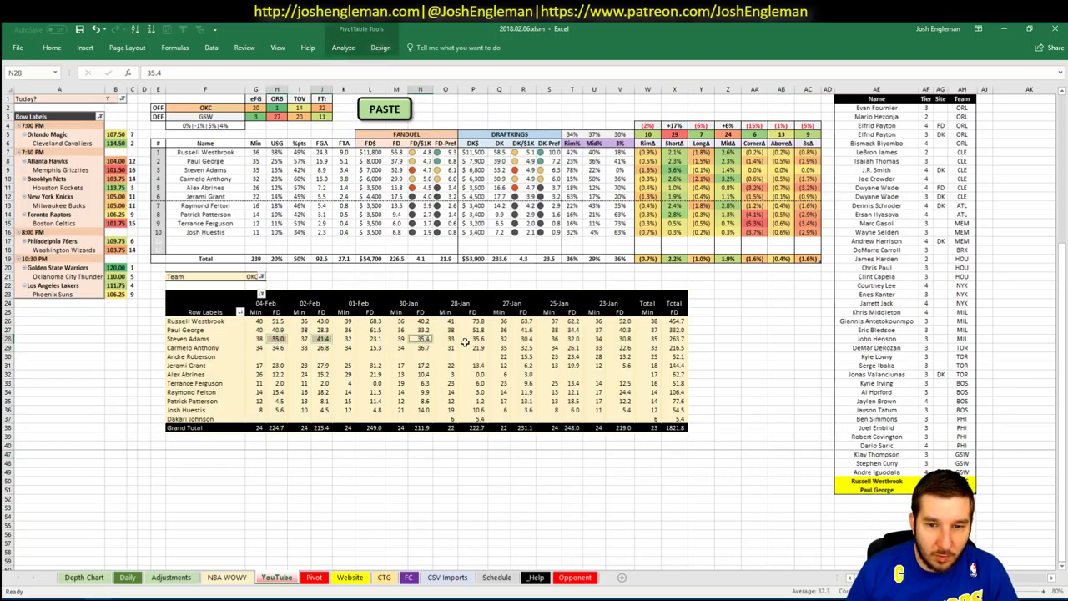
pyautogui.keyDown('ctrl'); pyautogui.click(472, 339); pyautogui.keyUp('ctrl')
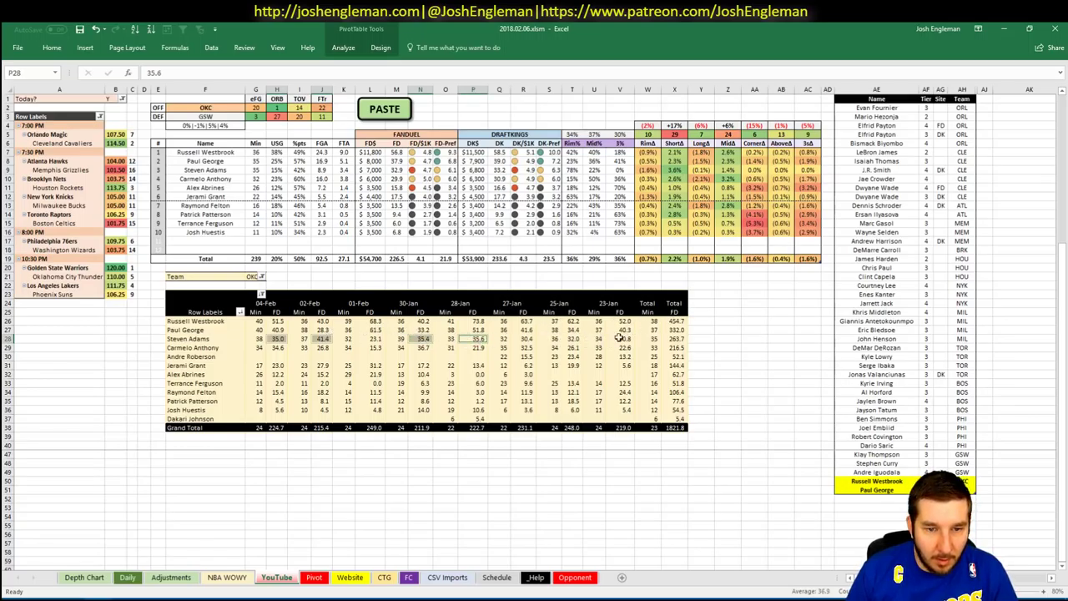
pyautogui.click(262, 195)
# - Switch to FantasyCruncher and examine center Steven Adams's game log filtered to opponent GSW
pyautogui.hotkey('alt', 'Tab')
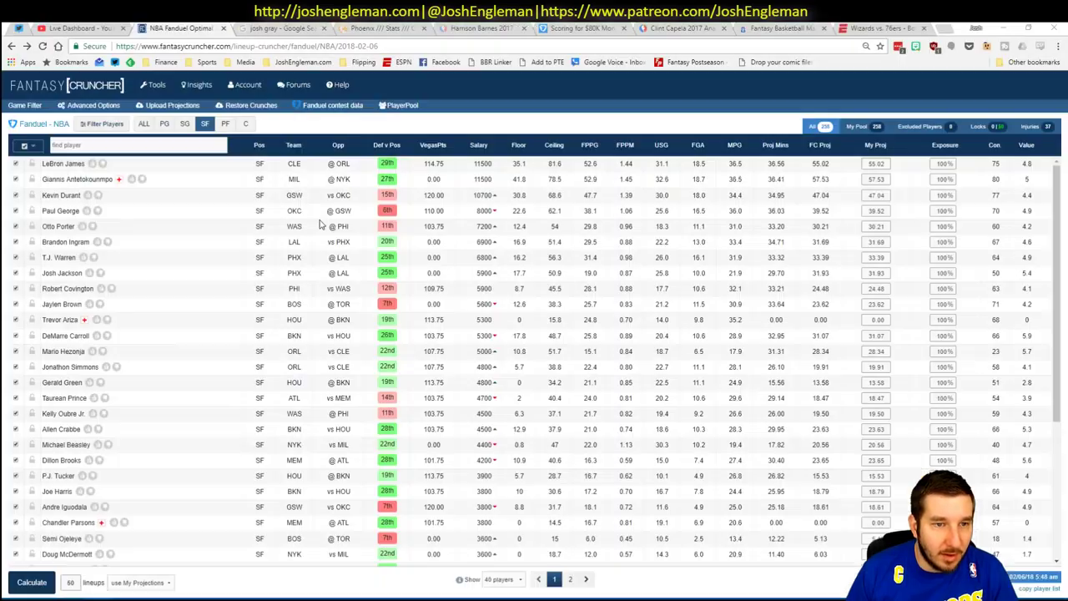
pyautogui.click(246, 123)
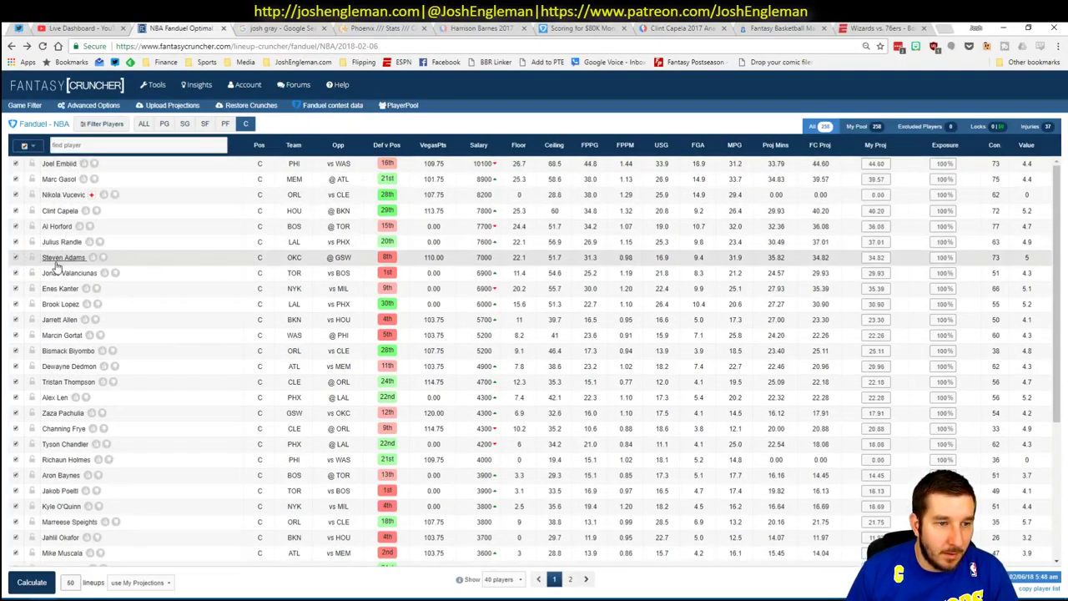
pyautogui.click(67, 258)
pyautogui.click(327, 281)
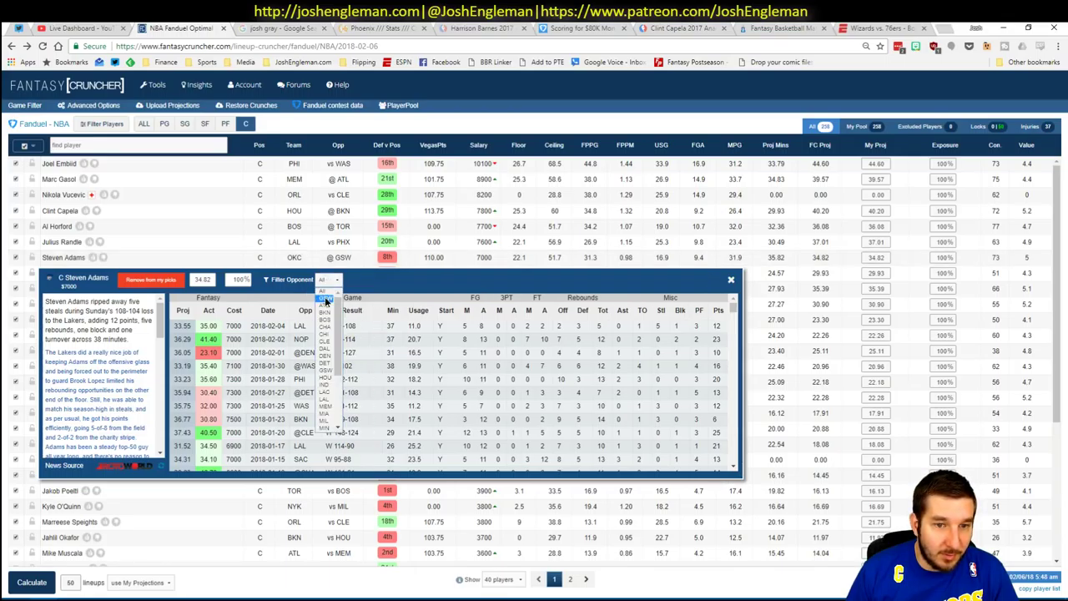
pyautogui.click(325, 297)
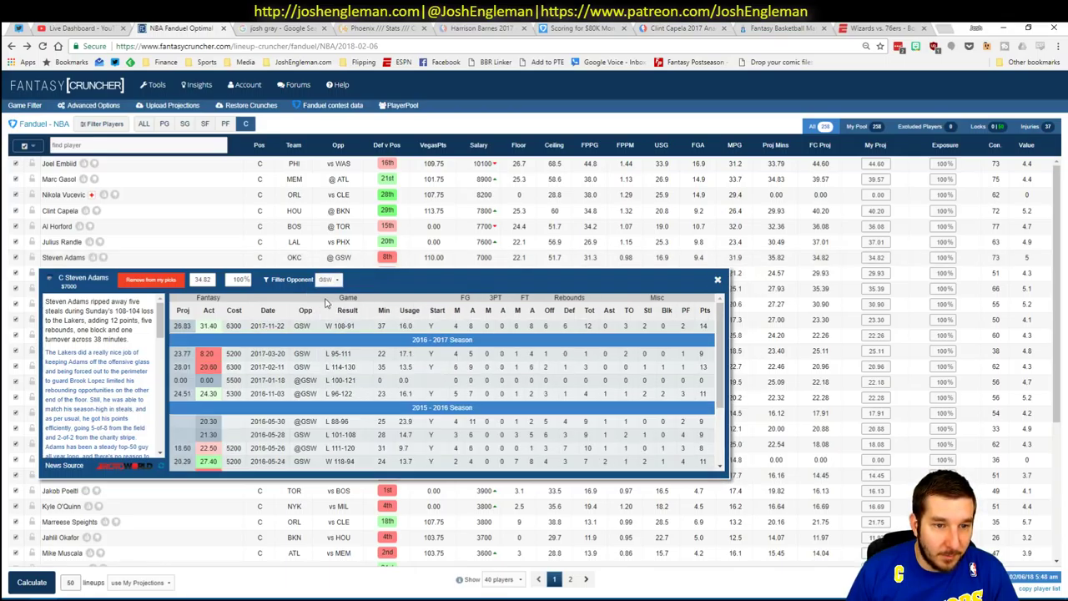
pyautogui.click(717, 281)
# - Return to the Excel workbook and add Steven Adams with tier 3 below Paul George in the player list
pyautogui.hotkey('alt', 'Tab')
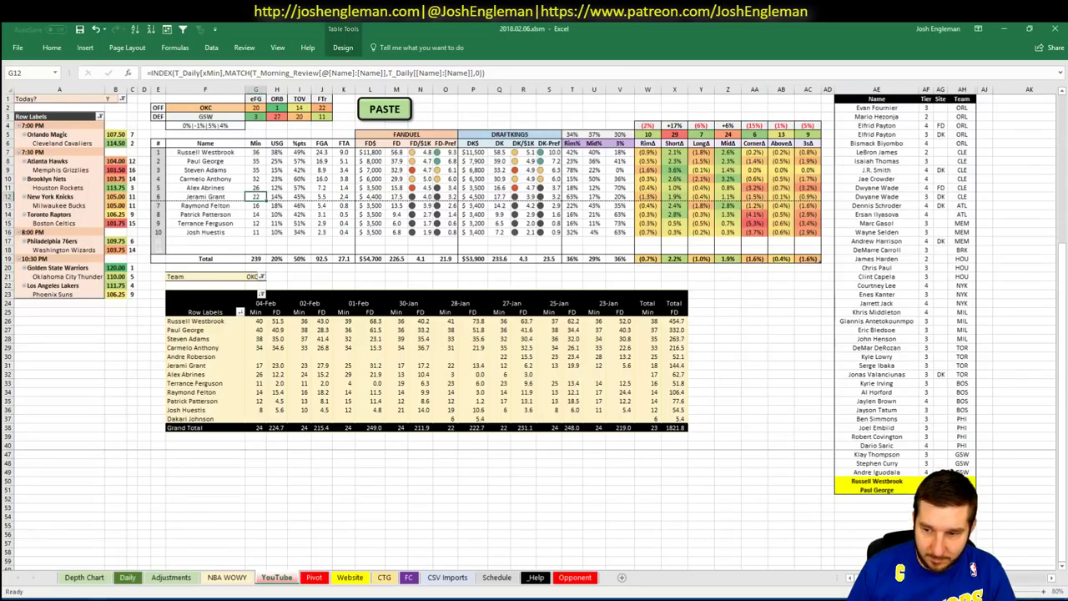
pyautogui.click(888, 499)
pyautogui.write('Steven')
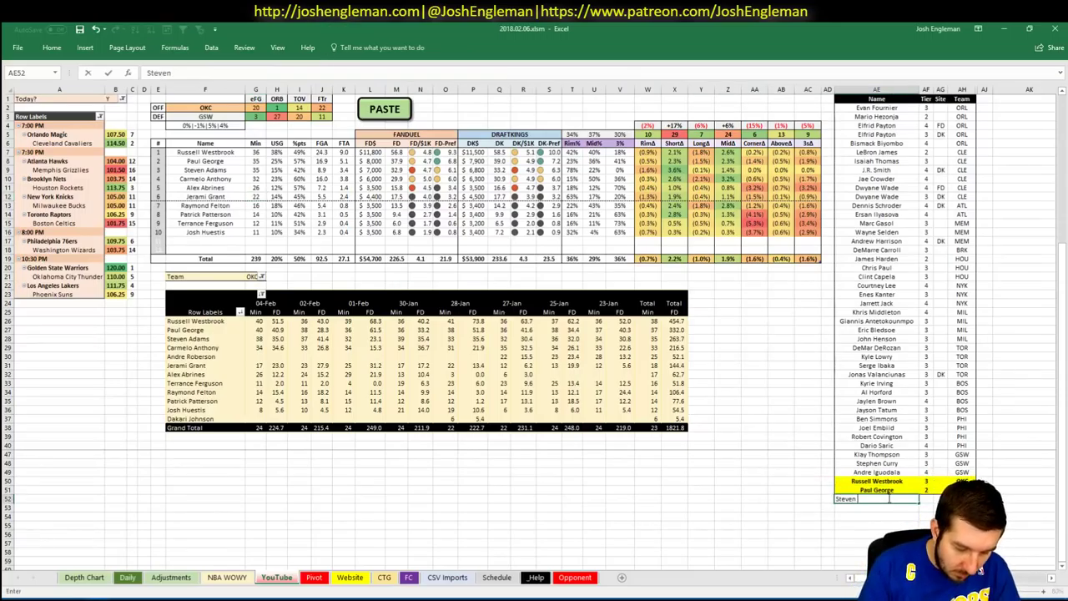
pyautogui.write(' Adams')
pyautogui.press('Tab')
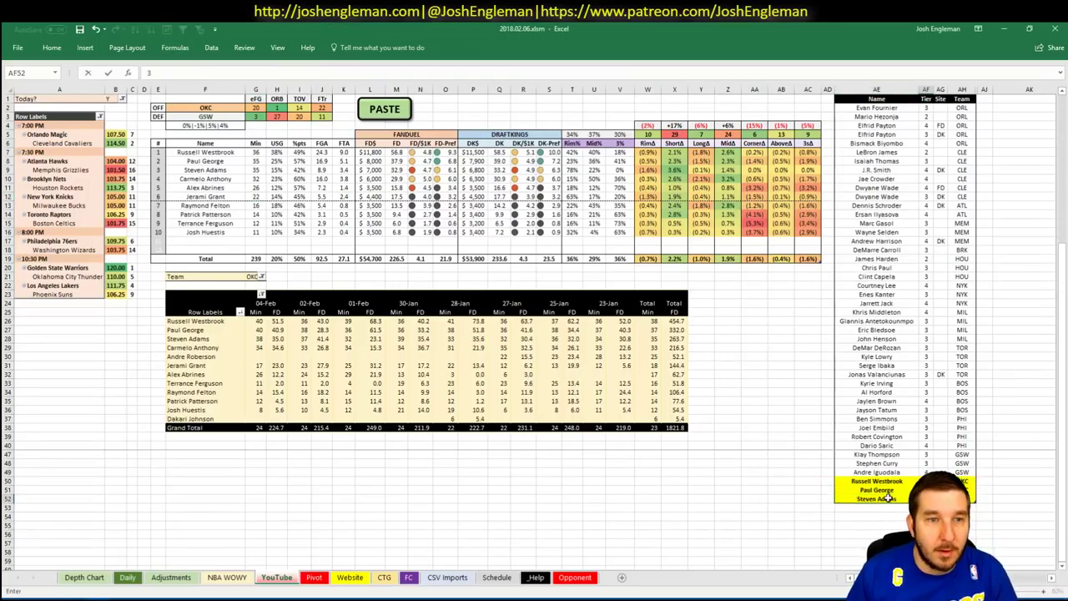
pyautogui.press('Return')
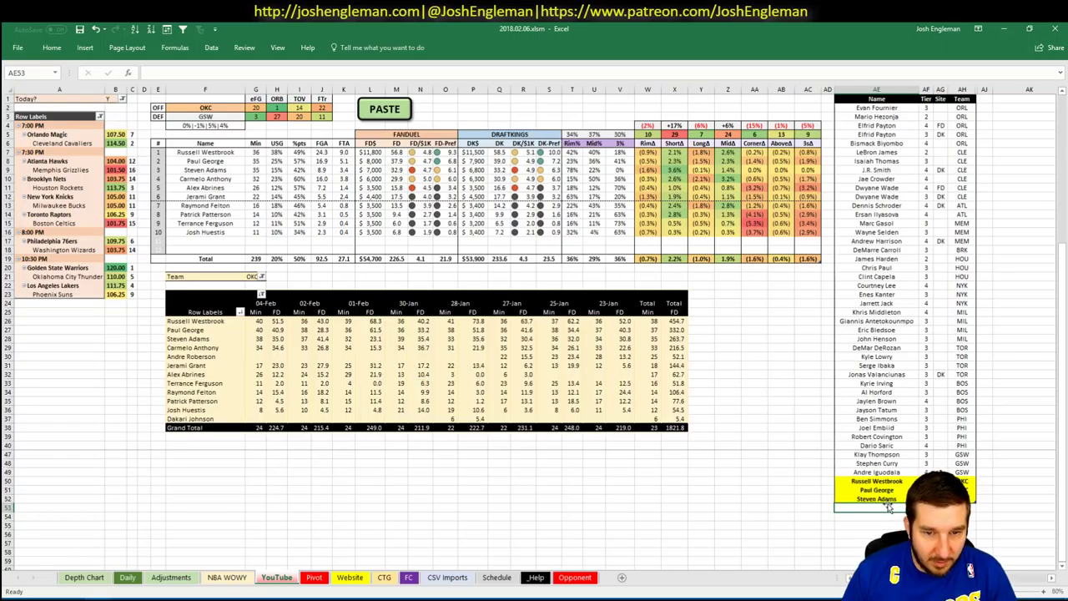
# - Add Carmelo Anthony with tier 3 below Steven Adams in the player list
pyautogui.write('Ca')
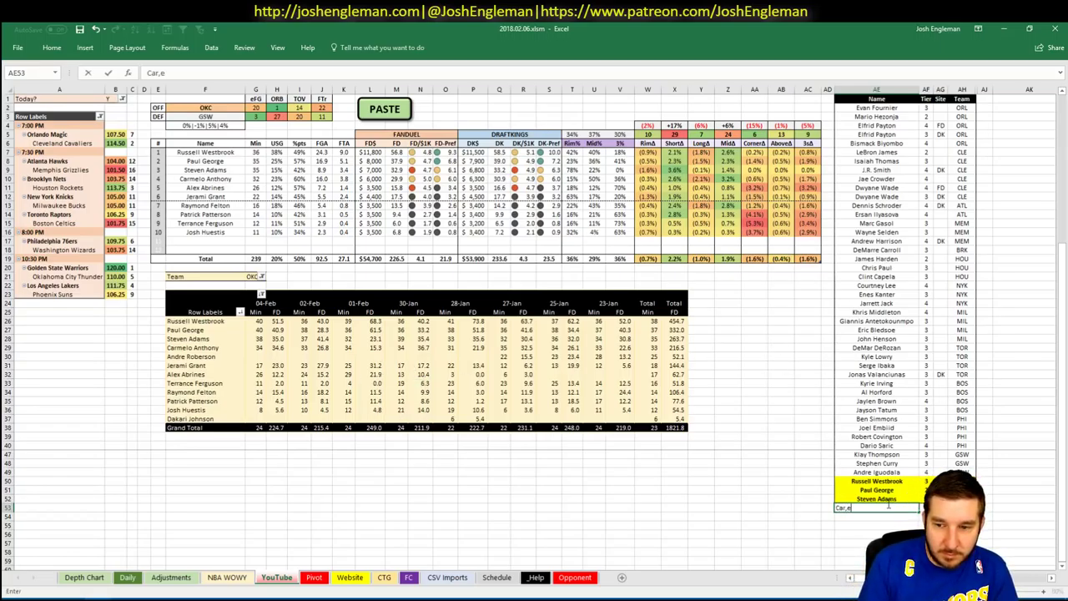
pyautogui.write('rmel')
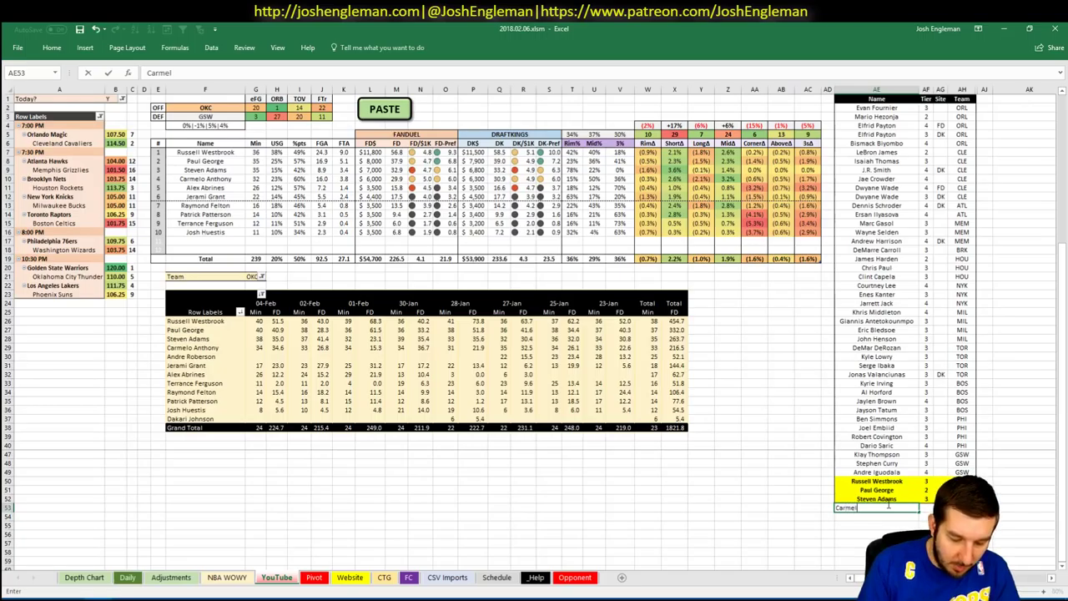
pyautogui.write('o Anthony')
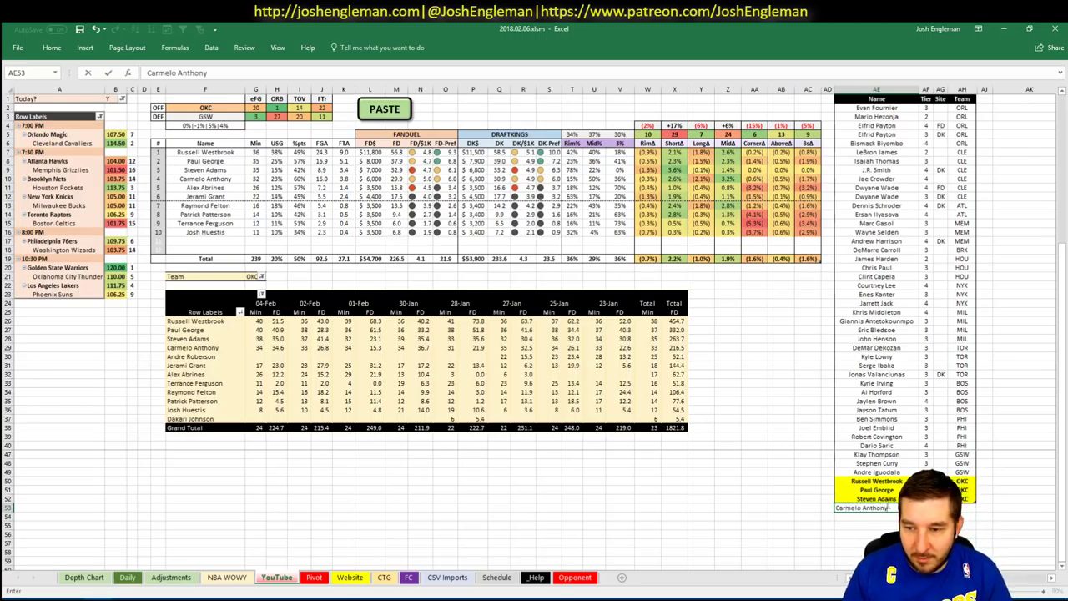
pyautogui.press('Tab')
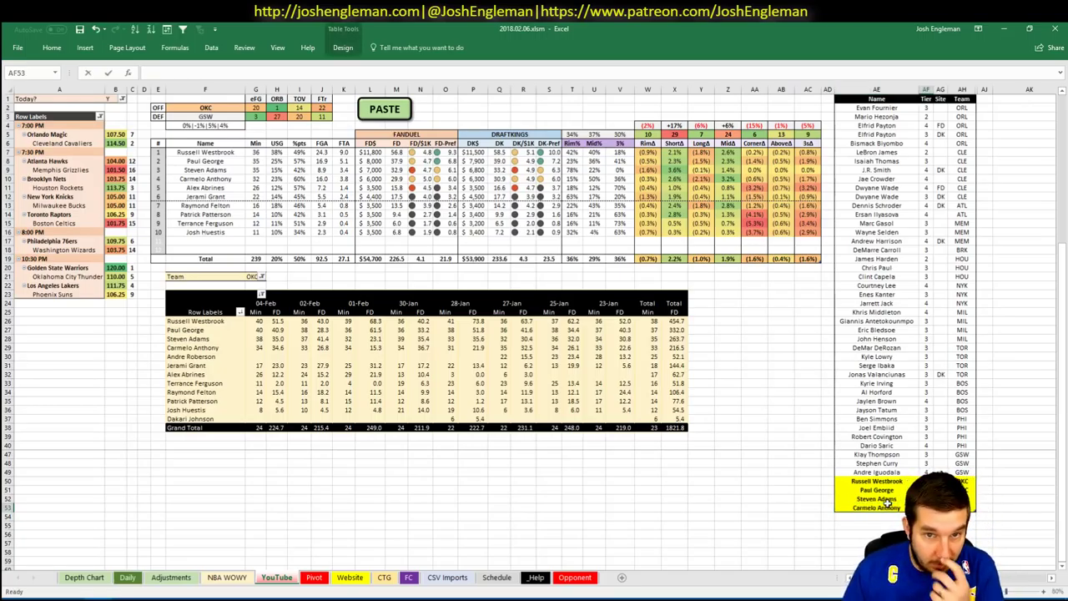
pyautogui.press('Return')
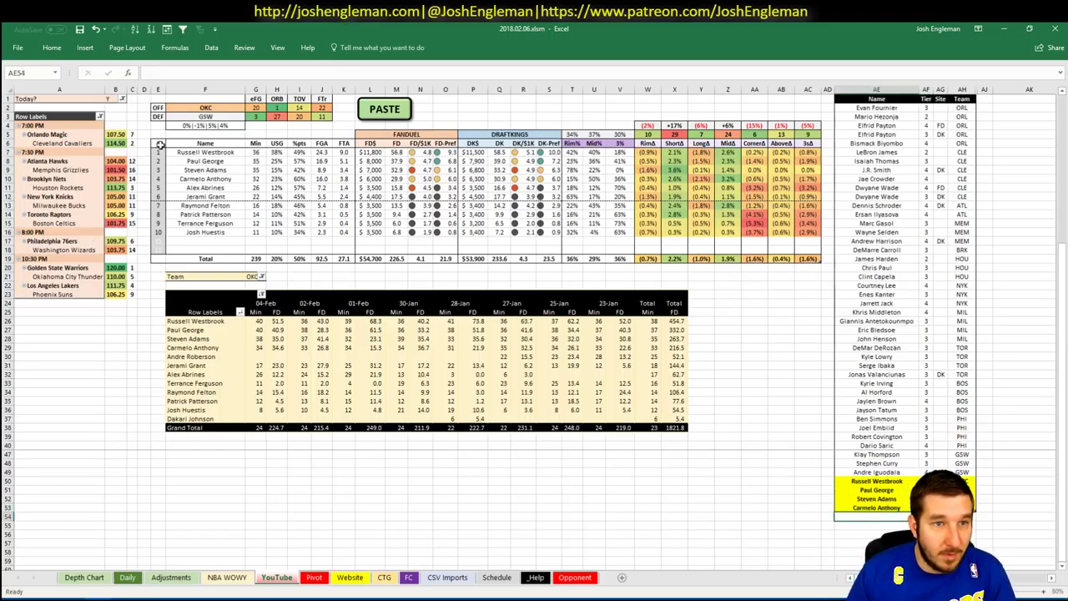
# - Set the offense team of the projection table to LAL
pyautogui.click(200, 108)
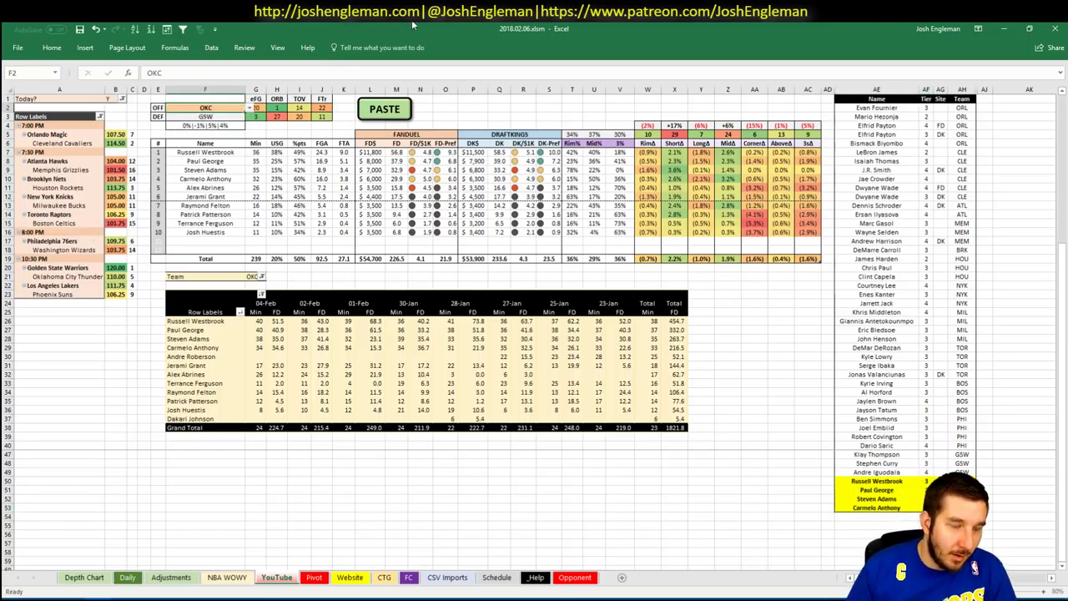
pyautogui.write('LAL')
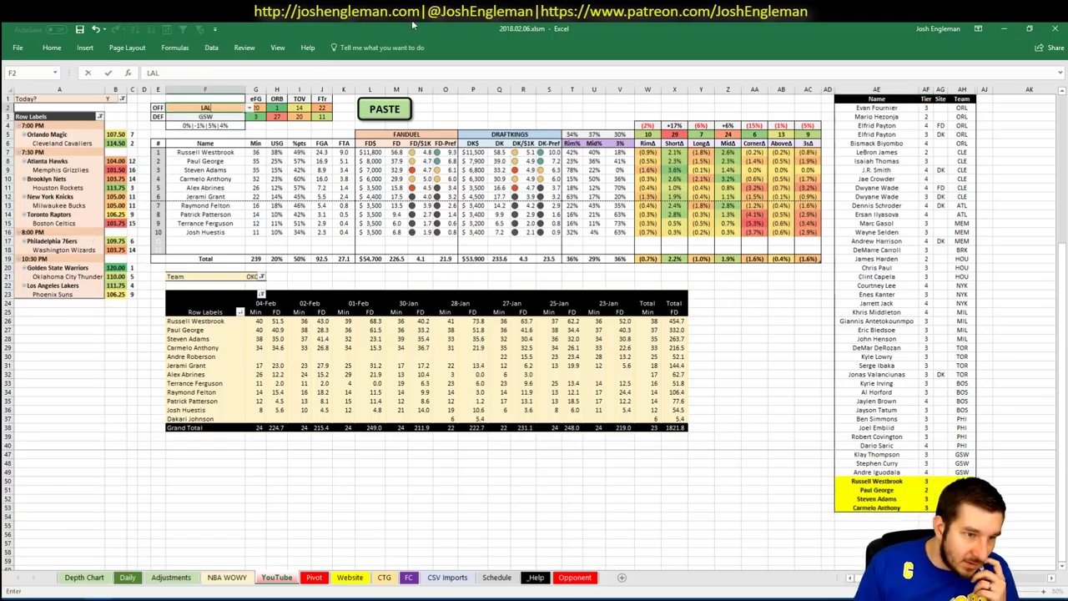
pyautogui.press('Return')
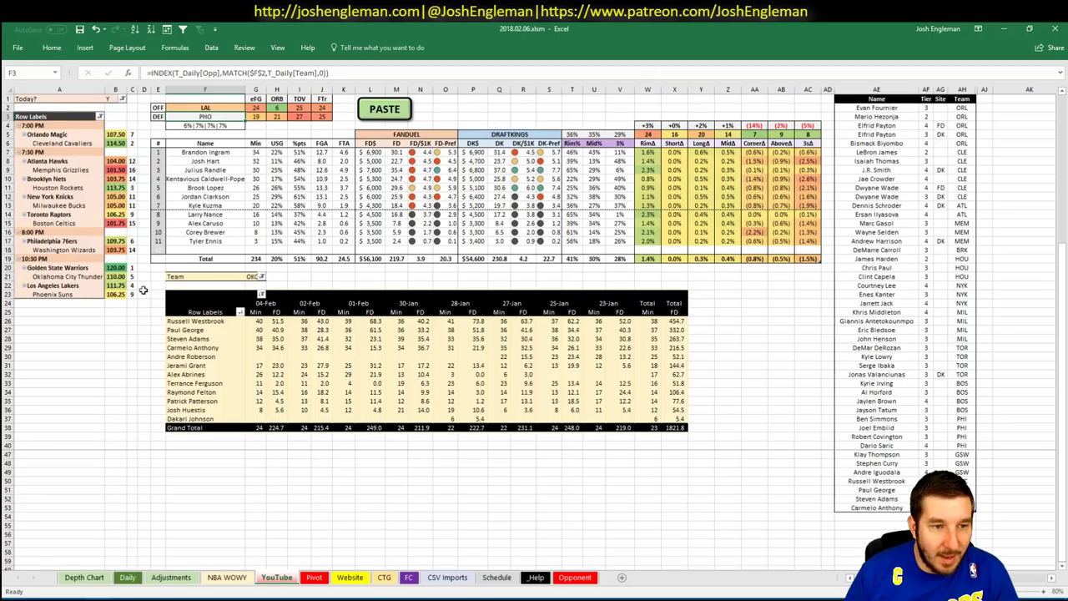
# - Filter the game log pivot table to team LAL
pyautogui.click(103, 313)
pyautogui.click(120, 310)
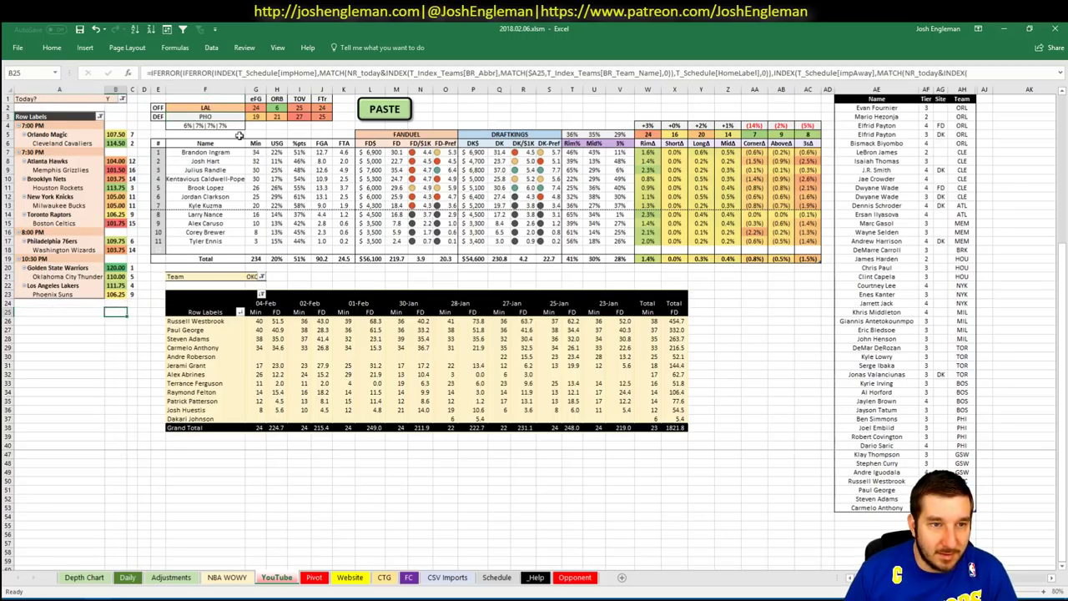
pyautogui.click(768, 398)
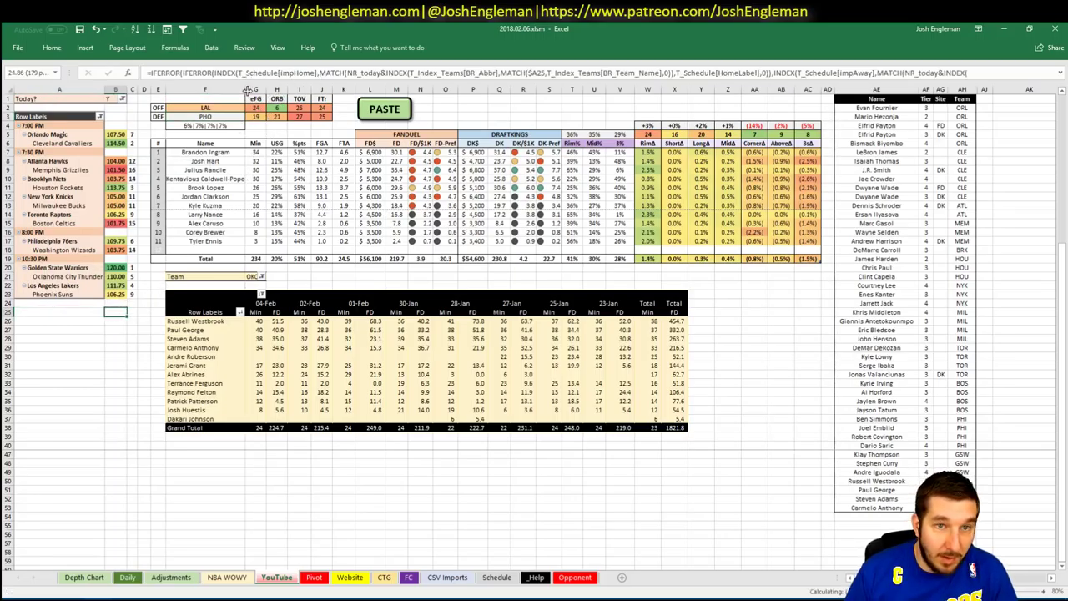
pyautogui.click(881, 473)
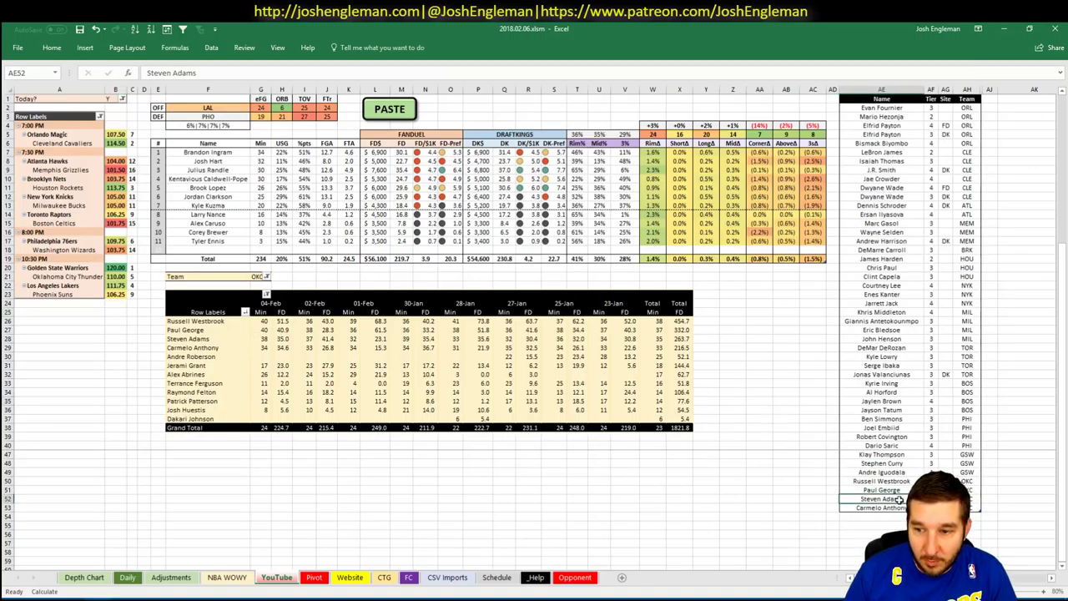
pyautogui.click(886, 493)
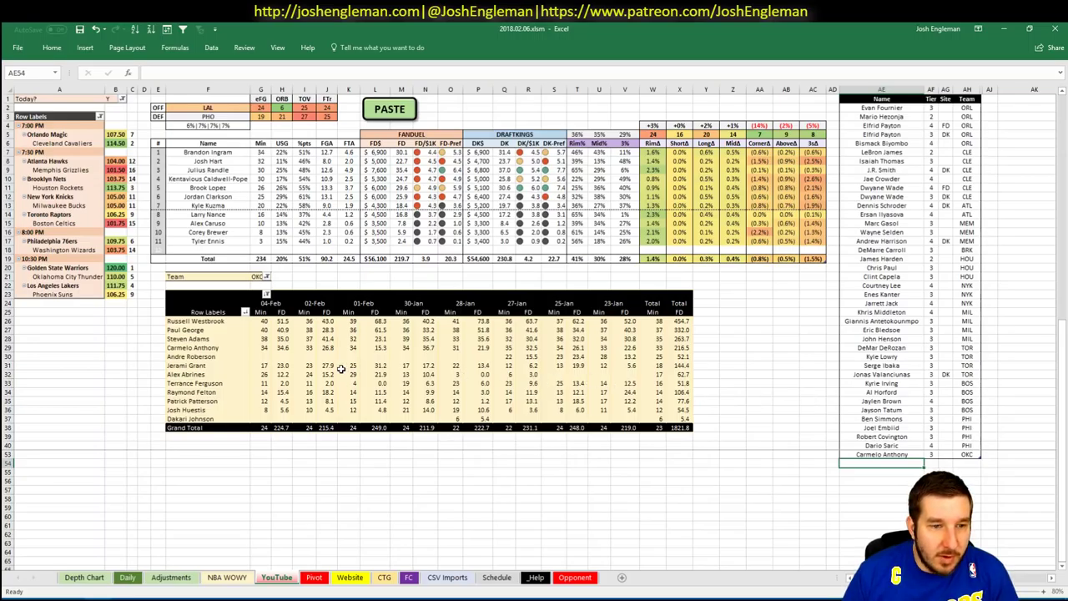
pyautogui.click(259, 276)
pyautogui.write('LAL')
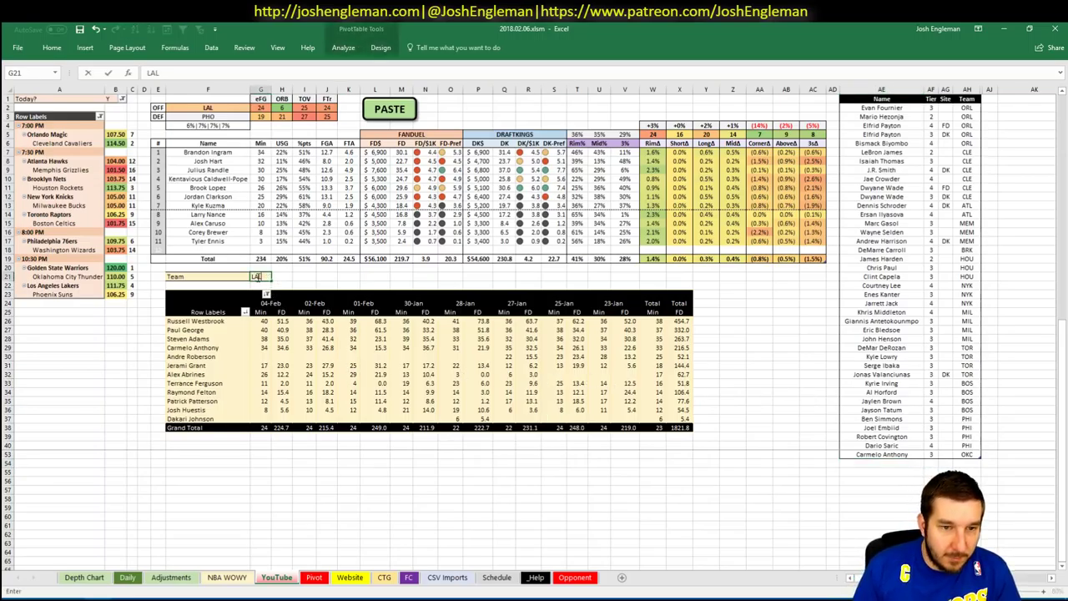
pyautogui.press('Return')
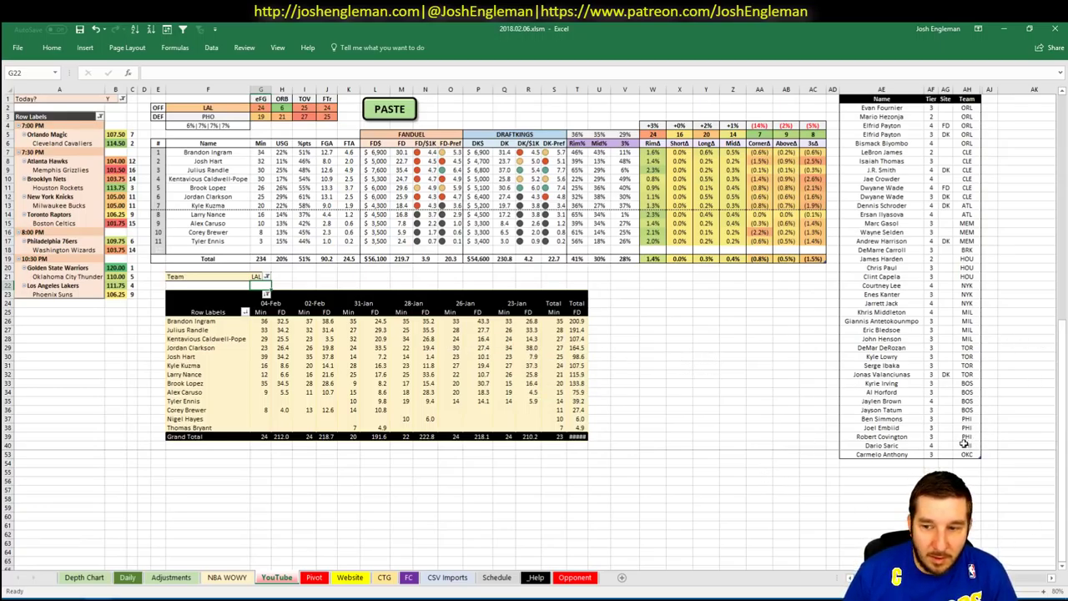
# - Add Brandon Ingram with tier 3 below Carmelo Anthony in the player list
pyautogui.click(883, 461)
pyautogui.write('Brandon Ingram')
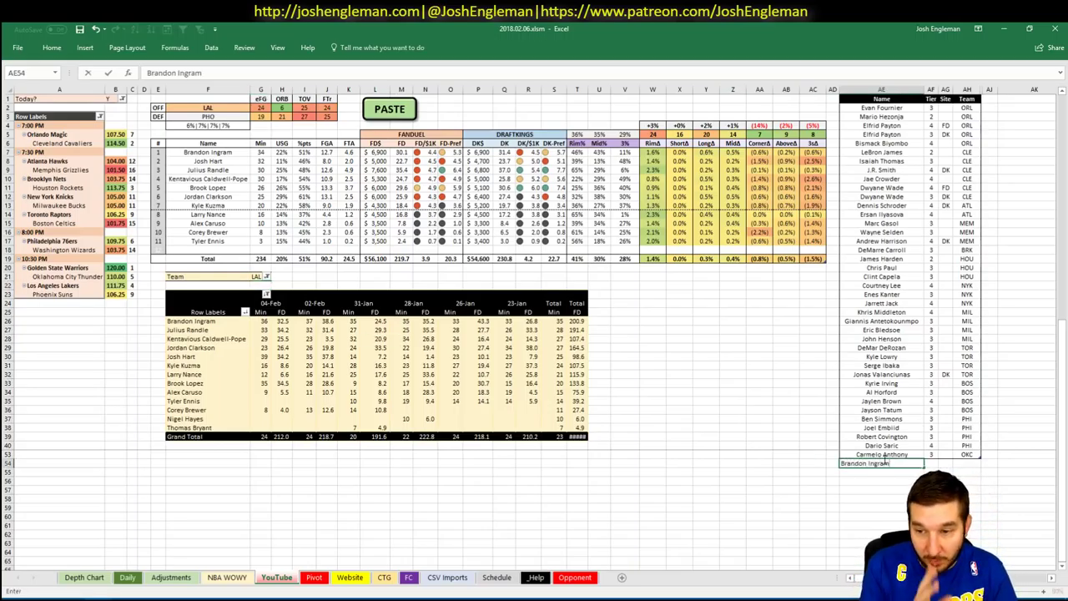
pyautogui.press('Tab')
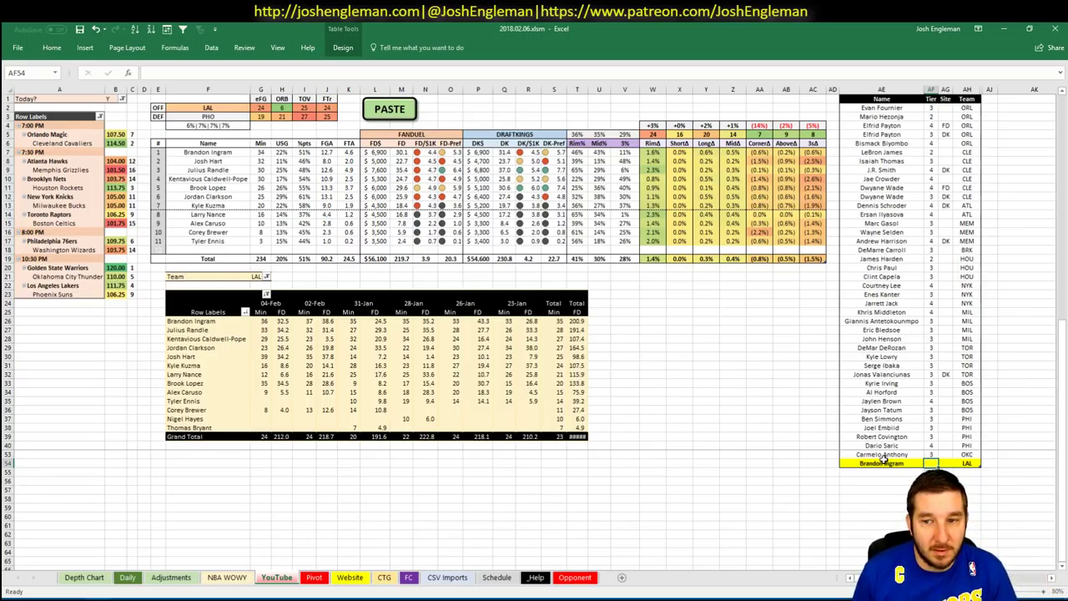
pyautogui.write('3')
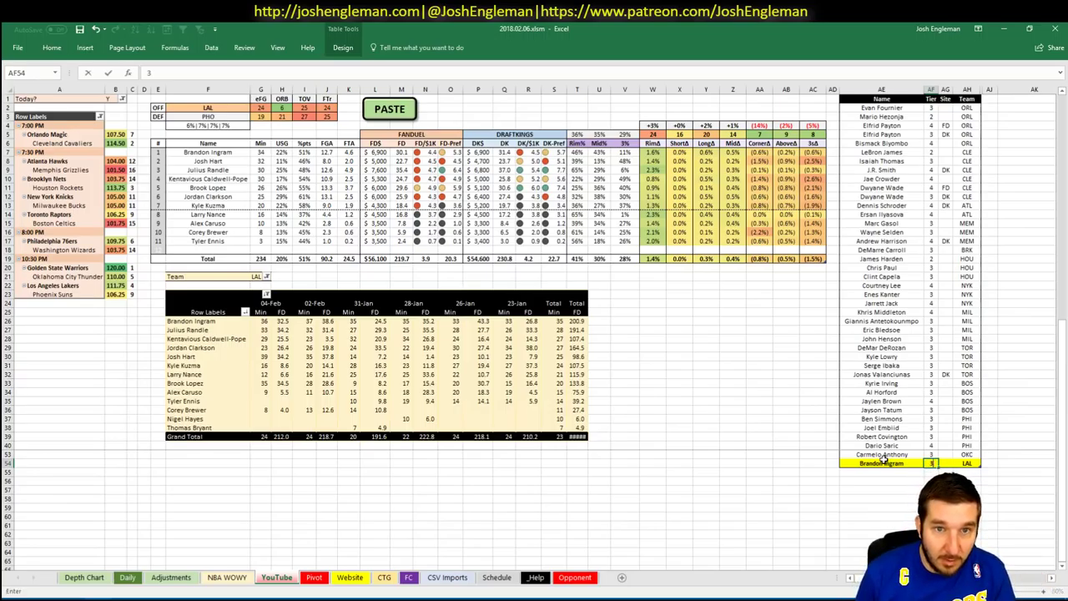
pyautogui.press('Return')
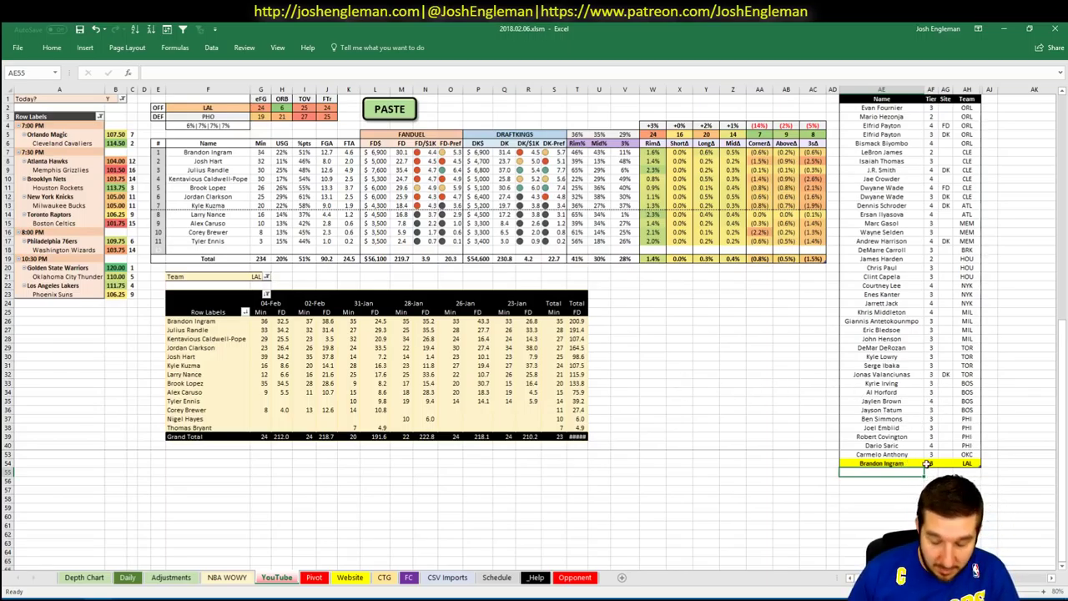
# - Add Josh Hart with tier 3 below Brandon Ingram in the player list
pyautogui.write('Josh')
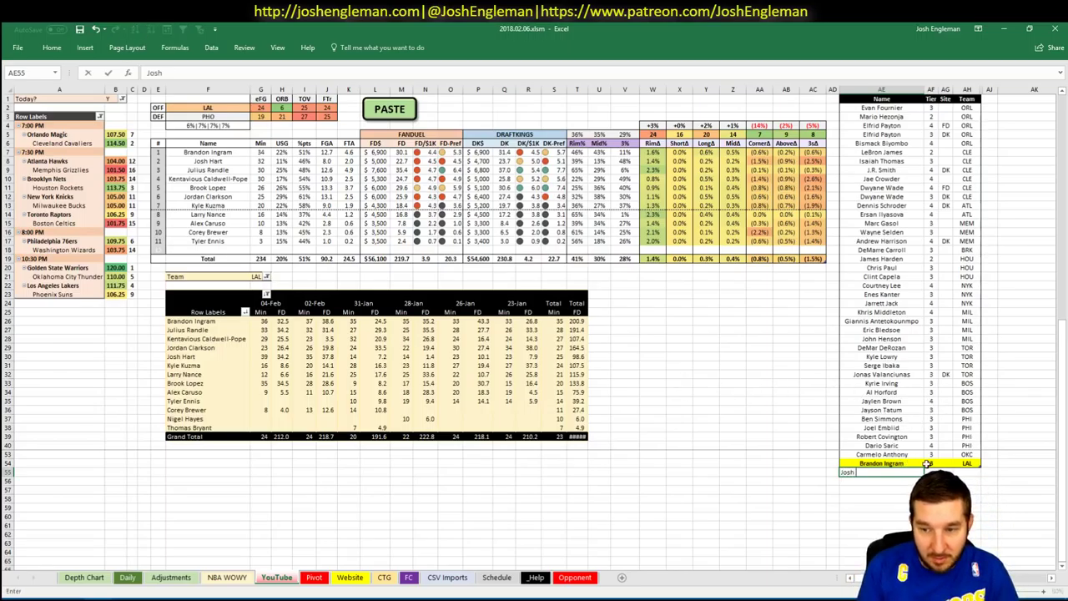
pyautogui.write(' Hart')
pyautogui.press('Return')
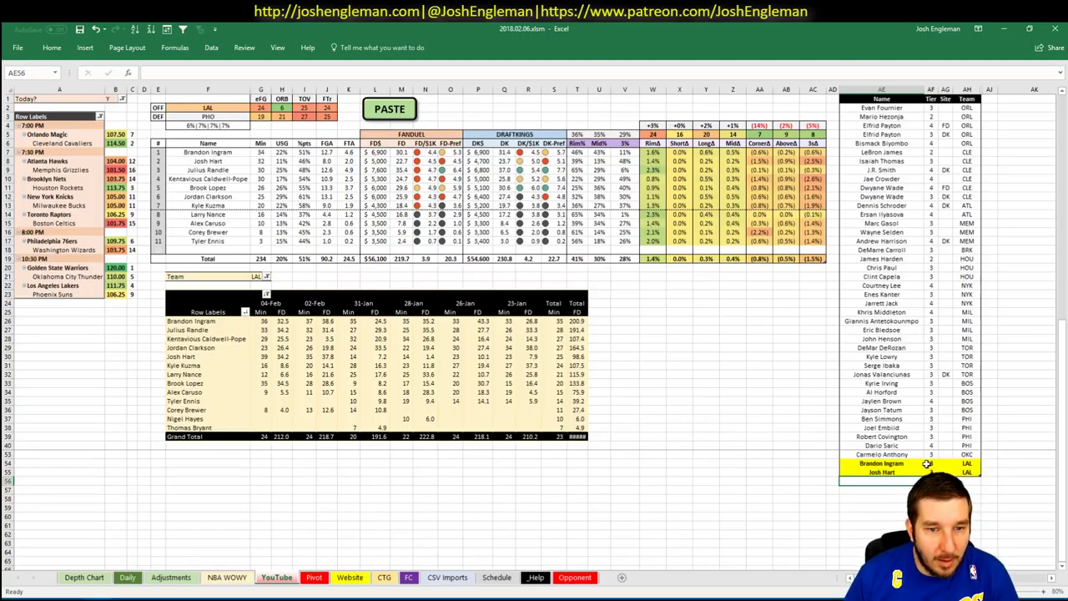
# - Add Julius Randle twice below Josh Hart, with tier 4 for site FD and tier 3 for site DK
pyautogui.write('Julius Rand')
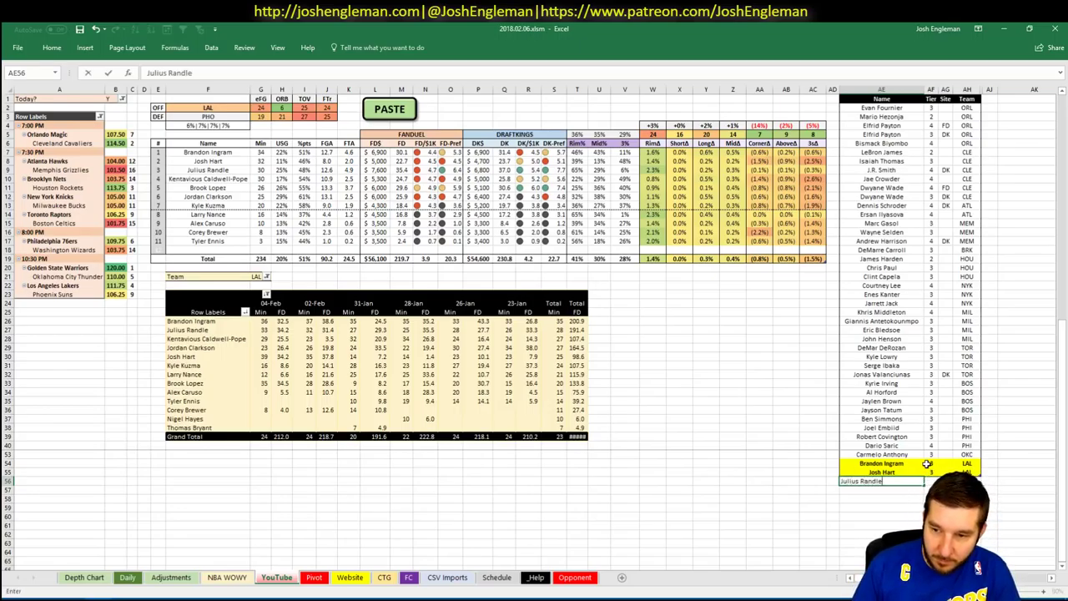
pyautogui.write('le')
pyautogui.press('Return')
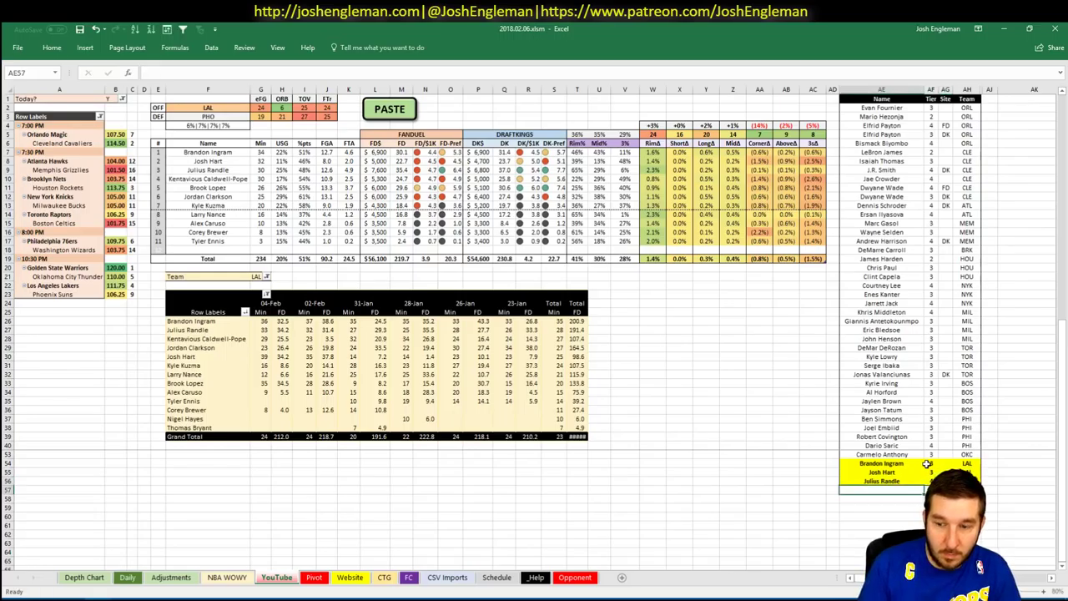
pyautogui.write('Julius Randle')
pyautogui.press('Tab')
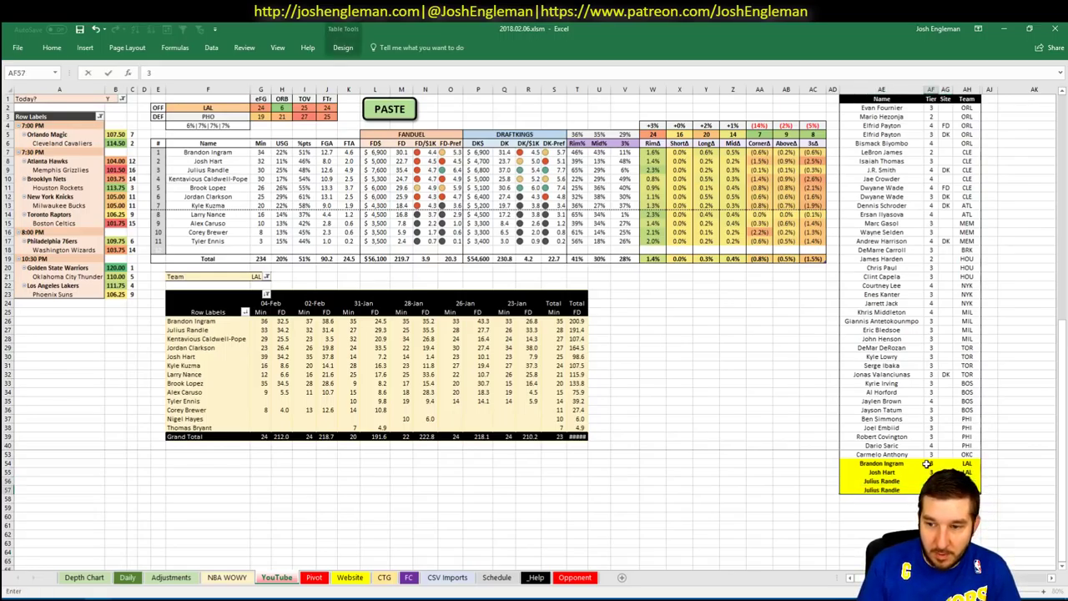
pyautogui.press('Tab')
pyautogui.write('DK')
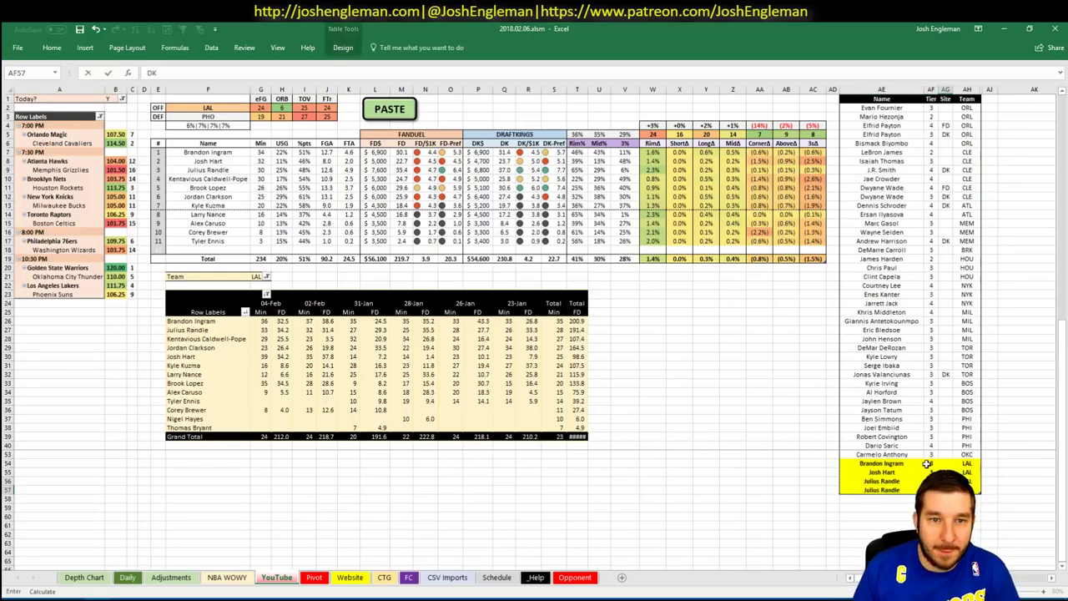
pyautogui.press('Return')
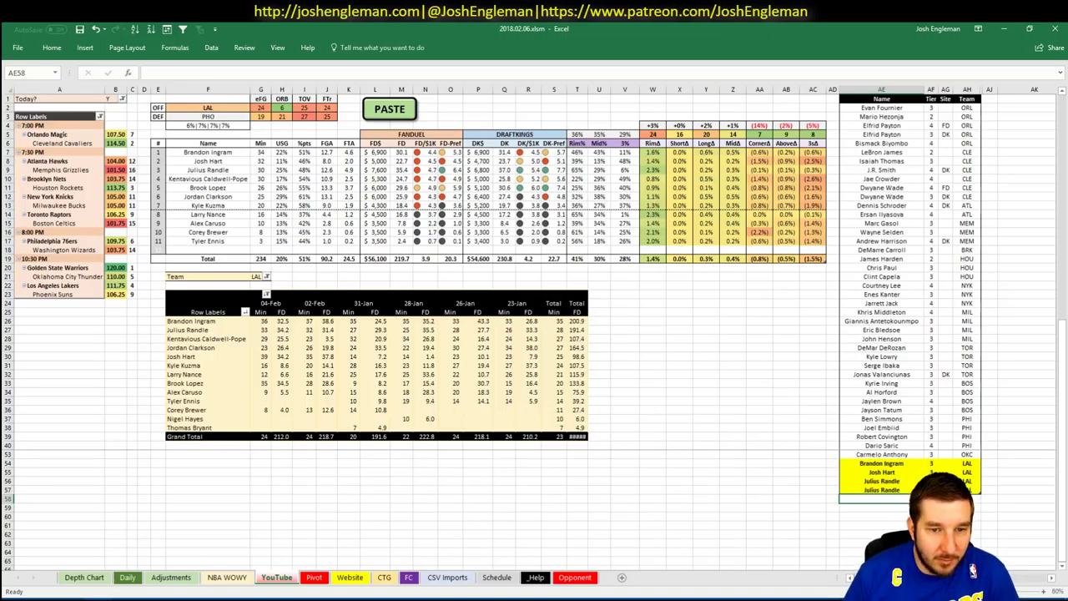
# - Add Kentavious Caldwell-Pope with tier 4 below the Julius Randle rows in the player list
pyautogui.write('Kentavious')
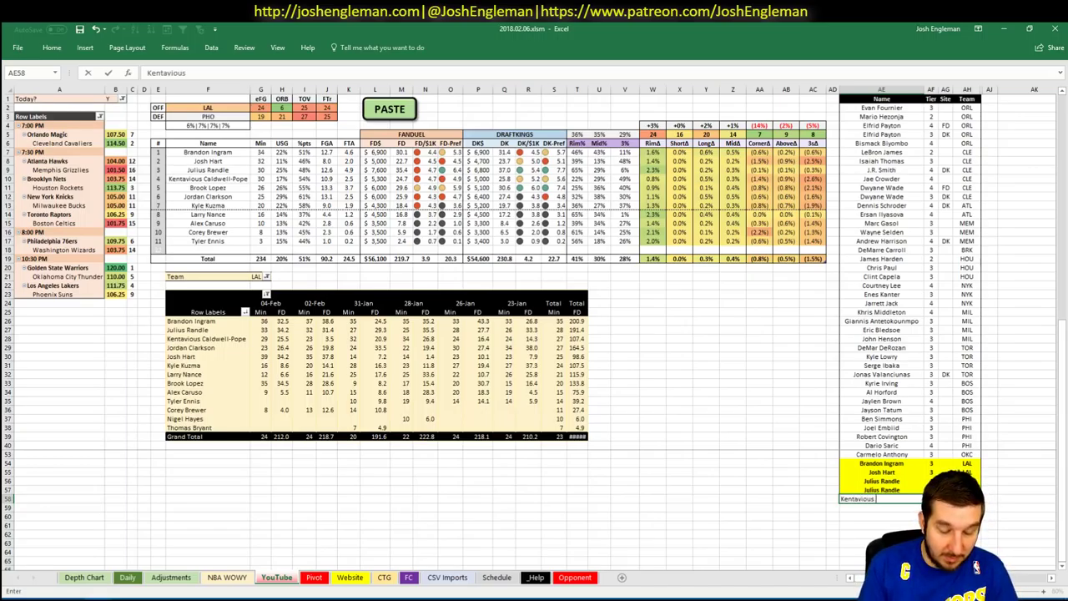
pyautogui.write(' Caldwell')
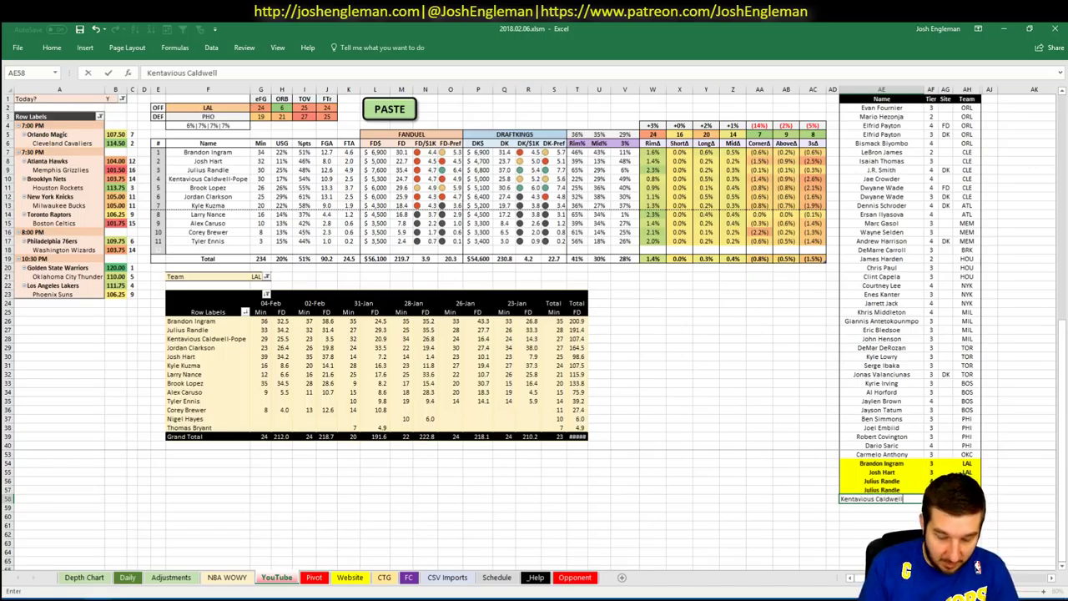
pyautogui.write('-Pope')
pyautogui.press('Tab')
pyautogui.write('4')
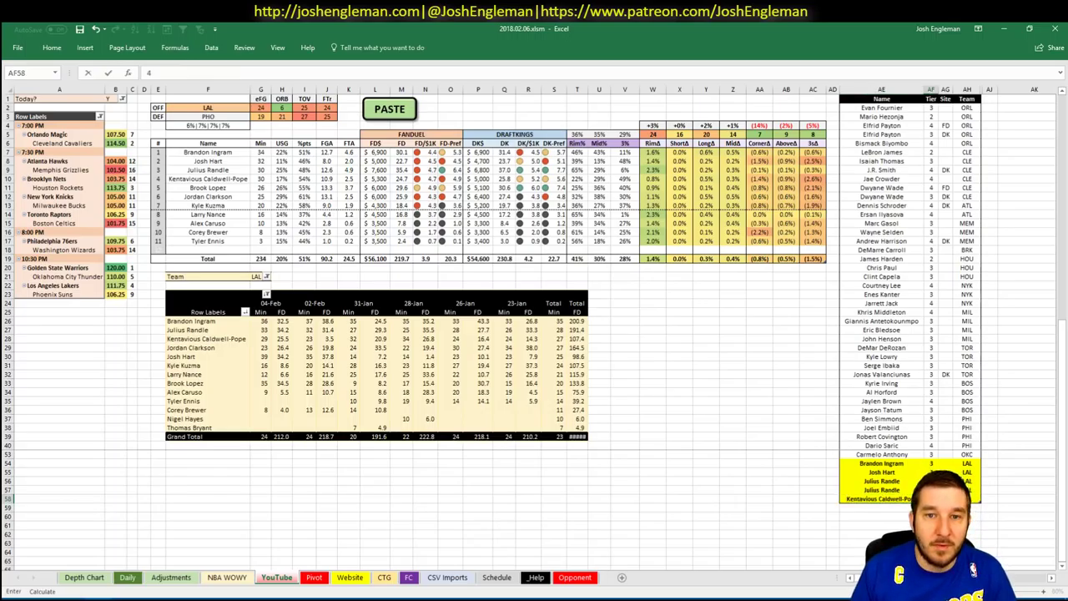
pyautogui.press('Return')
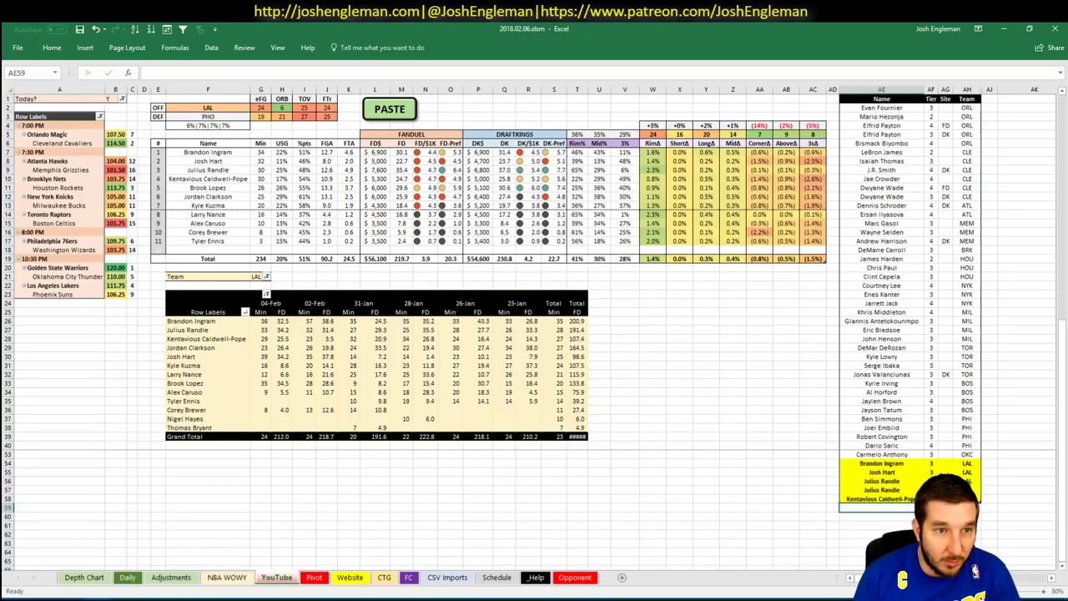
# - Add Brook Lopez twice below Kentavious Caldwell-Pope, with tier 3 for site FD and tier 2 for site DK
pyautogui.write('Brook Lope')
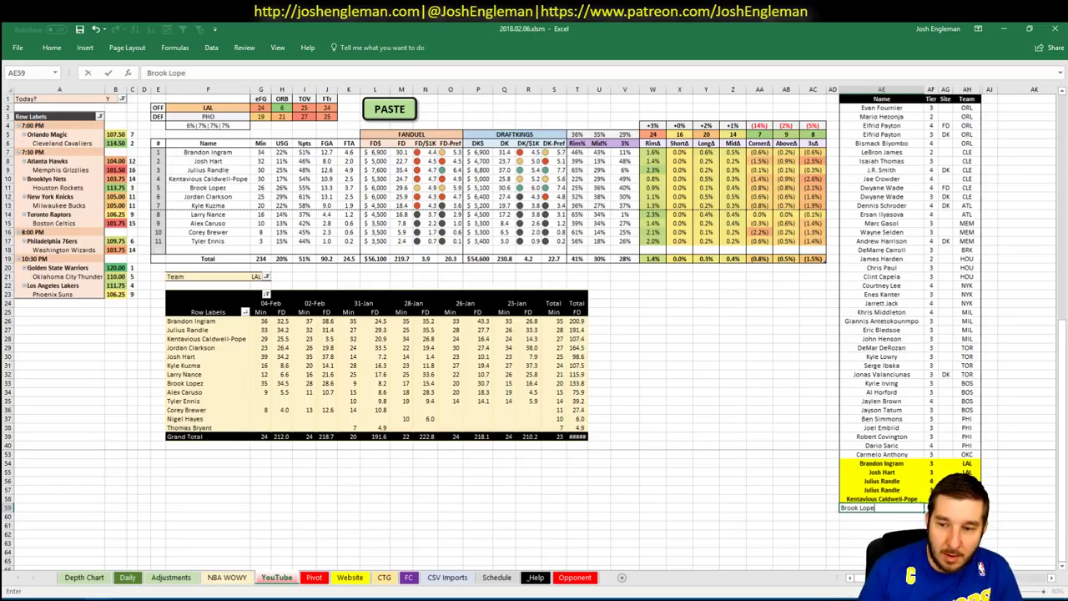
pyautogui.write('z')
pyautogui.press('Return')
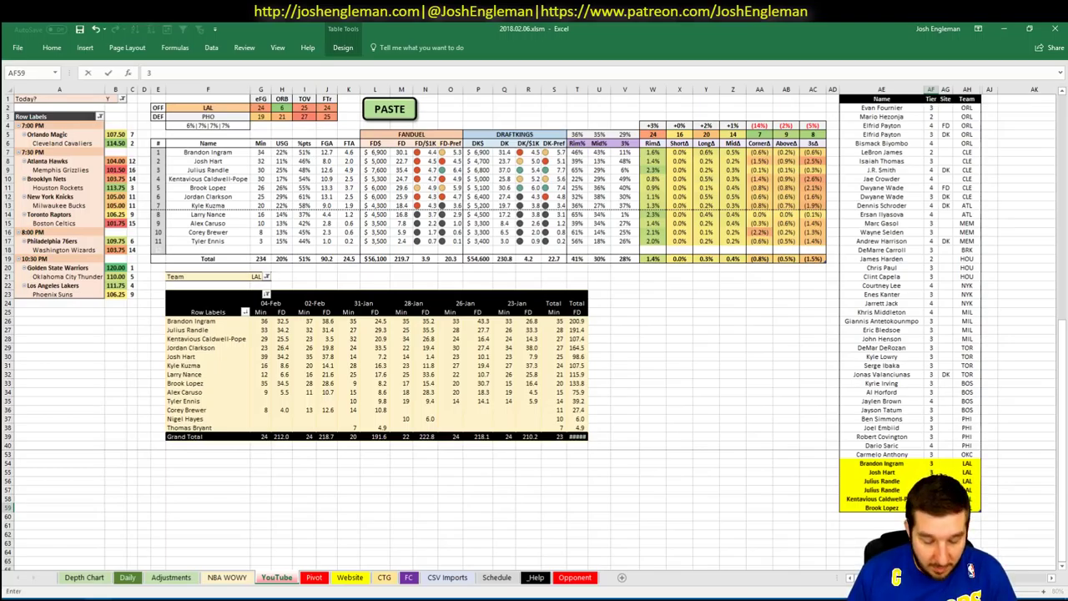
pyautogui.write('Brook Lopez')
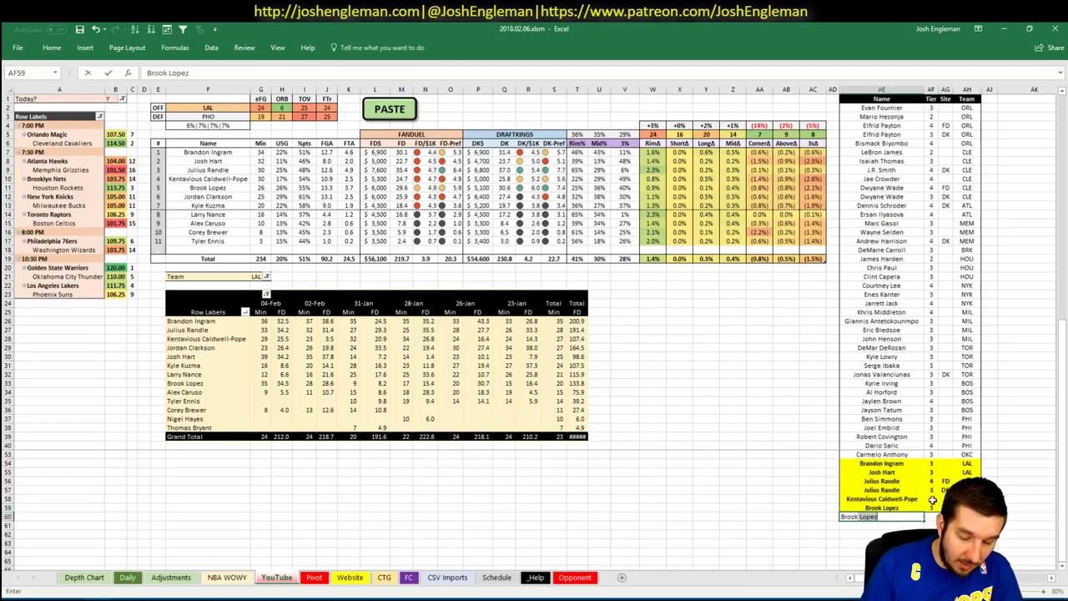
pyautogui.press('Tab')
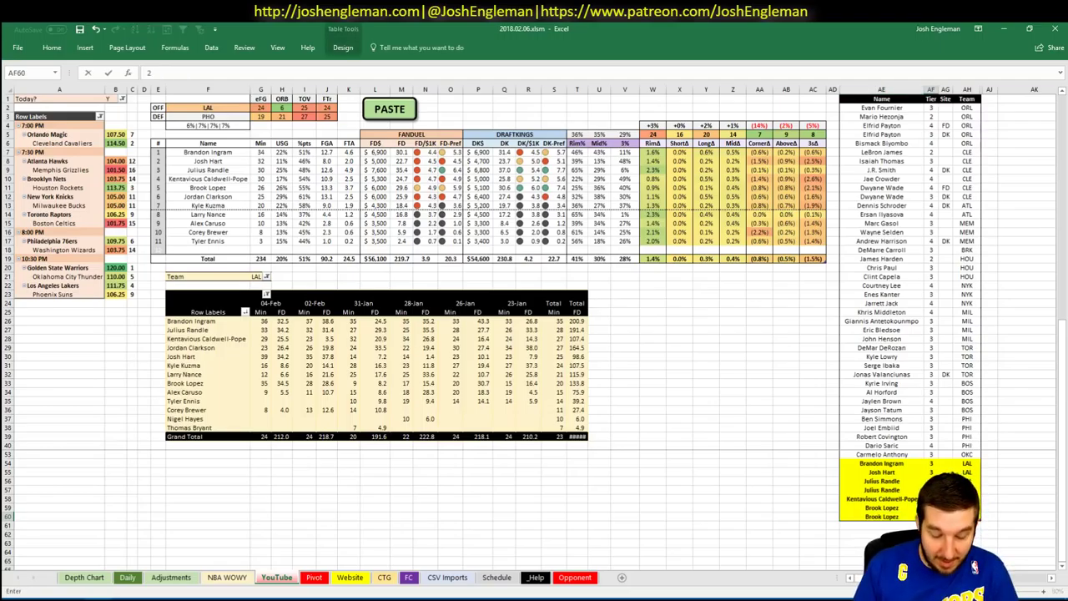
pyautogui.write('DK')
pyautogui.press('Return')
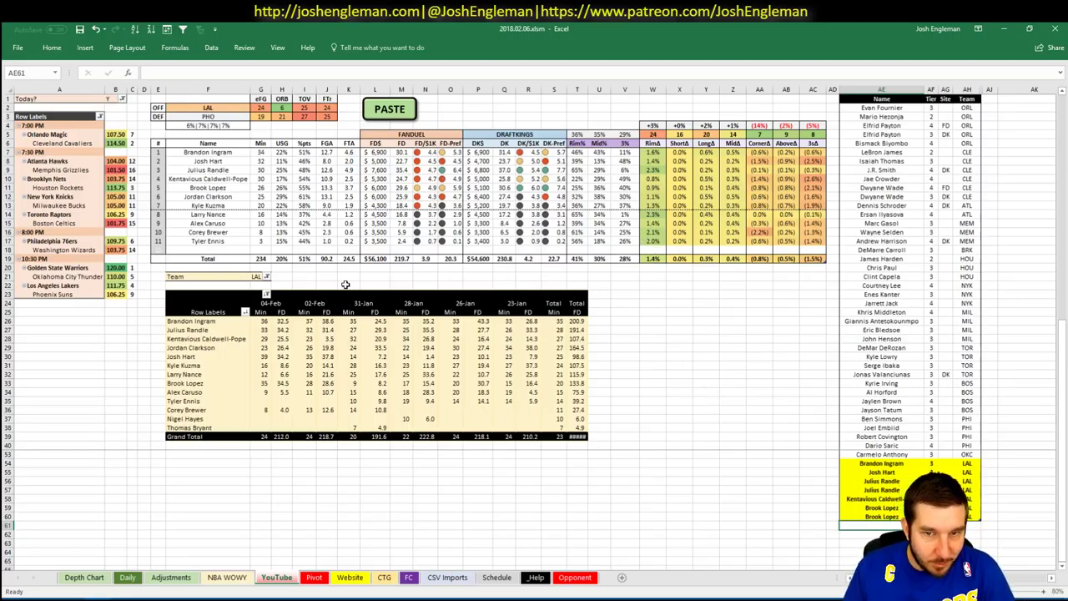
# - Set the offense team of the projection table to PHO
pyautogui.click(213, 110)
pyautogui.write('PHO')
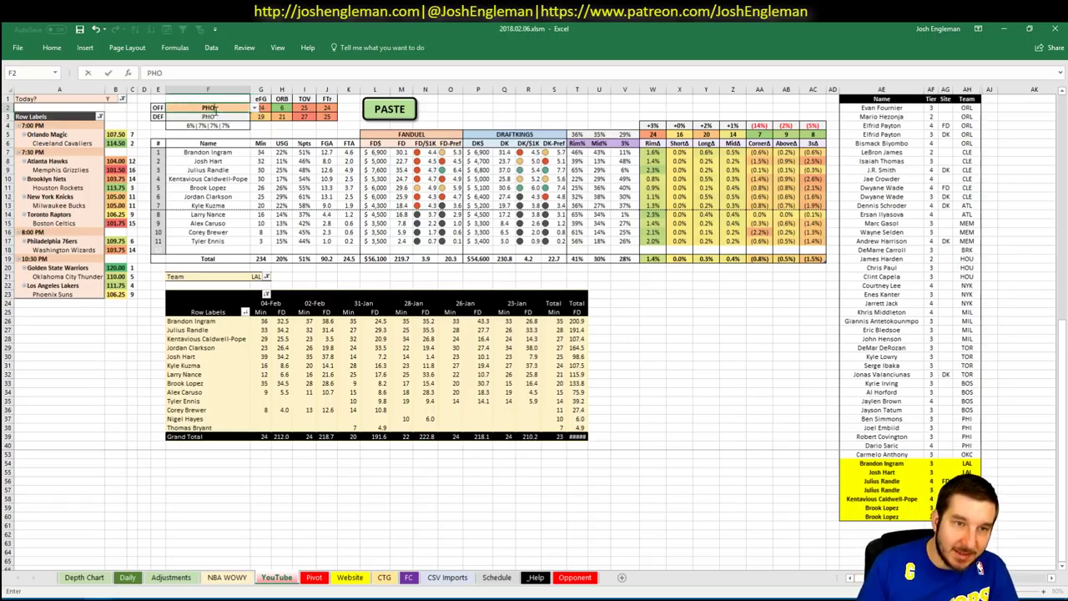
pyautogui.press('Return')
pyautogui.click(707, 377)
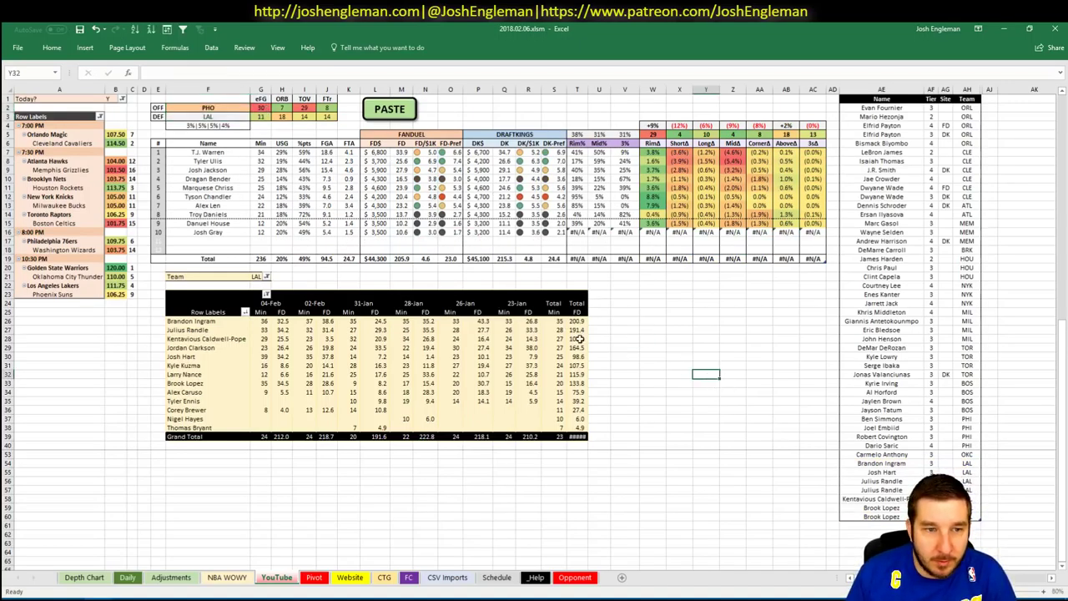
# - Filter the game log pivot table to team PHO and save the workbook
pyautogui.click(266, 276)
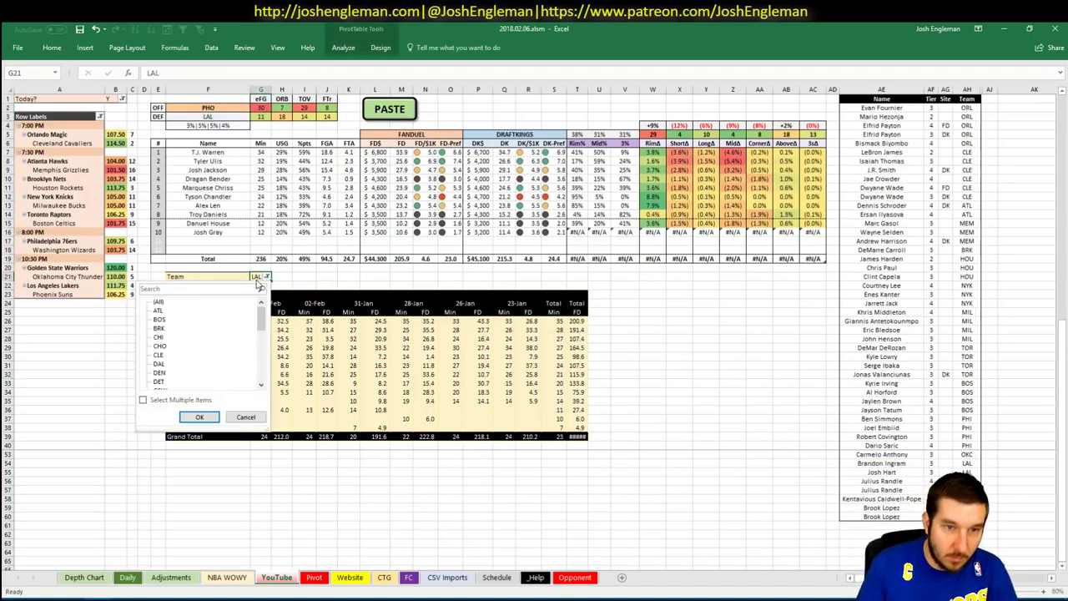
pyautogui.press('Escape')
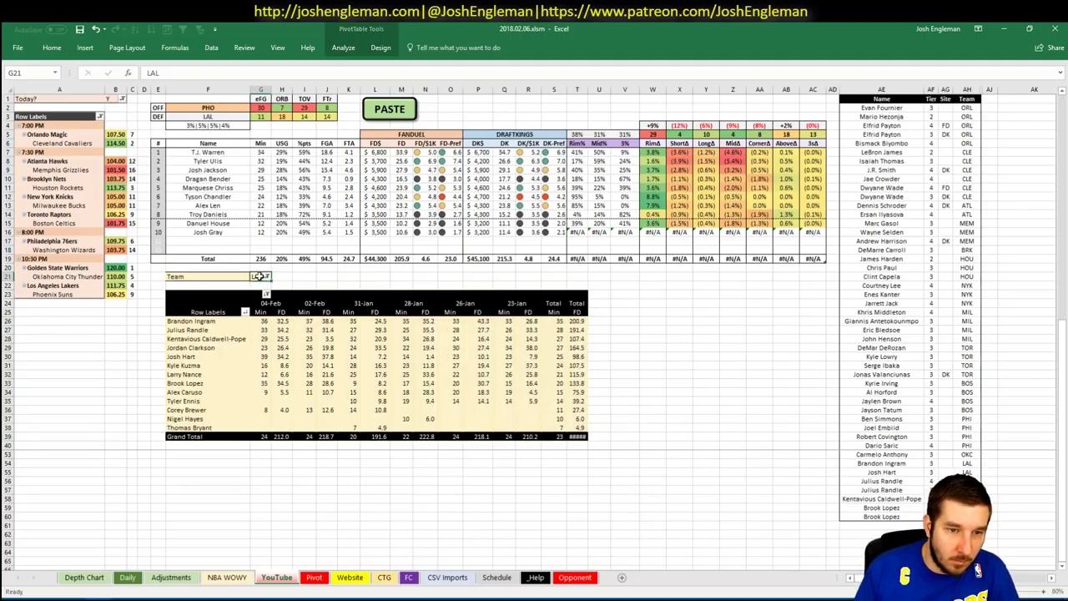
pyautogui.write('PHO')
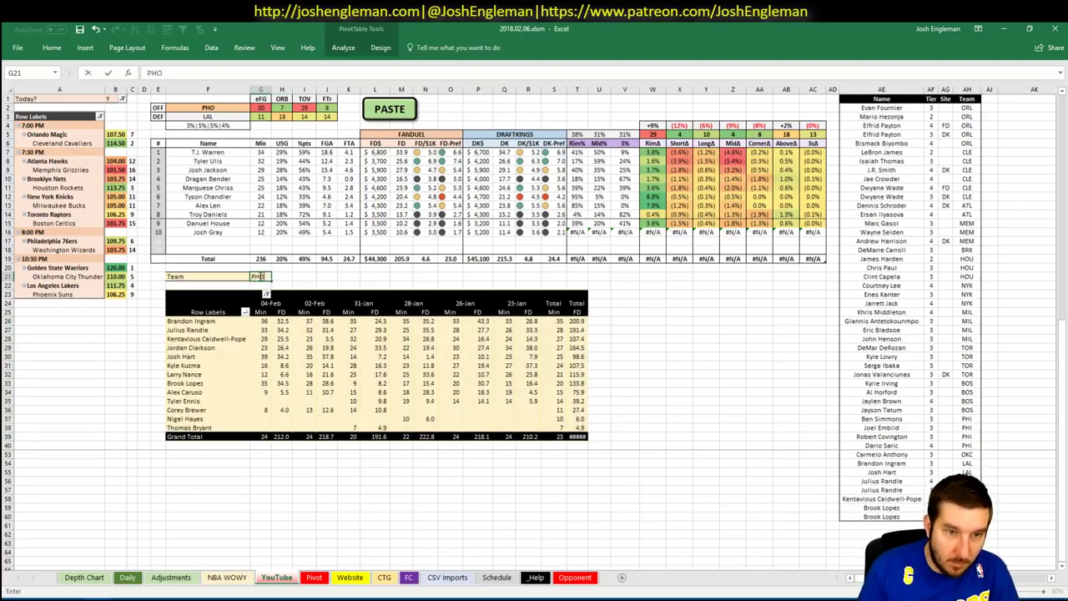
pyautogui.press('Return')
pyautogui.click(80, 30)
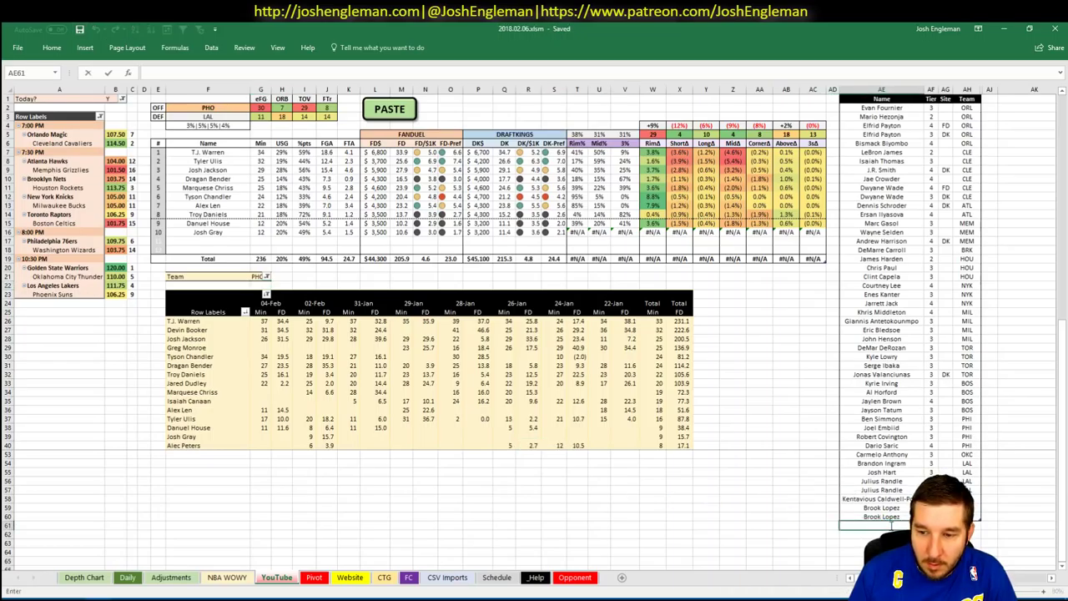
# - Examine T.J. Warren's fantasy points across the recent dates in the PHO game log
pyautogui.click(872, 471)
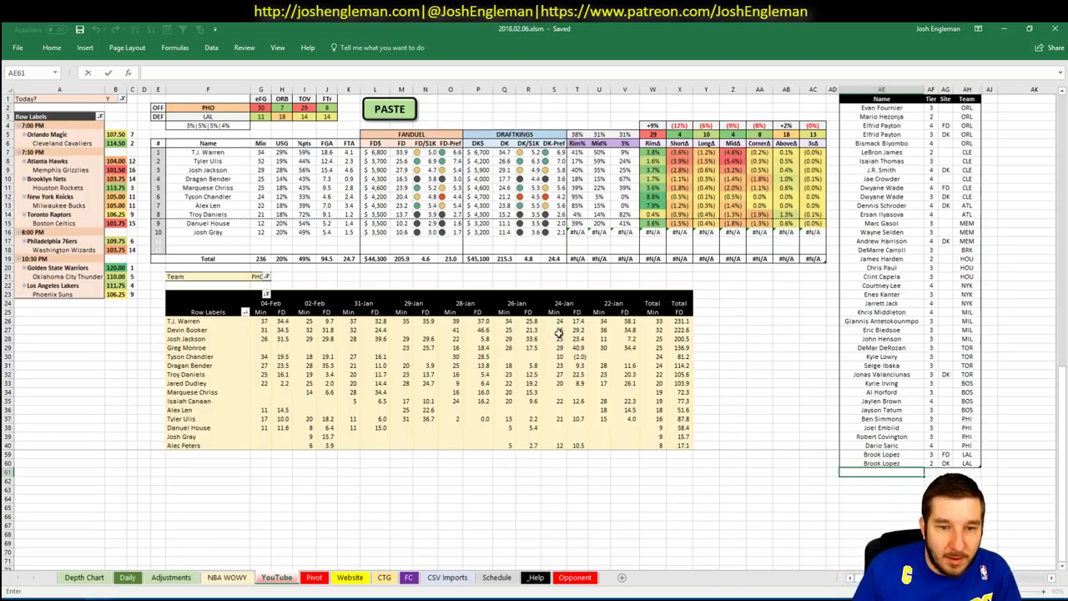
pyautogui.click(328, 321)
pyautogui.click(283, 321)
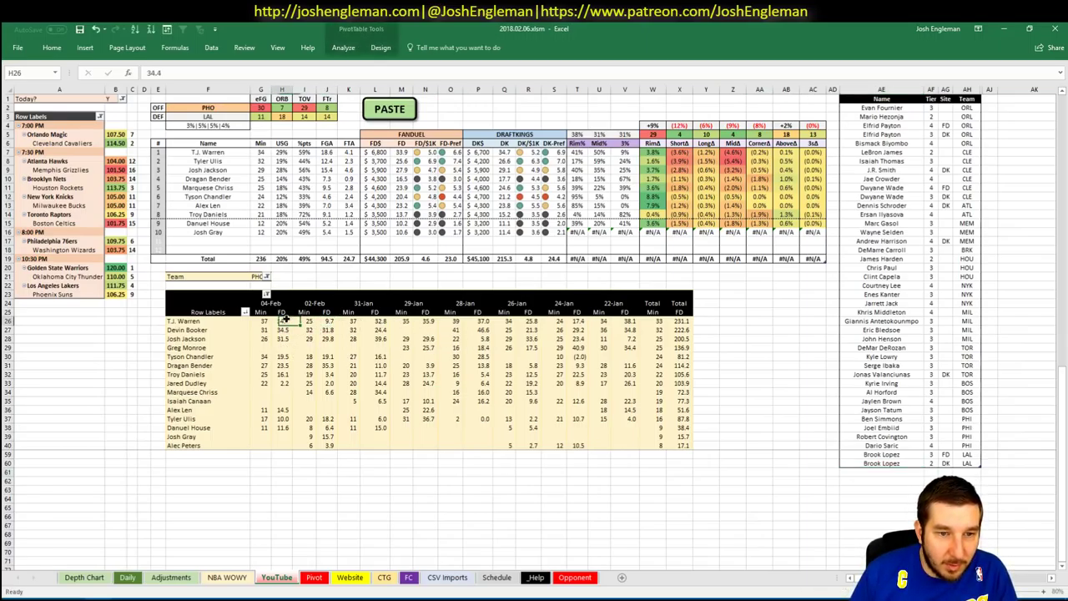
pyautogui.click(377, 323)
pyautogui.click(424, 321)
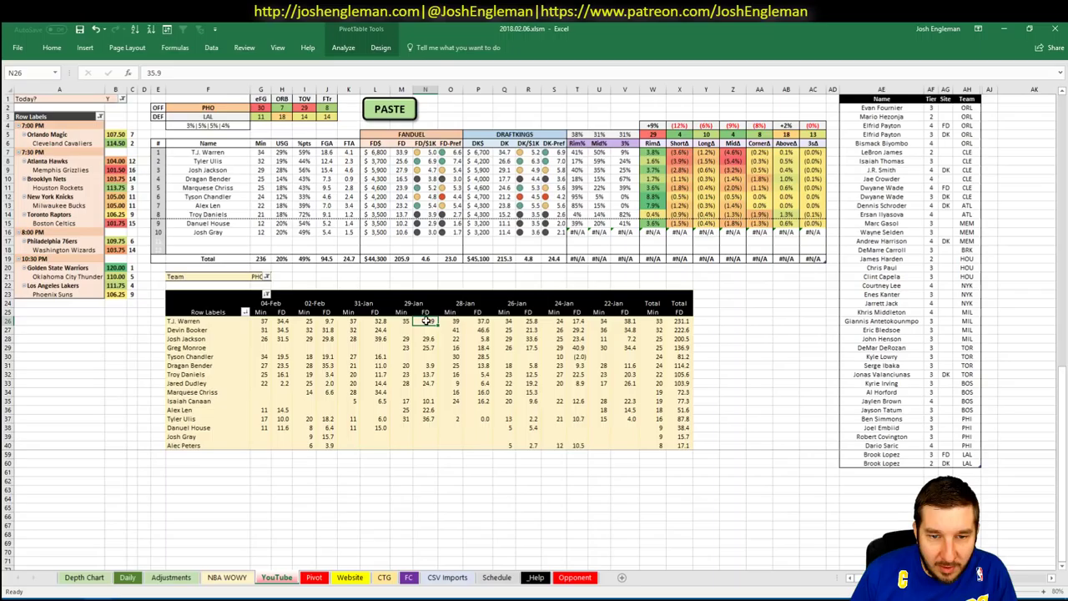
pyautogui.click(489, 321)
# - Add Devin Booker to the player list below the Brook Lopez rows
pyautogui.click(902, 471)
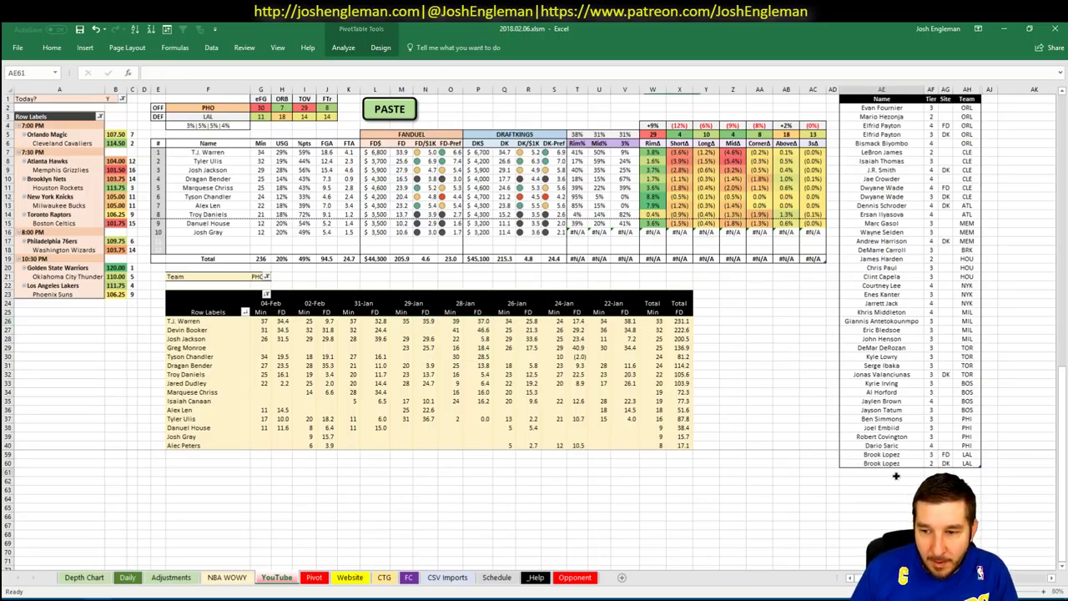
pyautogui.write('Devin Booke')
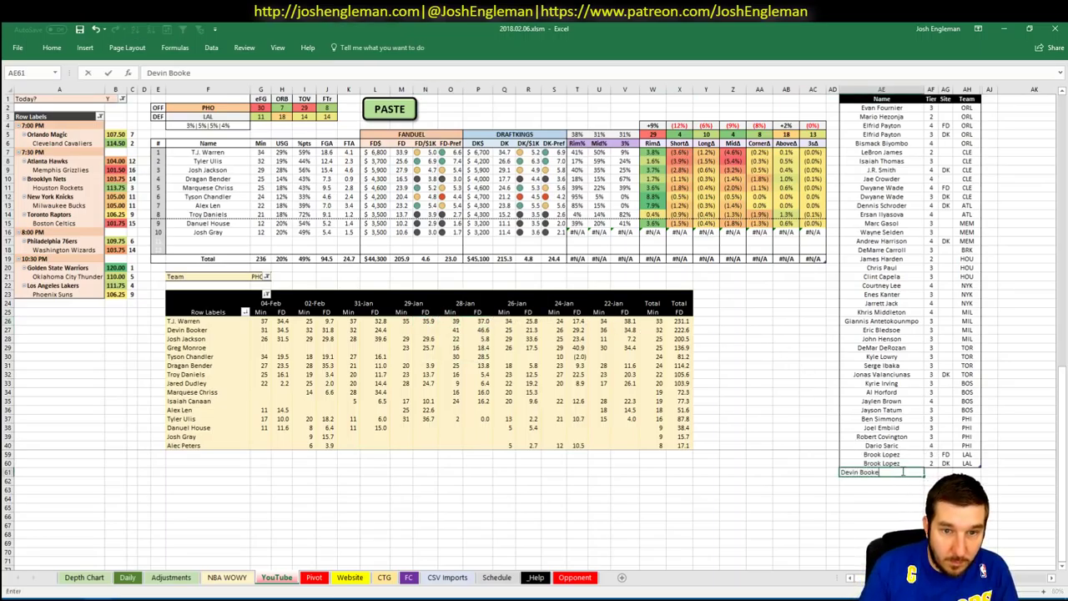
pyautogui.write('r')
pyautogui.press('Return')
# - Replace the Devin Booker entry in the player list with T.J. Warren and give him tier 3
pyautogui.click(902, 471)
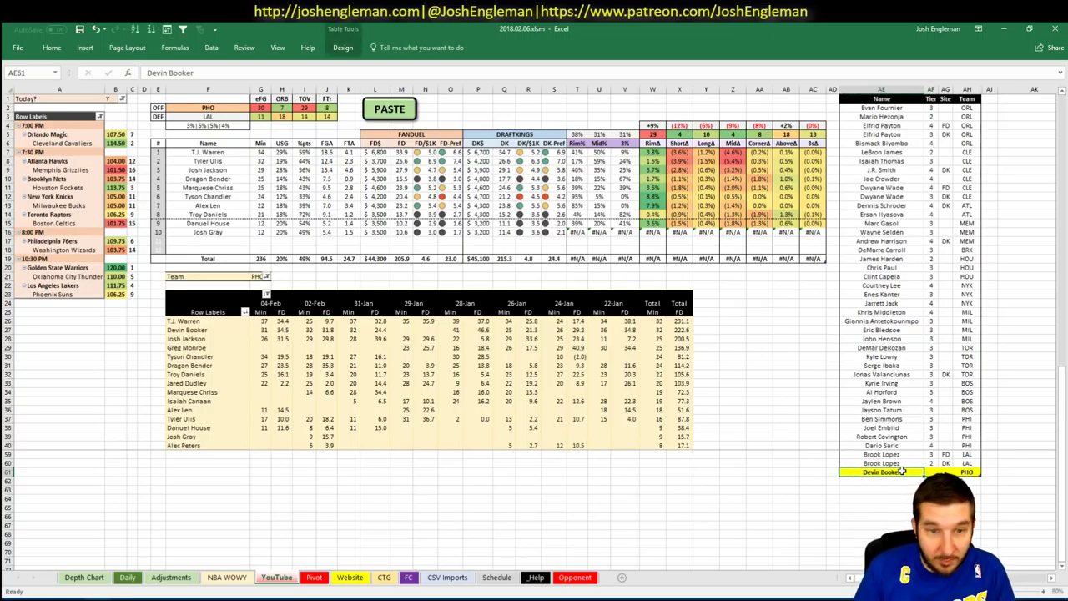
pyautogui.write('T.J. Warren')
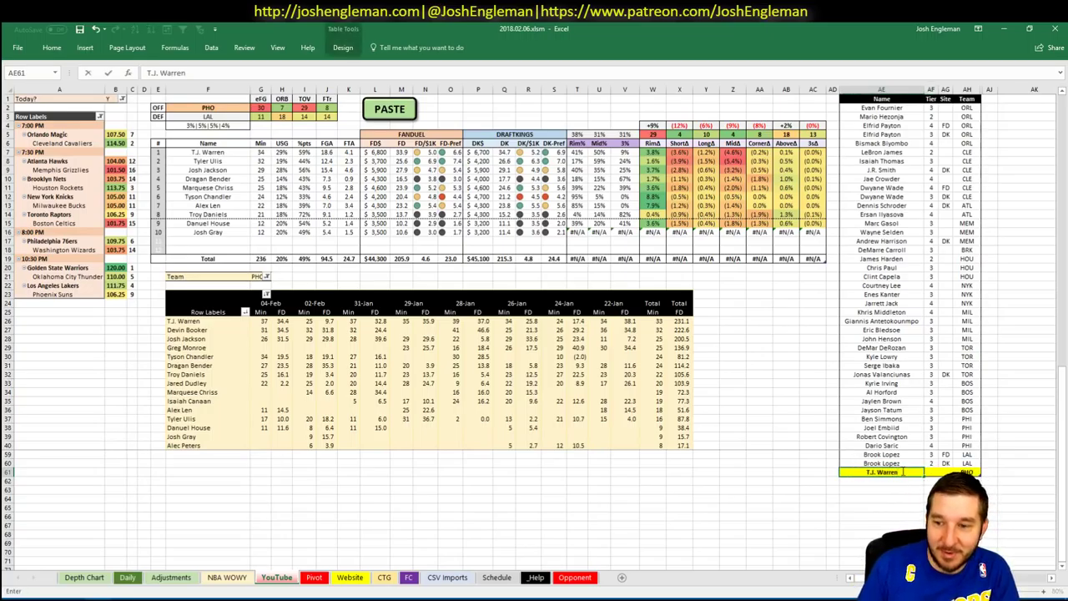
pyautogui.press('Tab')
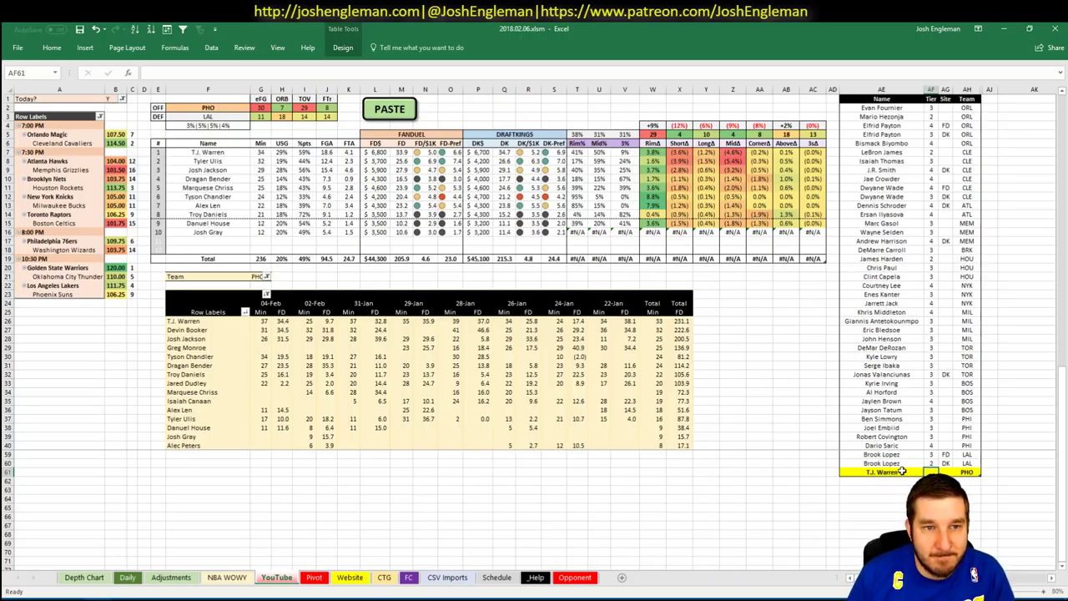
pyautogui.write('3')
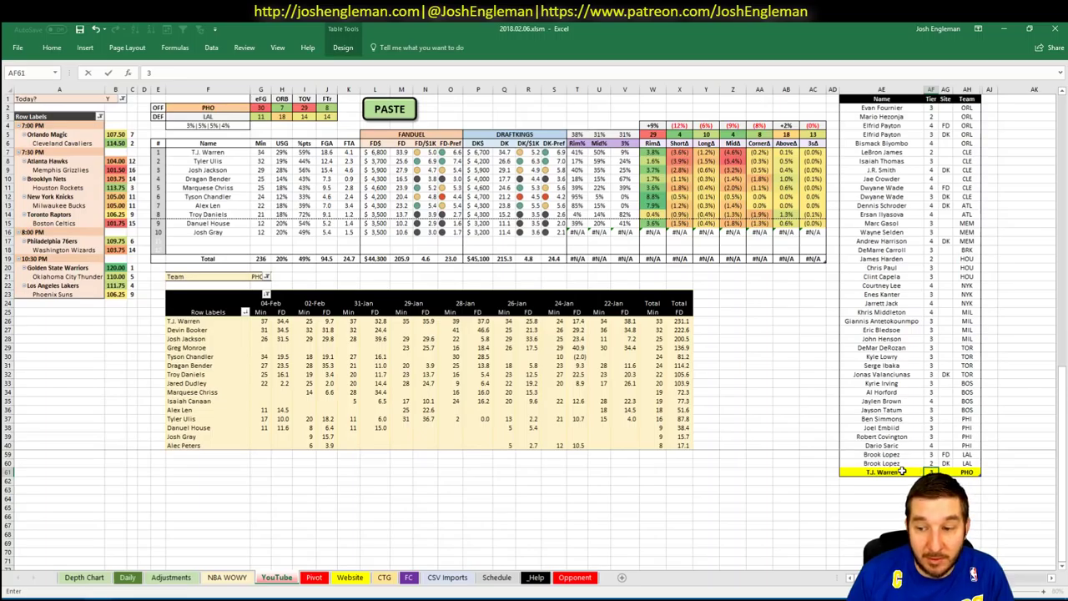
pyautogui.press('Return')
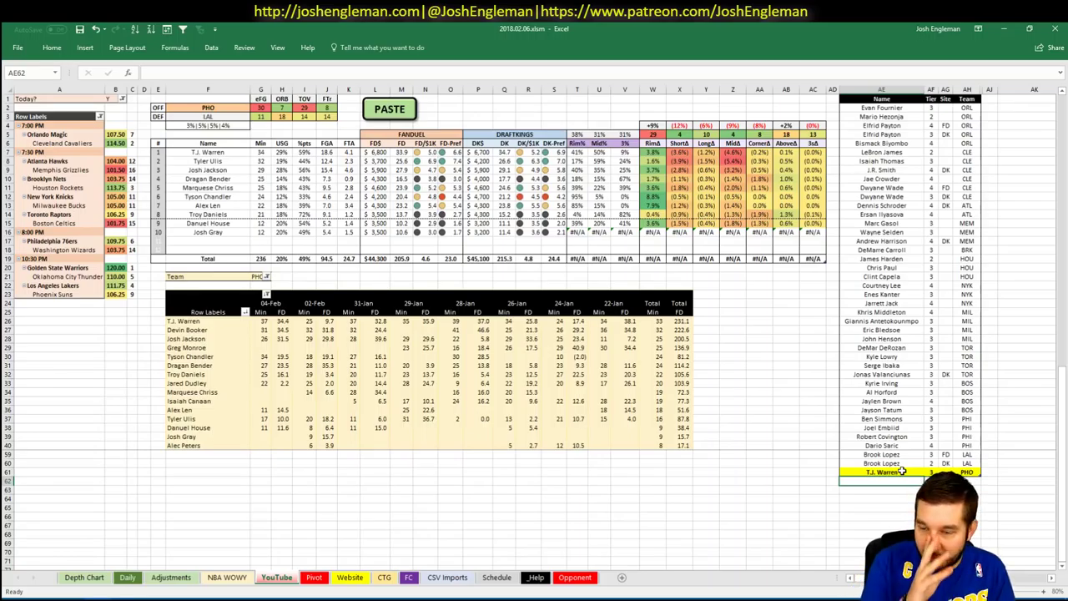
# - Add Tyler Ulis with tier 2 below T.J. Warren in the player list
pyautogui.scroll(2, 902, 471)
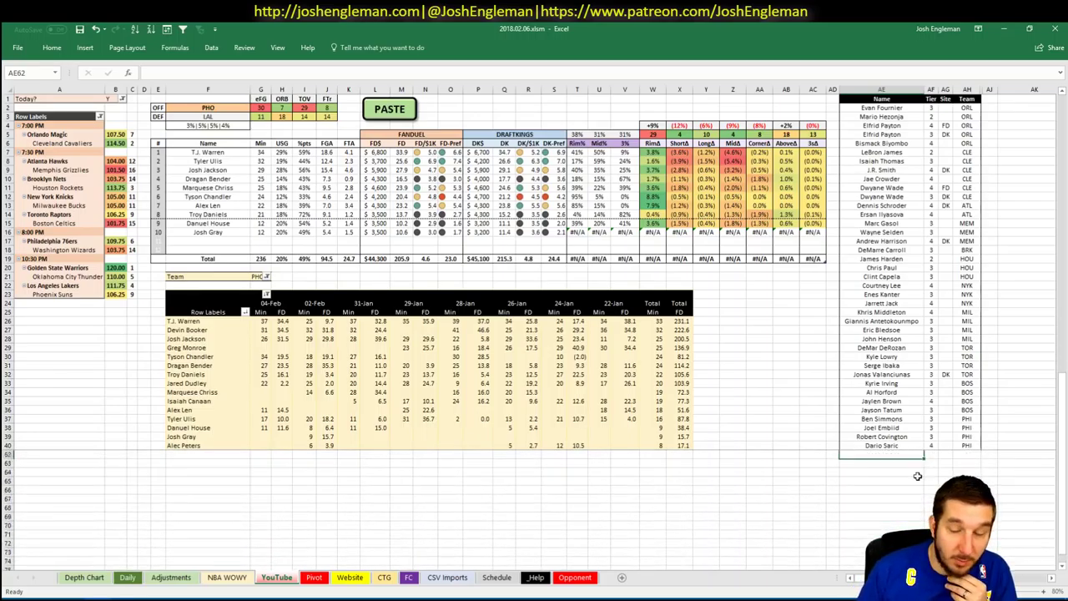
pyautogui.scroll(-2, 921, 477)
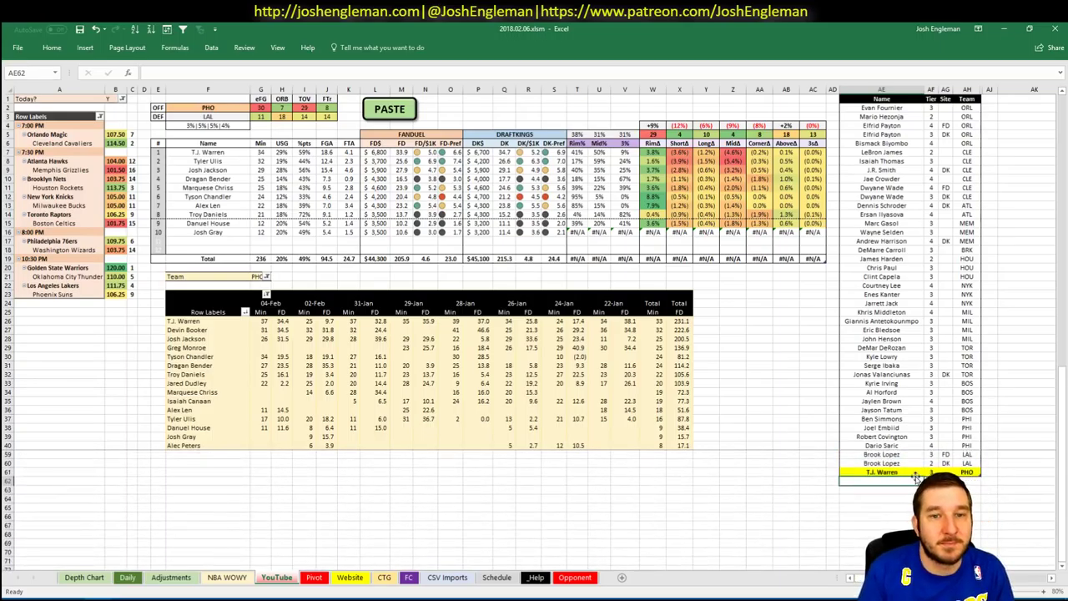
pyautogui.write('Tyler Ulis')
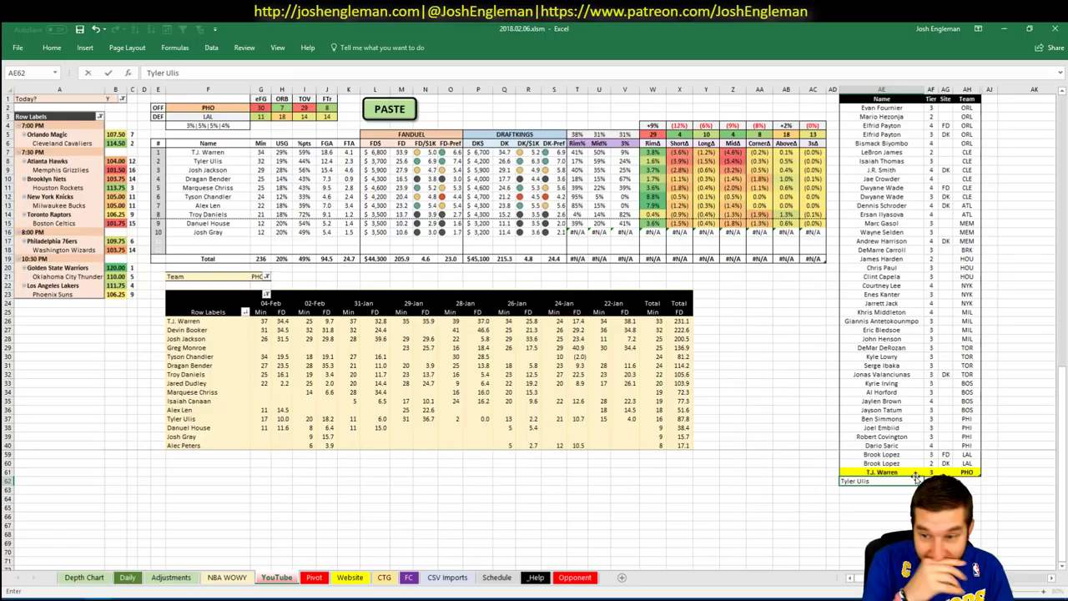
pyautogui.press('Return')
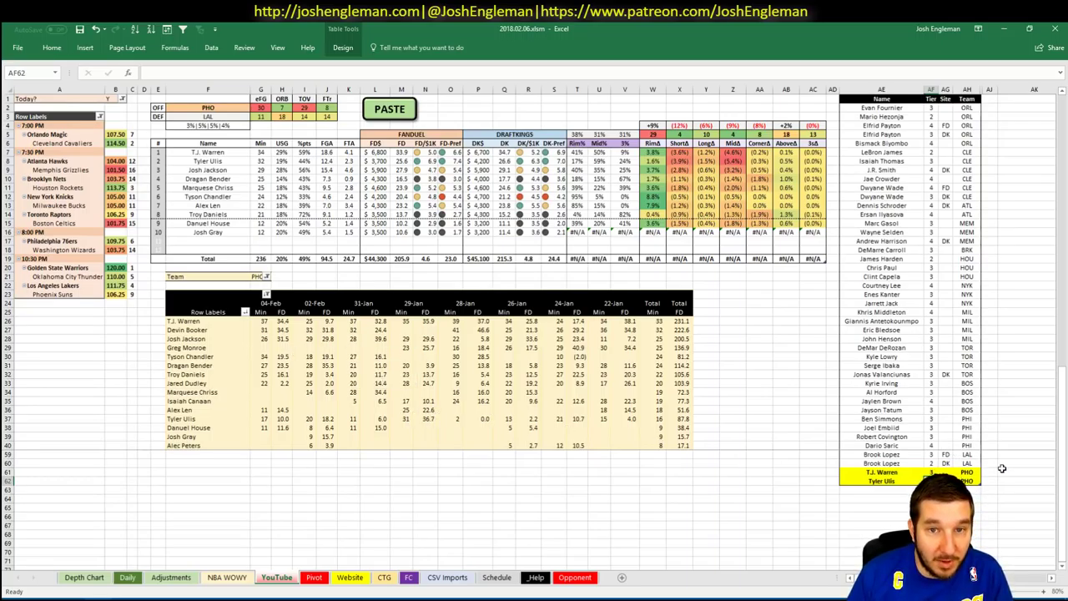
pyautogui.press('Return')
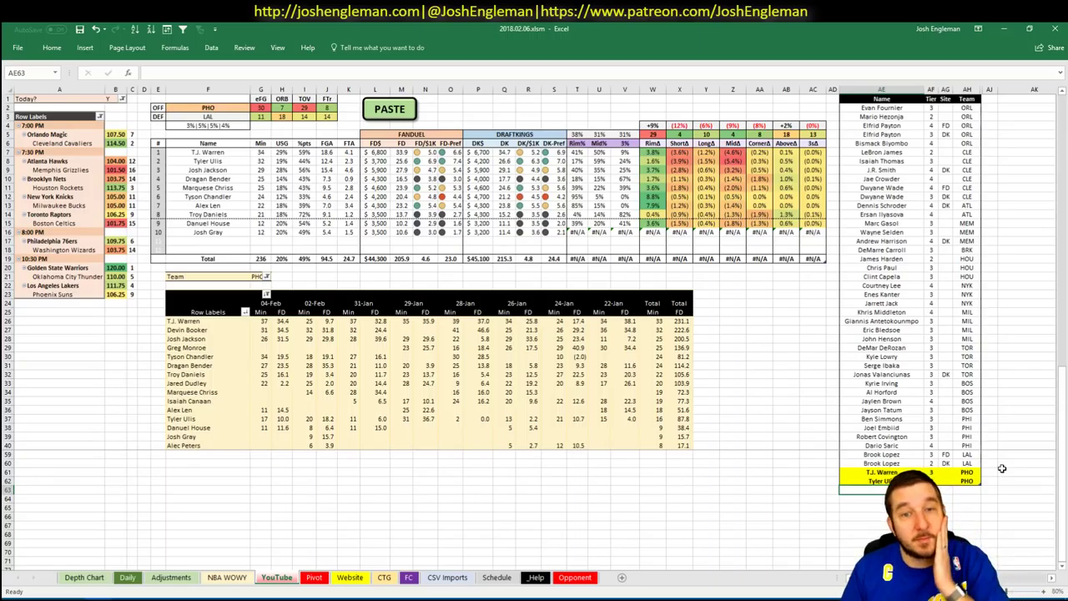
# - Add Josh Jackson with tier 3 below Tyler Ulis in the player list
pyautogui.write('Josh Jackson')
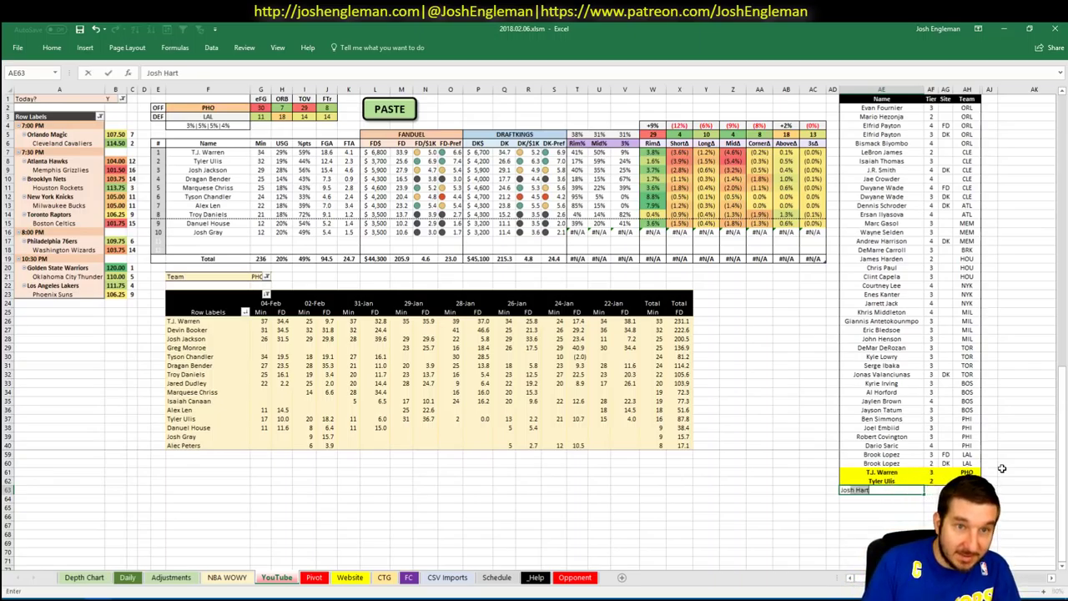
pyautogui.press('Tab')
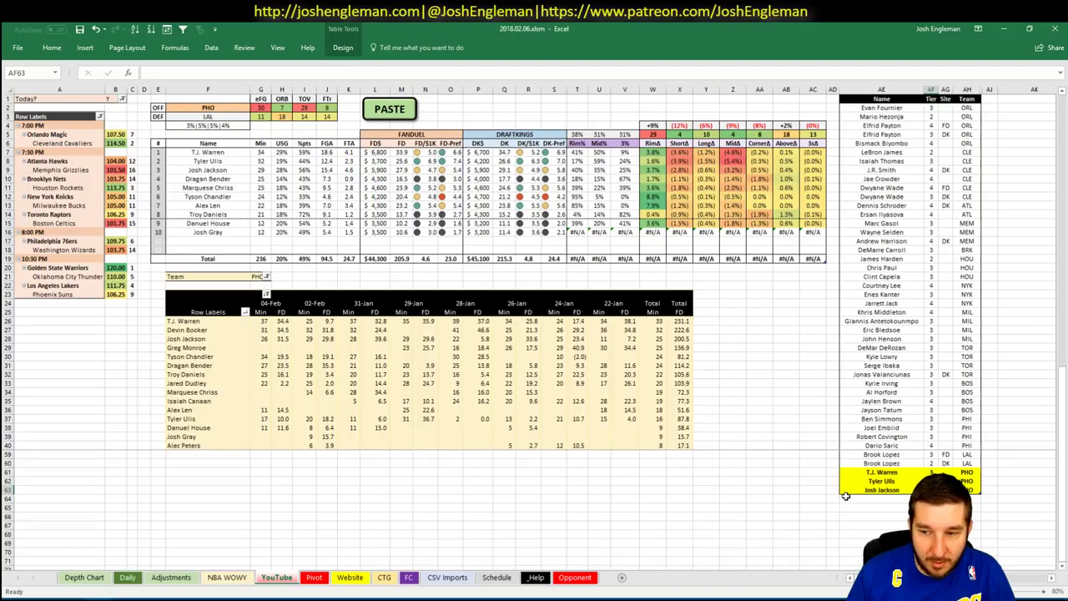
pyautogui.write('3')
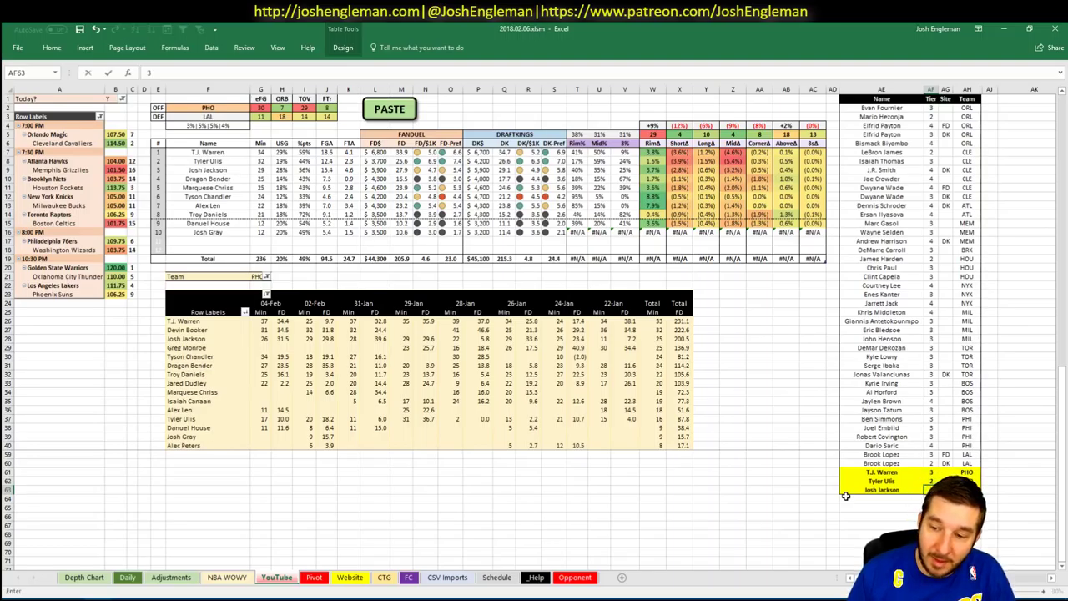
pyautogui.press('Return')
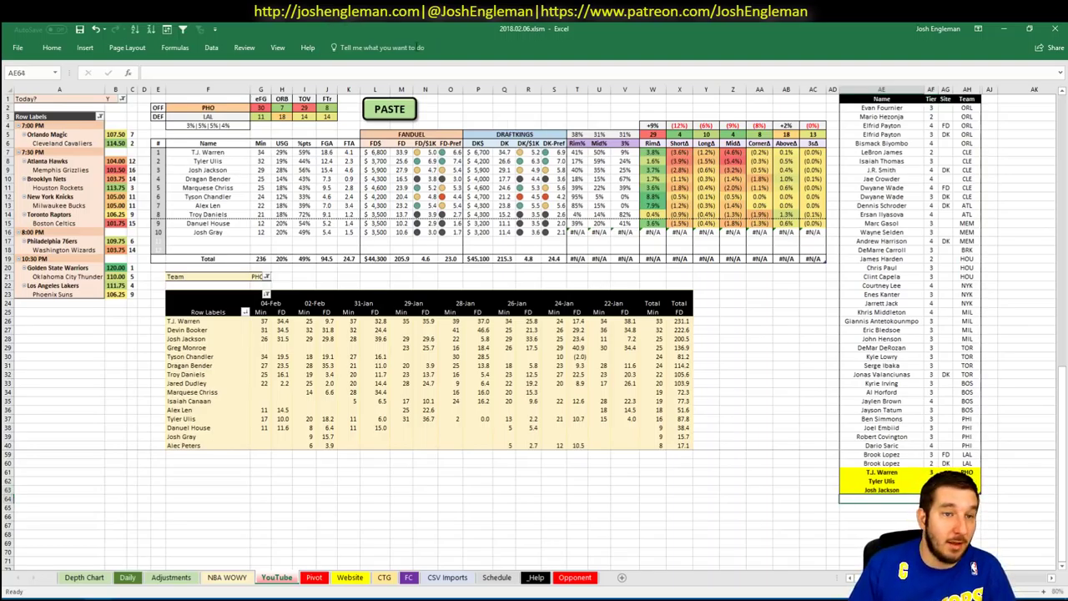
pyautogui.click(225, 107)
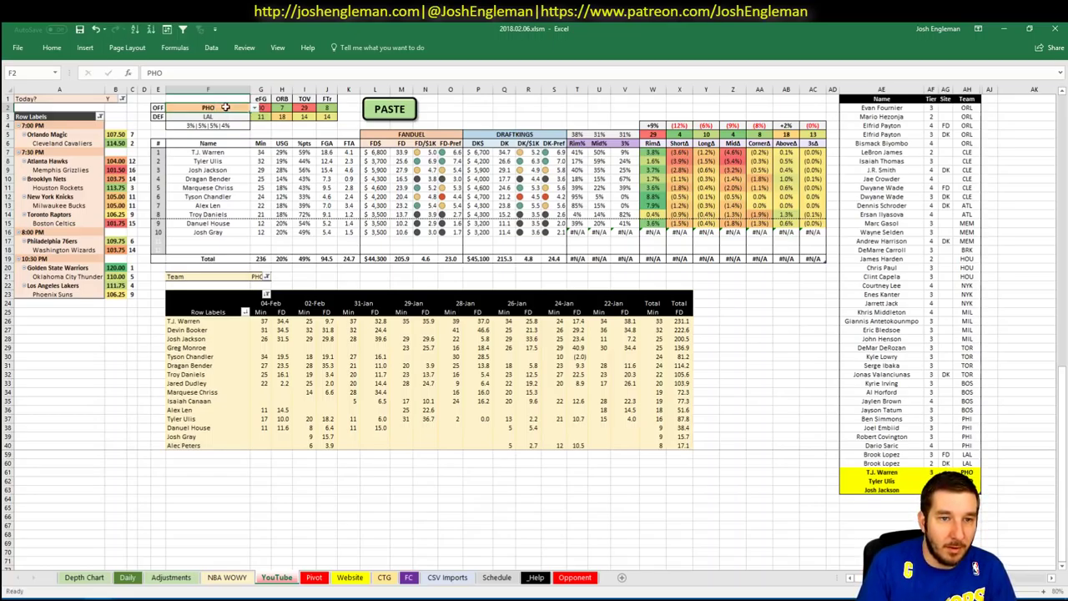
pyautogui.write('Marquese')
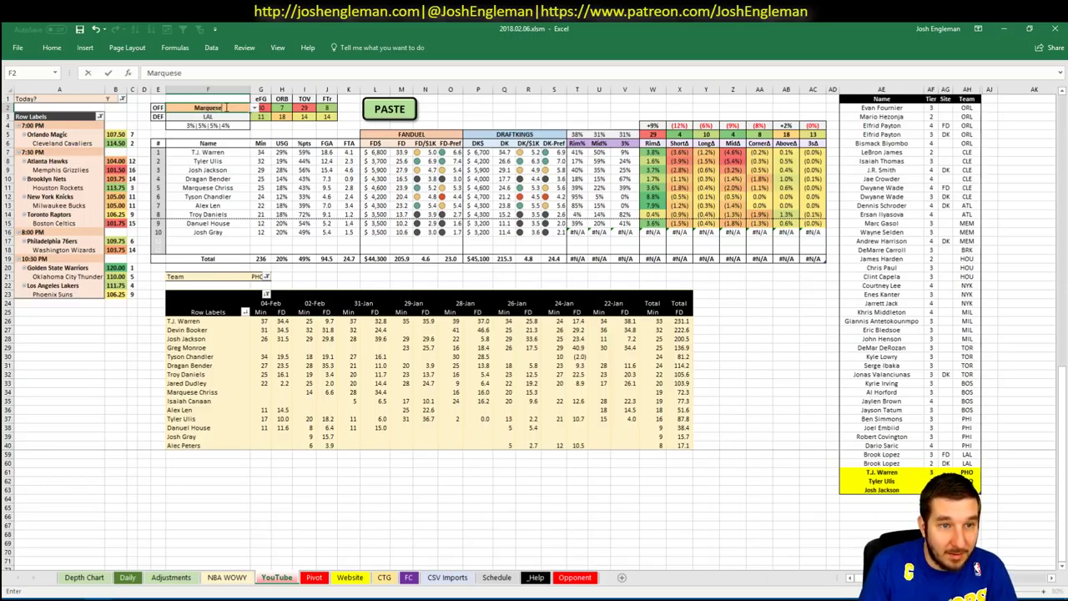
pyautogui.press('Escape')
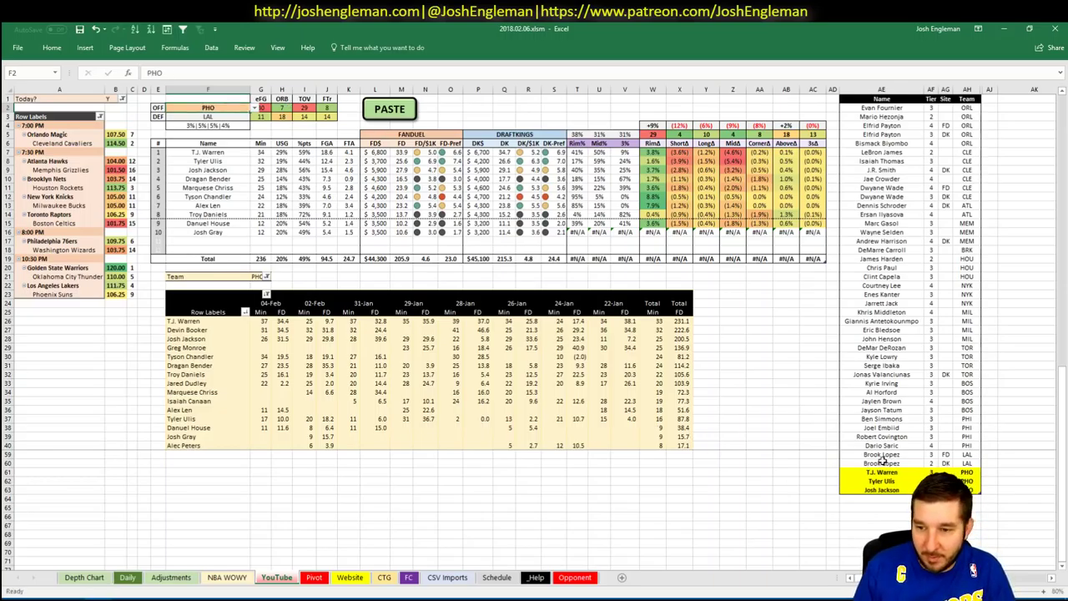
# - Add Marquese Chriss with tier 3 below Josh Jackson in the player list
pyautogui.click(888, 499)
pyautogui.write('<')
pyautogui.press('BackSpace')
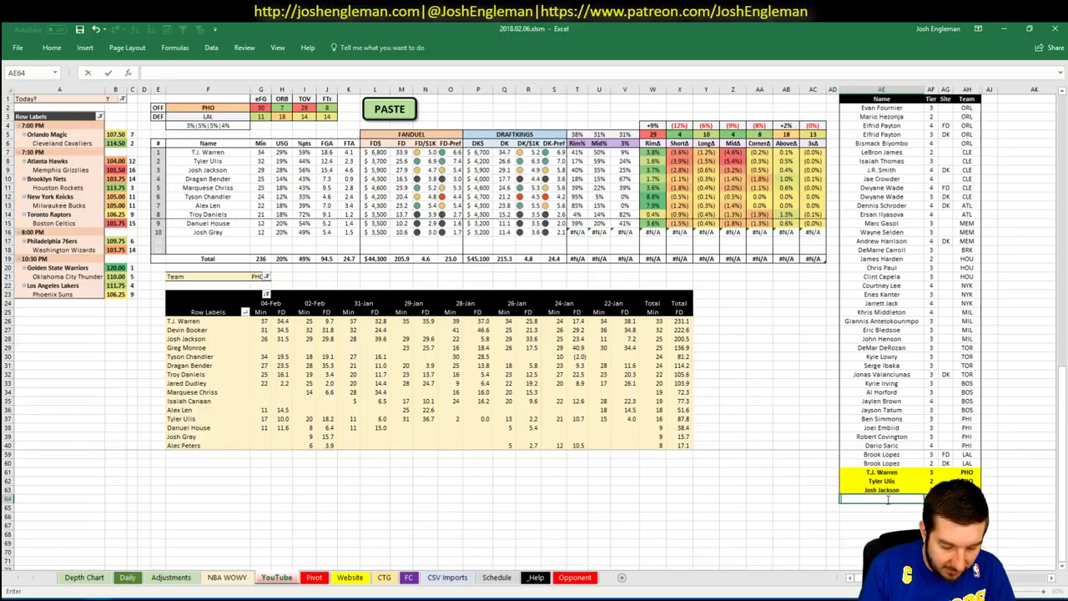
pyautogui.write('Marquese Chriss')
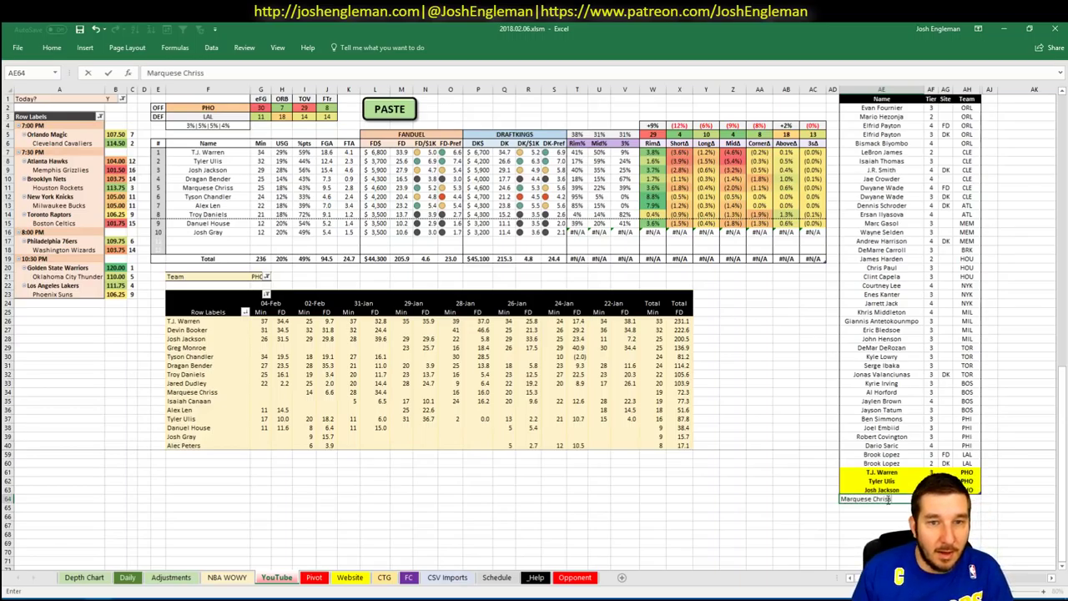
pyautogui.press('Tab')
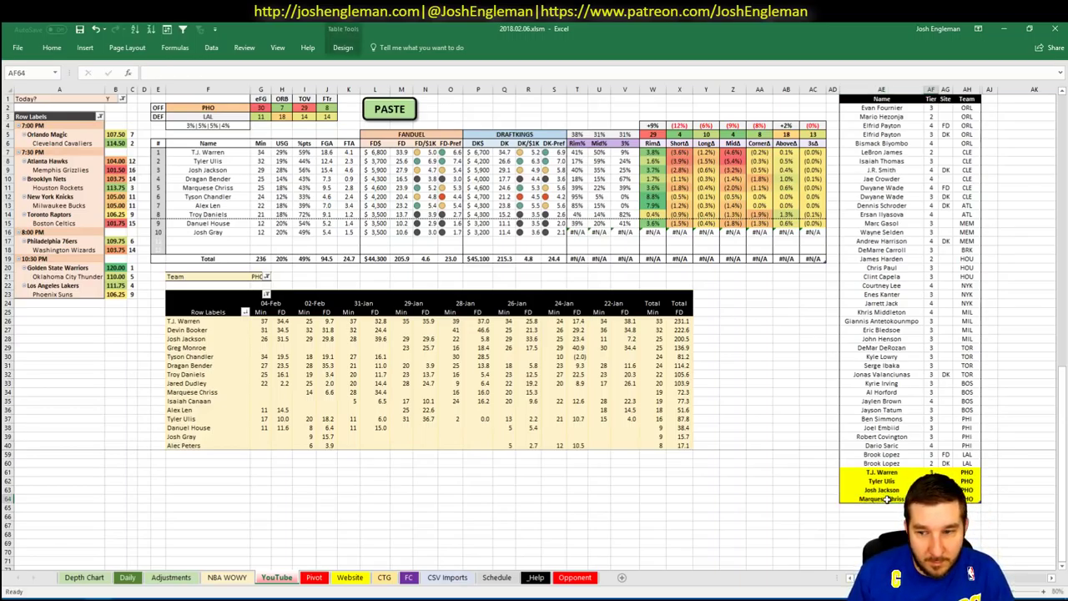
pyautogui.write('3')
pyautogui.press('Return')
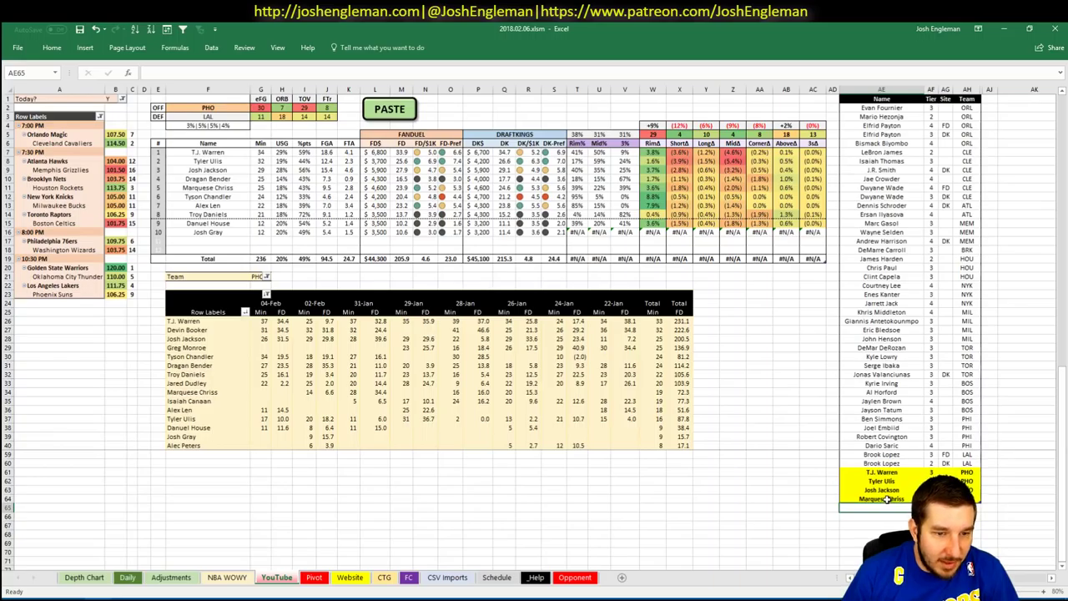
# - Add Tyson Chandler and Alex Len below Marquese Chriss in the player list
pyautogui.write('Tyson Chandler')
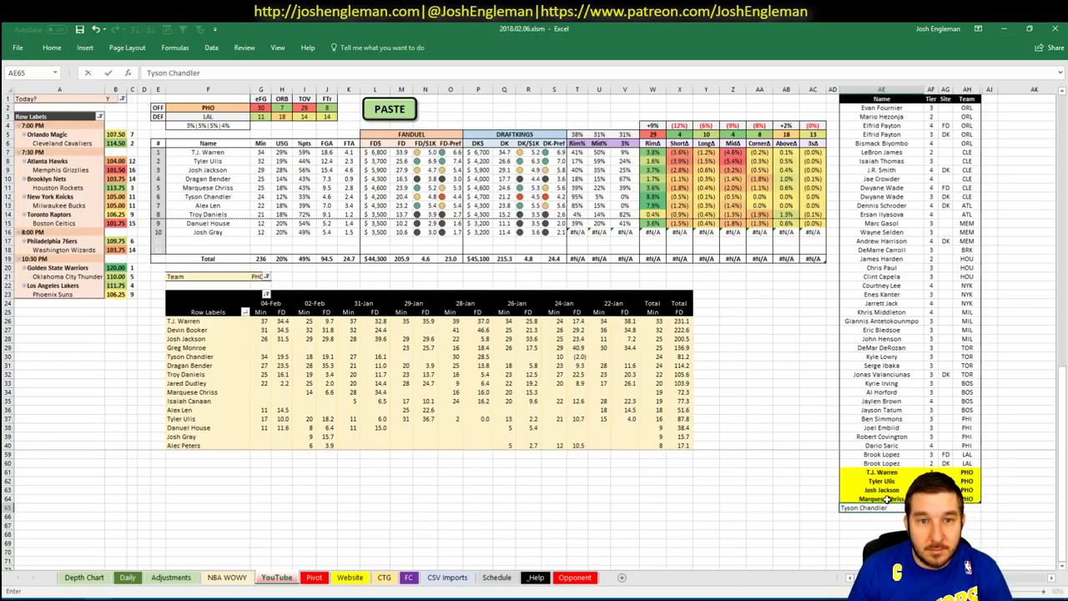
pyautogui.press('Return')
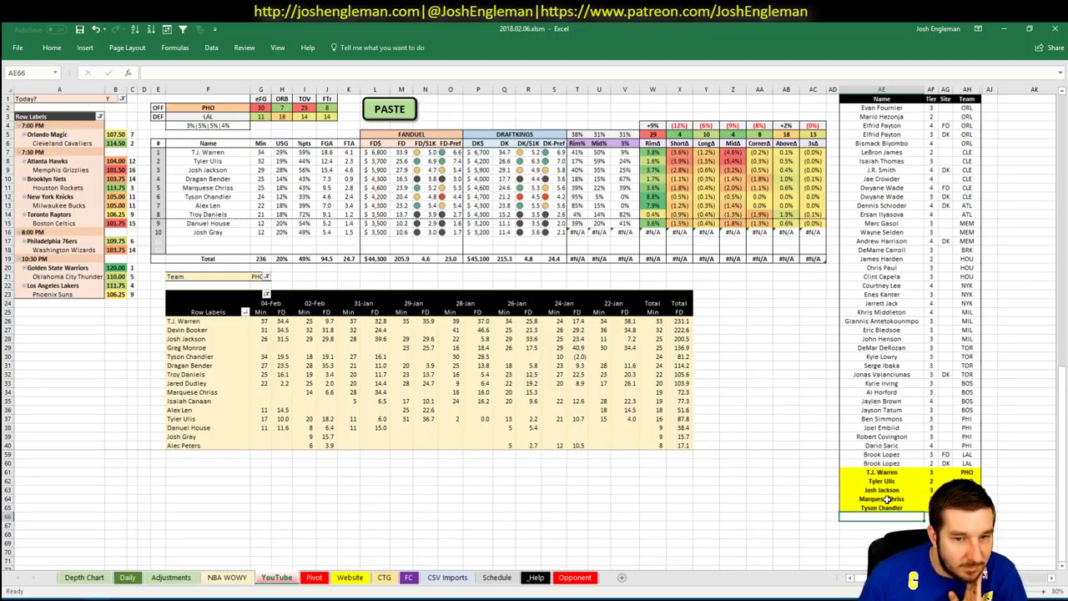
pyautogui.write('A')
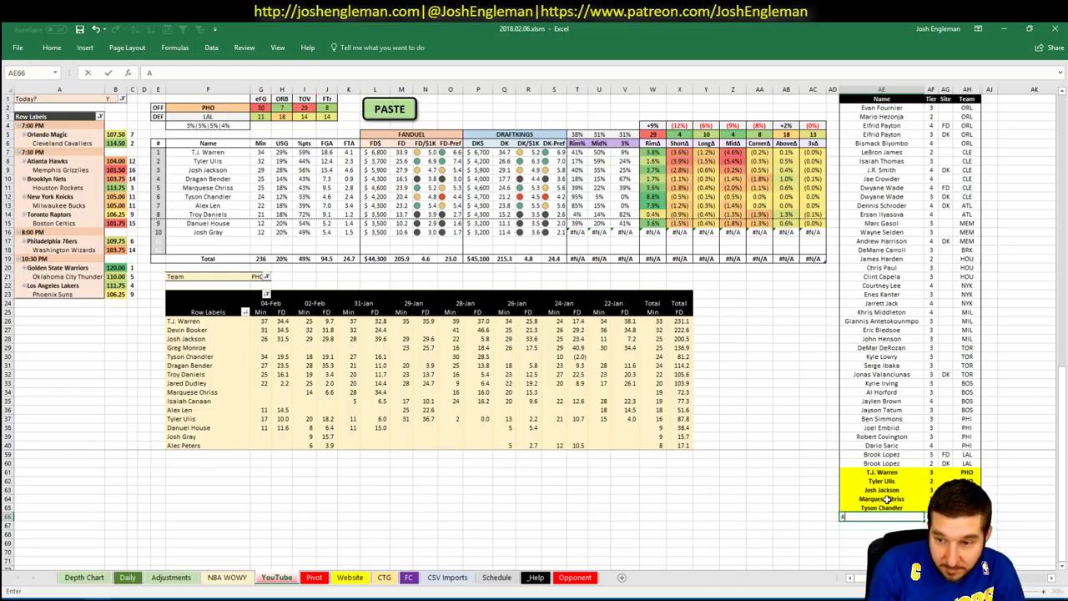
pyautogui.write('lex Len')
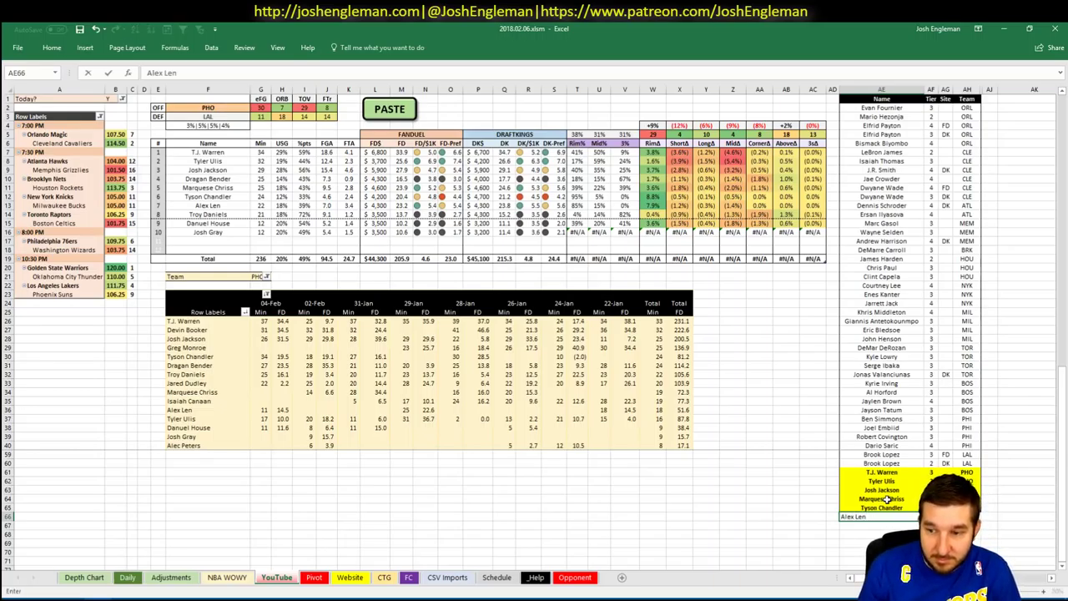
pyautogui.press('Return')
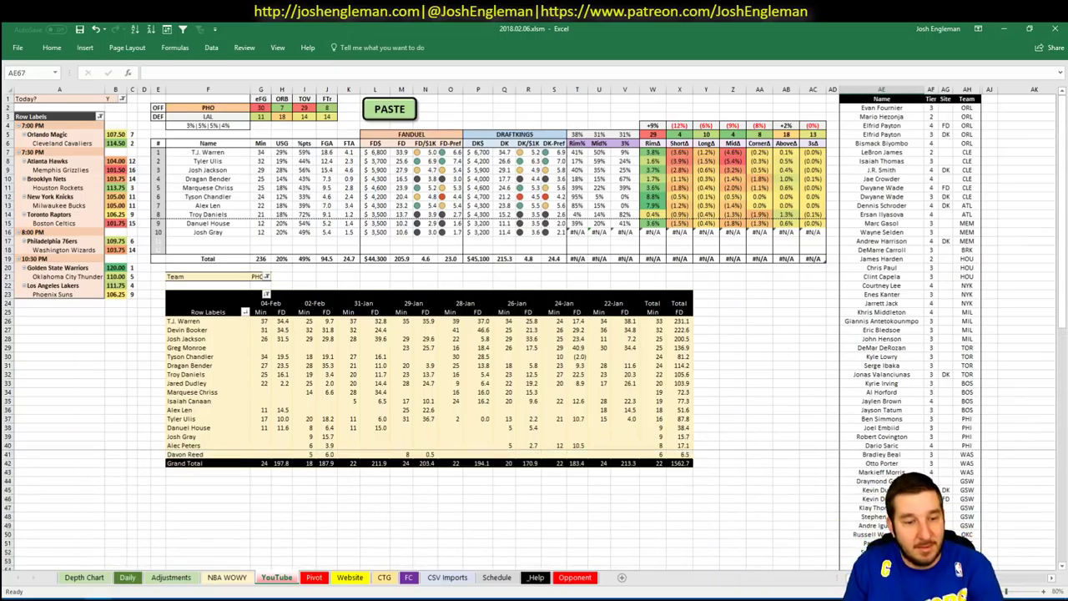
# - Refresh the projection pivot tables on the Daily sheet and bring the shortlist grouped by position into view
pyautogui.click(129, 577)
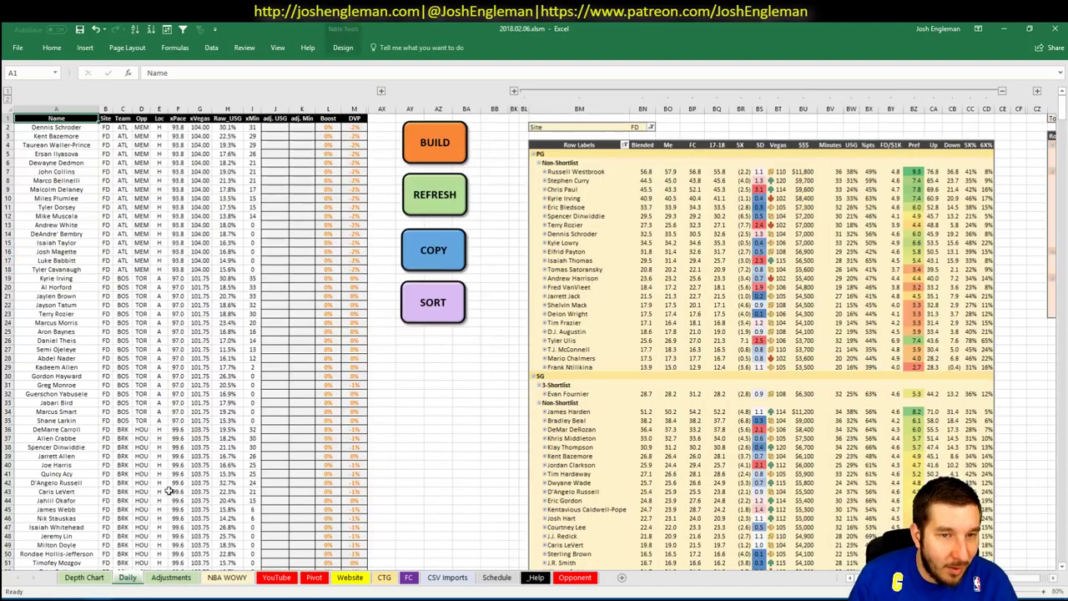
pyautogui.hscroll(-3, 520, 98)
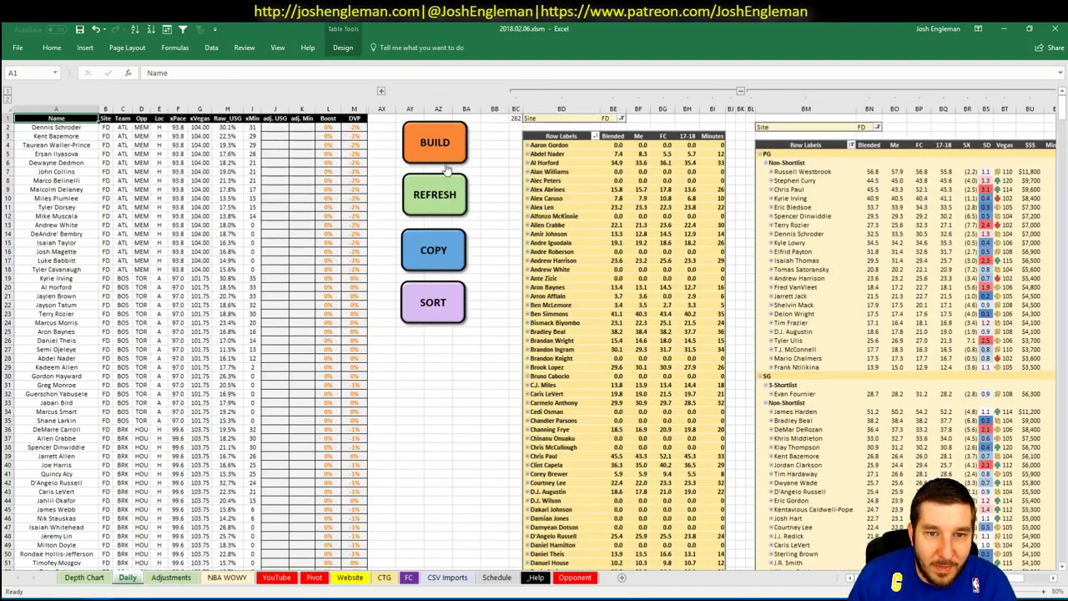
pyautogui.click(434, 194)
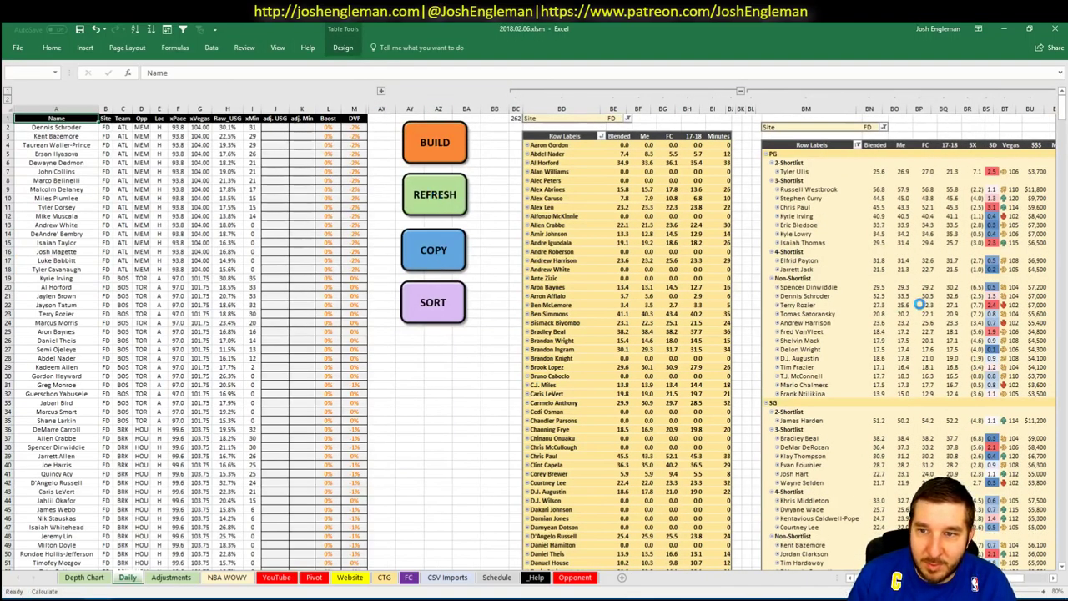
pyautogui.hscroll(5, 761, 351)
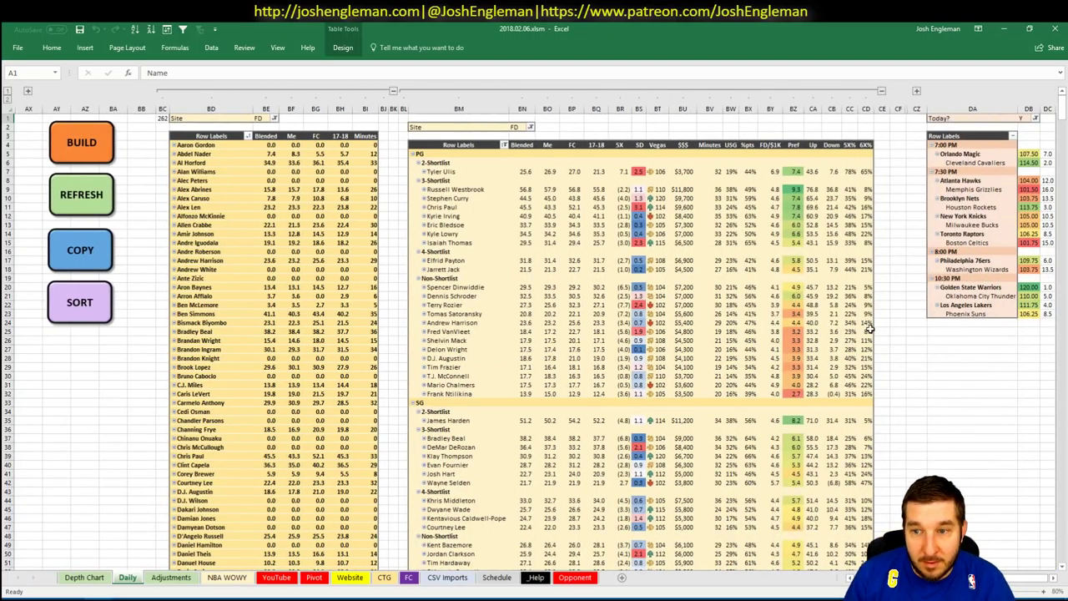
# - Review the Daily shortlist tiers for every position, from PG down to C
pyautogui.scroll(-1, 868, 330)
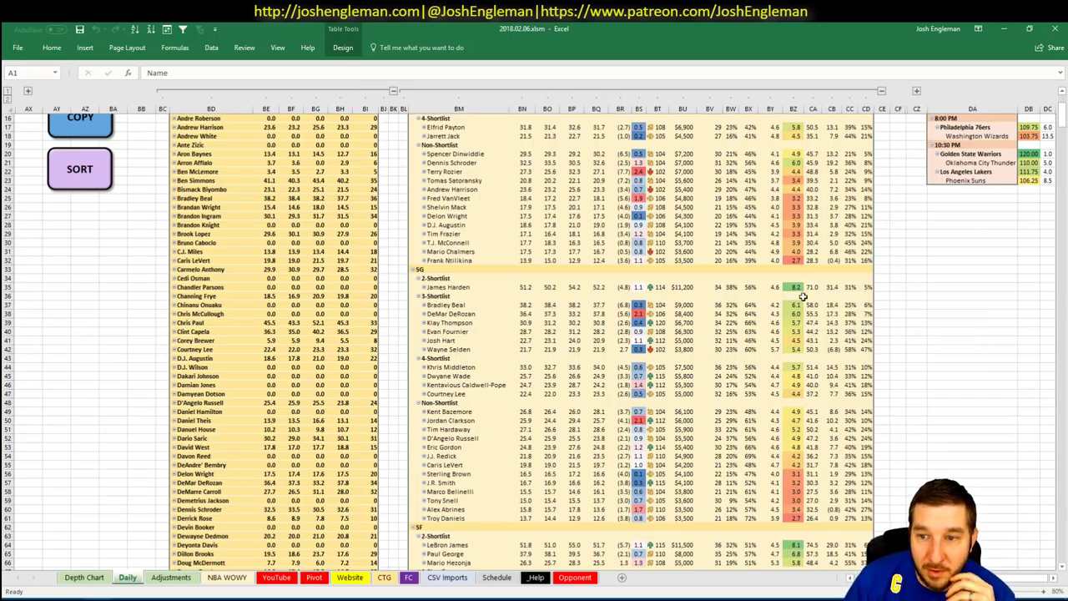
pyautogui.scroll(-10, 801, 291)
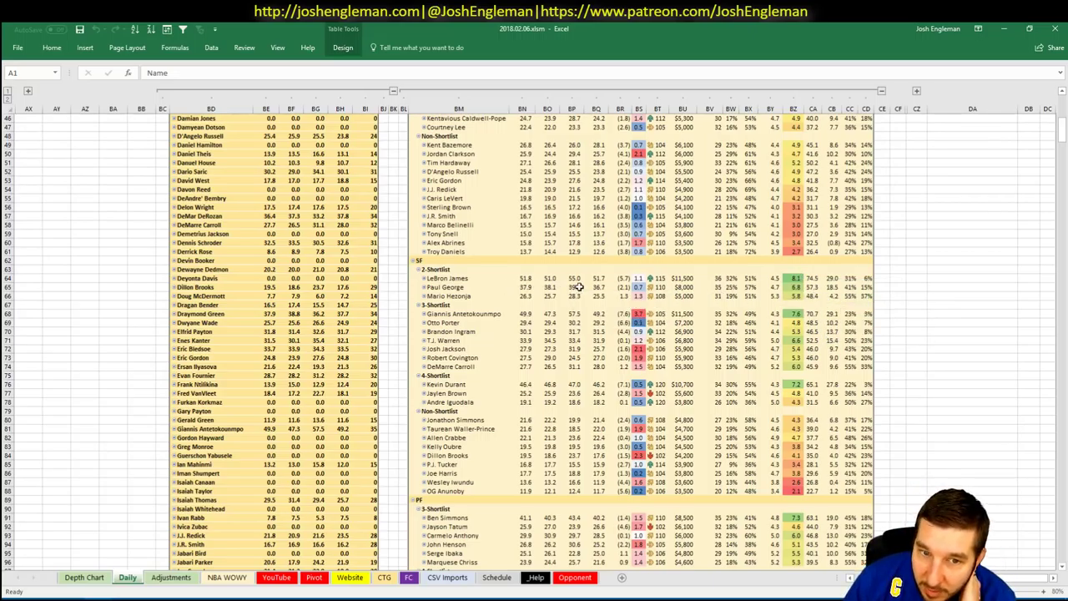
pyautogui.scroll(-9, 577, 286)
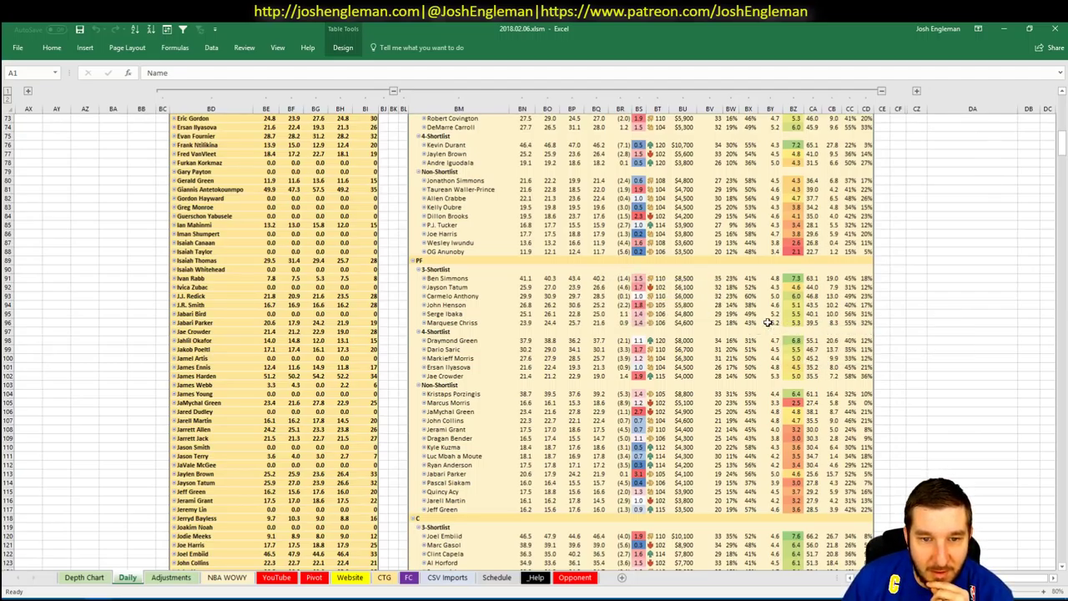
pyautogui.scroll(-9, 766, 323)
pyautogui.scroll(-1, 765, 323)
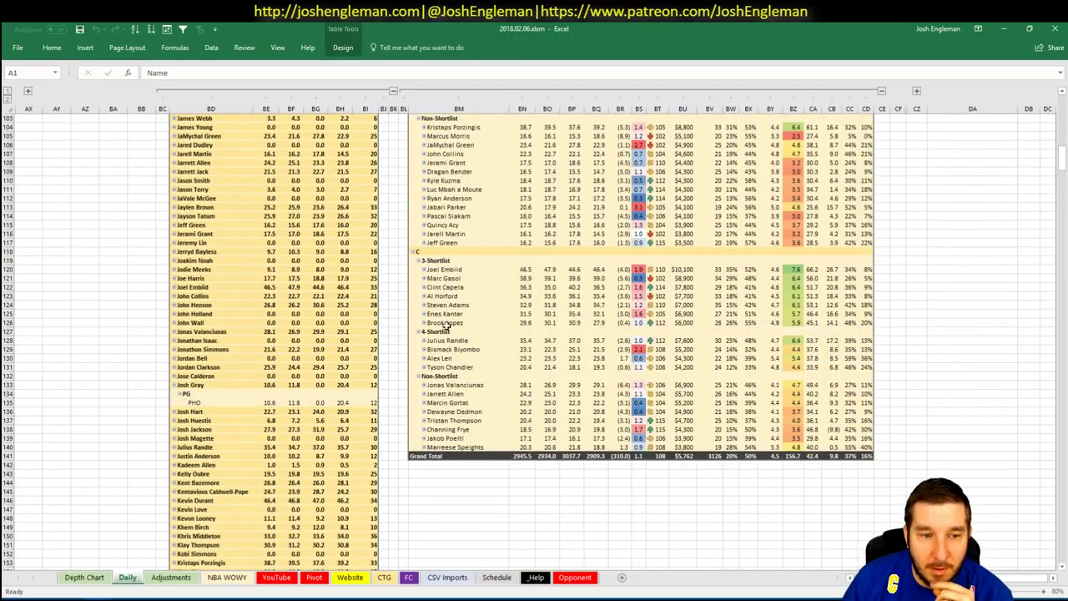
# - Collapse all player entries in the projection pivot table and copy its player names with their blended projections
pyautogui.rightClick(217, 360)
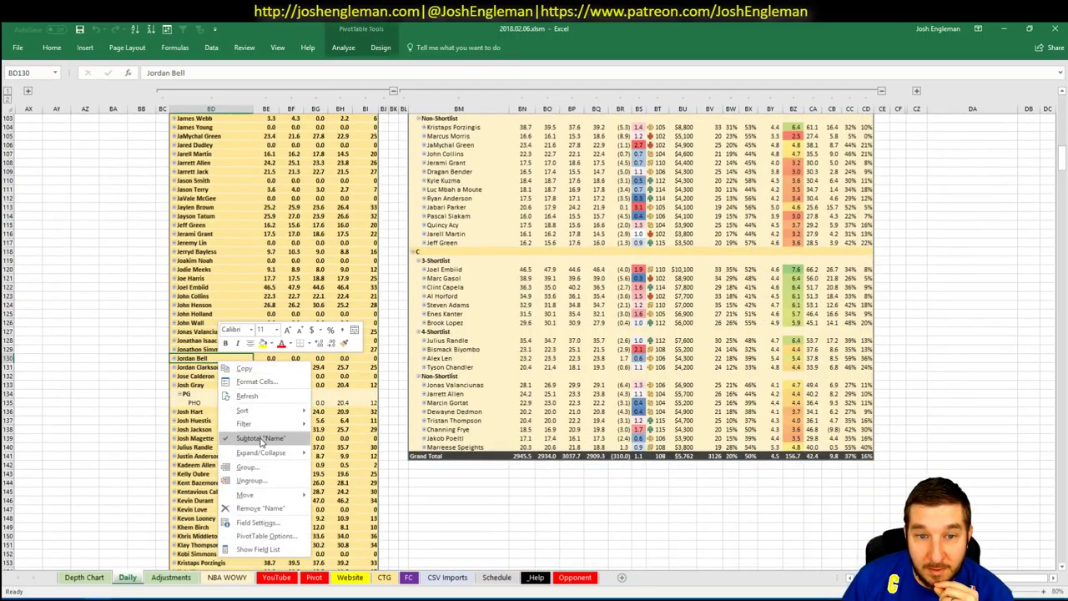
pyautogui.click(338, 499)
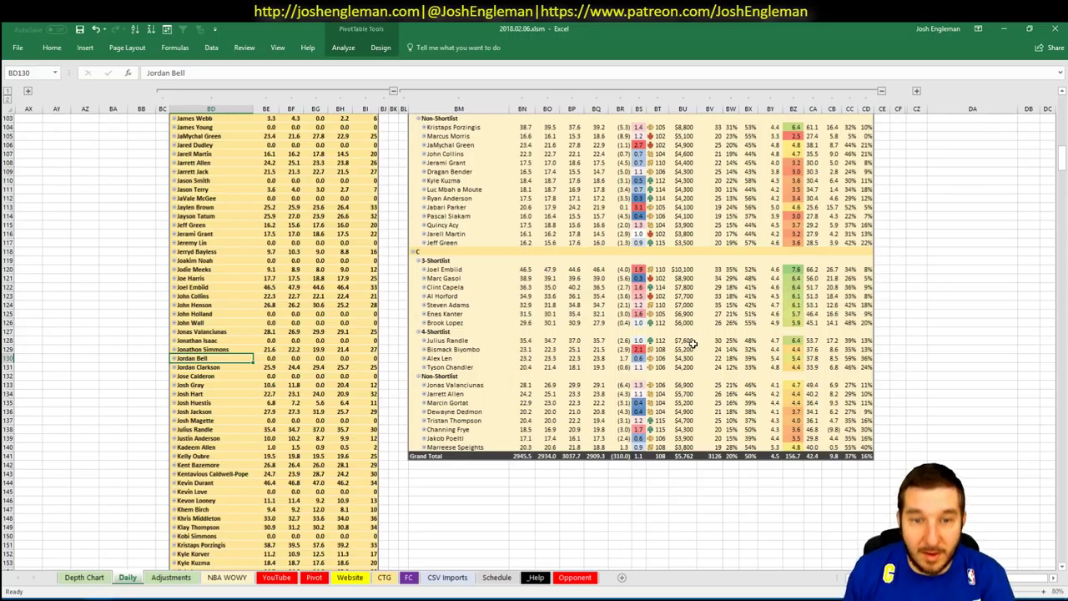
pyautogui.moveTo(693, 344)
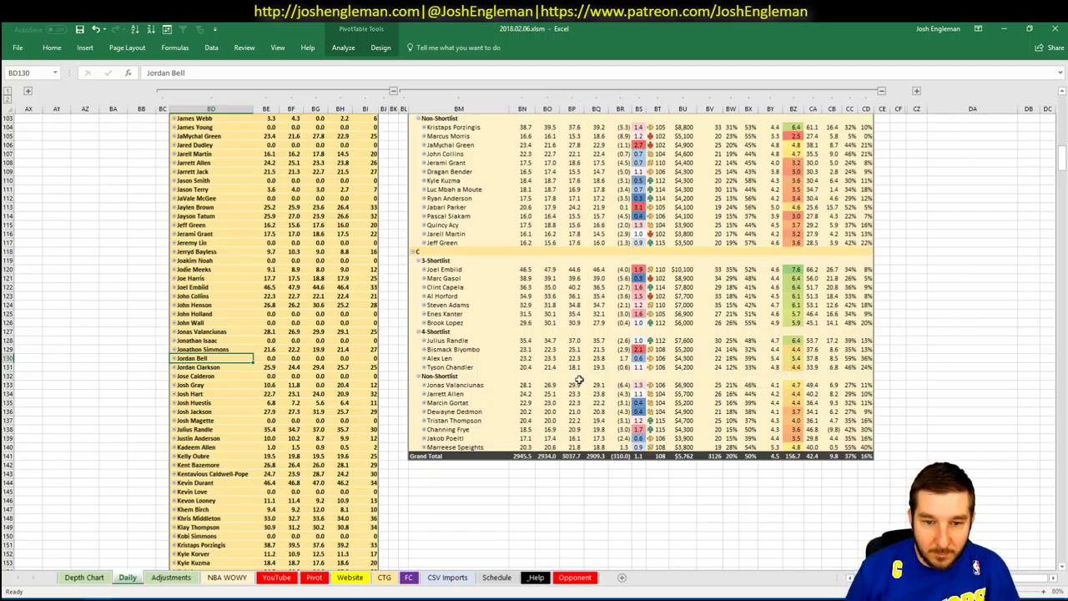
pyautogui.hotkey('ctrl', 'Home')
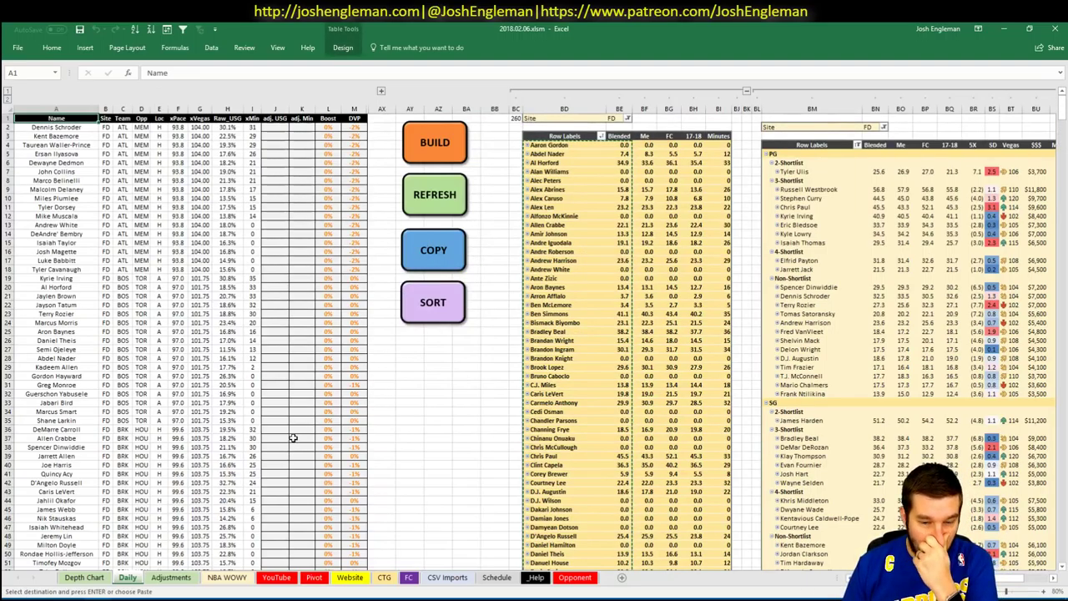
# - Switch to Fantasy Cruncher in the browser and open the Lineup Cruncher for FanDuel NBA
pyautogui.hotkey('alt', 'Tab')
pyautogui.moveTo(171, 92)
pyautogui.moveTo(174, 114)
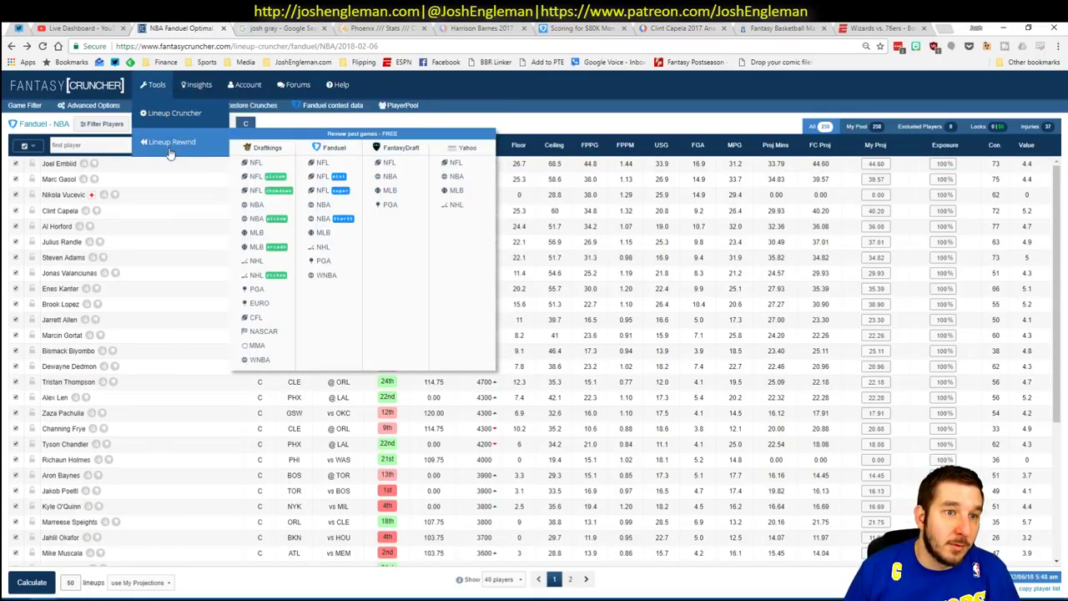
pyautogui.click(318, 165)
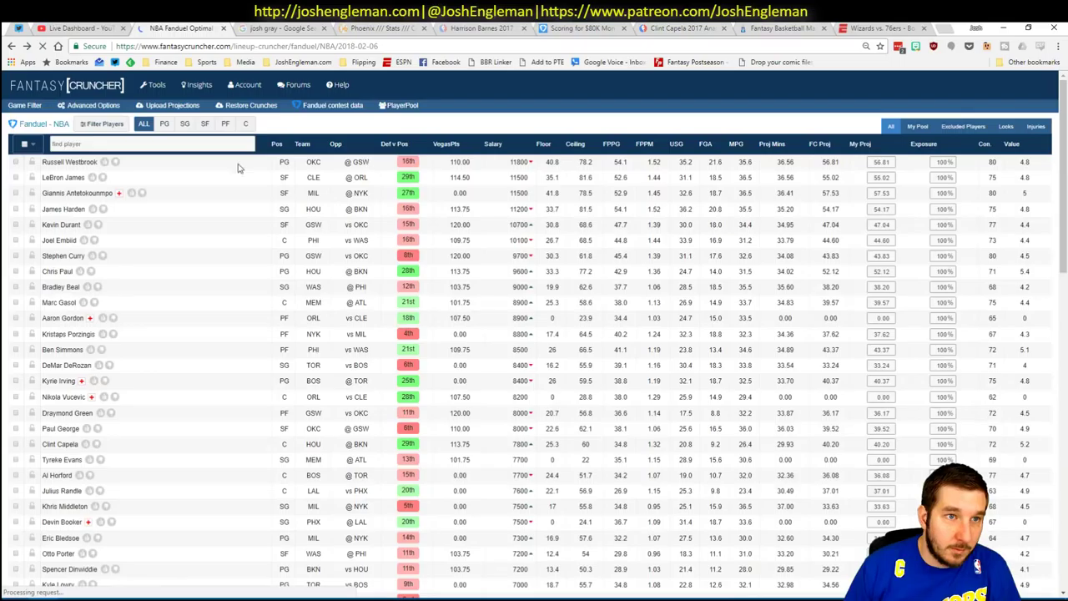
# - Upload the copied player names and projections as custom FanDuel NBA projections for 2018-02-06 and return to the Lineup Cruncher
pyautogui.click(168, 106)
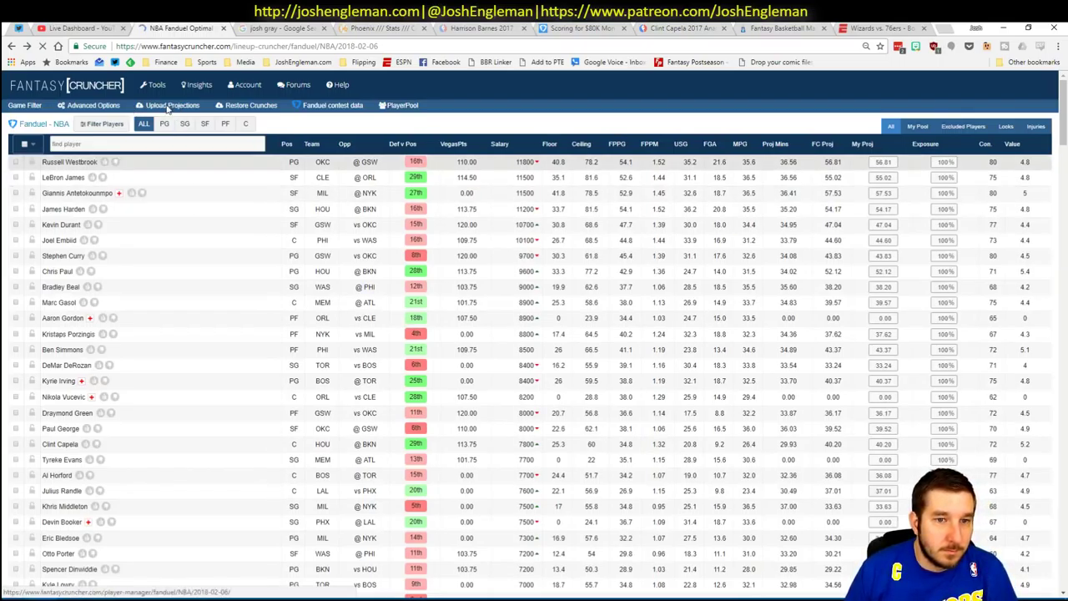
pyautogui.click(354, 206)
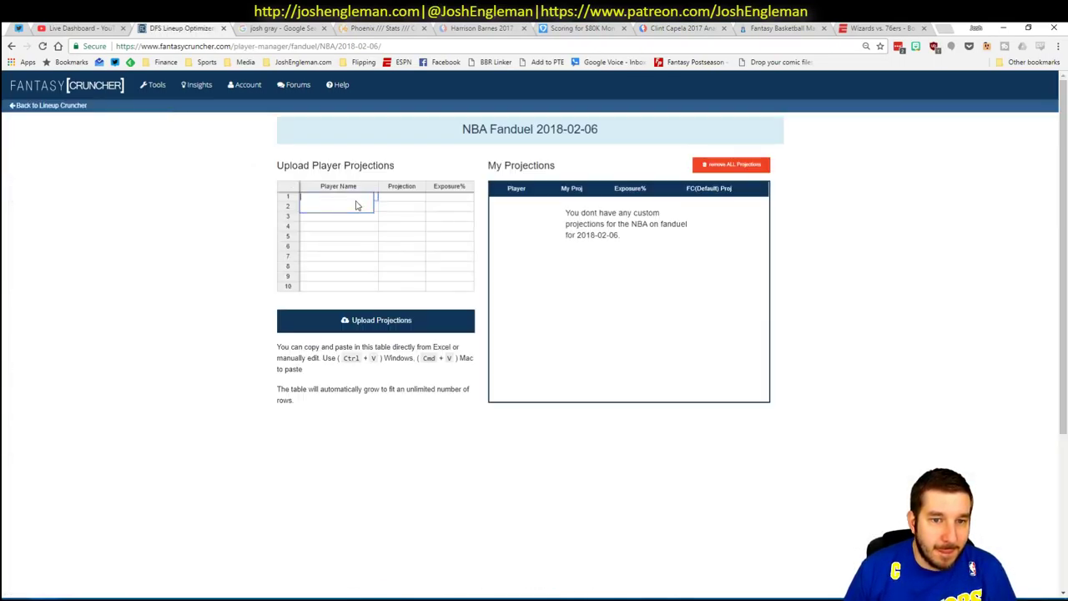
pyautogui.click(370, 198)
pyautogui.hotkey('ctrl', 'v')
pyautogui.click(398, 319)
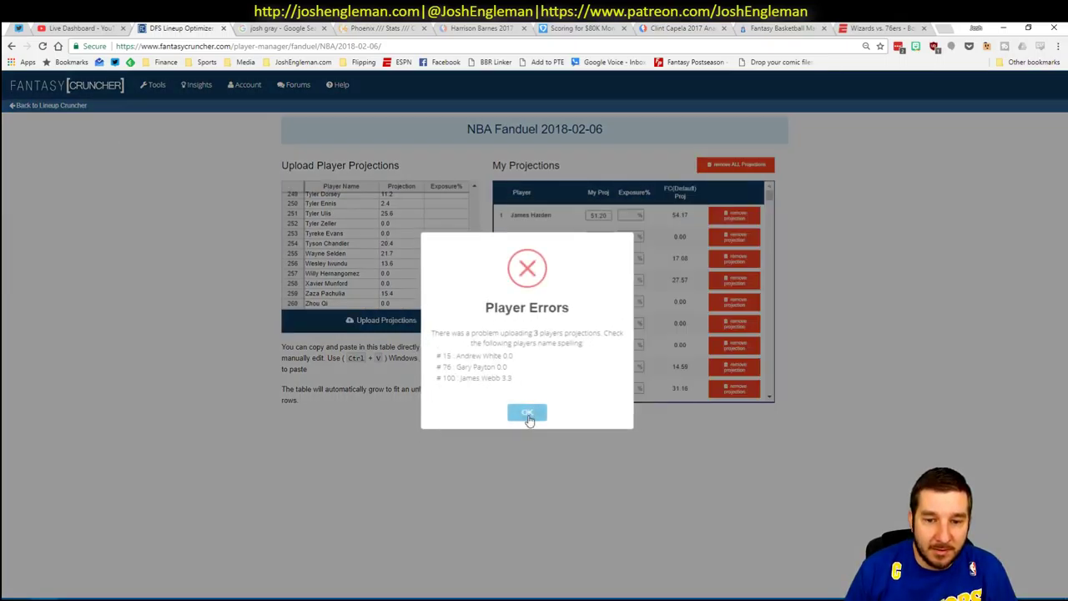
pyautogui.click(527, 414)
pyautogui.click(52, 106)
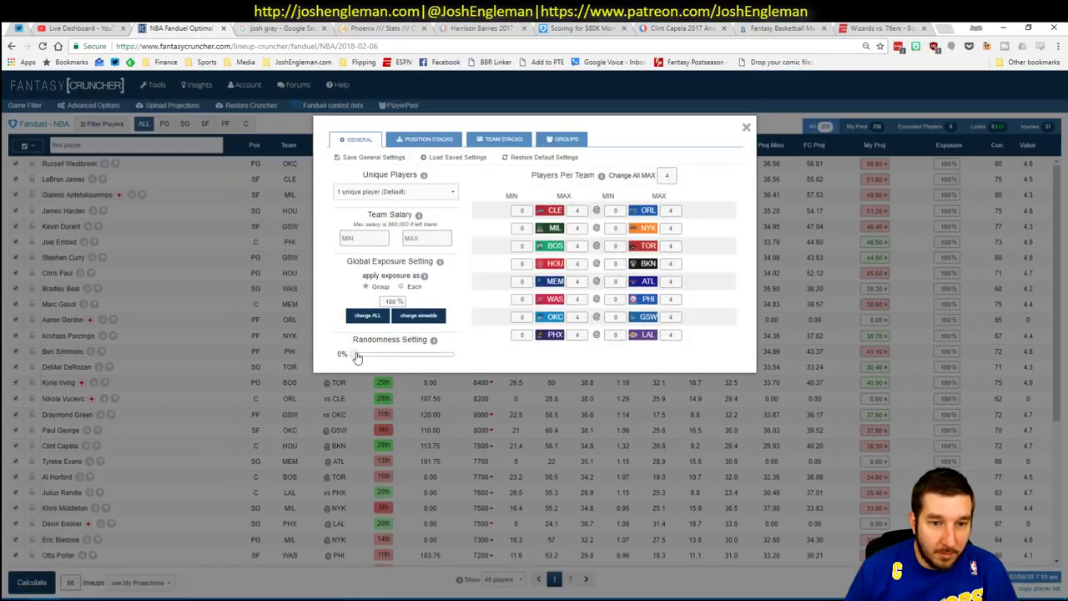
# - Set the randomness to 10% and calculate 100 lineups using My Projections
pyautogui.moveTo(360, 357); pyautogui.dragTo(366, 357)
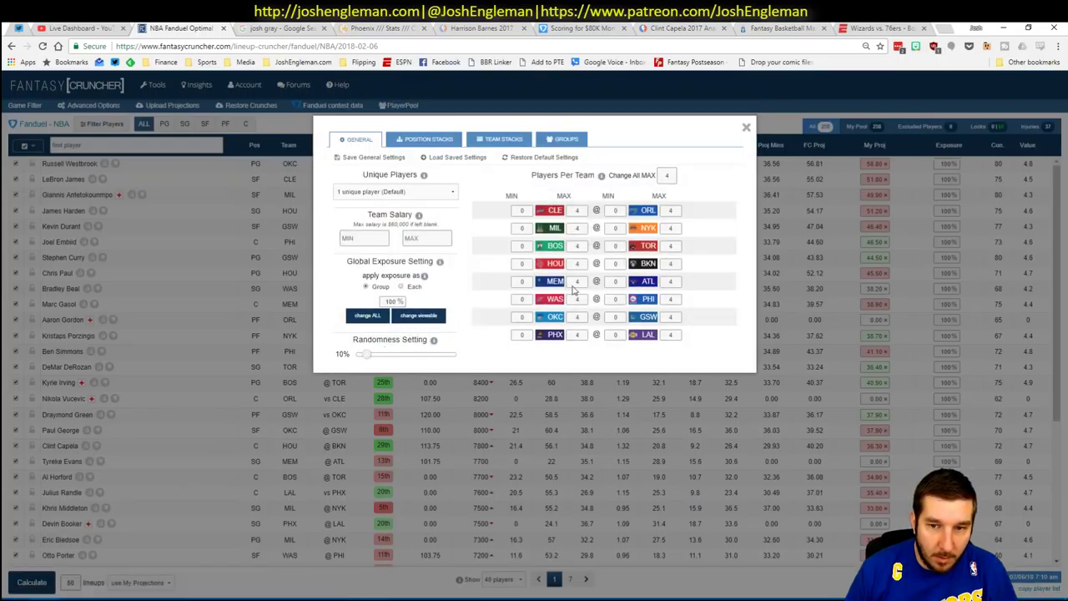
pyautogui.click(745, 127)
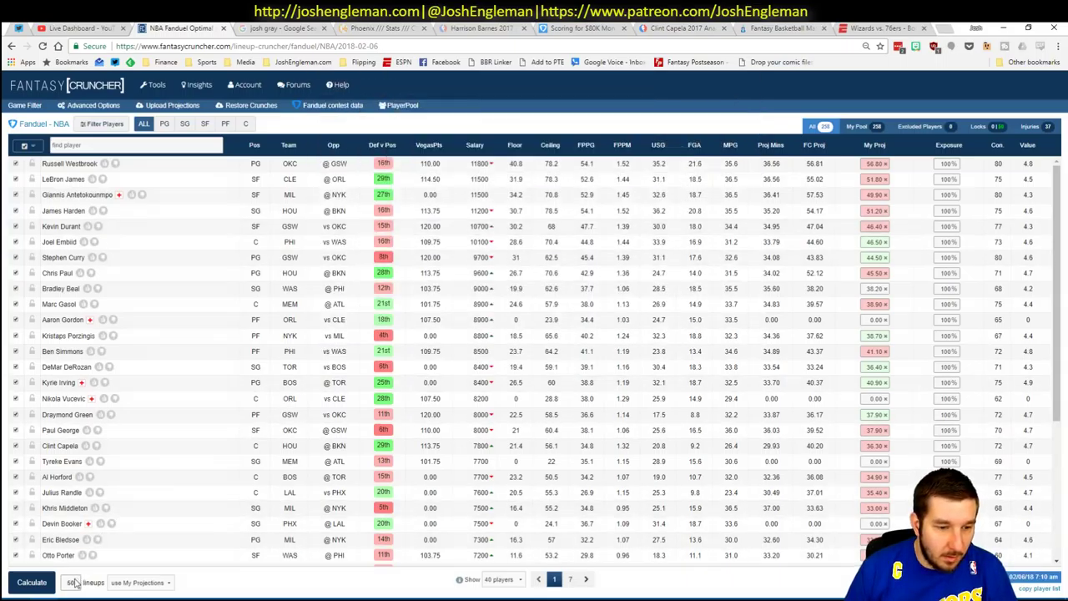
pyautogui.click(32, 582)
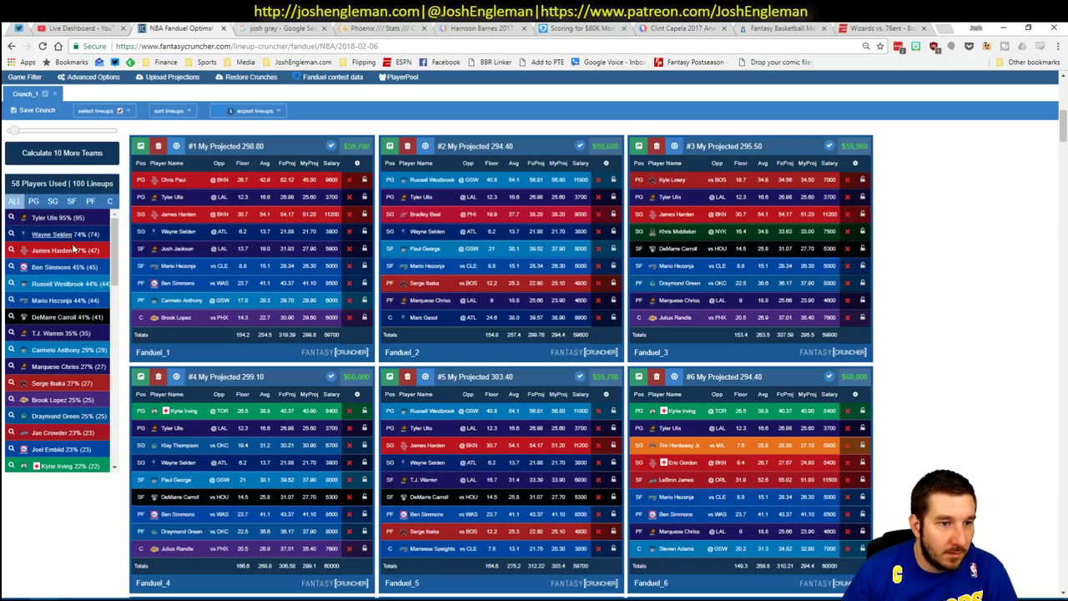
# - Filter the generated lineups to those containing Tyler Ulis, James Harden, Mario Hezonja and Paul George
pyautogui.click(12, 218)
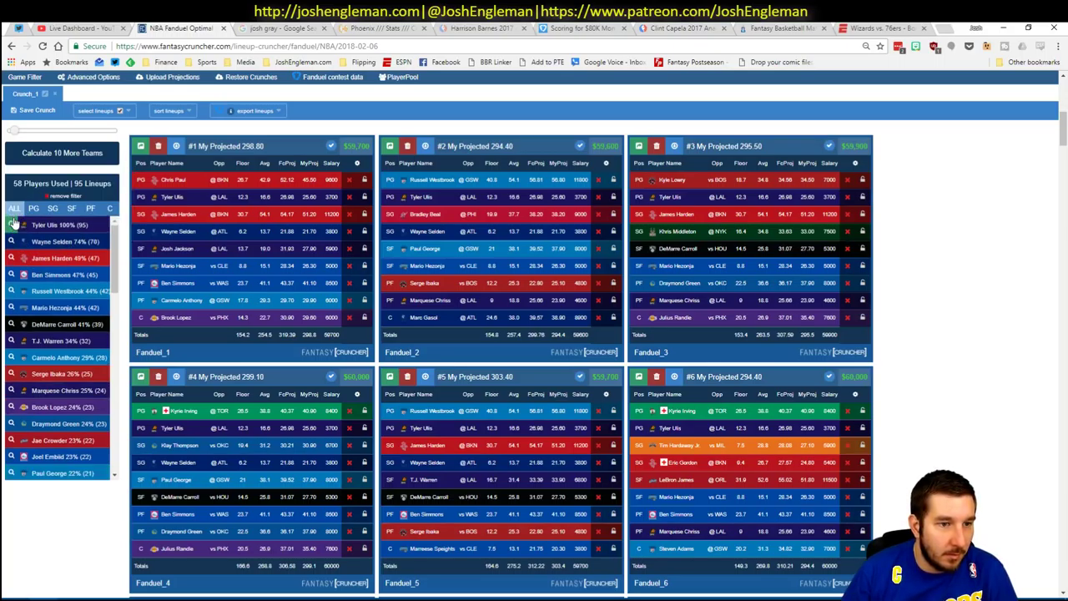
pyautogui.click(12, 258)
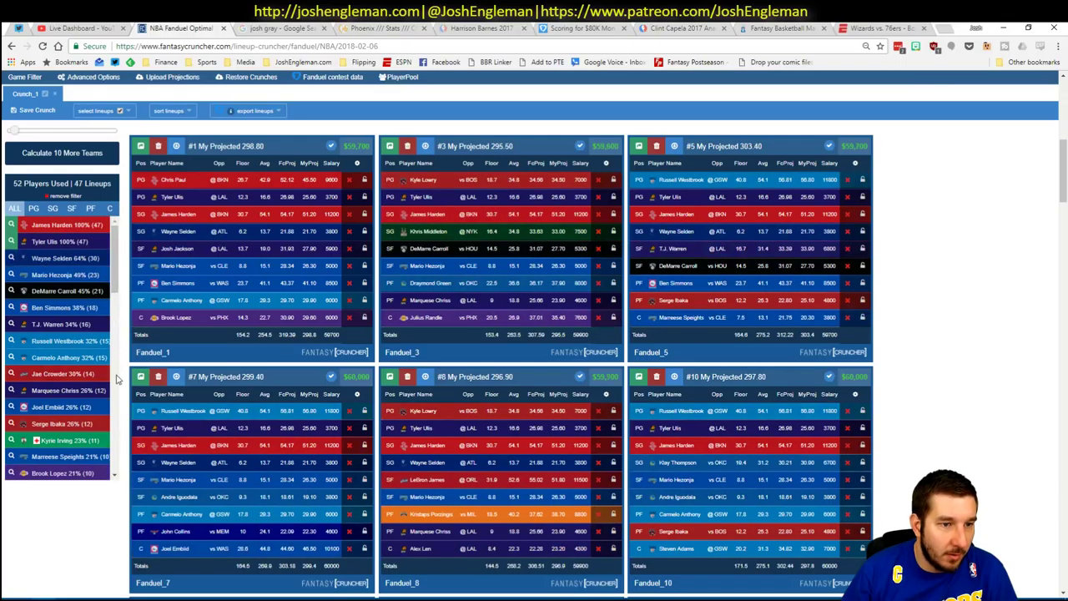
pyautogui.click(12, 275)
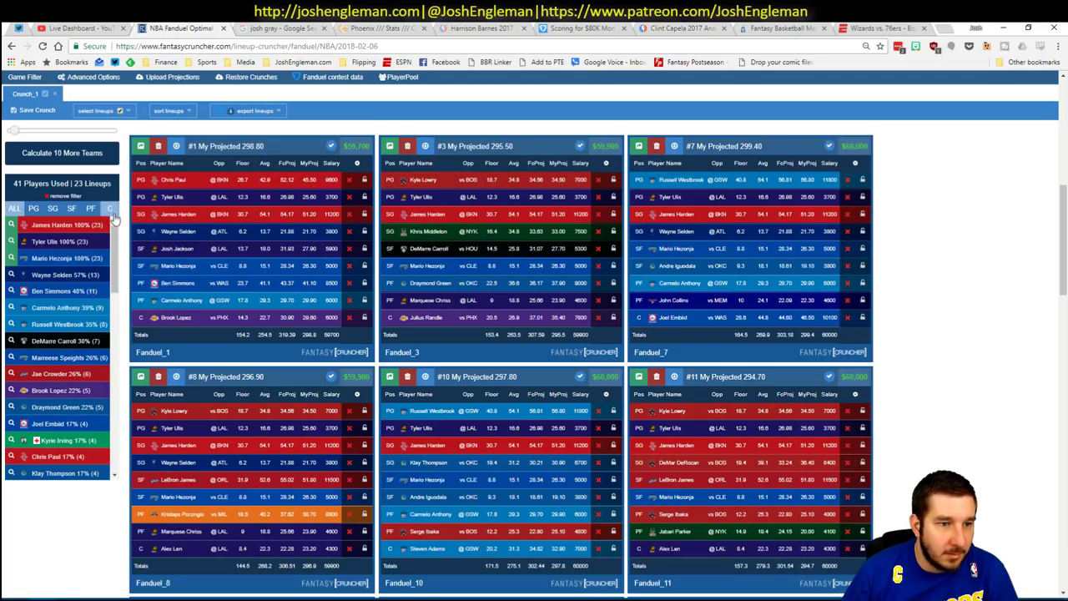
pyautogui.click(52, 208)
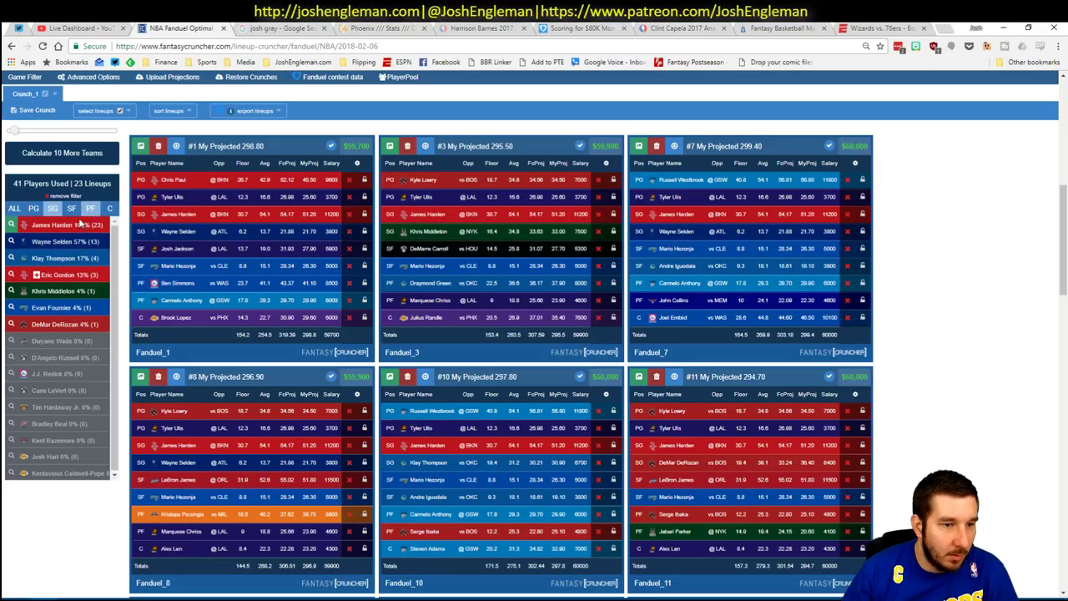
pyautogui.click(71, 209)
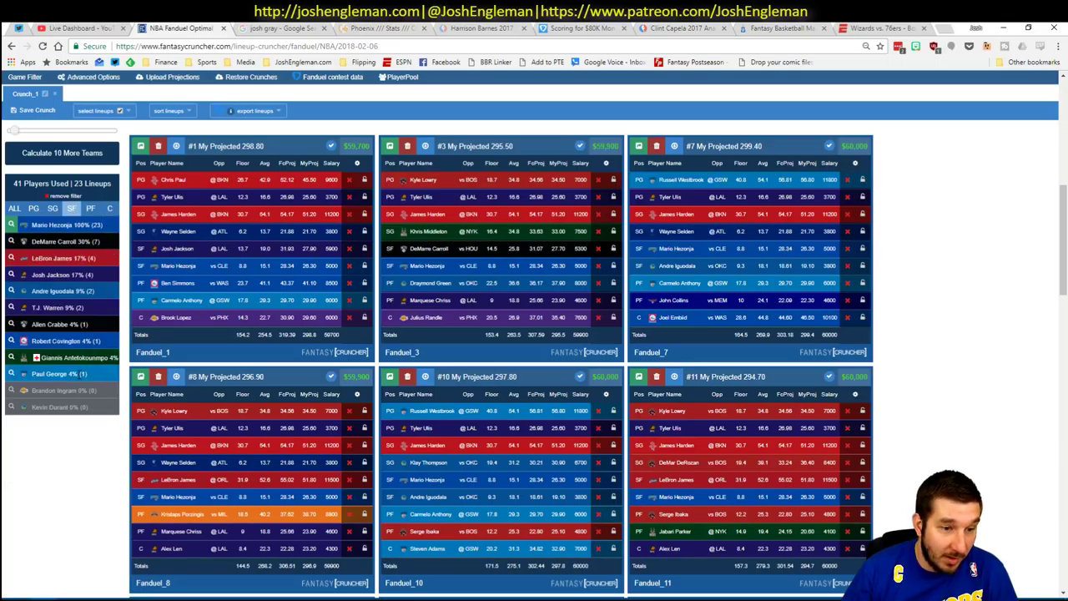
pyautogui.click(11, 374)
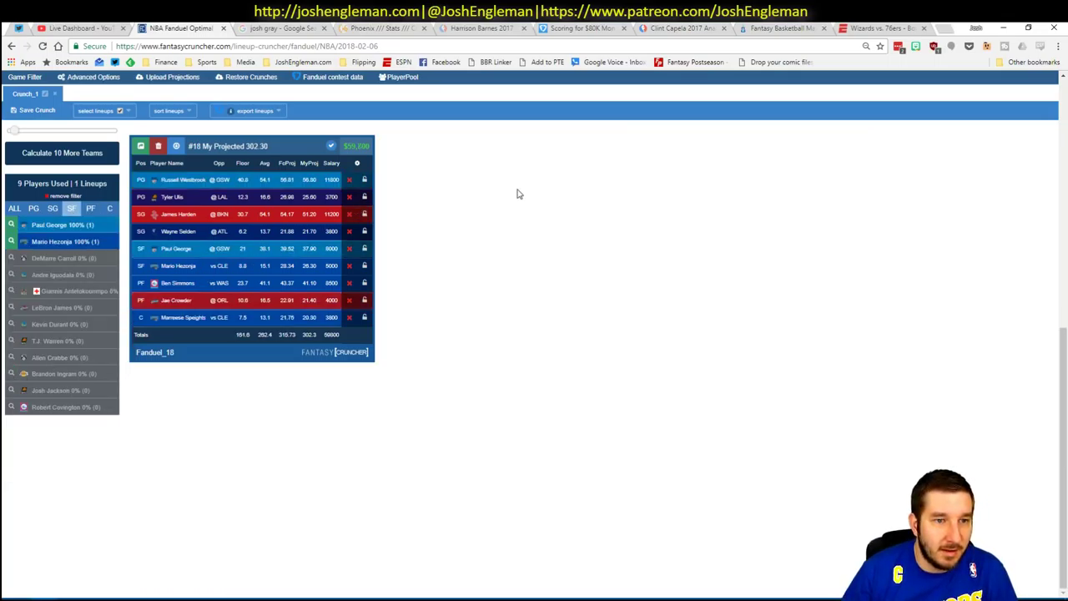